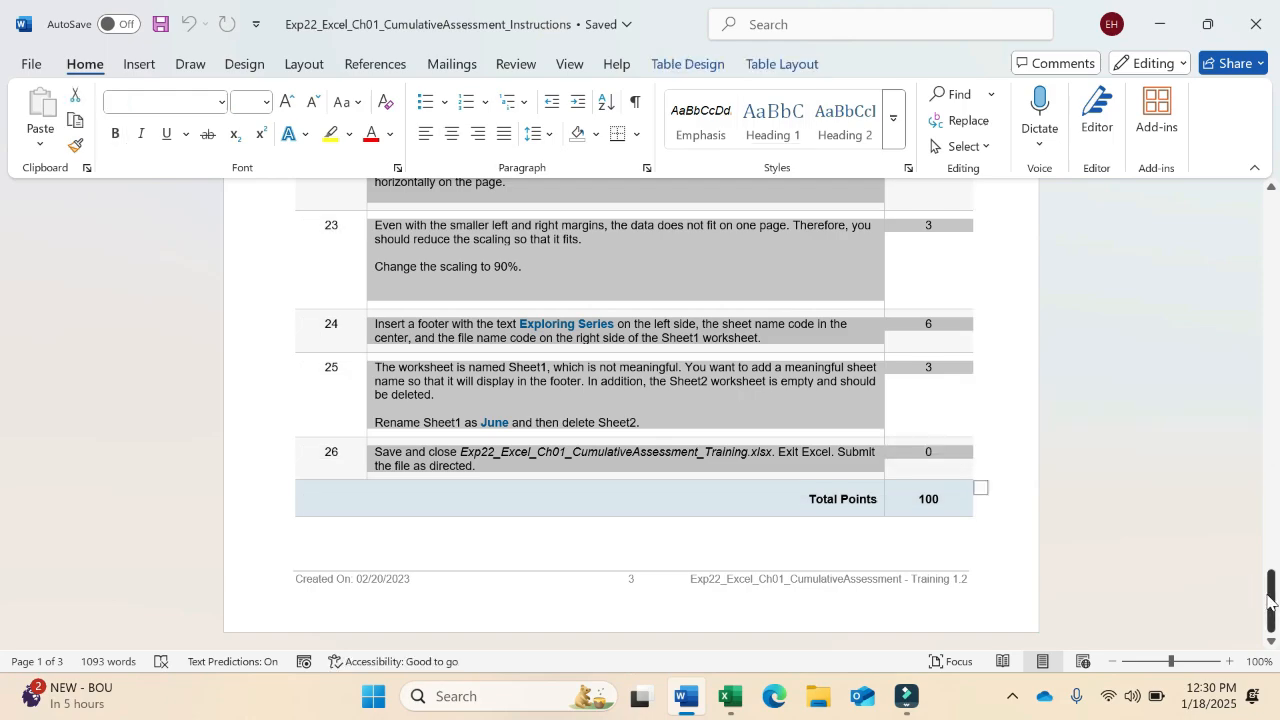
Read instruction 1 in the Word document, switch to Excel and enable editing of the Exp22_Excel_Ch01_CumulativeAssessment_Training workbook
{"action": "left_click_drag", "start_coordinate": [1271, 582], "coordinate": [1242, 196]}
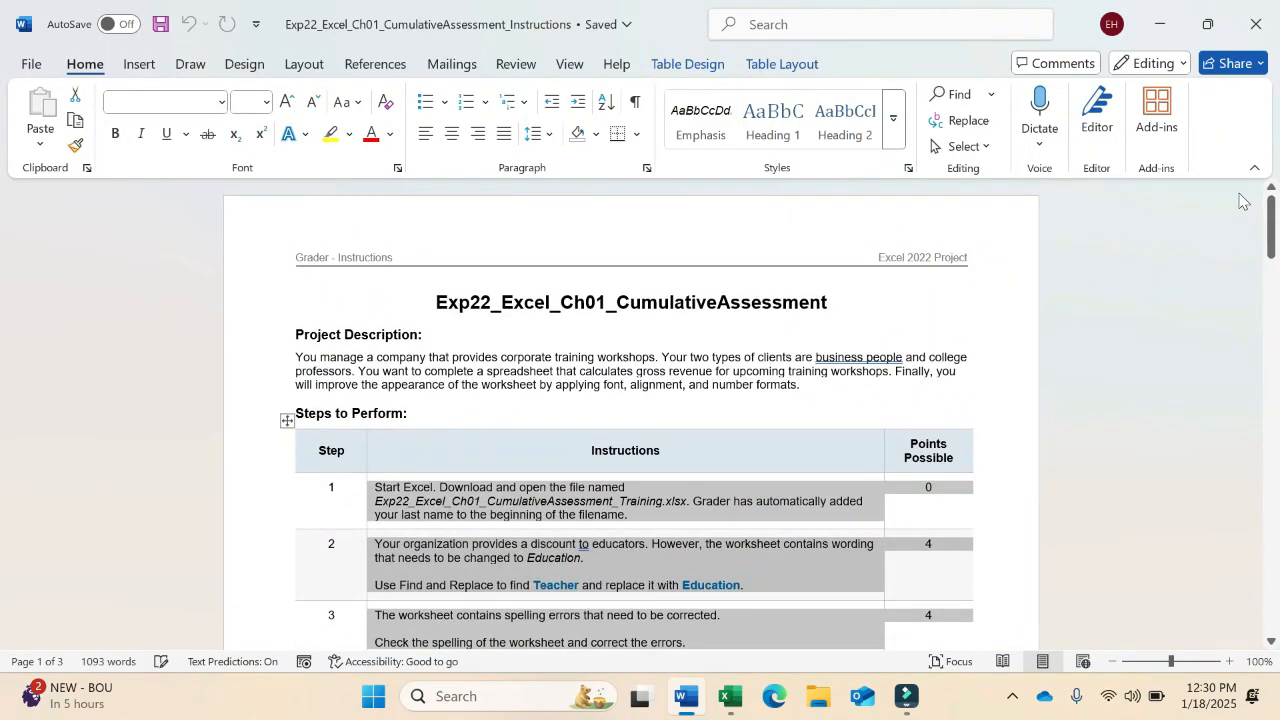
{"action": "left_click", "coordinate": [503, 487]}
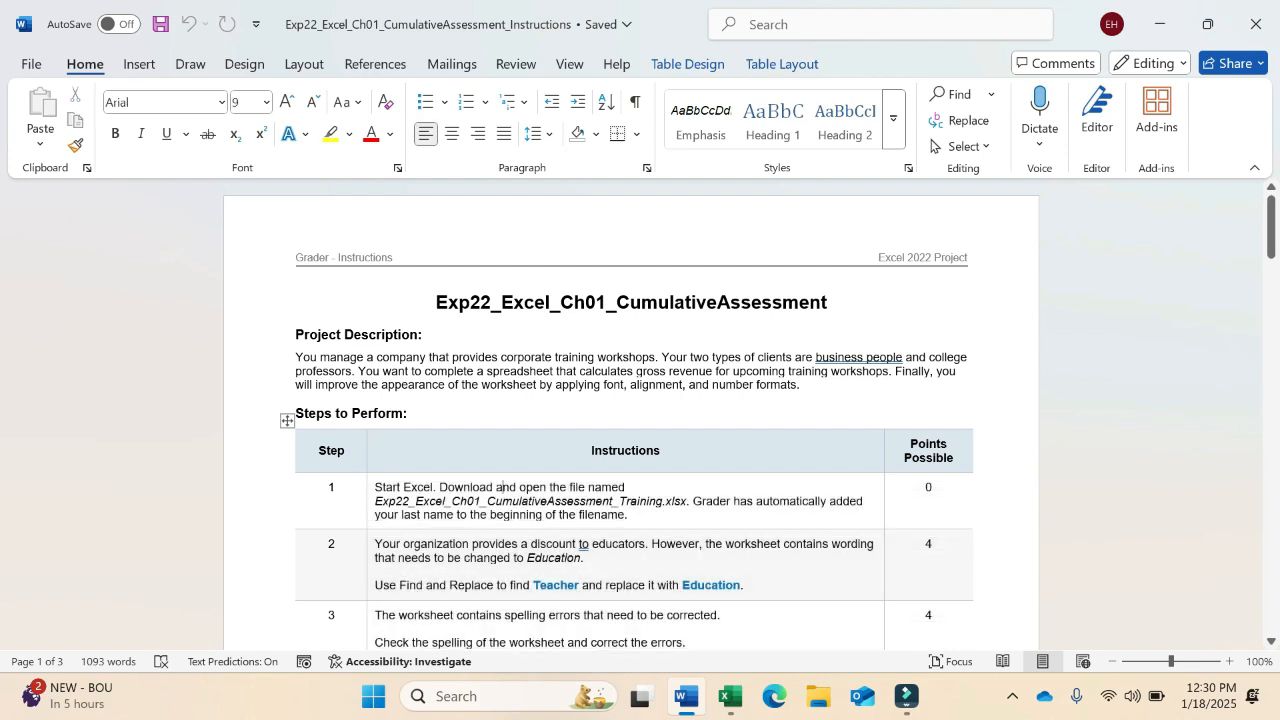
{"action": "left_click_drag", "start_coordinate": [375, 487], "coordinate": [612, 501]}
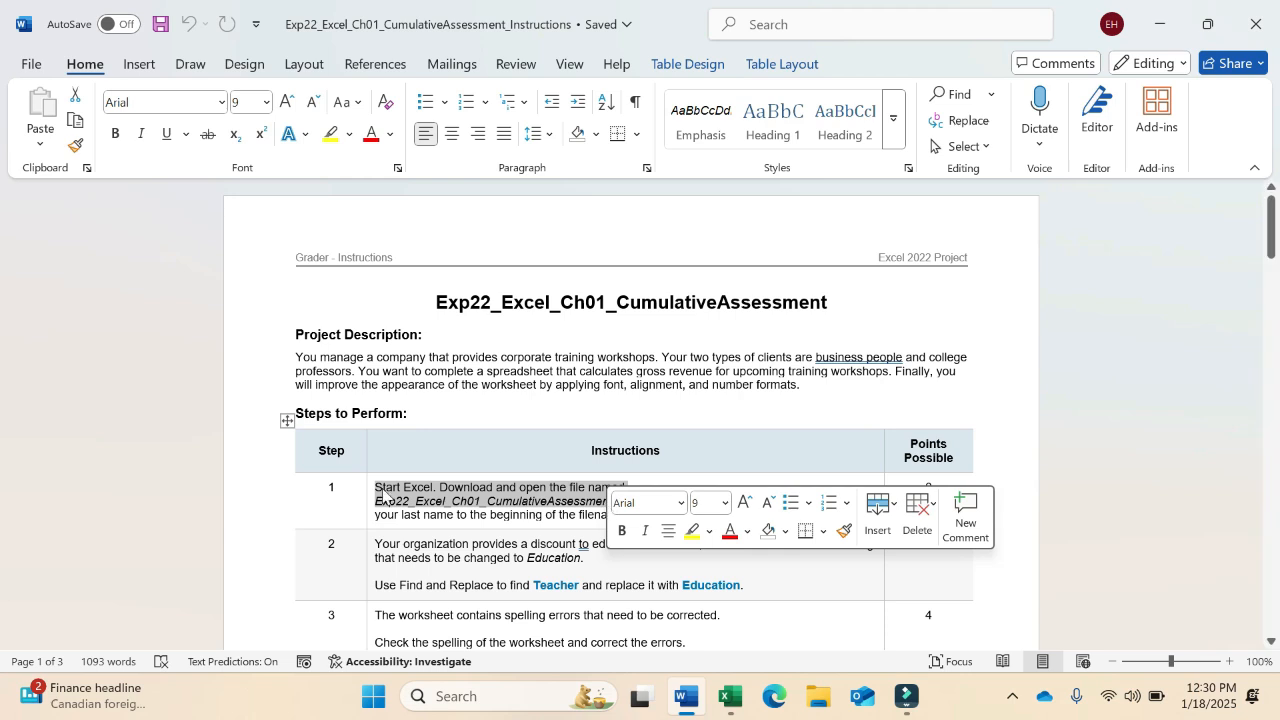
{"action": "left_click_drag", "start_coordinate": [376, 501], "coordinate": [628, 515]}
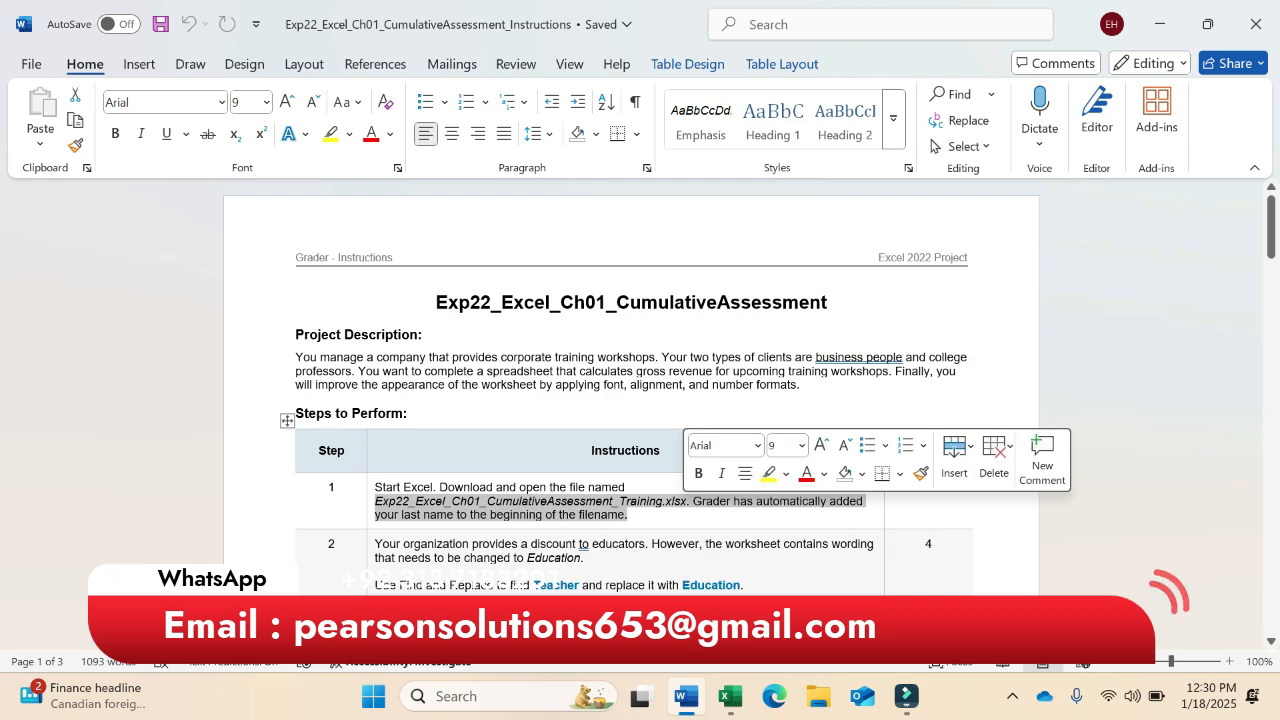
{"action": "left_click", "coordinate": [733, 695]}
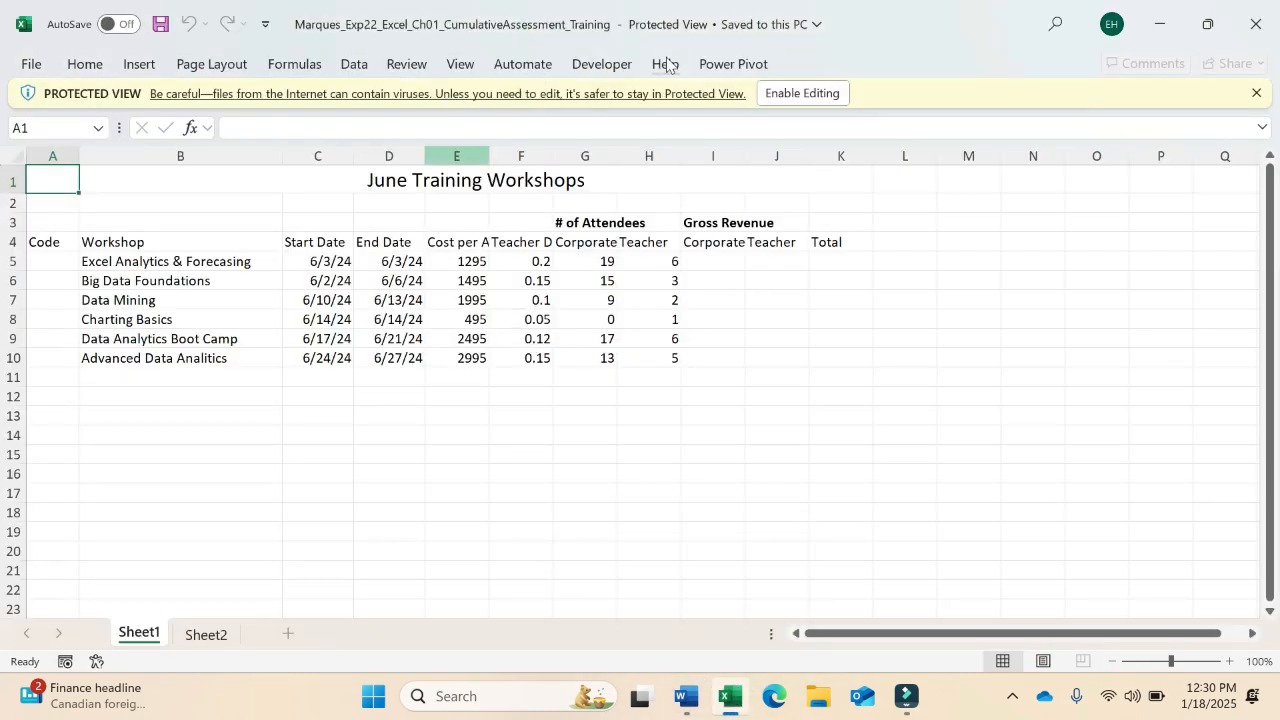
{"action": "left_click", "coordinate": [790, 94]}
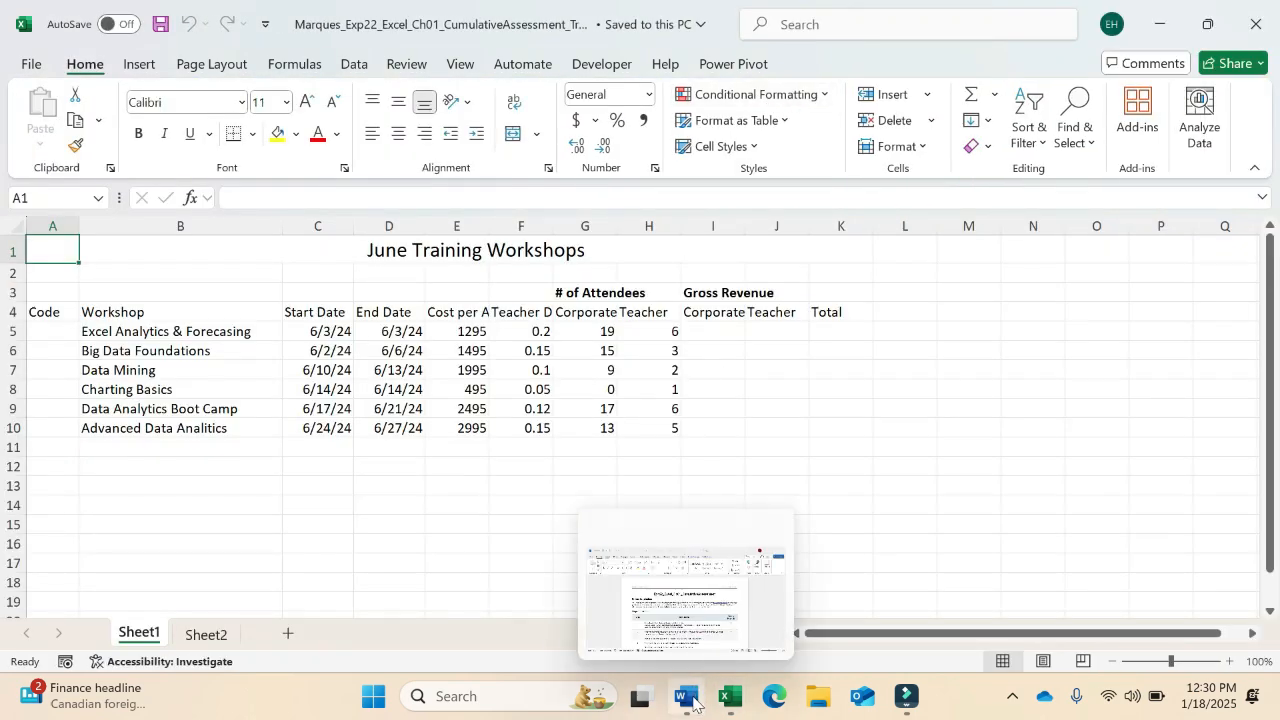
Check instruction 2 in Word and replace every "Teacher" with "Education" on Sheet1 of the Excel workbook
{"action": "left_click", "coordinate": [693, 703]}
{"action": "left_click", "coordinate": [522, 500]}
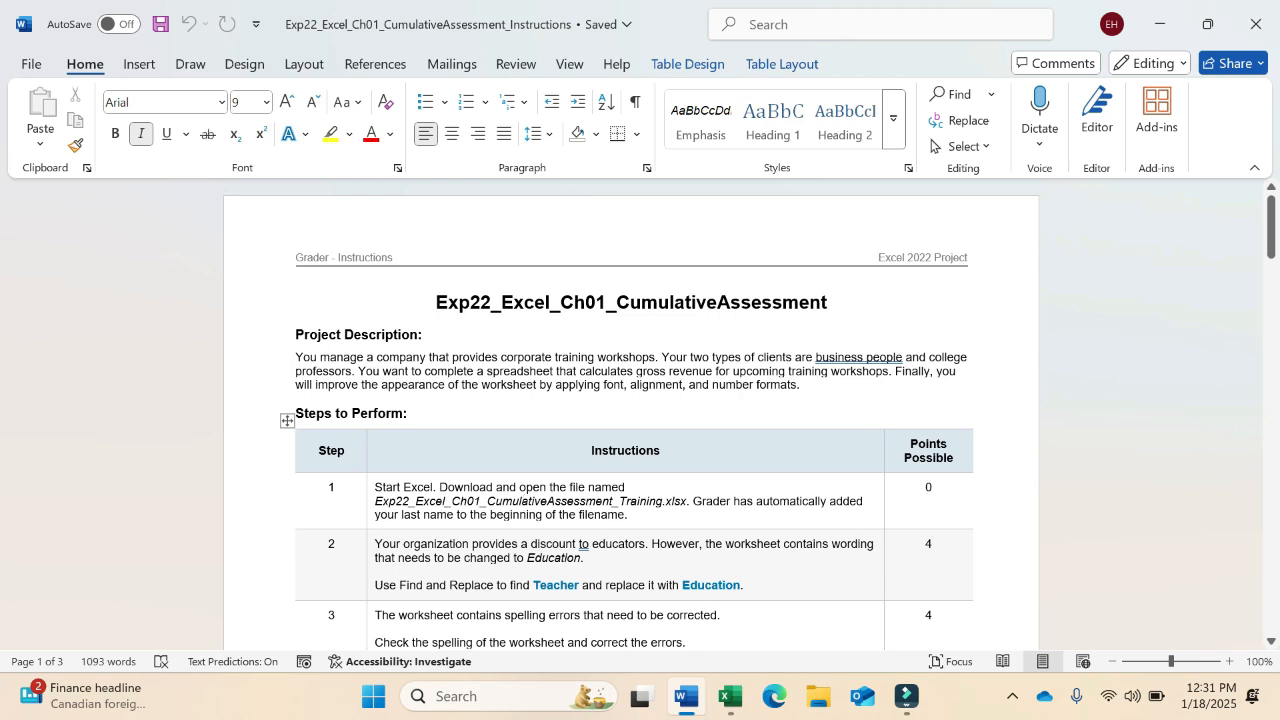
{"action": "left_click_drag", "start_coordinate": [375, 585], "coordinate": [744, 585]}
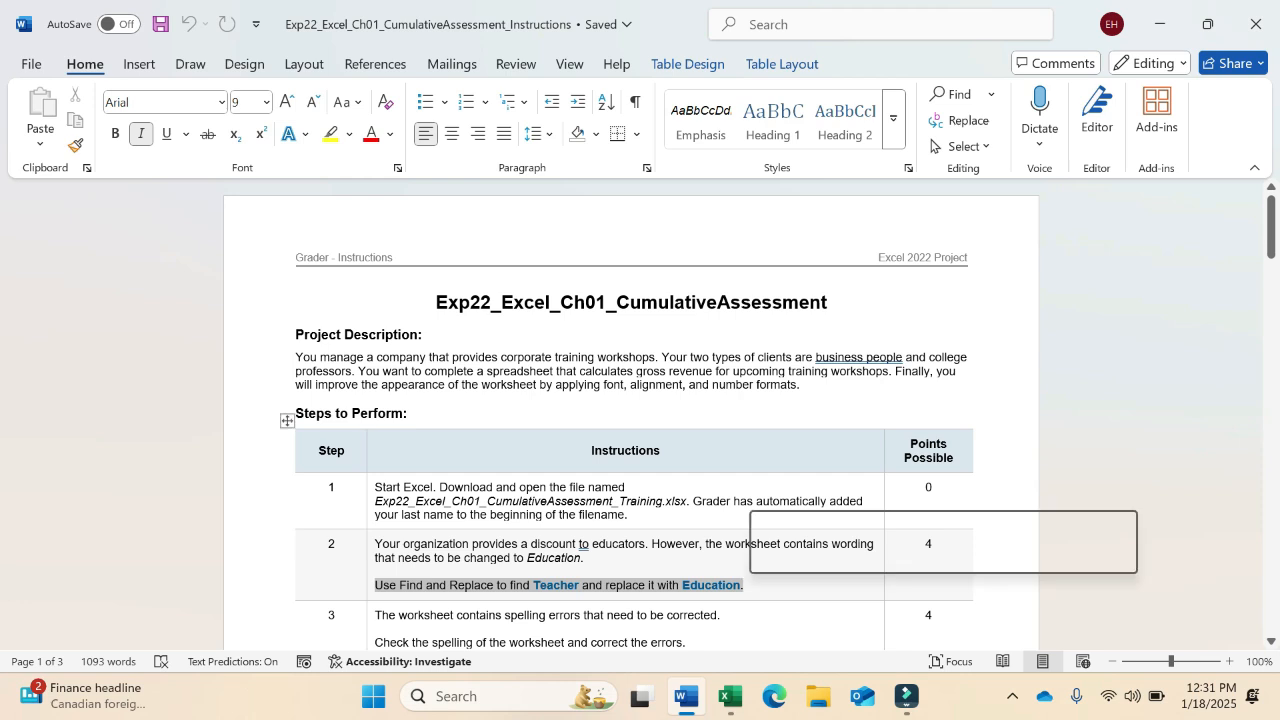
{"action": "left_click", "coordinate": [740, 395]}
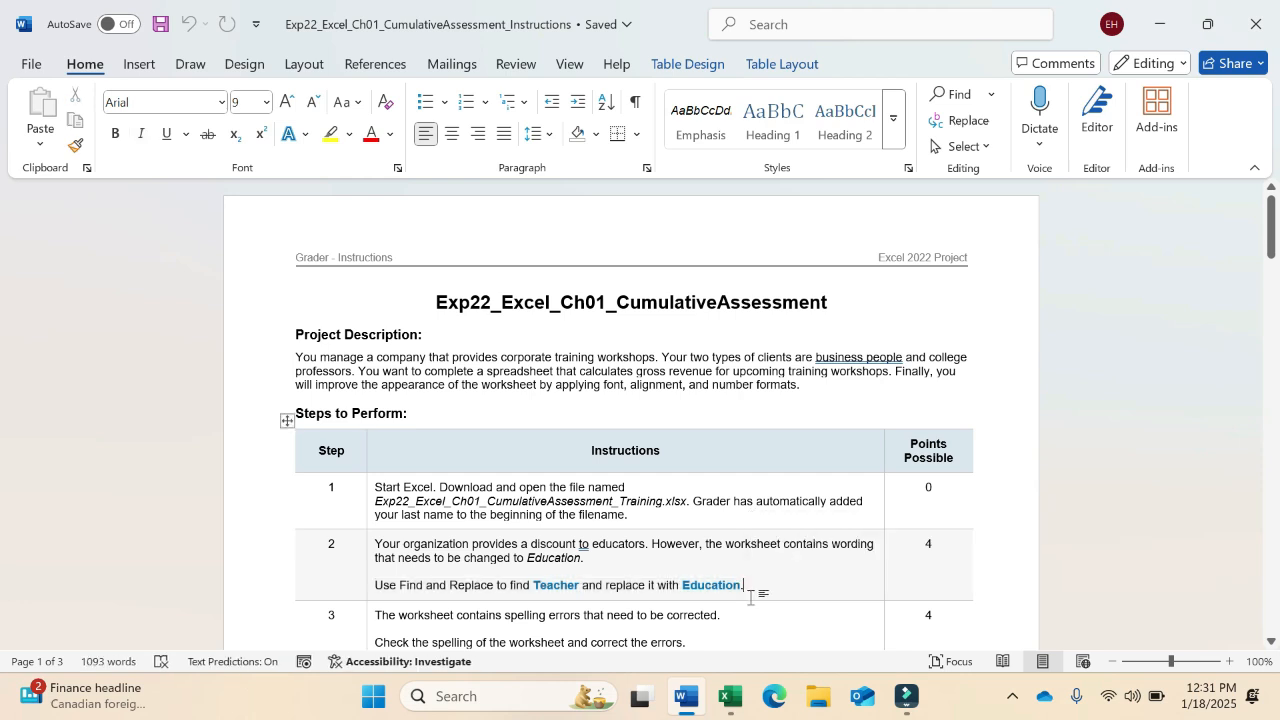
{"action": "left_click", "coordinate": [731, 697]}
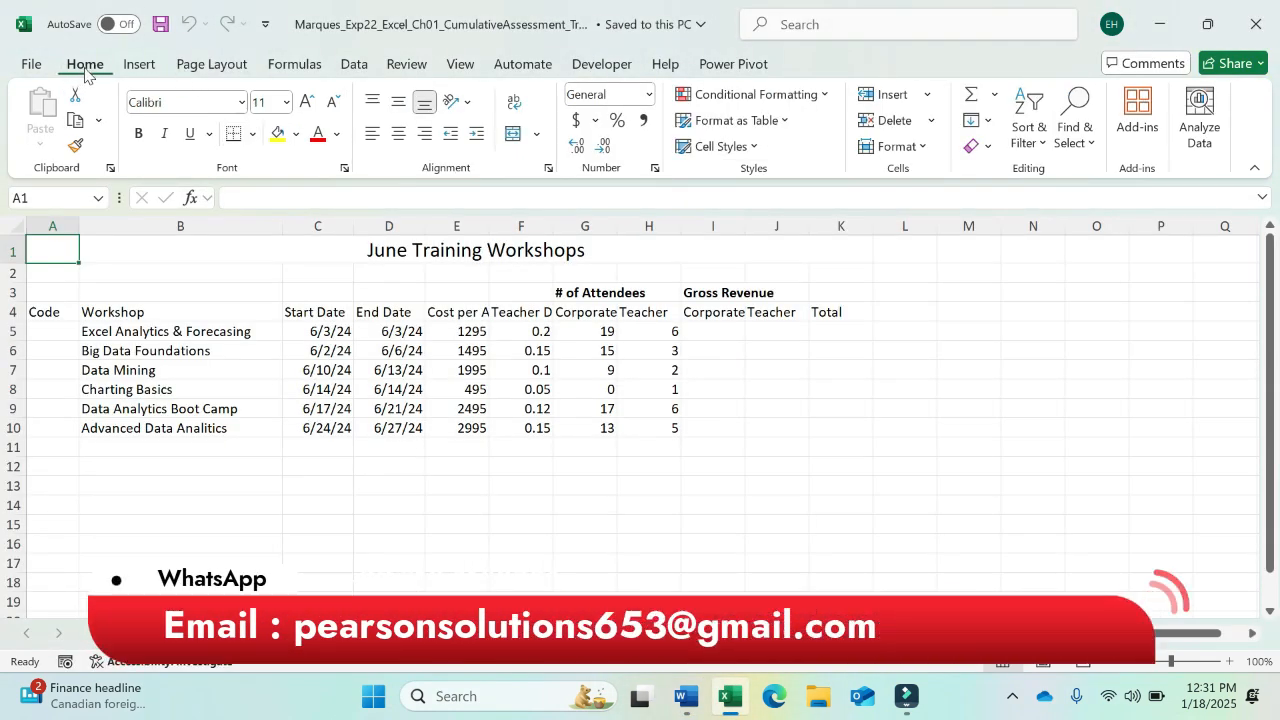
{"action": "left_click", "coordinate": [1090, 143]}
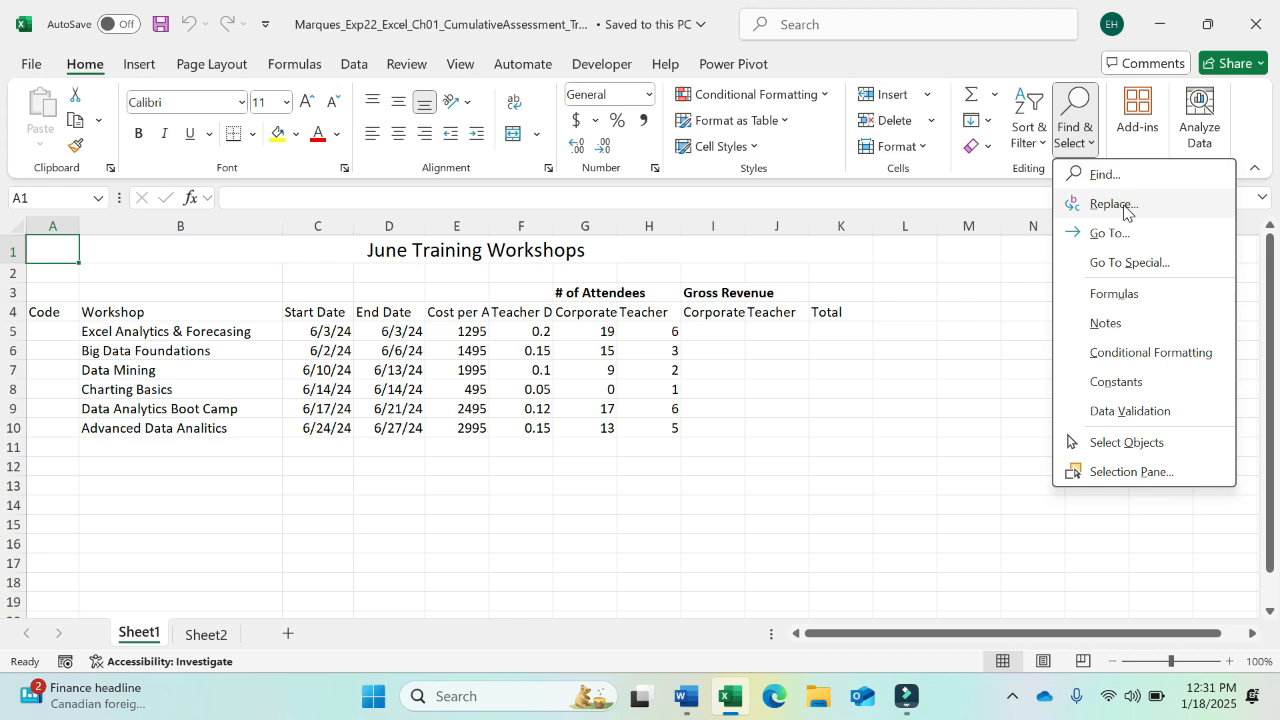
{"action": "left_click", "coordinate": [1121, 205]}
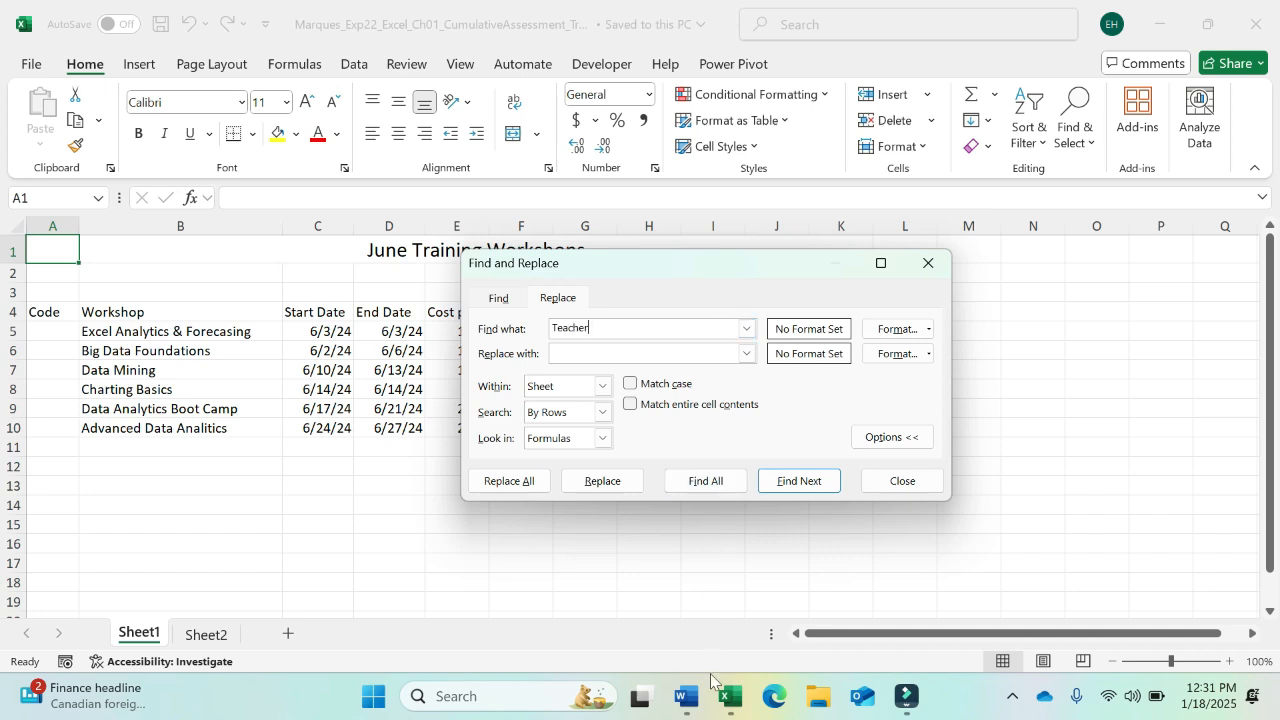
{"action": "left_click", "coordinate": [686, 696]}
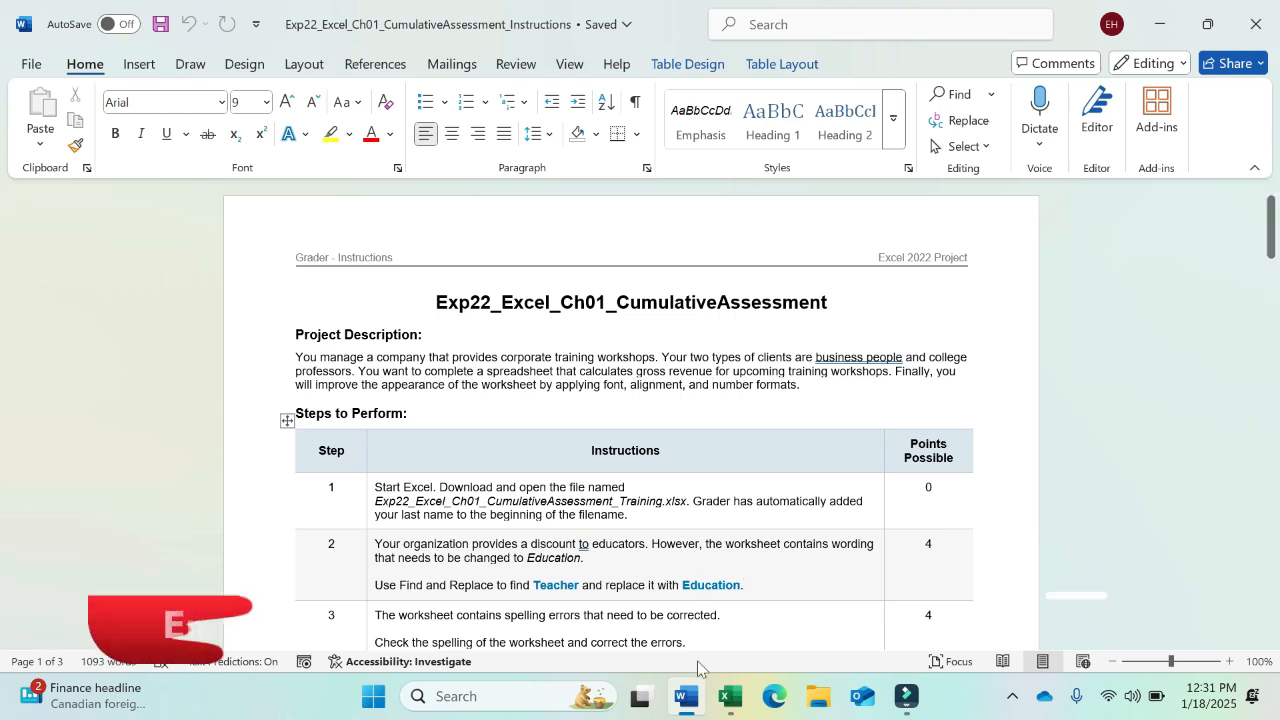
{"action": "key", "text": "alt+Tab"}
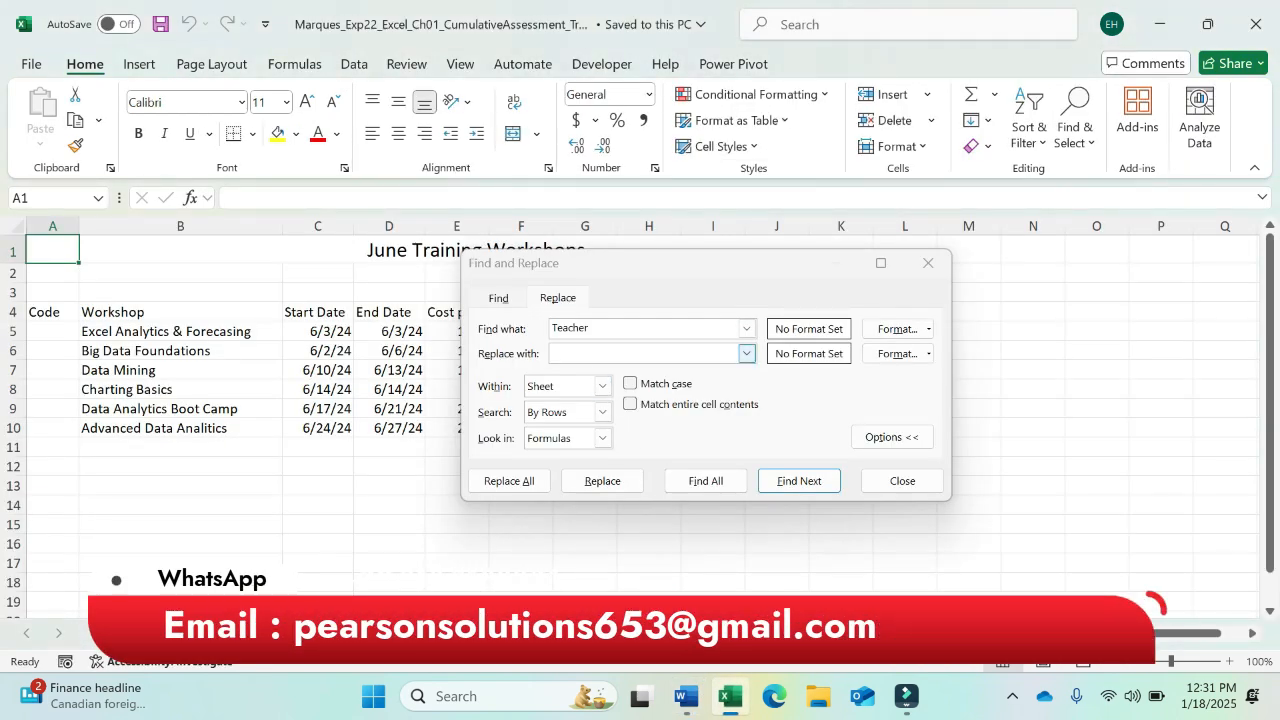
{"action": "type", "text": "Education"}
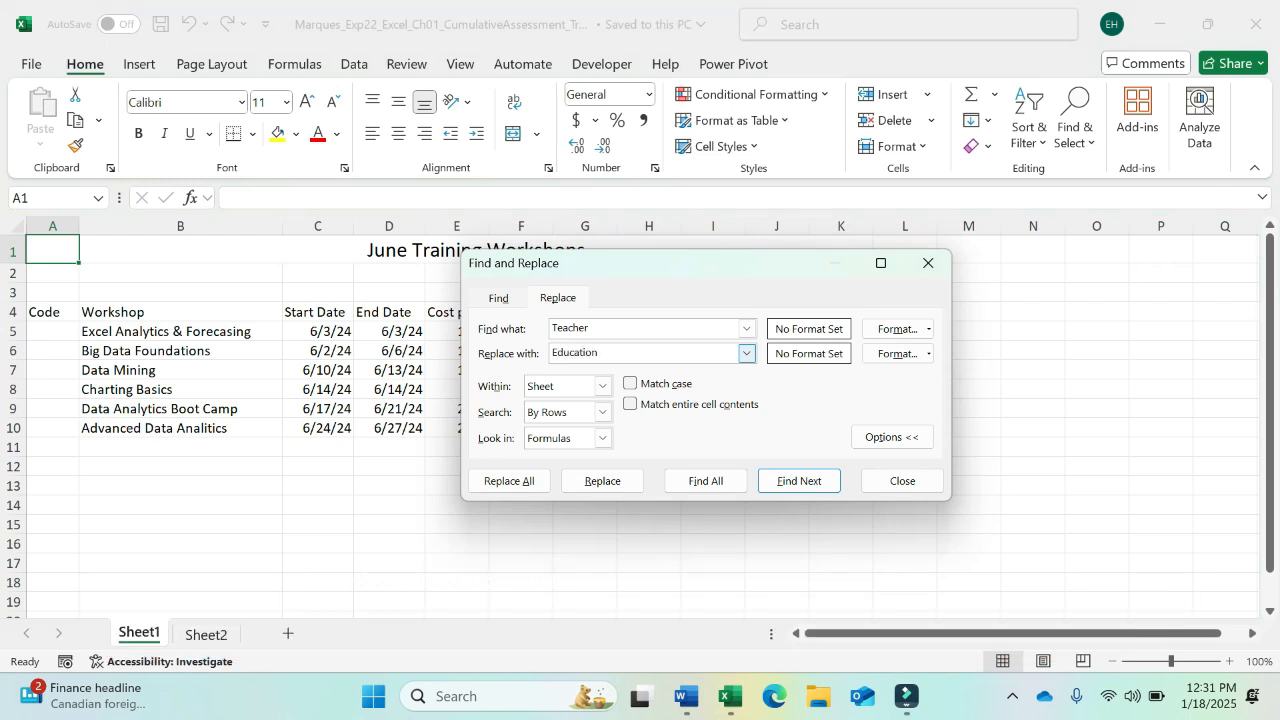
{"action": "left_click", "coordinate": [530, 483]}
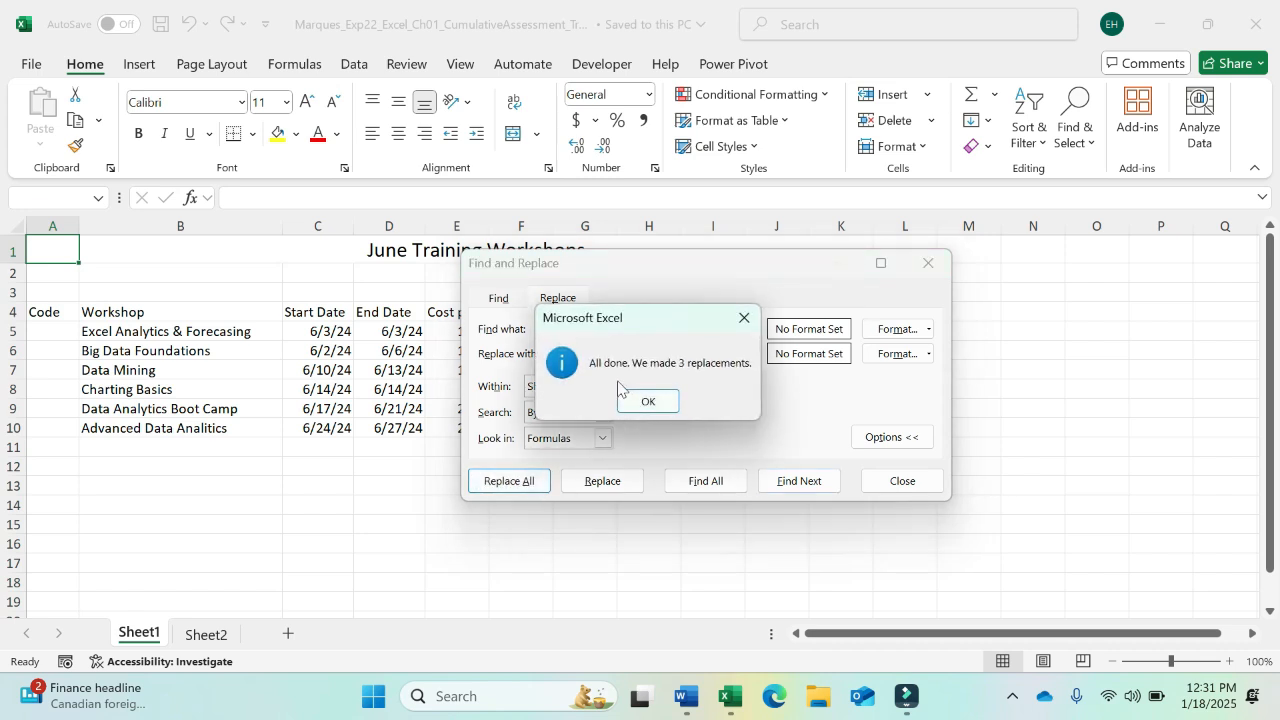
{"action": "left_click", "coordinate": [669, 408]}
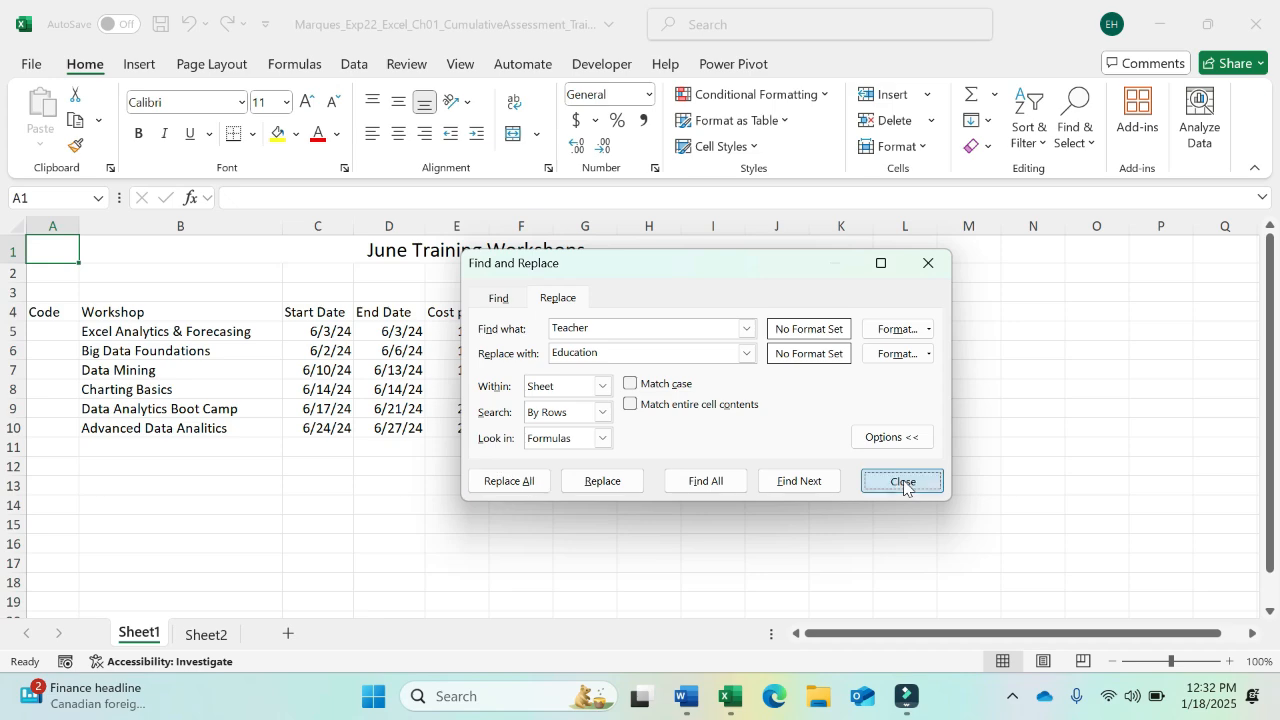
{"action": "left_click", "coordinate": [903, 481]}
Check instruction 3 in Word and spell-check Sheet1 in Excel, correcting the misspelled words to "Forecasting" and "Analytics"
{"action": "left_click", "coordinate": [694, 705]}
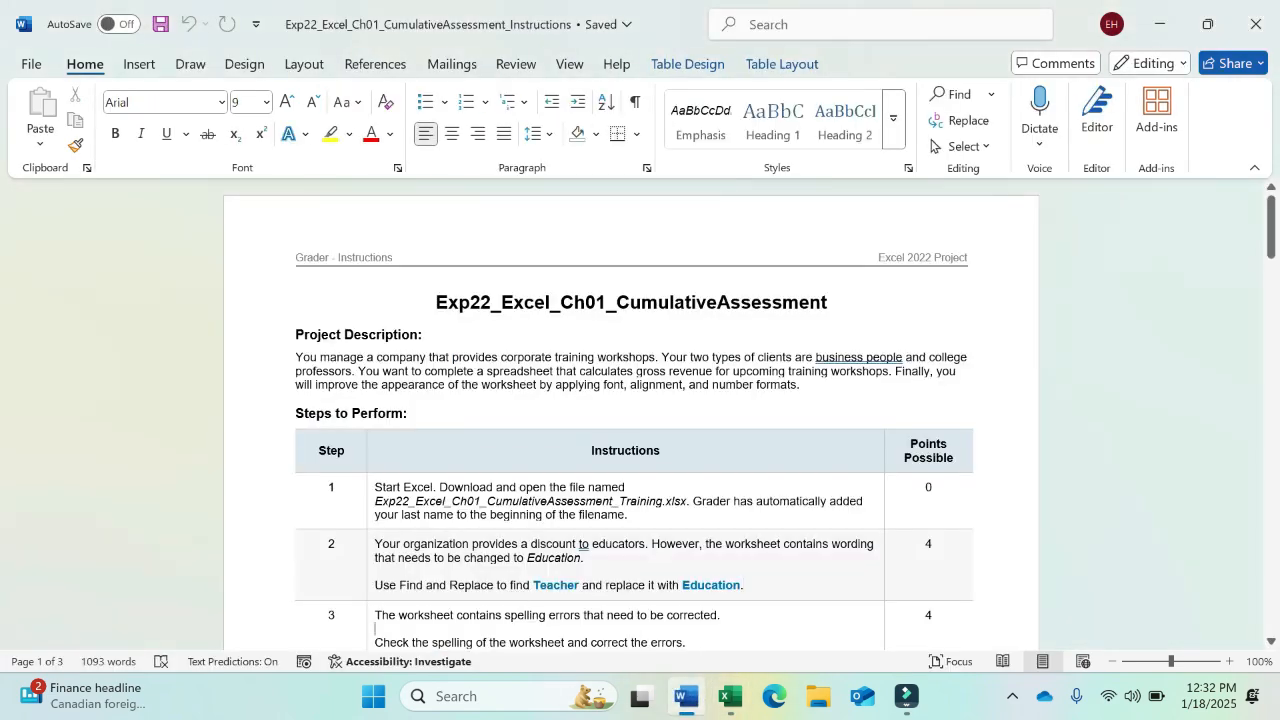
{"action": "scroll", "coordinate": [523, 622], "scroll_direction": "down", "scroll_amount": 1}
{"action": "scroll", "coordinate": [523, 622], "scroll_direction": "down", "scroll_amount": 3}
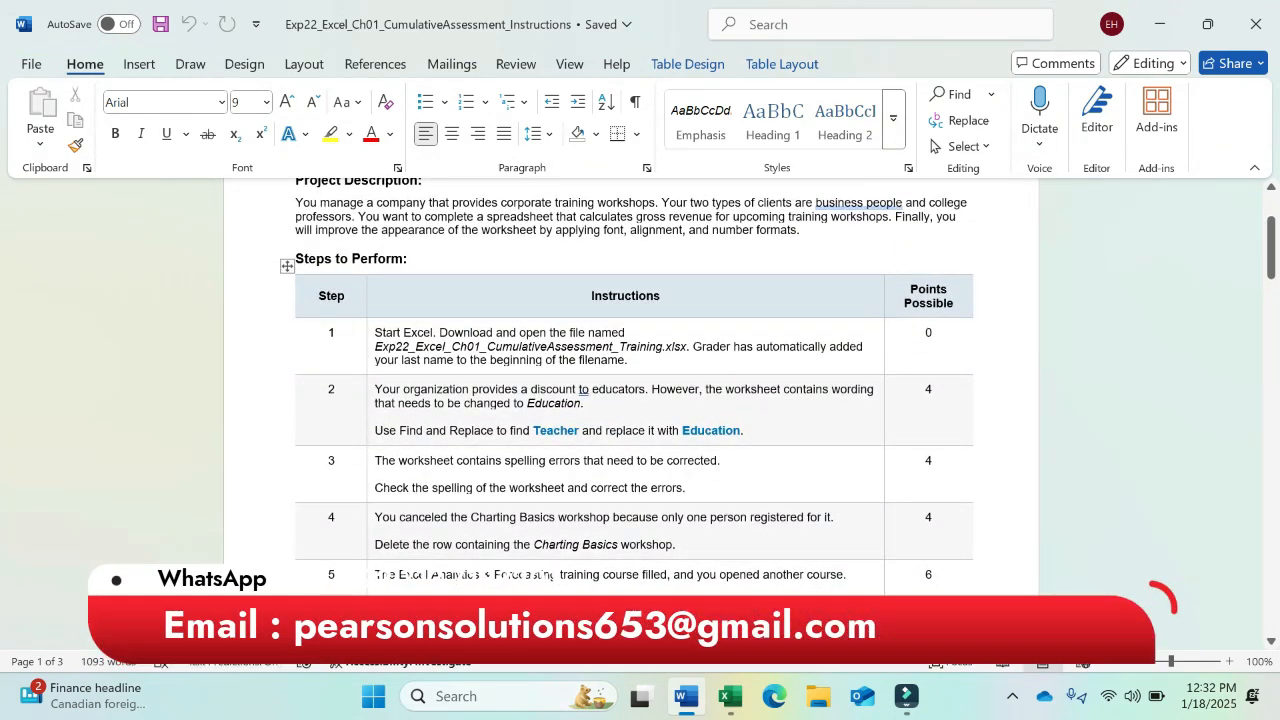
{"action": "left_click_drag", "start_coordinate": [374, 488], "coordinate": [686, 488]}
{"action": "left_click", "coordinate": [686, 488]}
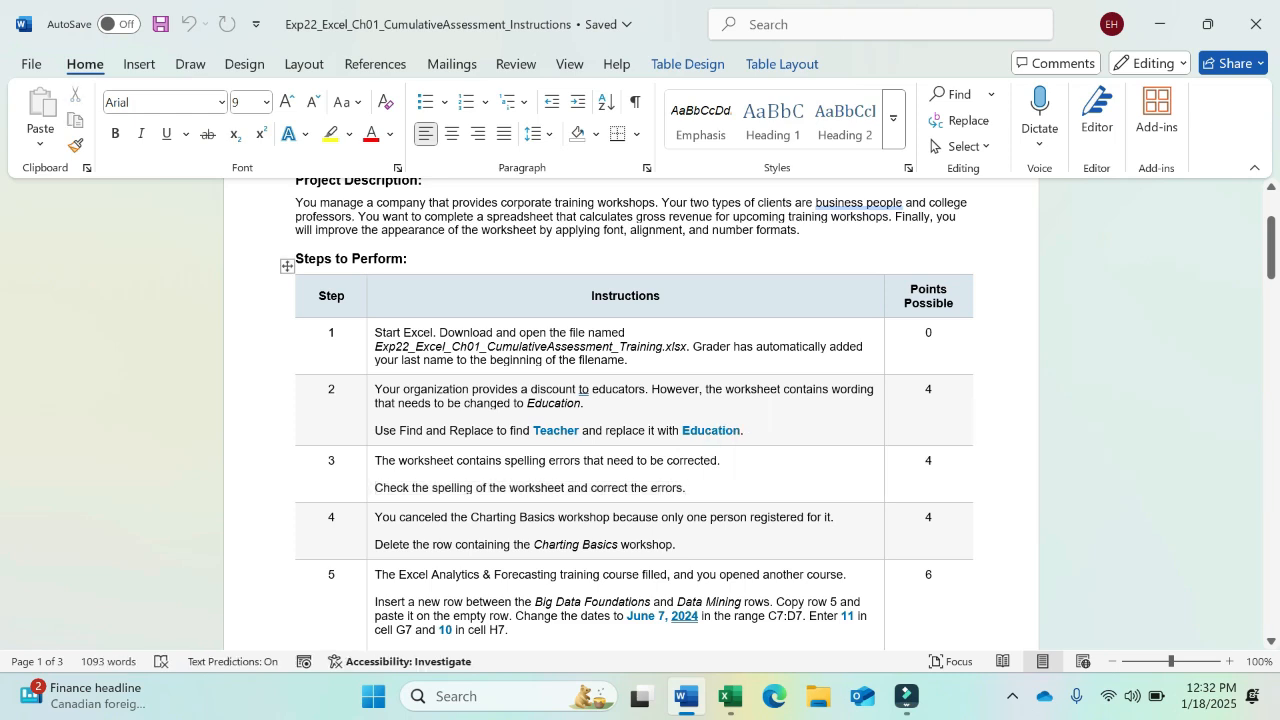
{"action": "left_click", "coordinate": [730, 697]}
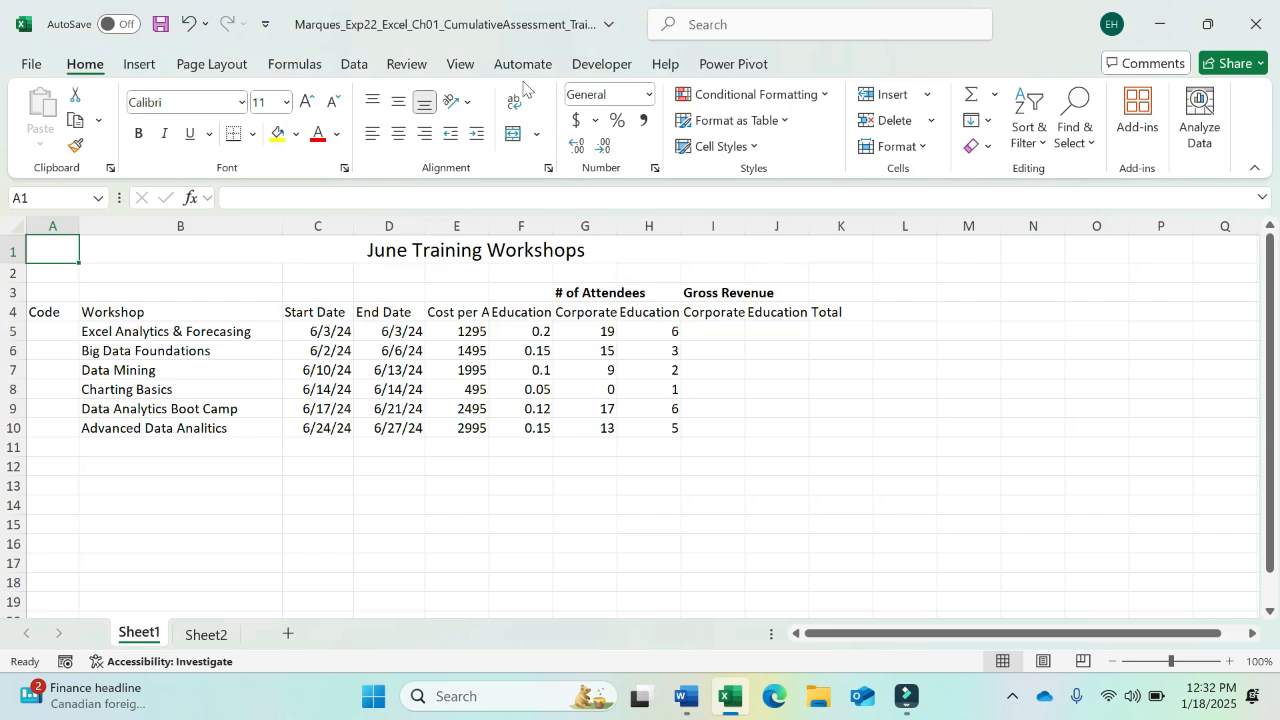
{"action": "left_click", "coordinate": [406, 63]}
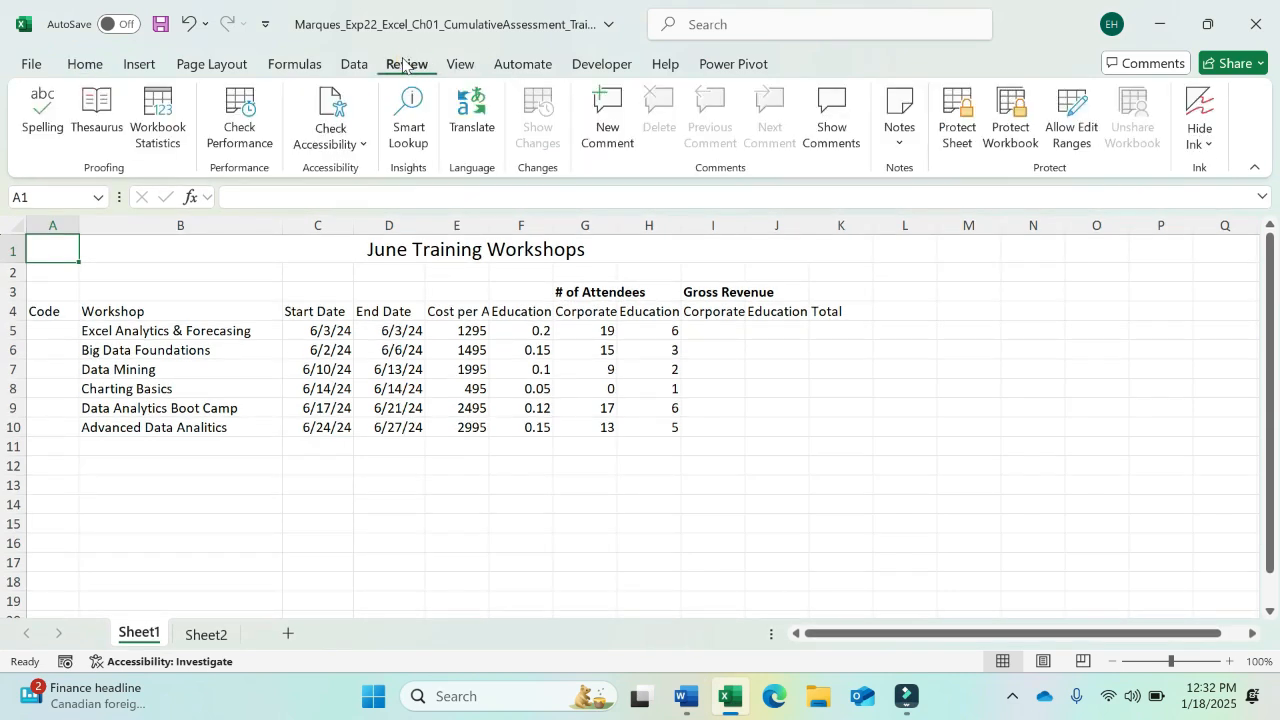
{"action": "left_click", "coordinate": [42, 112]}
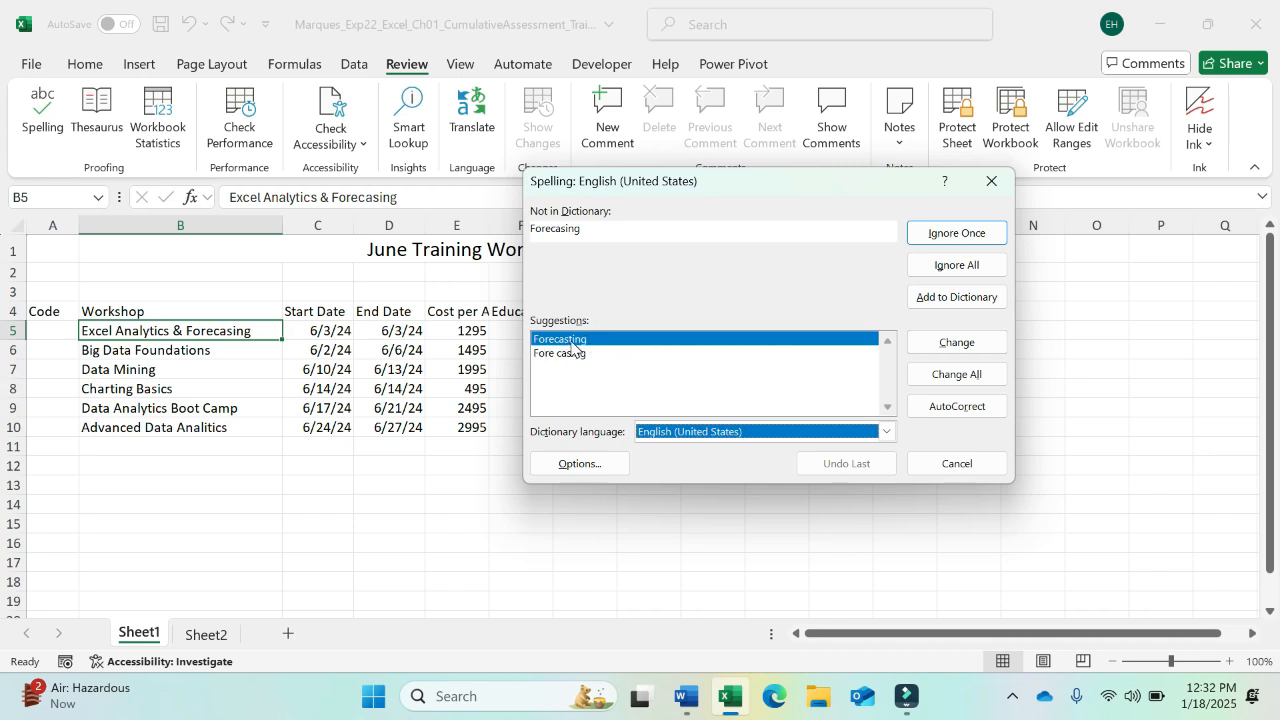
{"action": "left_click", "coordinate": [970, 345]}
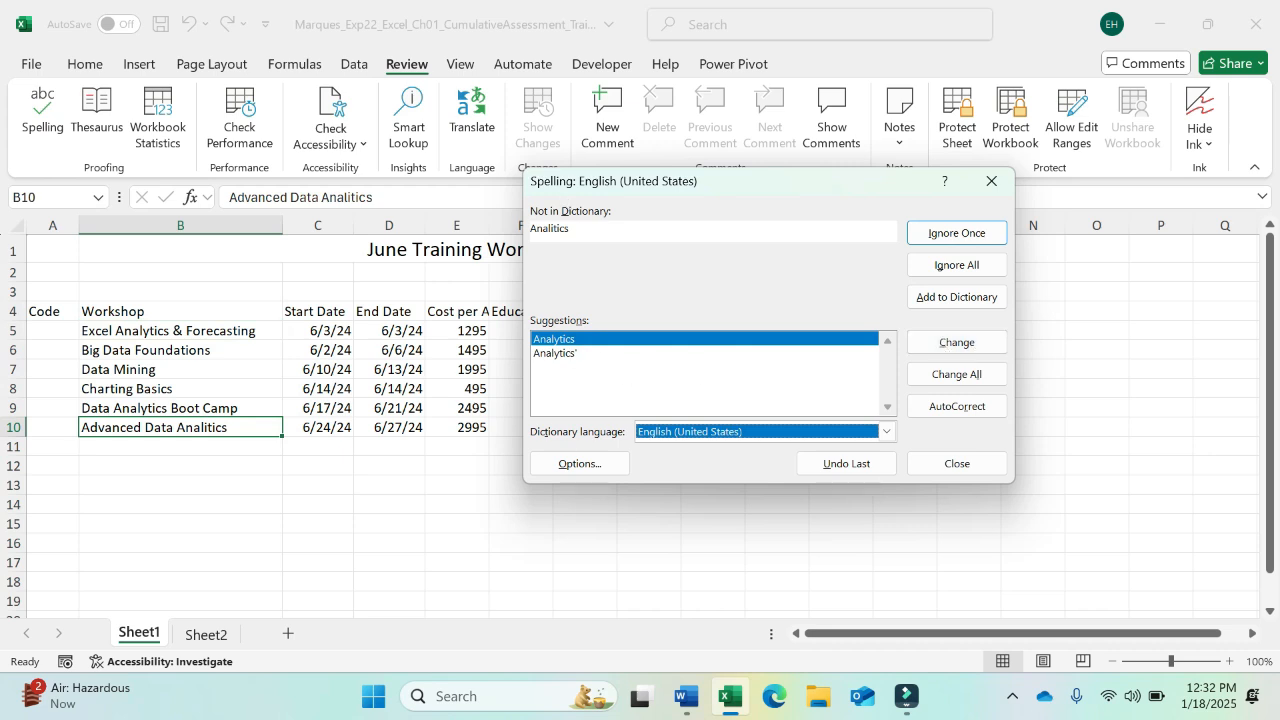
{"action": "double_click", "coordinate": [545, 228]}
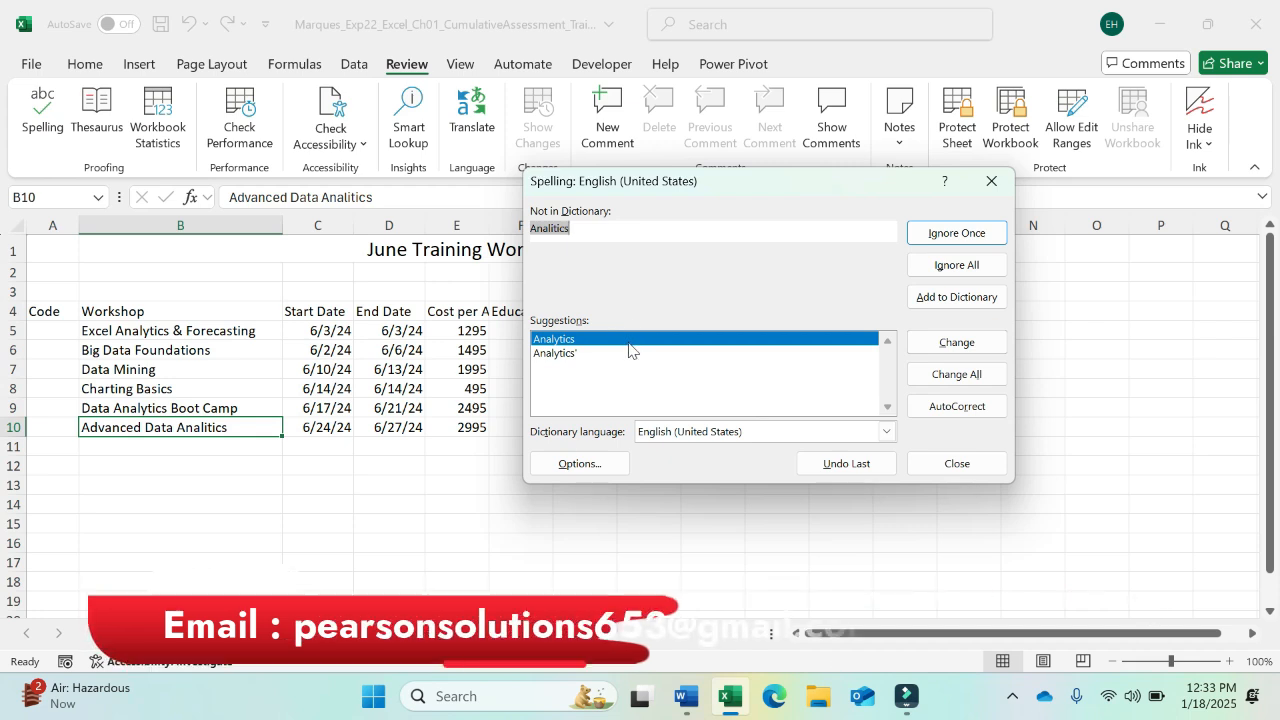
{"action": "left_click", "coordinate": [949, 343]}
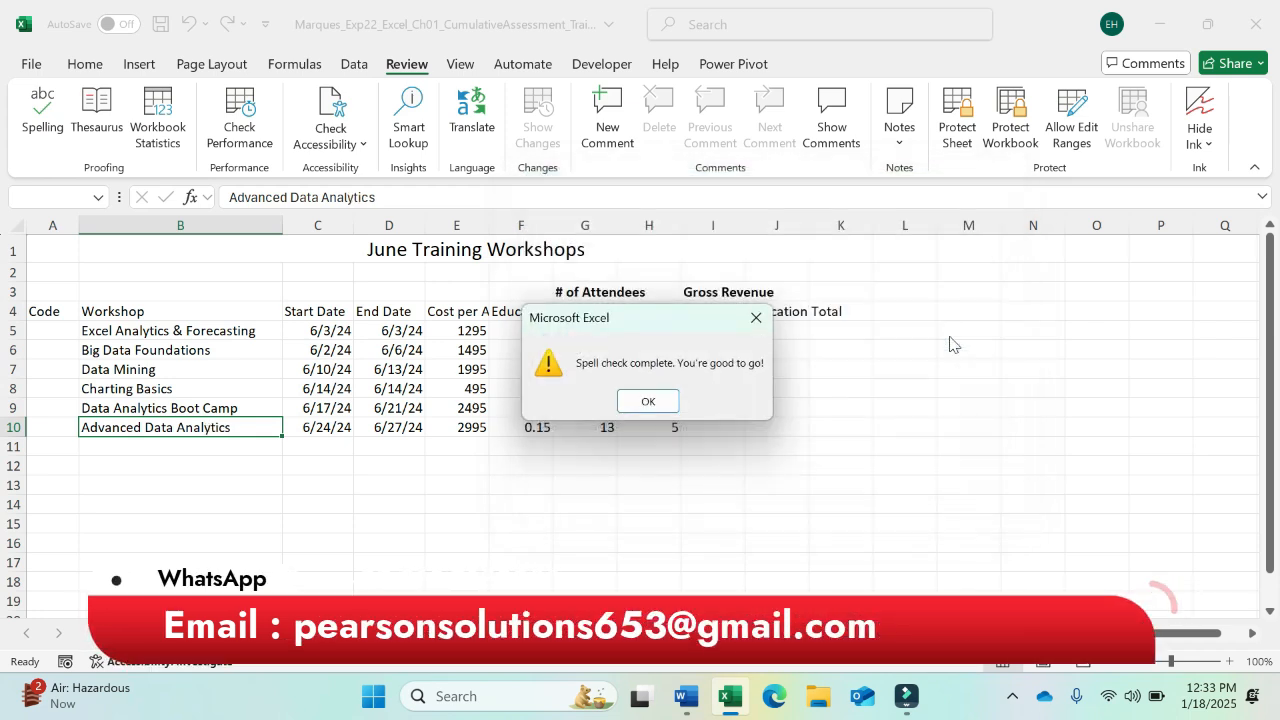
{"action": "left_click", "coordinate": [649, 400]}
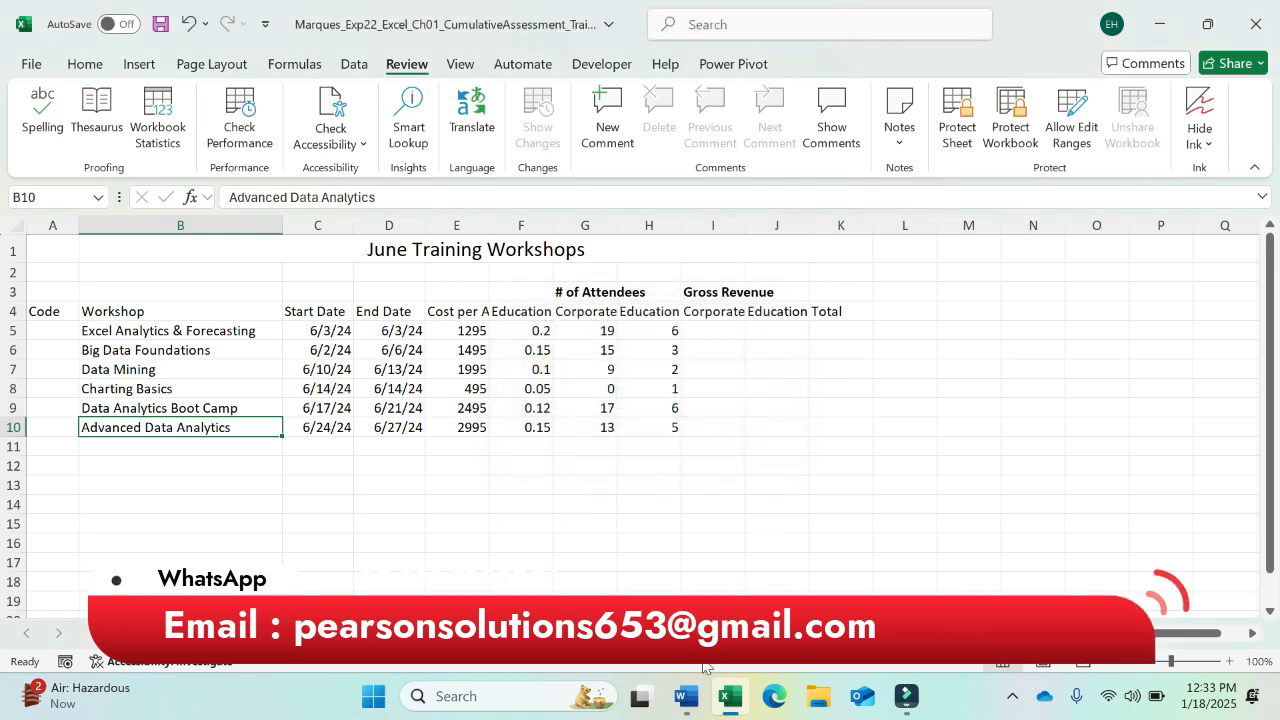
Check instruction 4 in Word and delete the Charting Basics row from Sheet1 of the Excel workbook
{"action": "left_click", "coordinate": [687, 700]}
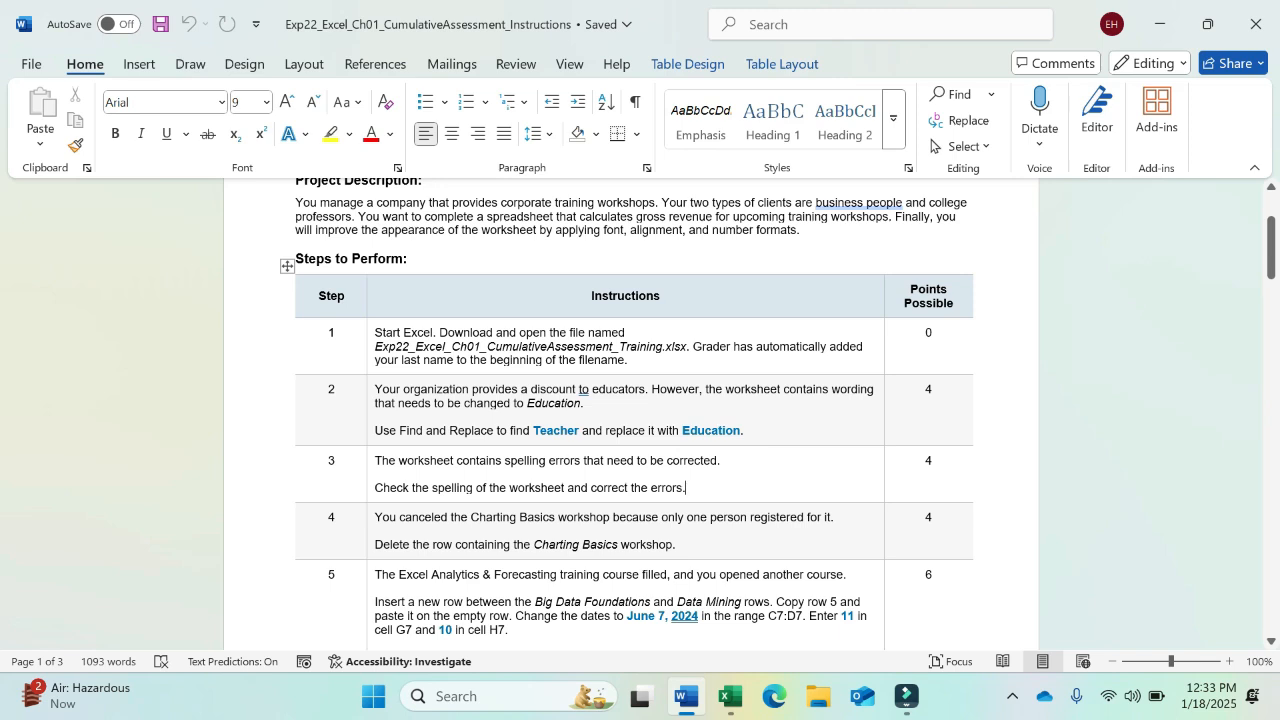
{"action": "triple_click", "coordinate": [705, 520]}
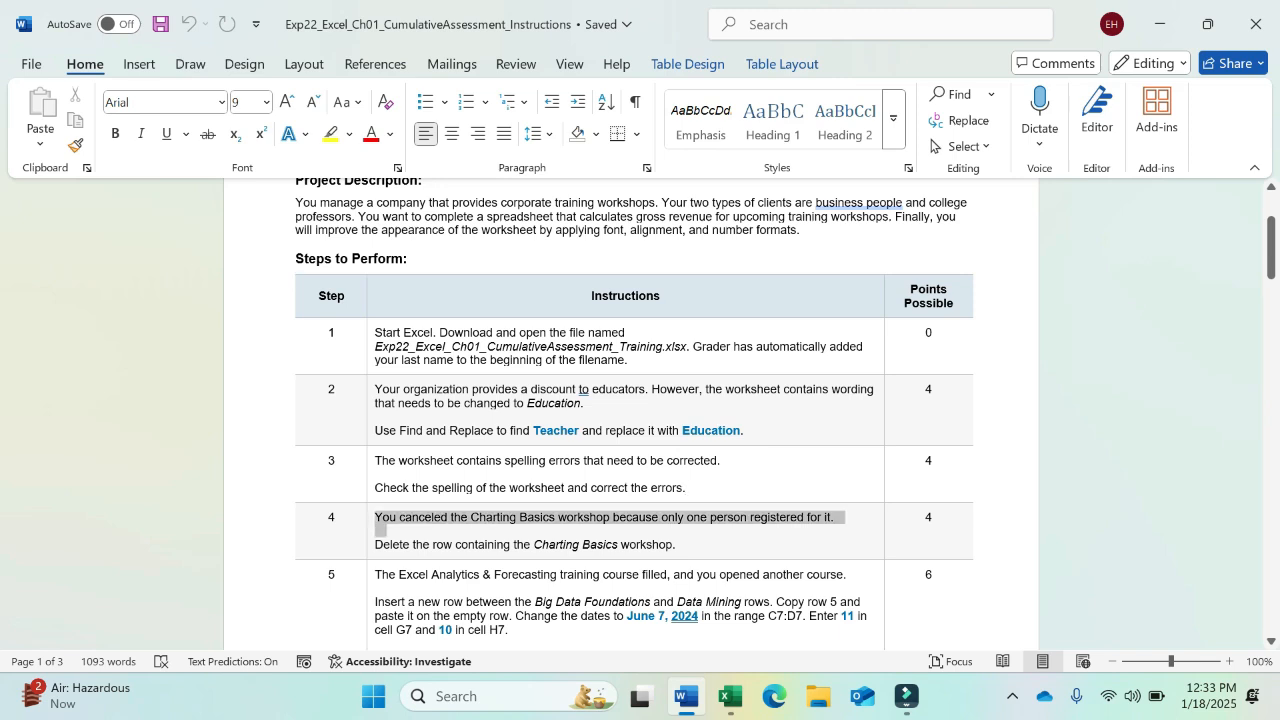
{"action": "left_click", "coordinate": [376, 474]}
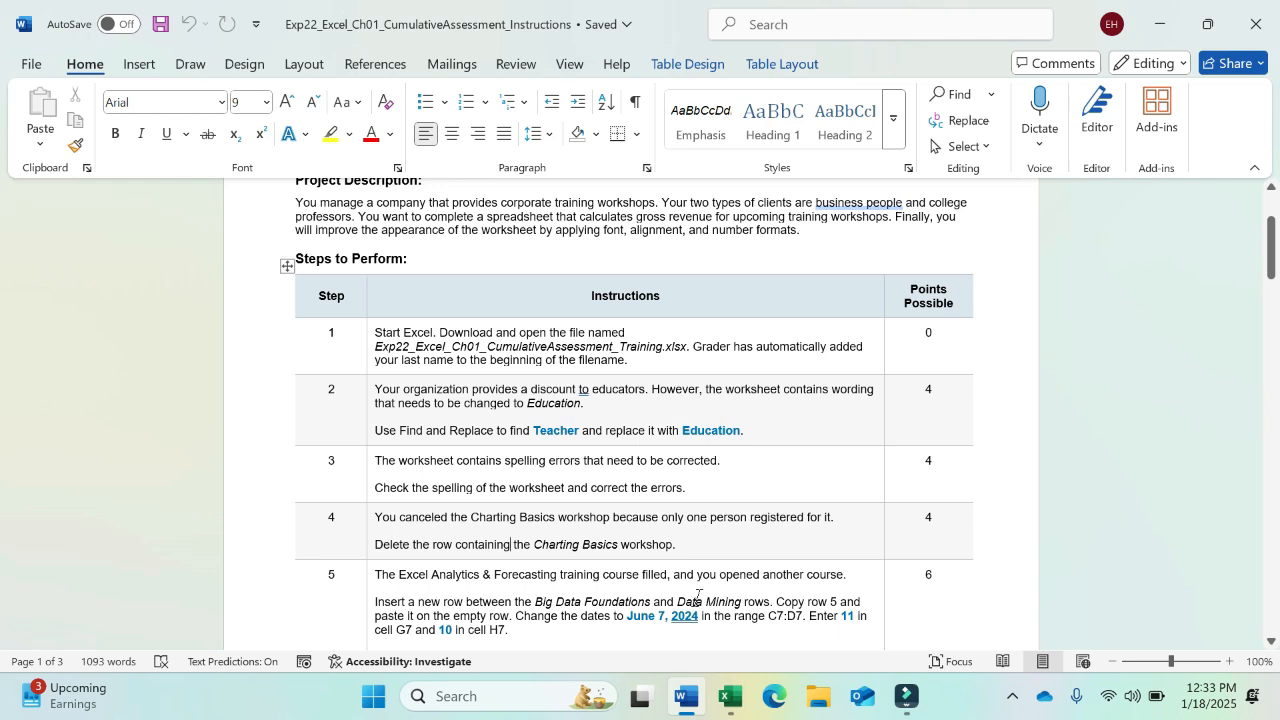
{"action": "left_click", "coordinate": [730, 697]}
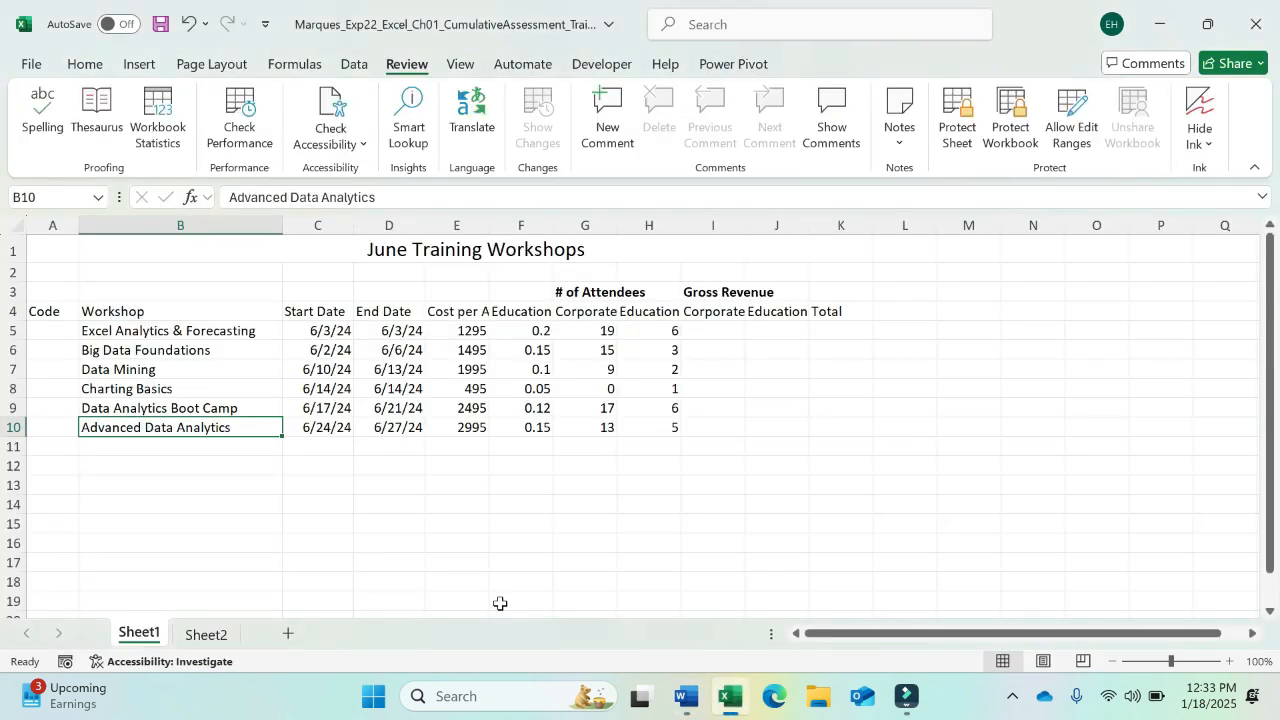
{"action": "left_click", "coordinate": [121, 408]}
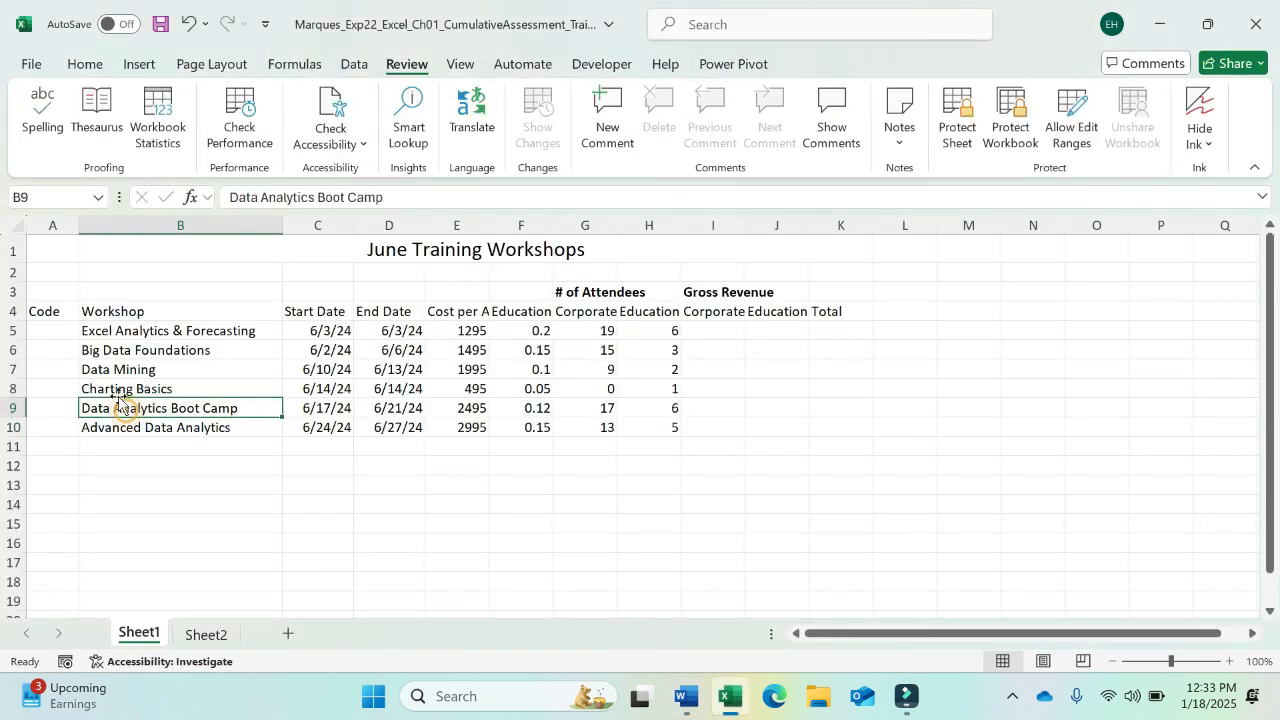
{"action": "left_click", "coordinate": [117, 392]}
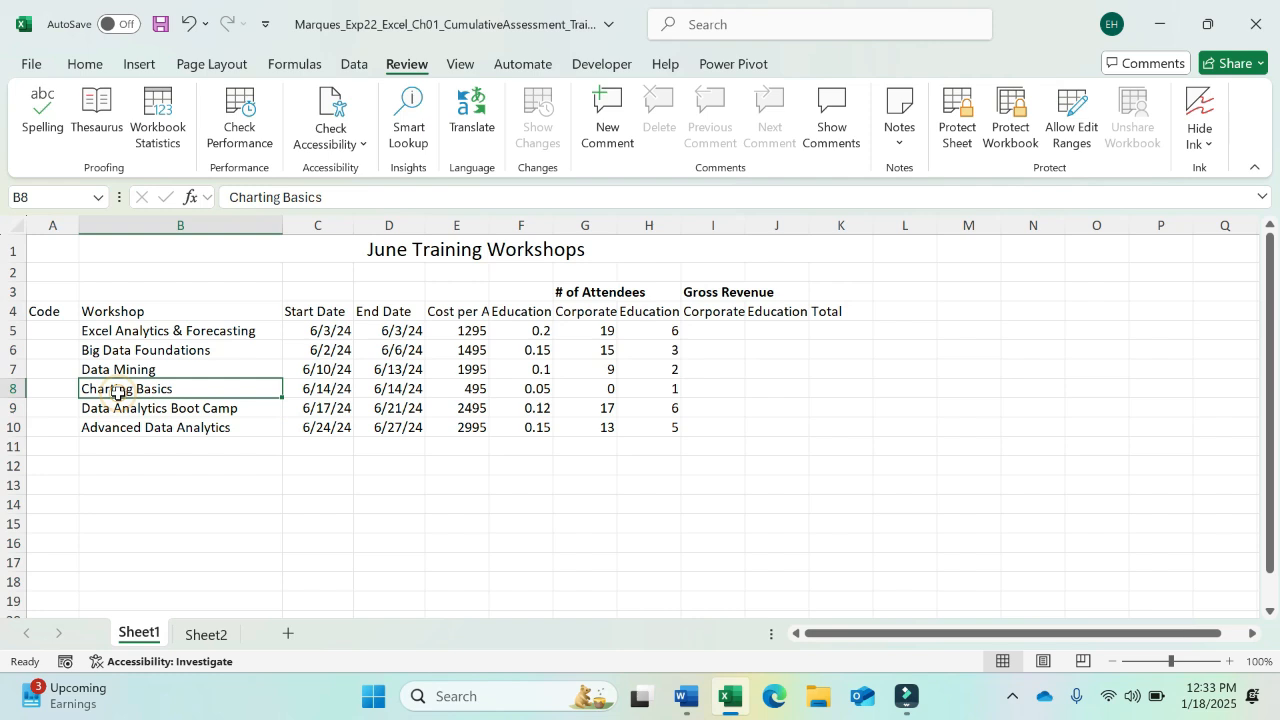
{"action": "left_click", "coordinate": [15, 388]}
{"action": "right_click", "coordinate": [15, 388]}
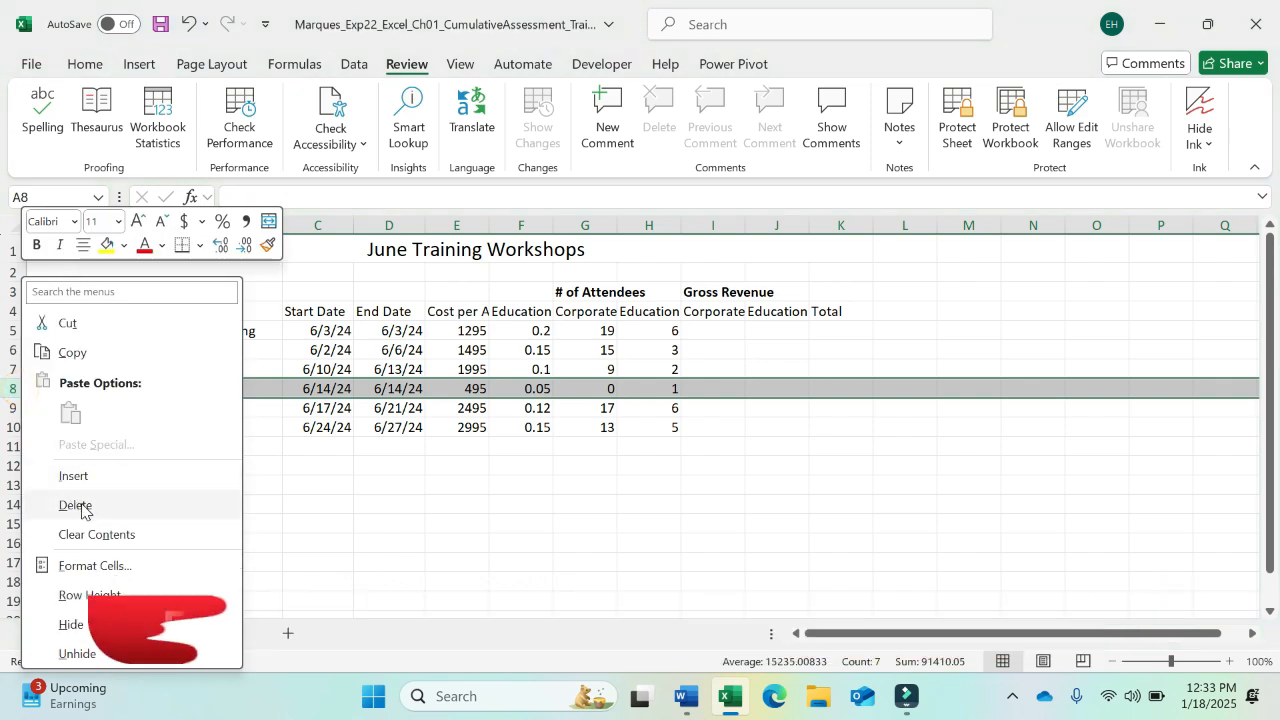
{"action": "left_click", "coordinate": [348, 410]}
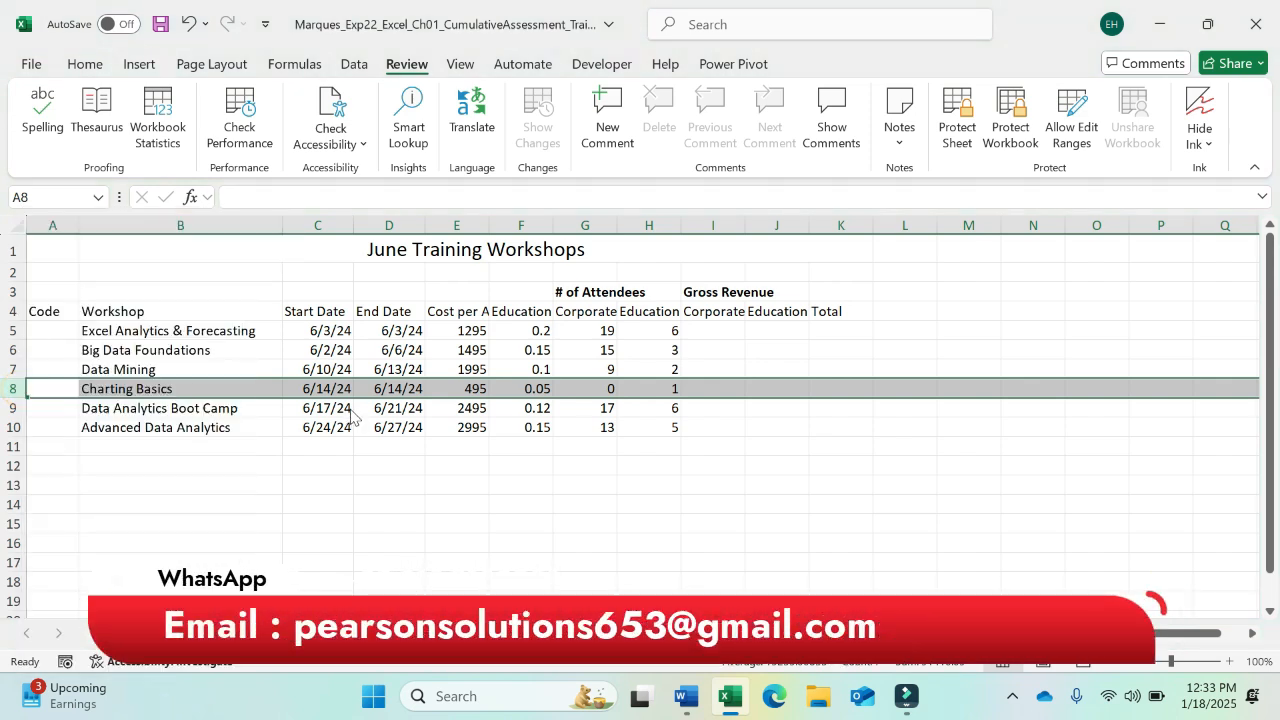
{"action": "left_click", "coordinate": [14, 389]}
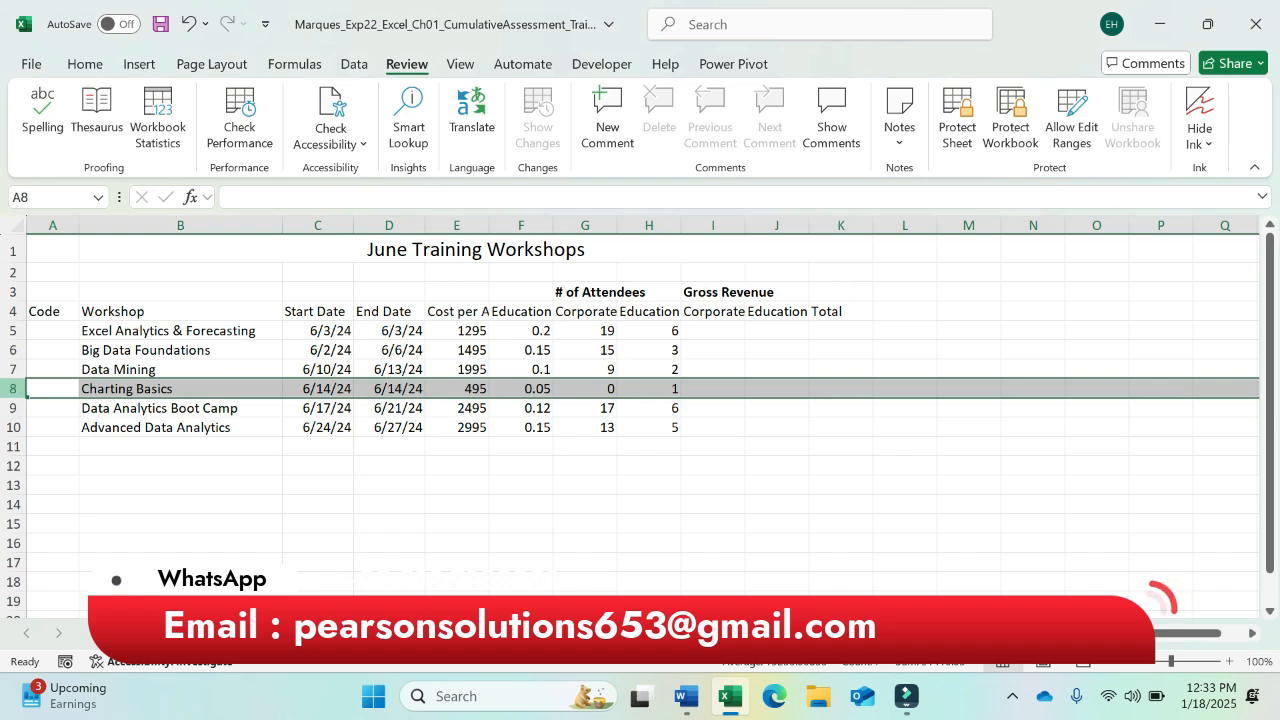
{"action": "right_click", "coordinate": [14, 393]}
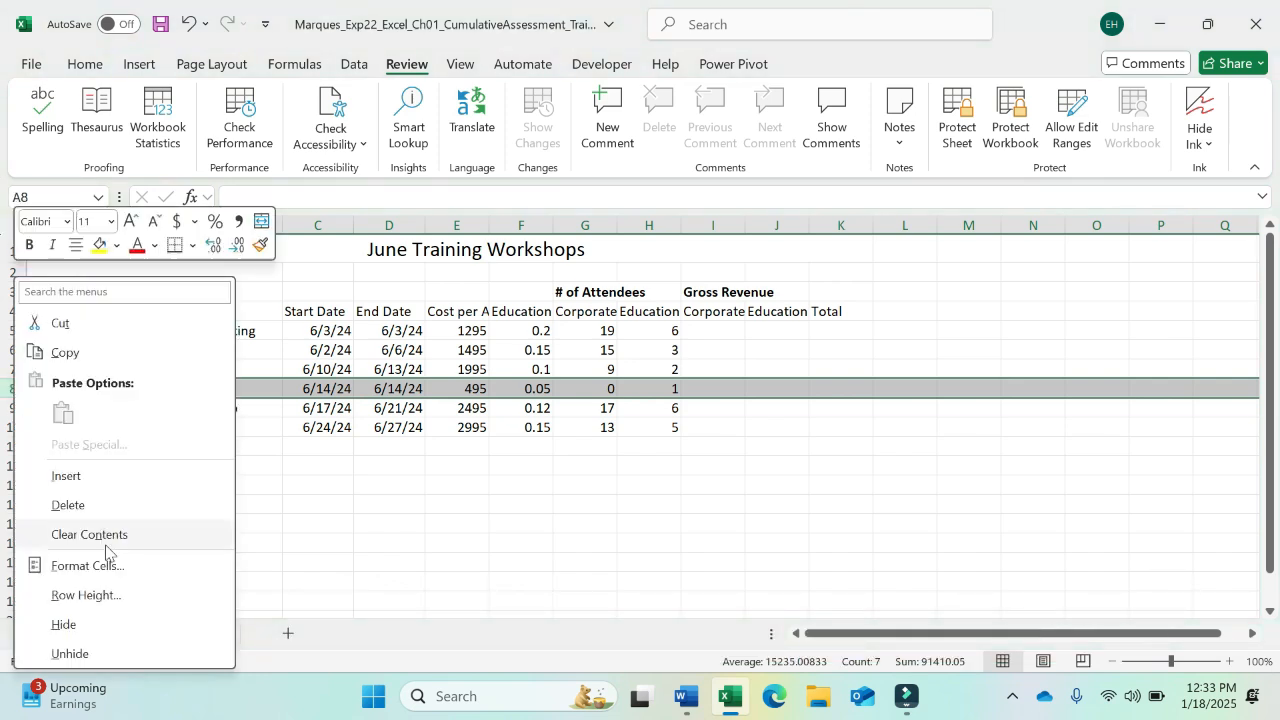
{"action": "left_click", "coordinate": [100, 508]}
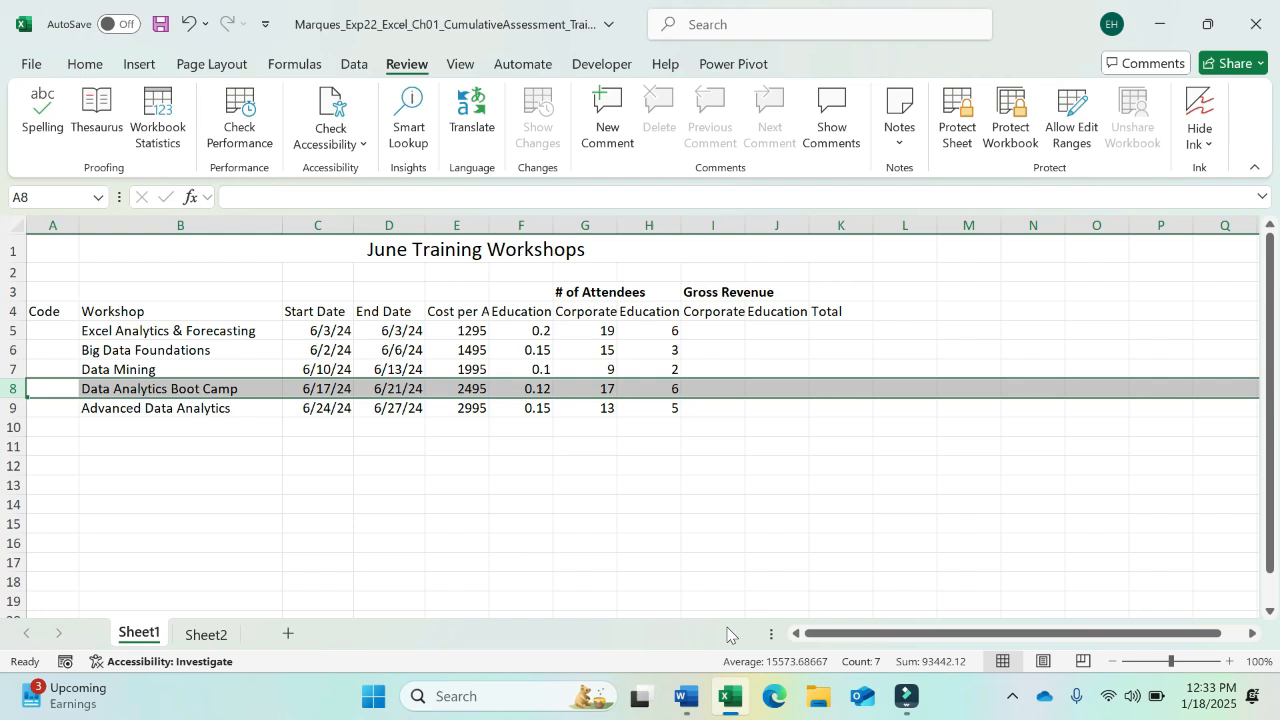
Switch to Word and highlight both sentences of instruction 4 in yellow
{"action": "left_click", "coordinate": [686, 697]}
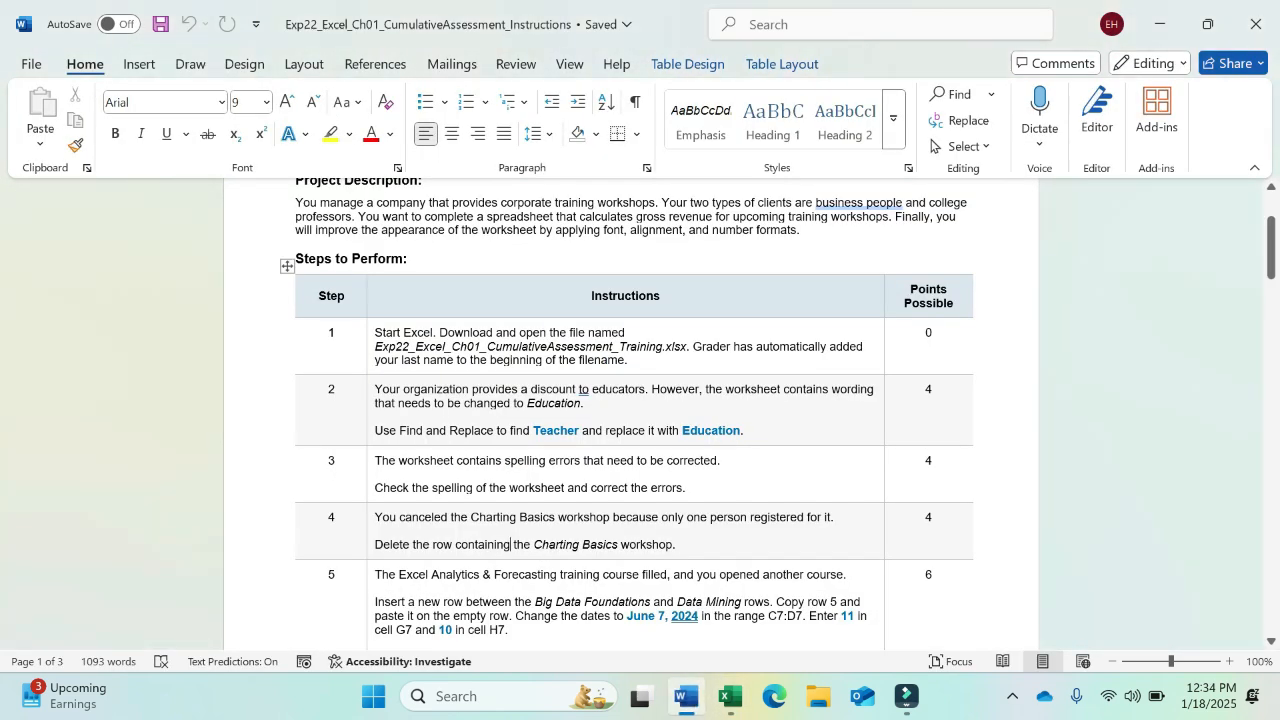
{"action": "left_click_drag", "start_coordinate": [375, 517], "coordinate": [703, 545]}
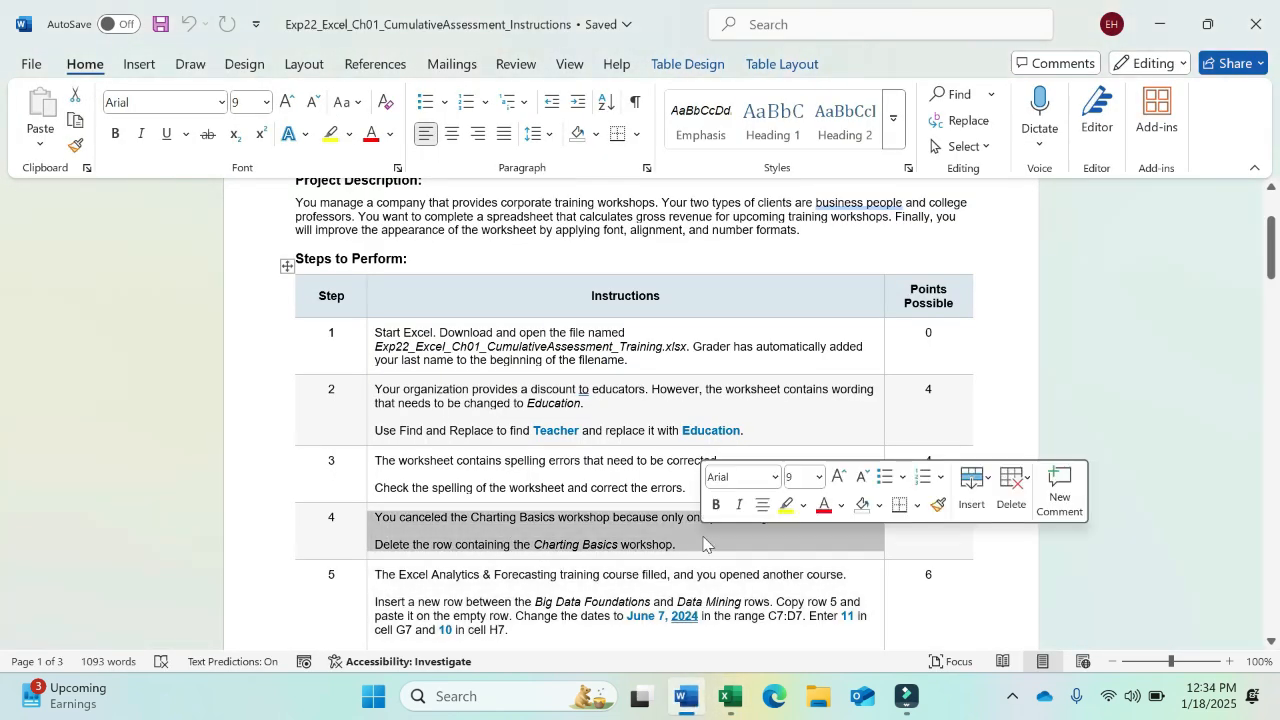
{"action": "left_click", "coordinate": [784, 505]}
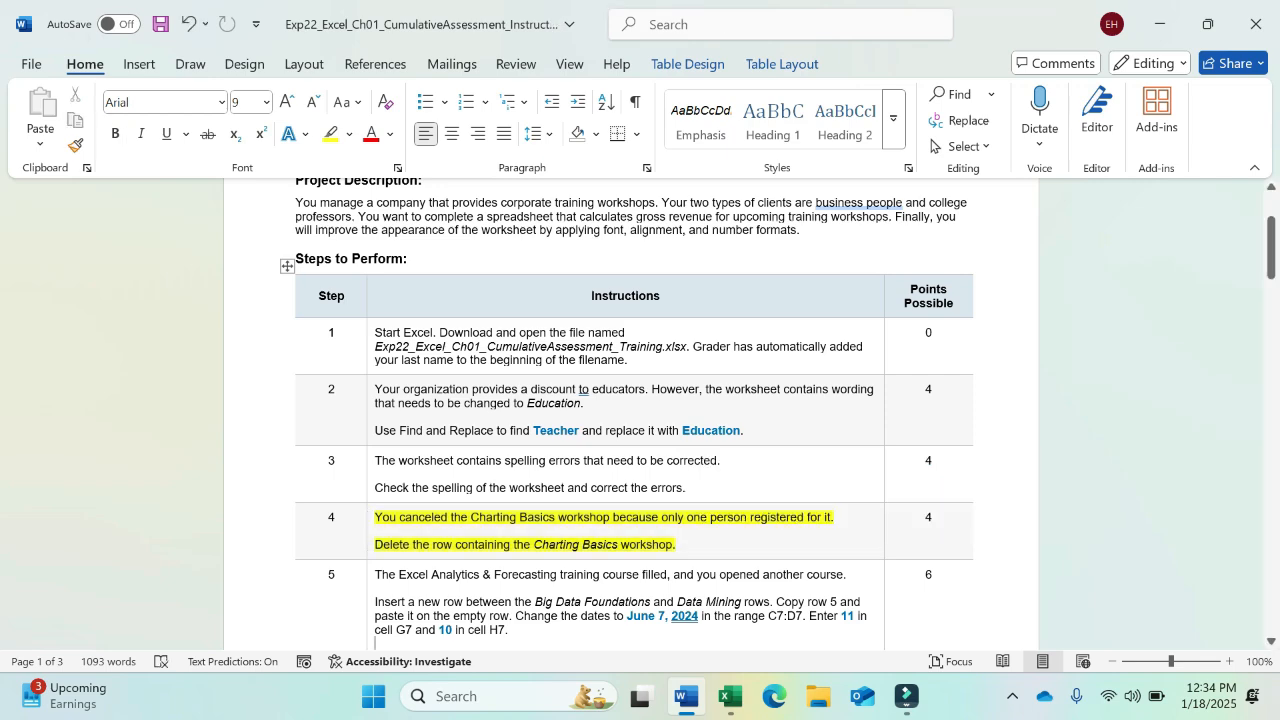
Read instruction 5 and highlight its phrase "Big Data Foundations and Data Mining rows" in yellow
{"action": "scroll", "coordinate": [630, 415], "scroll_direction": "down", "scroll_amount": 3}
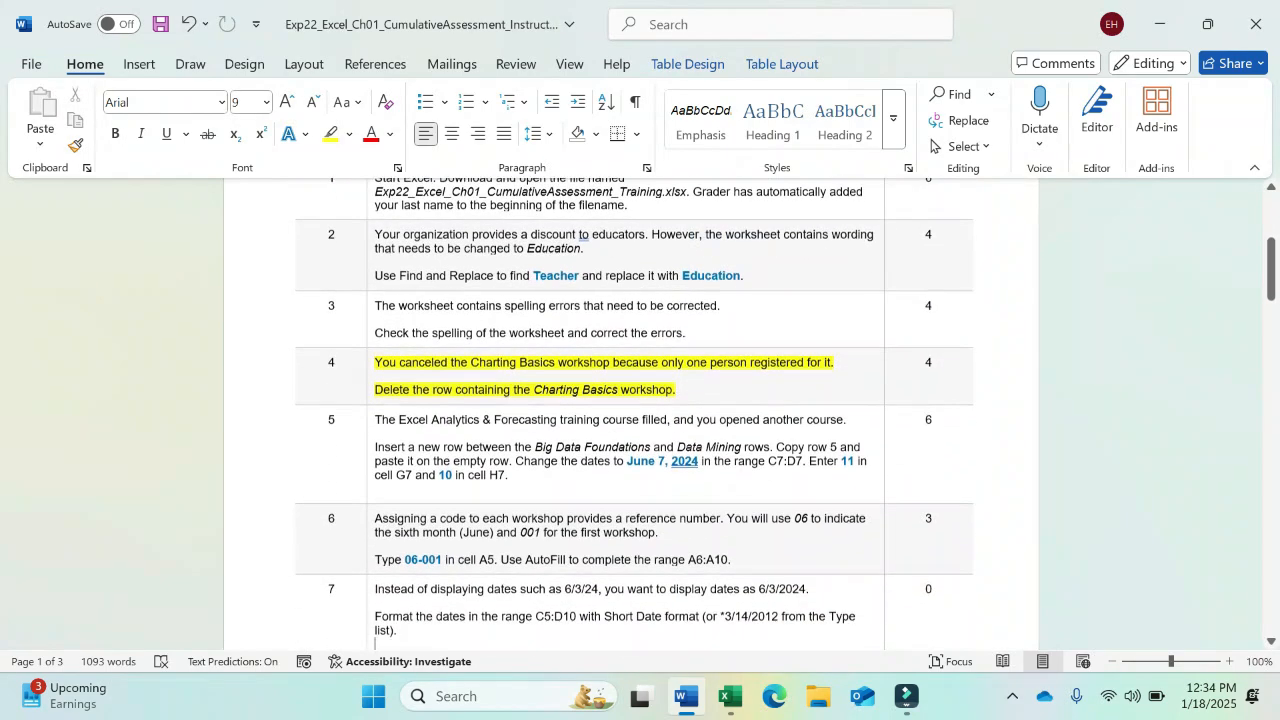
{"action": "scroll", "coordinate": [630, 415], "scroll_direction": "down", "scroll_amount": 2}
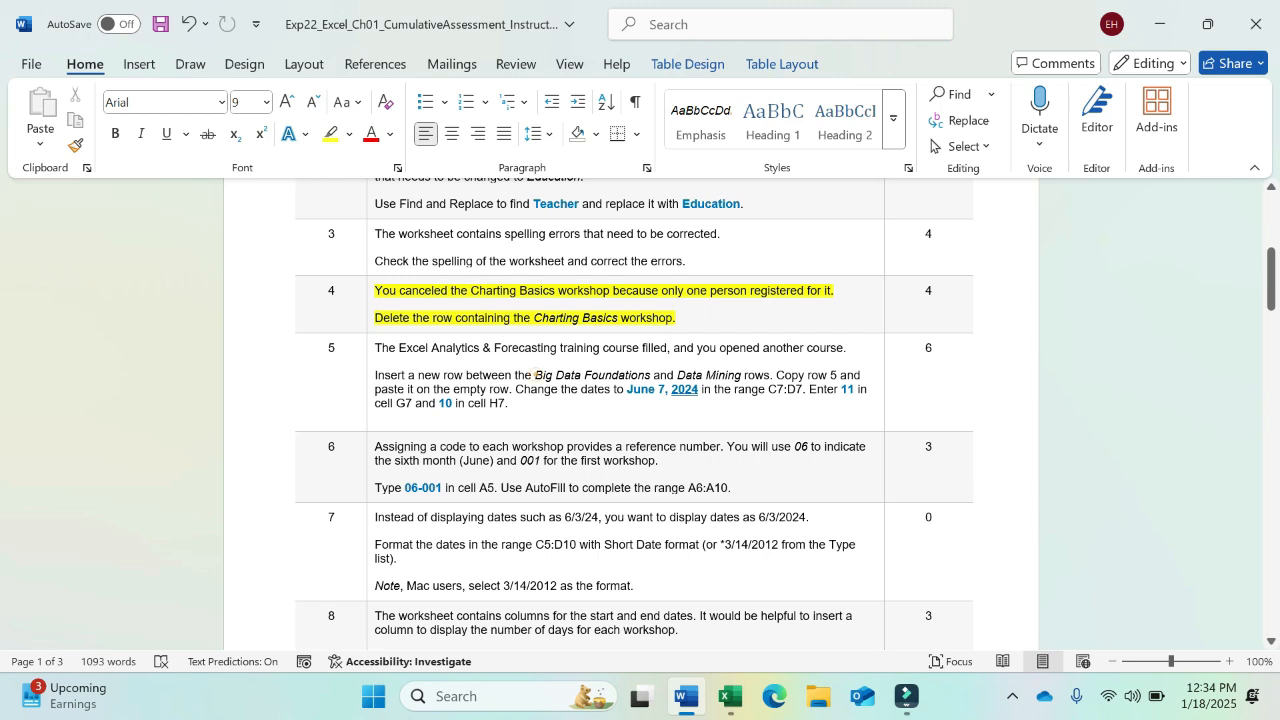
{"action": "left_click_drag", "start_coordinate": [535, 375], "coordinate": [770, 376]}
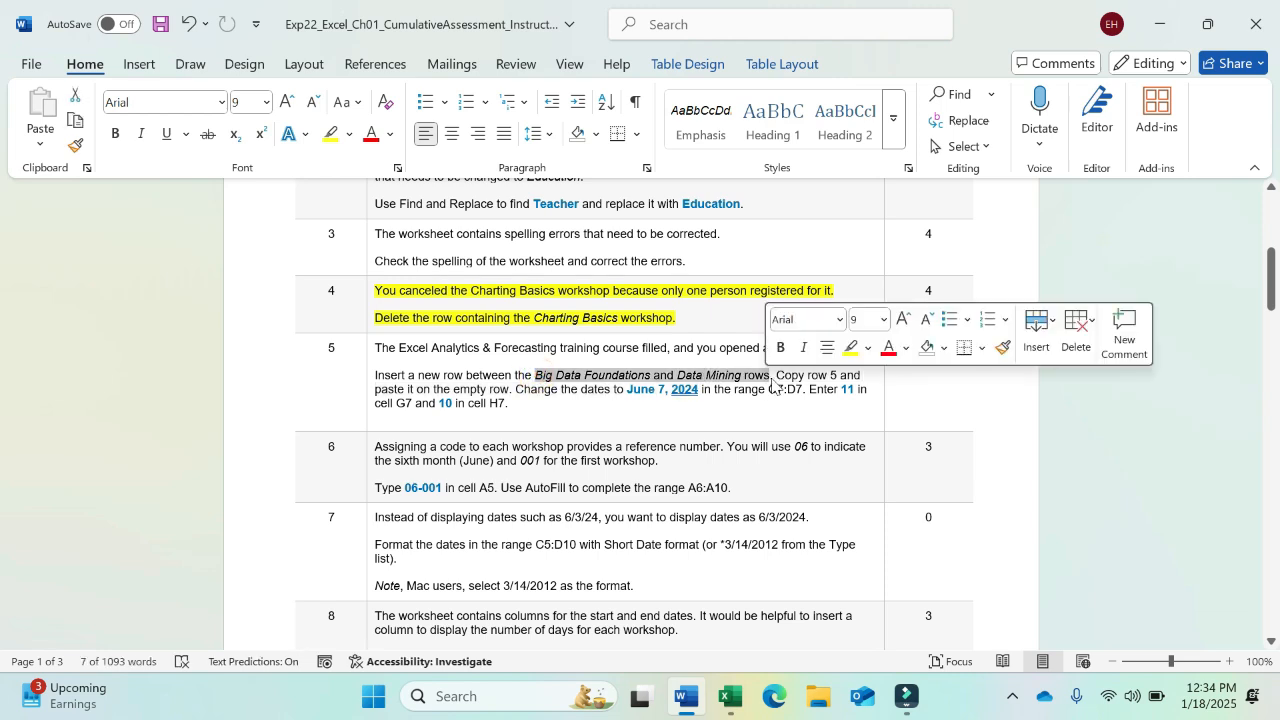
{"action": "left_click", "coordinate": [849, 352]}
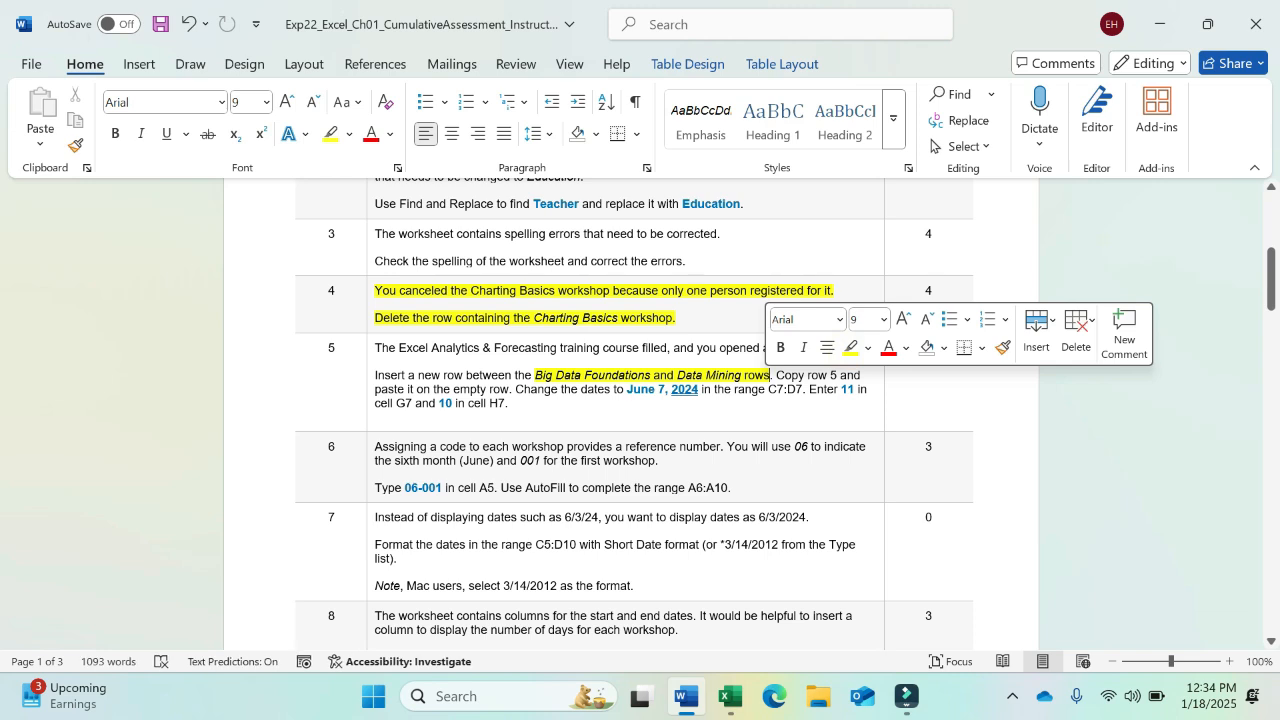
Switch to Excel and insert a blank row between the Big Data Foundations and Data Mining rows, rechecking instruction 5 in Word
{"action": "left_click", "coordinate": [730, 697]}
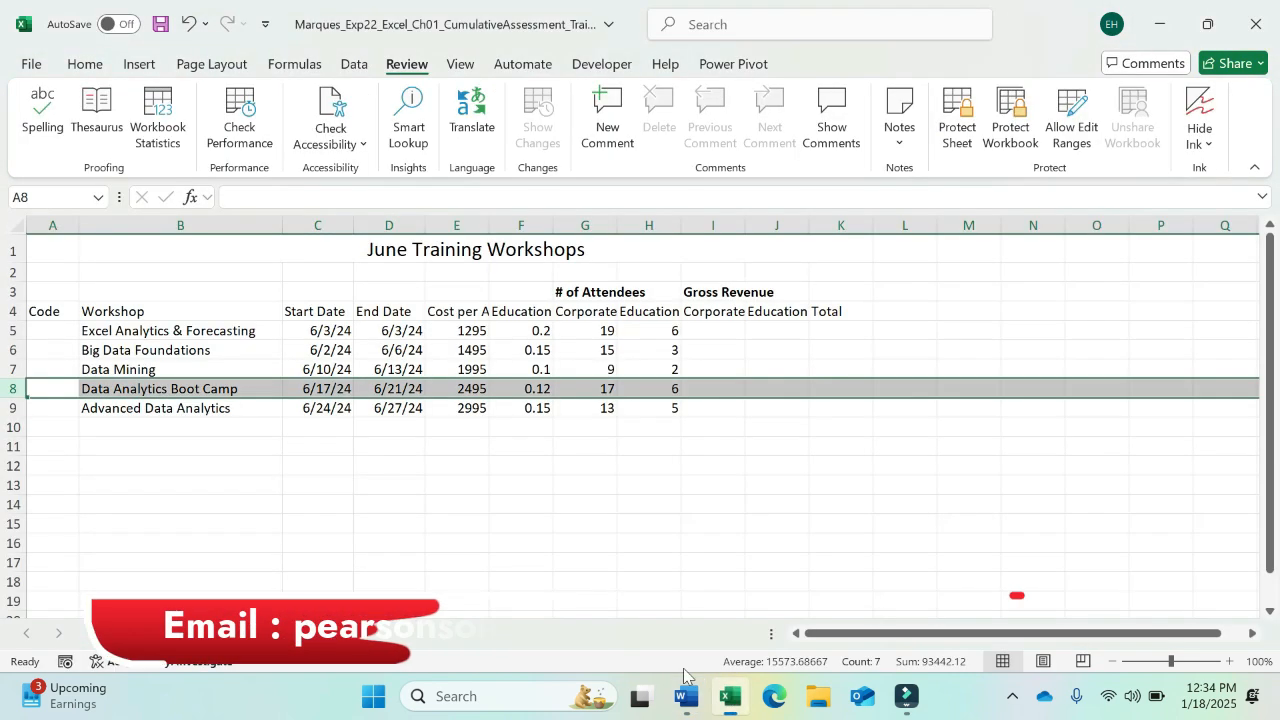
{"action": "left_click", "coordinate": [110, 351]}
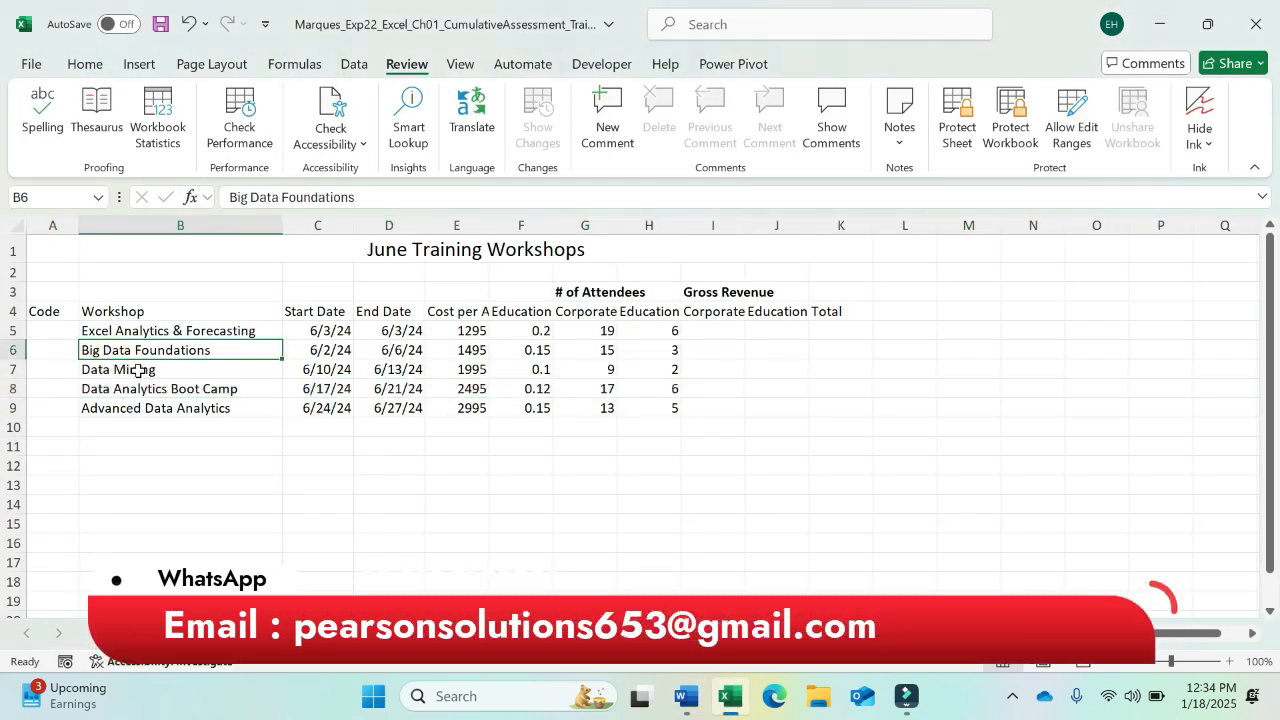
{"action": "left_click", "coordinate": [137, 369]}
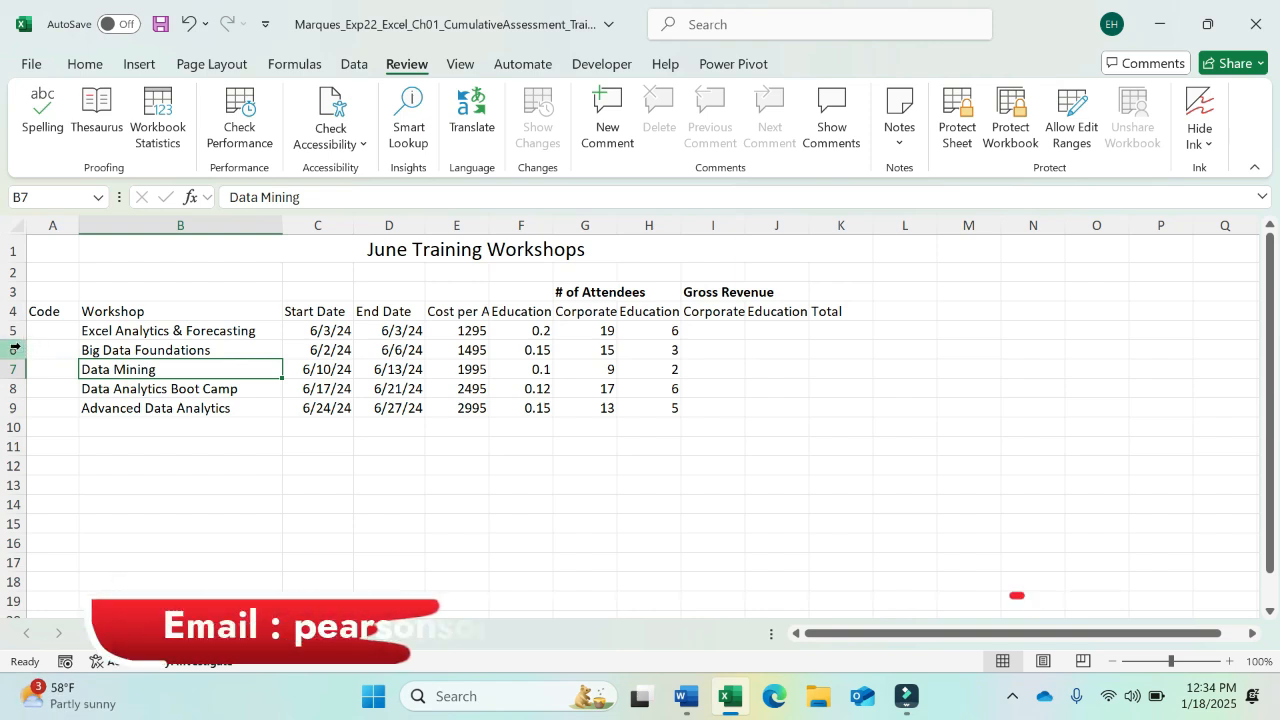
{"action": "left_click_drag", "start_coordinate": [12, 350], "coordinate": [12, 372]}
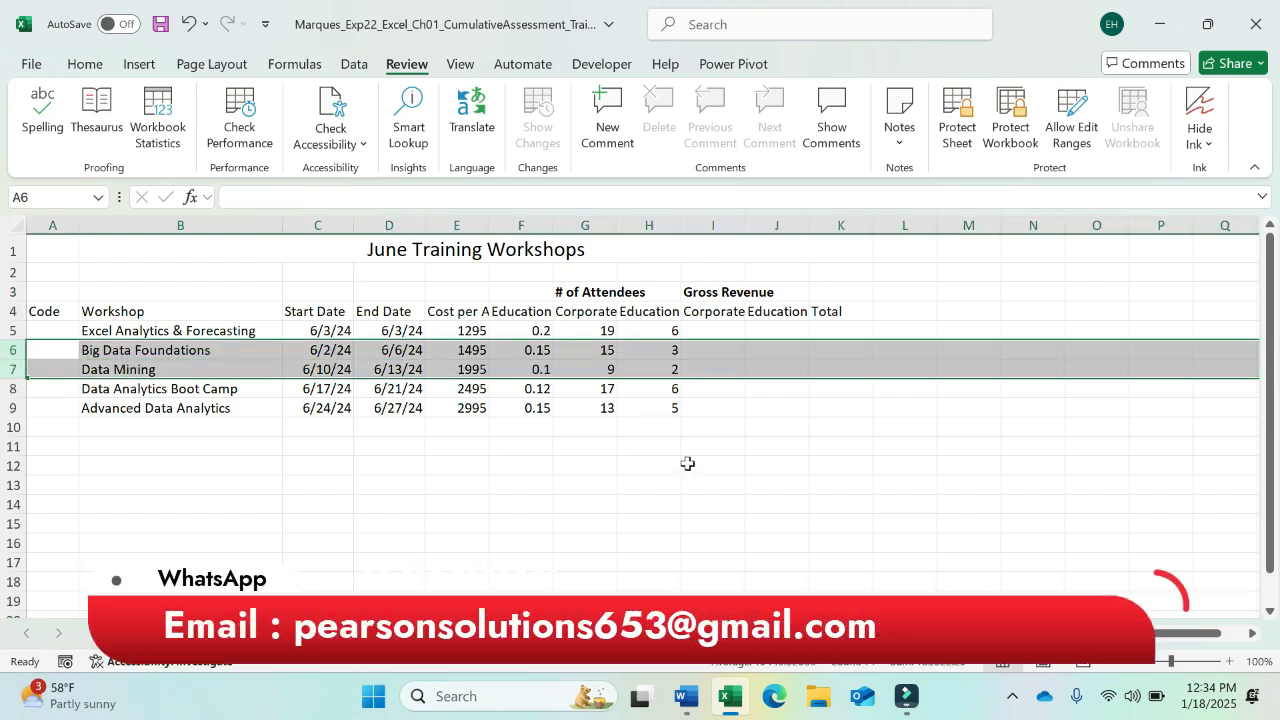
{"action": "left_click", "coordinate": [690, 698]}
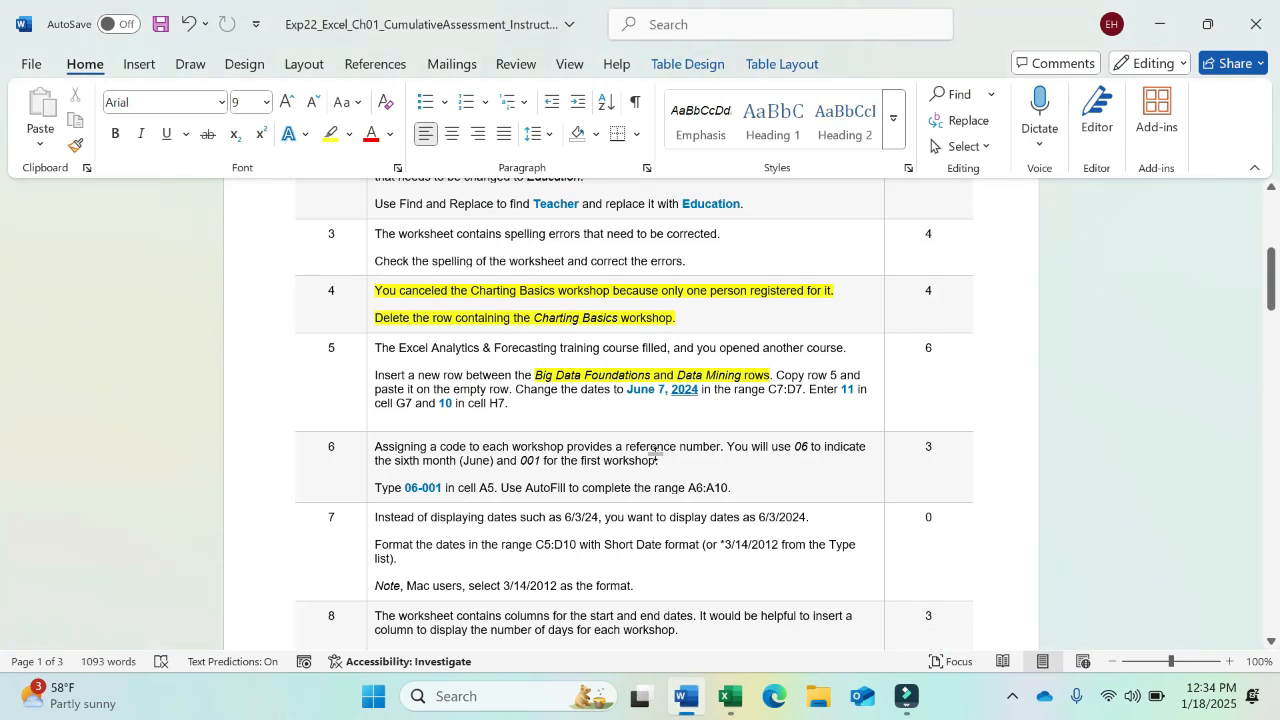
{"action": "left_click", "coordinate": [730, 698]}
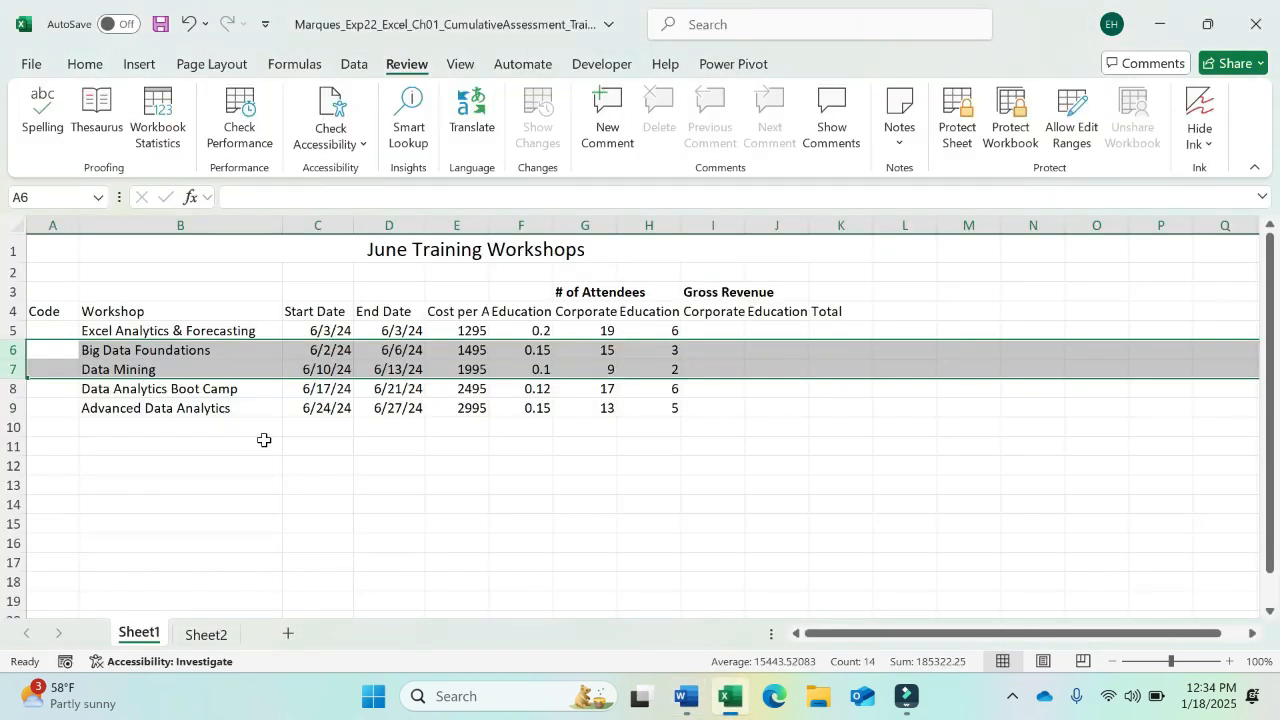
{"action": "left_click_drag", "start_coordinate": [13, 367], "coordinate": [13, 367]}
{"action": "right_click", "coordinate": [14, 369]}
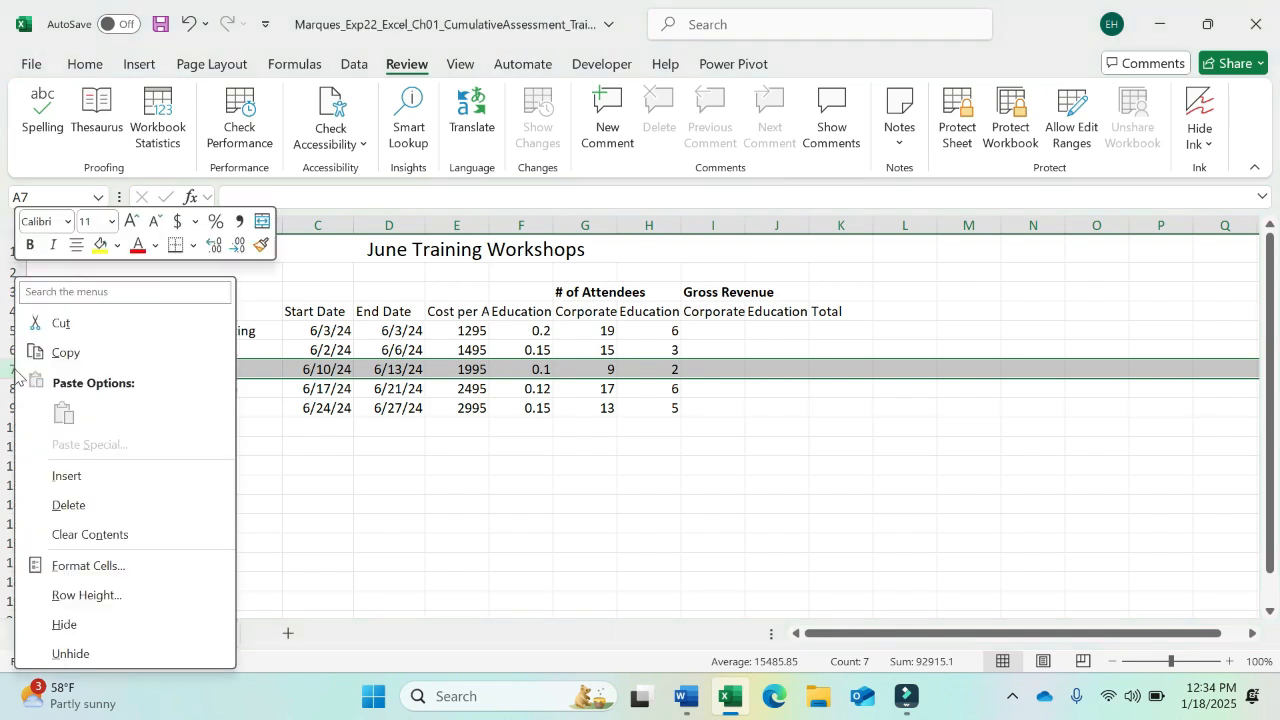
{"action": "left_click", "coordinate": [84, 472]}
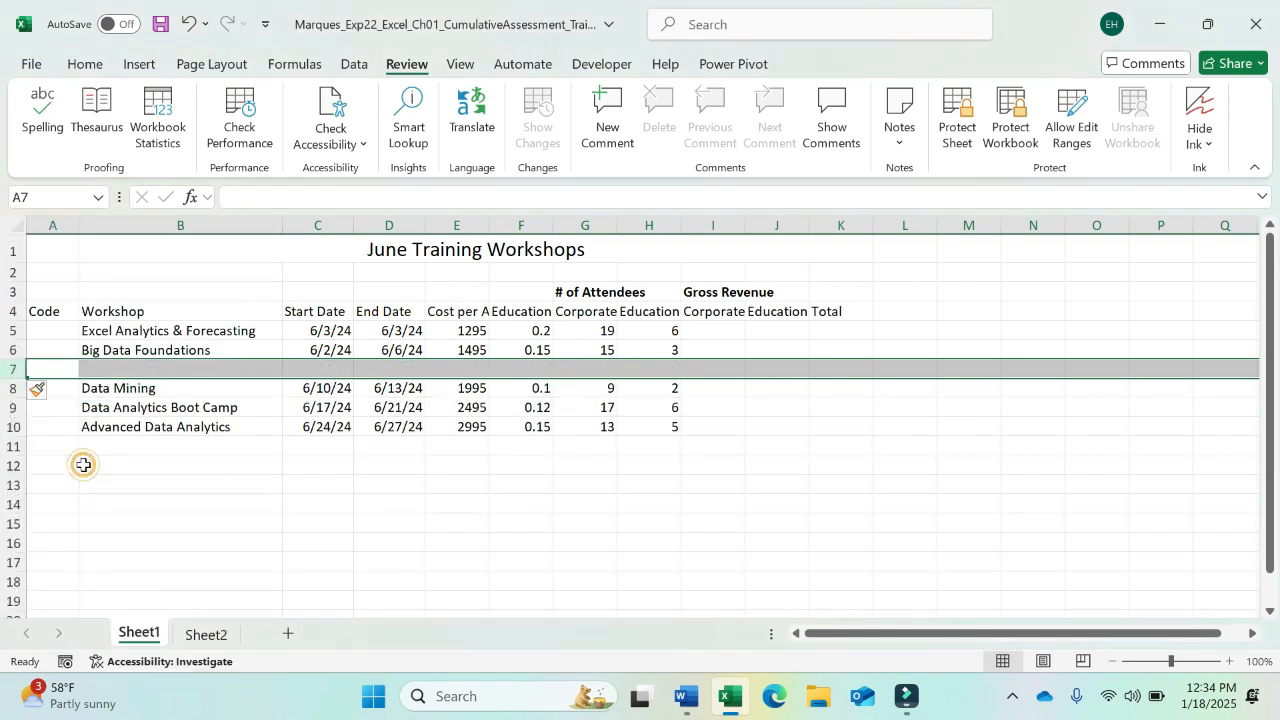
{"action": "left_click", "coordinate": [127, 370]}
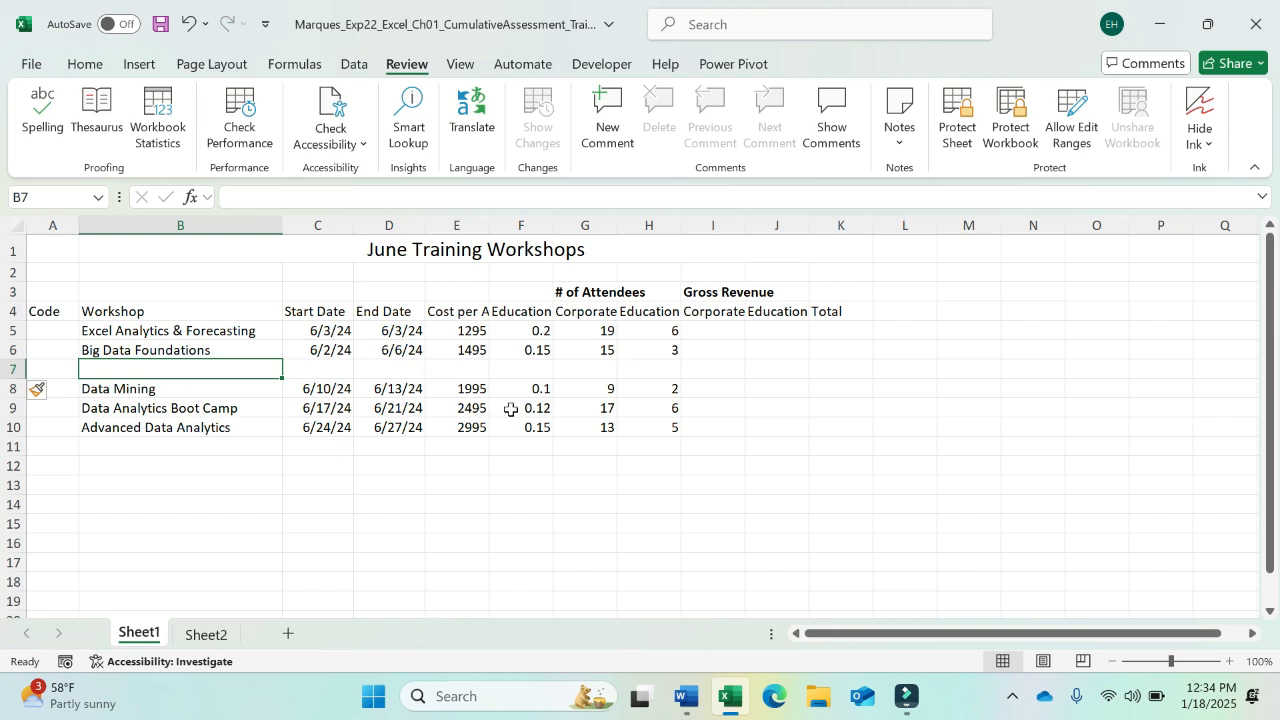
Recheck instruction 5 in Word and copy row 5 of Sheet1 in Excel into the empty row 7
{"action": "left_click", "coordinate": [685, 697]}
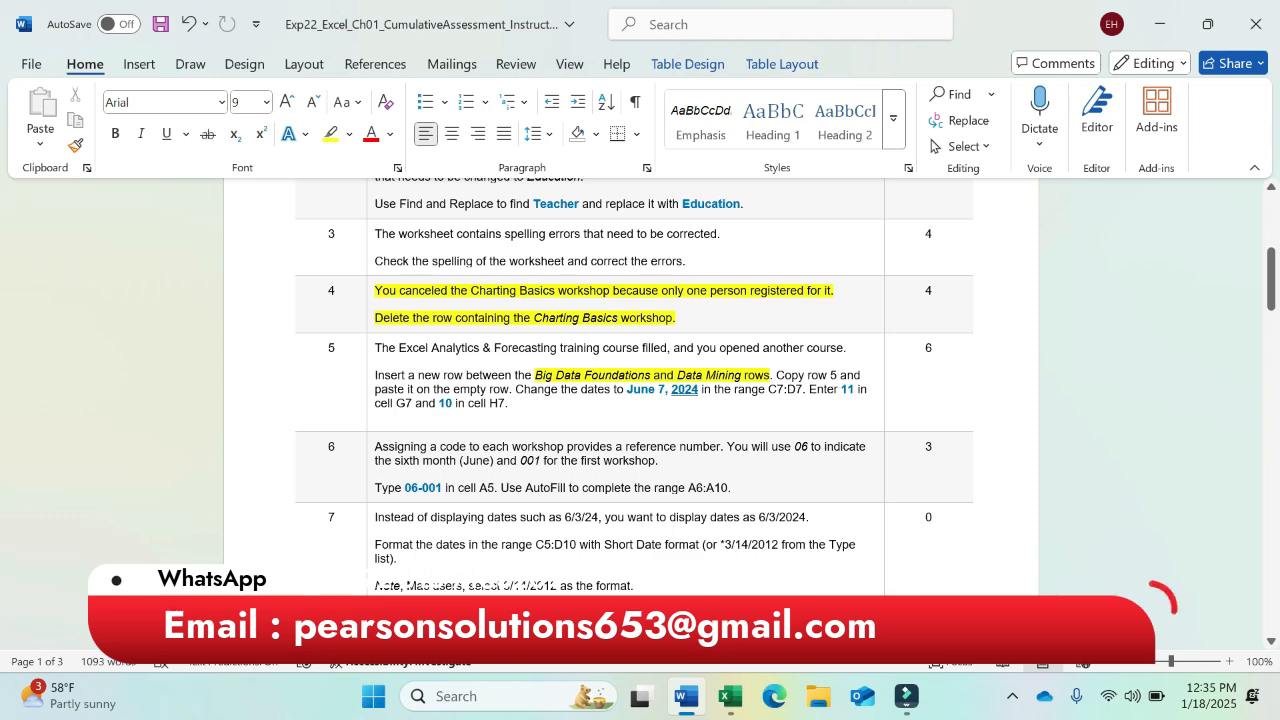
{"action": "left_click", "coordinate": [732, 697]}
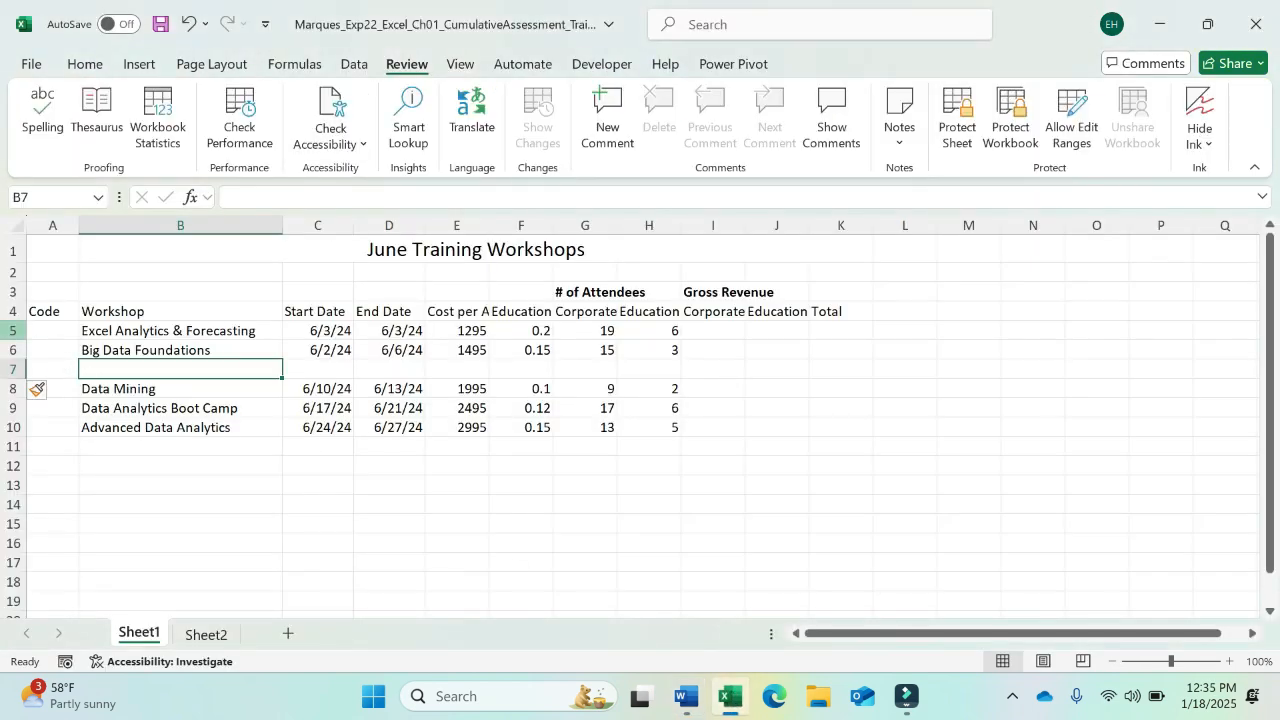
{"action": "left_click", "coordinate": [15, 331]}
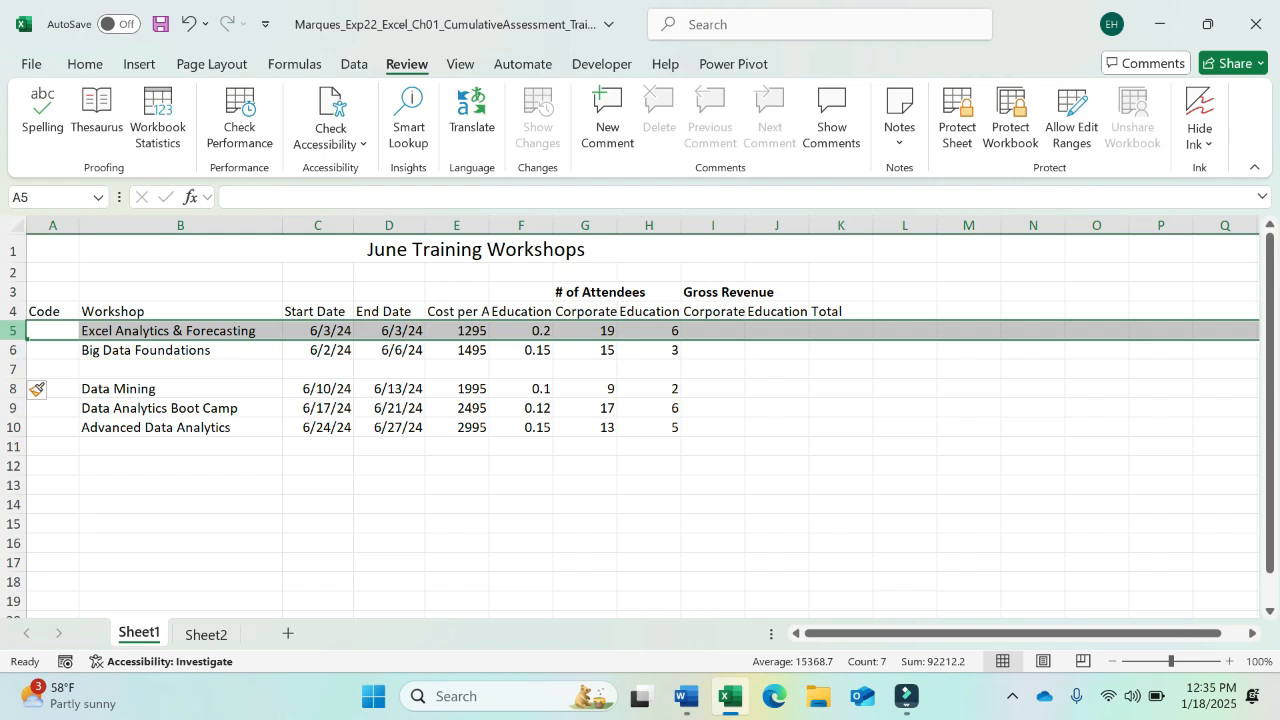
{"action": "key", "text": "ctrl+c"}
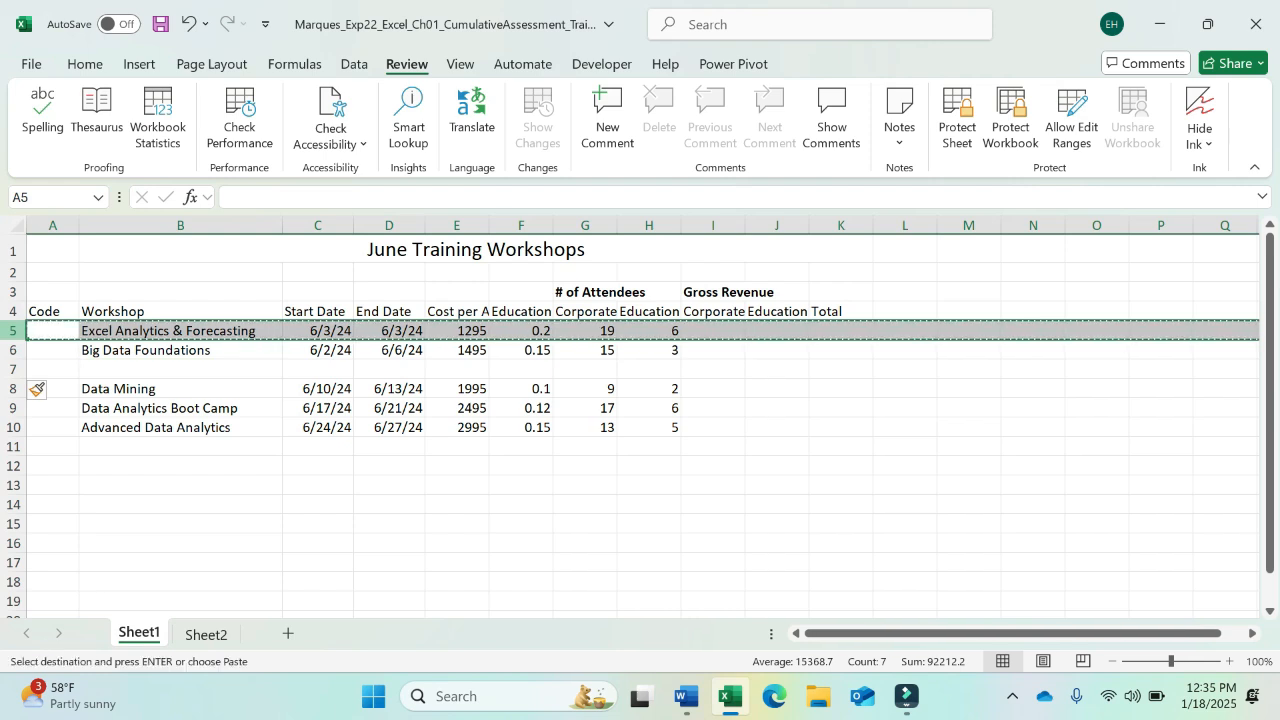
{"action": "left_click", "coordinate": [14, 369]}
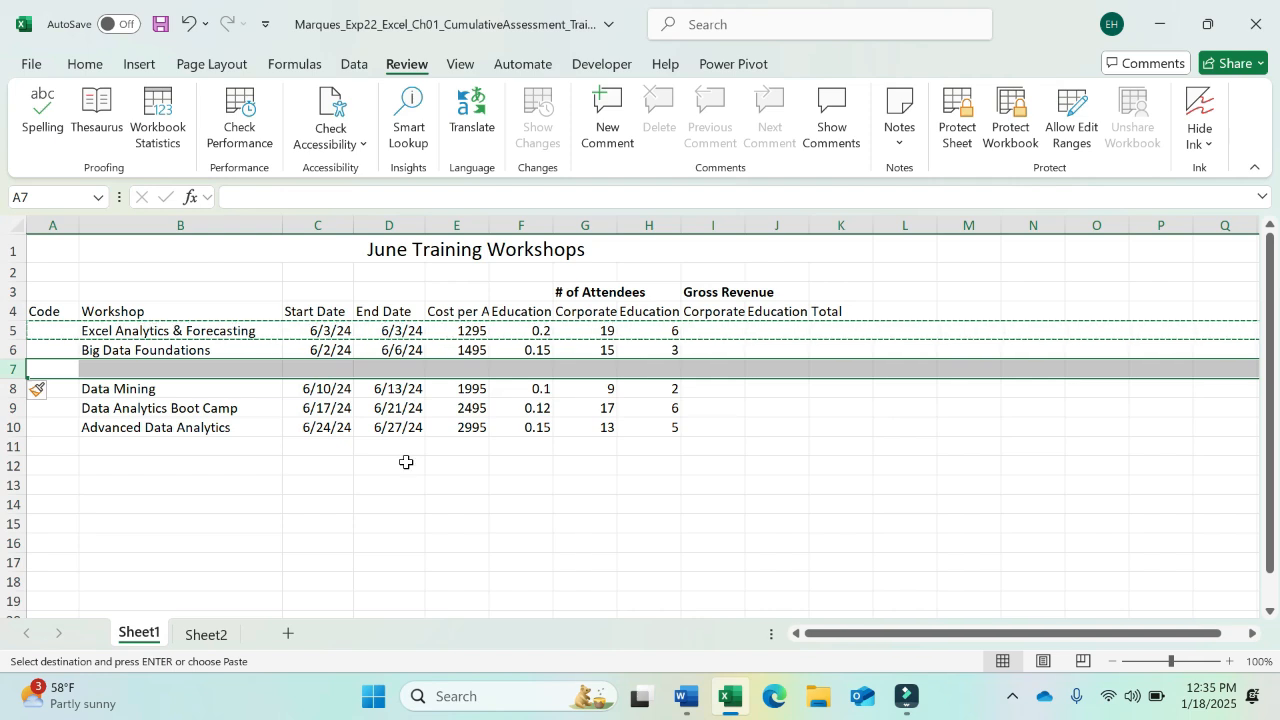
{"action": "key", "text": "ctrl+v"}
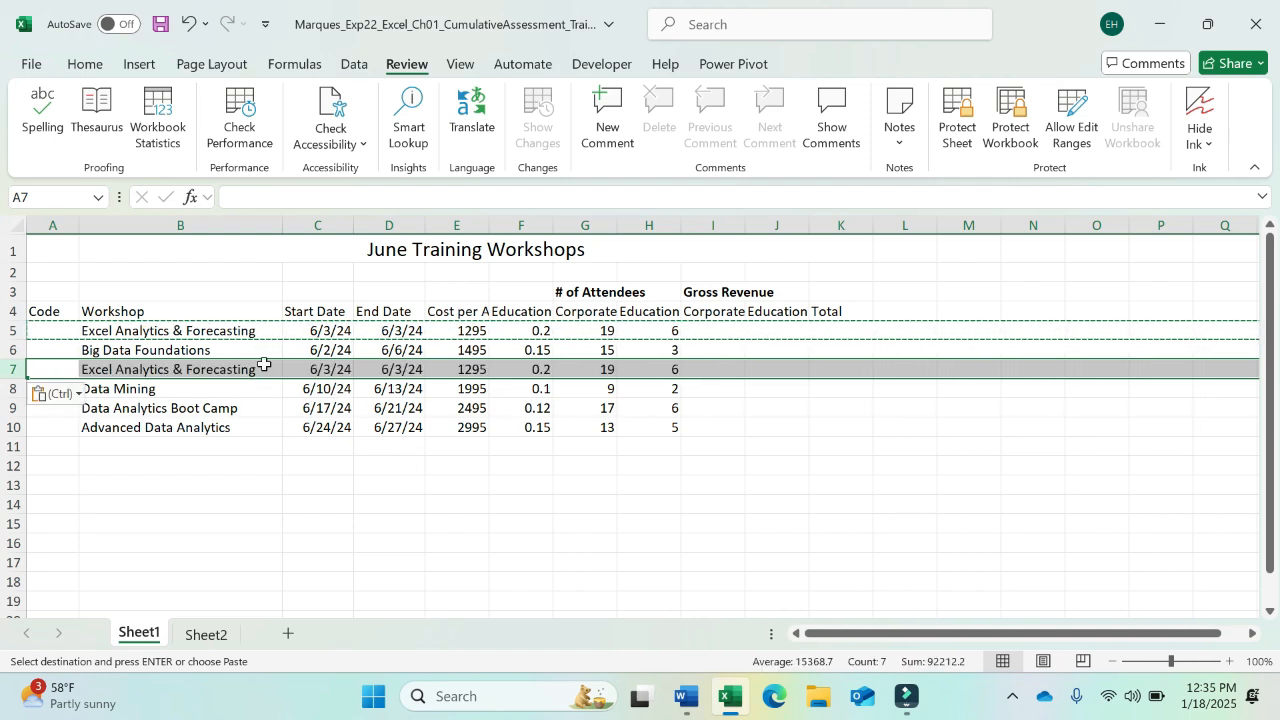
Switch to Word and highlight "Change the dates to June 7, 2024" in instruction 5 in yellow
{"action": "left_click", "coordinate": [685, 697]}
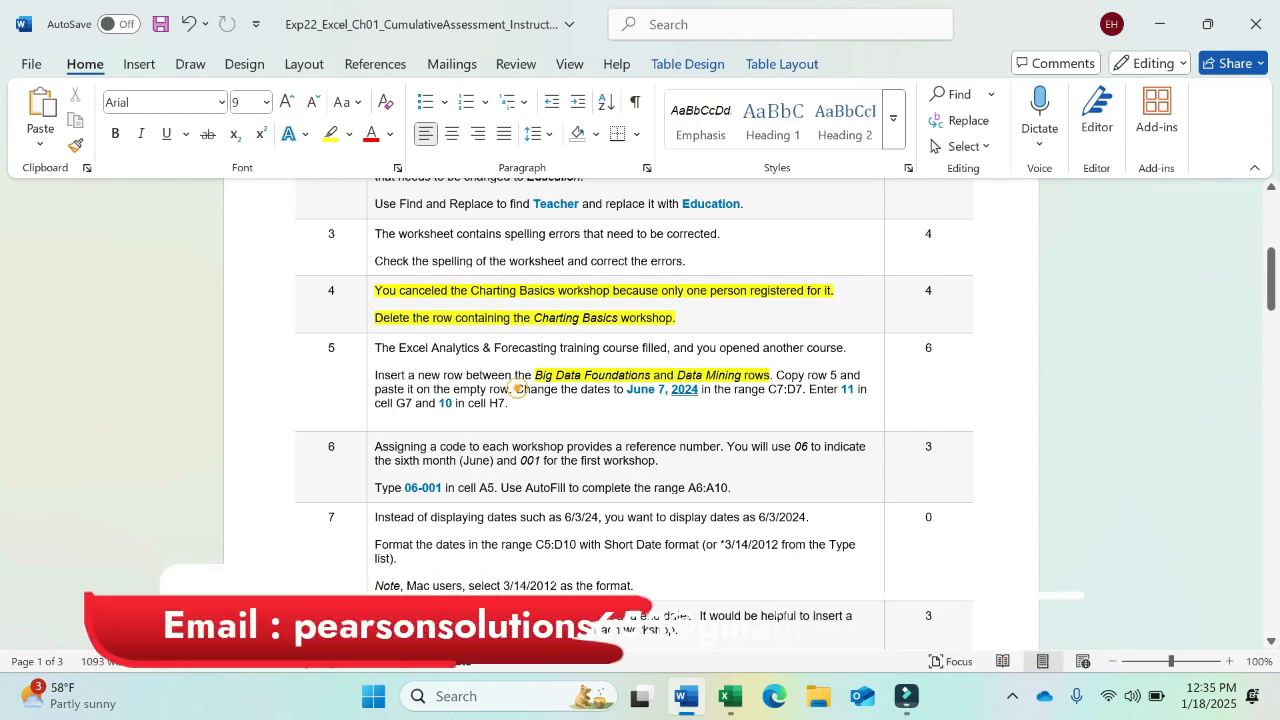
{"action": "left_click_drag", "start_coordinate": [516, 389], "coordinate": [698, 396]}
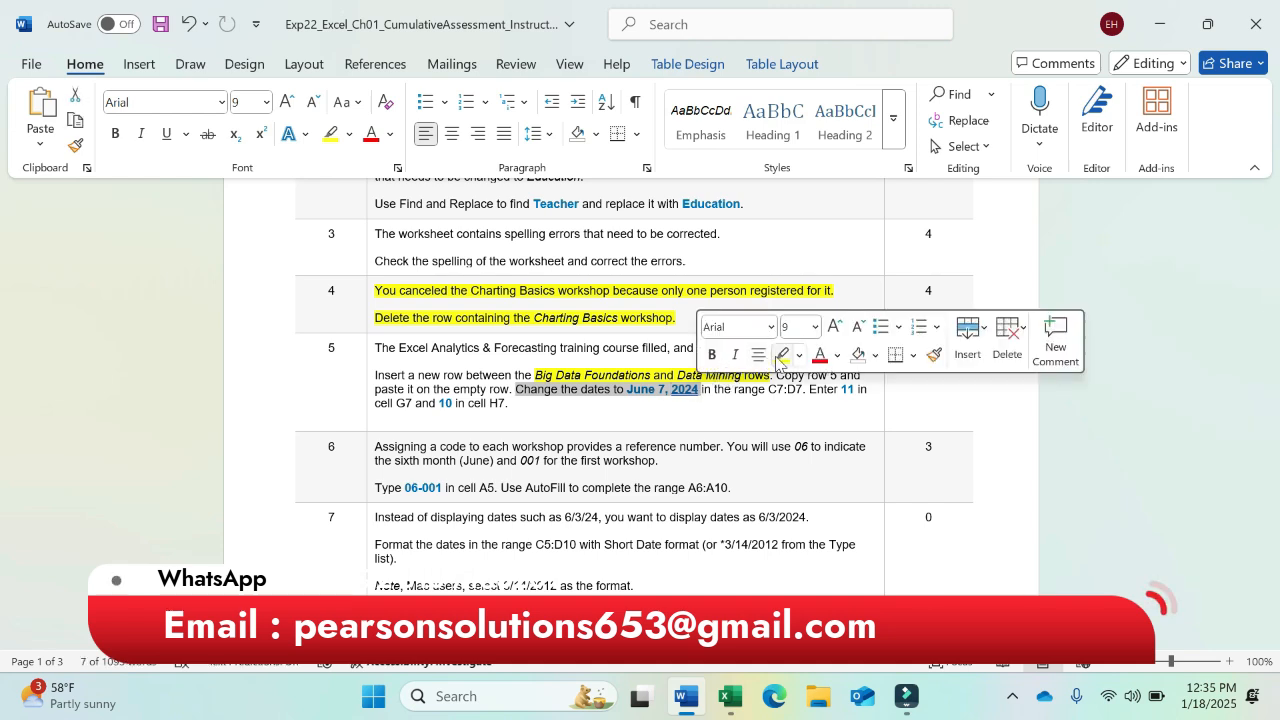
{"action": "left_click", "coordinate": [781, 358]}
{"action": "left_click", "coordinate": [597, 418]}
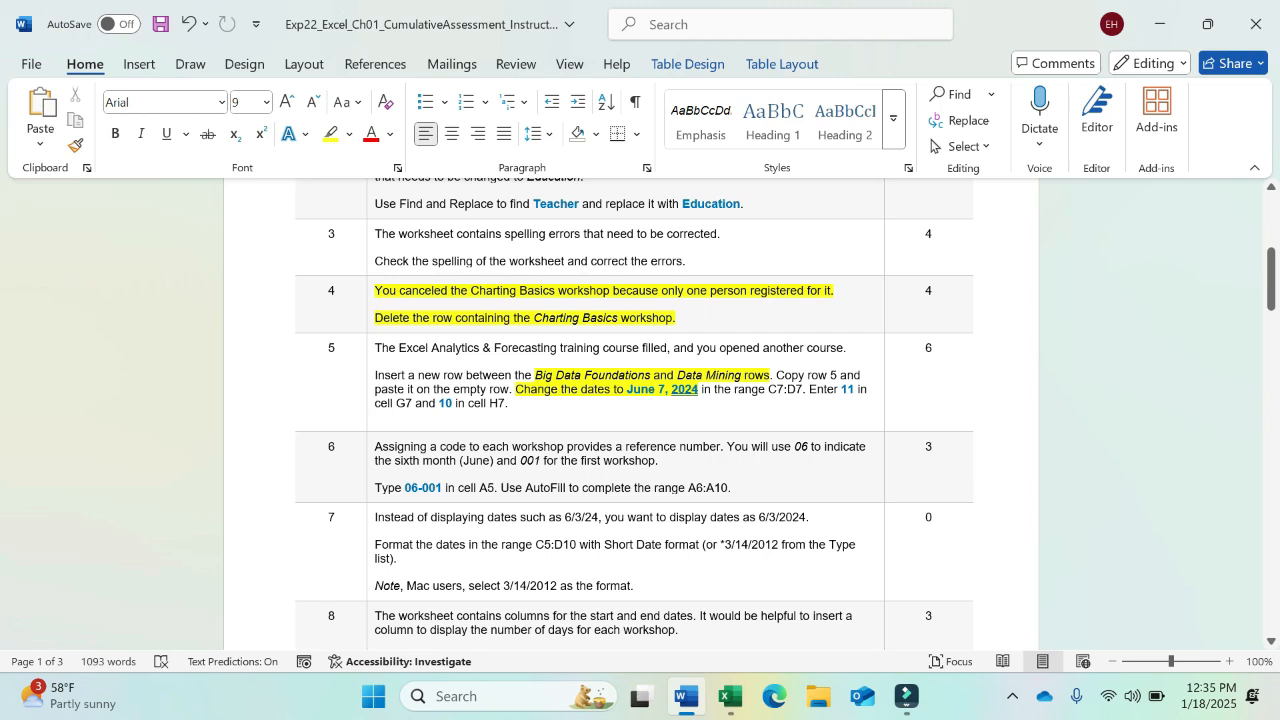
Highlight the range reference C7:D7 in instruction 5 in turquoise
{"action": "left_click_drag", "start_coordinate": [768, 390], "coordinate": [800, 397]}
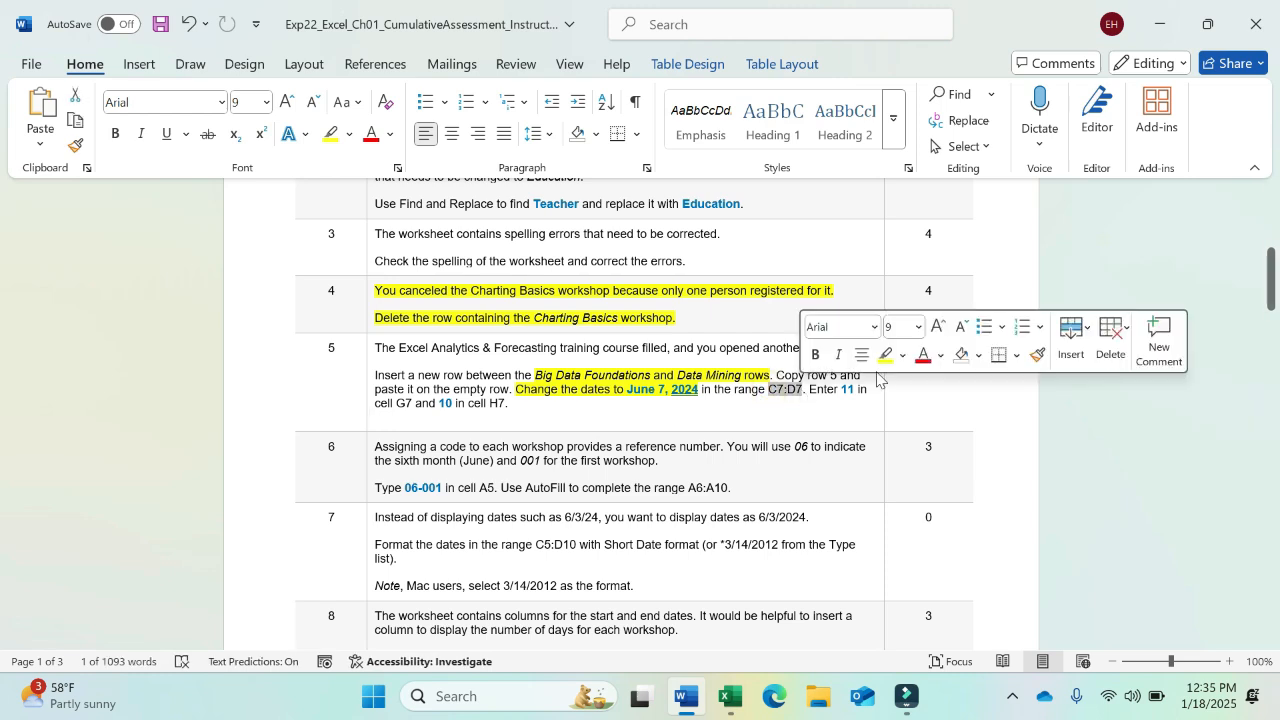
{"action": "left_click", "coordinate": [905, 357]}
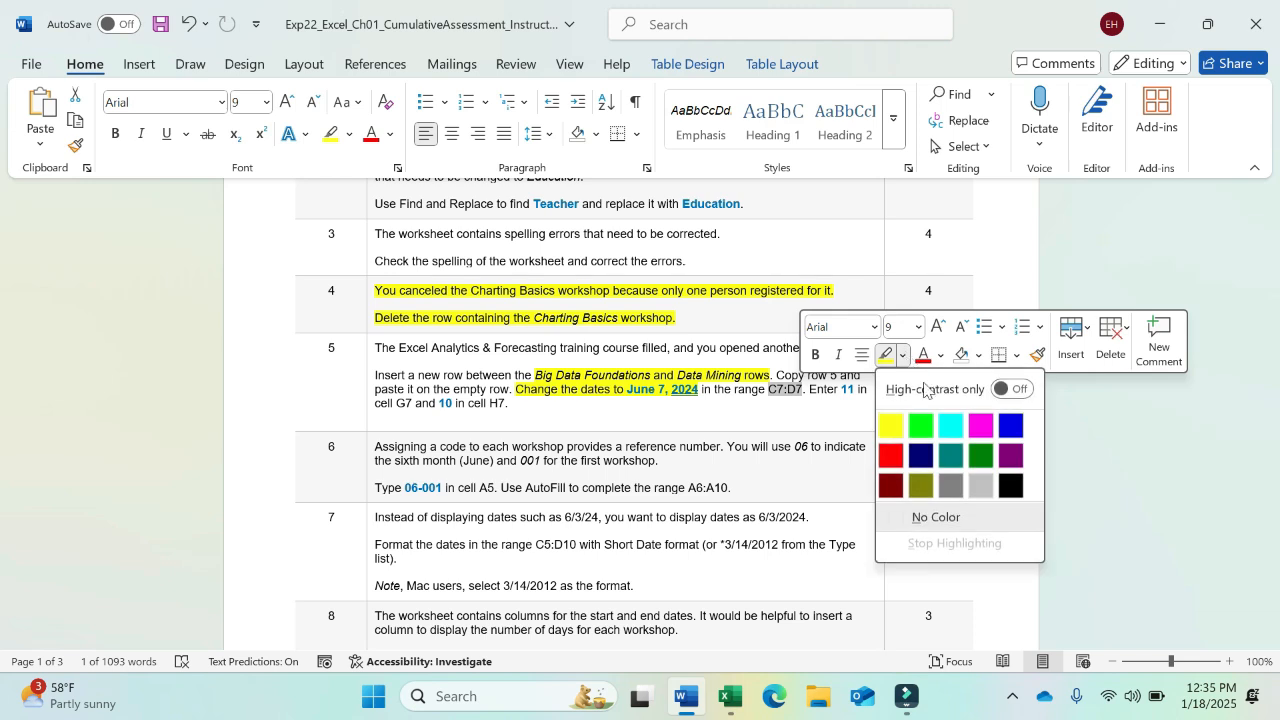
{"action": "left_click", "coordinate": [948, 424]}
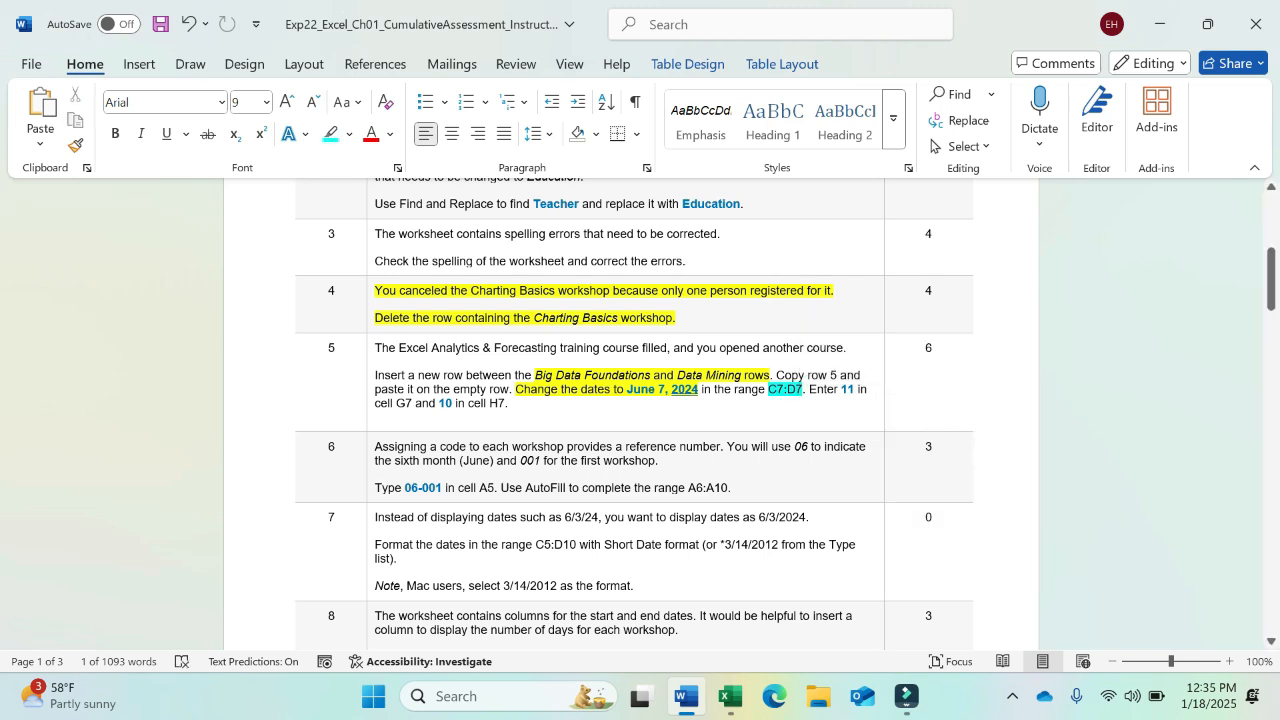
{"action": "left_click", "coordinate": [633, 413]}
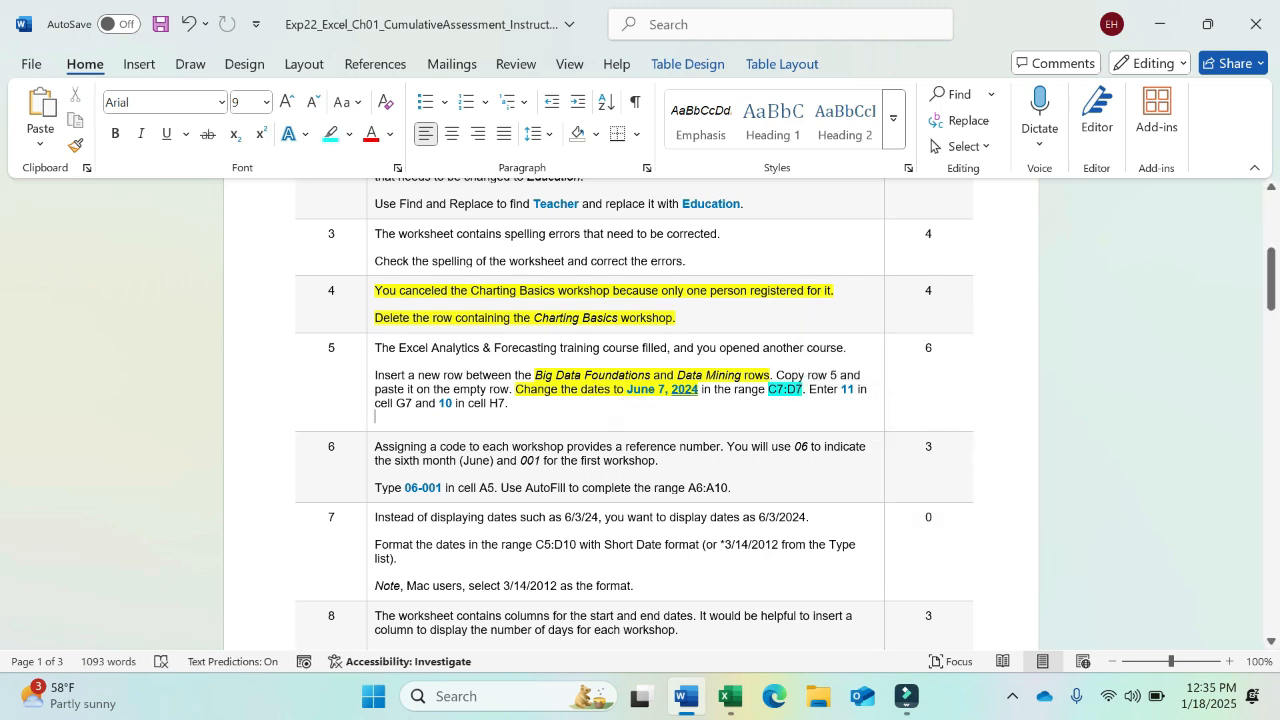
Switch to Sheet1 in Excel, rechecking the date change of instruction 5 in Word
{"action": "left_click", "coordinate": [730, 697]}
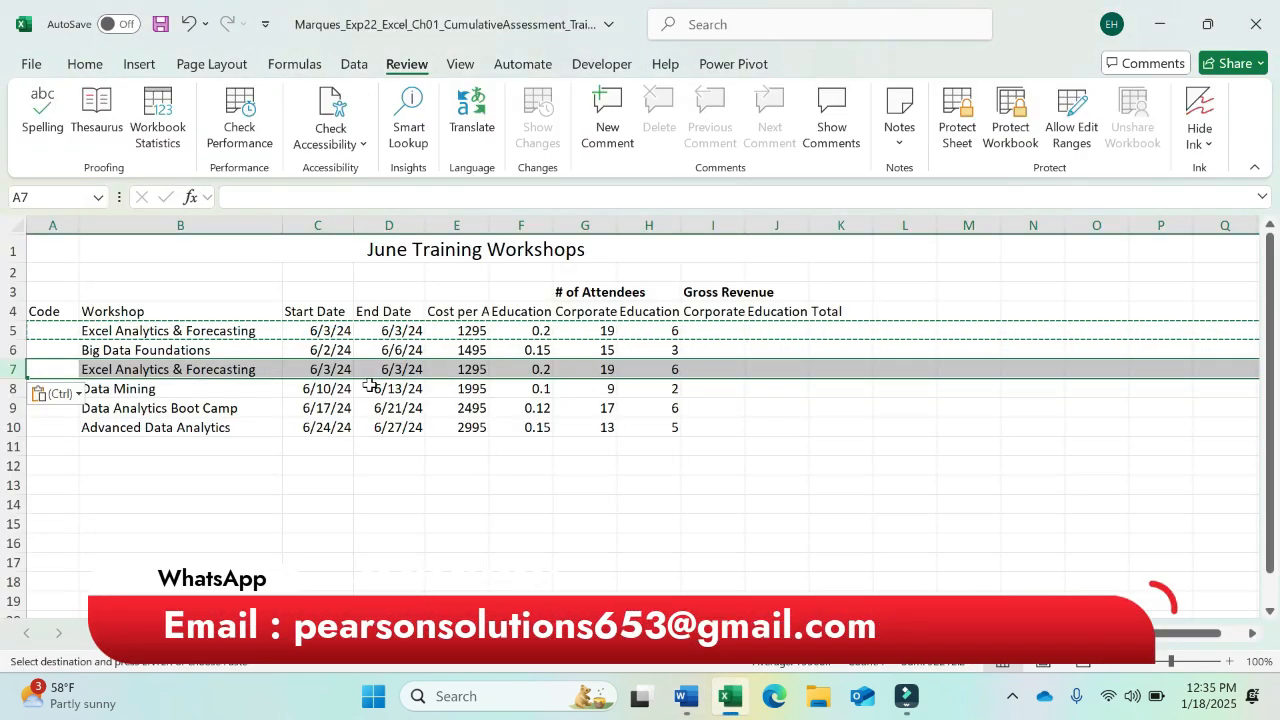
{"action": "key", "text": "alt+Tab"}
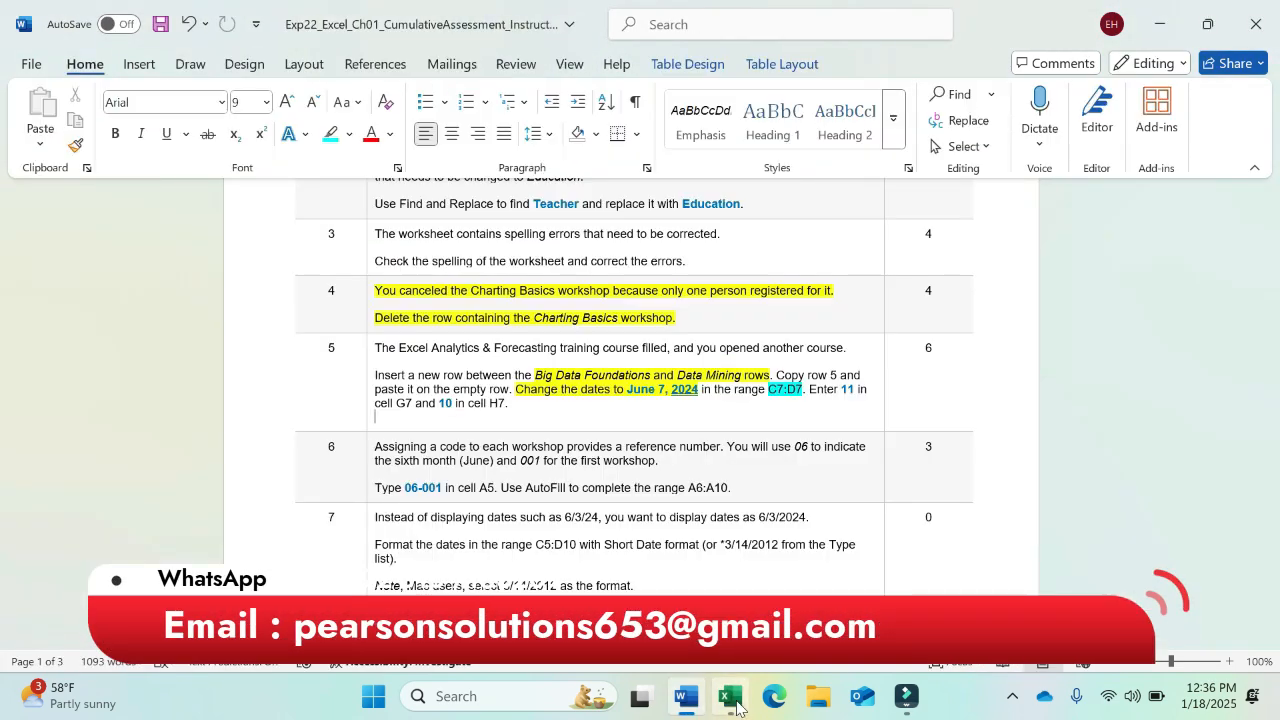
{"action": "mouse_move", "coordinate": [737, 707]}
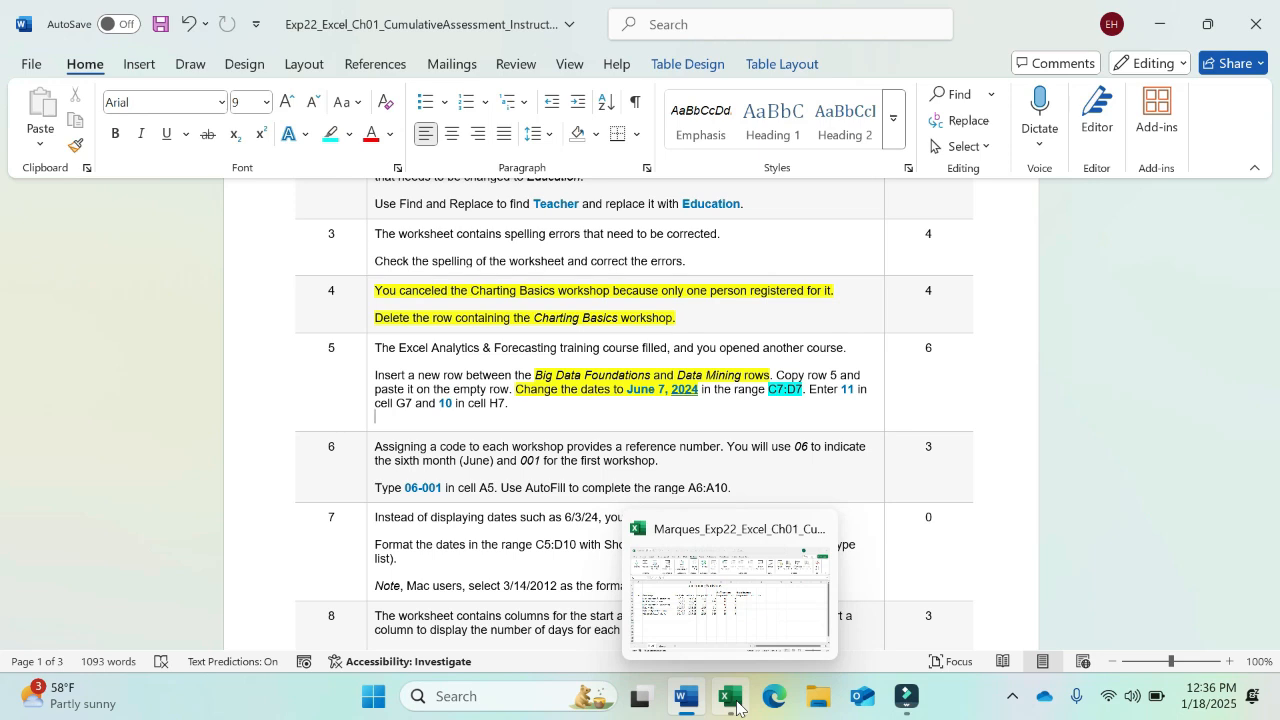
{"action": "left_click", "coordinate": [737, 707]}
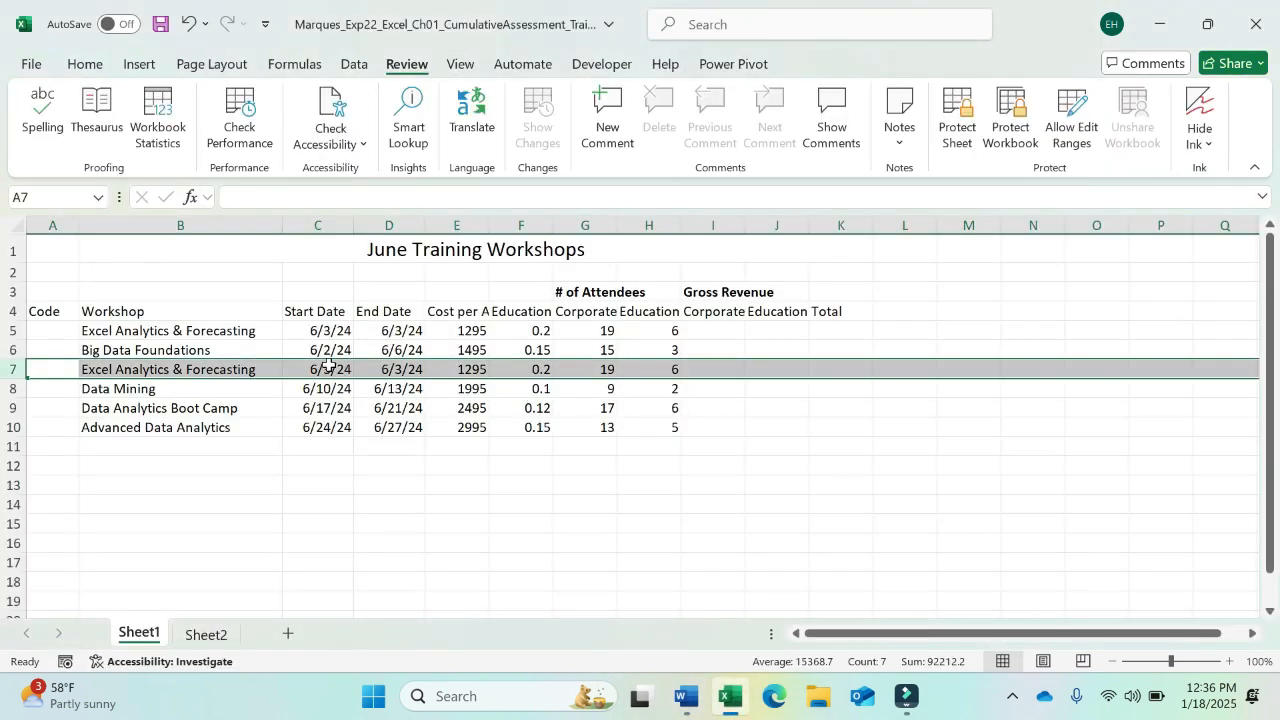
Set the start date of the copied Excel Analytics & Forecasting row in cell C7 to 7/6/2024
{"action": "left_click", "coordinate": [329, 365]}
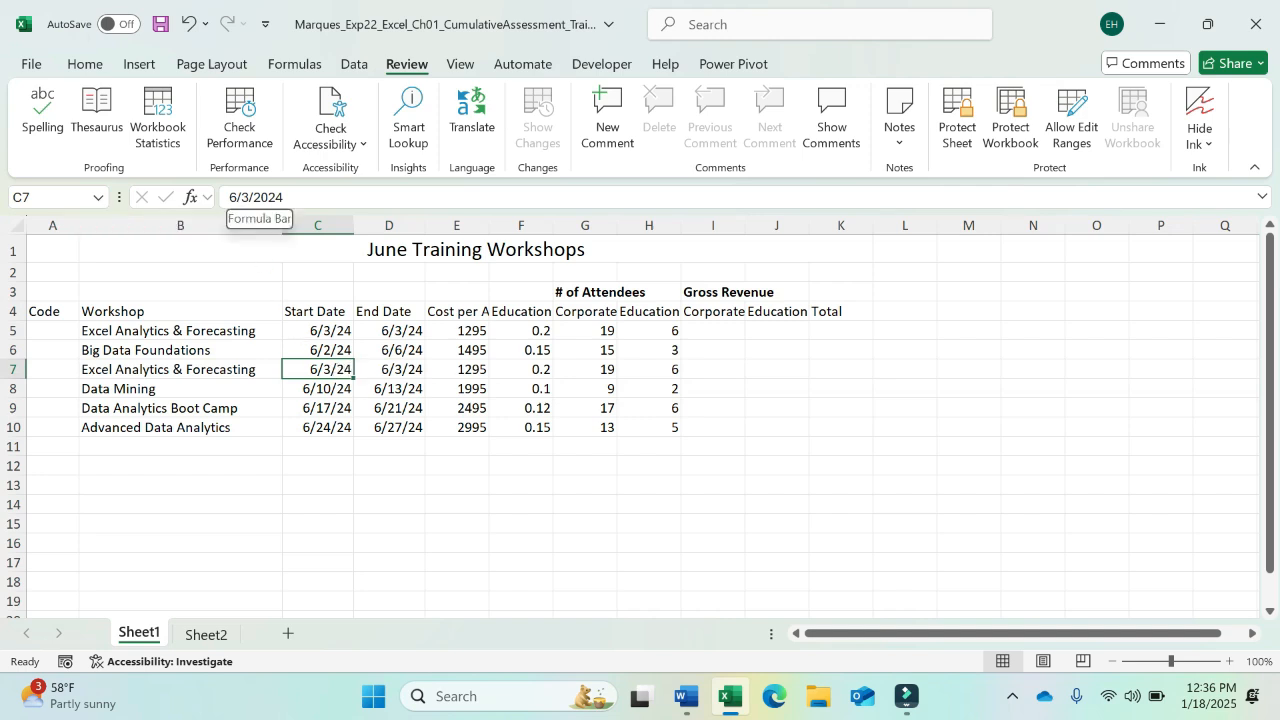
{"action": "left_click", "coordinate": [236, 197]}
{"action": "left_click", "coordinate": [236, 197]}
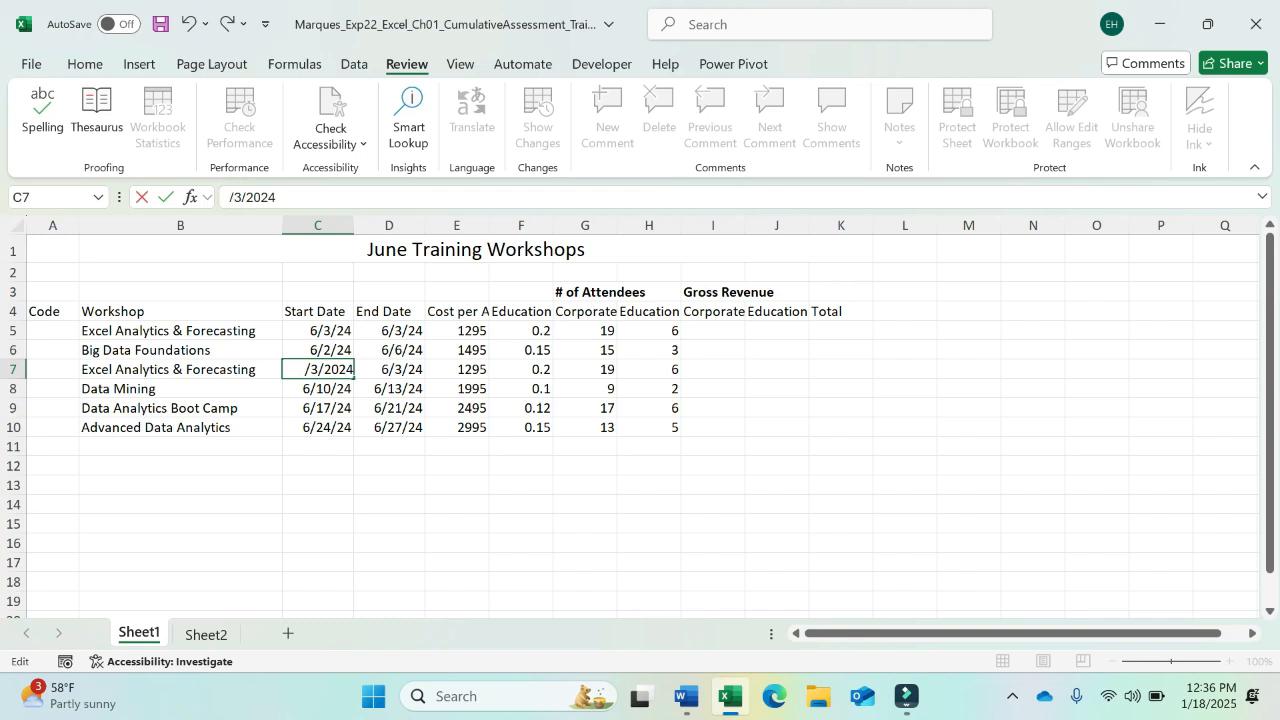
{"action": "type", "text": "7"}
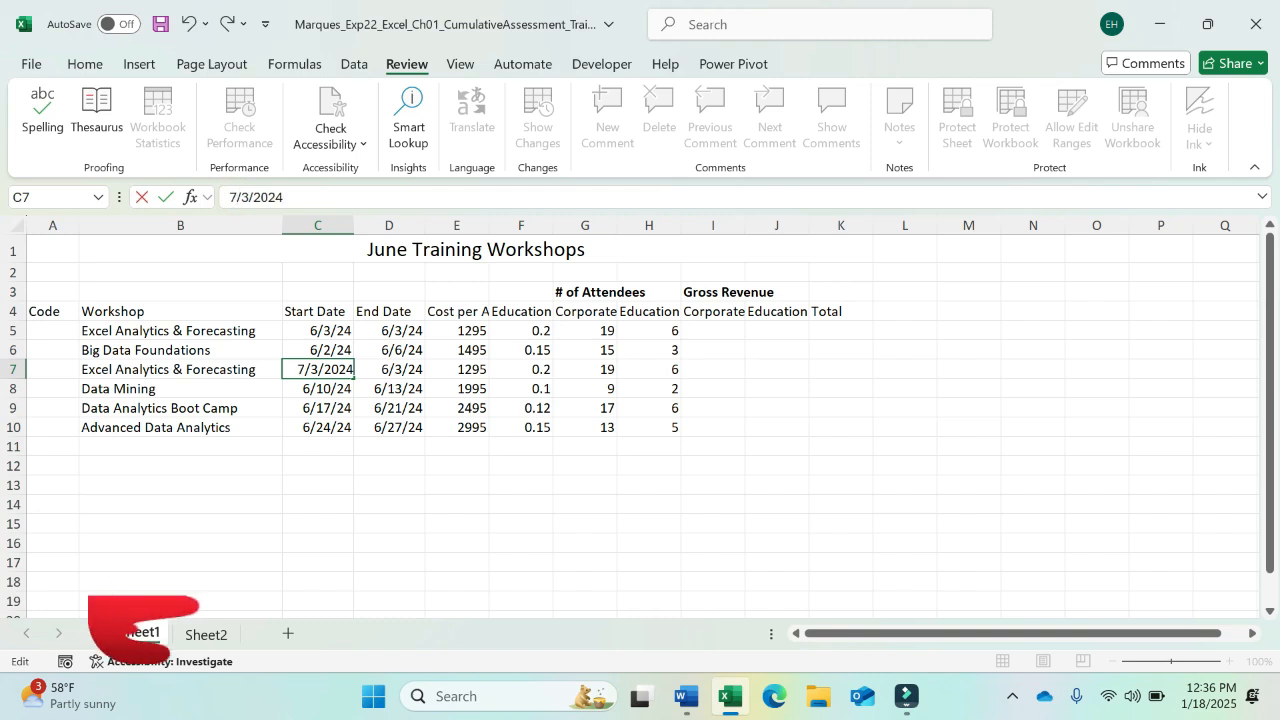
{"action": "double_click", "coordinate": [243, 197]}
{"action": "key", "text": "Delete"}
{"action": "type", "text": "6"}
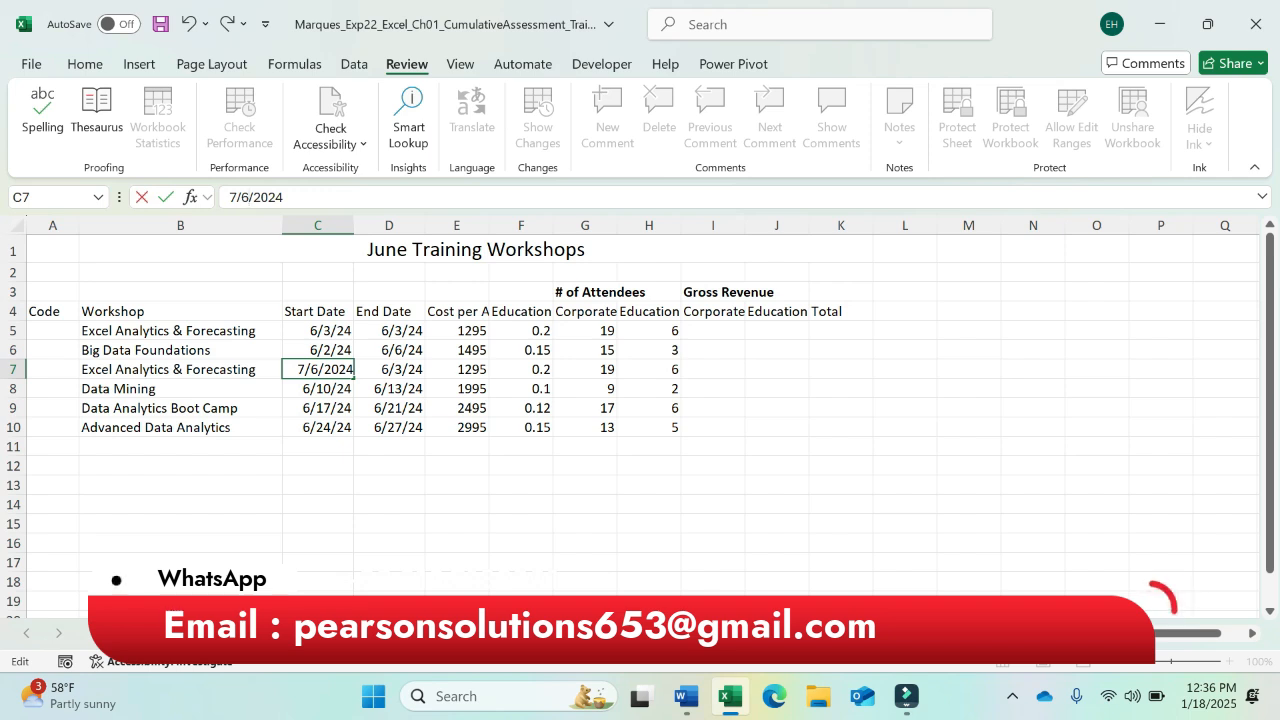
{"action": "key", "text": "Tab"}
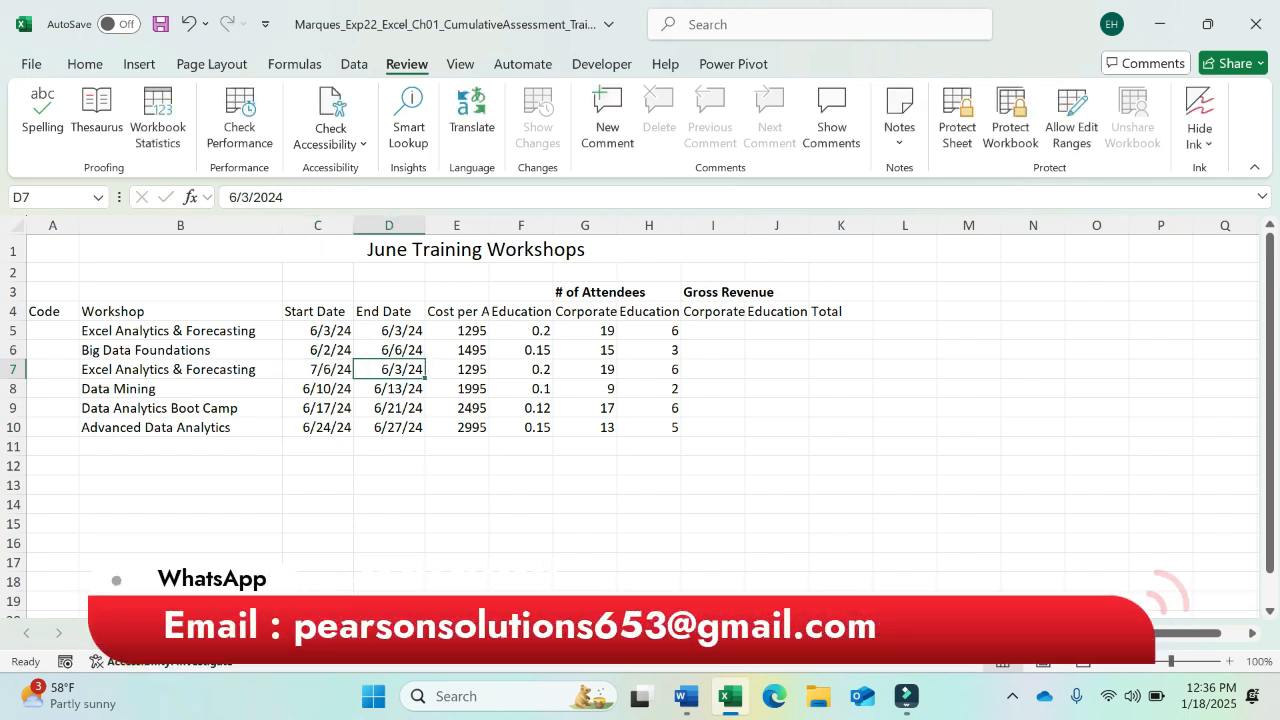
{"action": "left_click", "coordinate": [237, 197]}
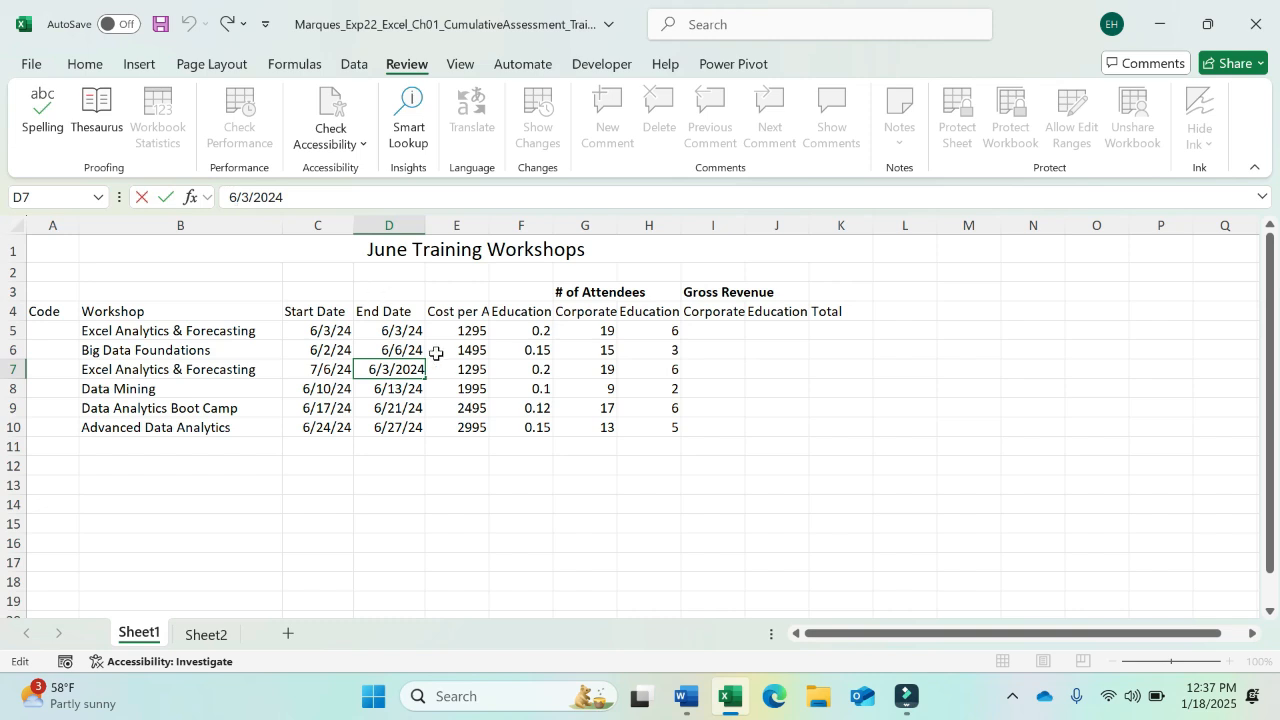
{"action": "key", "text": "Tab"}
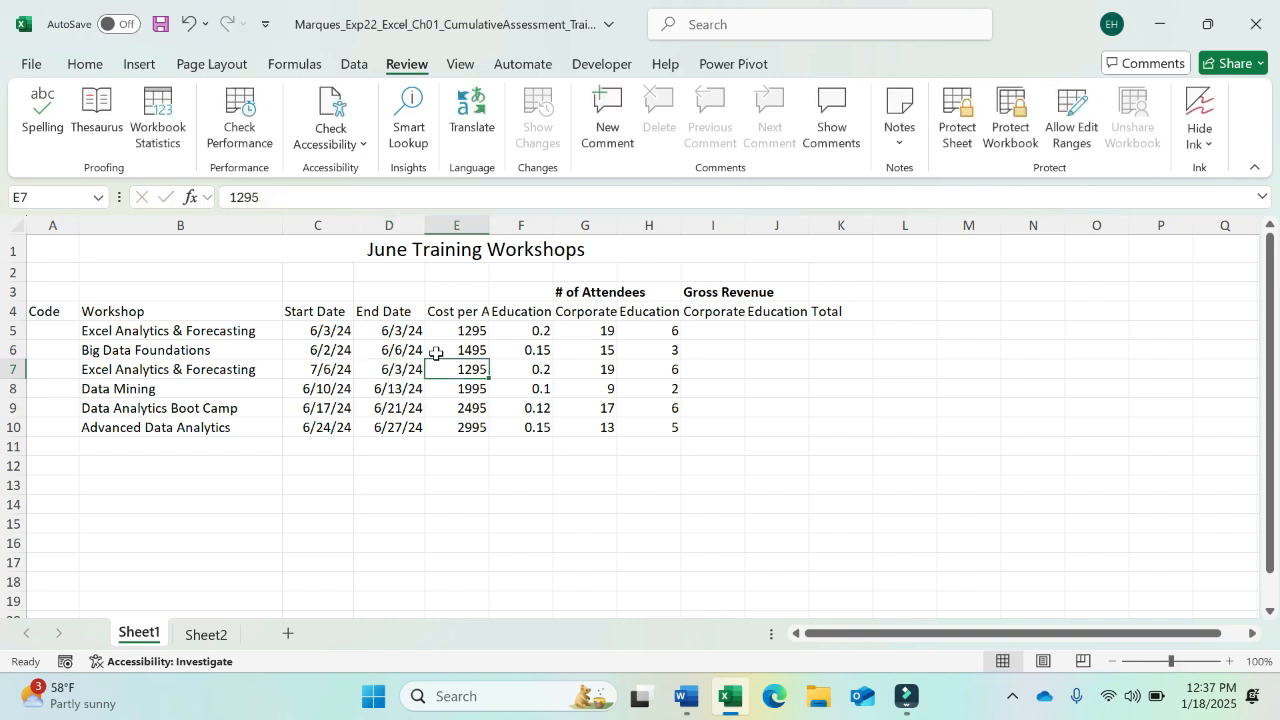
Set both the start date in cell C7 and the end date in cell D7 to 6/7/2024
{"action": "left_click", "coordinate": [339, 371]}
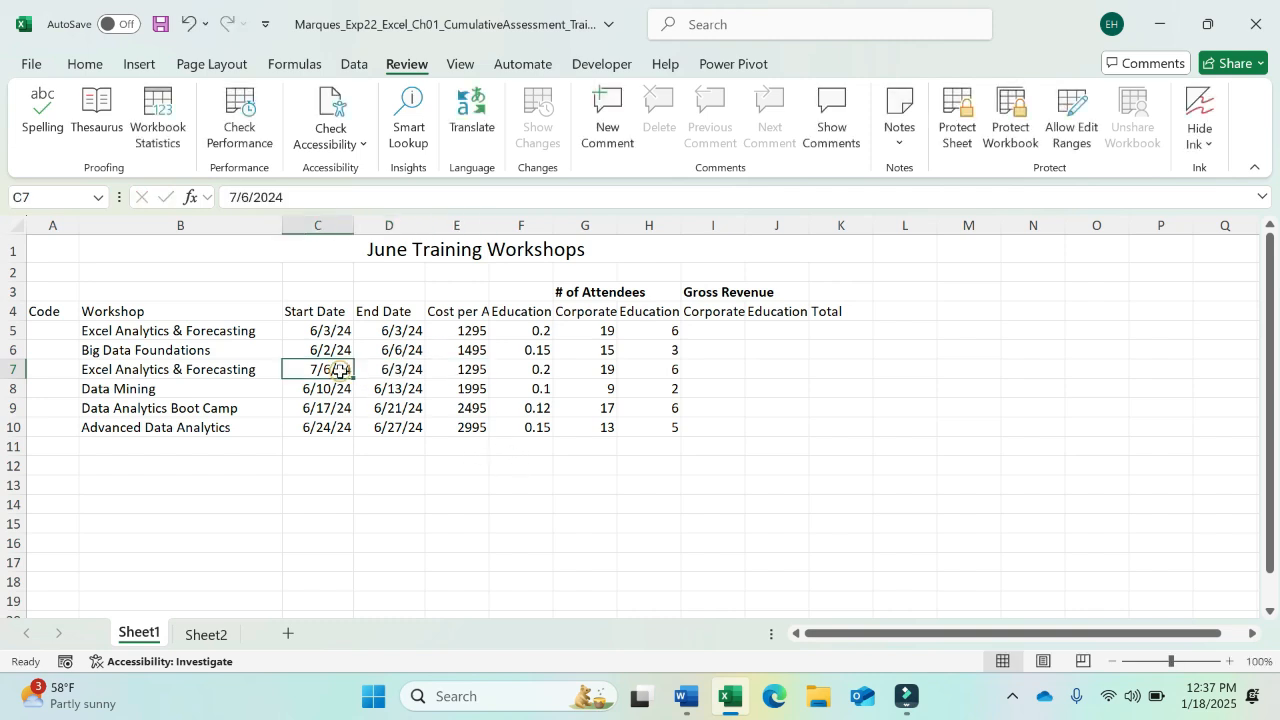
{"action": "left_click", "coordinate": [240, 200]}
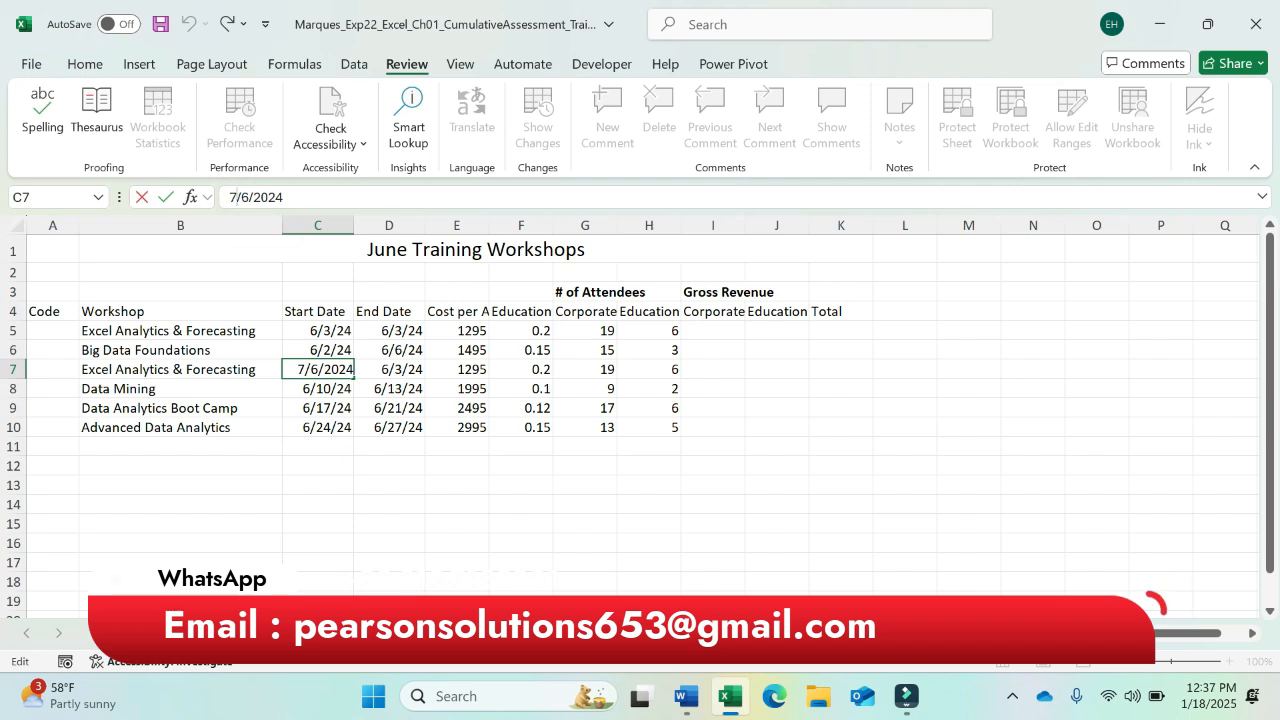
{"action": "key", "text": "BackSpace"}
{"action": "type", "text": "6/"}
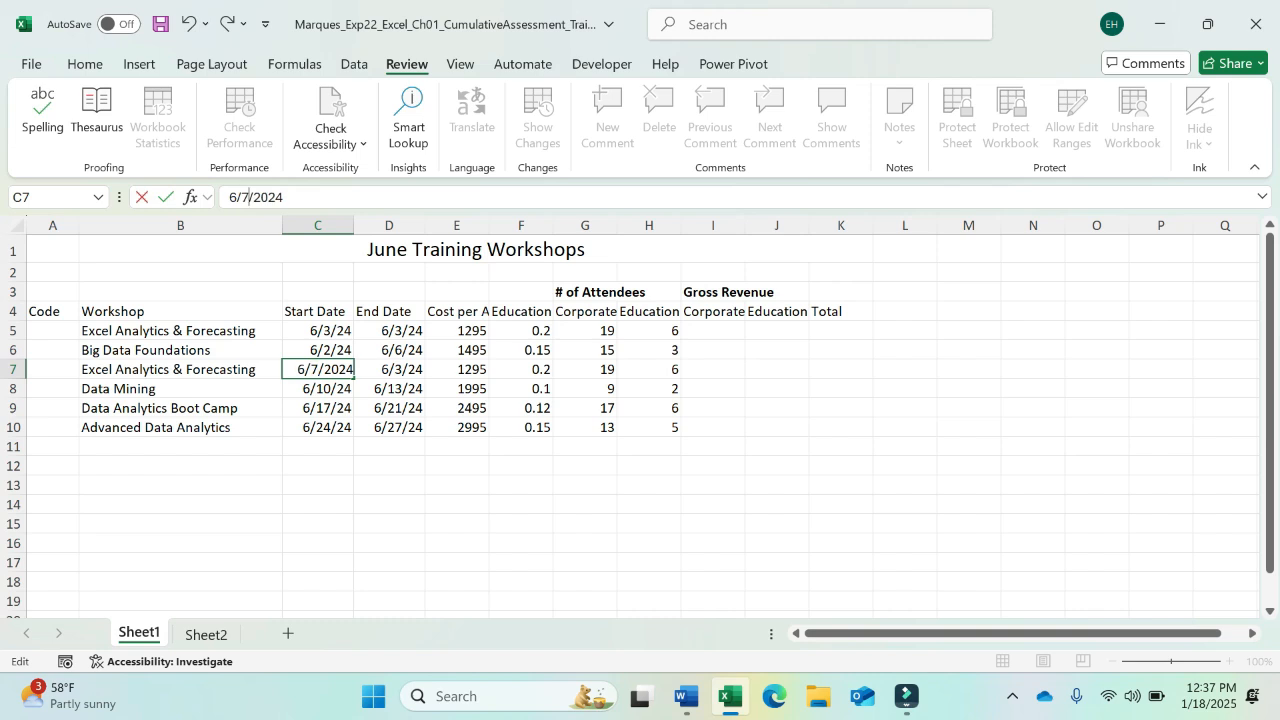
{"action": "key", "text": "Tab"}
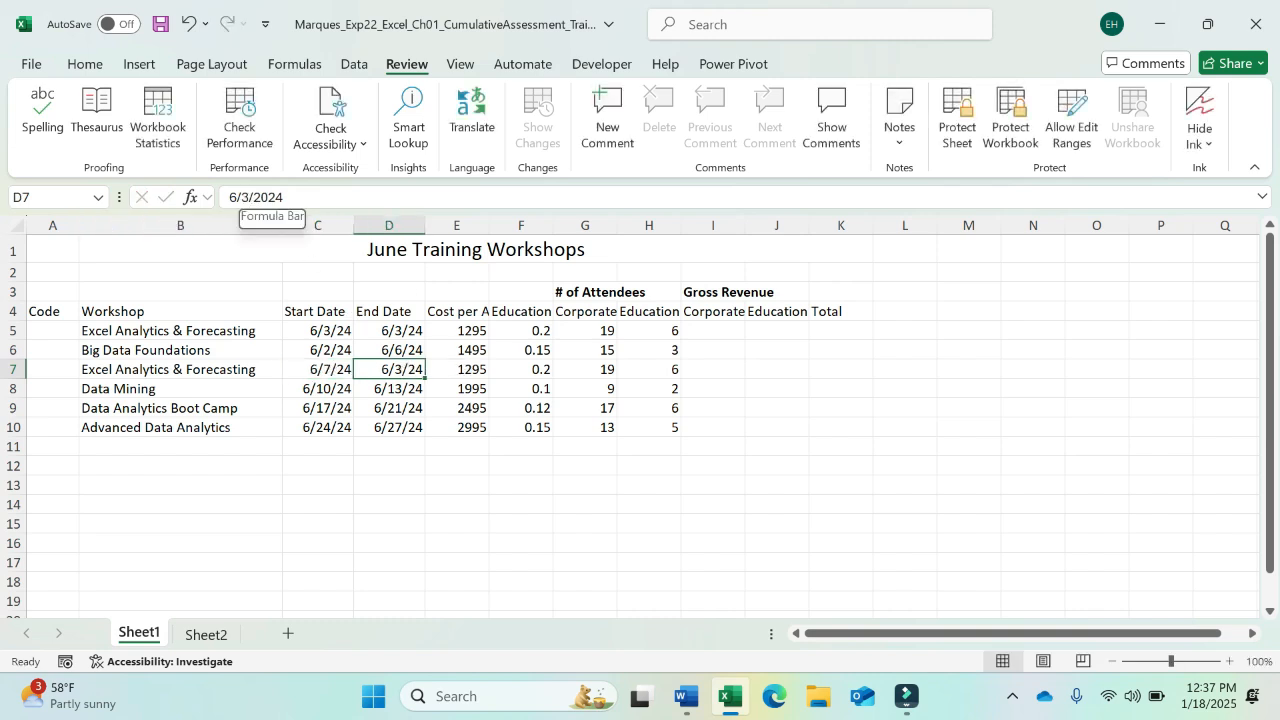
{"action": "left_click", "coordinate": [249, 197]}
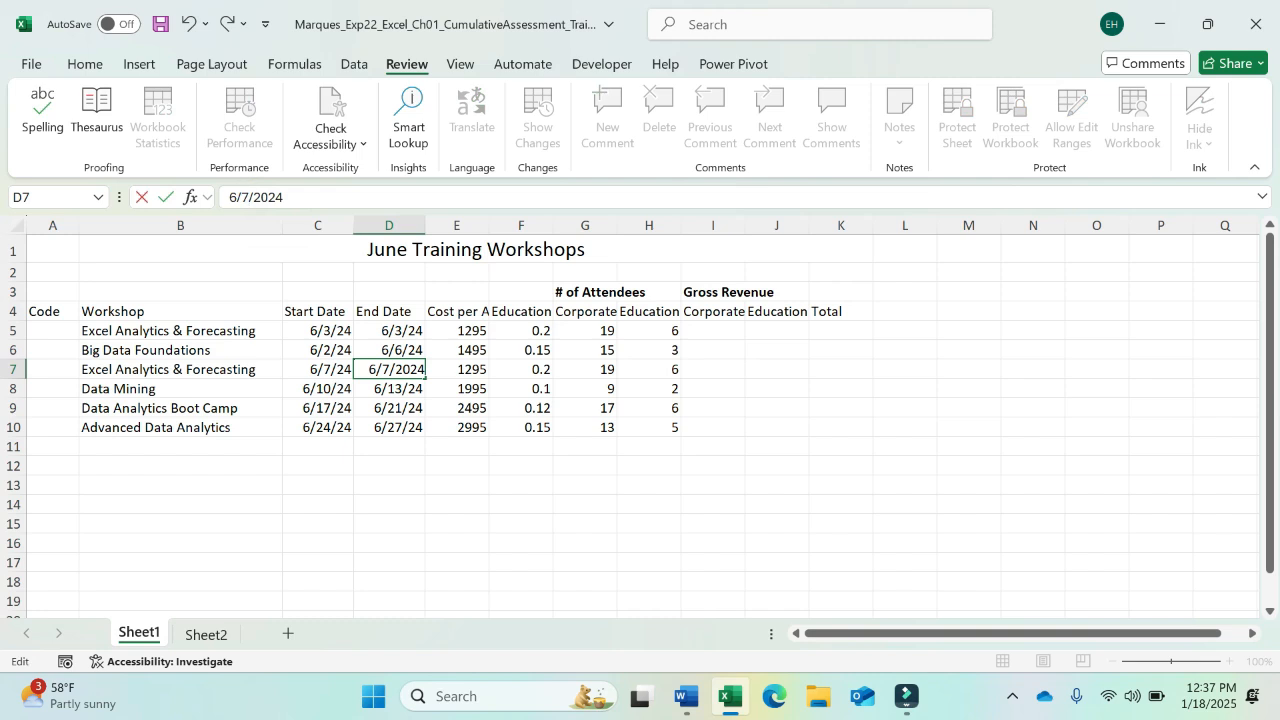
{"action": "key", "text": "Tab"}
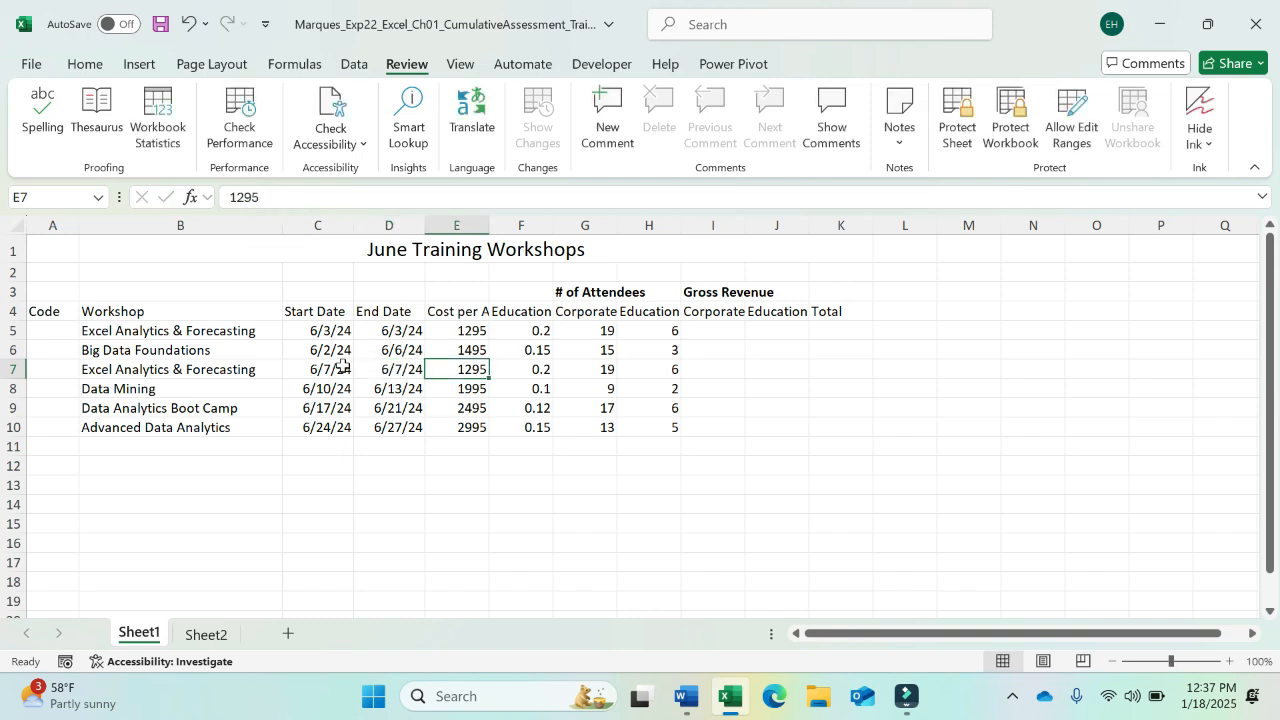
{"action": "left_click_drag", "start_coordinate": [341, 366], "coordinate": [397, 363]}
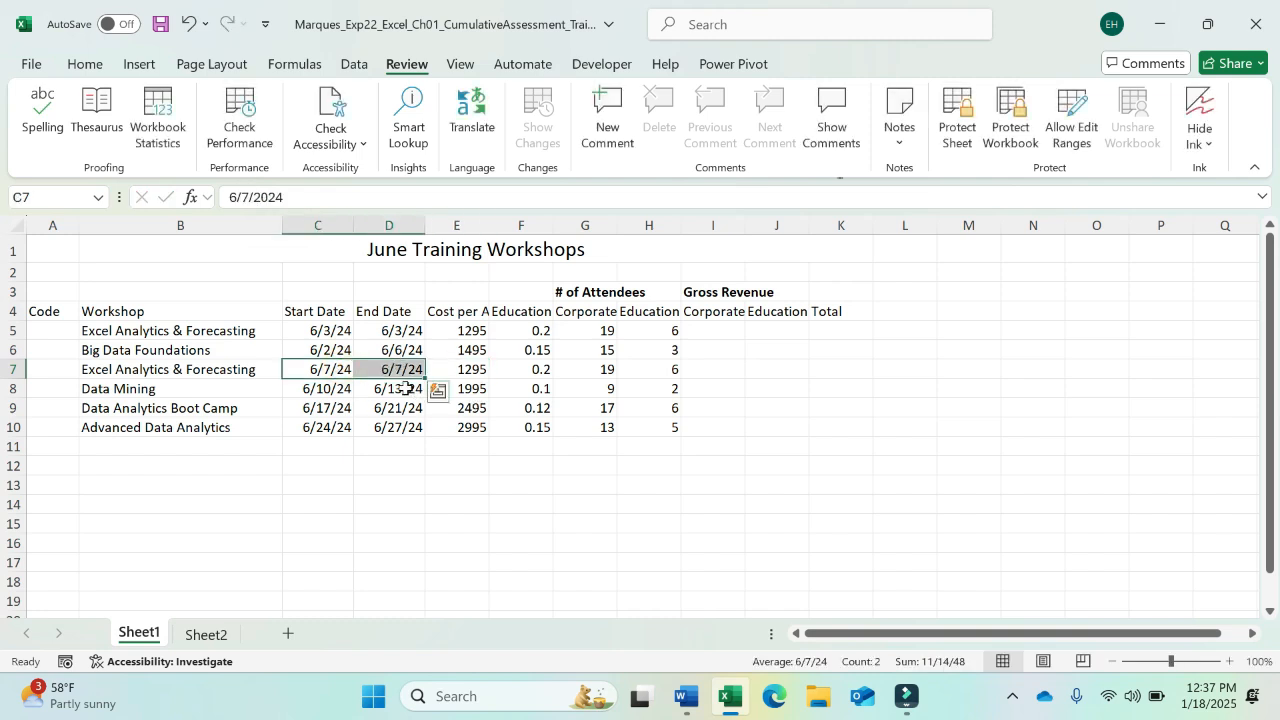
Recheck instruction 5 in Word and enter 11 in cell G7 and 10 in cell H7 of Sheet1 in Excel
{"action": "left_click", "coordinate": [686, 697]}
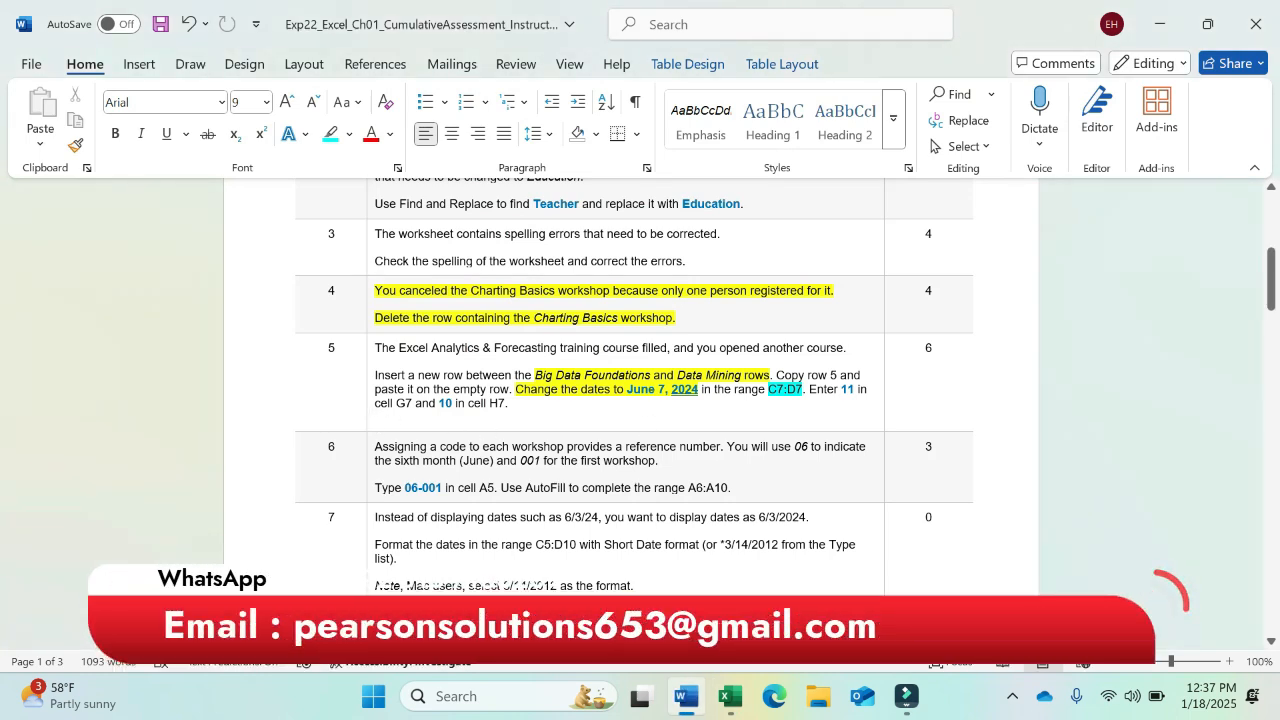
{"action": "left_click", "coordinate": [730, 697]}
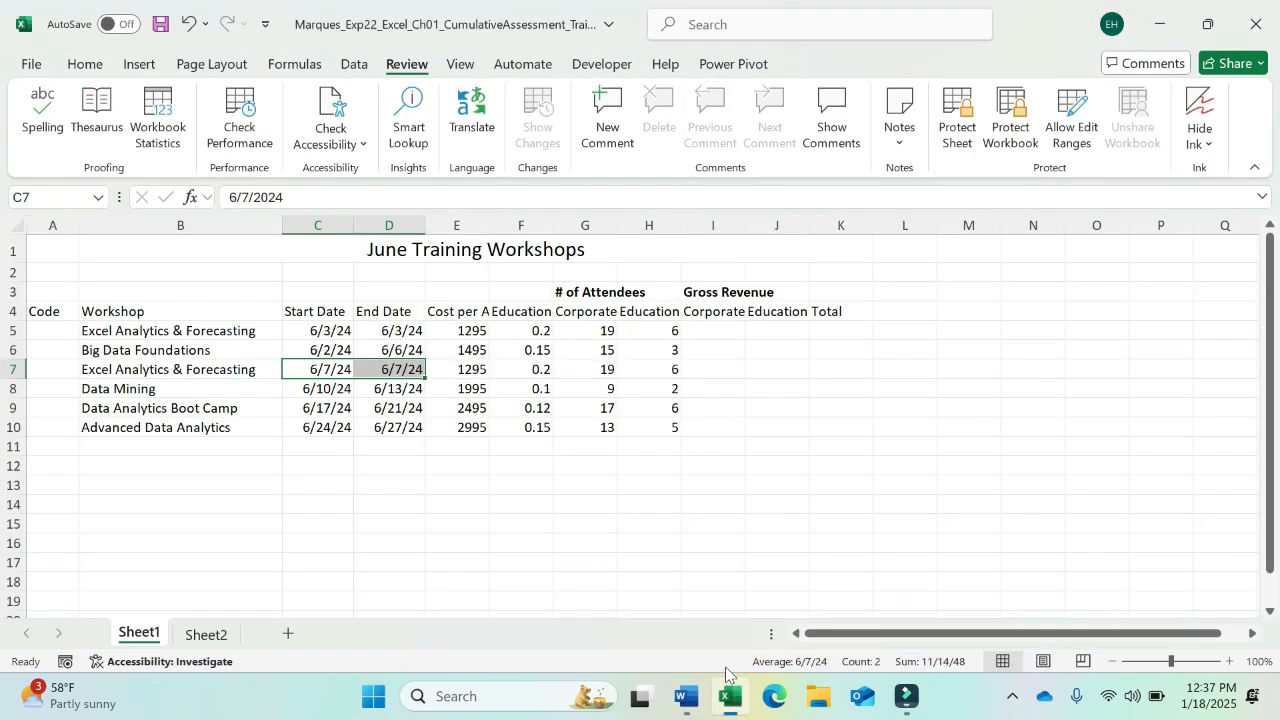
{"action": "left_click", "coordinate": [601, 368]}
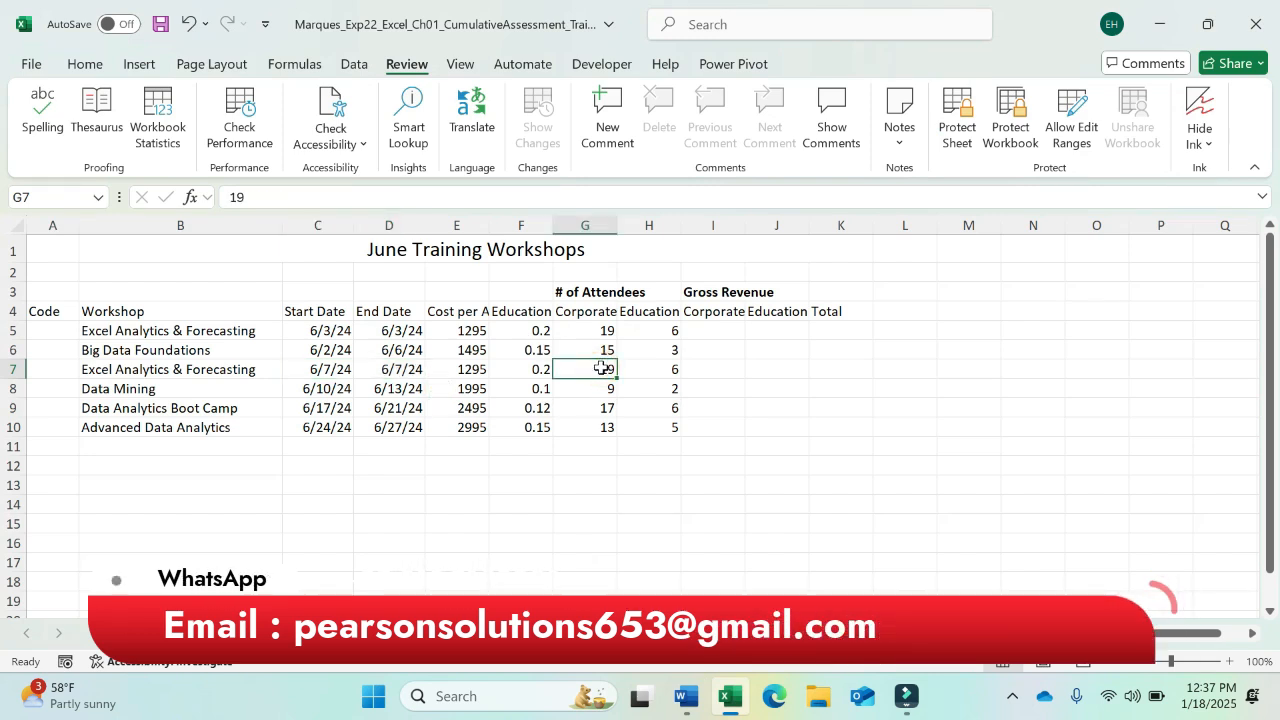
{"action": "type", "text": "11"}
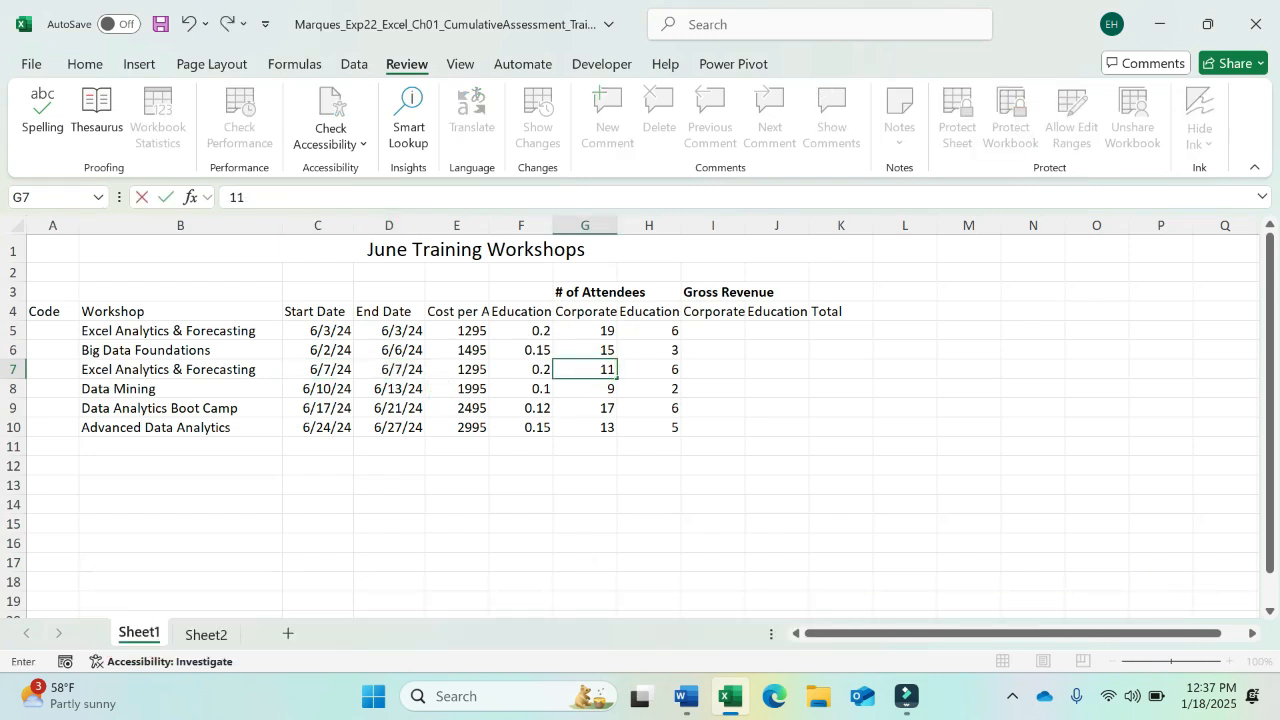
{"action": "key", "text": "Tab"}
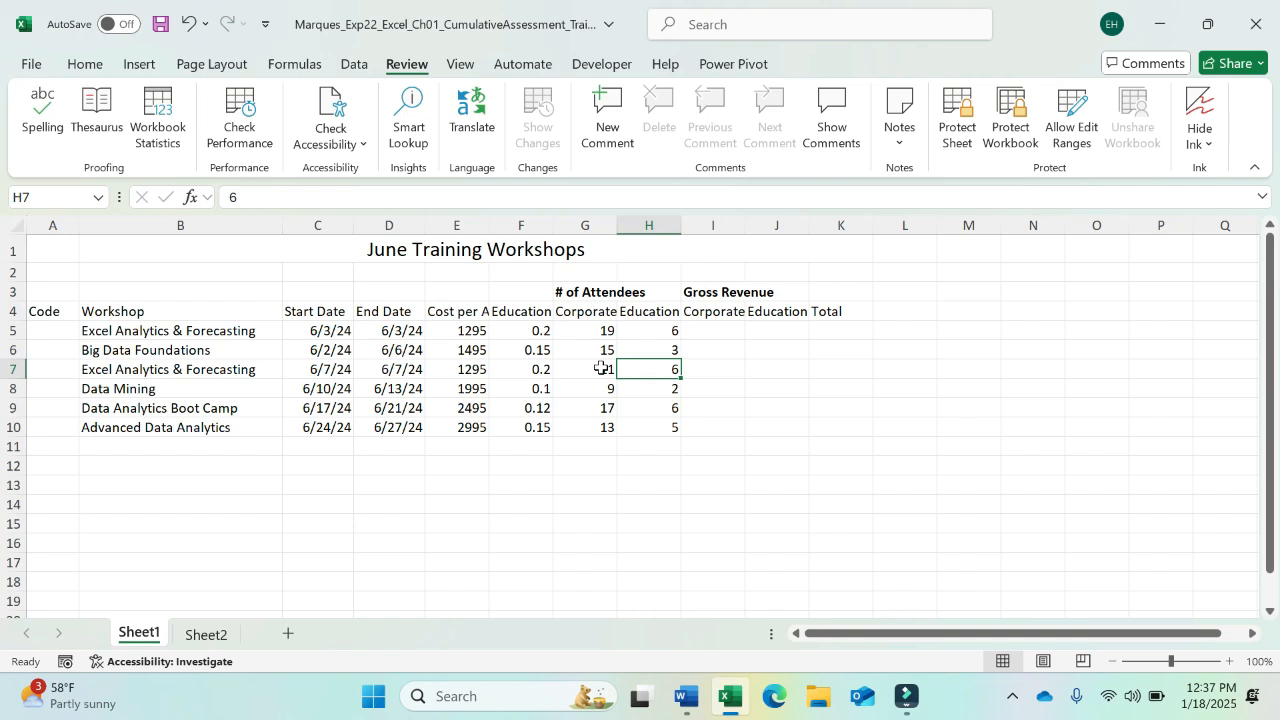
{"action": "type", "text": "10"}
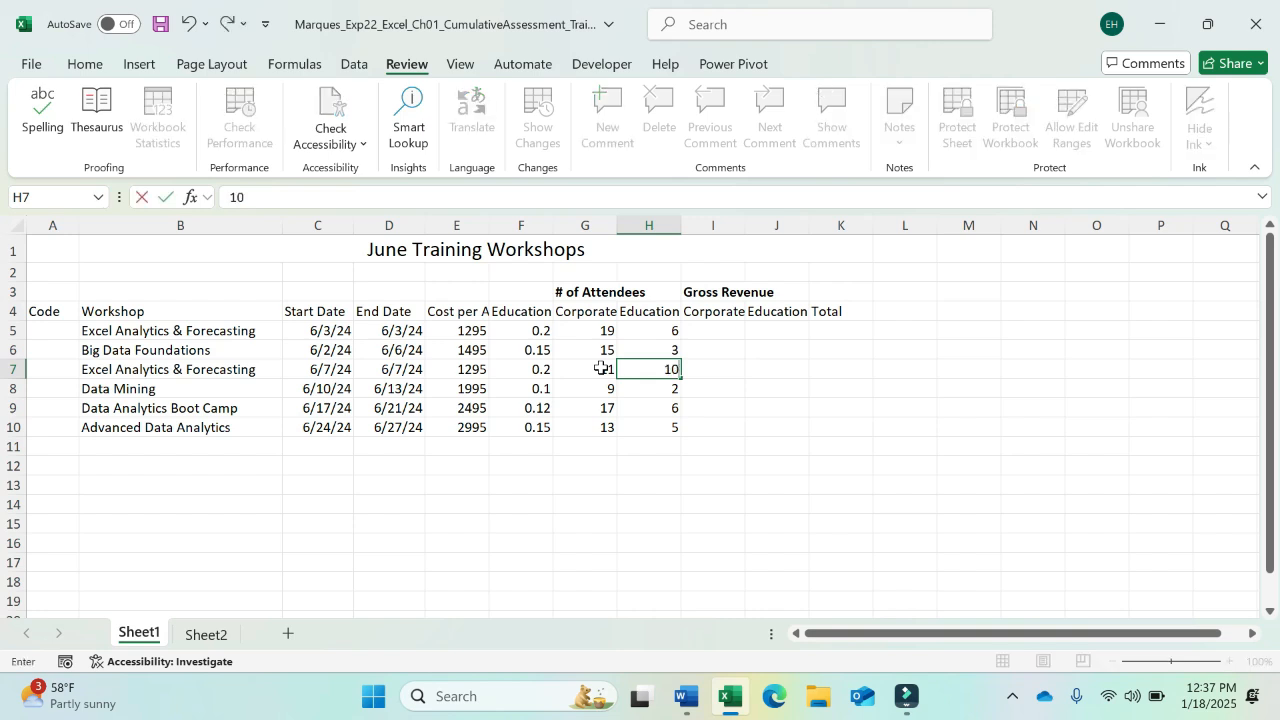
{"action": "key", "text": "Tab"}
{"action": "left_click_drag", "start_coordinate": [600, 368], "coordinate": [663, 366]}
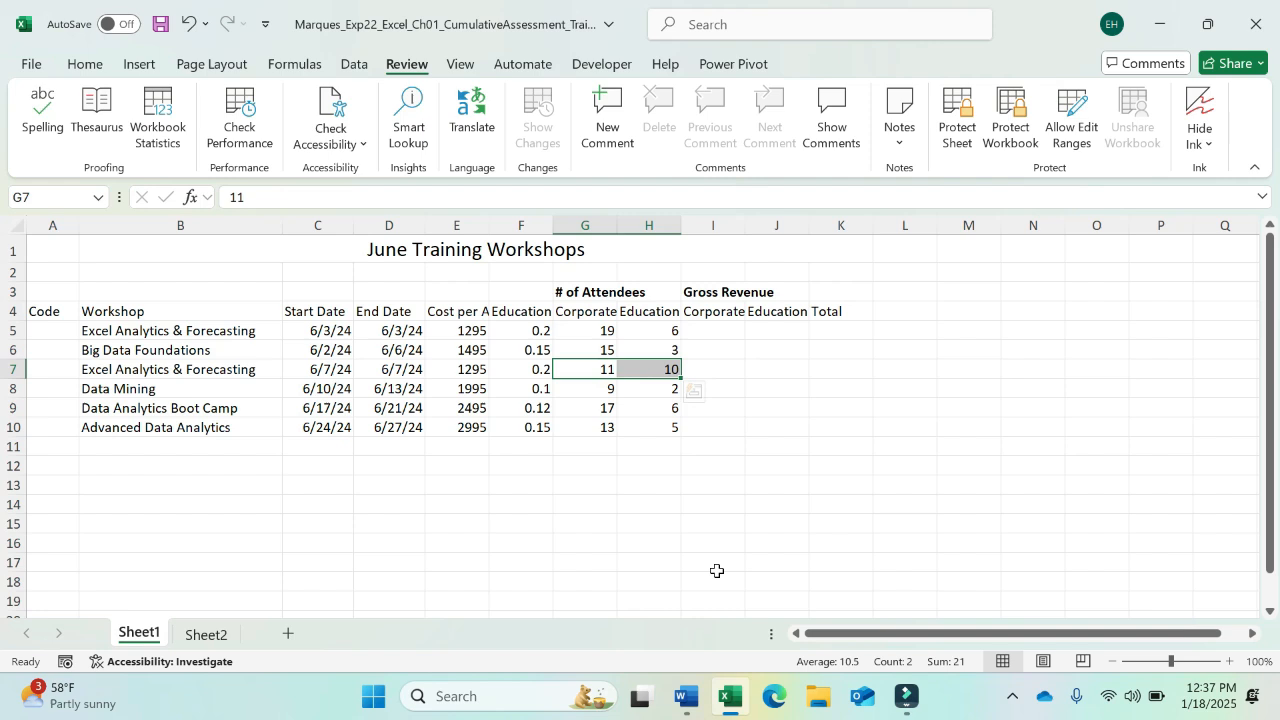
Switch to Word and read the first paragraph of instruction 6 about assigning workshop codes
{"action": "left_click", "coordinate": [686, 697]}
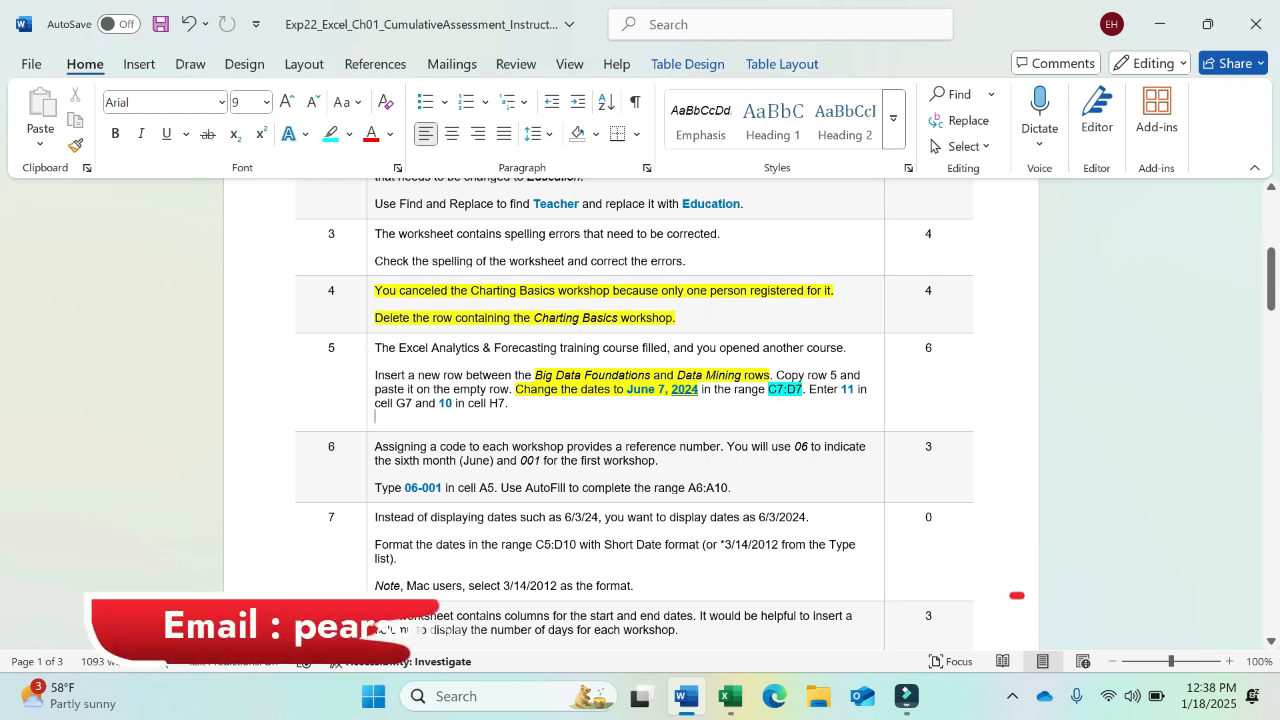
{"action": "left_click_drag", "start_coordinate": [375, 446], "coordinate": [658, 460]}
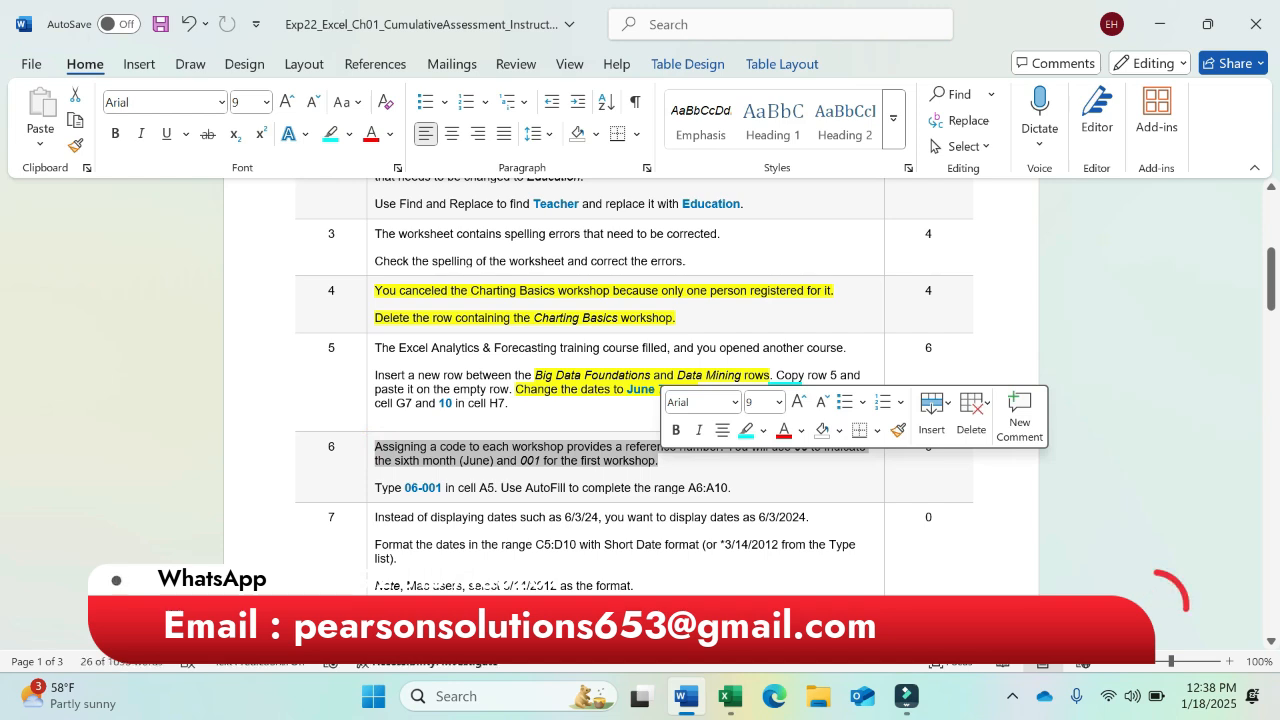
{"action": "left_click", "coordinate": [658, 460]}
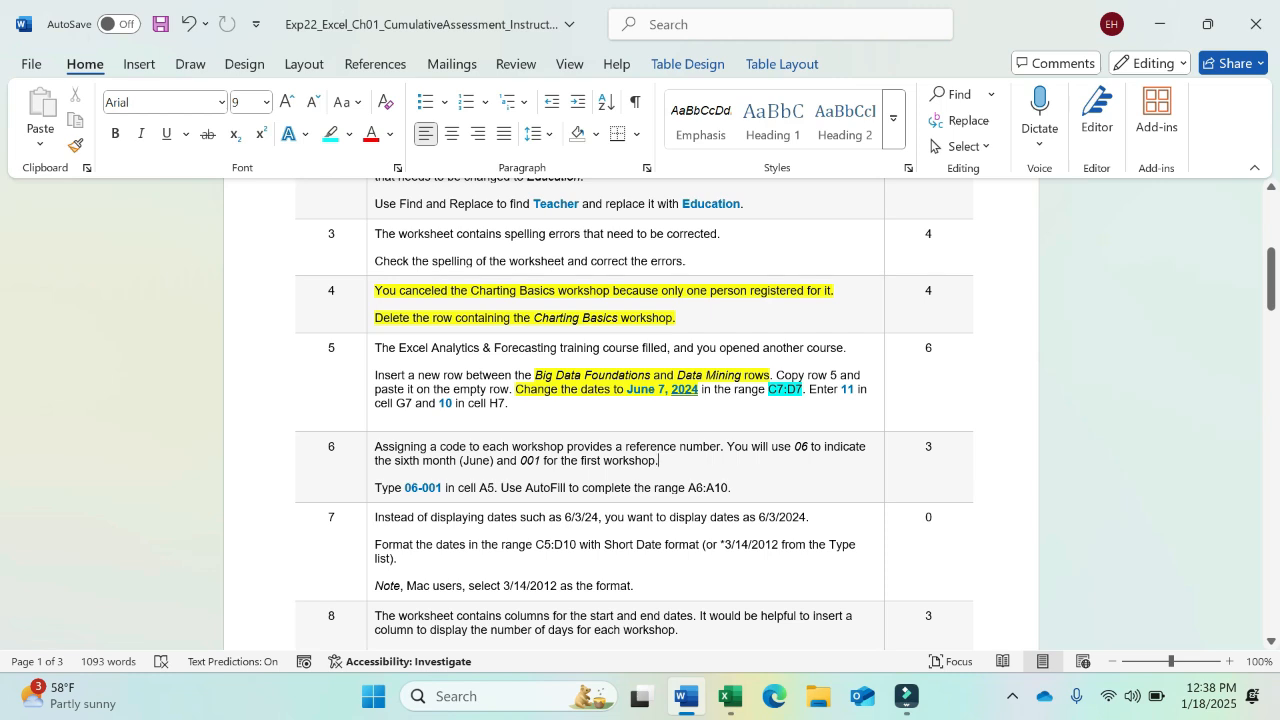
Read the second paragraph of instruction 6 in Word, and enter the code 06-001 in cell A5 of Sheet1 in Excel
{"action": "left_click_drag", "start_coordinate": [374, 488], "coordinate": [494, 488]}
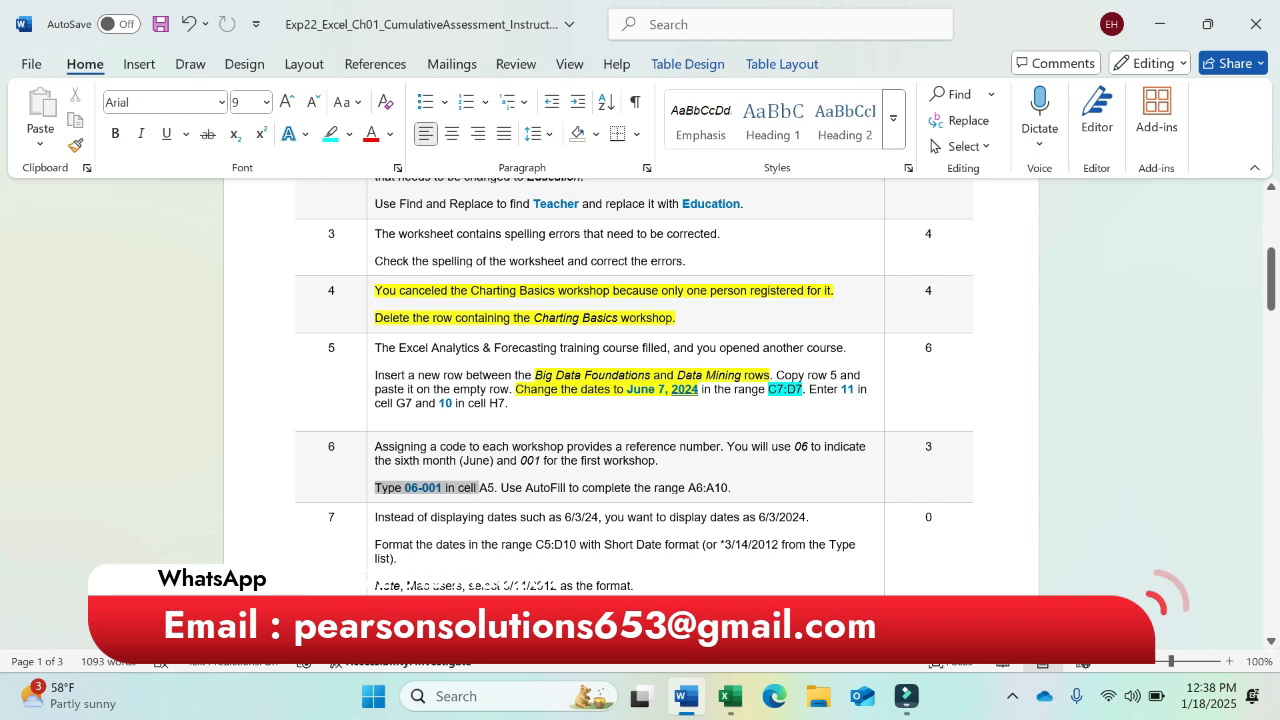
{"action": "left_click", "coordinate": [494, 488]}
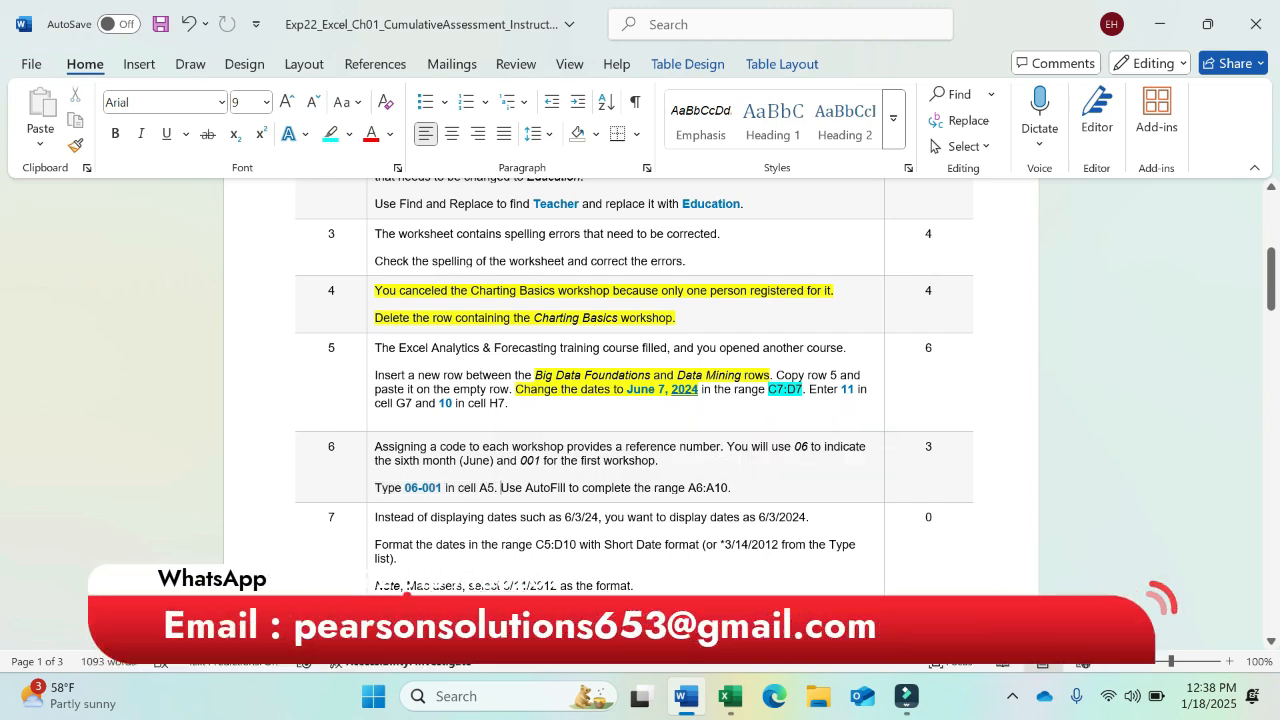
{"action": "left_click_drag", "start_coordinate": [405, 488], "coordinate": [445, 488]}
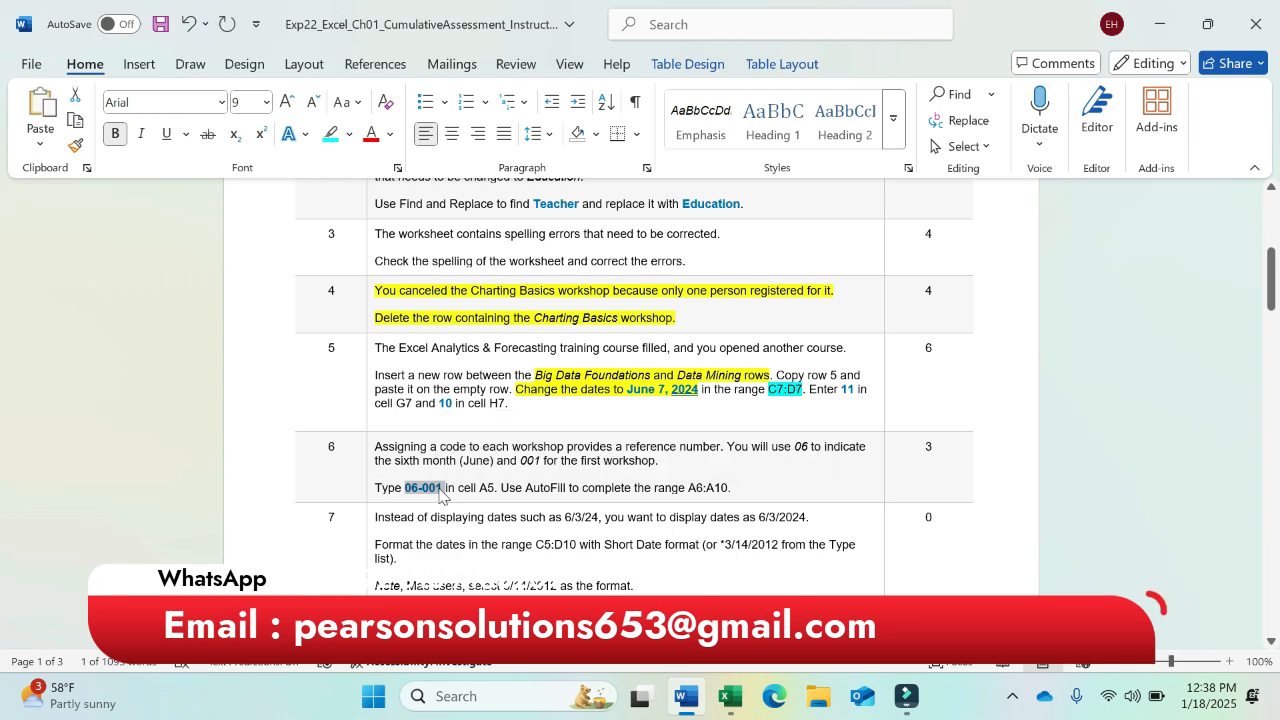
{"action": "left_click", "coordinate": [730, 696]}
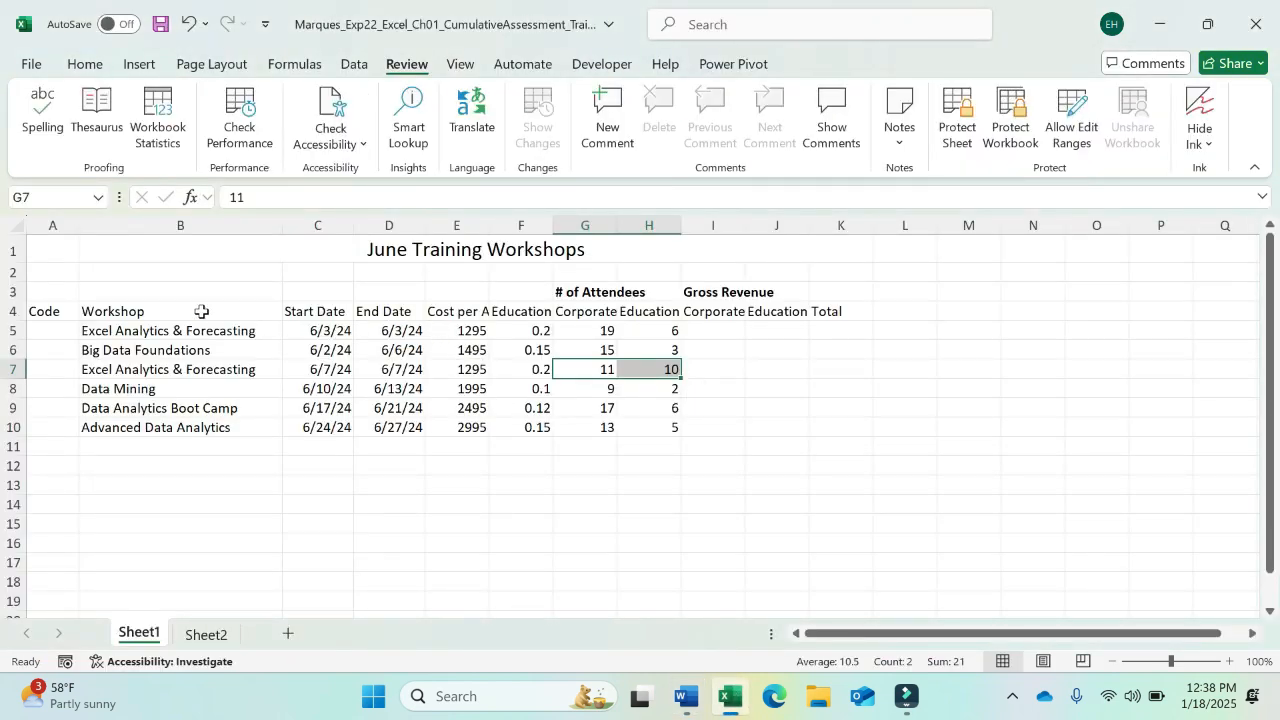
{"action": "left_click", "coordinate": [62, 330]}
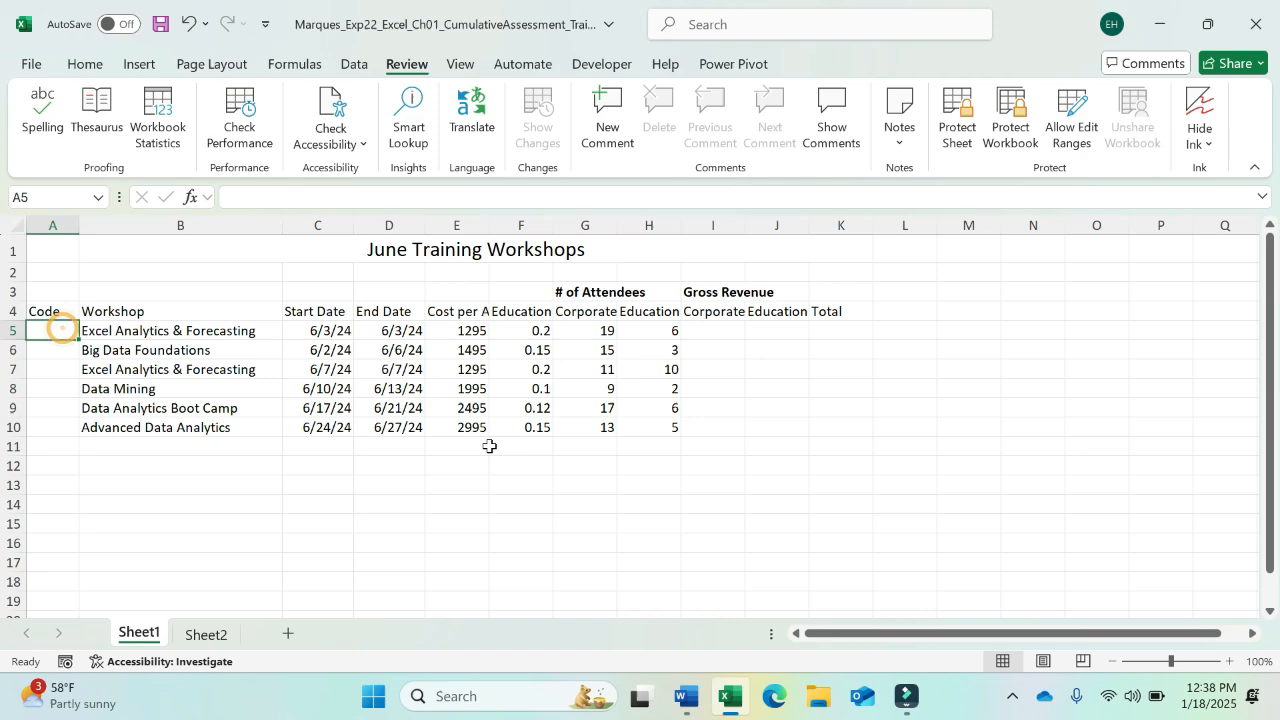
{"action": "left_click", "coordinate": [688, 698]}
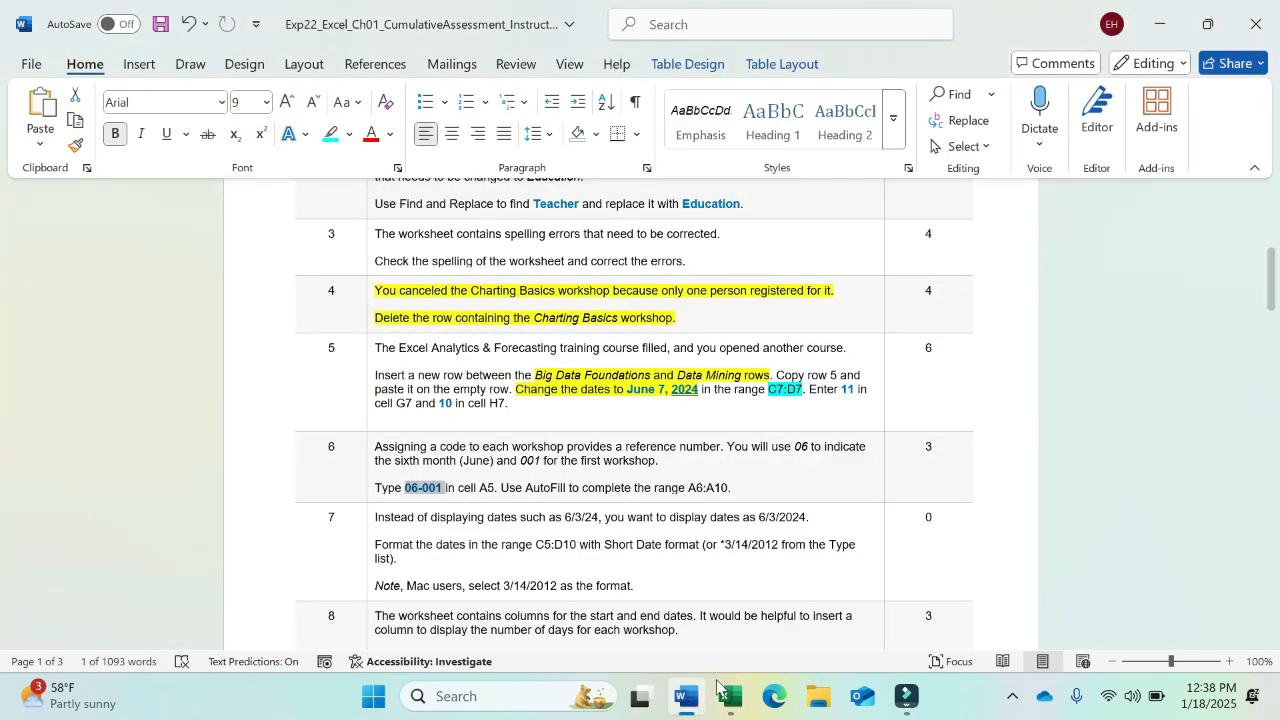
{"action": "key", "text": "alt+Tab"}
{"action": "type", "text": "0"}
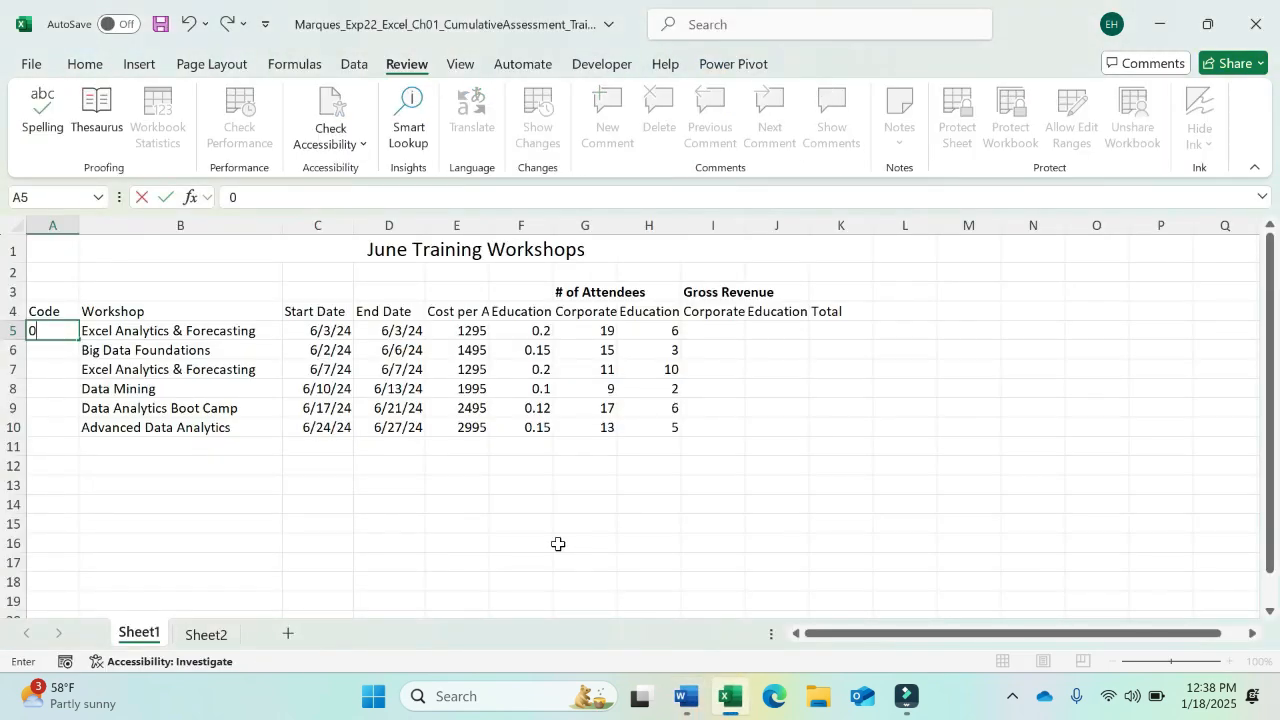
{"action": "type", "text": "6-001"}
{"action": "key", "text": "Return"}
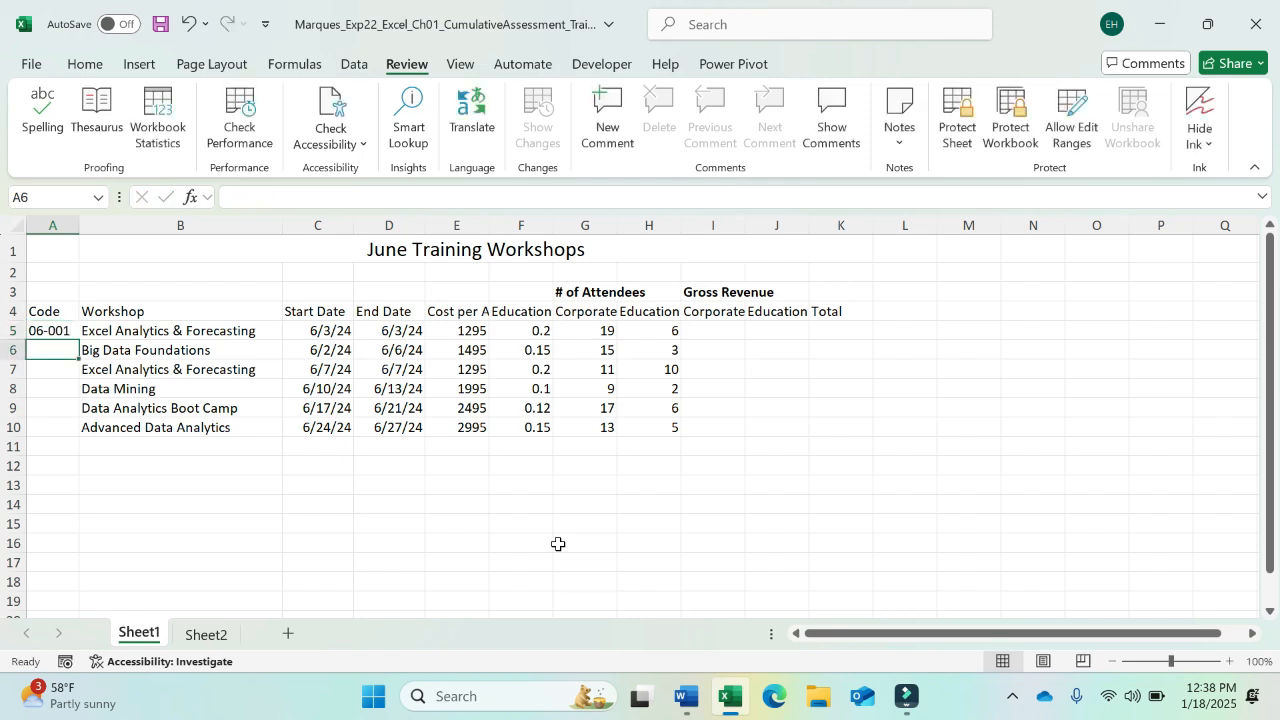
AutoFill the workshop code from cell A5 down through cell A10
{"action": "left_click", "coordinate": [56, 328]}
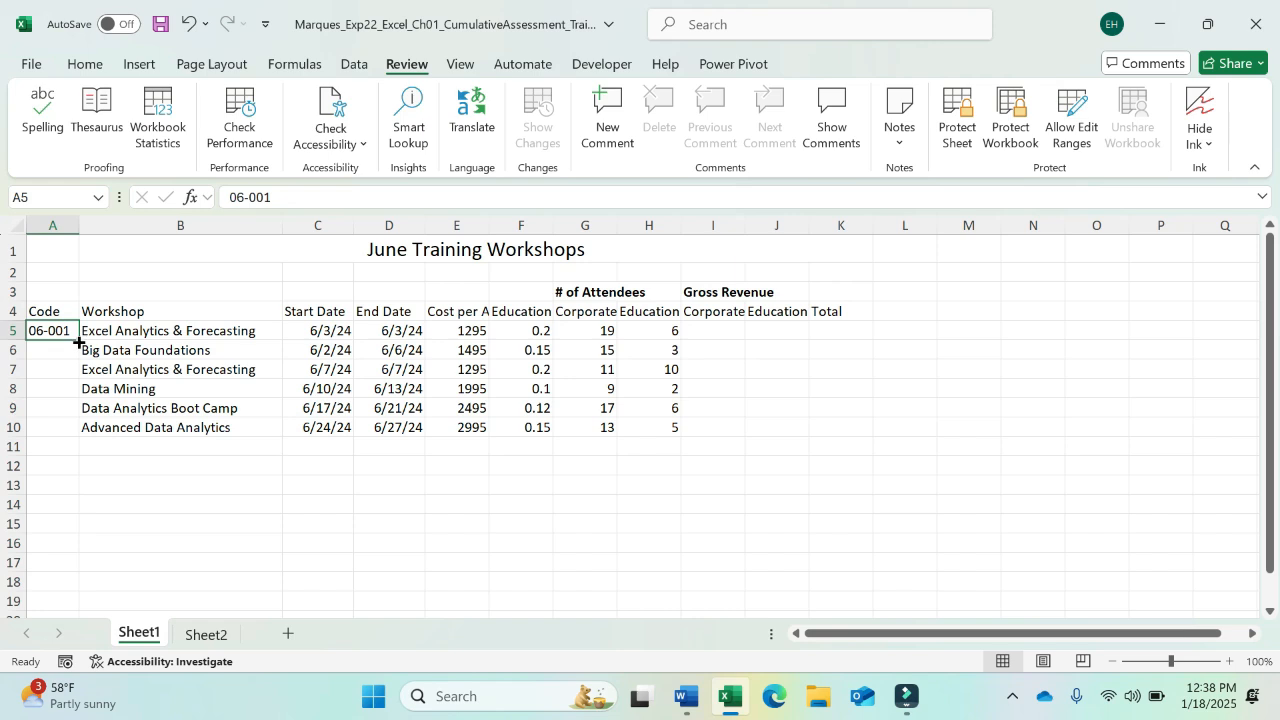
{"action": "left_click_drag", "start_coordinate": [79, 342], "coordinate": [75, 430]}
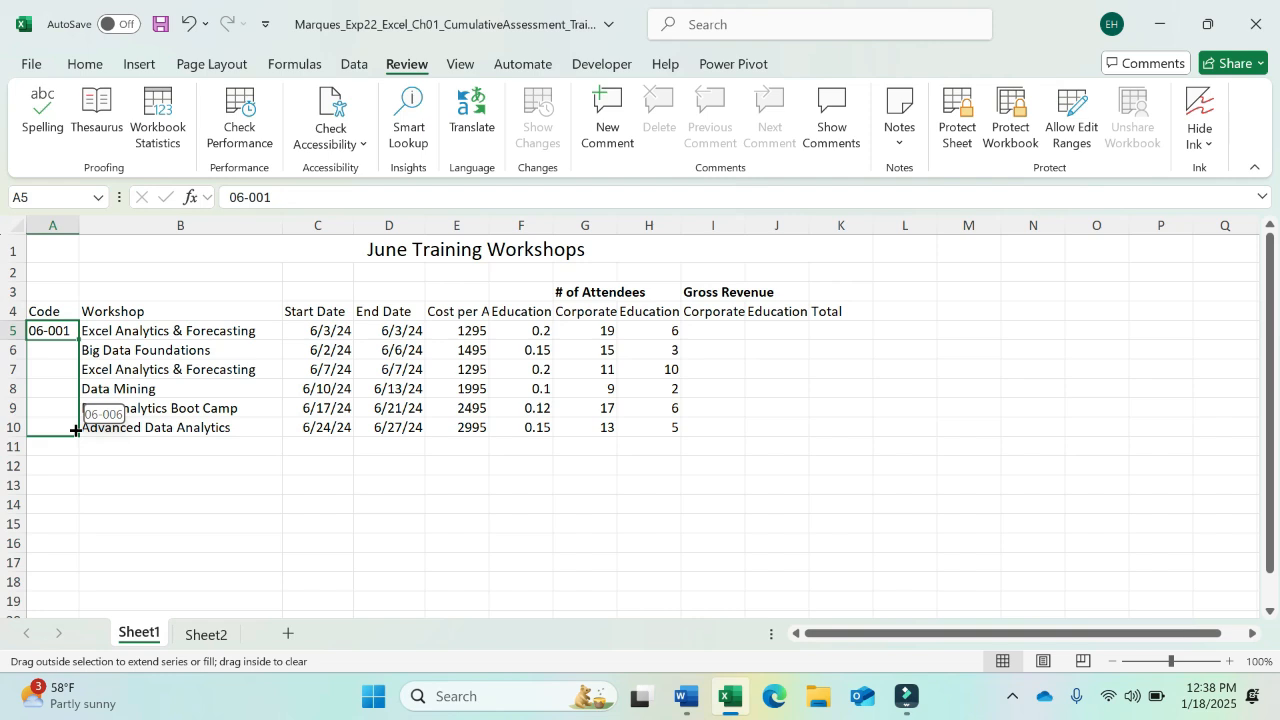
{"action": "mouse_move", "coordinate": [75, 430]}
{"action": "left_mouse_down"}
{"action": "mouse_move", "coordinate": [69, 334]}
{"action": "mouse_move", "coordinate": [76, 434]}
{"action": "left_mouse_up"}
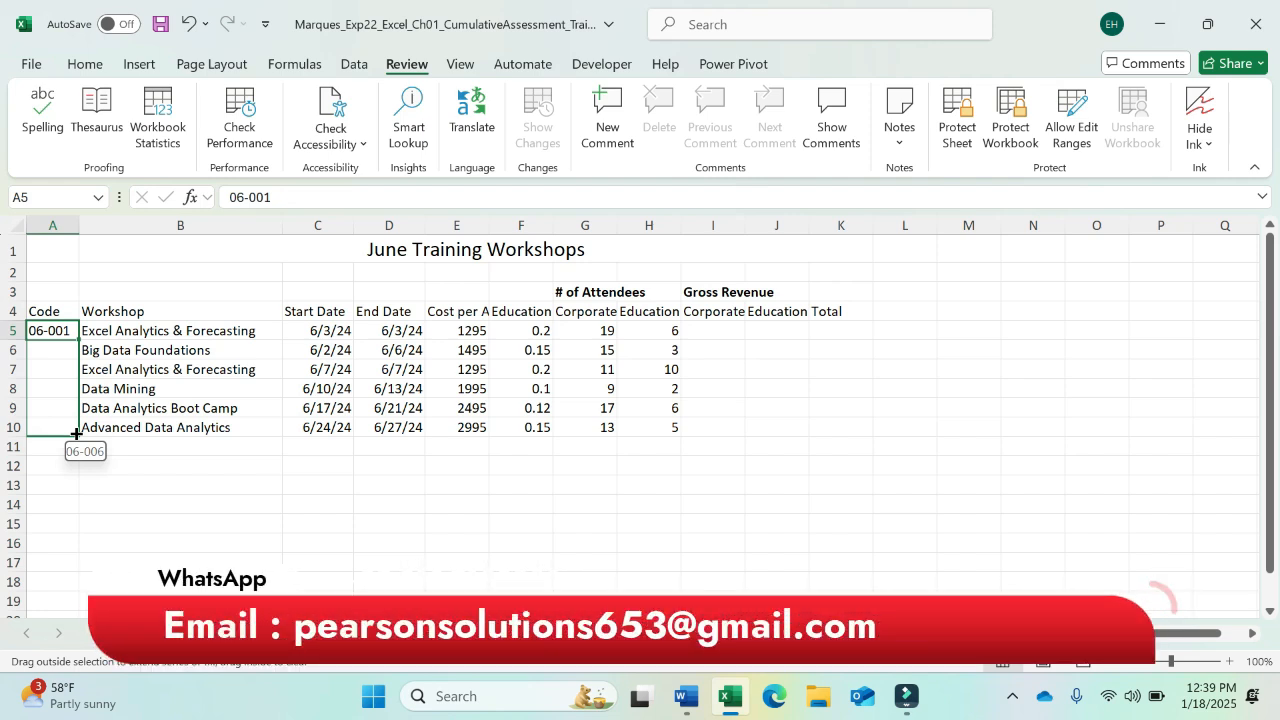
{"action": "left_click_drag", "start_coordinate": [76, 434], "coordinate": [76, 434]}
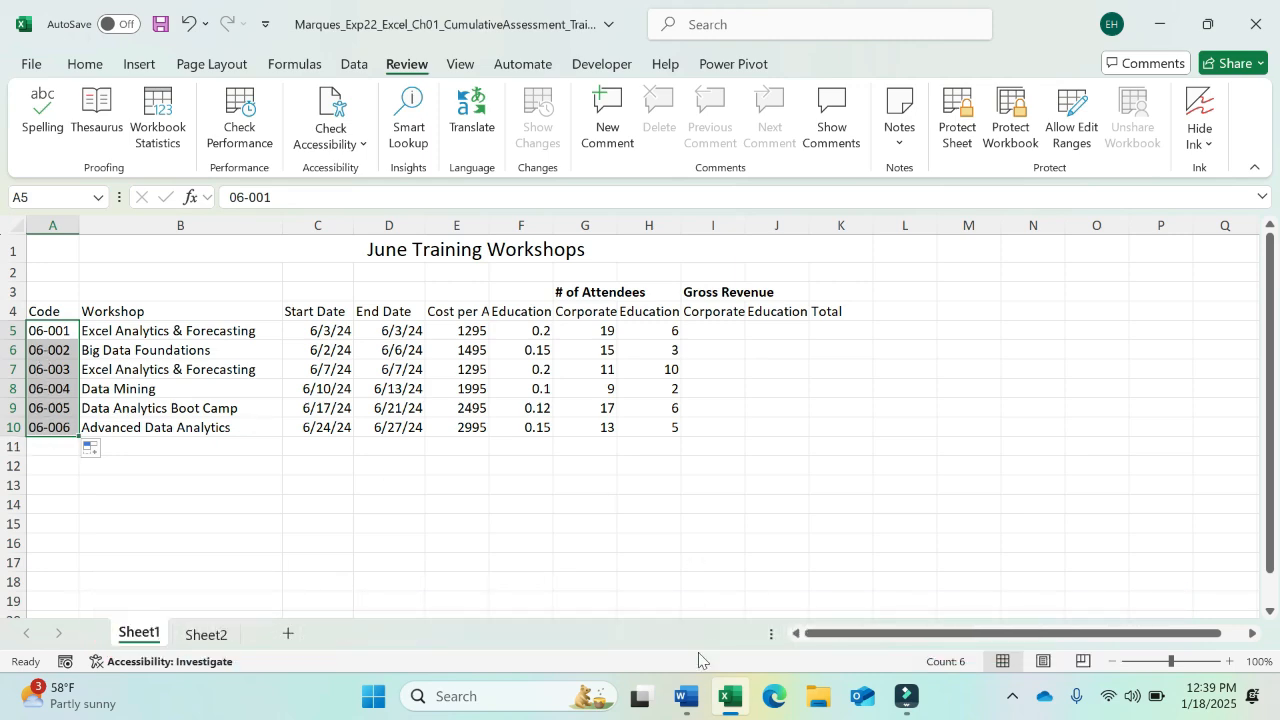
Switch to Word and highlight "AutoFill to complete the range A6:A10." in instruction 6 in yellow
{"action": "left_click", "coordinate": [686, 697]}
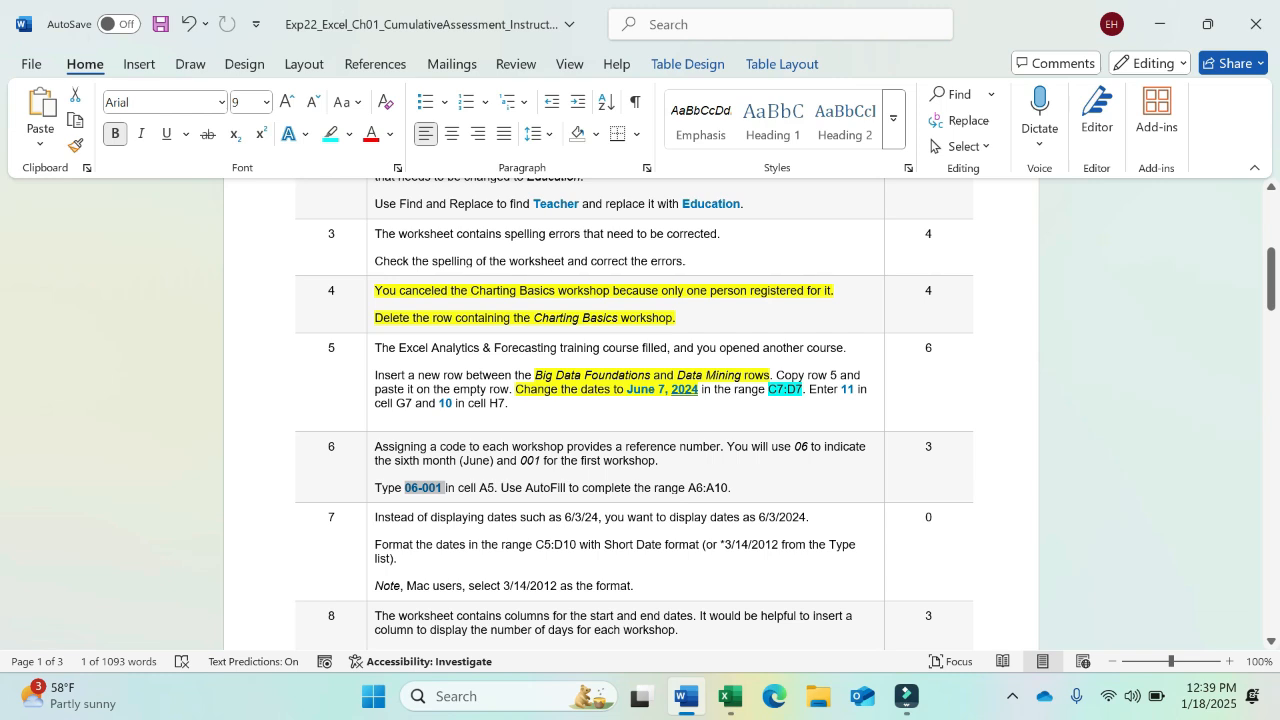
{"action": "left_click_drag", "start_coordinate": [525, 488], "coordinate": [814, 484]}
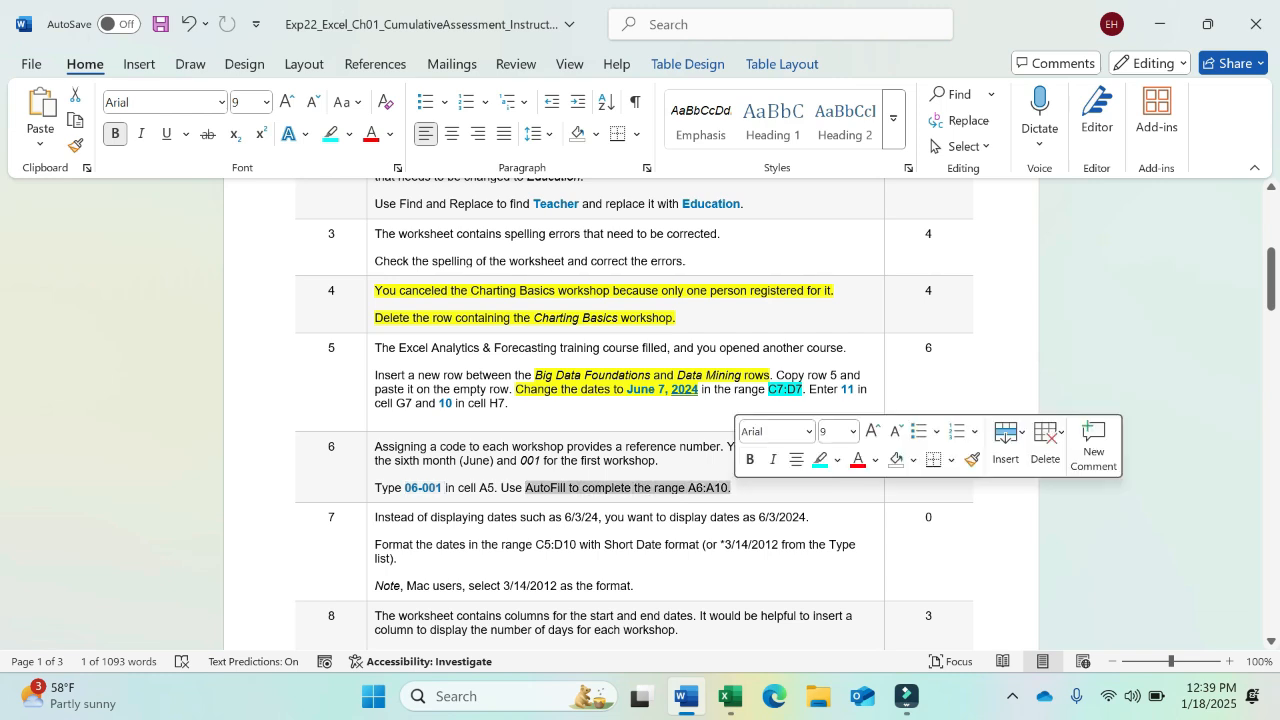
{"action": "left_click", "coordinate": [837, 460]}
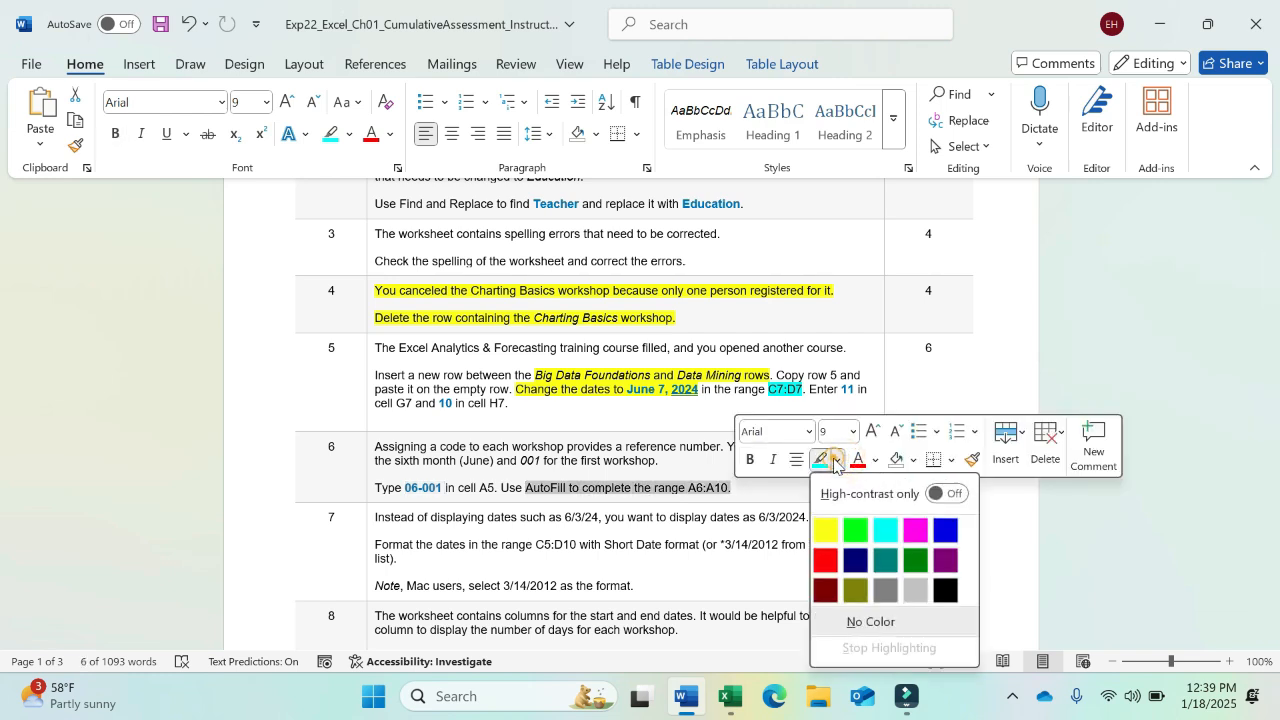
{"action": "left_click", "coordinate": [826, 530]}
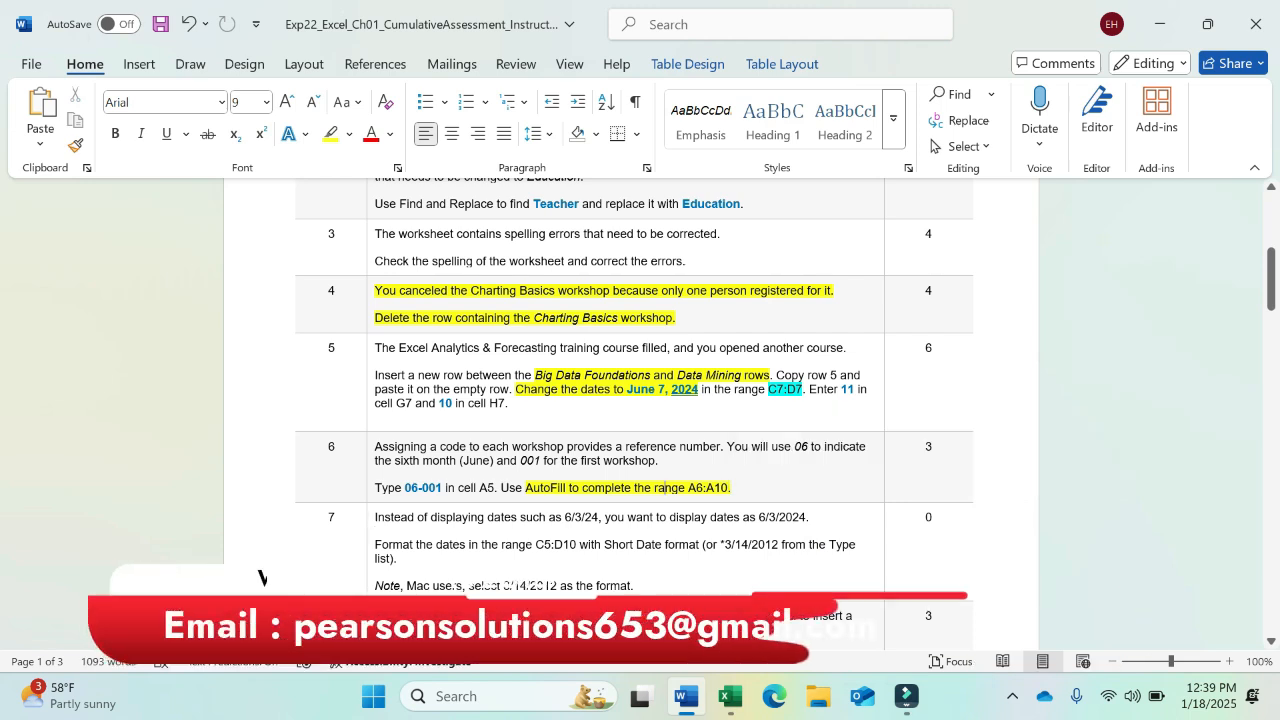
Read instruction 7 about the date display, and select the range C5:D10 on Sheet1 in Excel
{"action": "left_click_drag", "start_coordinate": [377, 517], "coordinate": [798, 521]}
{"action": "left_click", "coordinate": [777, 518]}
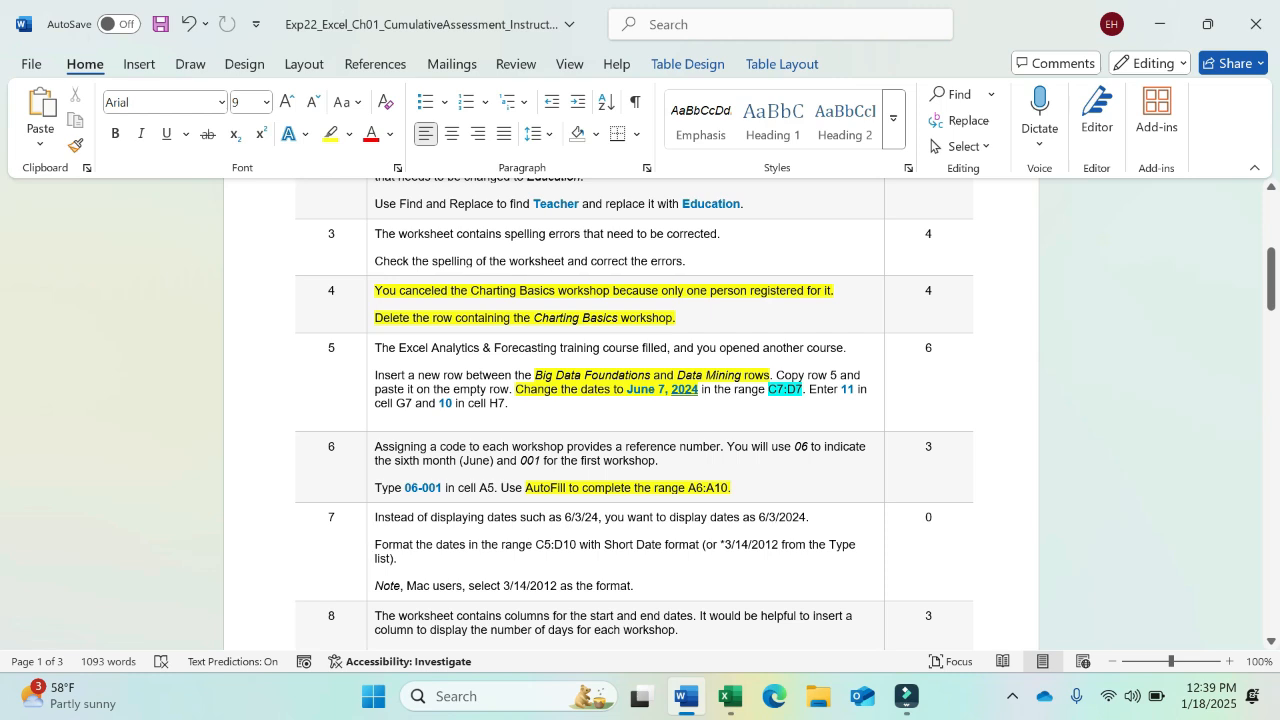
{"action": "left_click_drag", "start_coordinate": [375, 544], "coordinate": [533, 544]}
{"action": "left_click", "coordinate": [518, 543]}
{"action": "left_click_drag", "start_coordinate": [535, 544], "coordinate": [578, 544]}
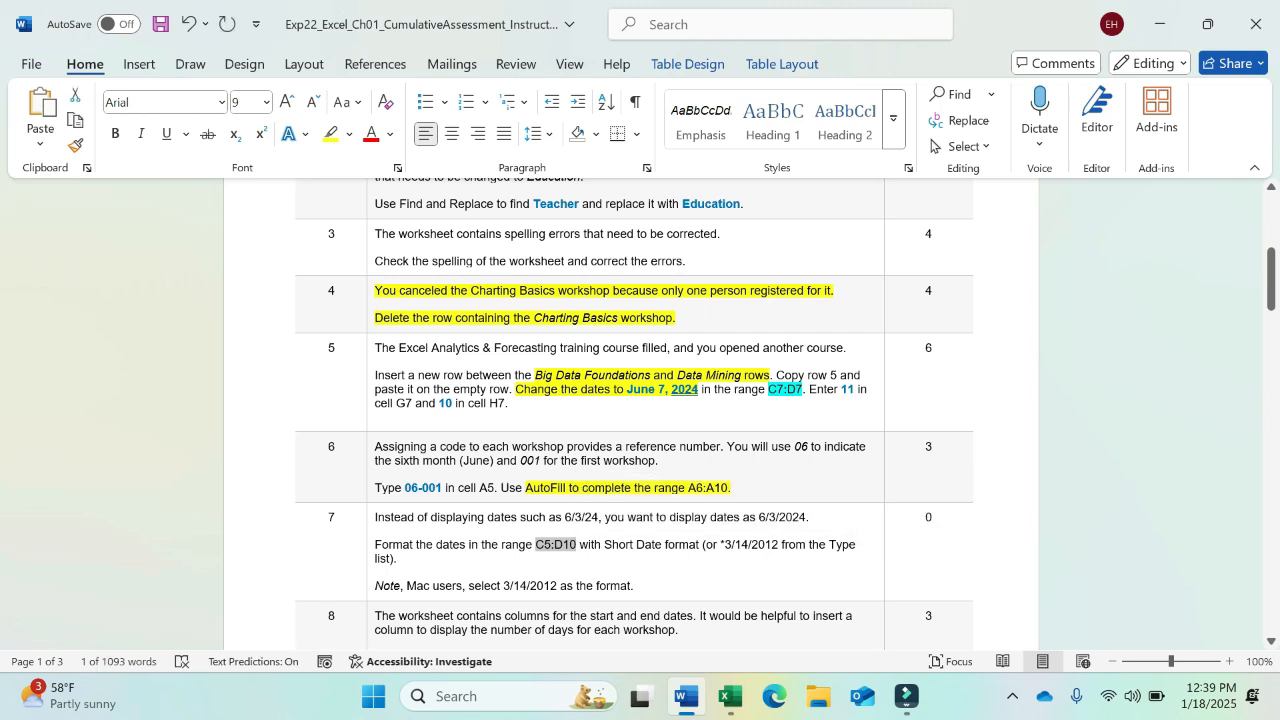
{"action": "left_click", "coordinate": [730, 697]}
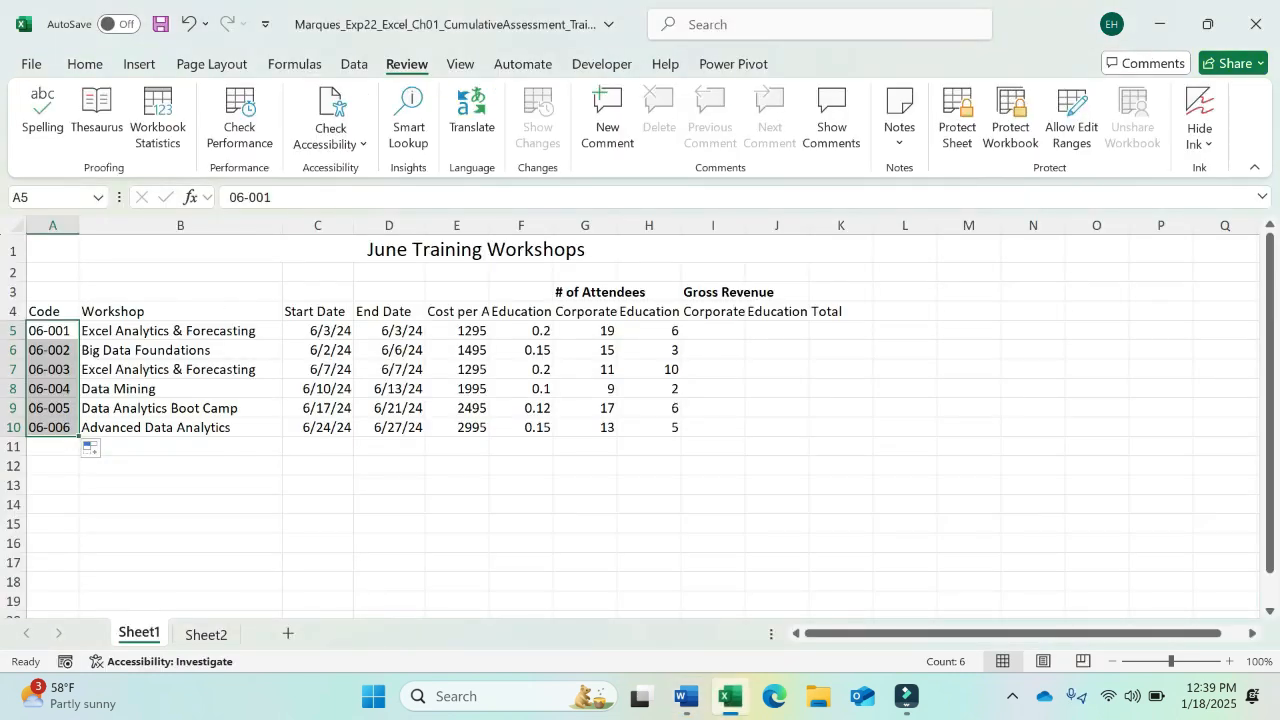
{"action": "left_click", "coordinate": [60, 197]}
{"action": "type", "text": "C5:D10"}
{"action": "key", "text": "Return"}
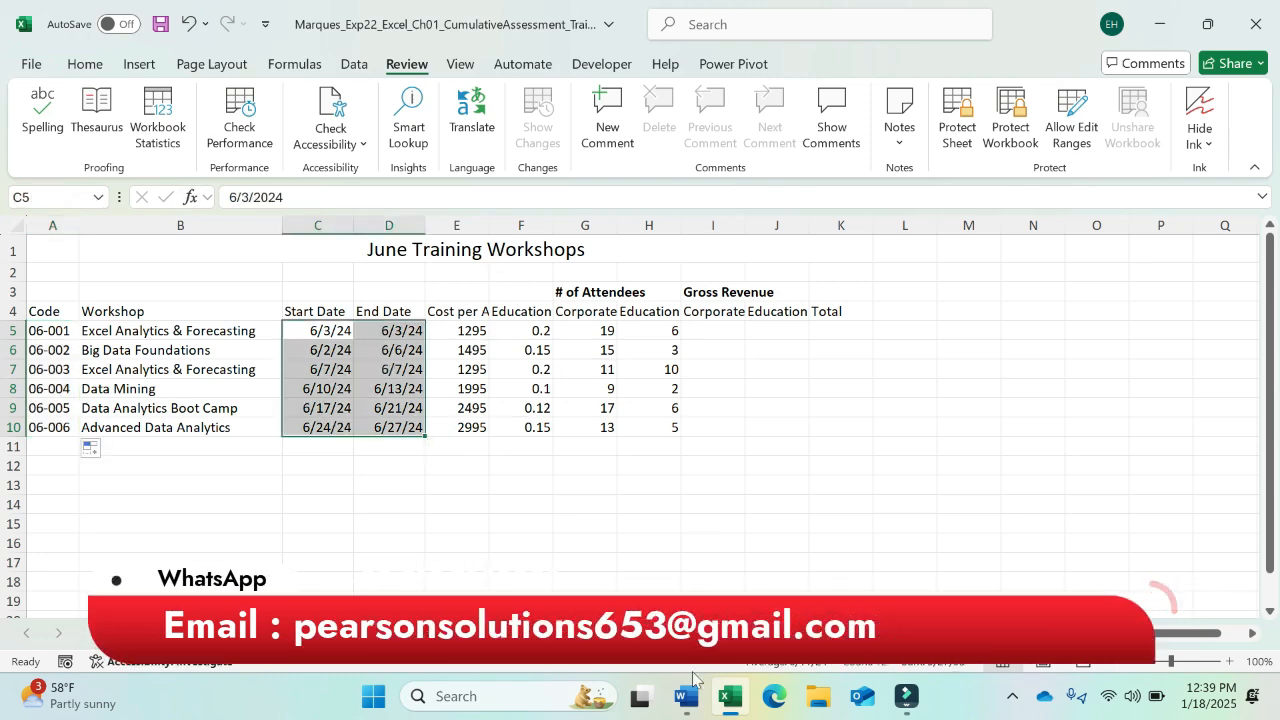
Recheck the required date type in Word and format the dates in C5:D10 as *3/14/2012 in Excel
{"action": "left_click", "coordinate": [687, 697]}
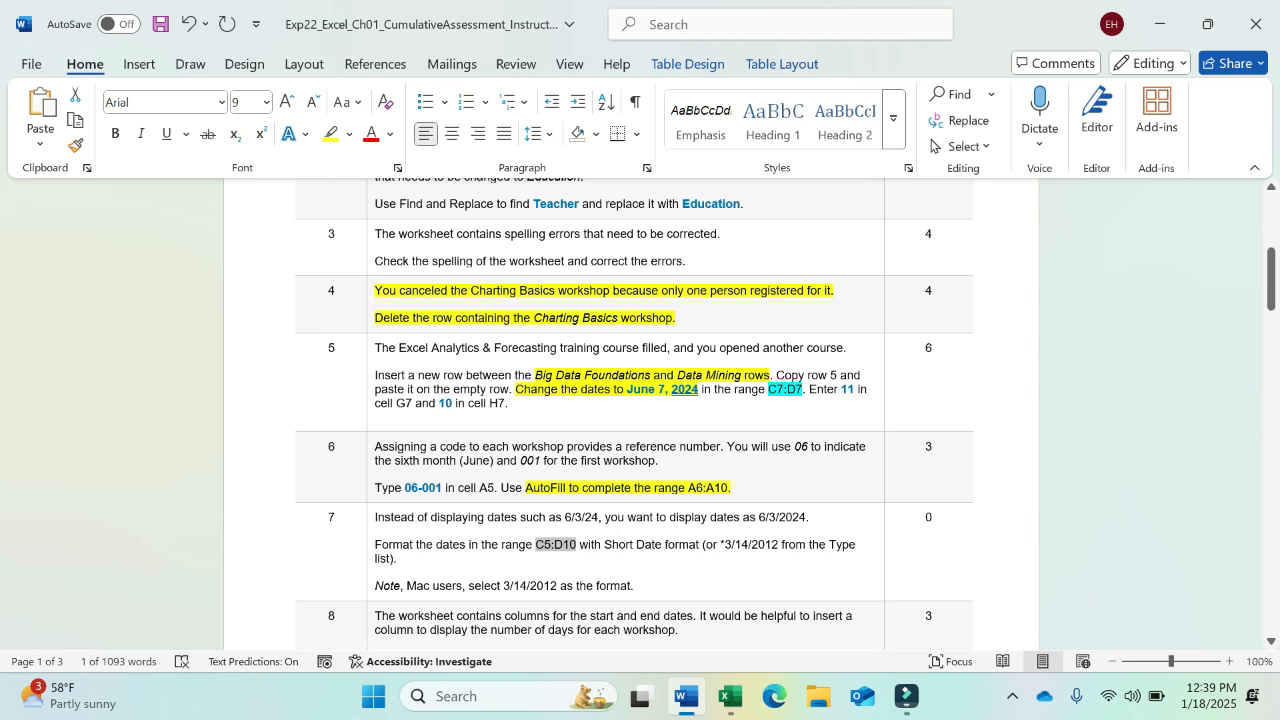
{"action": "left_click_drag", "start_coordinate": [720, 545], "coordinate": [784, 545]}
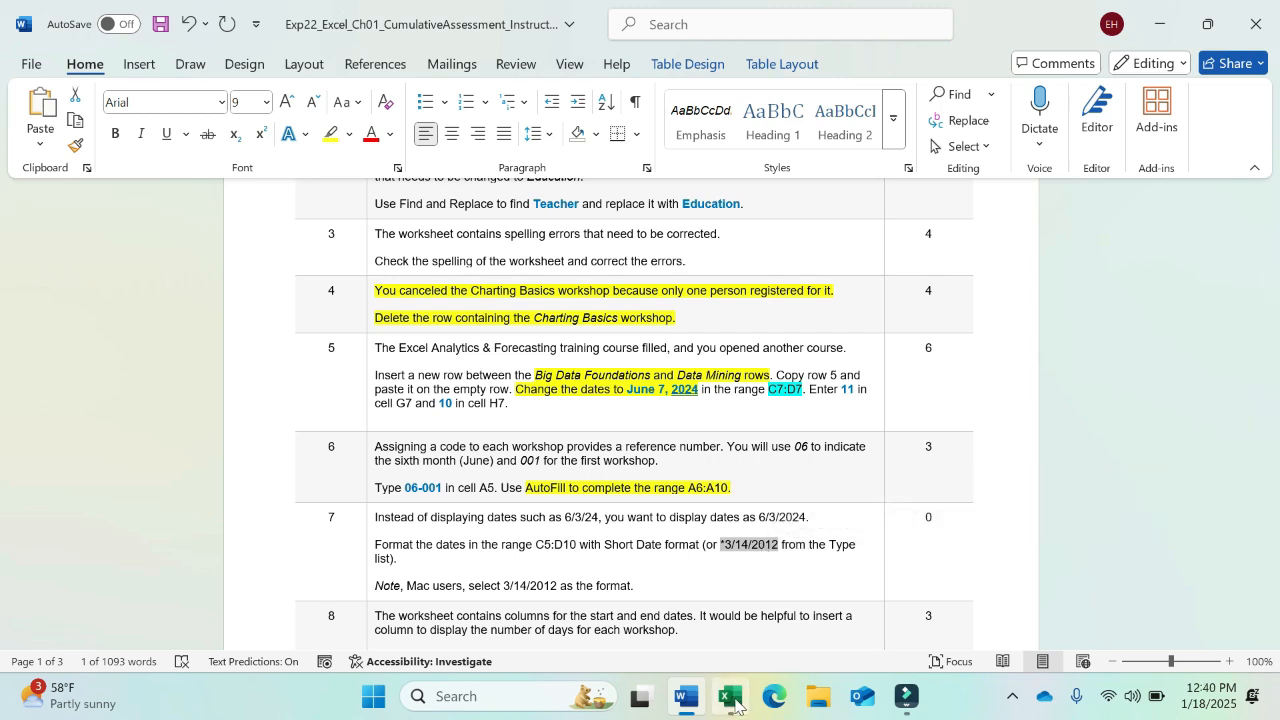
{"action": "left_click", "coordinate": [733, 700]}
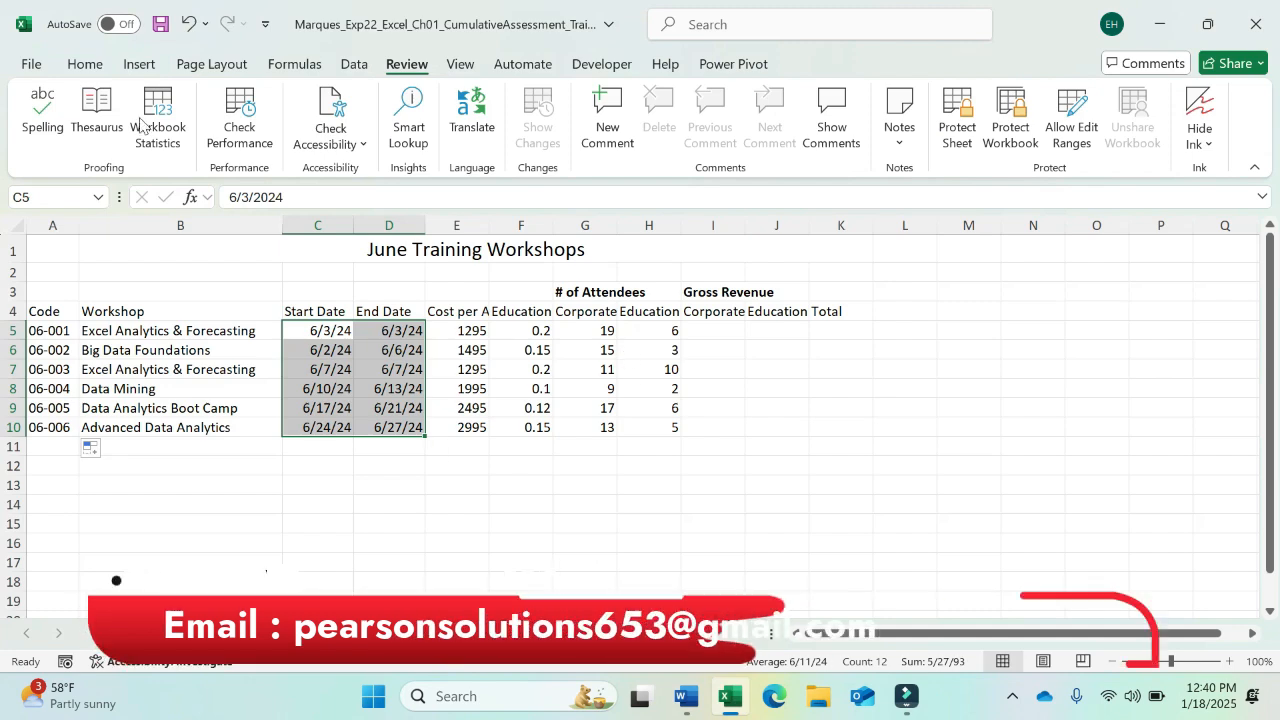
{"action": "left_click", "coordinate": [86, 64]}
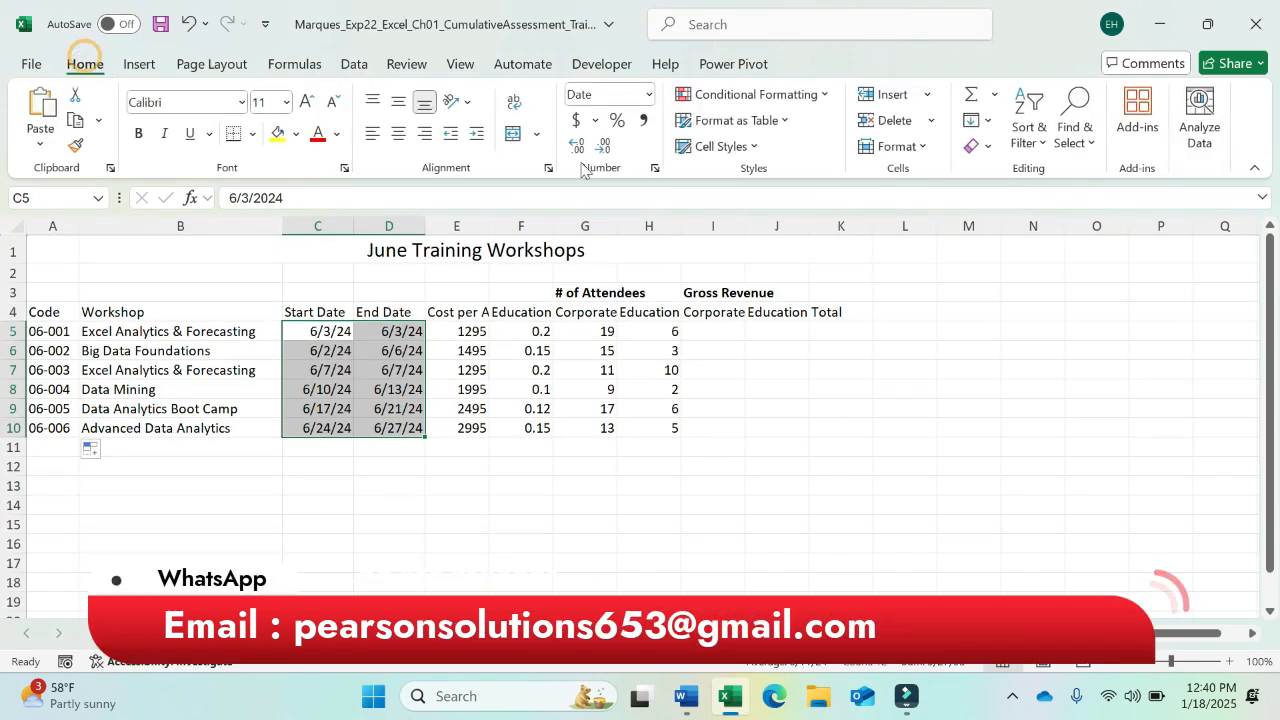
{"action": "left_click", "coordinate": [655, 169]}
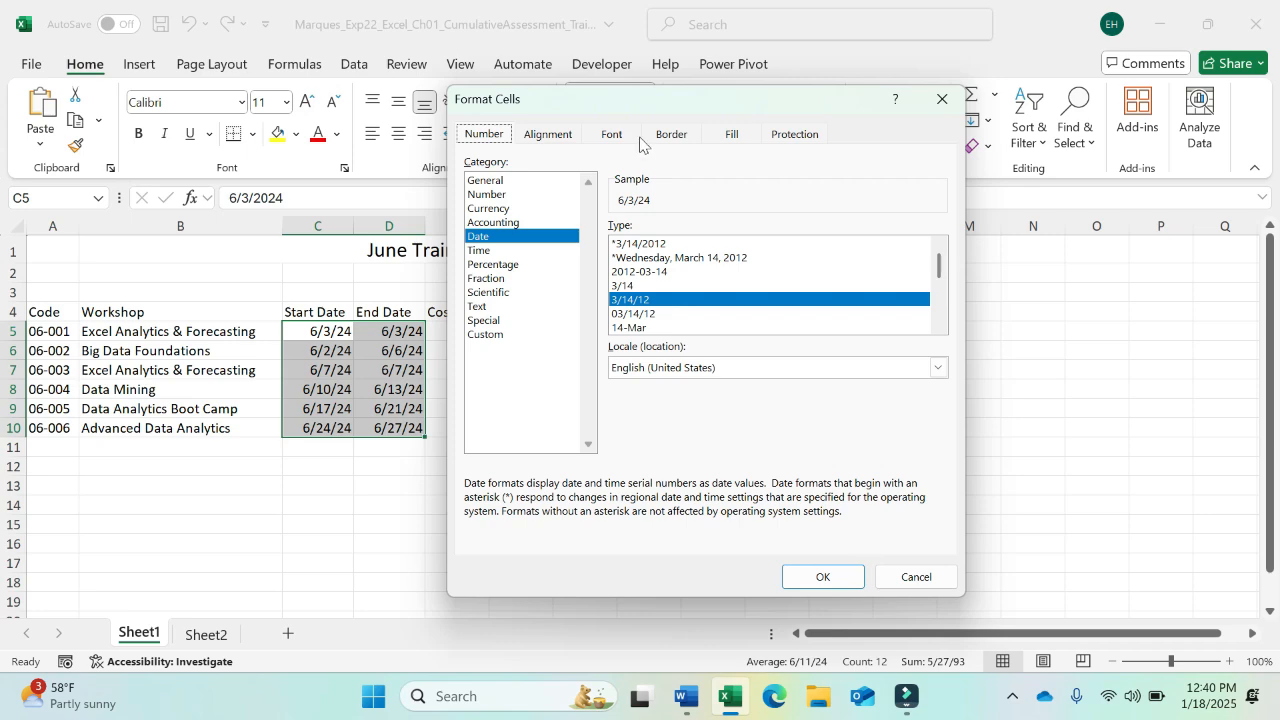
{"action": "mouse_move", "coordinate": [630, 117]}
{"action": "left_mouse_down"}
{"action": "mouse_move", "coordinate": [630, 330]}
{"action": "mouse_move", "coordinate": [619, 103]}
{"action": "left_mouse_up"}
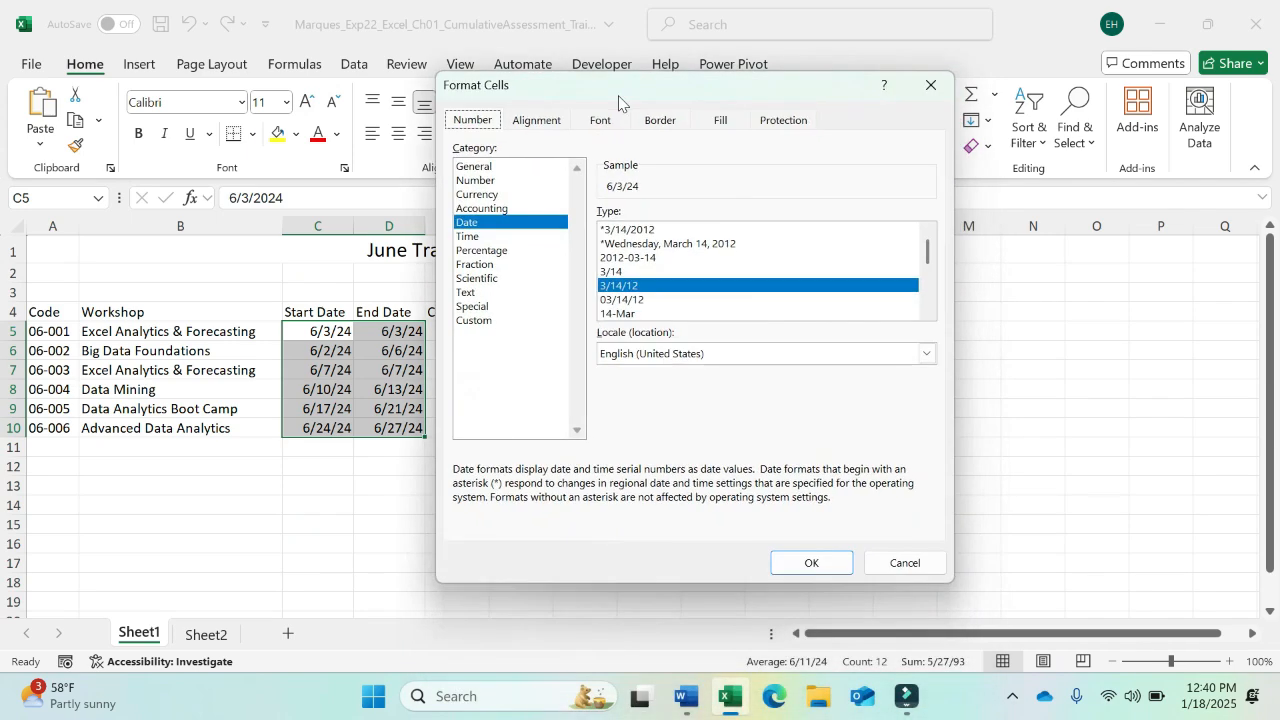
{"action": "left_click", "coordinate": [690, 700]}
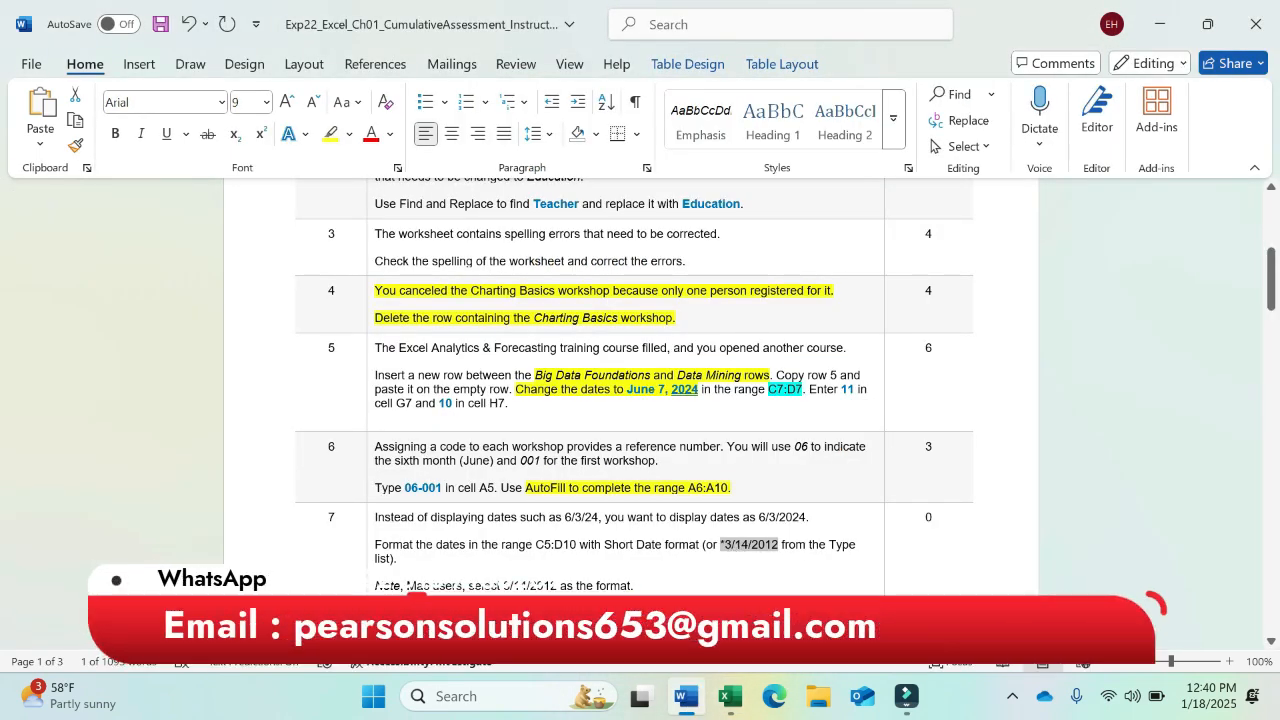
{"action": "left_click", "coordinate": [730, 696]}
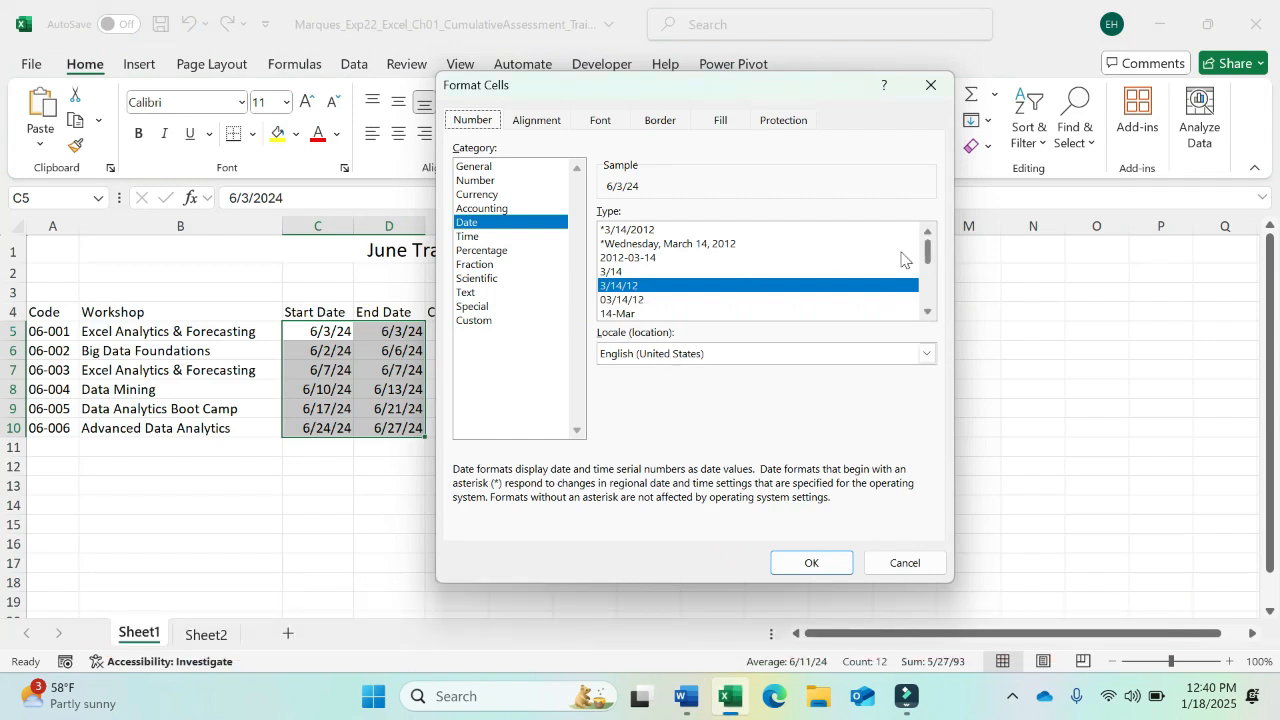
{"action": "left_click", "coordinate": [647, 232]}
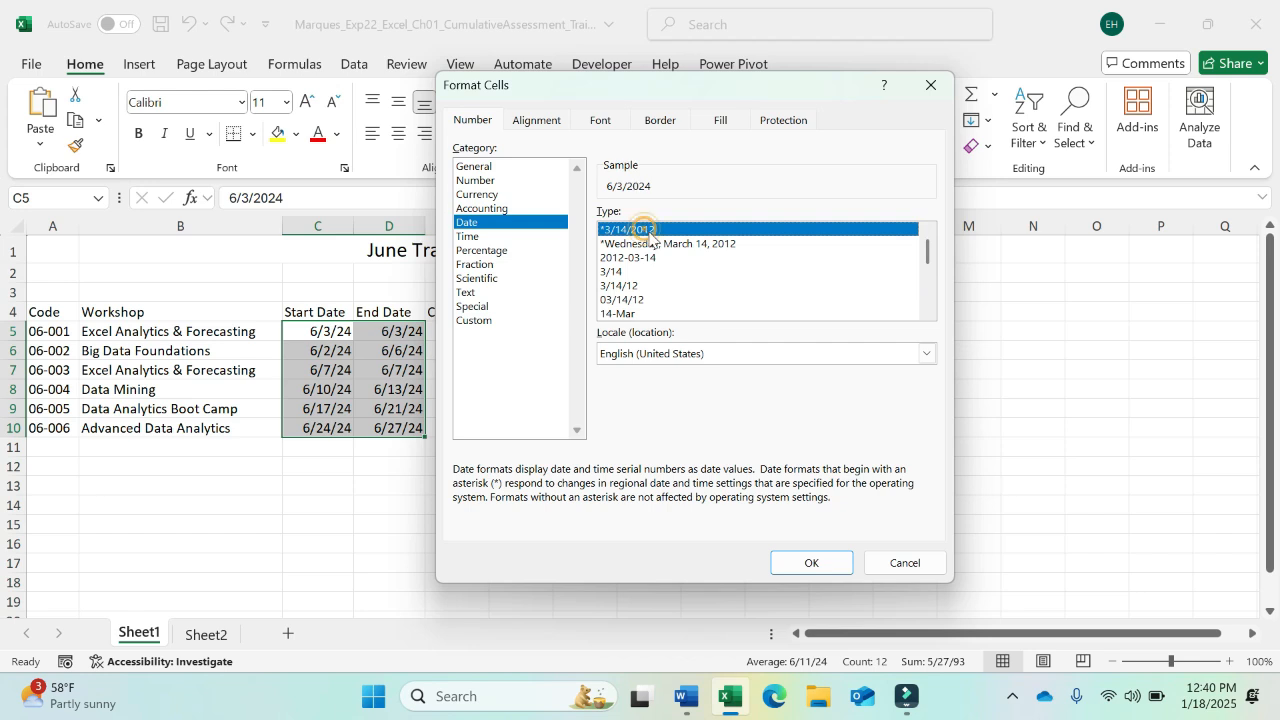
{"action": "left_click", "coordinate": [808, 563]}
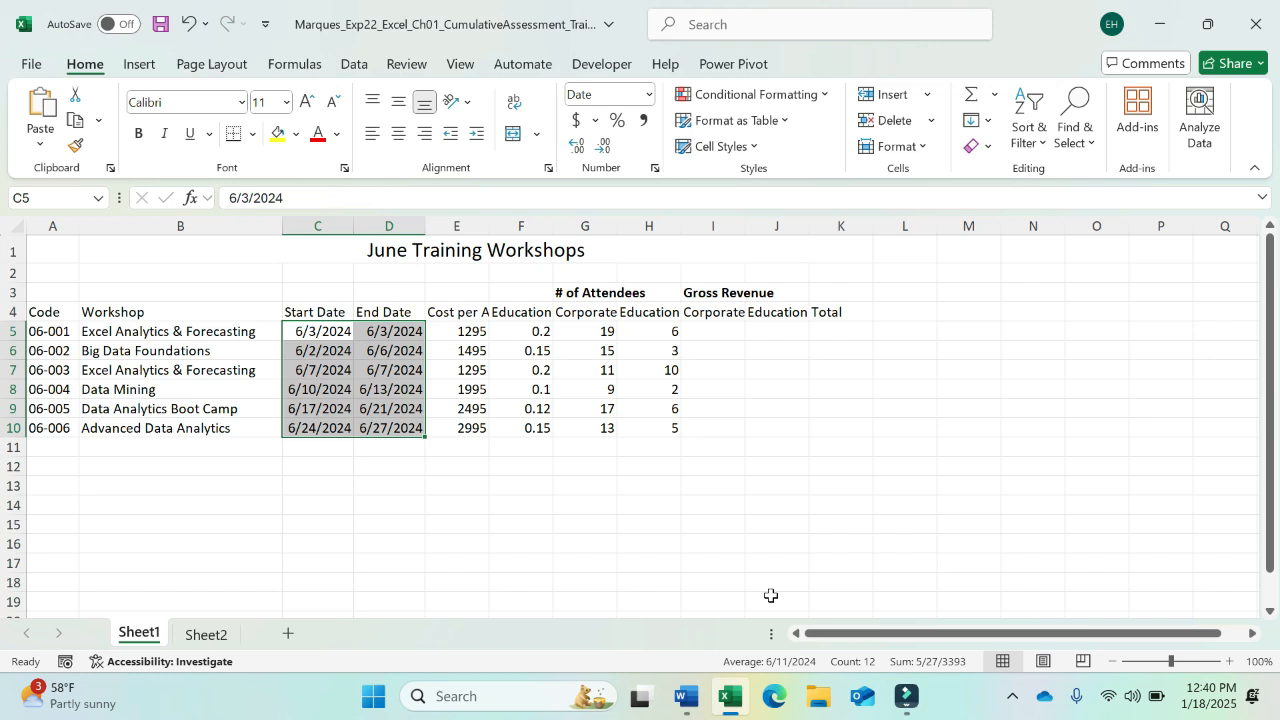
Switch to Word and highlight the first two paragraphs of instruction 7 in yellow, leaving out the Mac note
{"action": "left_click", "coordinate": [685, 697]}
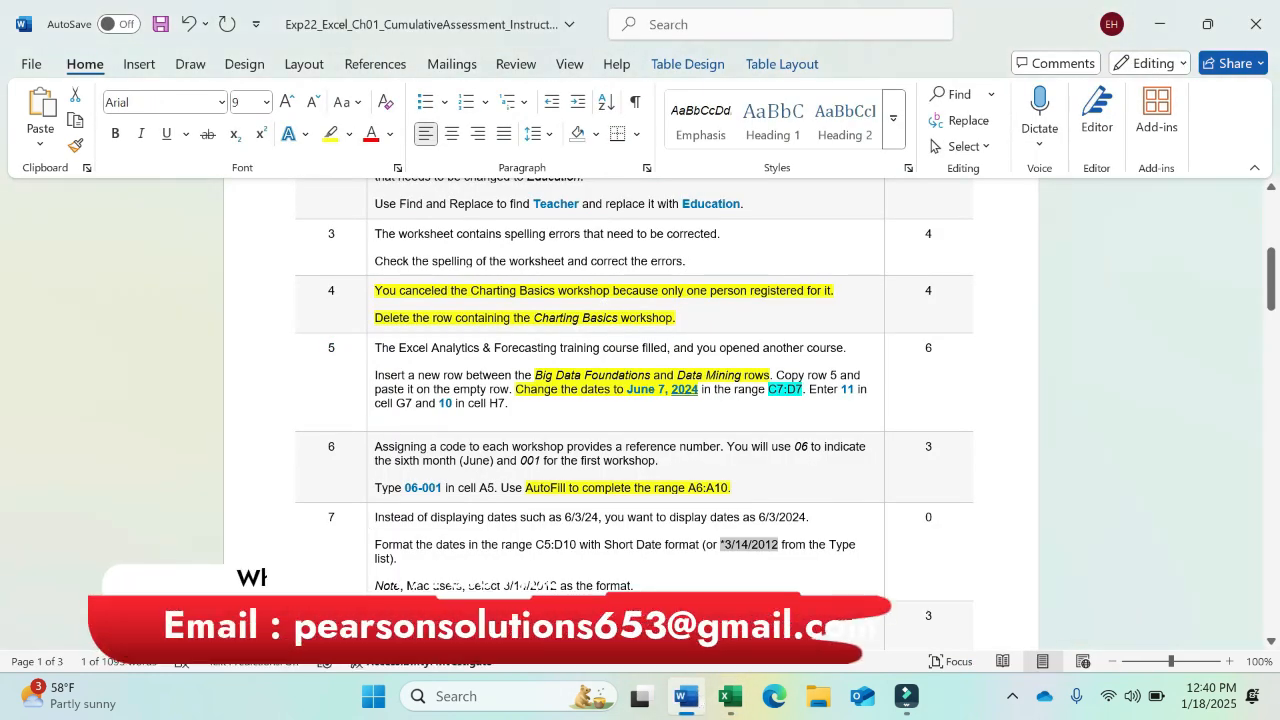
{"action": "left_click_drag", "start_coordinate": [375, 517], "coordinate": [397, 558]}
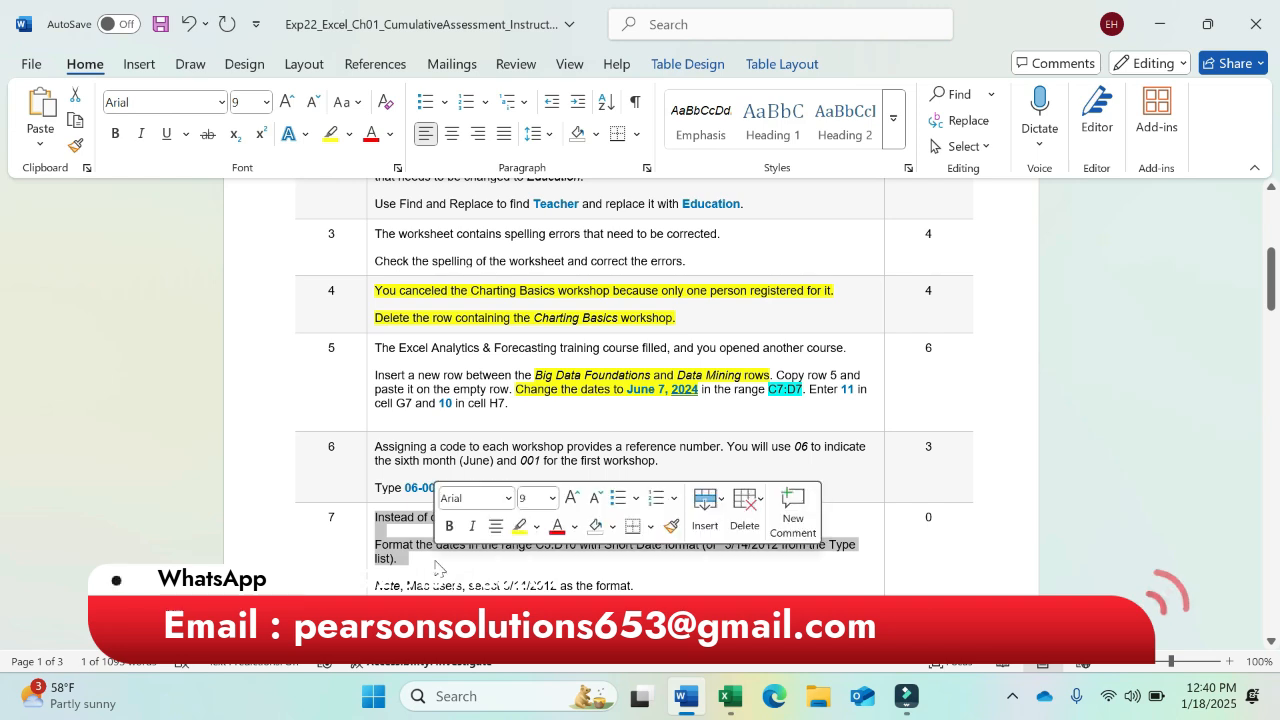
{"action": "left_click", "coordinate": [516, 533]}
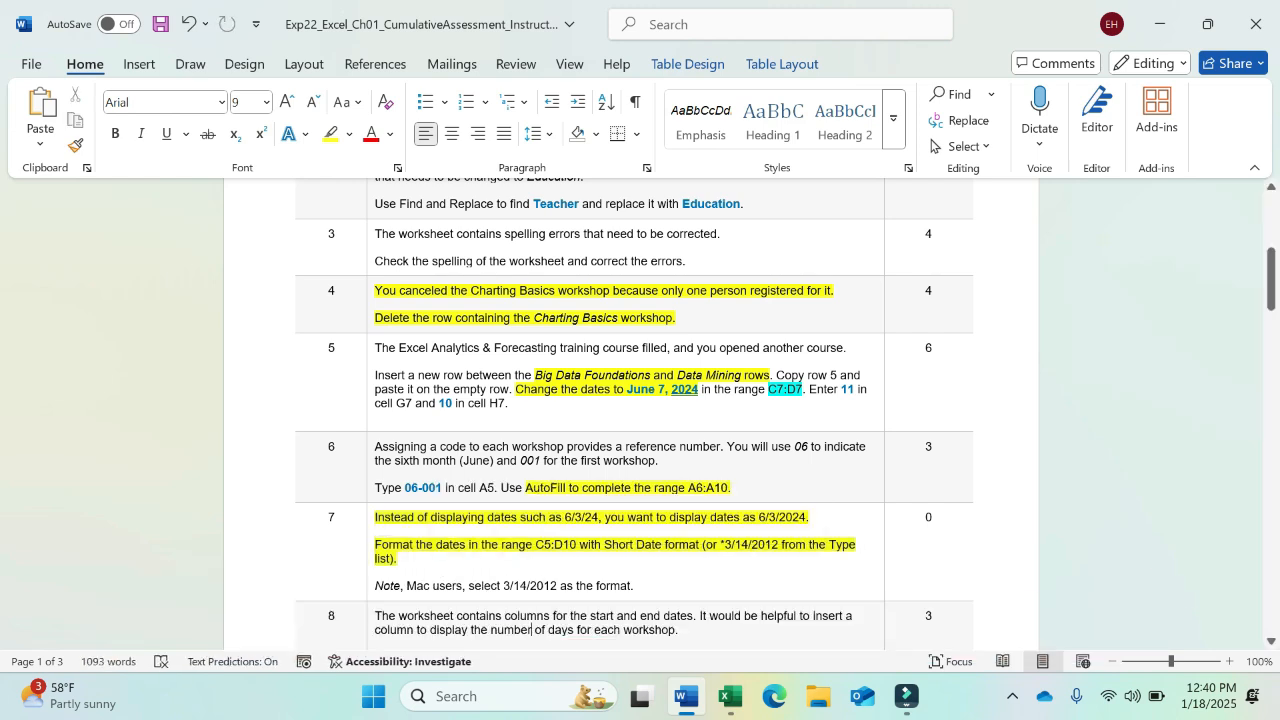
Read instruction 8 and highlight "Insert a column to the right of the End Date column." in yellow
{"action": "scroll", "coordinate": [533, 630], "scroll_direction": "down", "scroll_amount": 8}
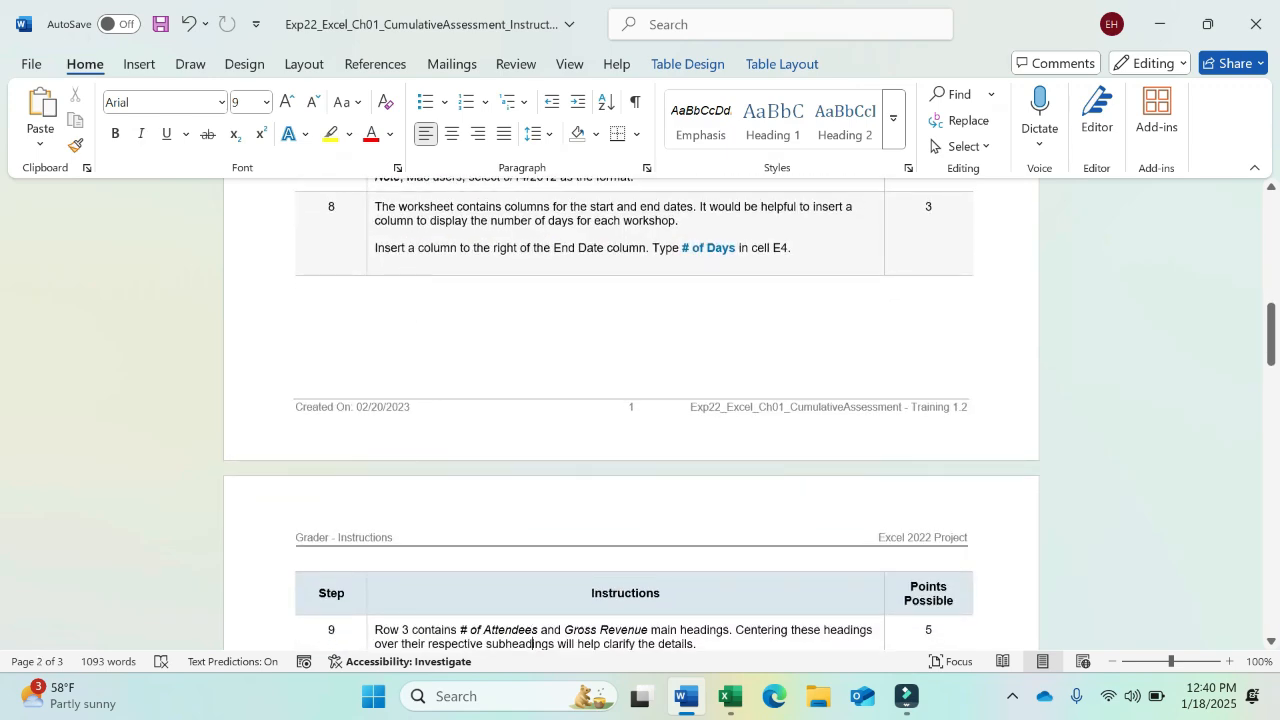
{"action": "left_click_drag", "start_coordinate": [373, 207], "coordinate": [697, 207]}
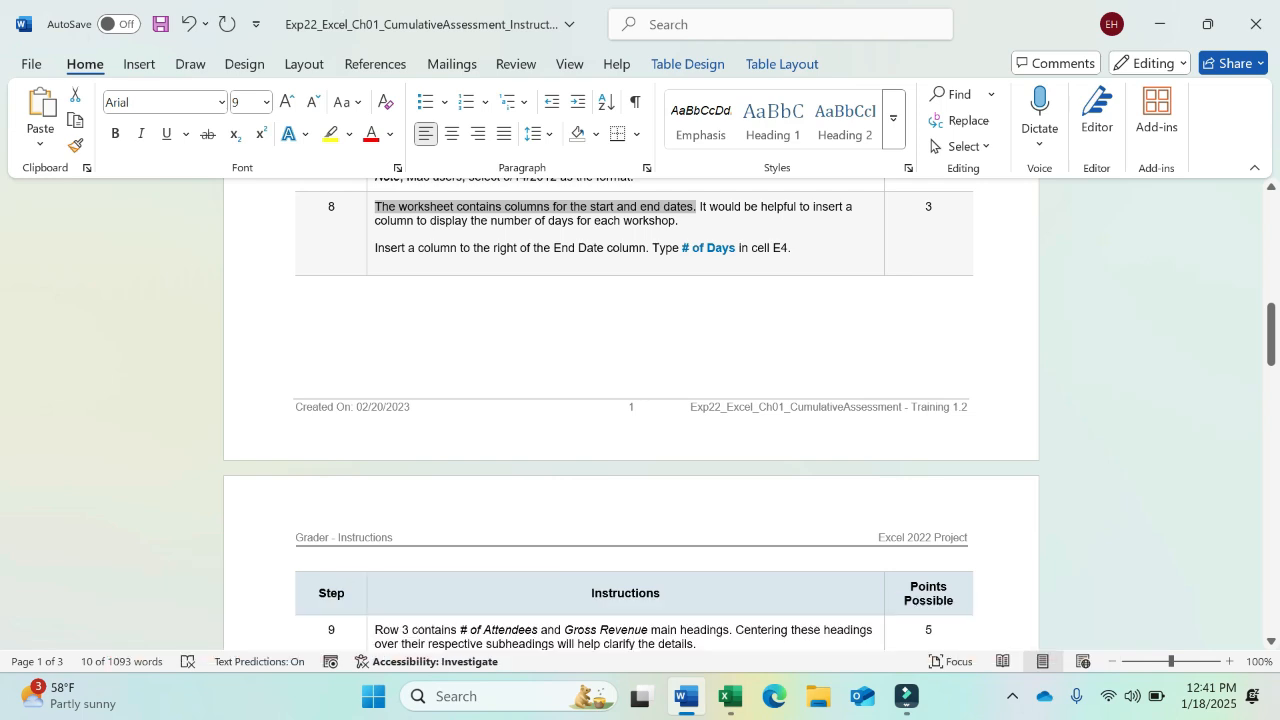
{"action": "left_click_drag", "start_coordinate": [376, 247], "coordinate": [646, 248]}
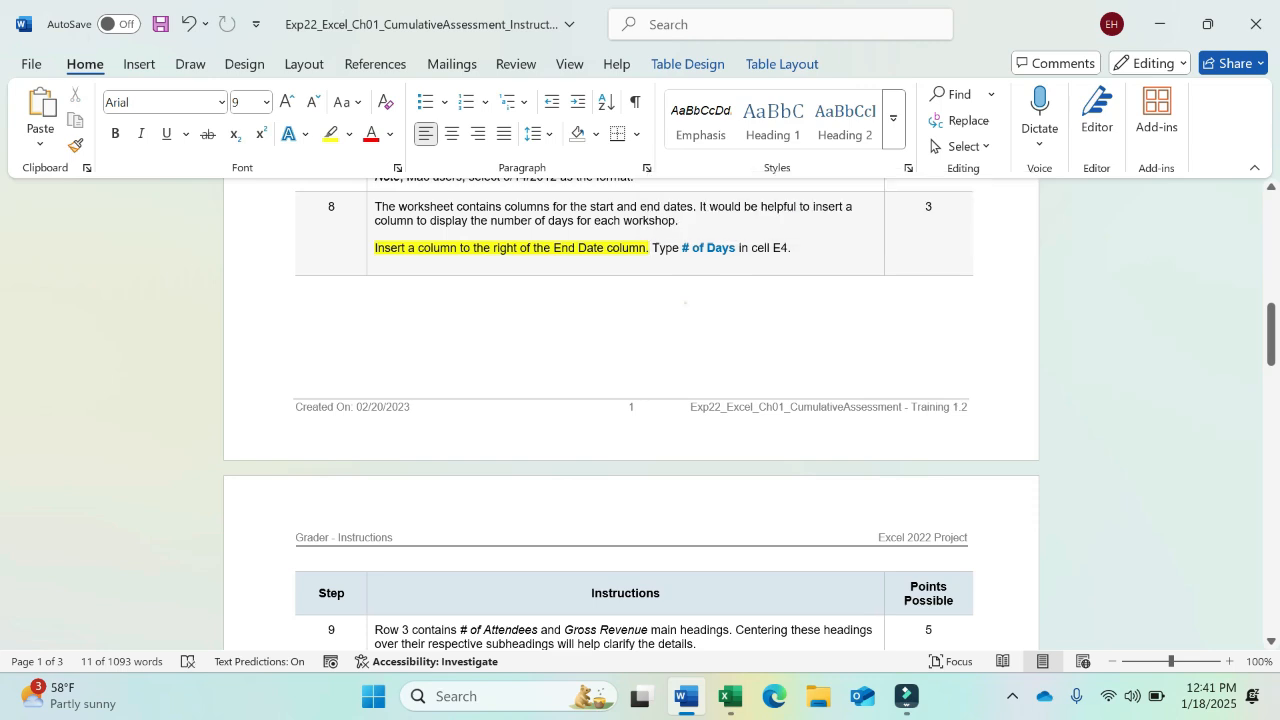
{"action": "left_click", "coordinate": [686, 302]}
Switch to Excel and insert a blank column to the right of the End Date column on Sheet1
{"action": "left_click", "coordinate": [734, 698]}
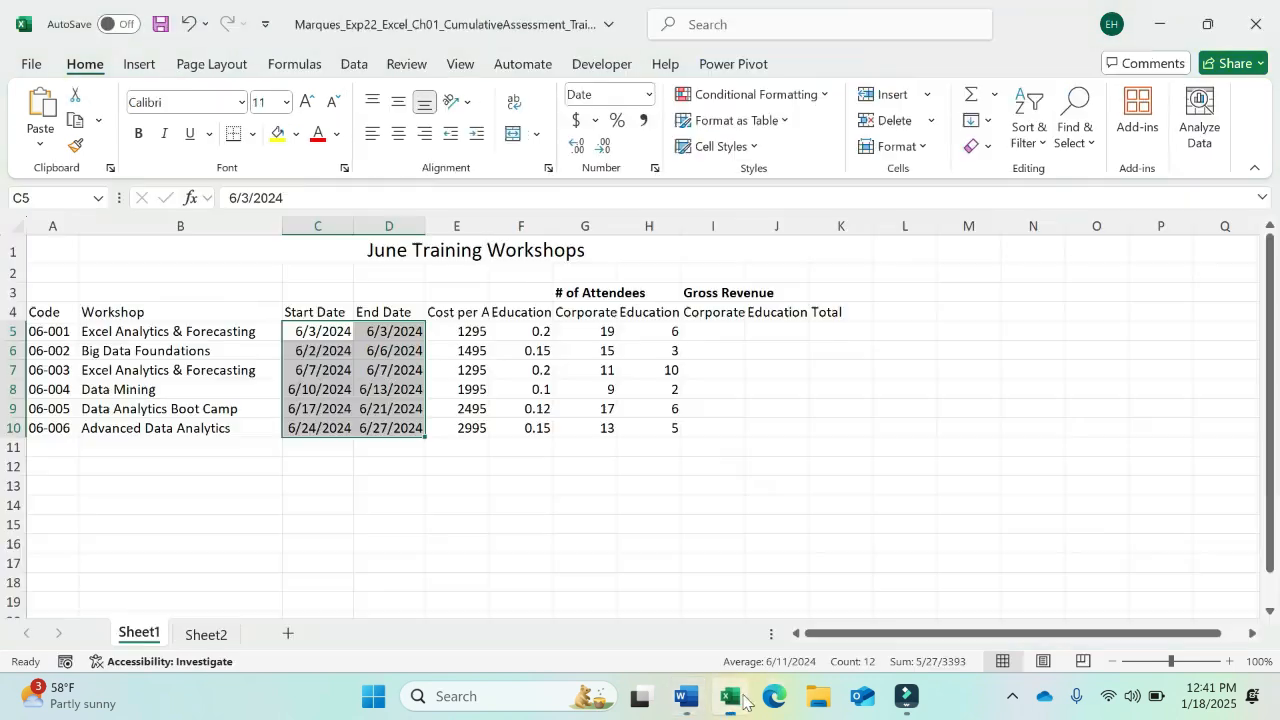
{"action": "type", "text": "6/3/2024\t6/3/2024 6/2/2024\t6/6/2024 6/7/2024\t6/7/2024 6/10/2024\t6/13/2024 6/17/2024\t6/21/2024 6/24/2024\t6/27/2024"}
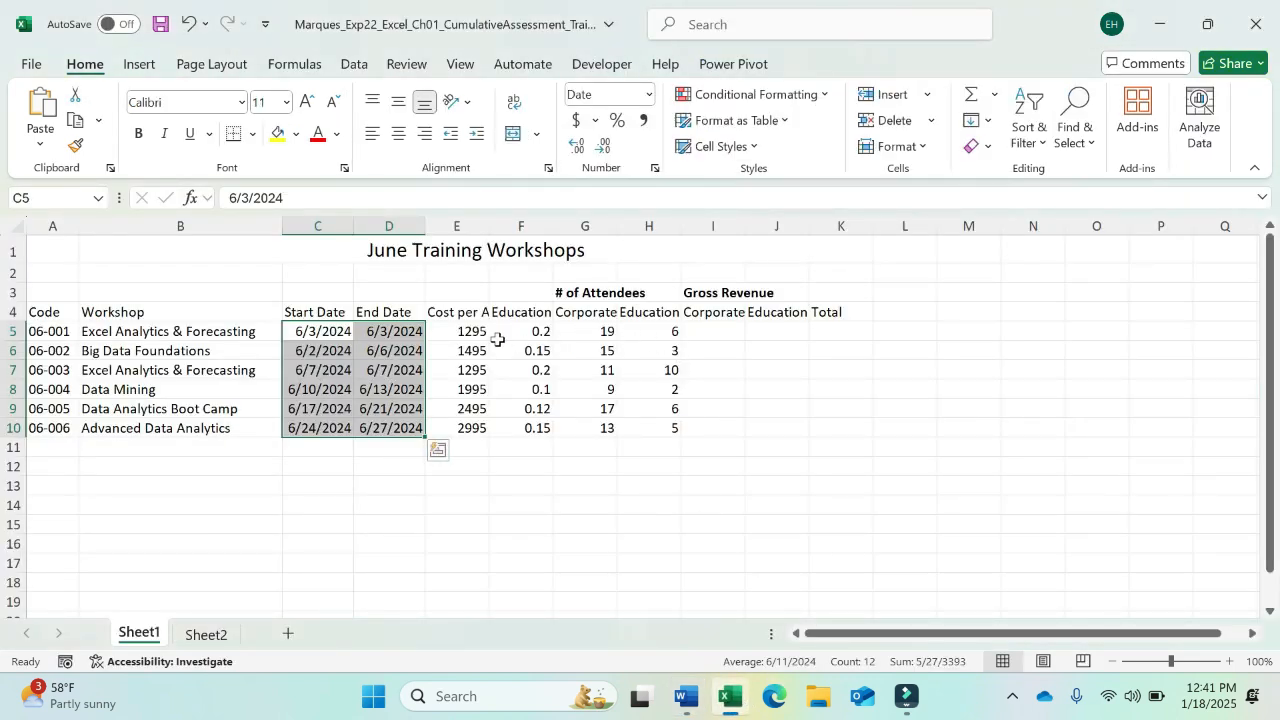
{"action": "left_click", "coordinate": [400, 315]}
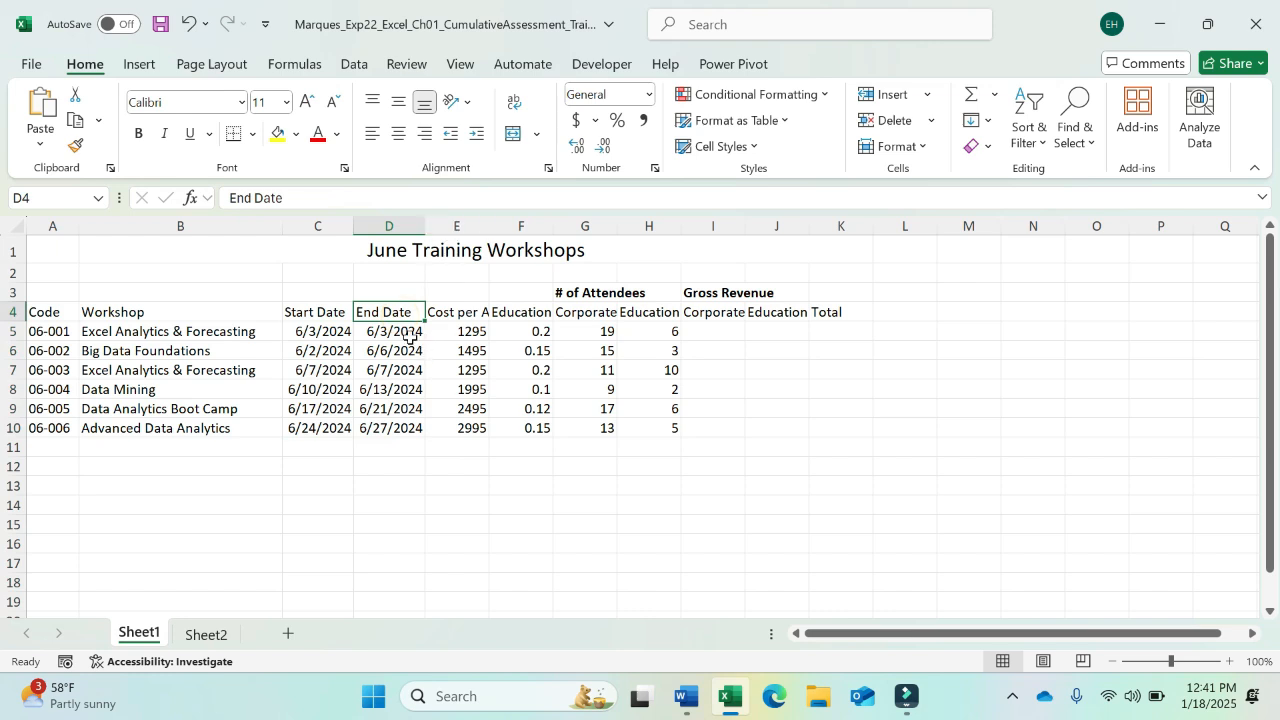
{"action": "left_click", "coordinate": [452, 227]}
{"action": "right_click", "coordinate": [452, 227]}
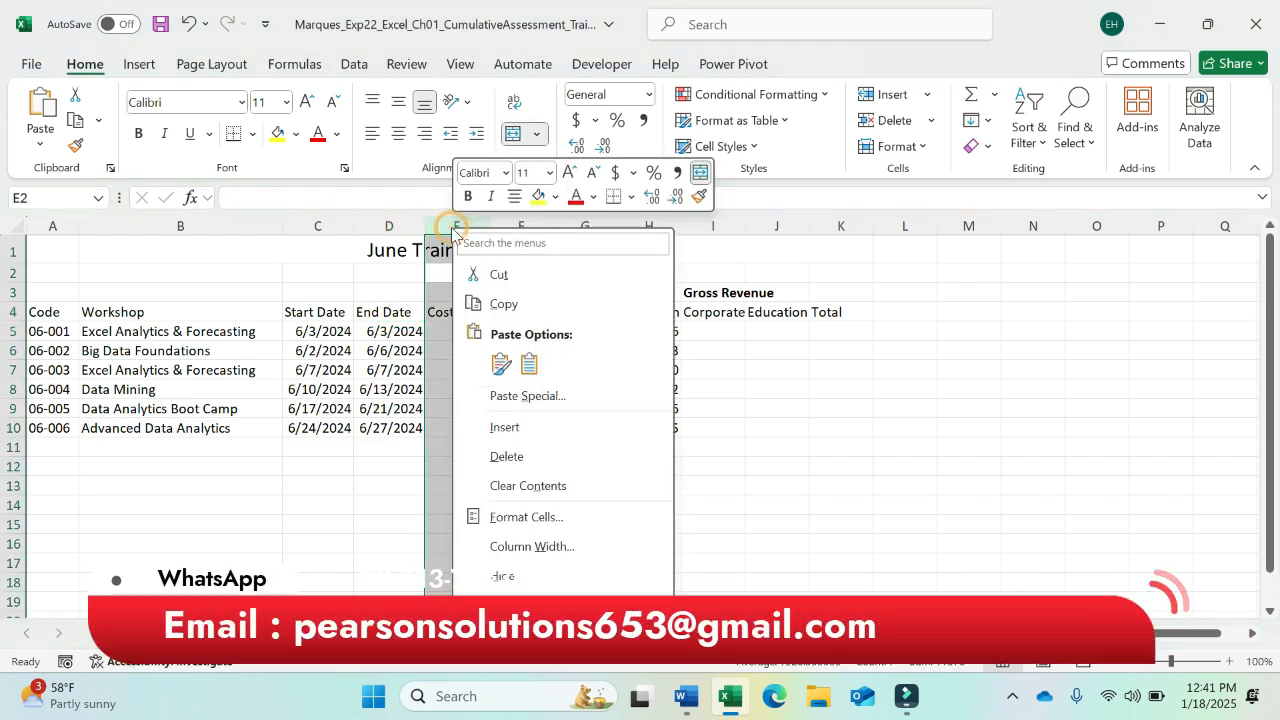
{"action": "left_click", "coordinate": [519, 432]}
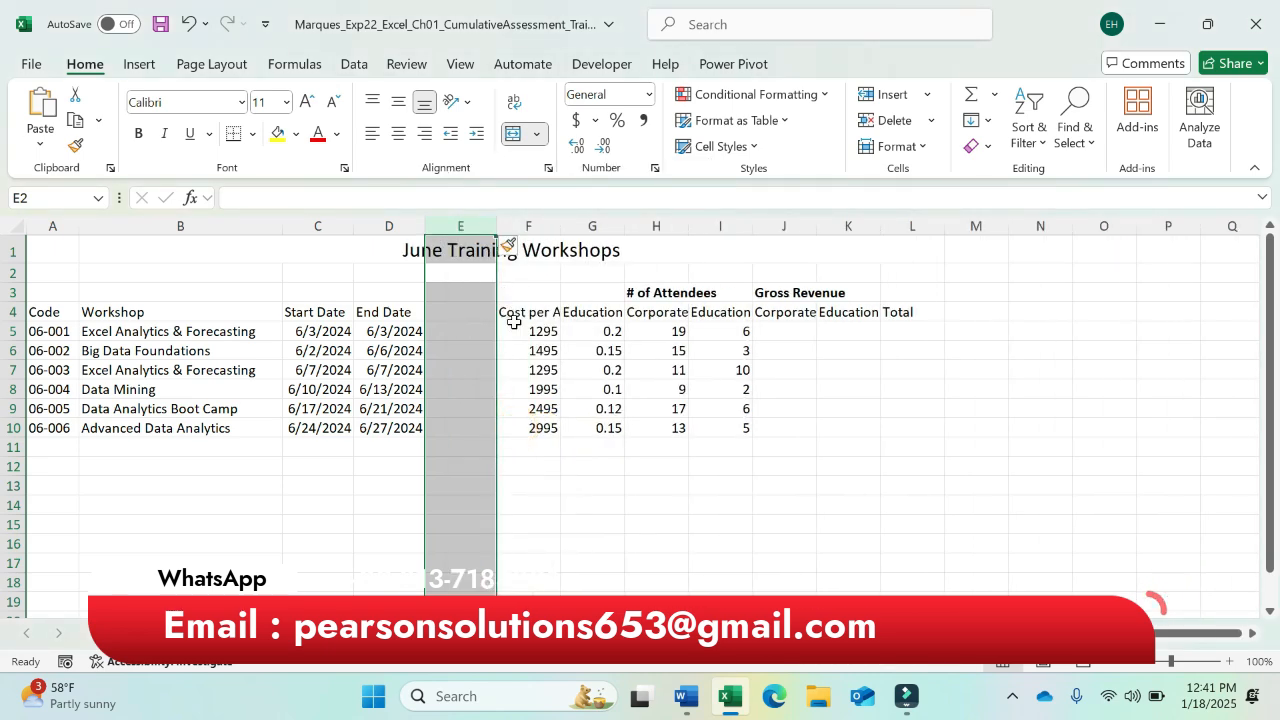
Copy the heading text "# of Days" from instruction 8 in Word and enter it in cell E4 in Excel
{"action": "left_click", "coordinate": [685, 697]}
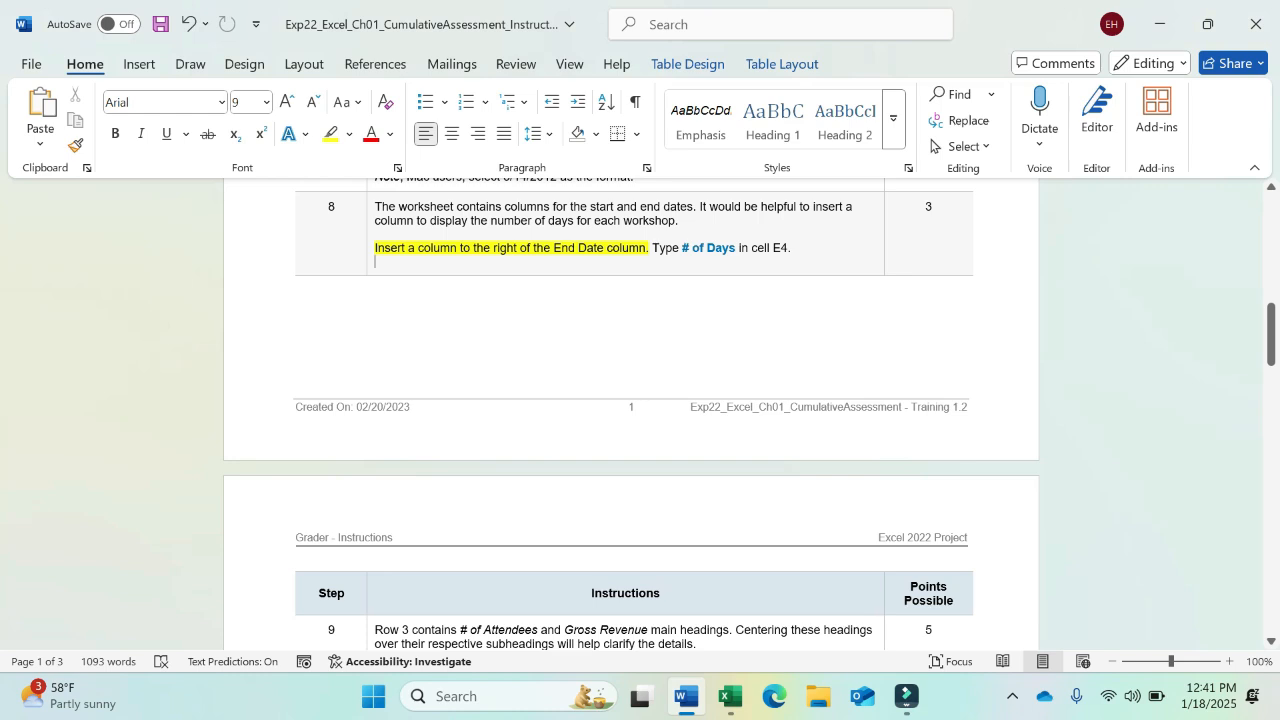
{"action": "left_click_drag", "start_coordinate": [682, 248], "coordinate": [735, 258]}
{"action": "key", "text": "ctrl+c"}
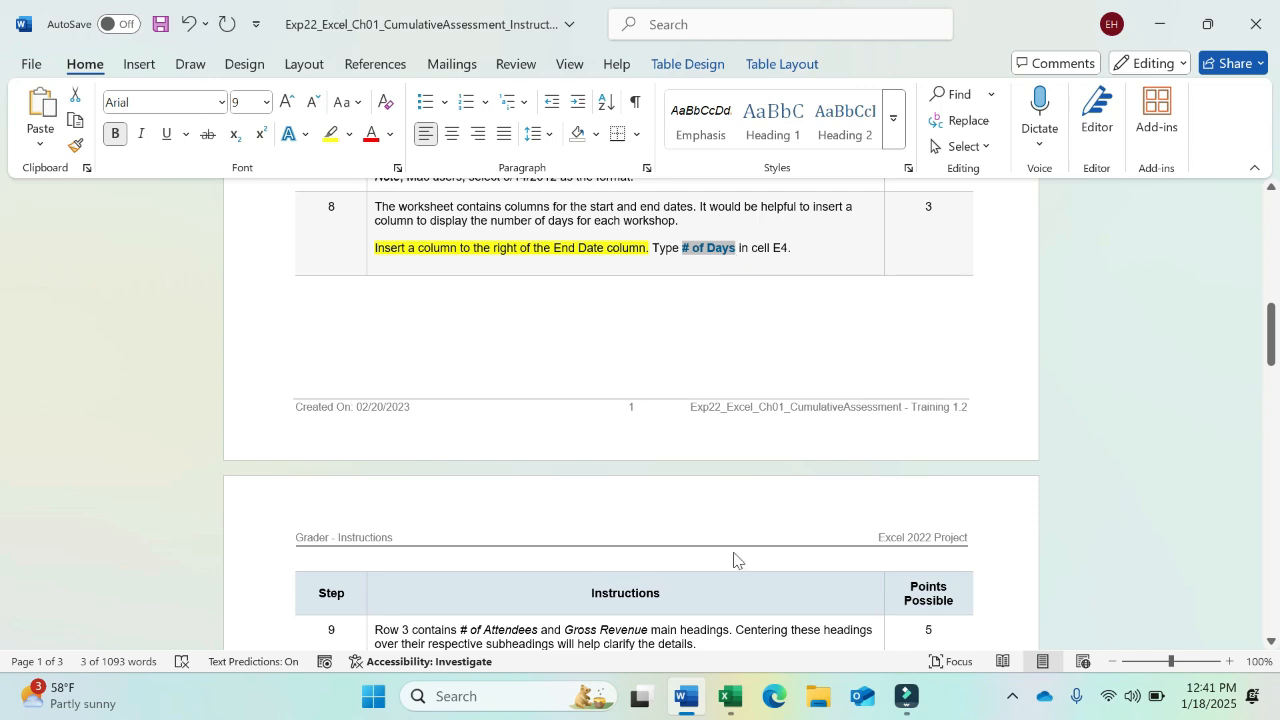
{"action": "left_click", "coordinate": [731, 697]}
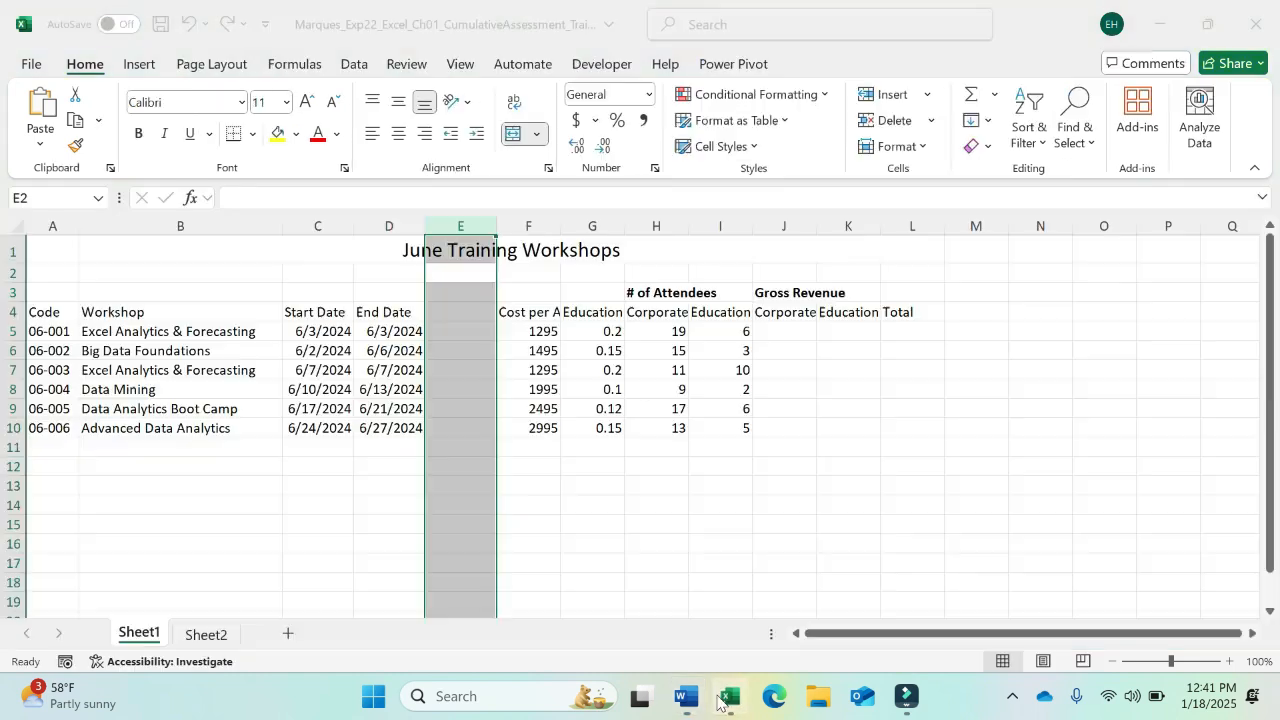
{"action": "left_click", "coordinate": [465, 313]}
{"action": "left_click", "coordinate": [323, 198]}
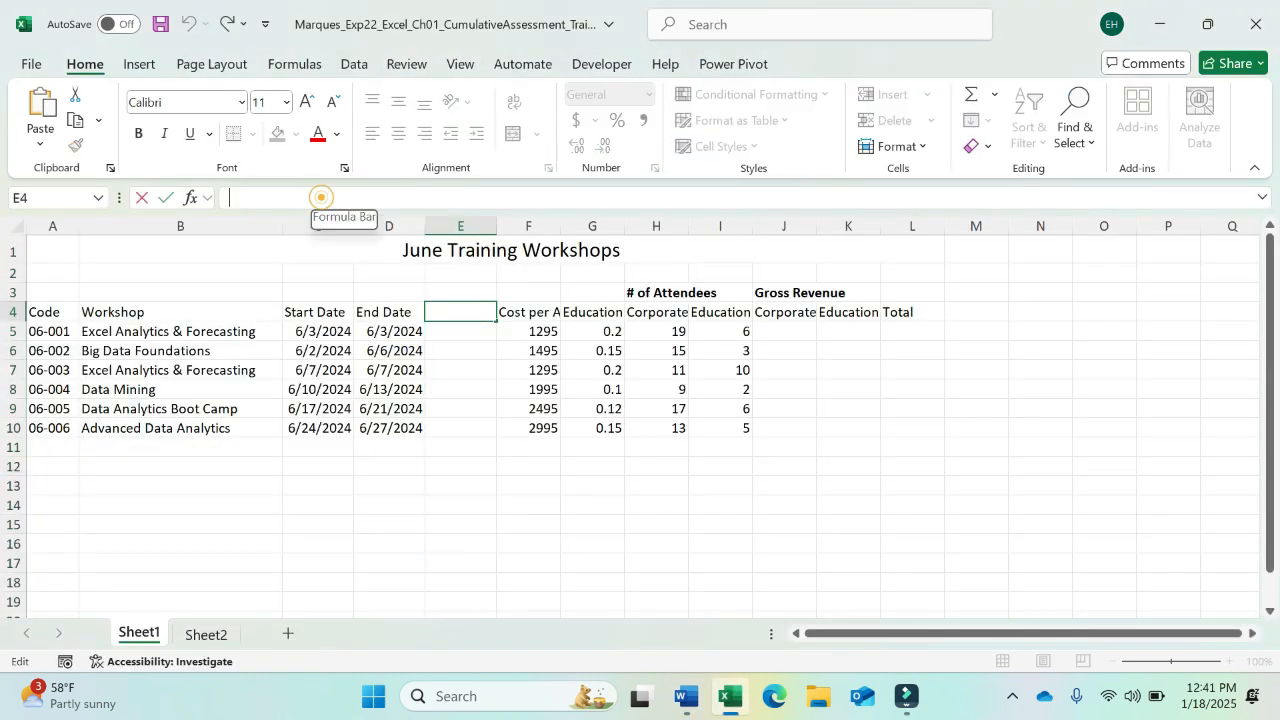
{"action": "key", "text": "ctrl+v"}
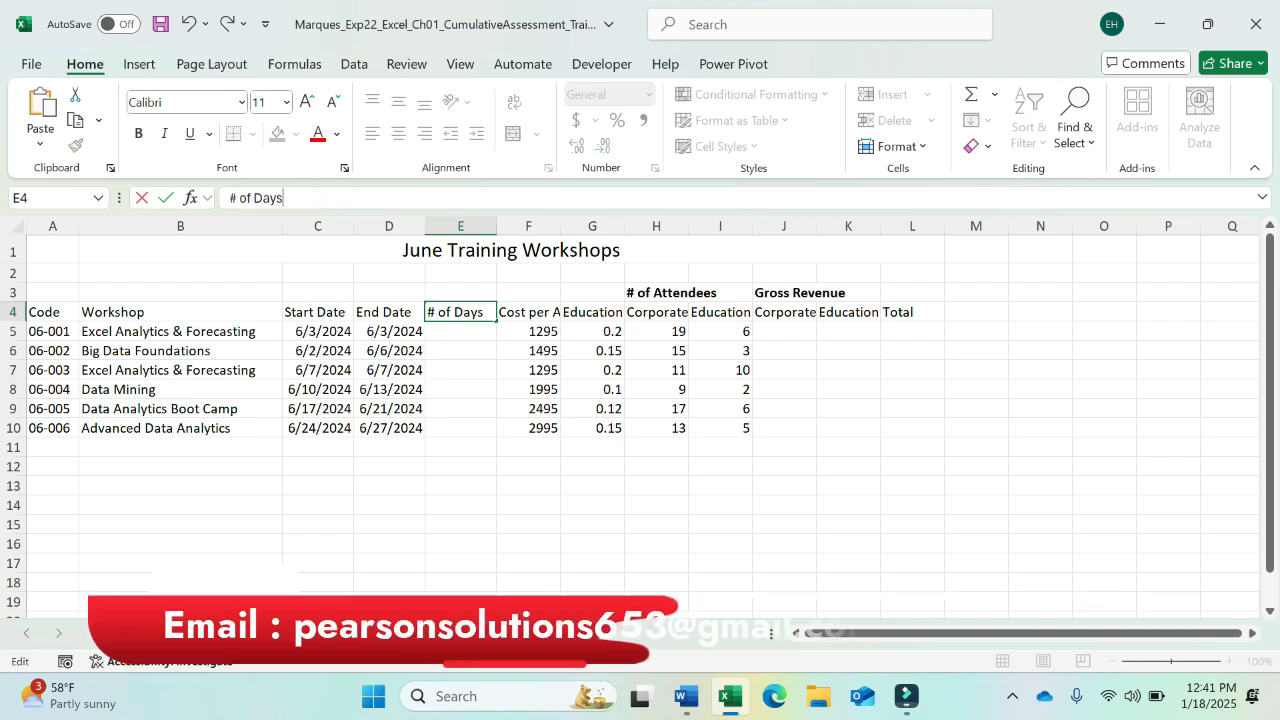
{"action": "key", "text": "Return"}
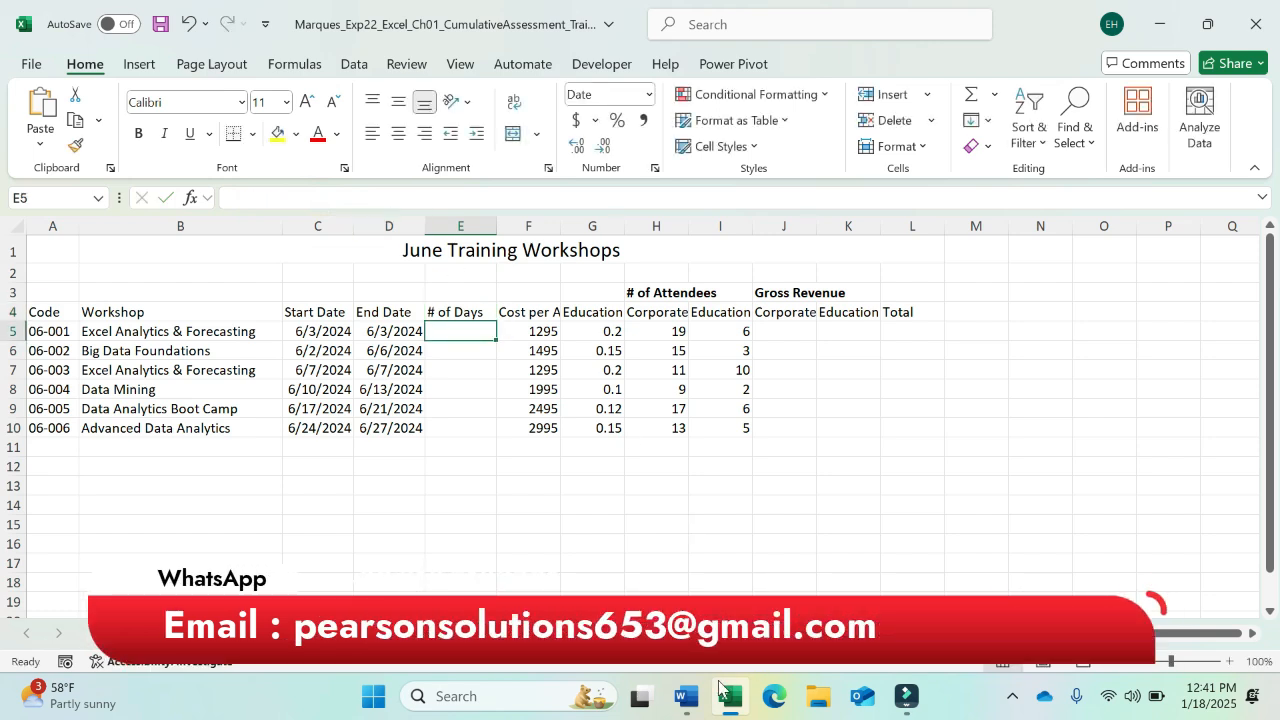
Switch to Word and highlight both paragraphs of instruction 8 in yellow
{"action": "left_click", "coordinate": [686, 696]}
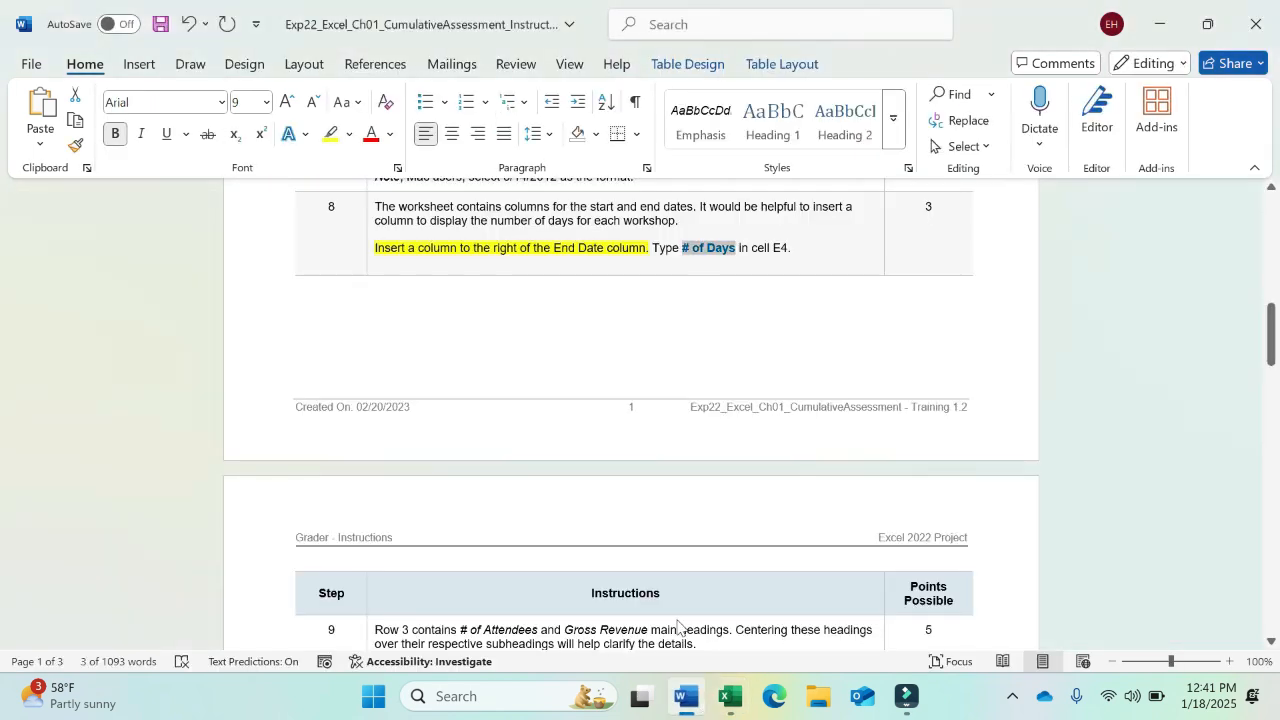
{"action": "left_click", "coordinate": [699, 251]}
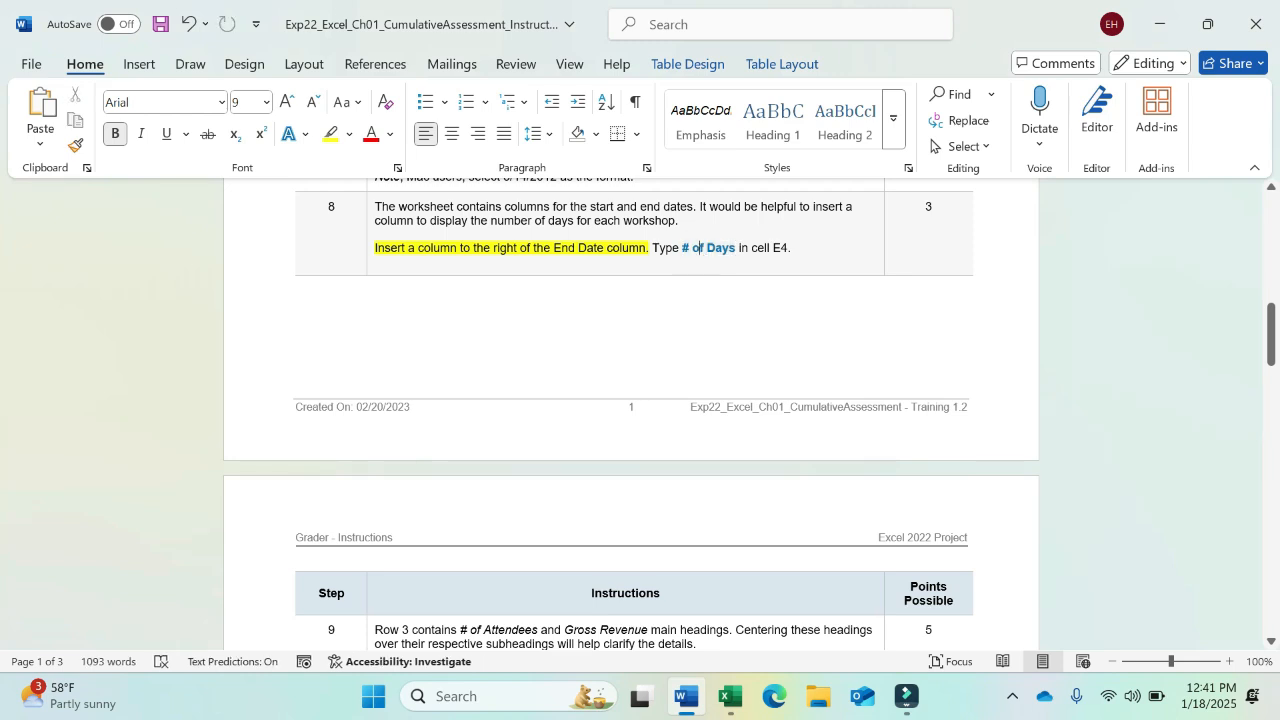
{"action": "left_click_drag", "start_coordinate": [795, 250], "coordinate": [374, 206]}
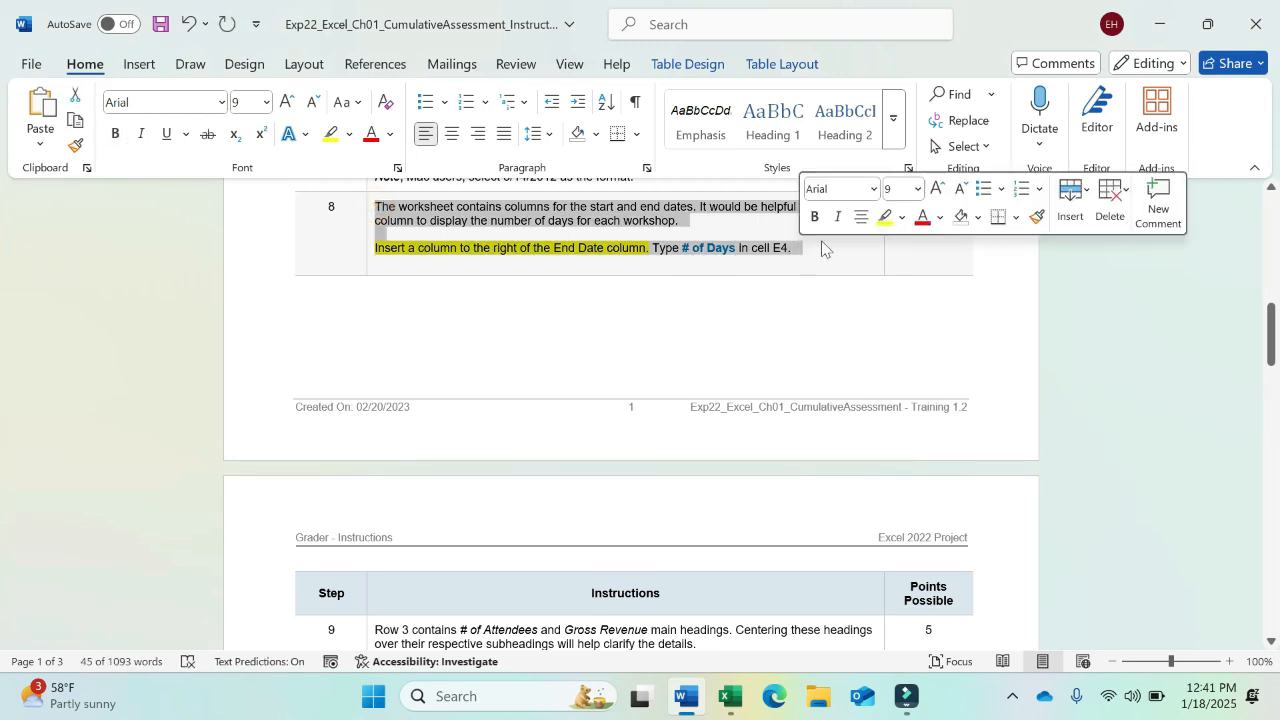
{"action": "left_click", "coordinate": [901, 218]}
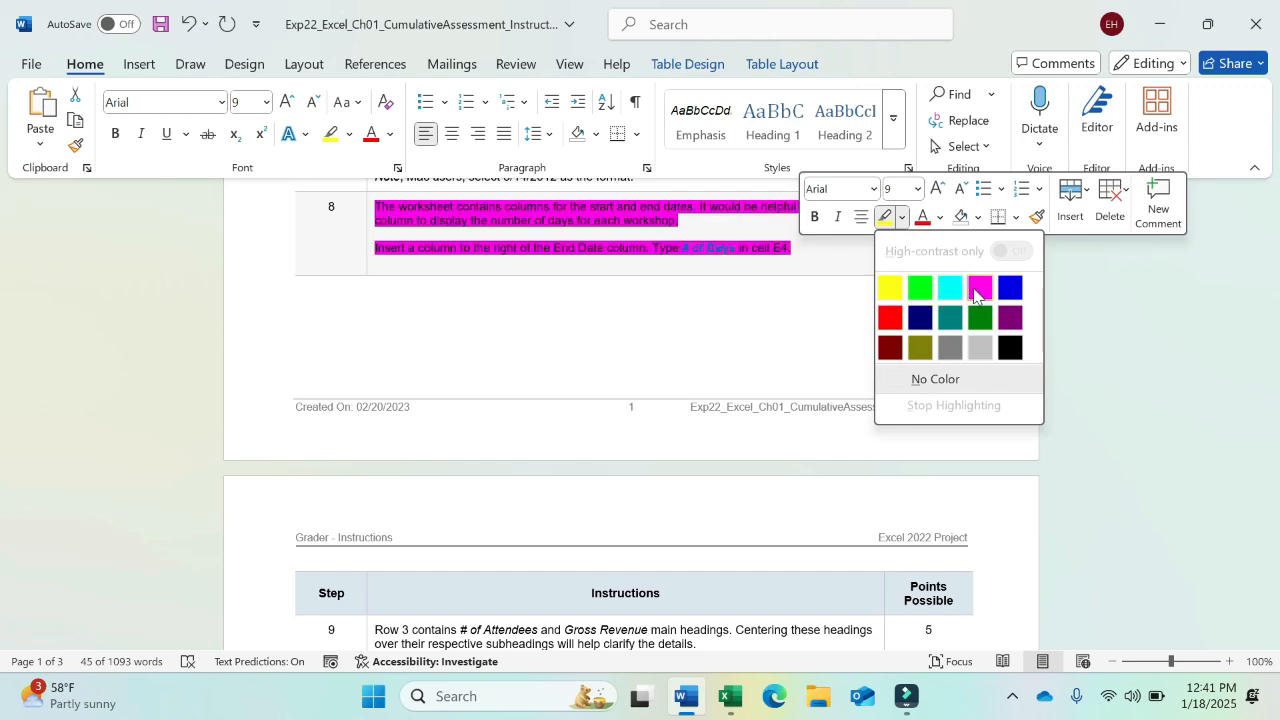
{"action": "left_click", "coordinate": [889, 288]}
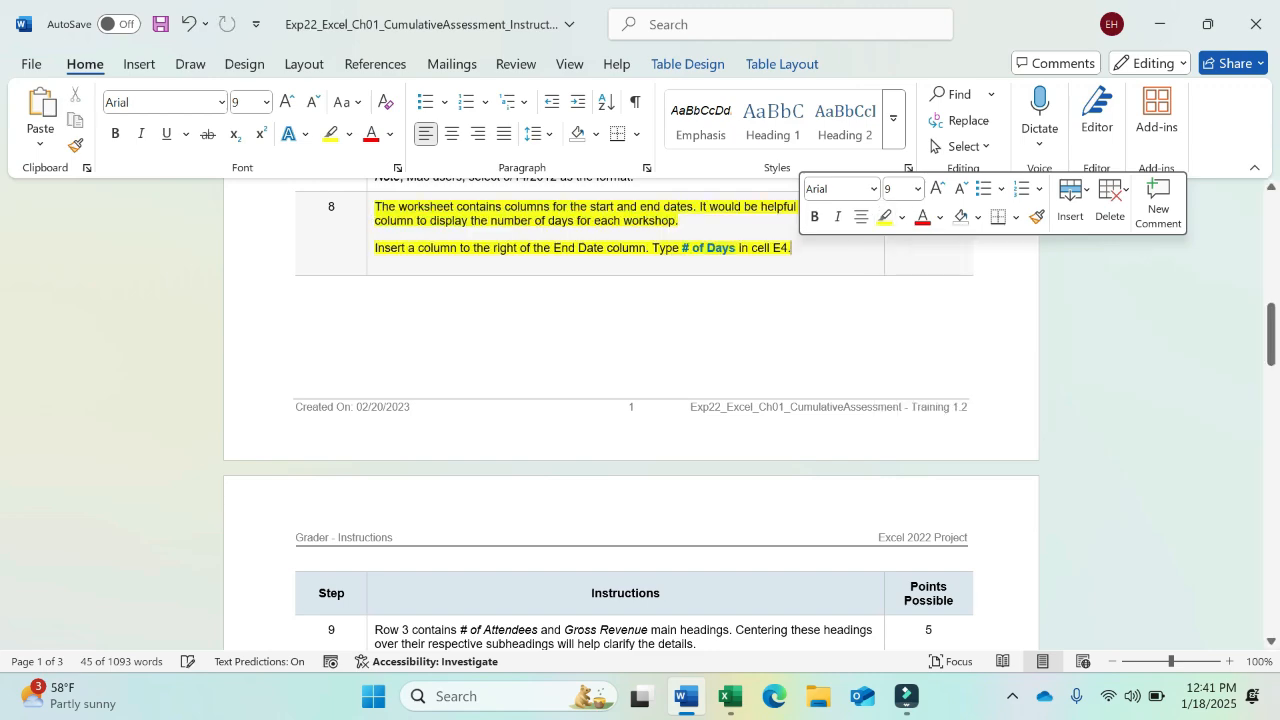
{"action": "left_click", "coordinate": [723, 249]}
Read instruction 9 about centering the main headings, and examine row 3 of Sheet1 in Excel against it
{"action": "left_click_drag", "start_coordinate": [1272, 342], "coordinate": [1272, 398]}
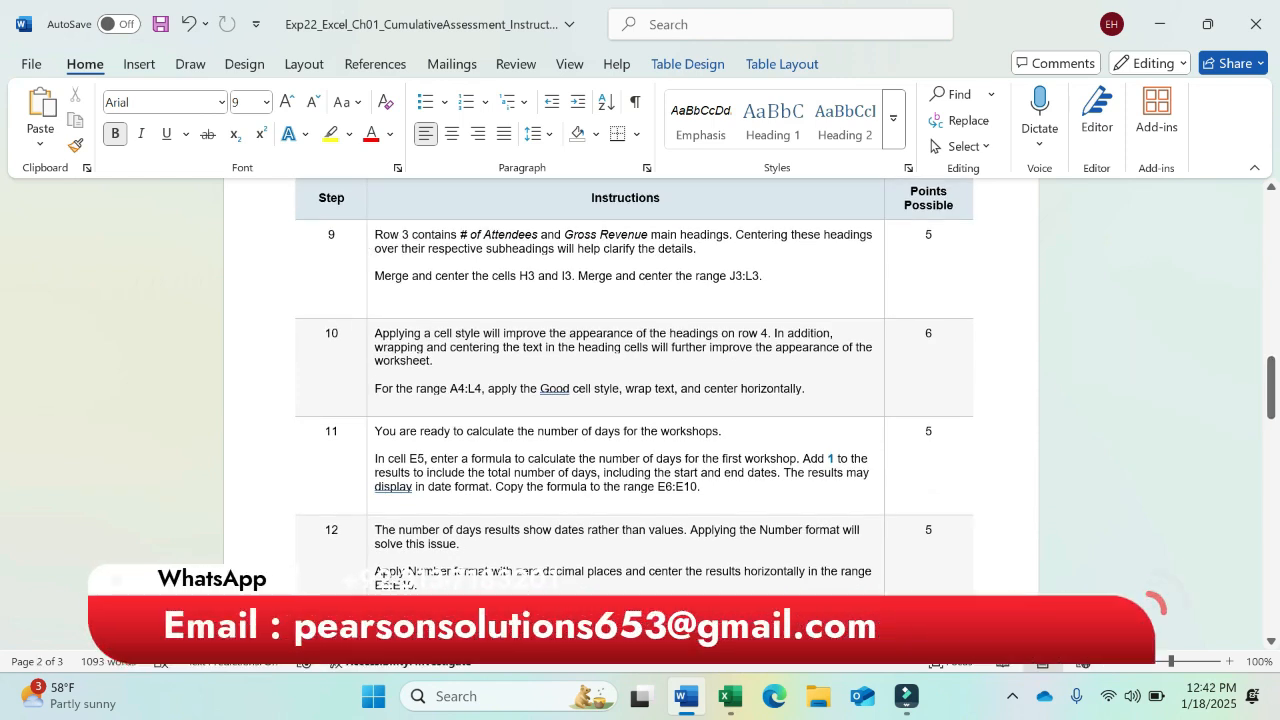
{"action": "left_click_drag", "start_coordinate": [376, 237], "coordinate": [519, 240]}
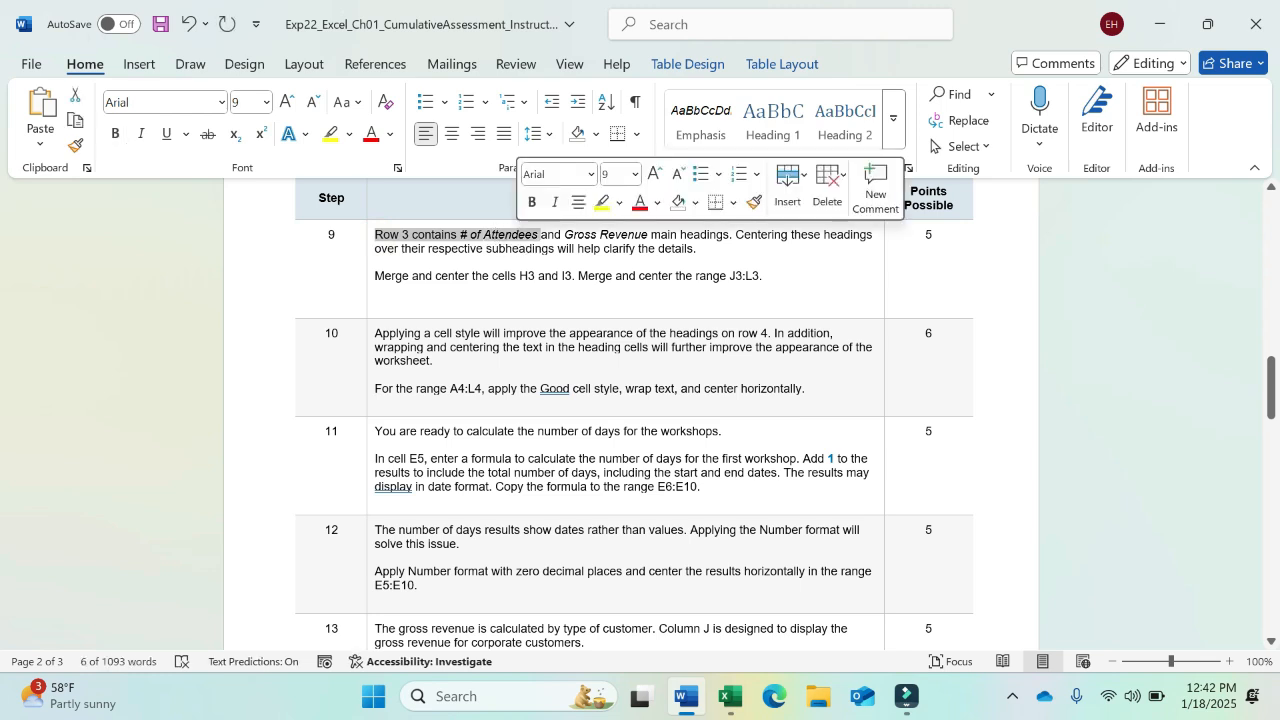
{"action": "left_click", "coordinate": [730, 697]}
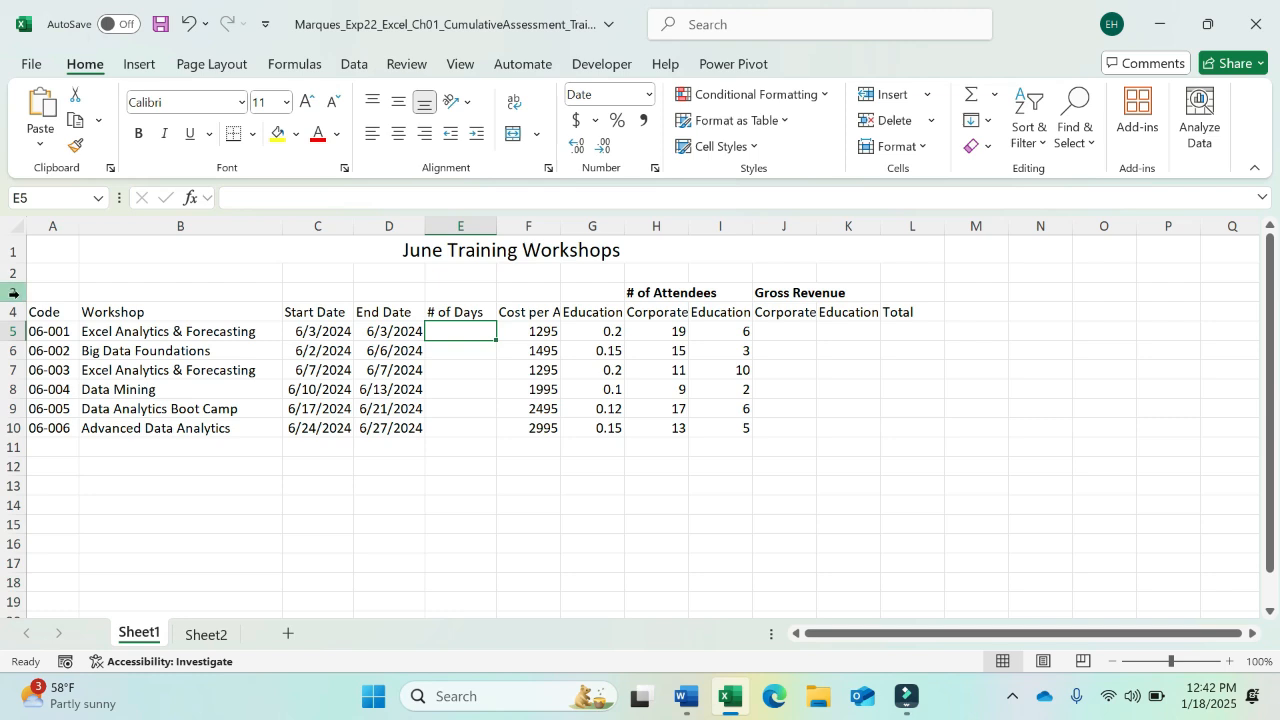
{"action": "left_click", "coordinate": [13, 293]}
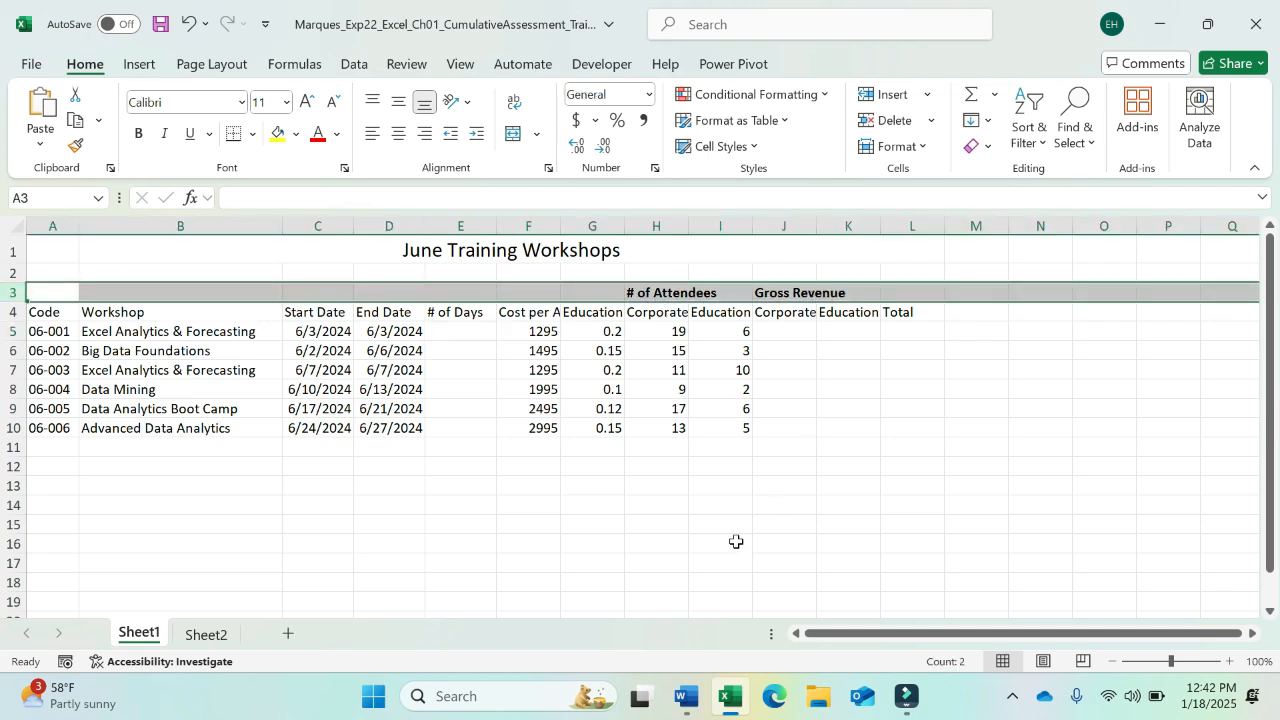
{"action": "left_click", "coordinate": [699, 694]}
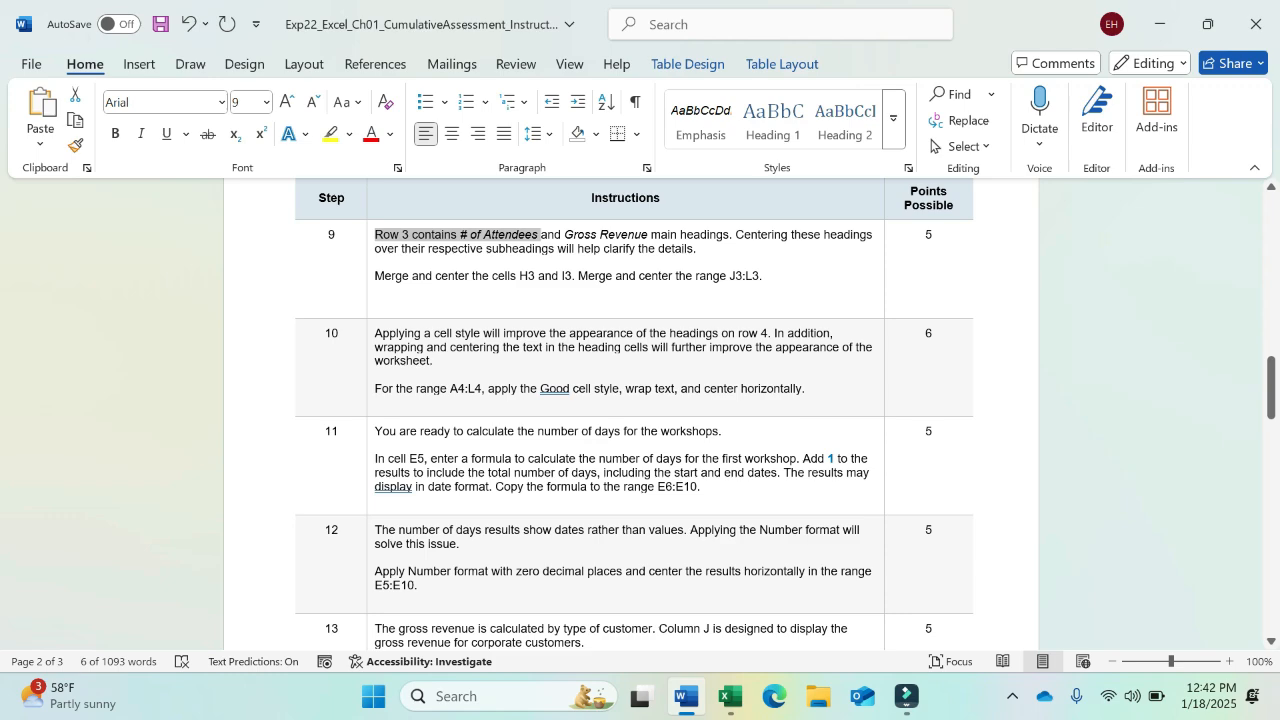
{"action": "left_click", "coordinate": [730, 697]}
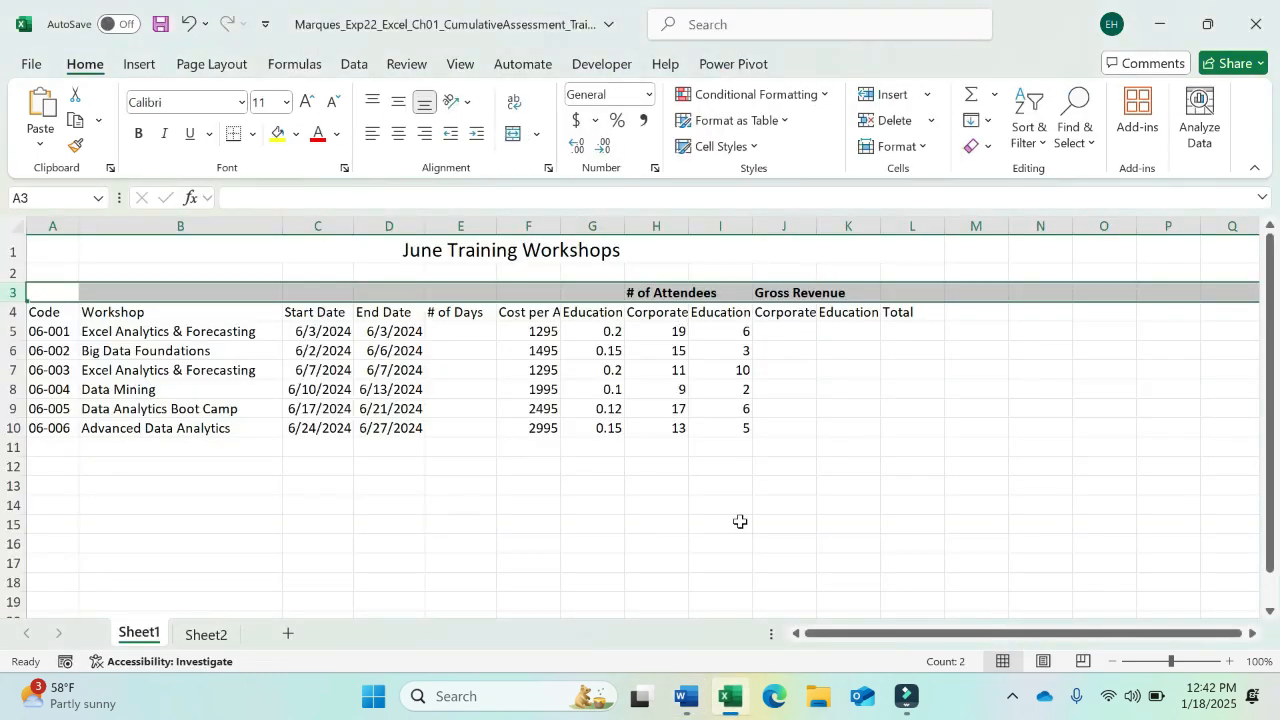
{"action": "left_click", "coordinate": [686, 697]}
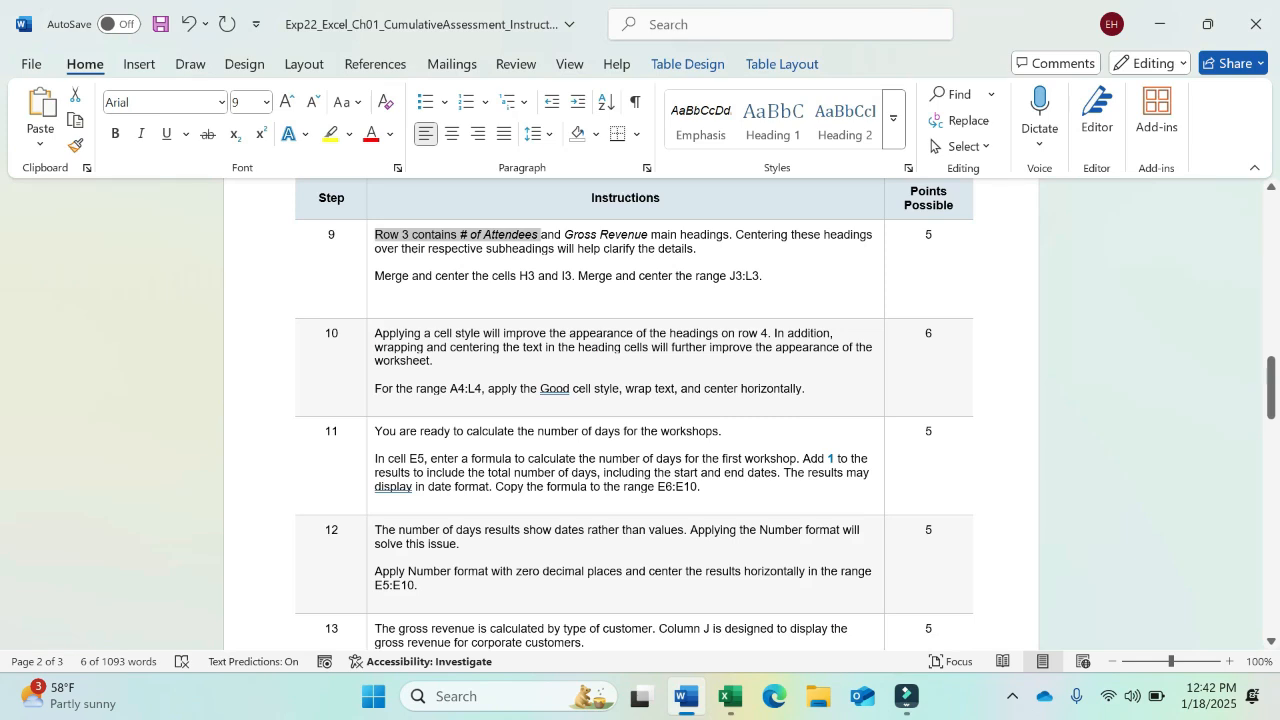
{"action": "left_click", "coordinate": [730, 697]}
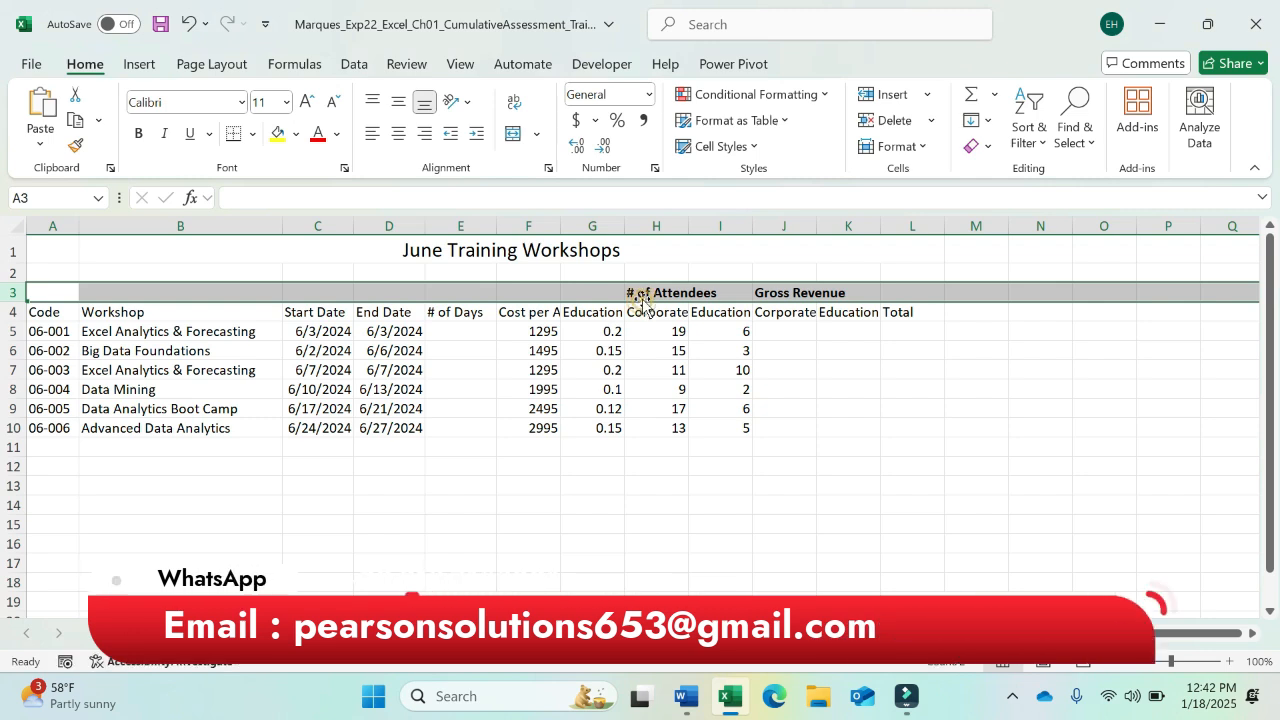
Merge and center the "# of Attendees" heading across cells H3 and I3
{"action": "left_click_drag", "start_coordinate": [642, 292], "coordinate": [708, 296]}
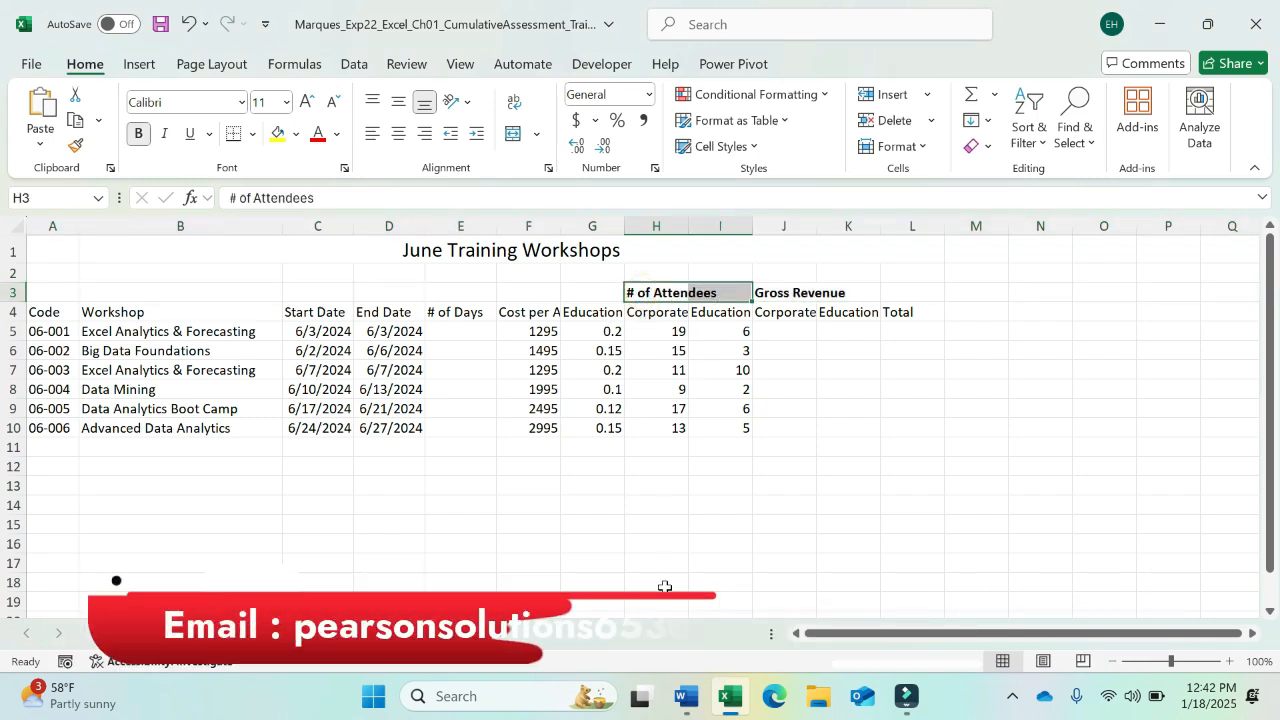
{"action": "left_click", "coordinate": [538, 134]}
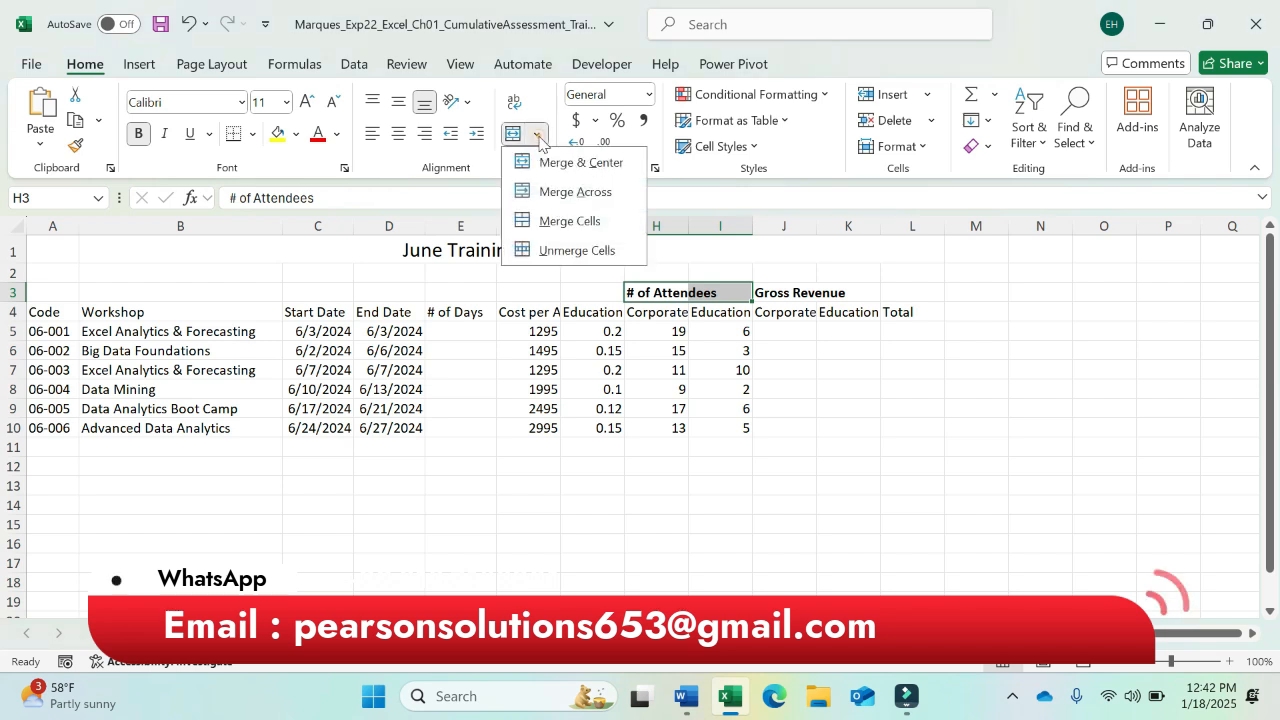
{"action": "left_click", "coordinate": [563, 165]}
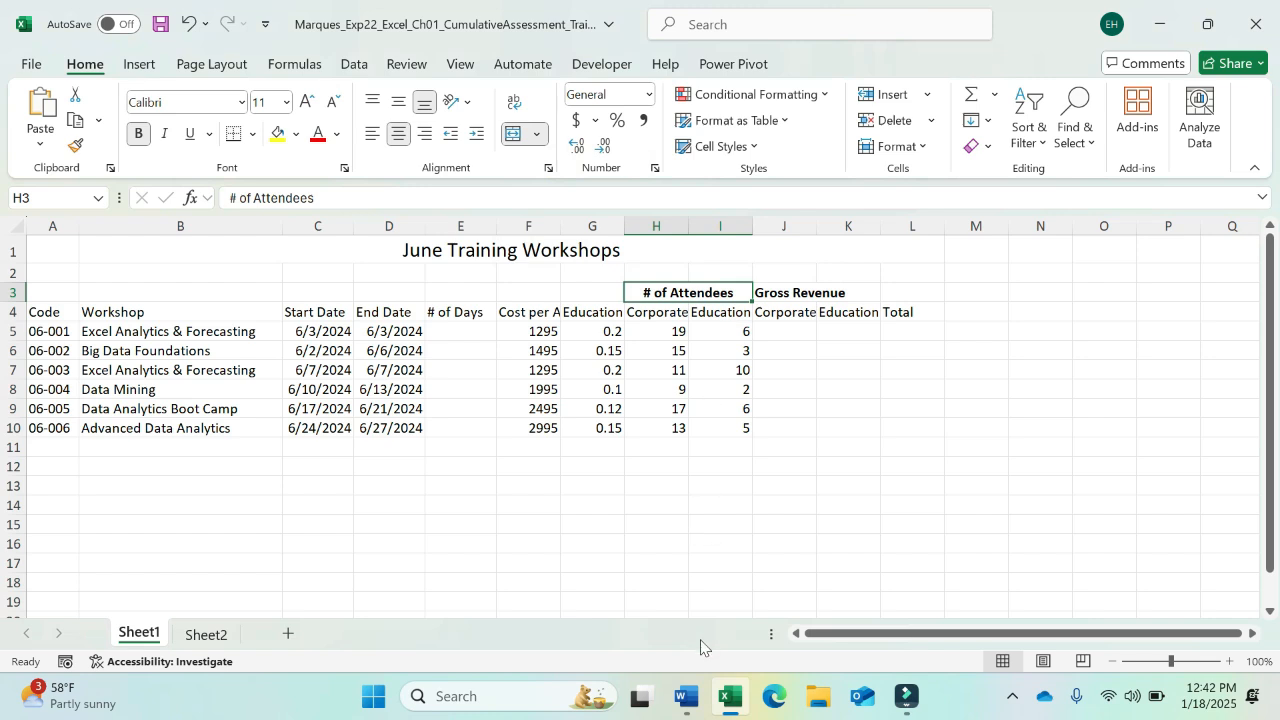
Switch to Word and highlight "Merge and center the range J3:L3" in instruction 9 in yellow
{"action": "left_click", "coordinate": [689, 705]}
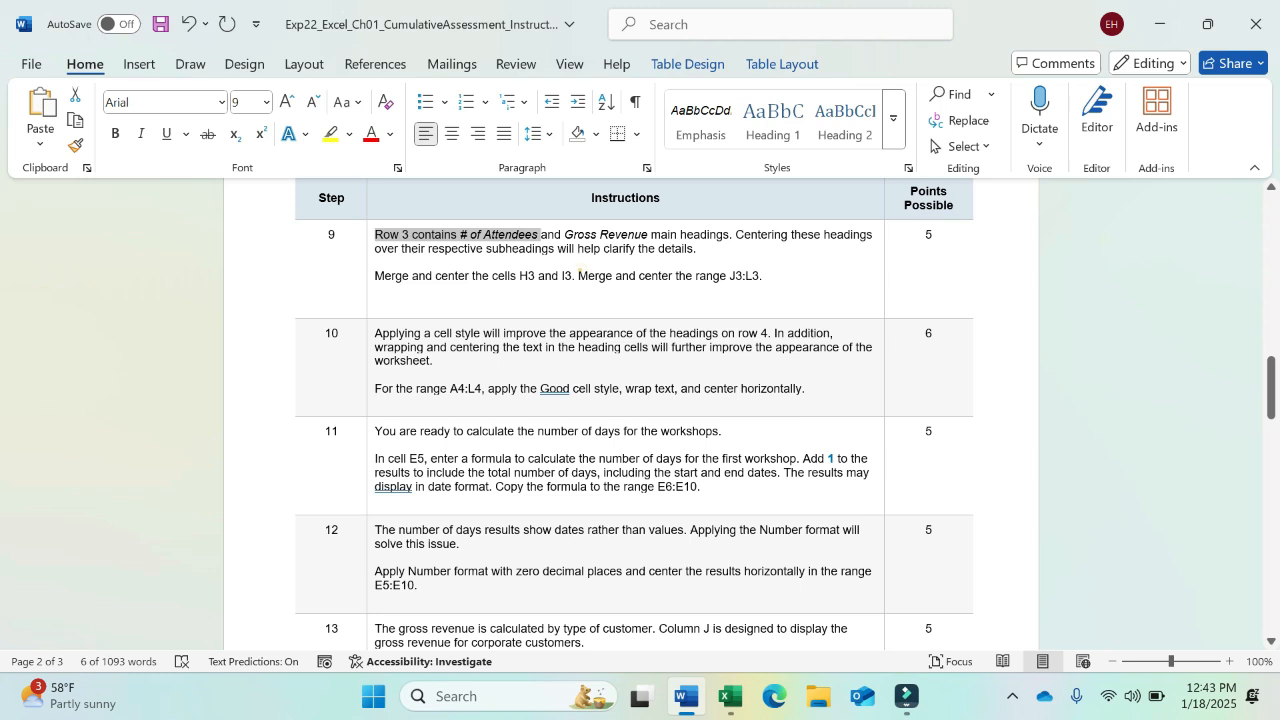
{"action": "left_click_drag", "start_coordinate": [579, 275], "coordinate": [760, 277]}
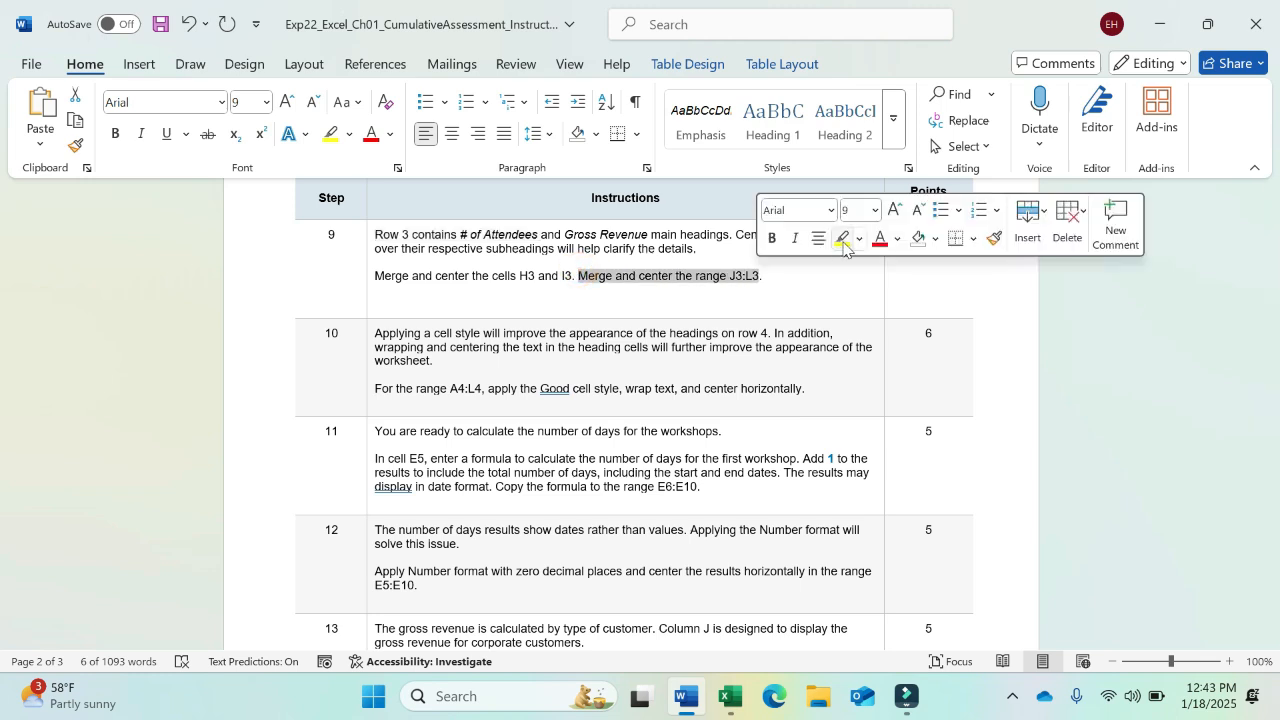
{"action": "left_click", "coordinate": [843, 240]}
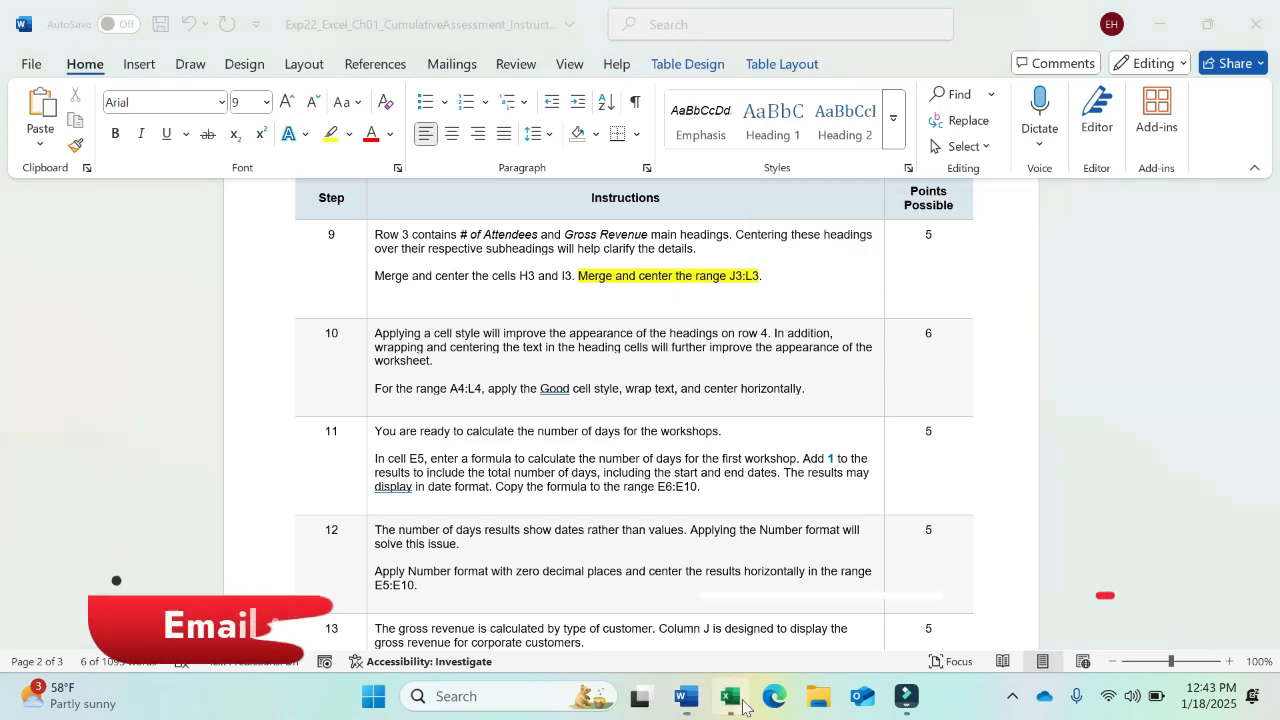
Switch to Excel and merge and center the "Gross Revenue" heading across the range J3:L3
{"action": "left_click", "coordinate": [730, 697]}
{"action": "left_click", "coordinate": [773, 290]}
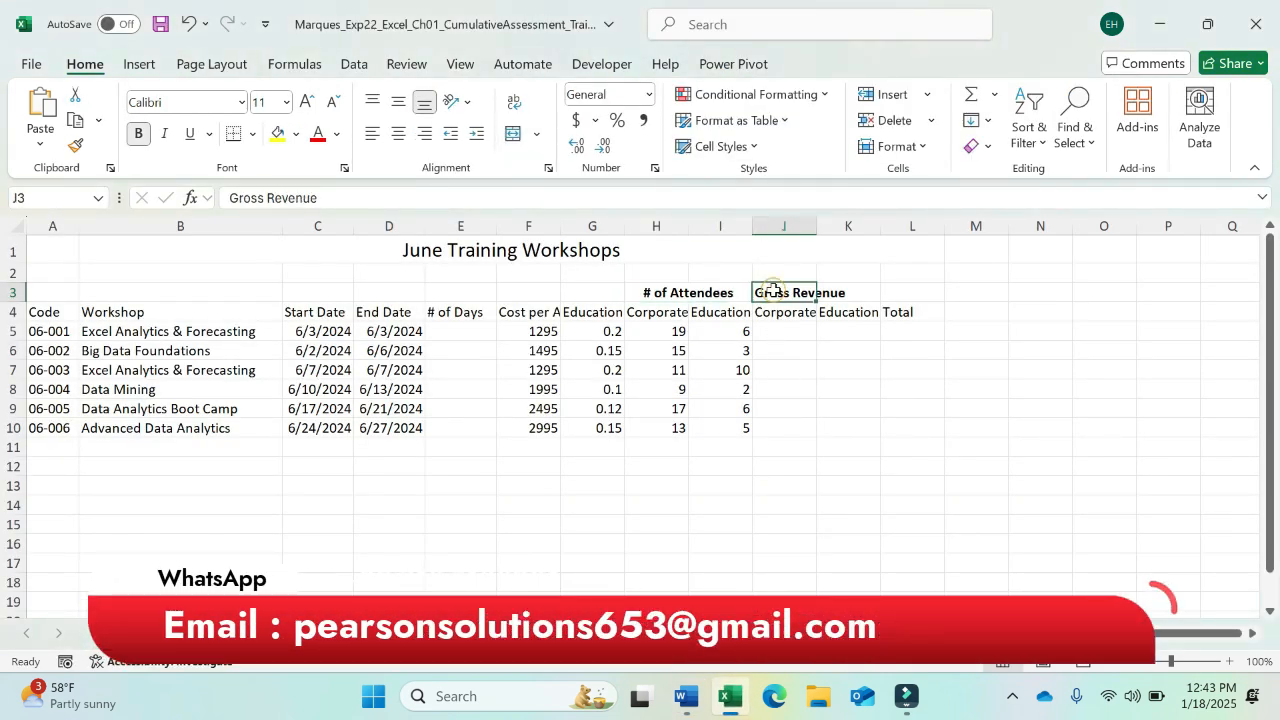
{"action": "left_click_drag", "start_coordinate": [773, 290], "coordinate": [903, 291]}
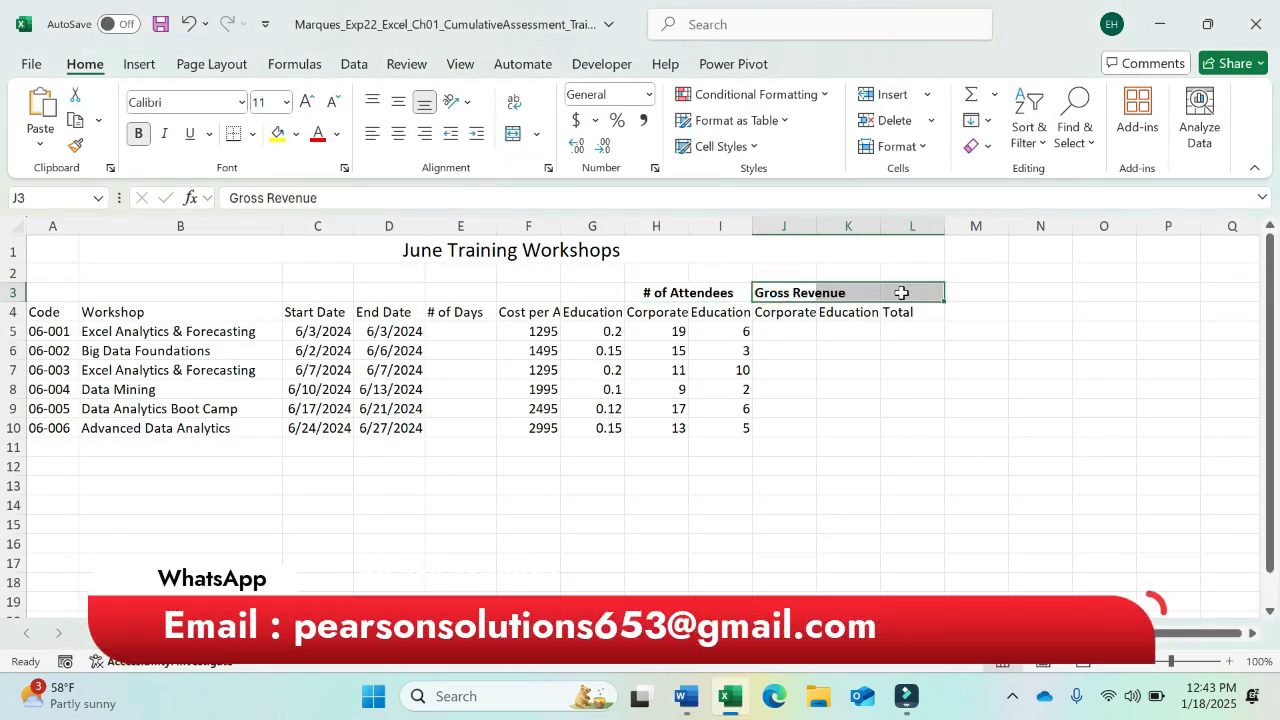
{"action": "left_click", "coordinate": [540, 134]}
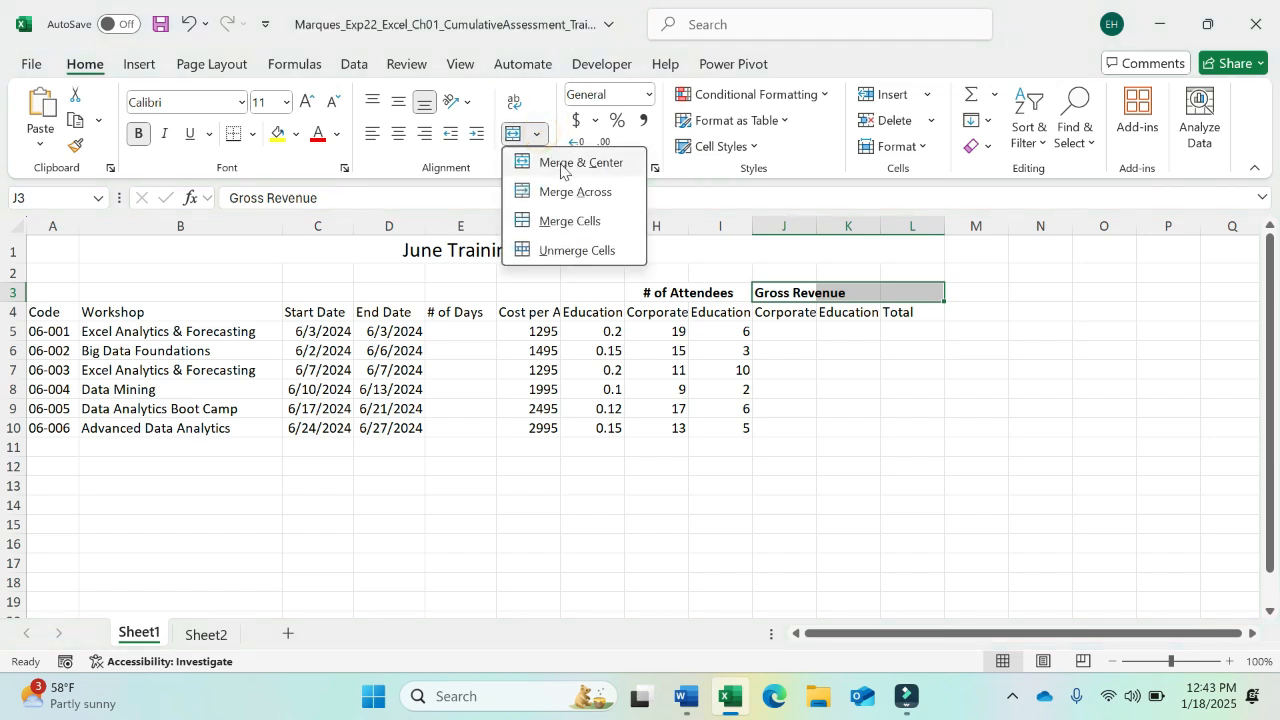
{"action": "left_click", "coordinate": [562, 163]}
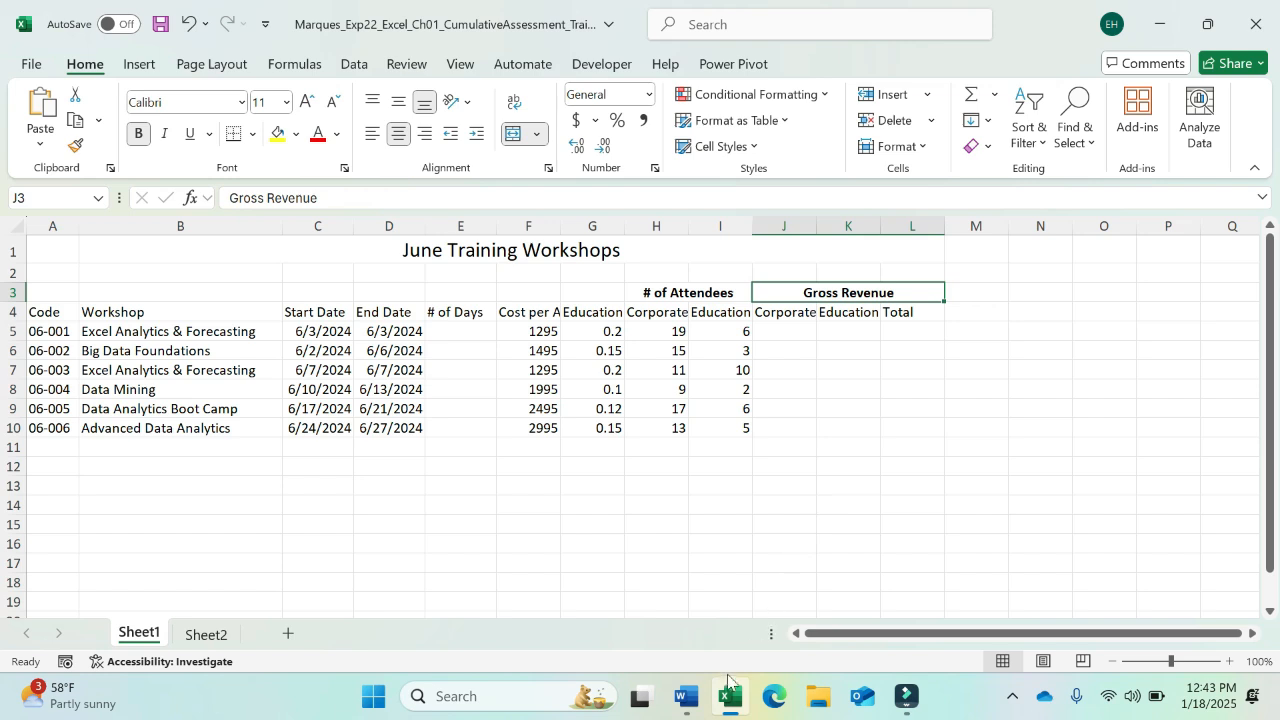
Check the two merged headings in row 3 of Sheet1 against instruction 9, and read instruction 10 in Word
{"action": "left_click", "coordinate": [676, 297]}
{"action": "left_click", "coordinate": [827, 293]}
{"action": "left_click", "coordinate": [703, 290]}
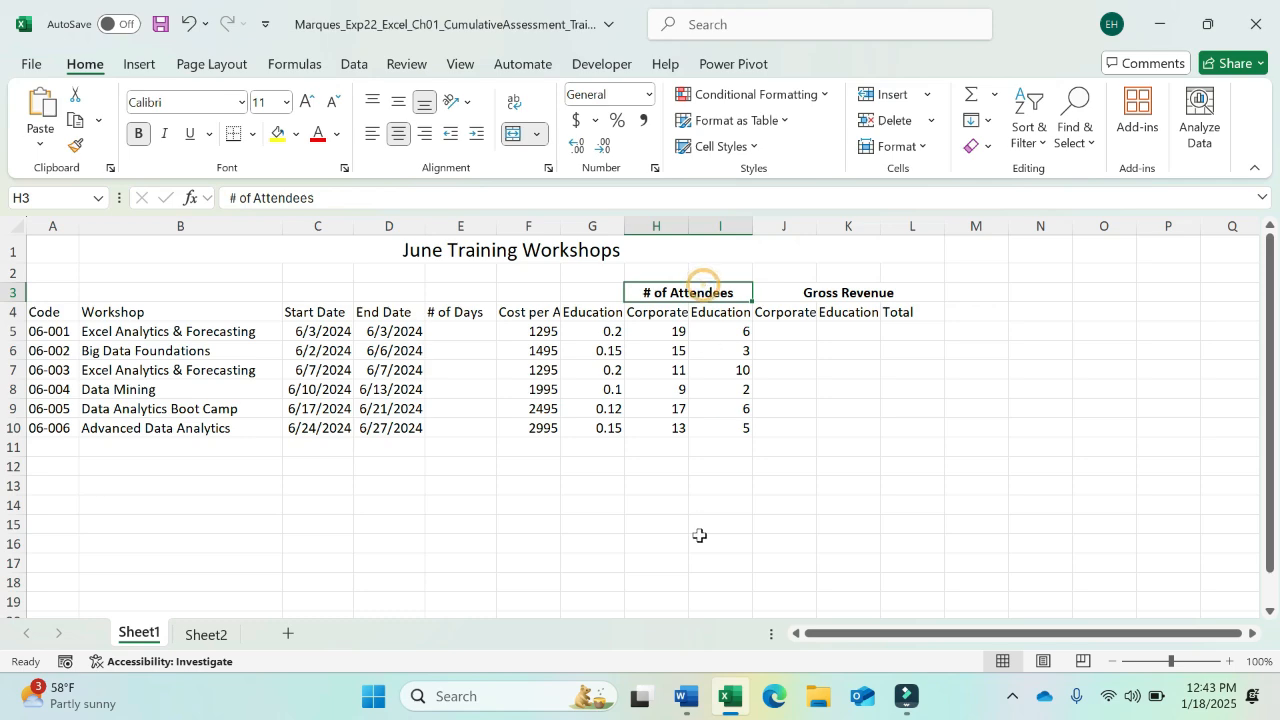
{"action": "left_click", "coordinate": [686, 697]}
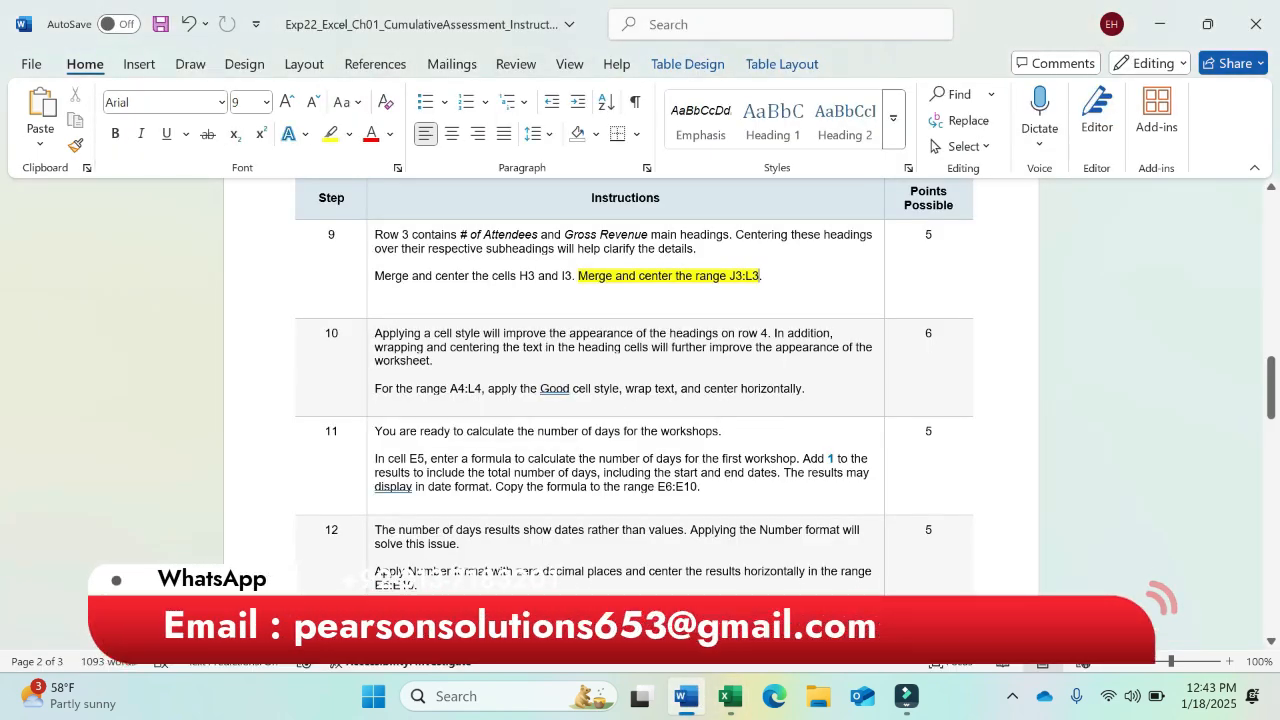
{"action": "left_click", "coordinate": [730, 697]}
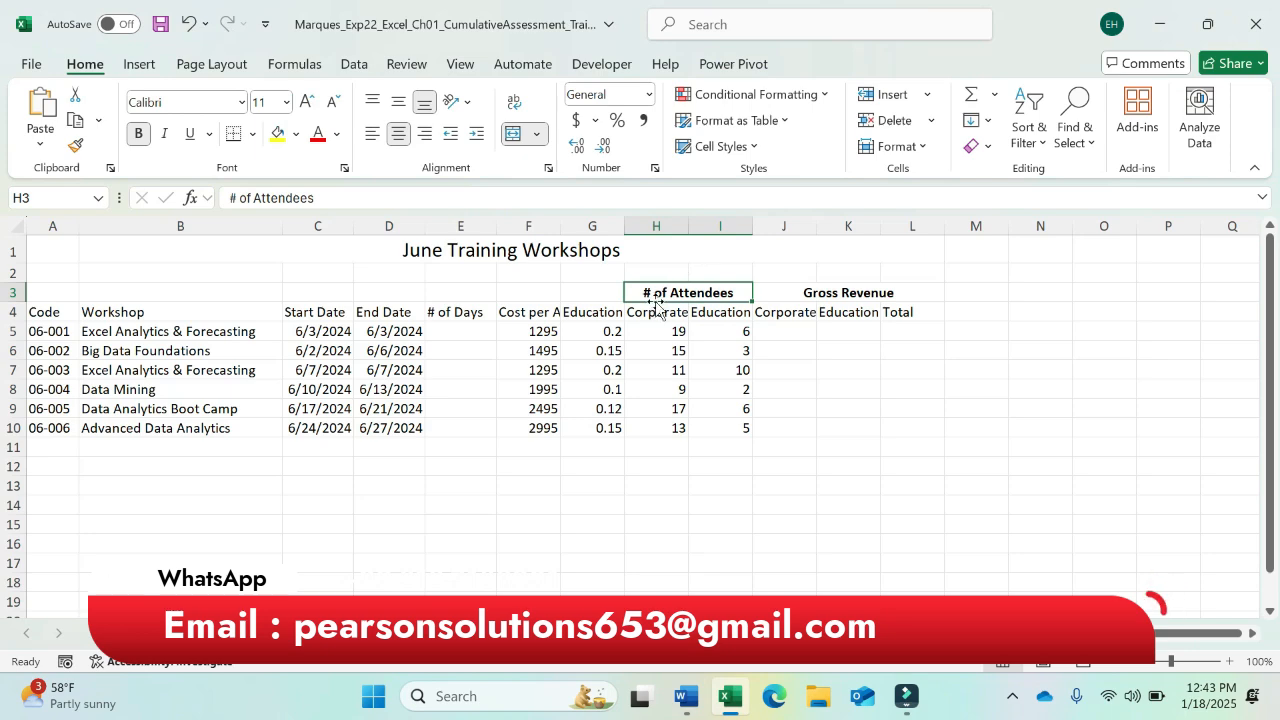
{"action": "left_click", "coordinate": [810, 336]}
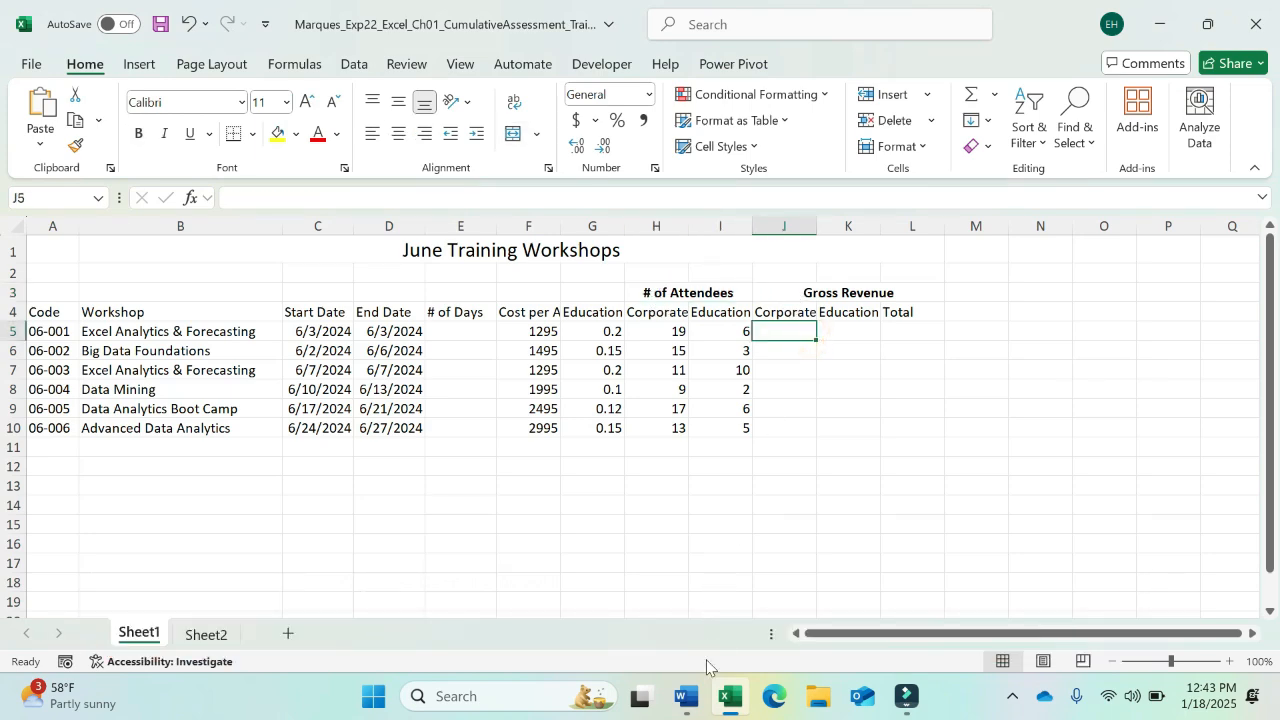
{"action": "left_click", "coordinate": [697, 698]}
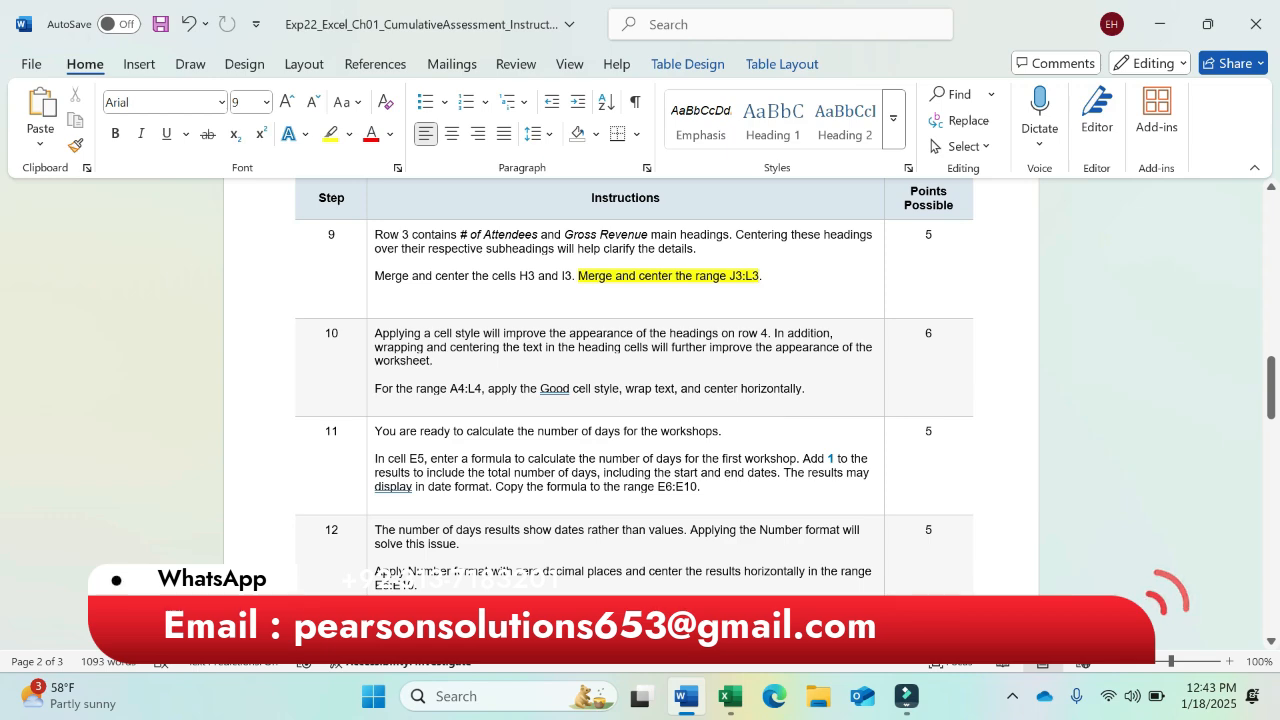
Switch to Excel and select the row 4 headings in the range A4:L4
{"action": "left_click", "coordinate": [732, 700]}
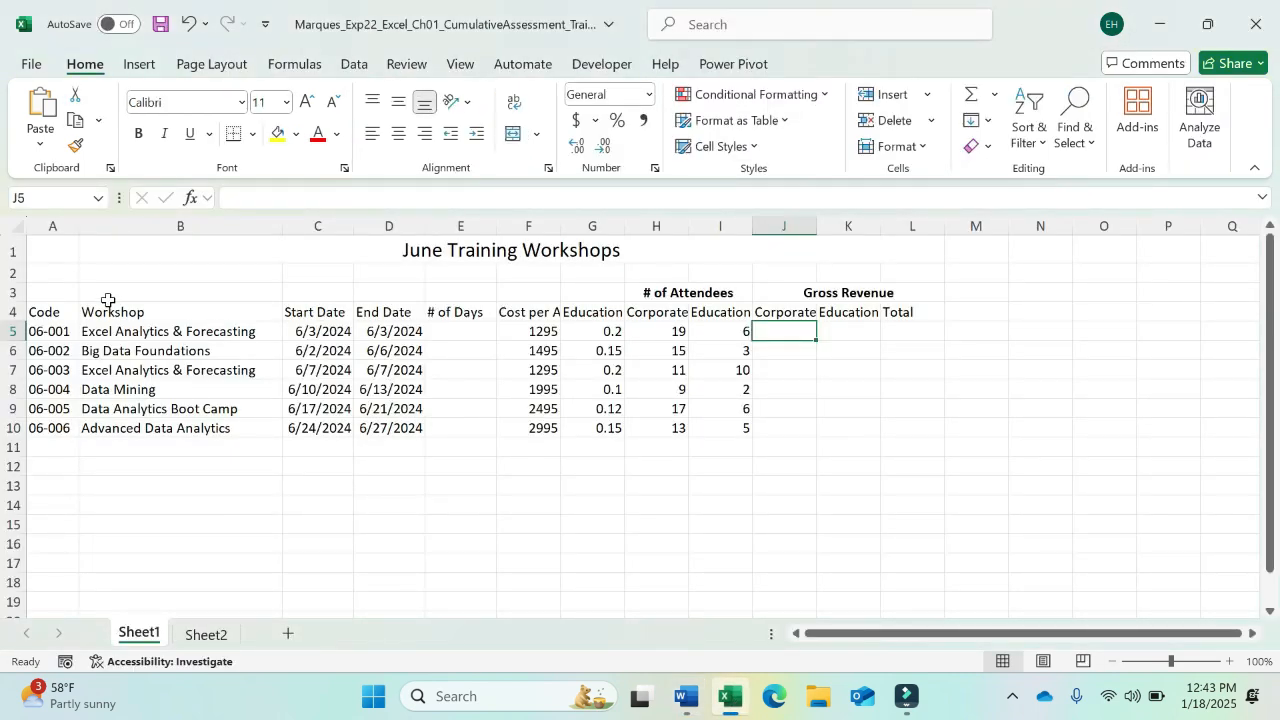
{"action": "left_click", "coordinate": [44, 315]}
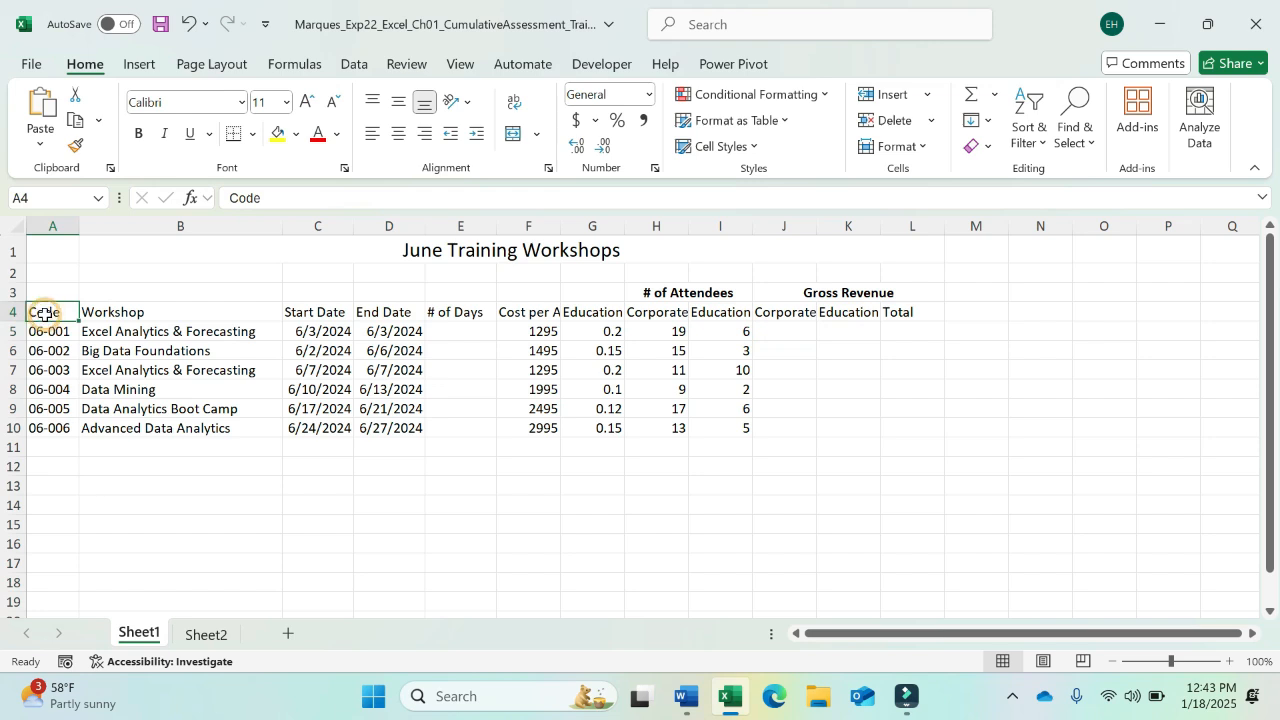
{"action": "left_click_drag", "start_coordinate": [44, 315], "coordinate": [916, 314]}
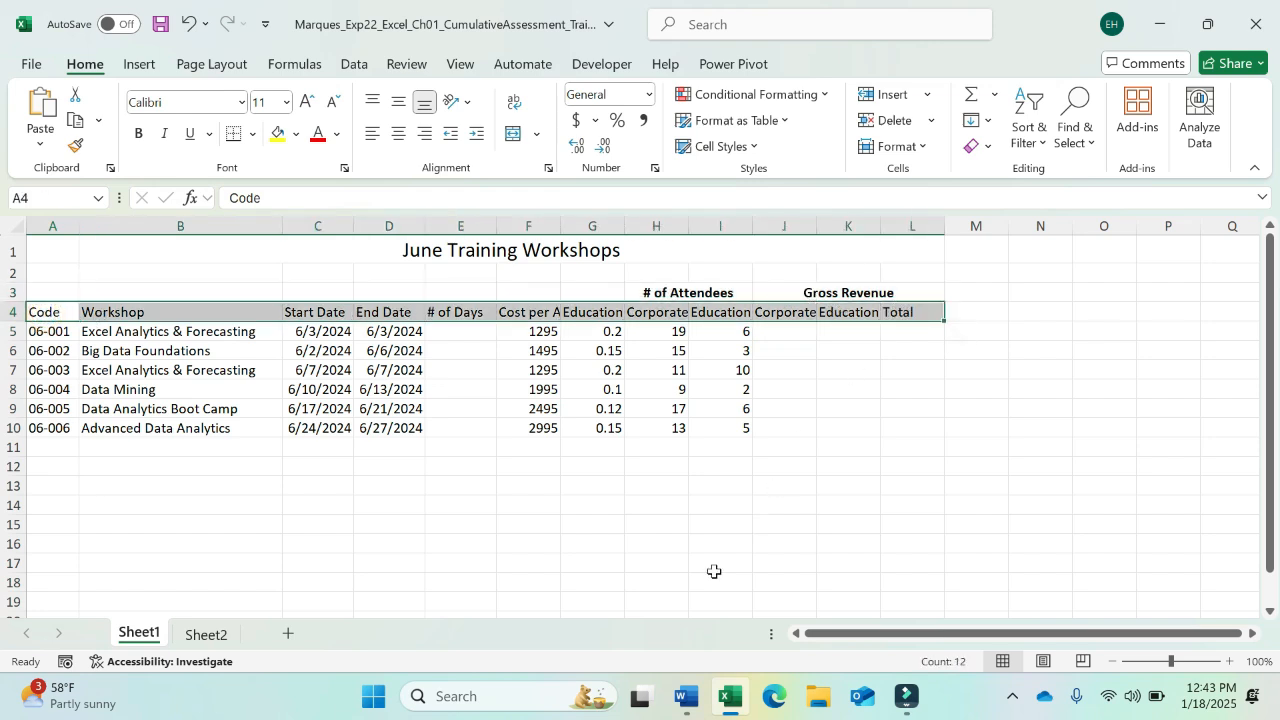
Switch to Word and highlight "apply the Good cell style" in instruction 10 in yellow
{"action": "left_click", "coordinate": [684, 700]}
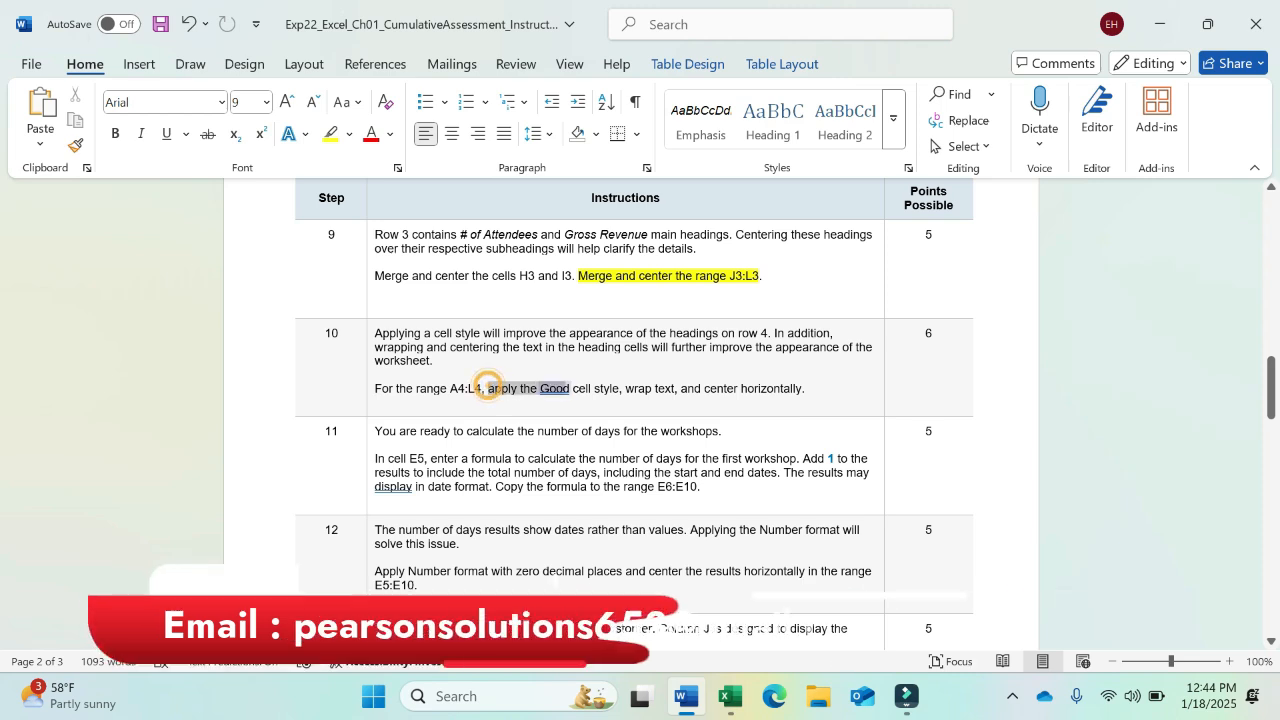
{"action": "left_click_drag", "start_coordinate": [488, 388], "coordinate": [619, 388]}
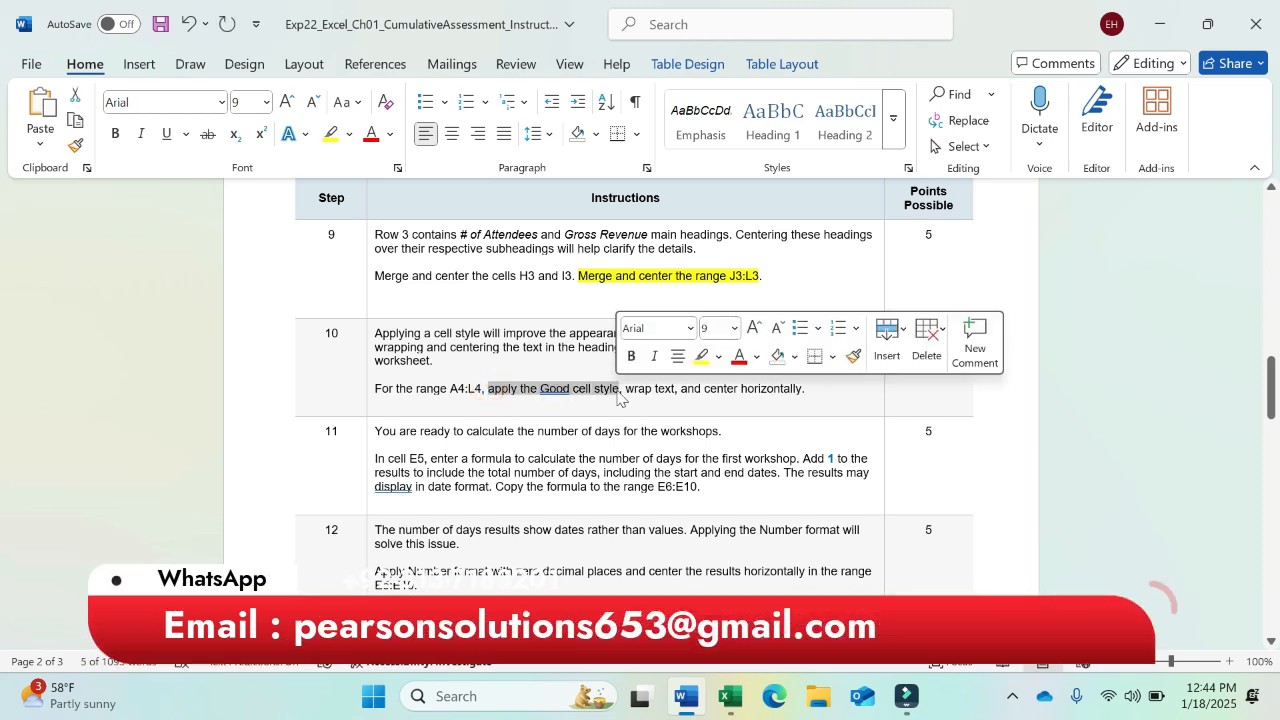
{"action": "left_click", "coordinate": [701, 358]}
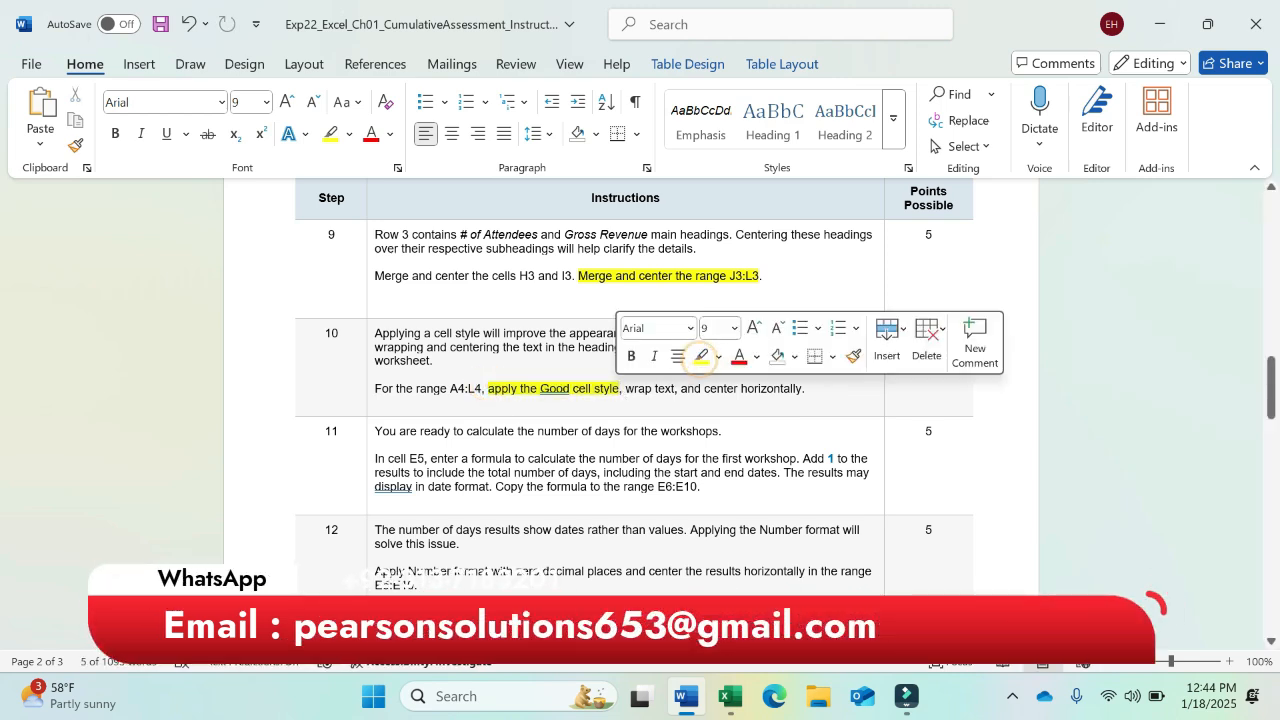
Switch to Excel and apply the Good cell style to the headings in A4:L4
{"action": "left_click", "coordinate": [735, 698]}
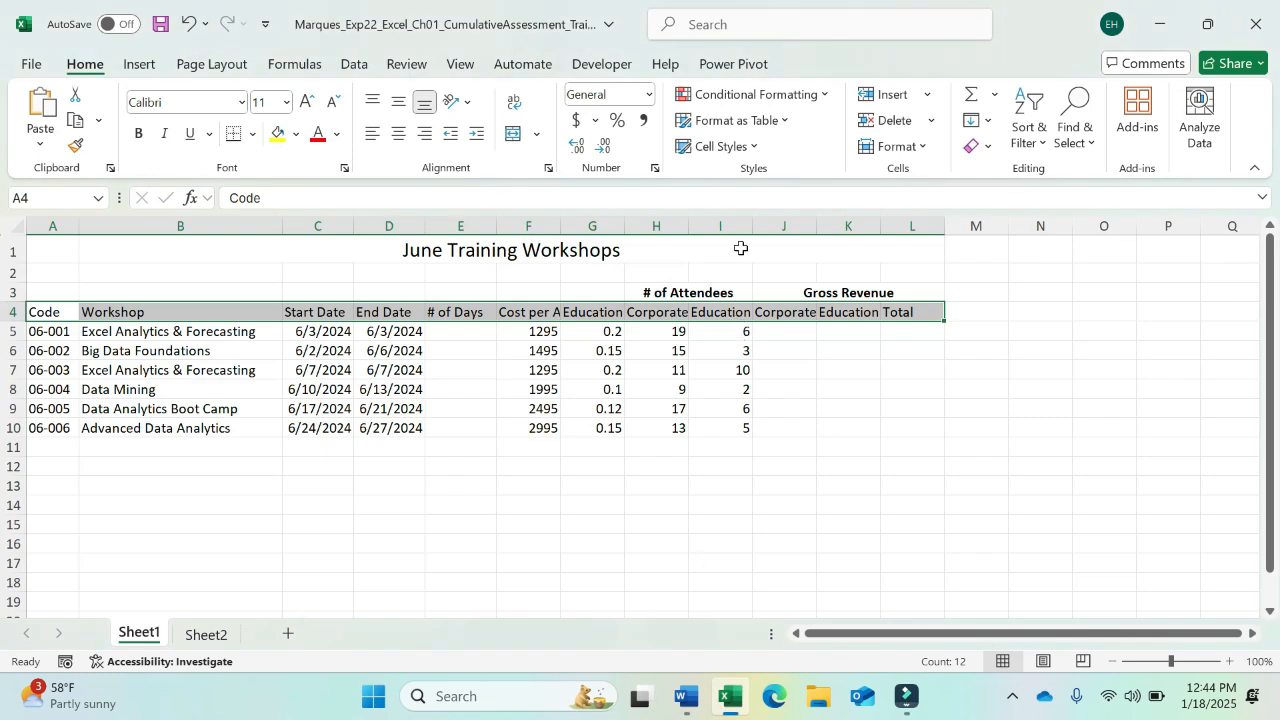
{"action": "left_click", "coordinate": [755, 150]}
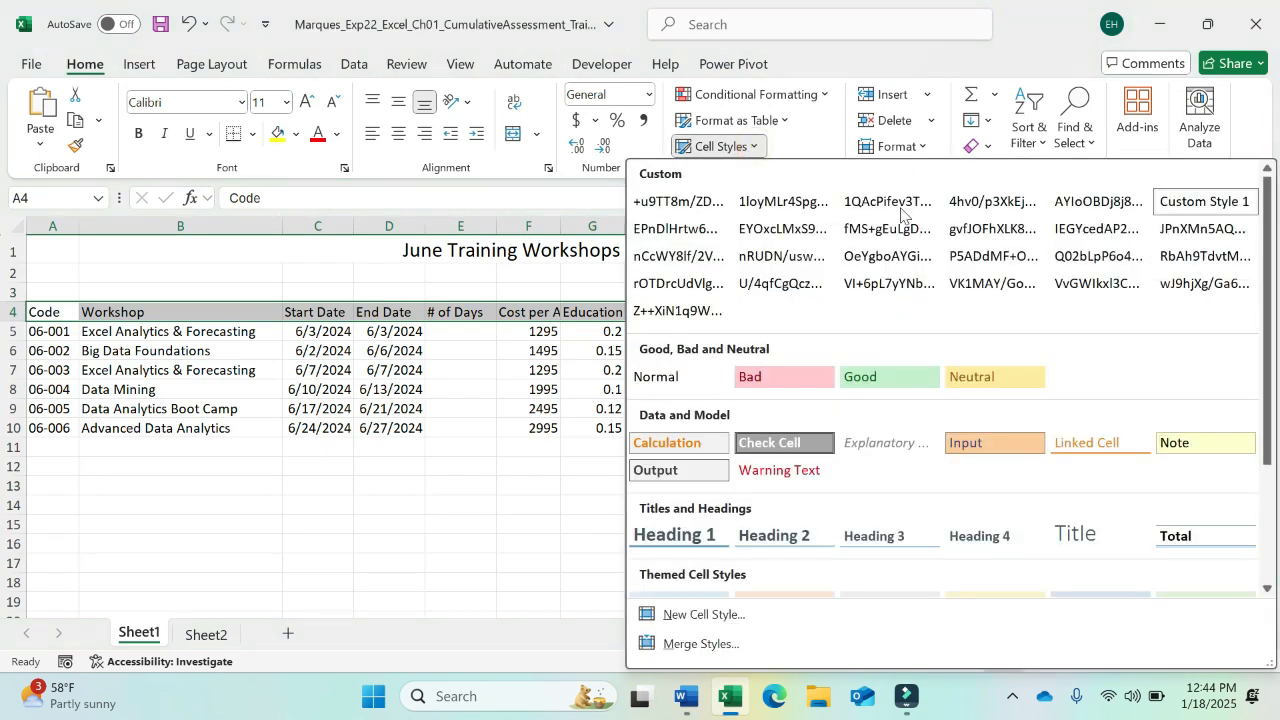
{"action": "left_click", "coordinate": [891, 378]}
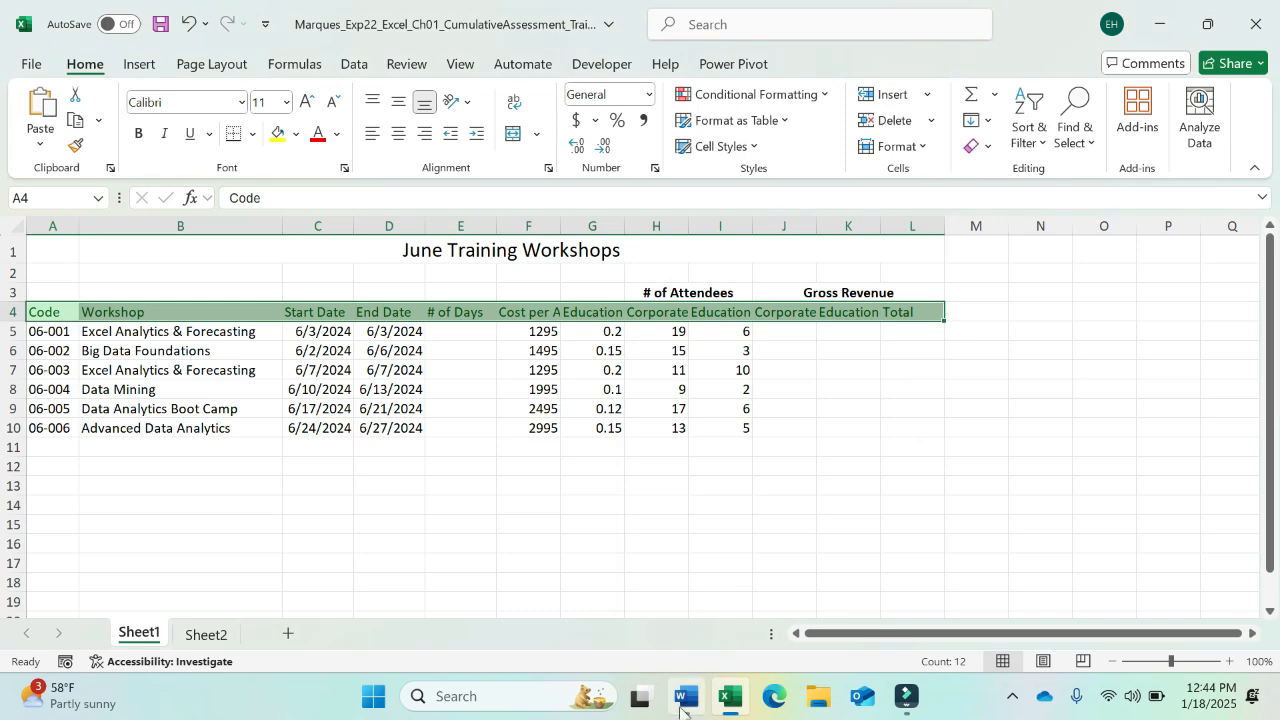
Recheck instruction 10 in Word, and wrap the text of the headings in A4:L4 in Excel
{"action": "left_click", "coordinate": [684, 700]}
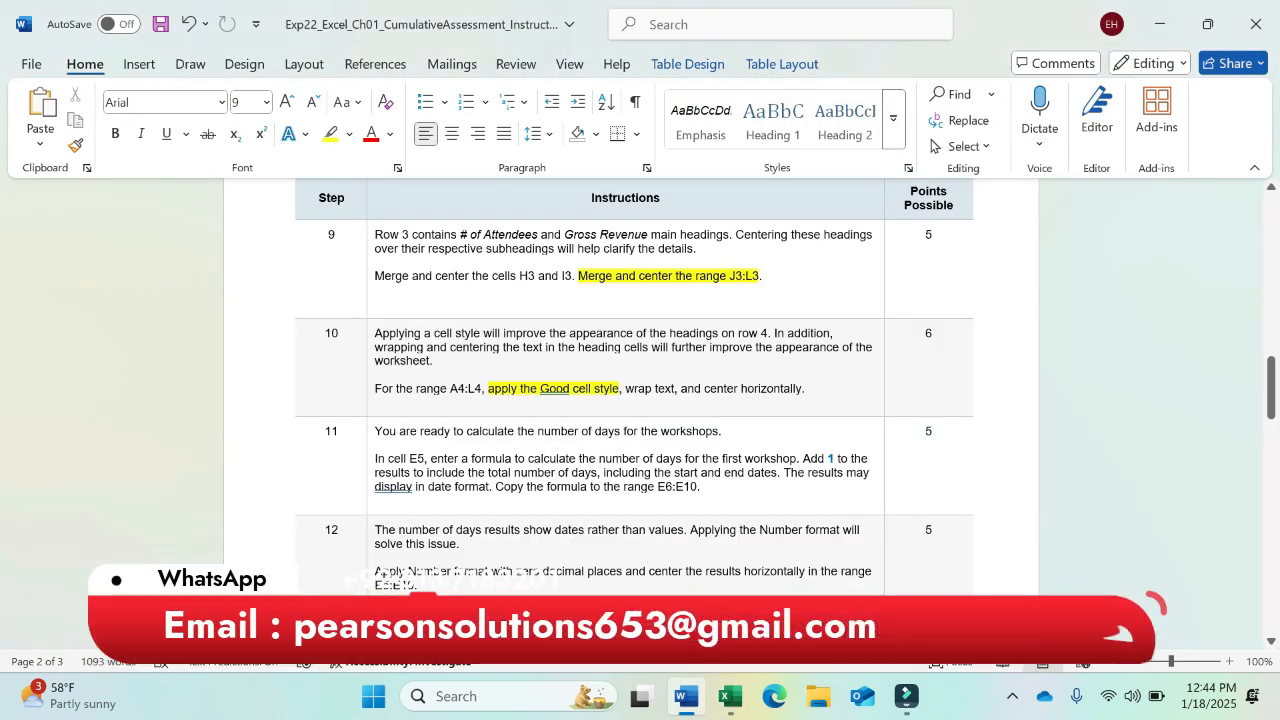
{"action": "left_click", "coordinate": [729, 694]}
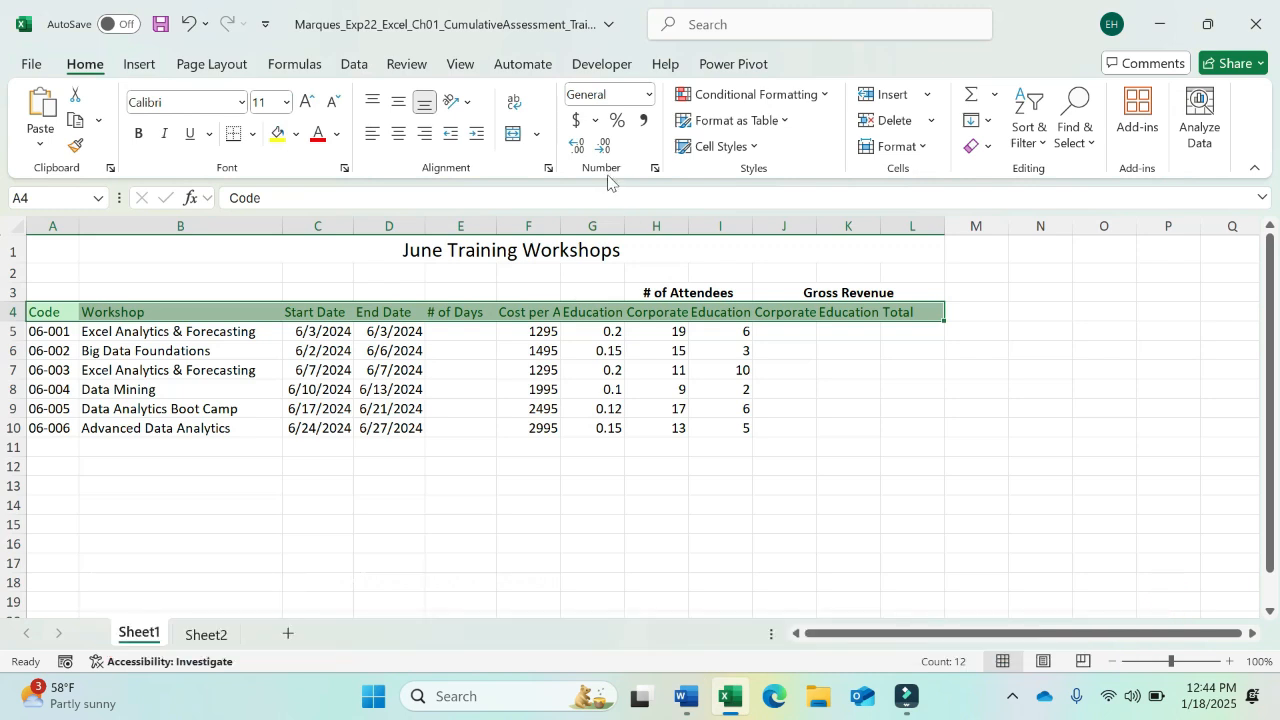
{"action": "left_click", "coordinate": [515, 105]}
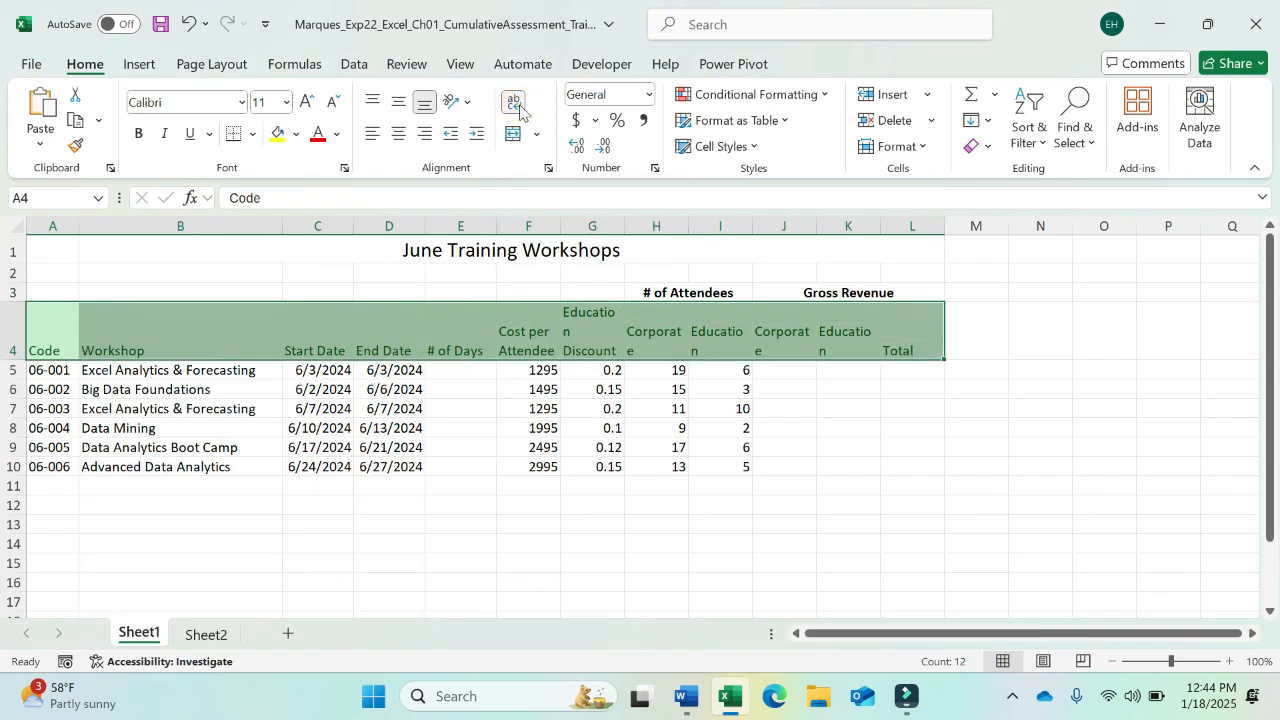
Set the horizontal alignment of the headings in A4:L4 to Center and review the resulting alignment settings
{"action": "left_click", "coordinate": [548, 170]}
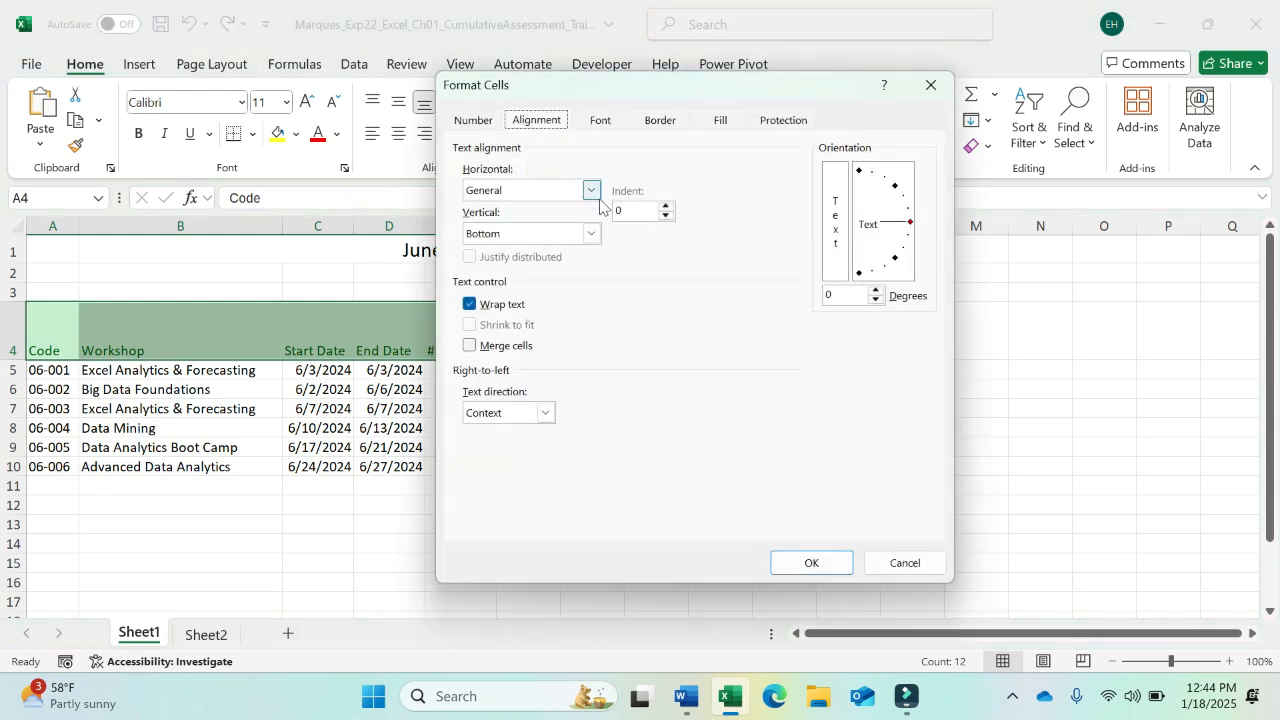
{"action": "left_click", "coordinate": [592, 191]}
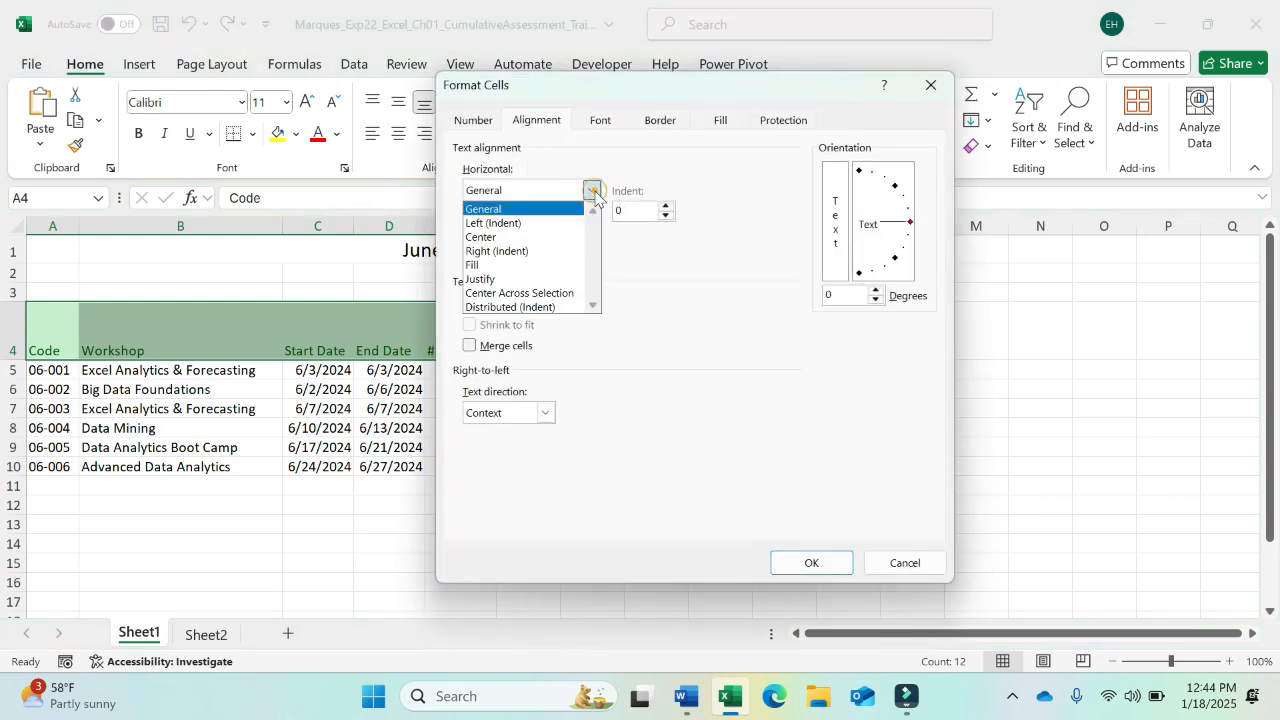
{"action": "left_click", "coordinate": [534, 239]}
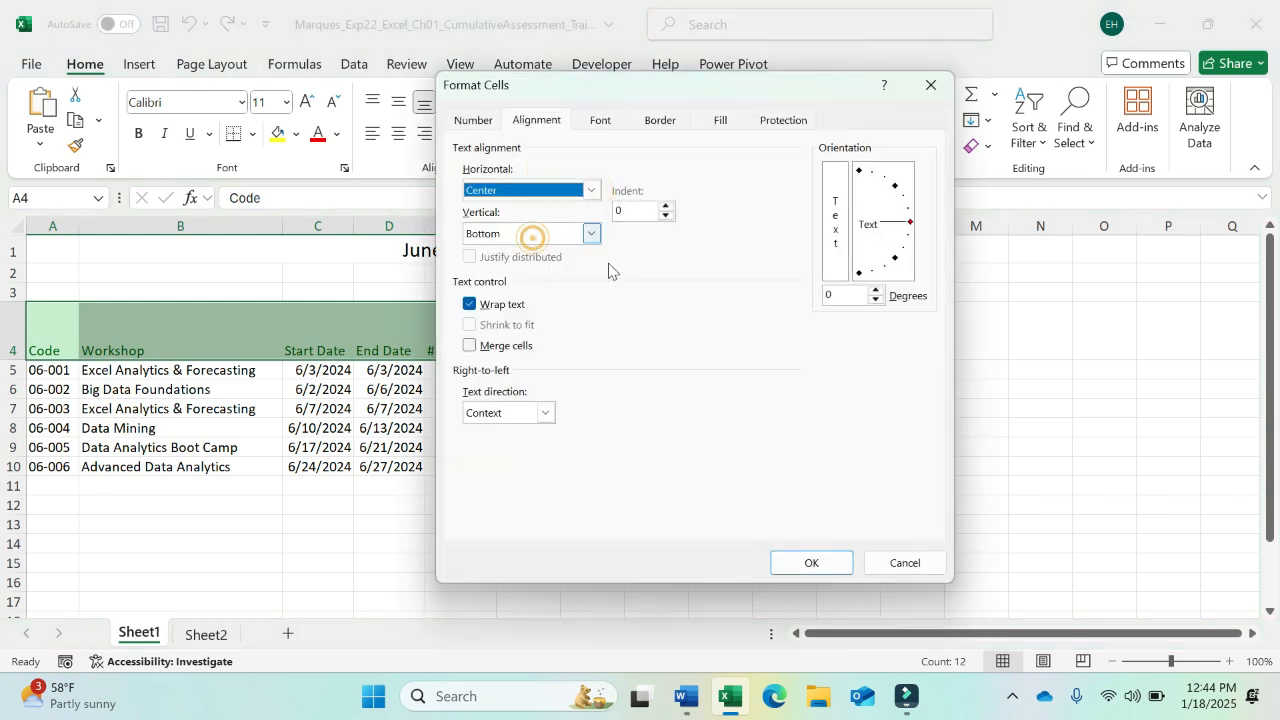
{"action": "left_click", "coordinate": [815, 562]}
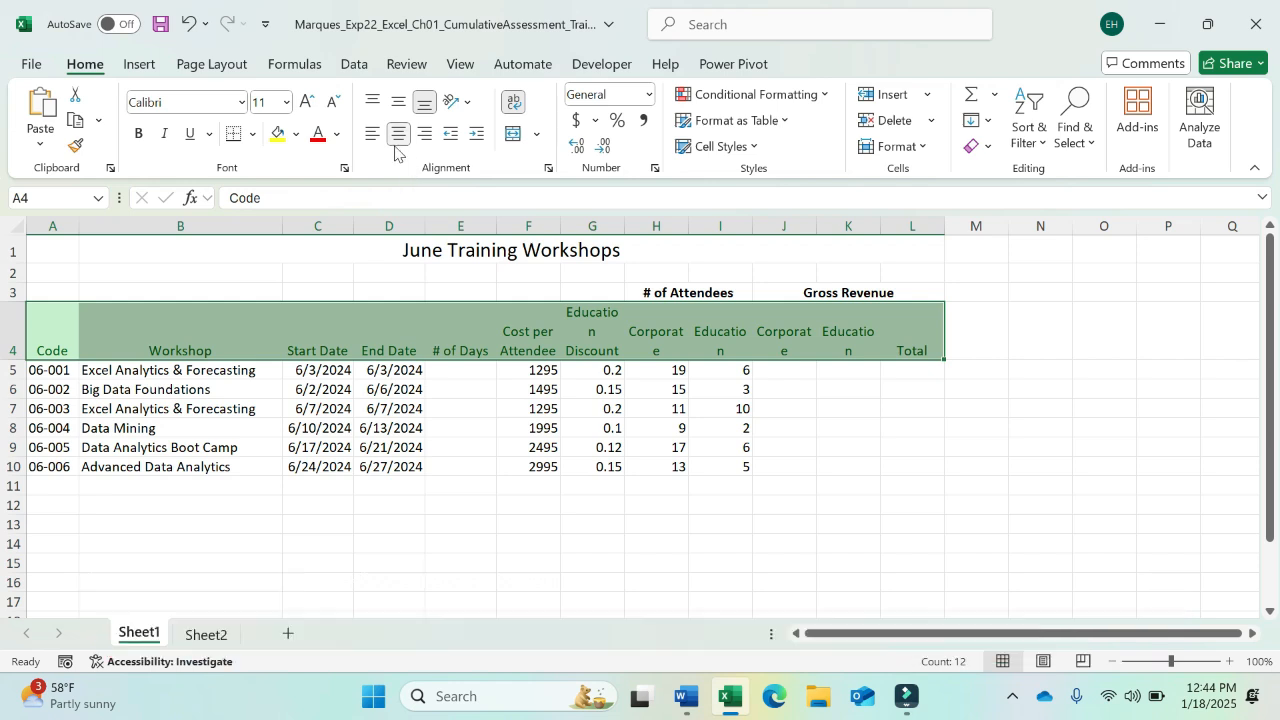
{"action": "left_click", "coordinate": [548, 170]}
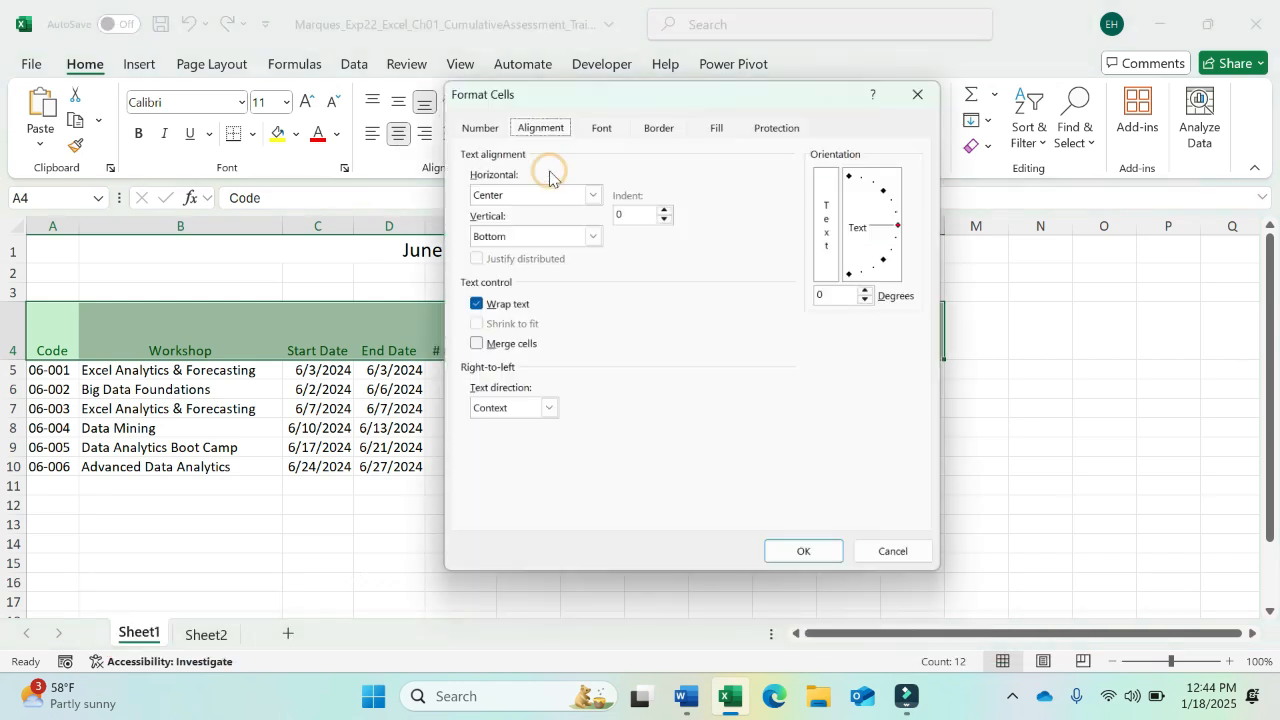
{"action": "left_click", "coordinate": [919, 95]}
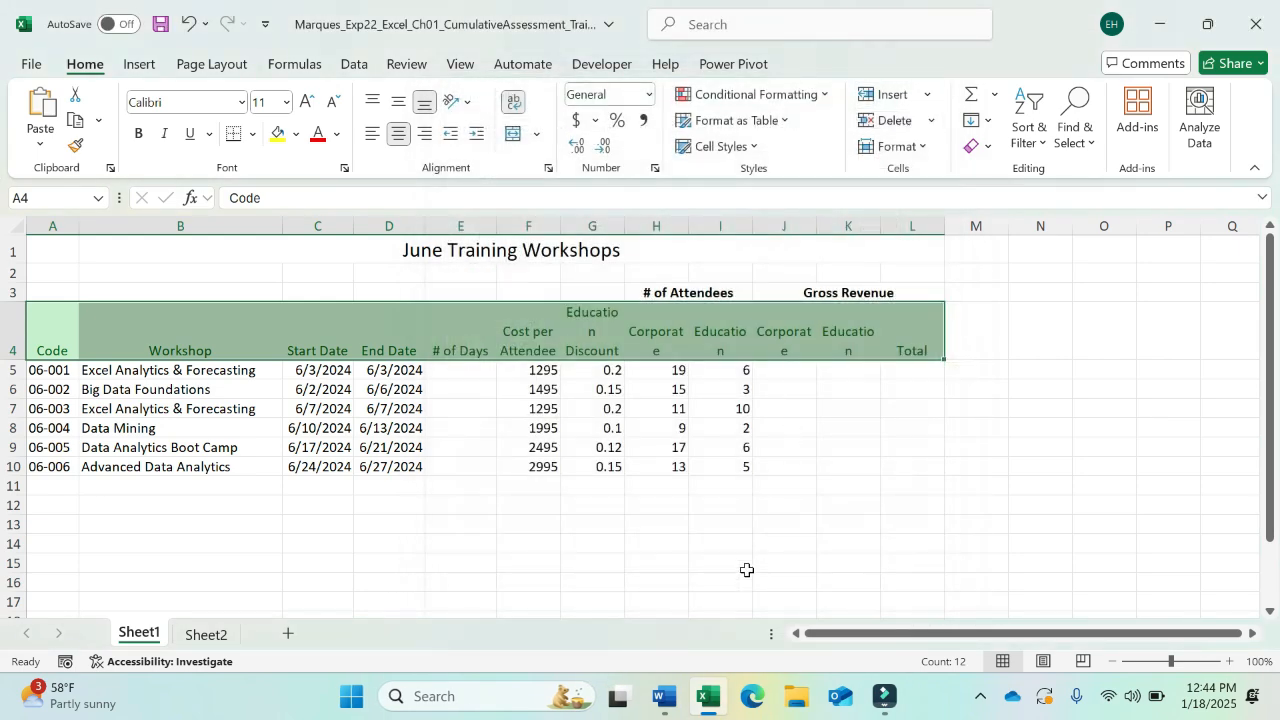
Switch to Word and highlight both paragraphs of instruction 10 in yellow
{"action": "left_click", "coordinate": [665, 697]}
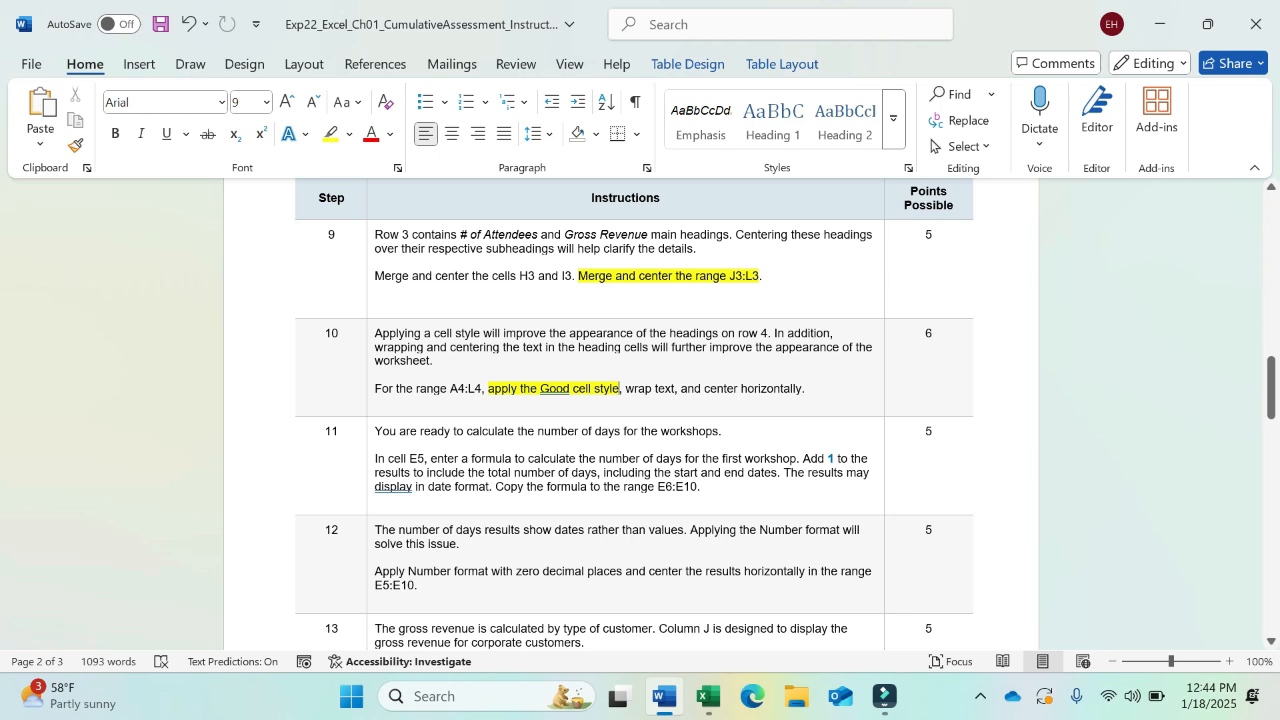
{"action": "left_click_drag", "start_coordinate": [375, 334], "coordinate": [825, 395]}
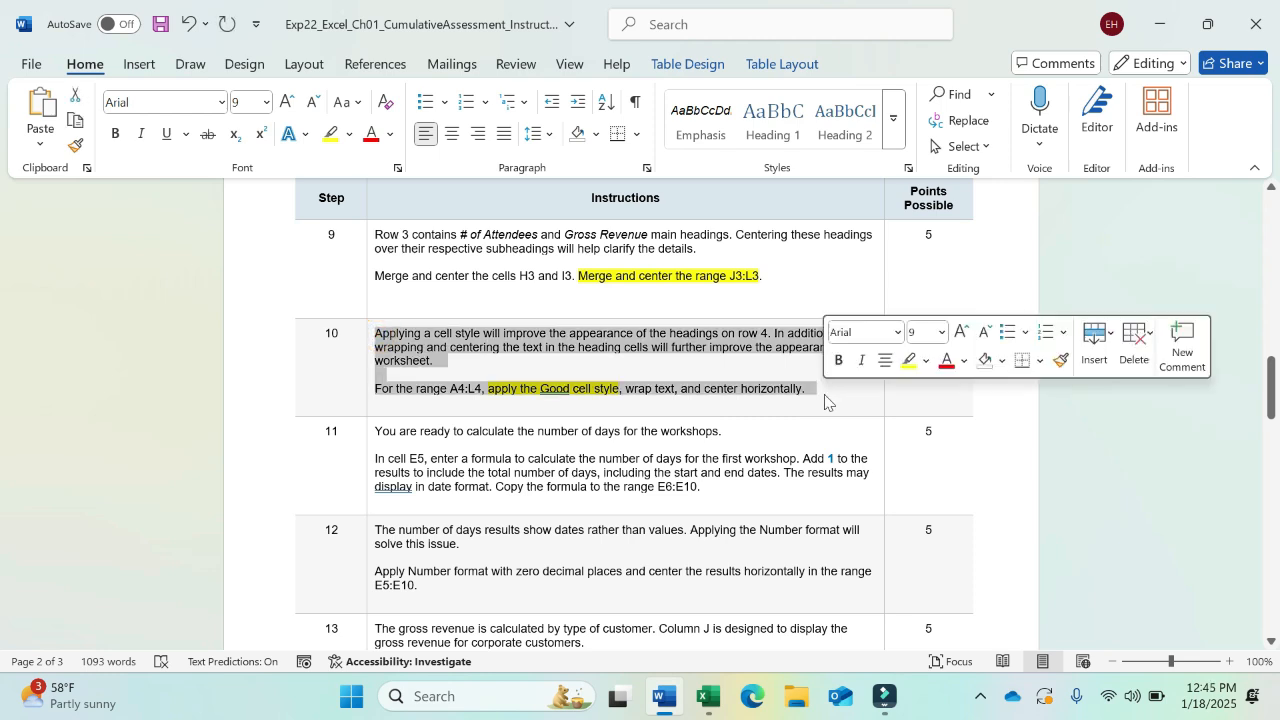
{"action": "left_click", "coordinate": [909, 360]}
{"action": "left_click", "coordinate": [547, 446]}
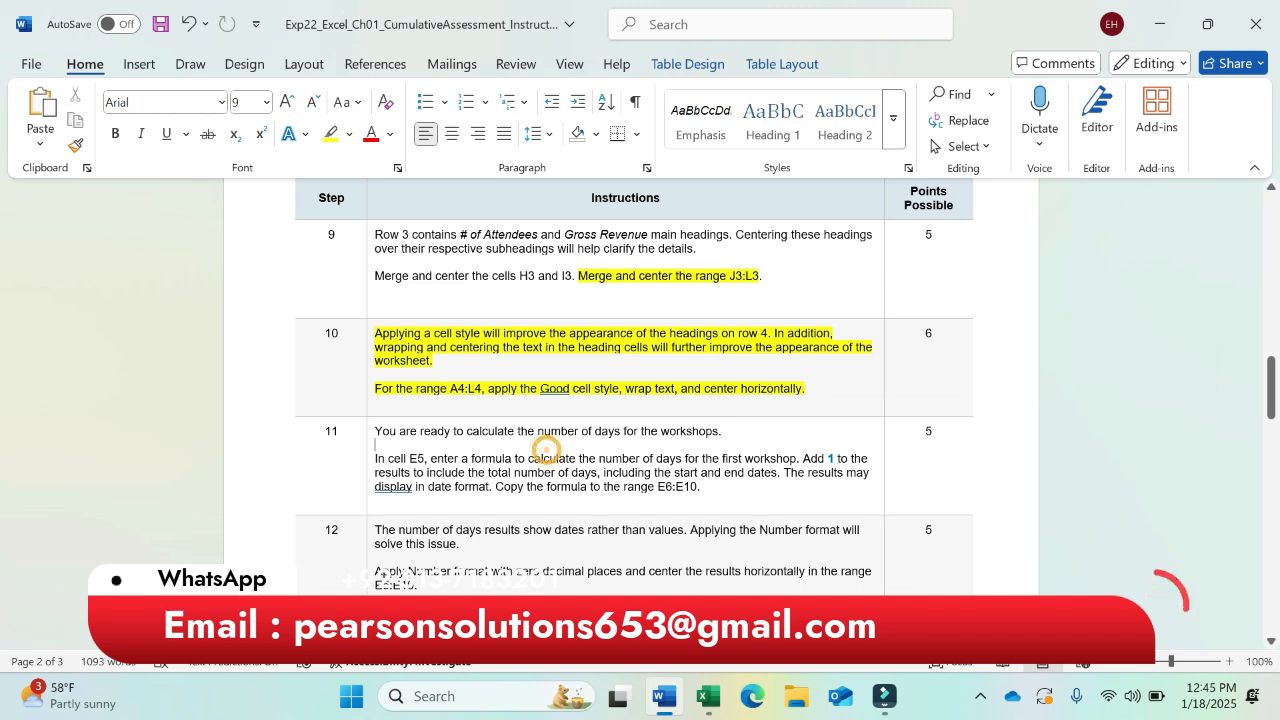
Highlight the first sentence of instruction 11 and the phrase "In cell E5" in its second paragraph in yellow
{"action": "left_click_drag", "start_coordinate": [375, 431], "coordinate": [718, 431]}
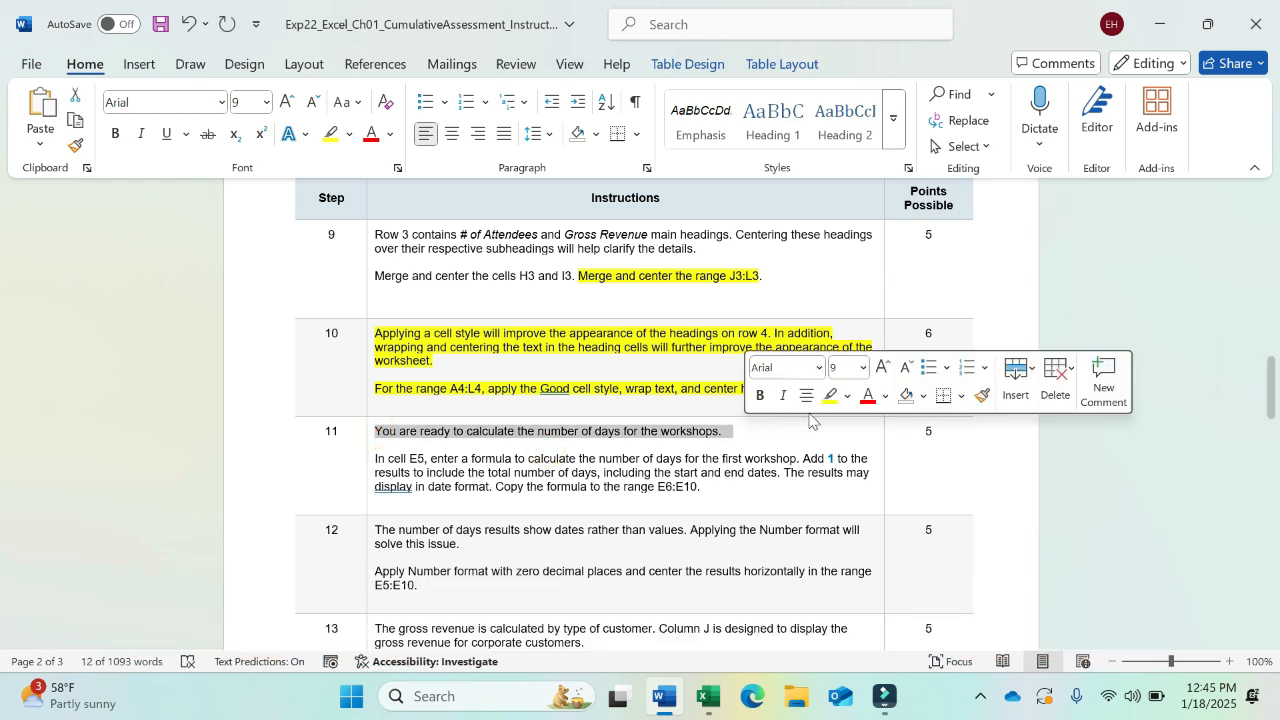
{"action": "left_click", "coordinate": [828, 397]}
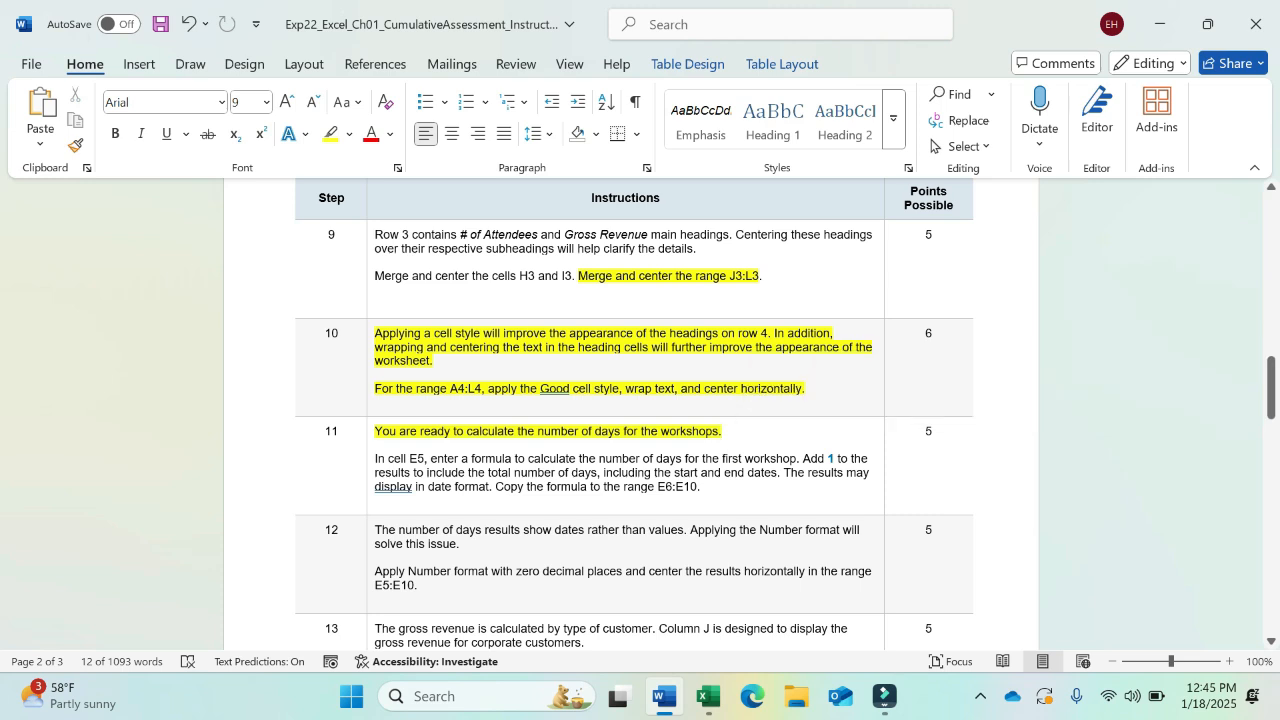
{"action": "left_click", "coordinate": [733, 458]}
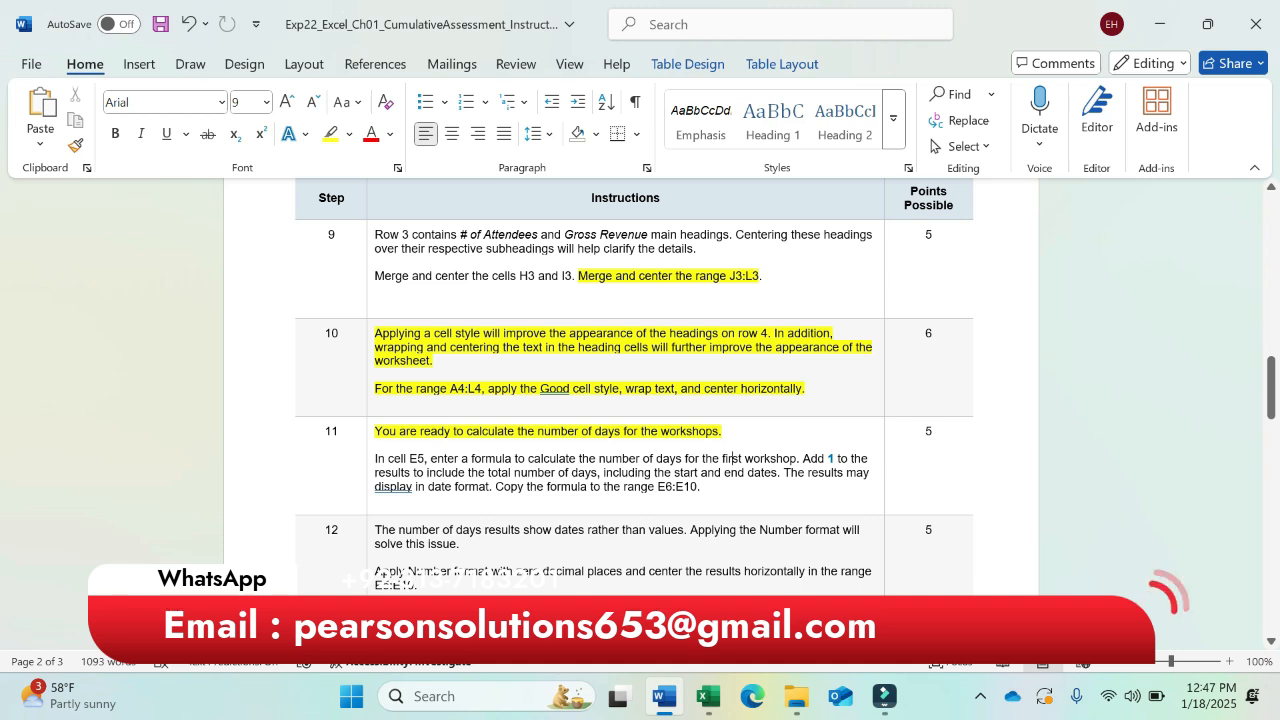
{"action": "left_click_drag", "start_coordinate": [375, 458], "coordinate": [426, 460]}
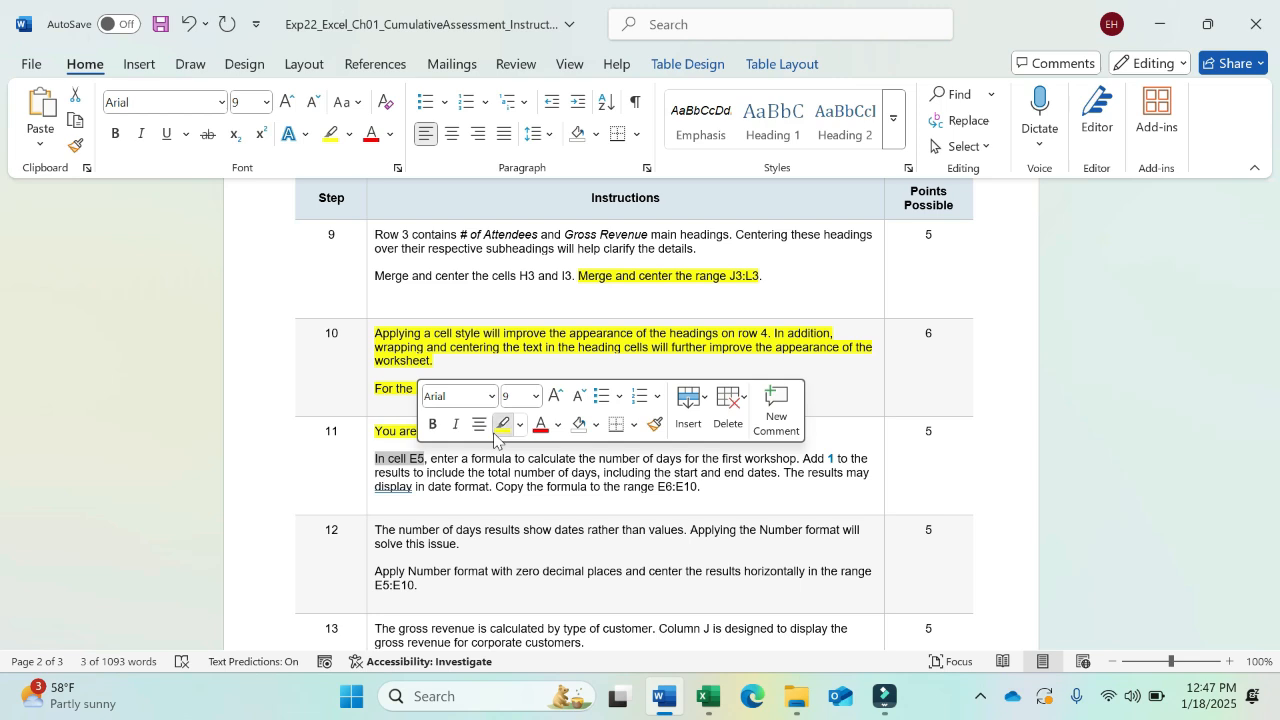
{"action": "left_click", "coordinate": [503, 424]}
{"action": "left_click", "coordinate": [488, 456]}
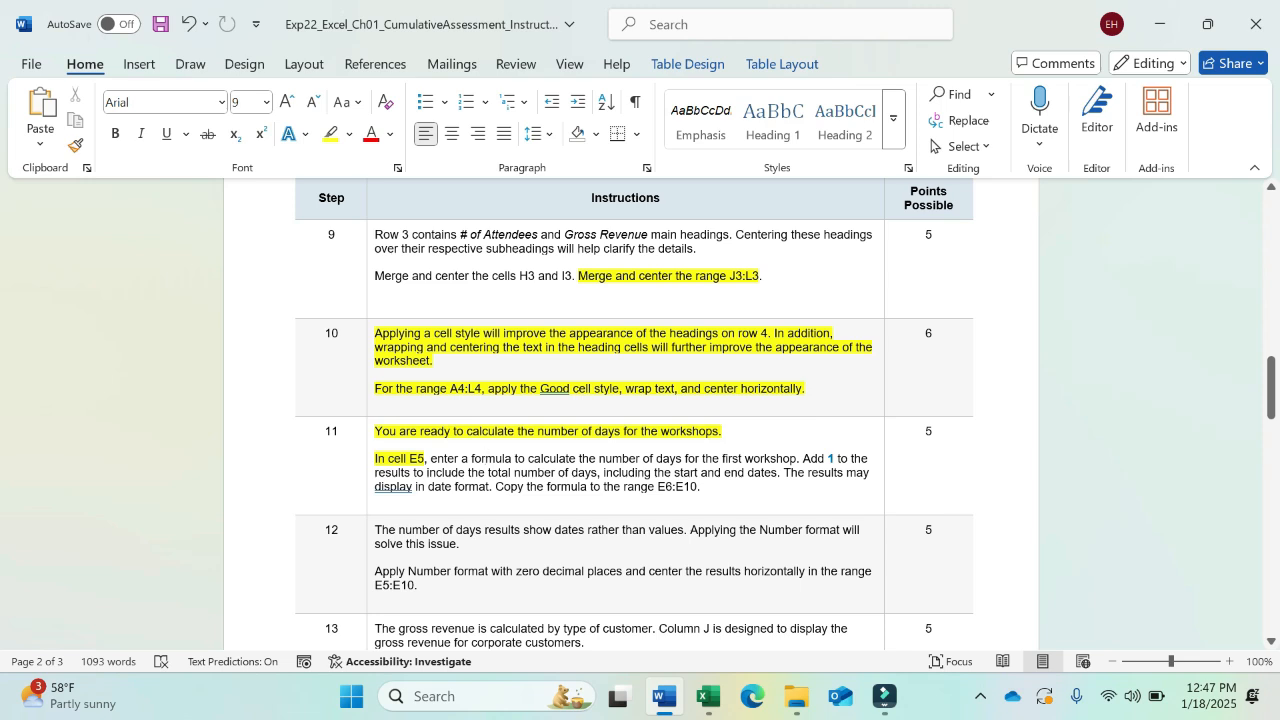
Highlight the sentence "The results may display in date format." in instruction 11 in yellow
{"action": "mouse_move", "coordinate": [784, 472]}
{"action": "left_mouse_down"}
{"action": "mouse_move", "coordinate": [712, 487]}
{"action": "mouse_move", "coordinate": [492, 487]}
{"action": "left_mouse_up"}
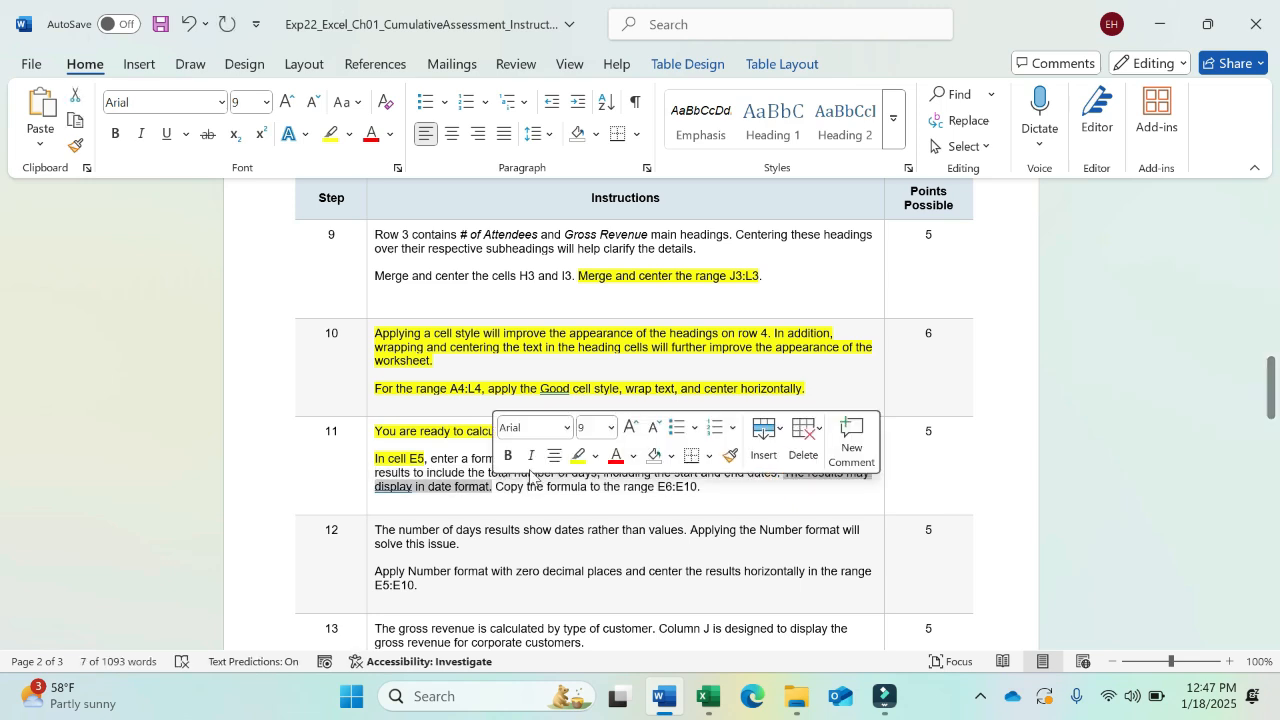
{"action": "left_click", "coordinate": [578, 456]}
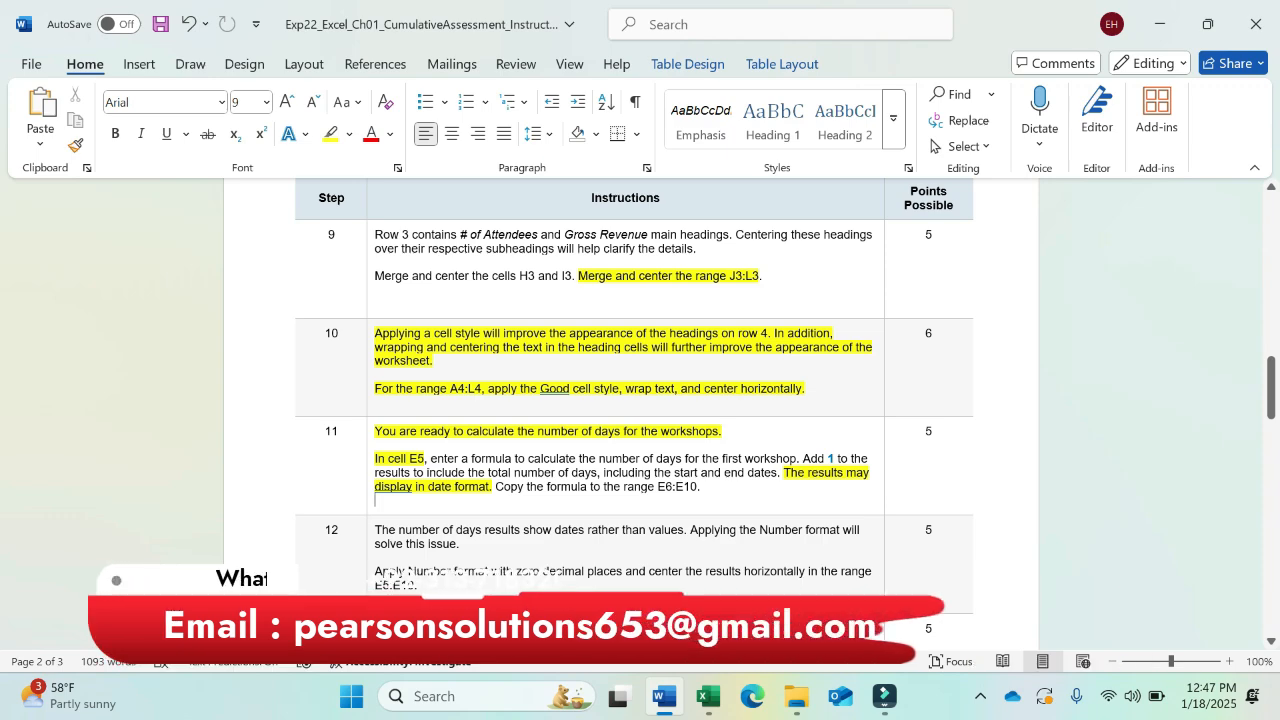
Switch to Excel and enter the formula =(D5-C5)+1 in cell E5, rechecking instruction 11 in Word before confirming it
{"action": "left_click", "coordinate": [710, 696]}
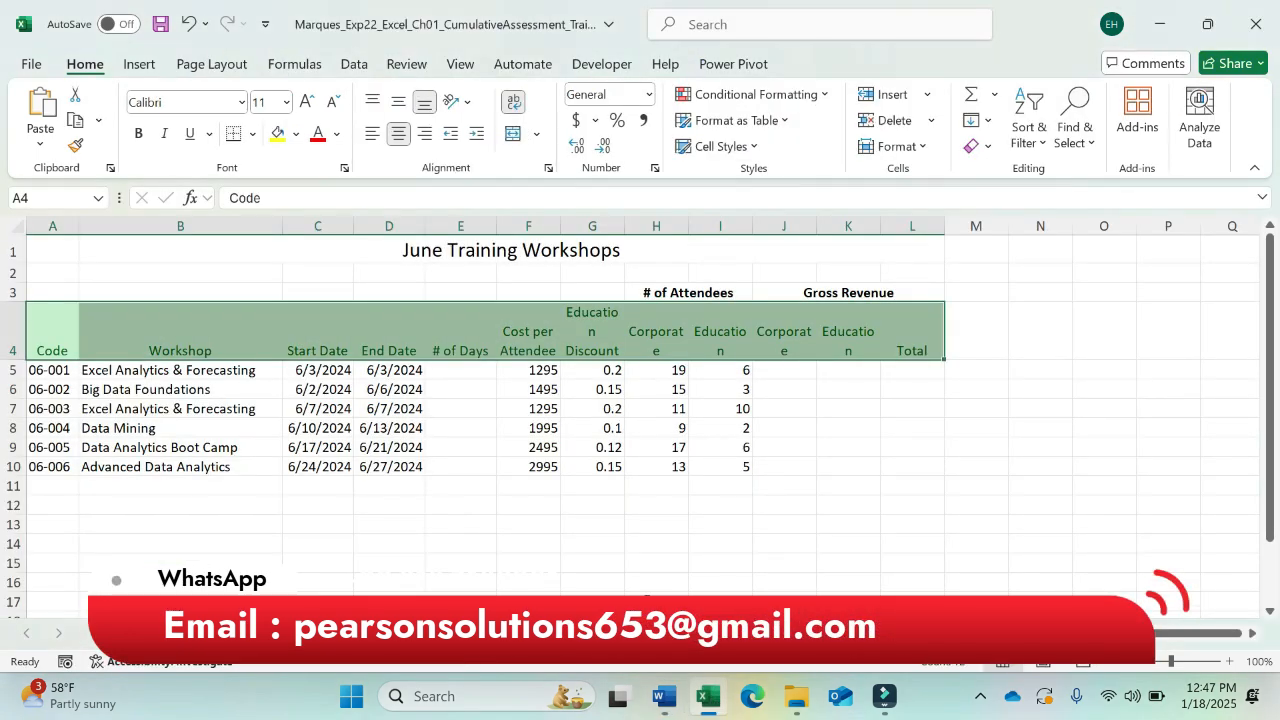
{"action": "left_click", "coordinate": [476, 372]}
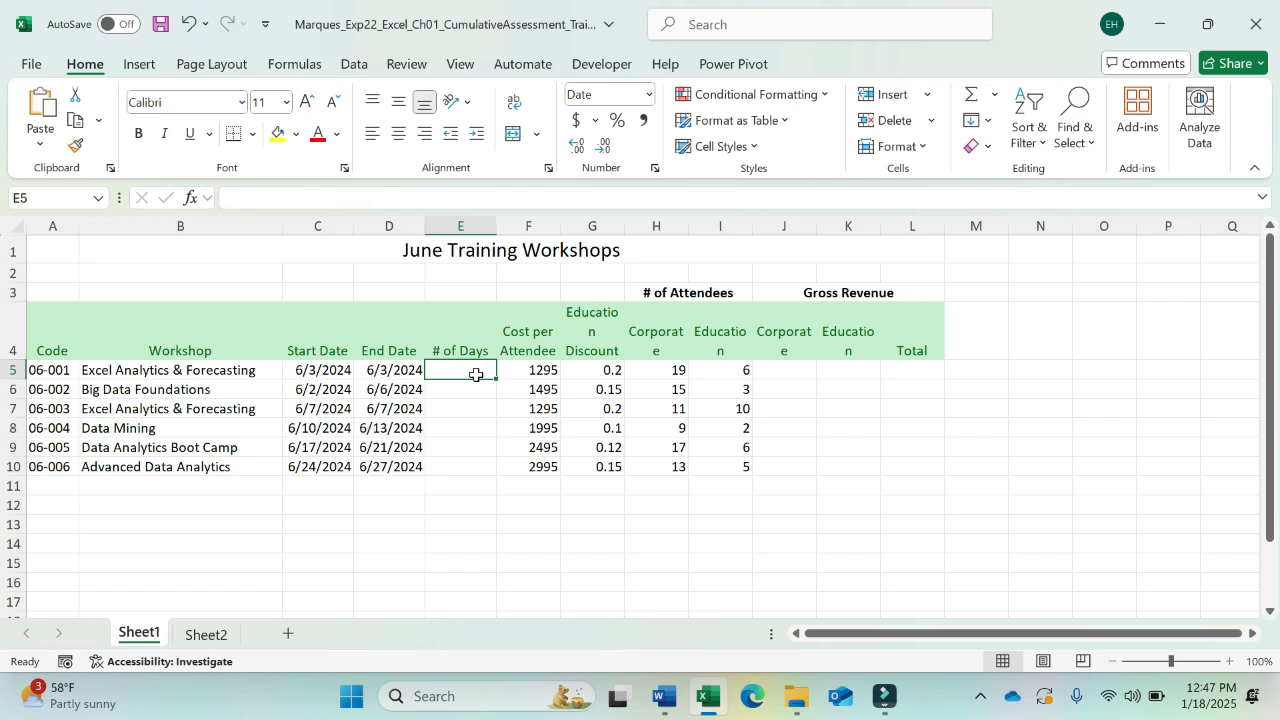
{"action": "type", "text": "="}
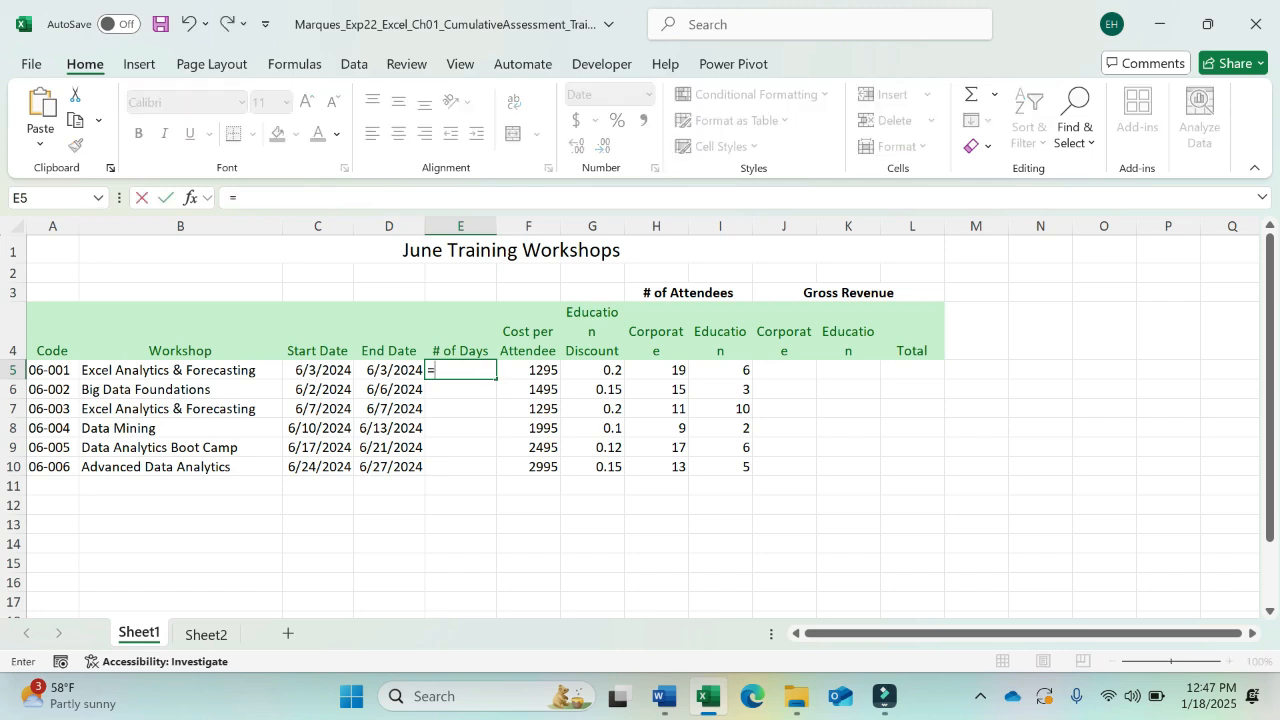
{"action": "type", "text": "("}
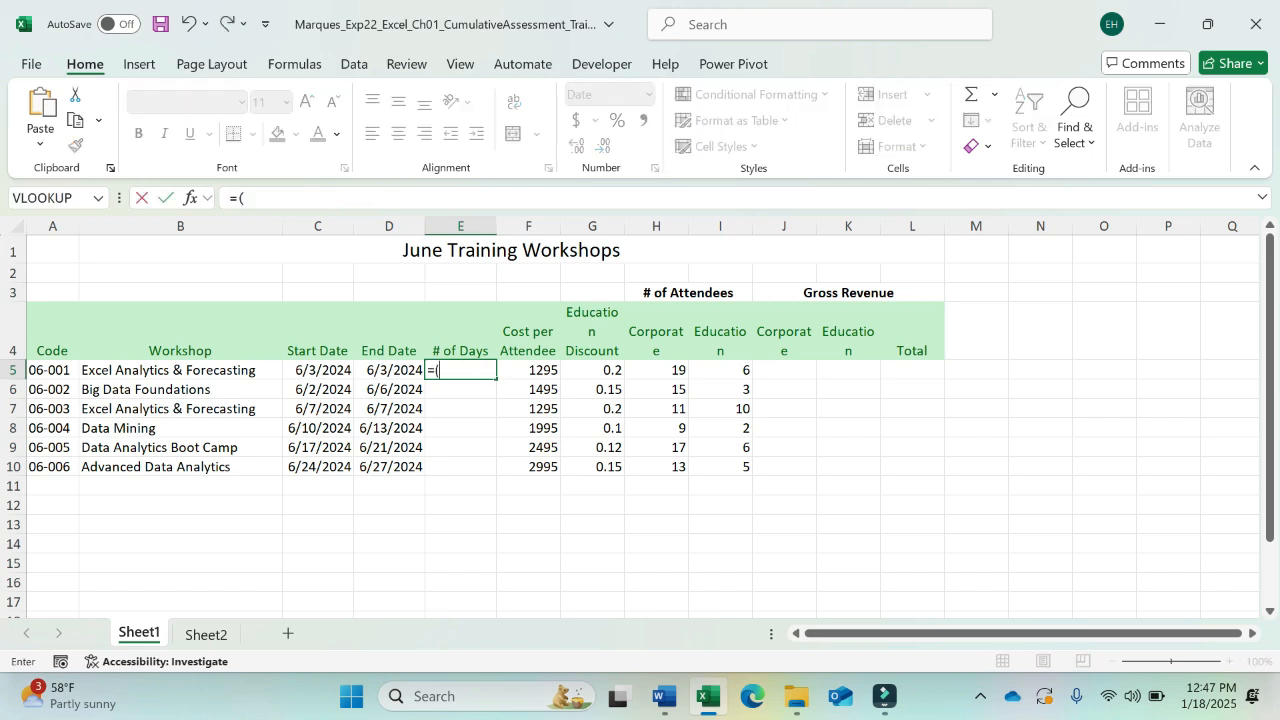
{"action": "left_click", "coordinate": [396, 367]}
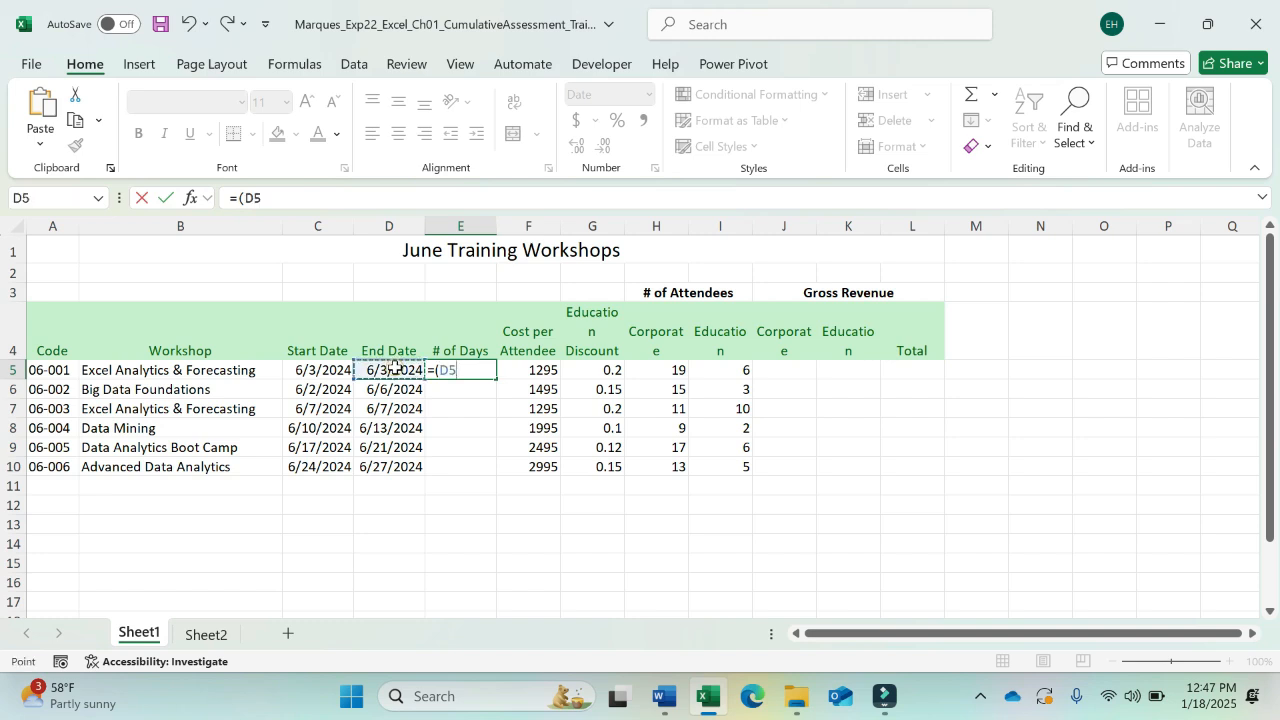
{"action": "type", "text": "-"}
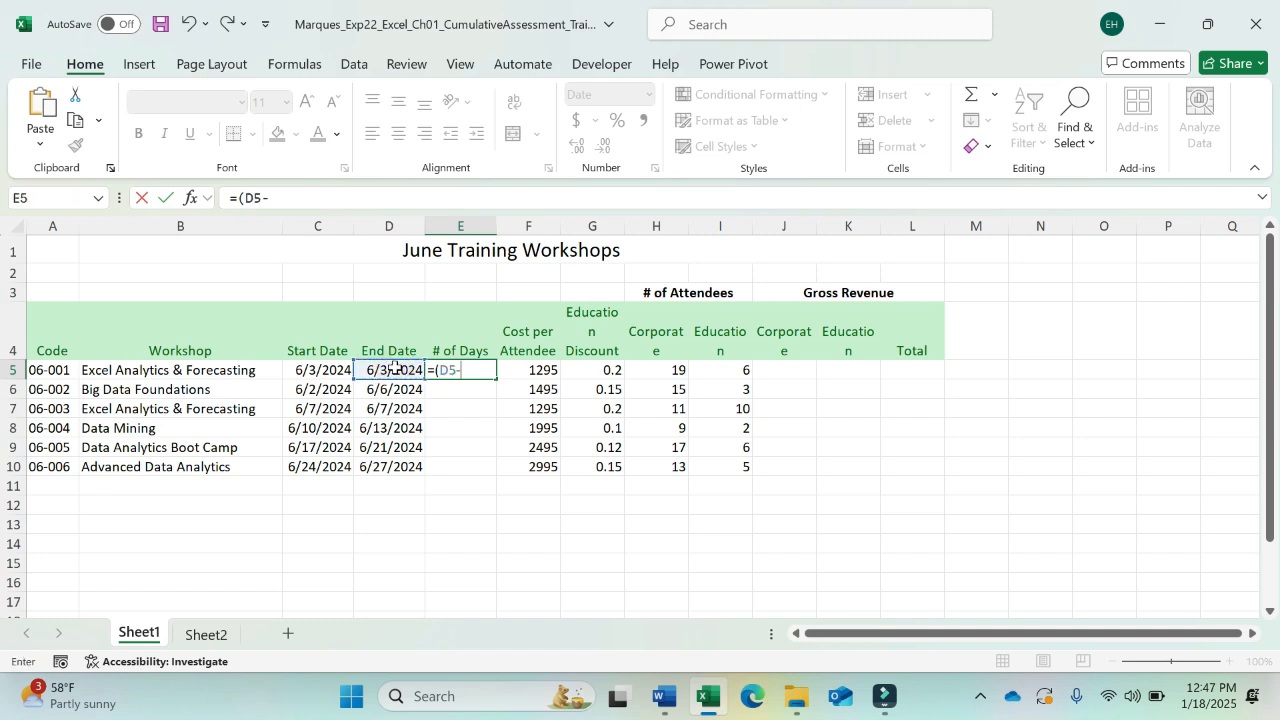
{"action": "left_click", "coordinate": [312, 371]}
{"action": "type", "text": ")"}
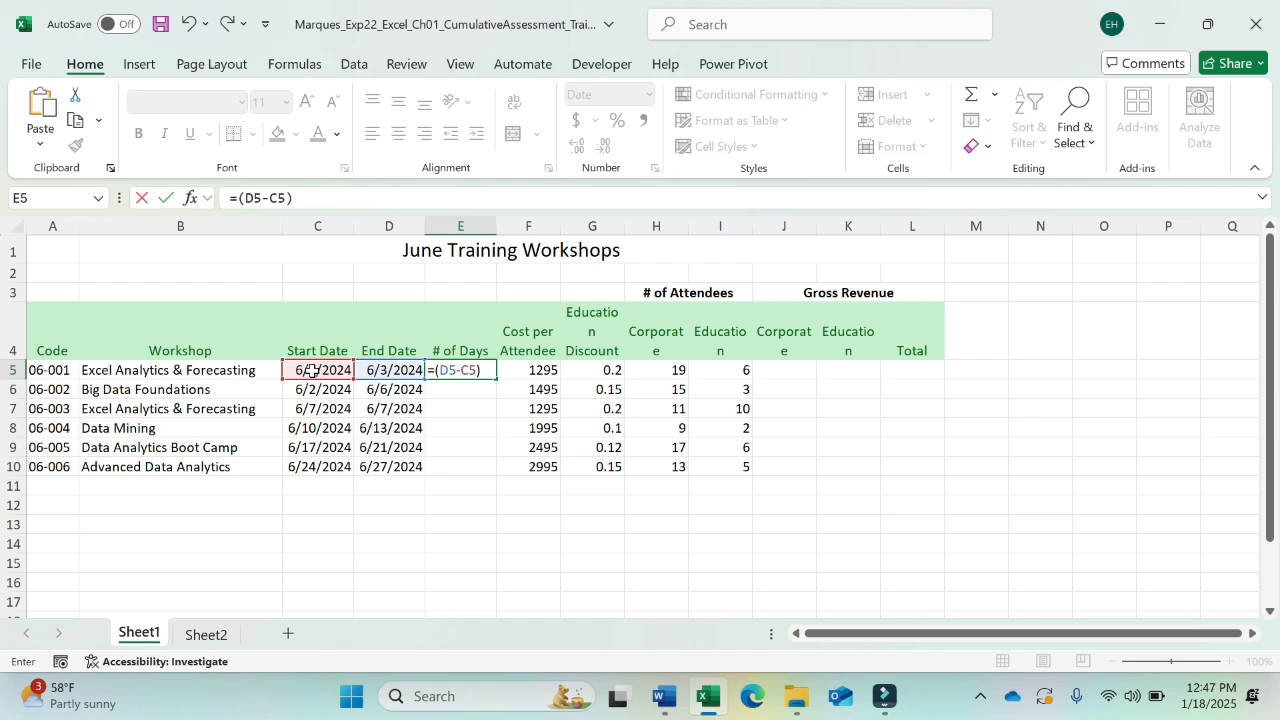
{"action": "type", "text": "+1"}
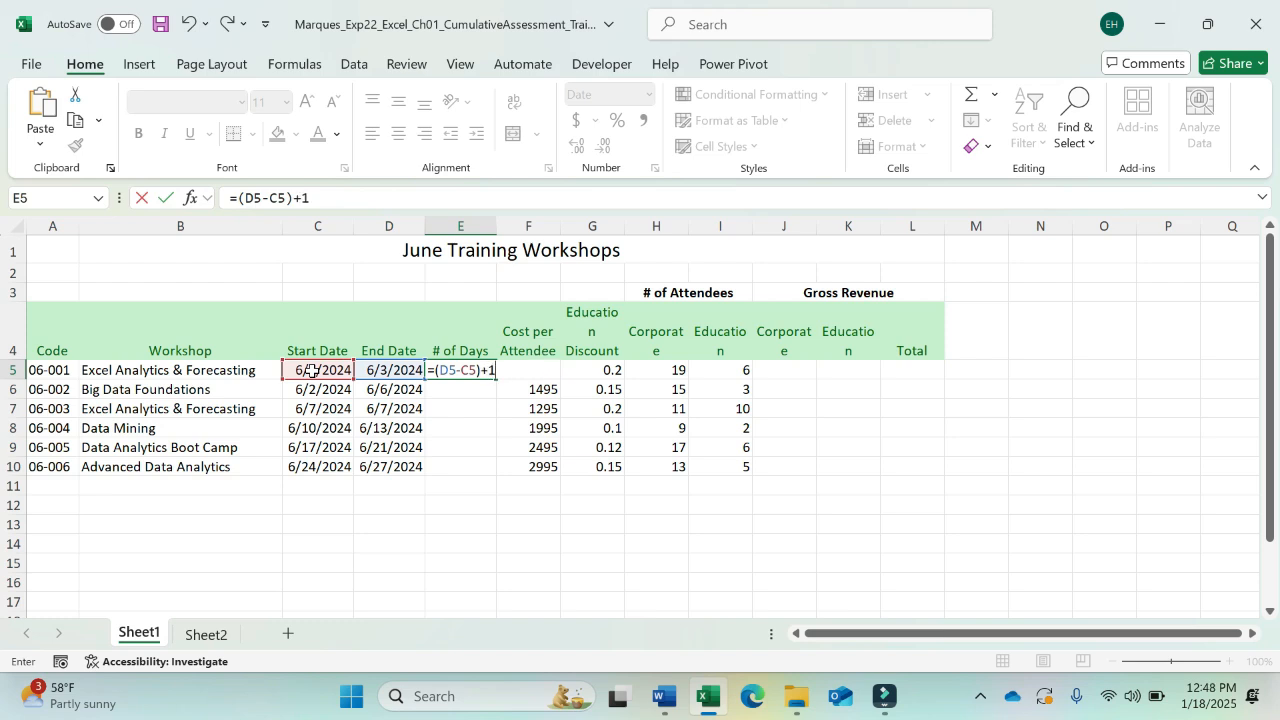
{"action": "left_click", "coordinate": [664, 696]}
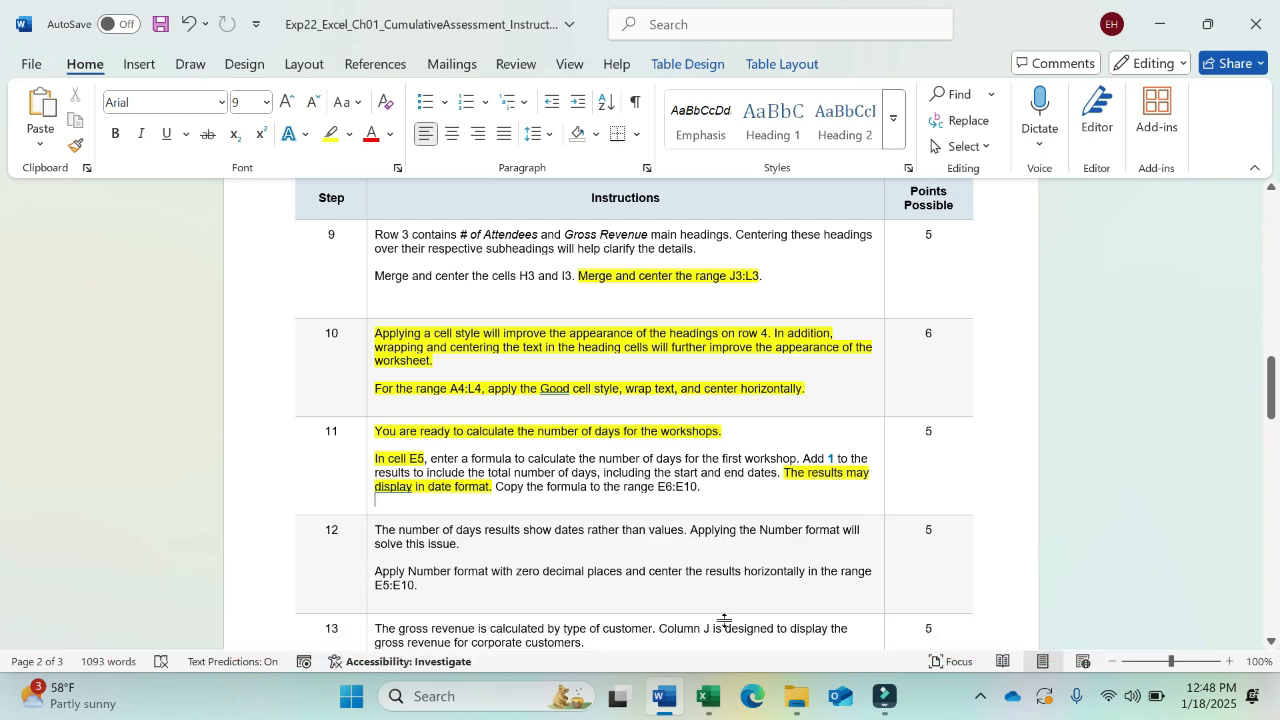
{"action": "left_click", "coordinate": [708, 696]}
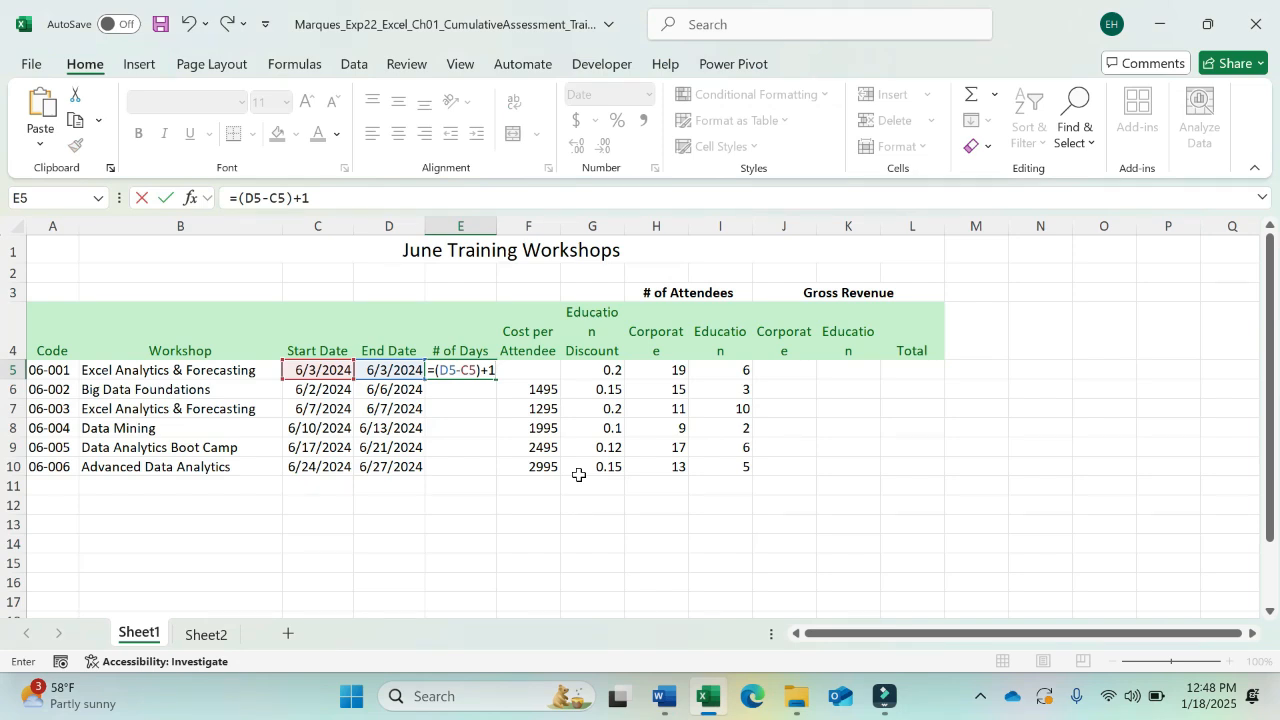
{"action": "key", "text": "Return"}
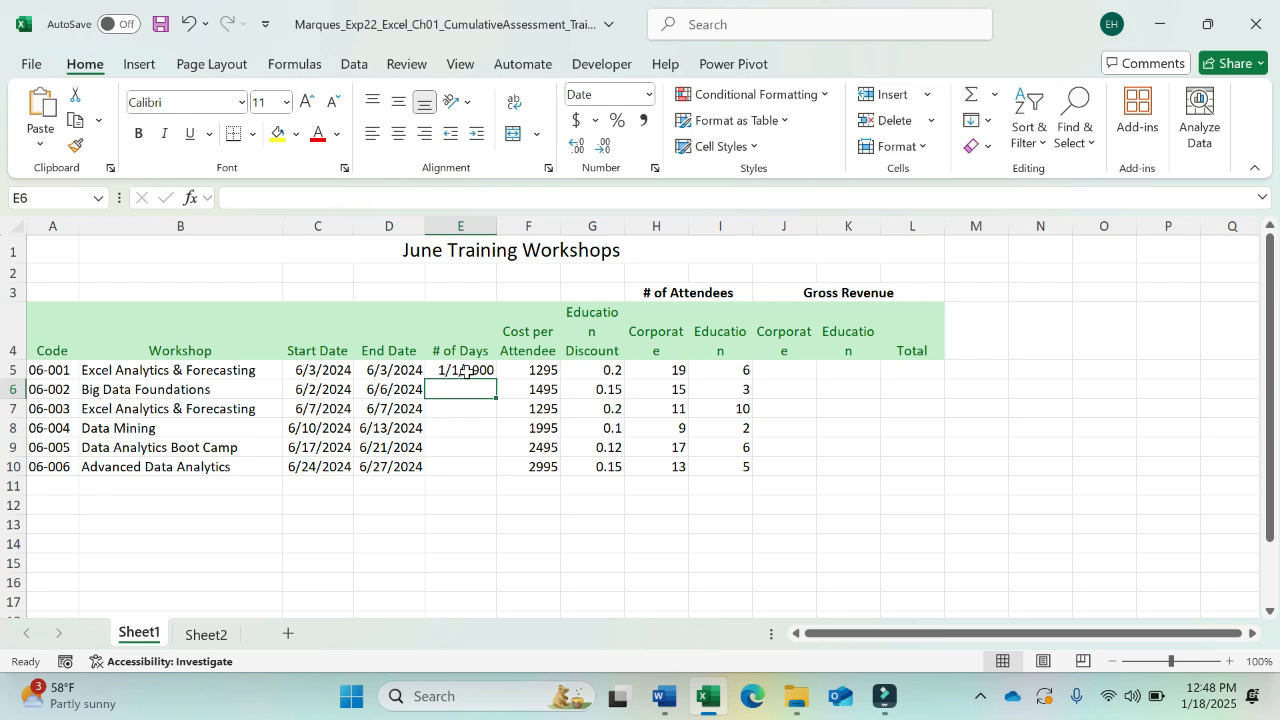
Select cell E5 and recheck instruction 11 in Word for the range to copy the formula to
{"action": "left_click", "coordinate": [442, 371]}
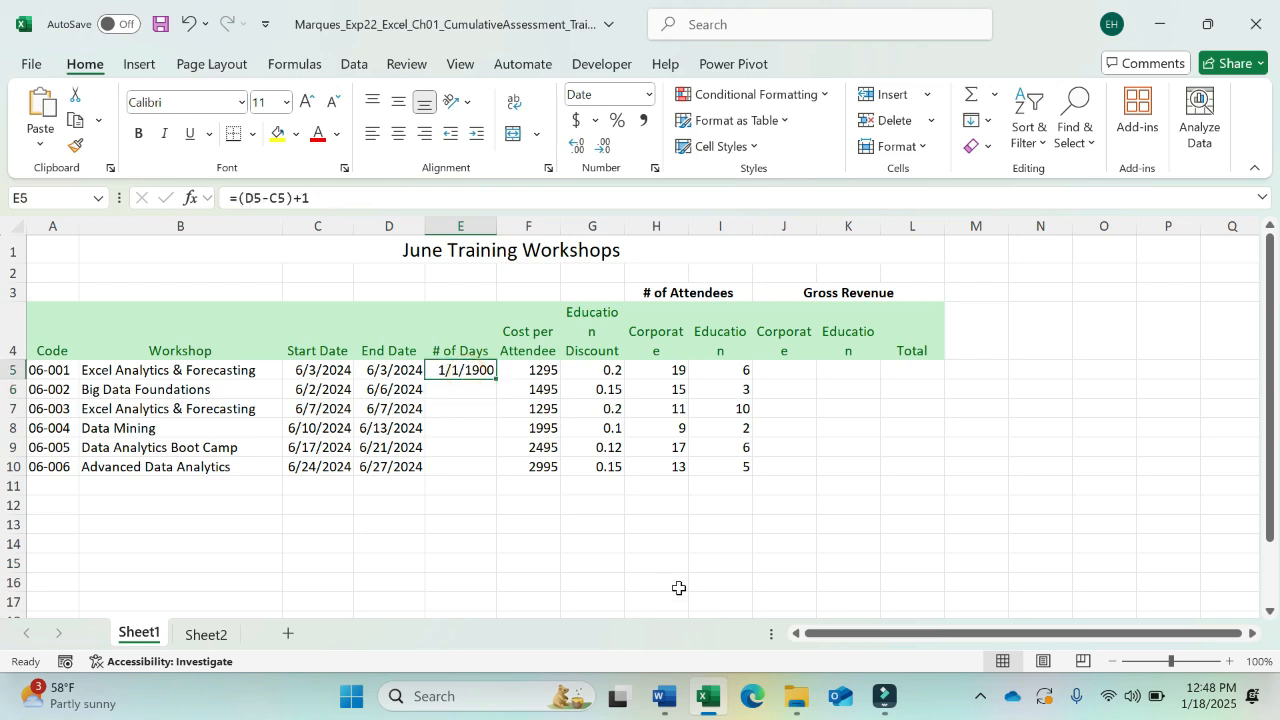
{"action": "left_click", "coordinate": [665, 697]}
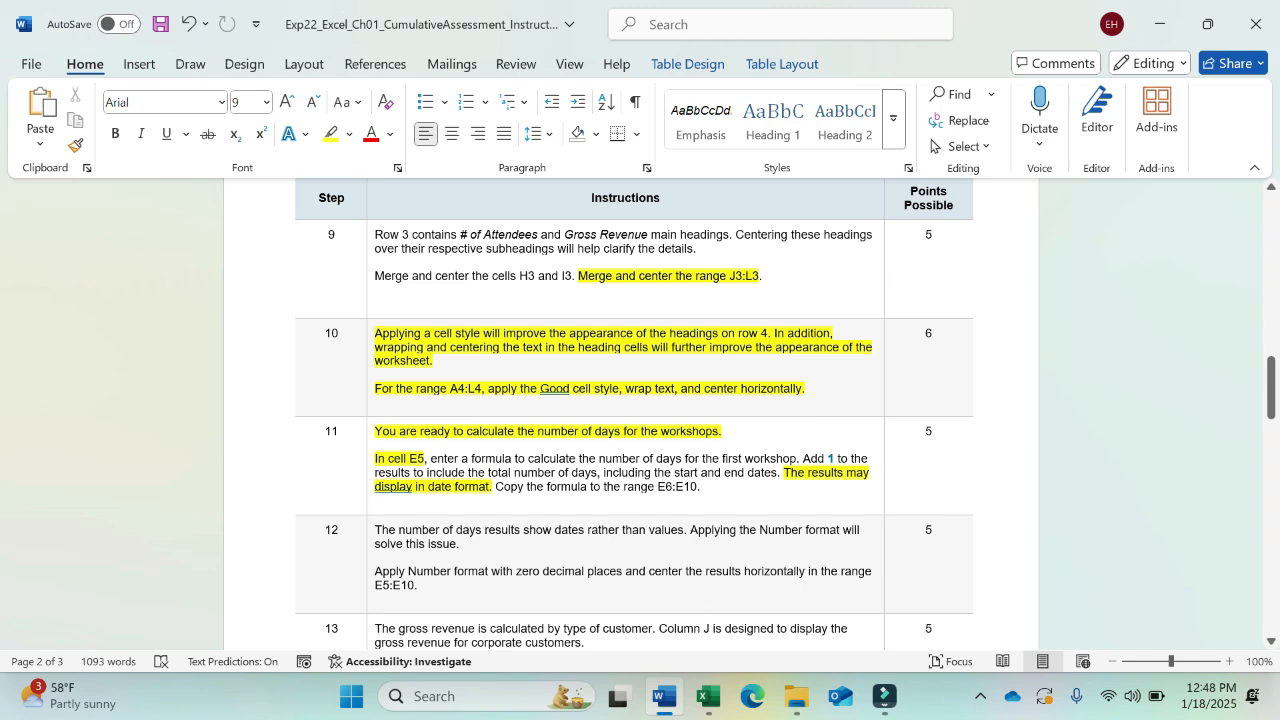
{"action": "left_click", "coordinate": [709, 697]}
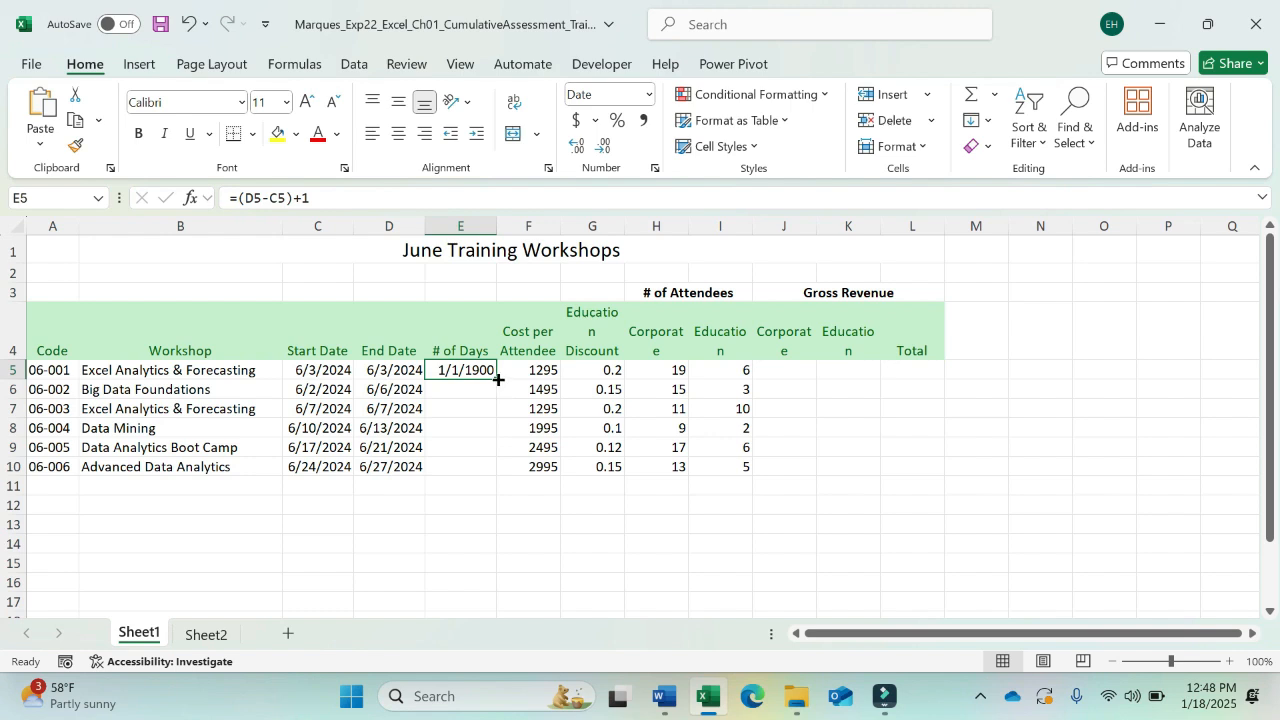
{"action": "left_click_drag", "start_coordinate": [498, 379], "coordinate": [492, 478]}
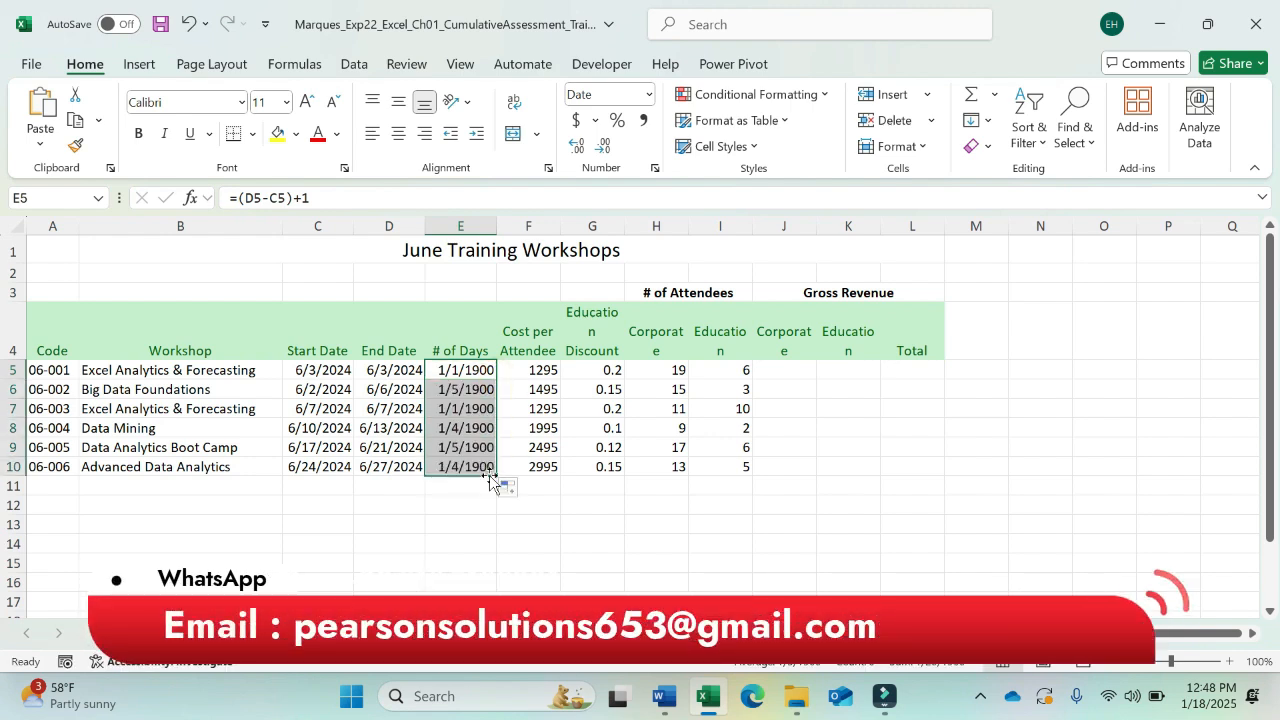
{"action": "key", "text": "ctrl+z"}
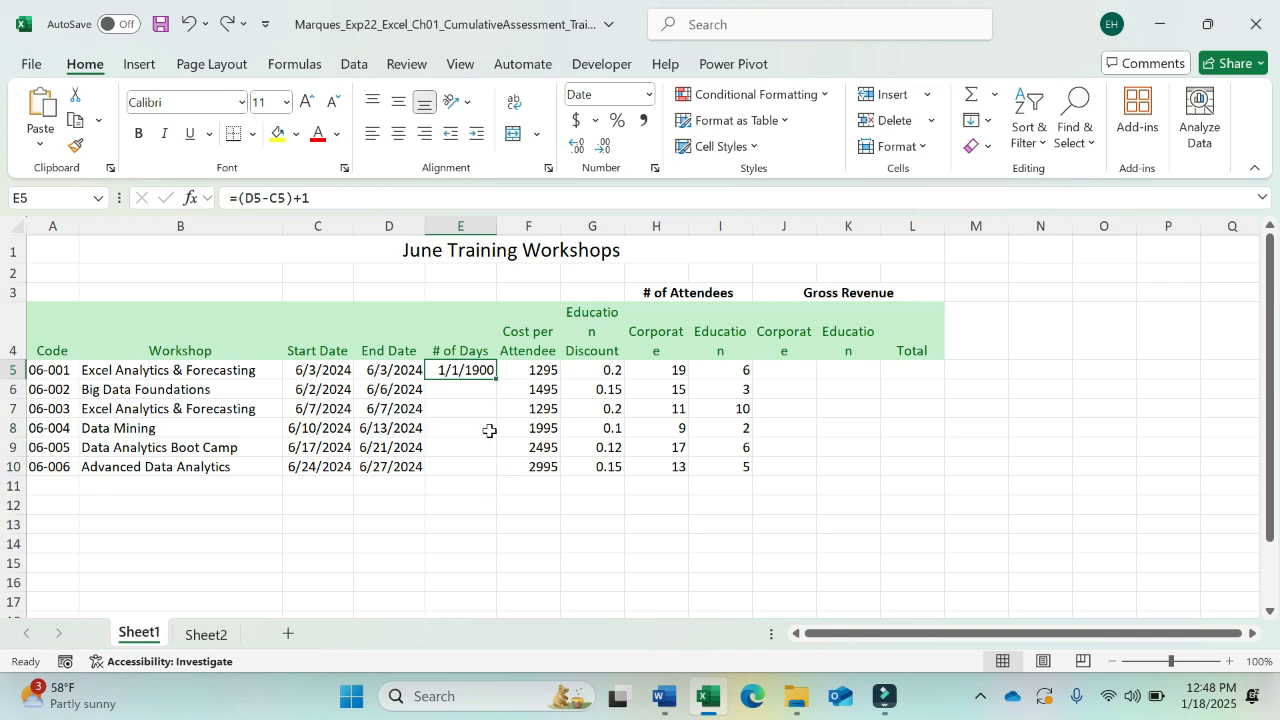
{"action": "double_click", "coordinate": [494, 380]}
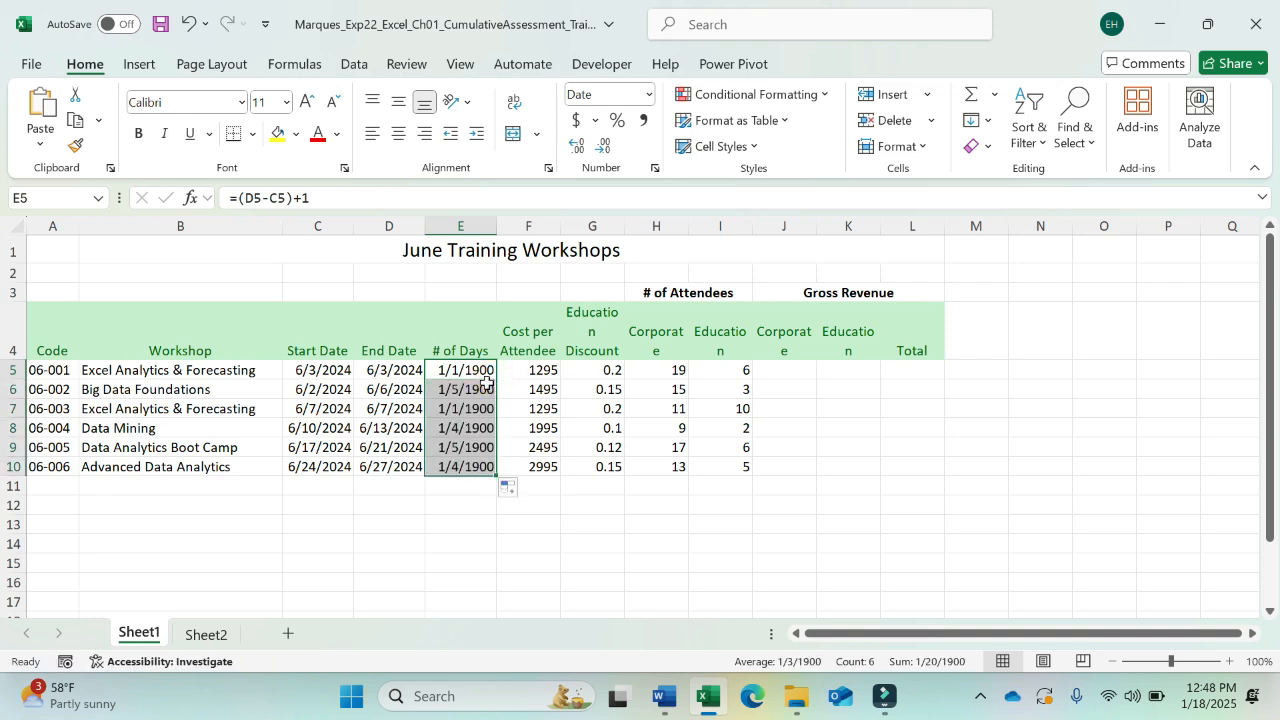
{"action": "key", "text": "ctrl+z"}
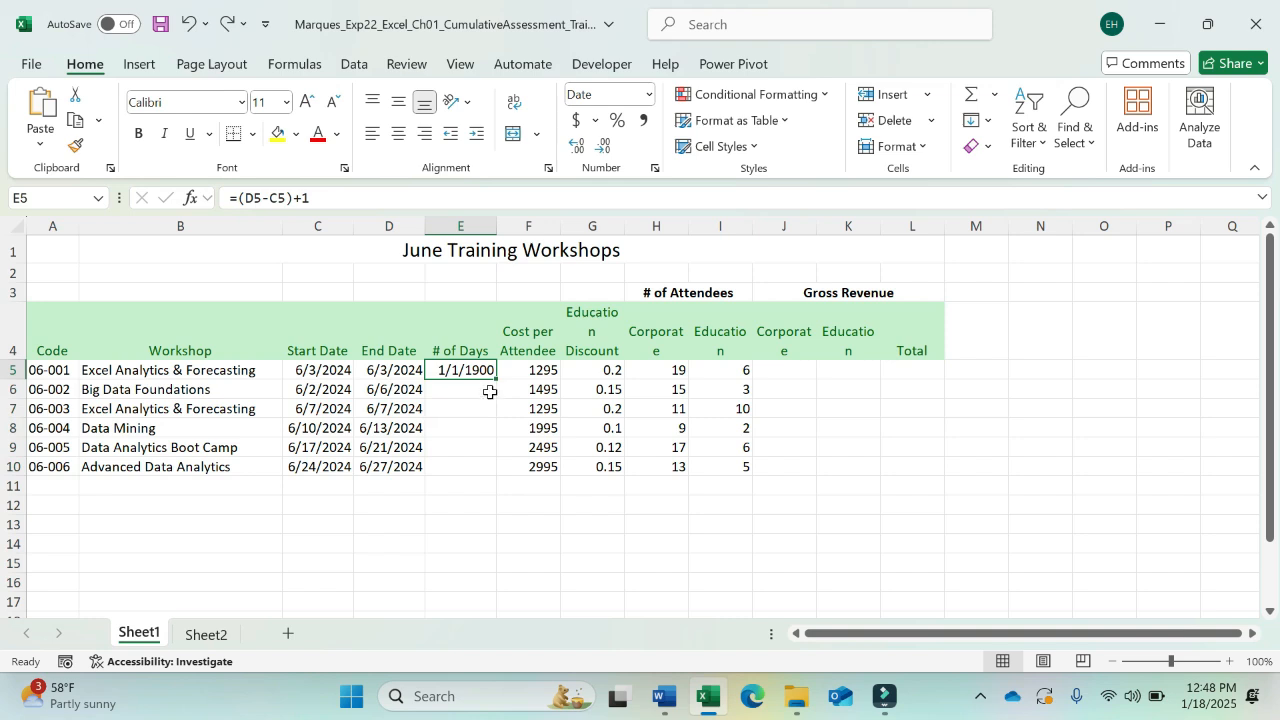
Copy the number-of-days formula from E5 down to E6:E10, and select the range E5:E10
{"action": "left_click_drag", "start_coordinate": [498, 379], "coordinate": [496, 479]}
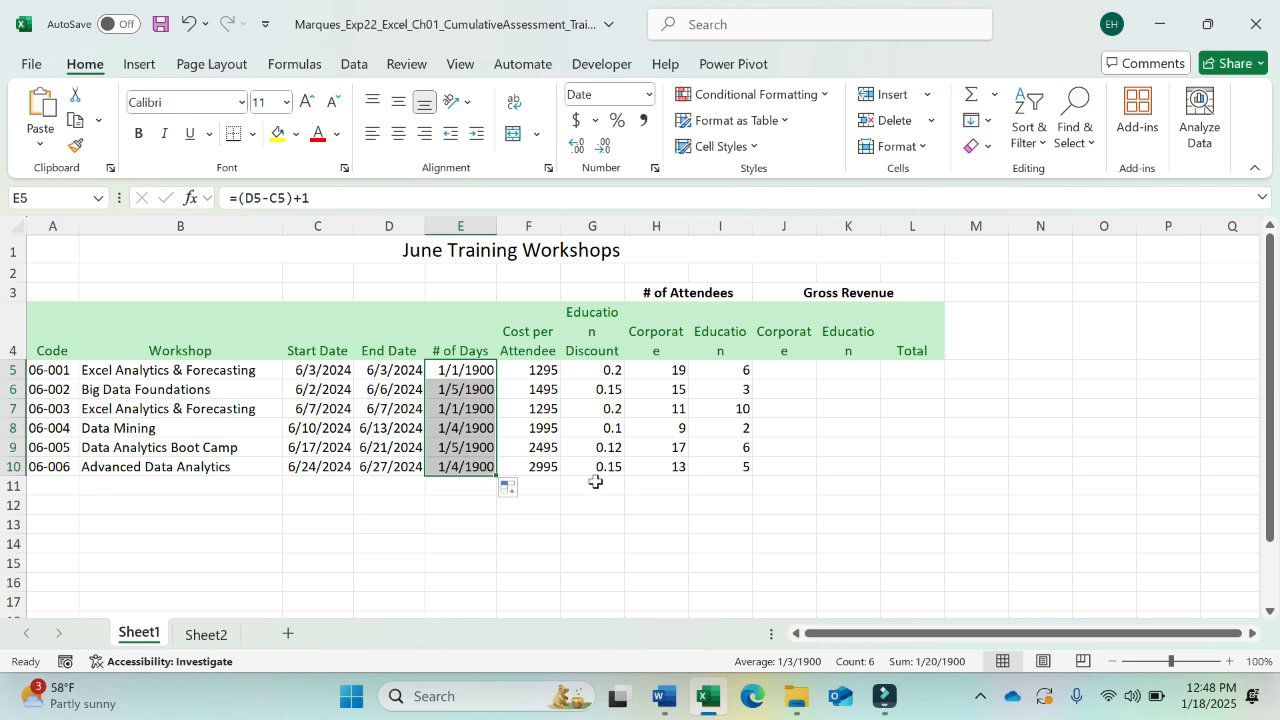
{"action": "left_click", "coordinate": [631, 512]}
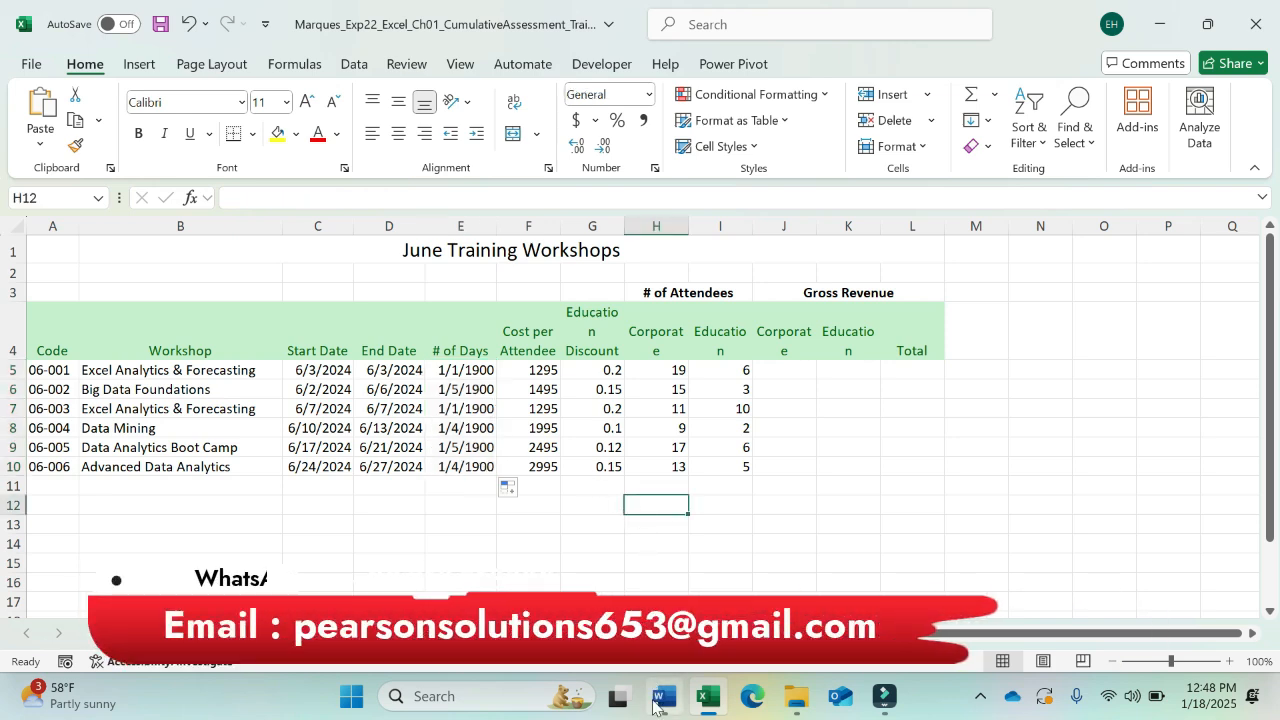
{"action": "mouse_move", "coordinate": [655, 705]}
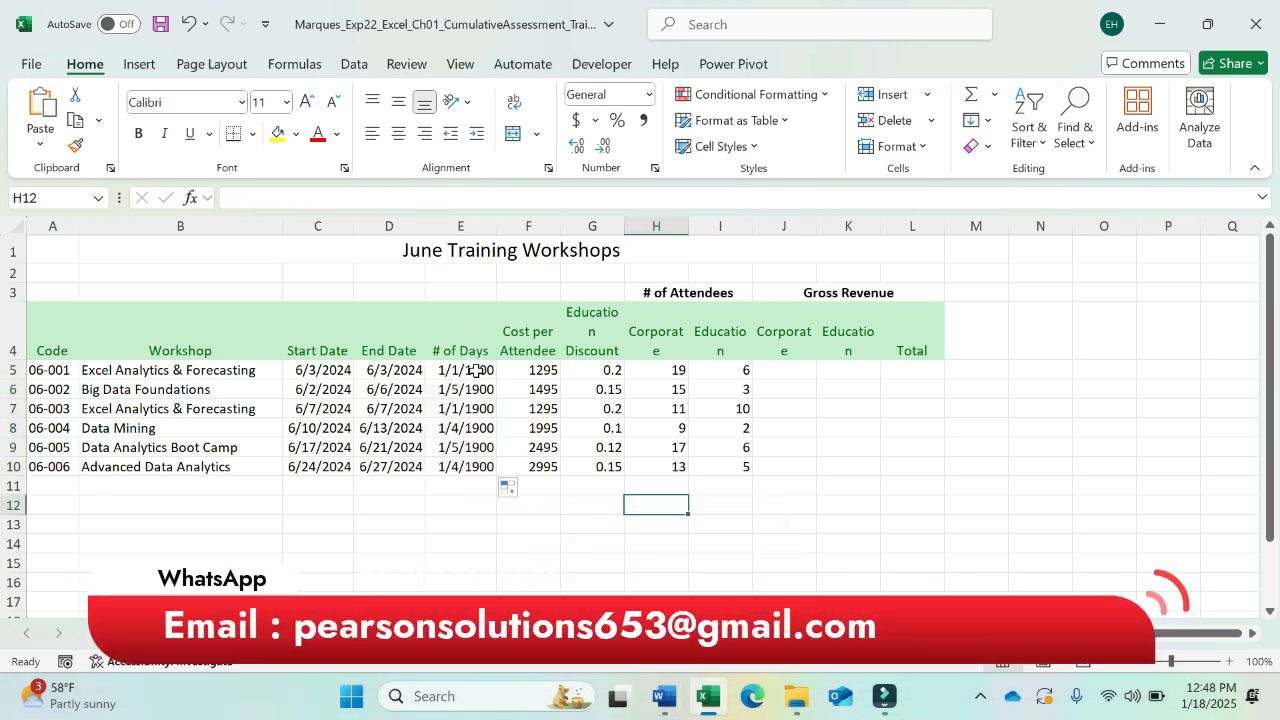
{"action": "left_click_drag", "start_coordinate": [474, 370], "coordinate": [476, 466]}
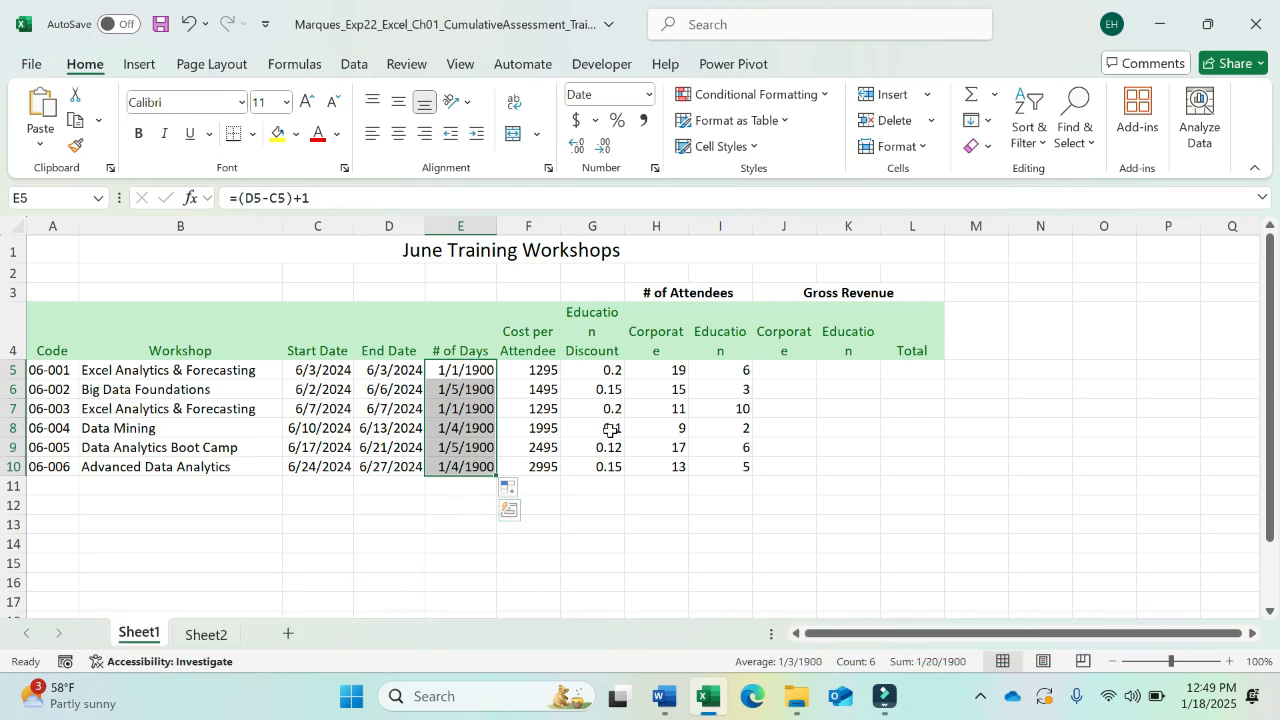
Switch to Word and highlight "Apply Number format with zero decimal places" in instruction 12 in yellow
{"action": "left_click", "coordinate": [665, 697]}
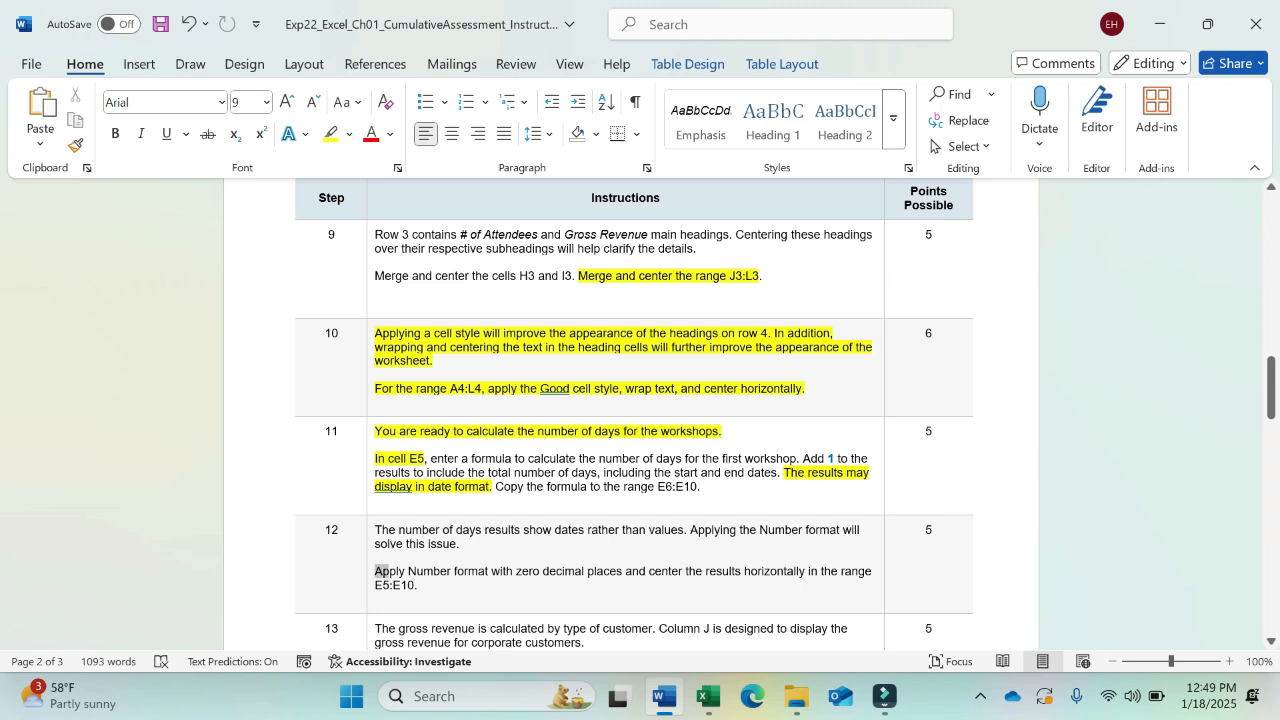
{"action": "left_click_drag", "start_coordinate": [388, 571], "coordinate": [624, 571]}
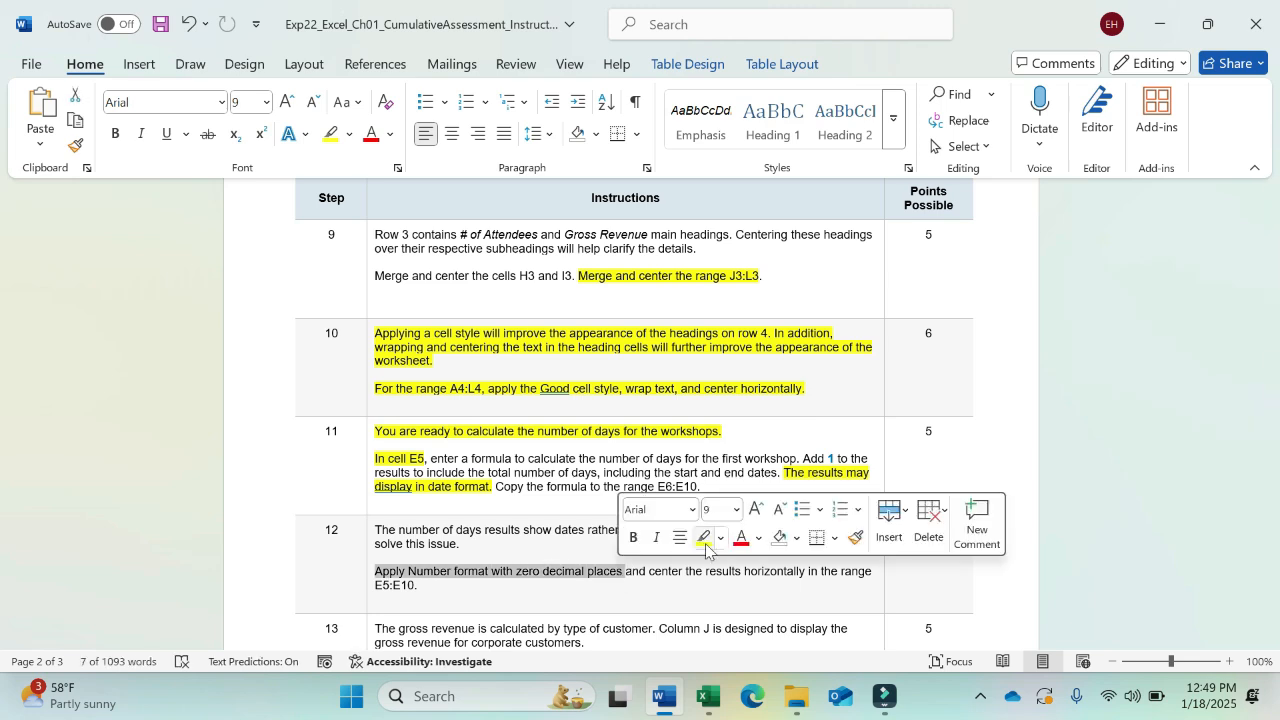
{"action": "left_click", "coordinate": [704, 537]}
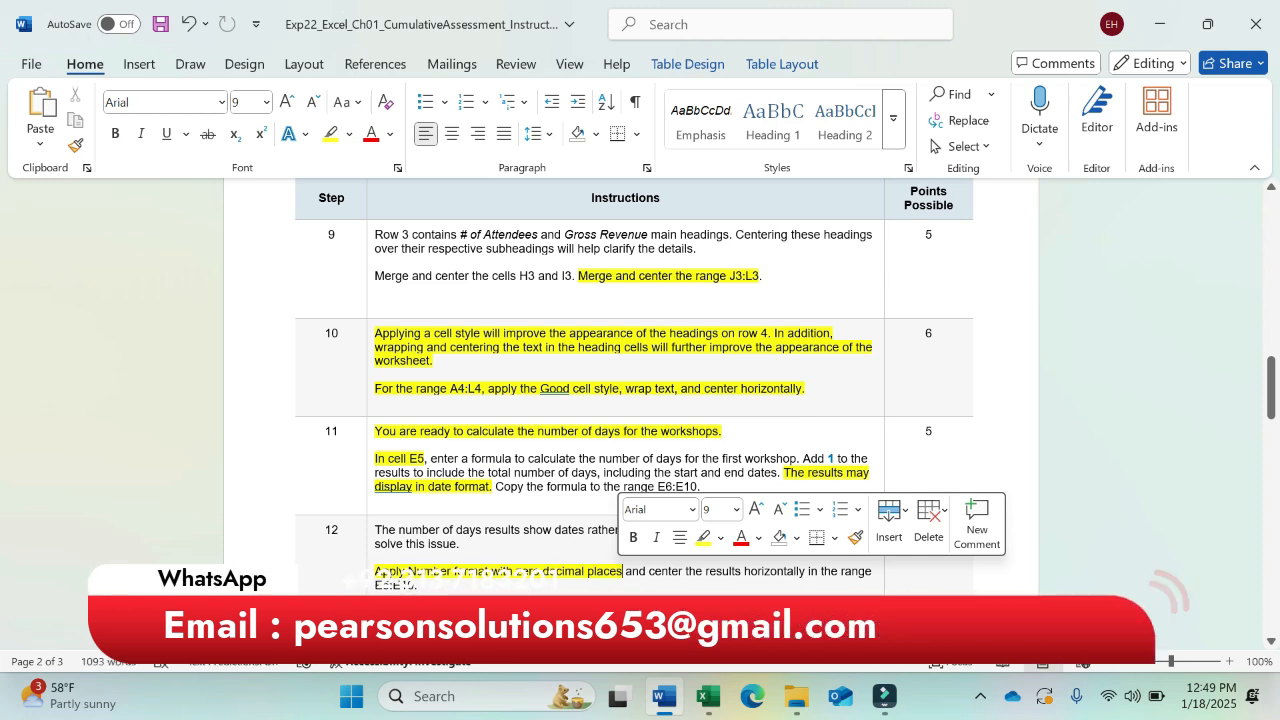
{"action": "left_click", "coordinate": [370, 585]}
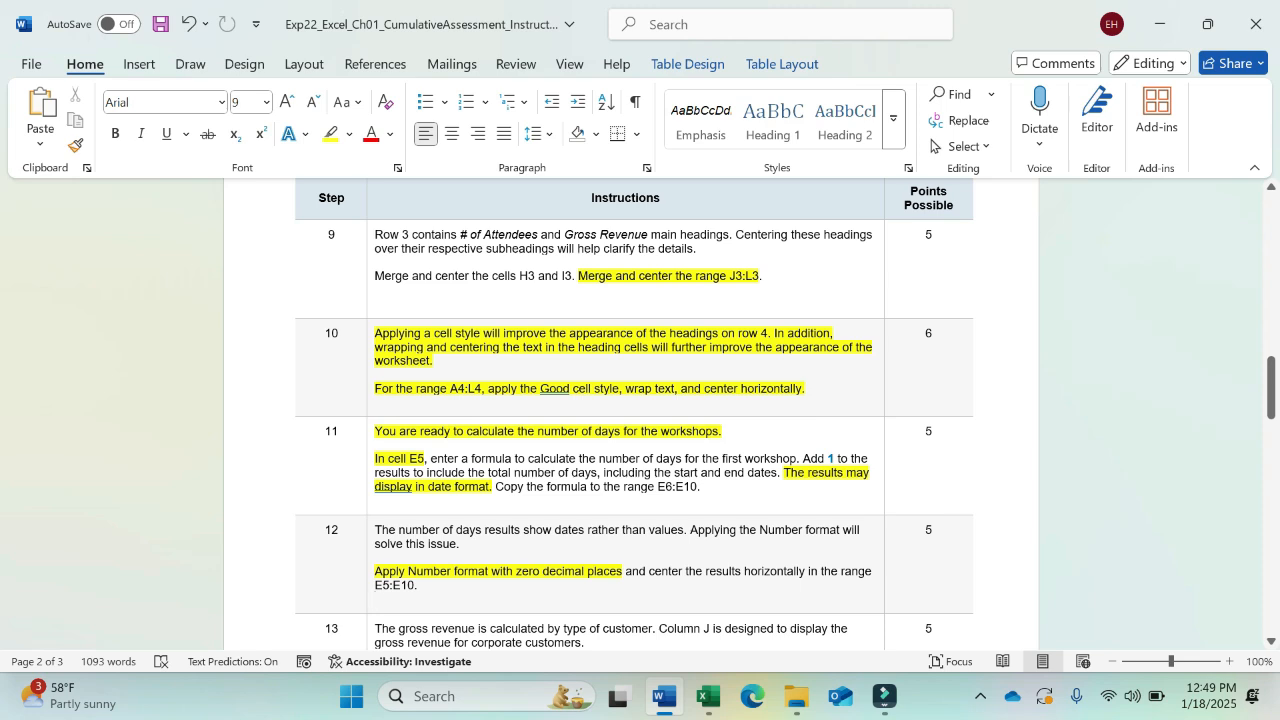
Return to Excel and select the # of Days results in the range E5:E10
{"action": "left_click", "coordinate": [708, 697]}
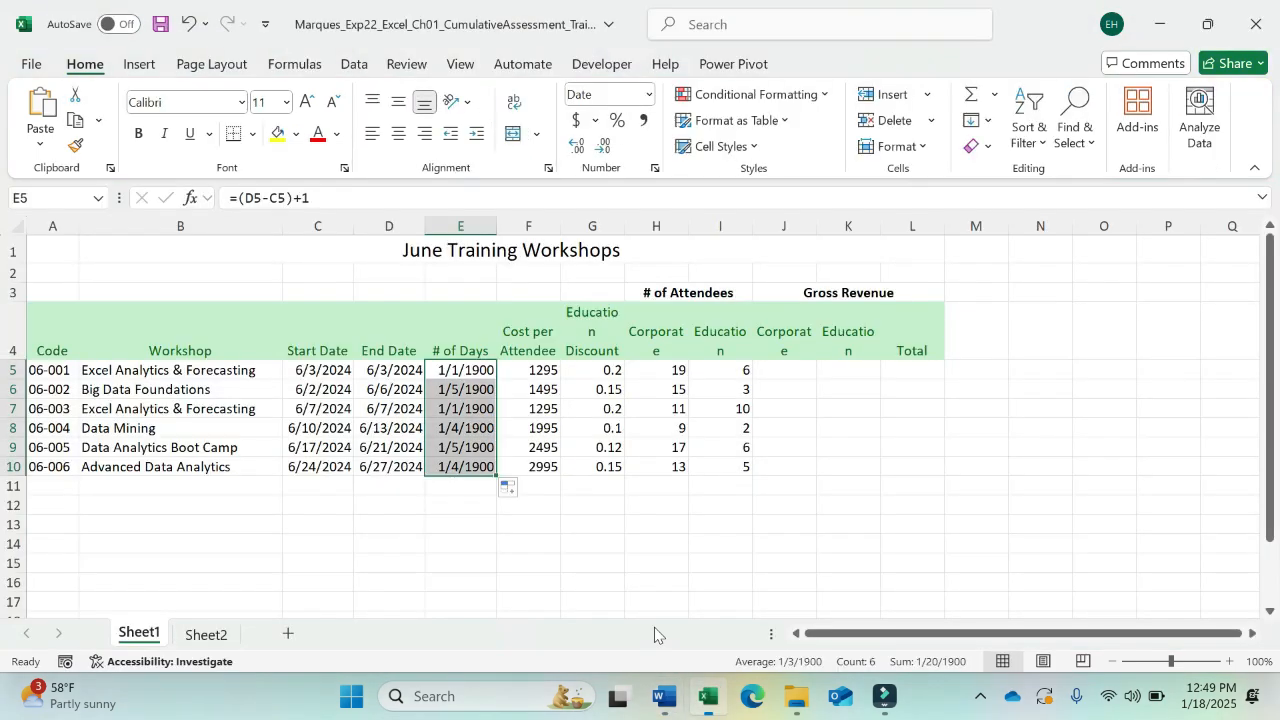
{"action": "left_click", "coordinate": [468, 369]}
{"action": "left_click_drag", "start_coordinate": [475, 370], "coordinate": [480, 473]}
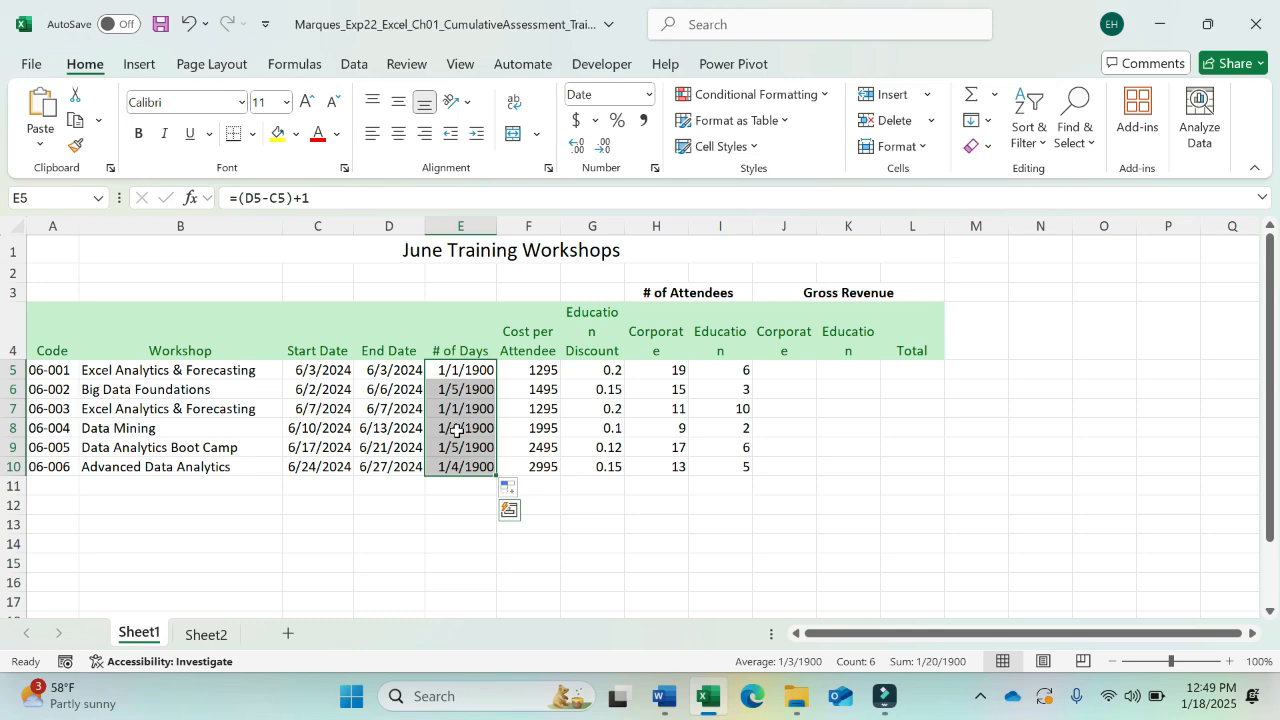
Set the # of Days results in E5:E10 to the Number format with 0 decimal places, checking the Word instructions
{"action": "left_click", "coordinate": [655, 170]}
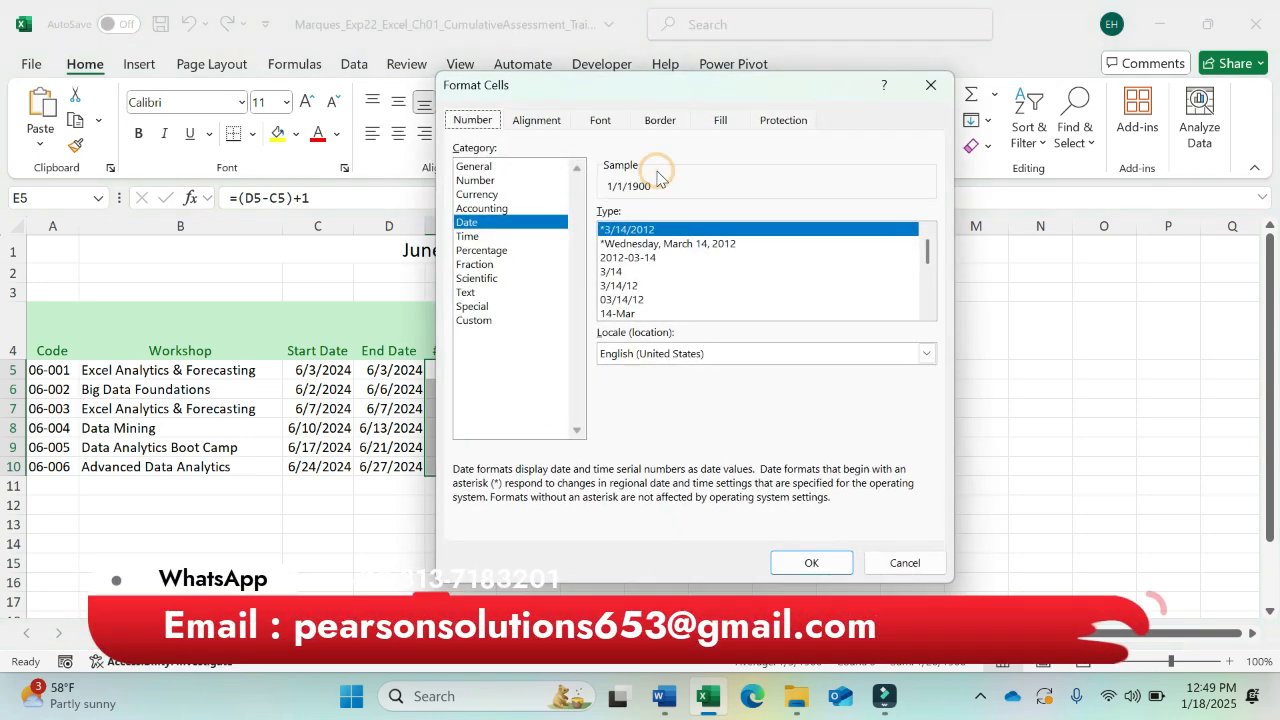
{"action": "left_click", "coordinate": [476, 180]}
{"action": "key", "text": "alt+Tab"}
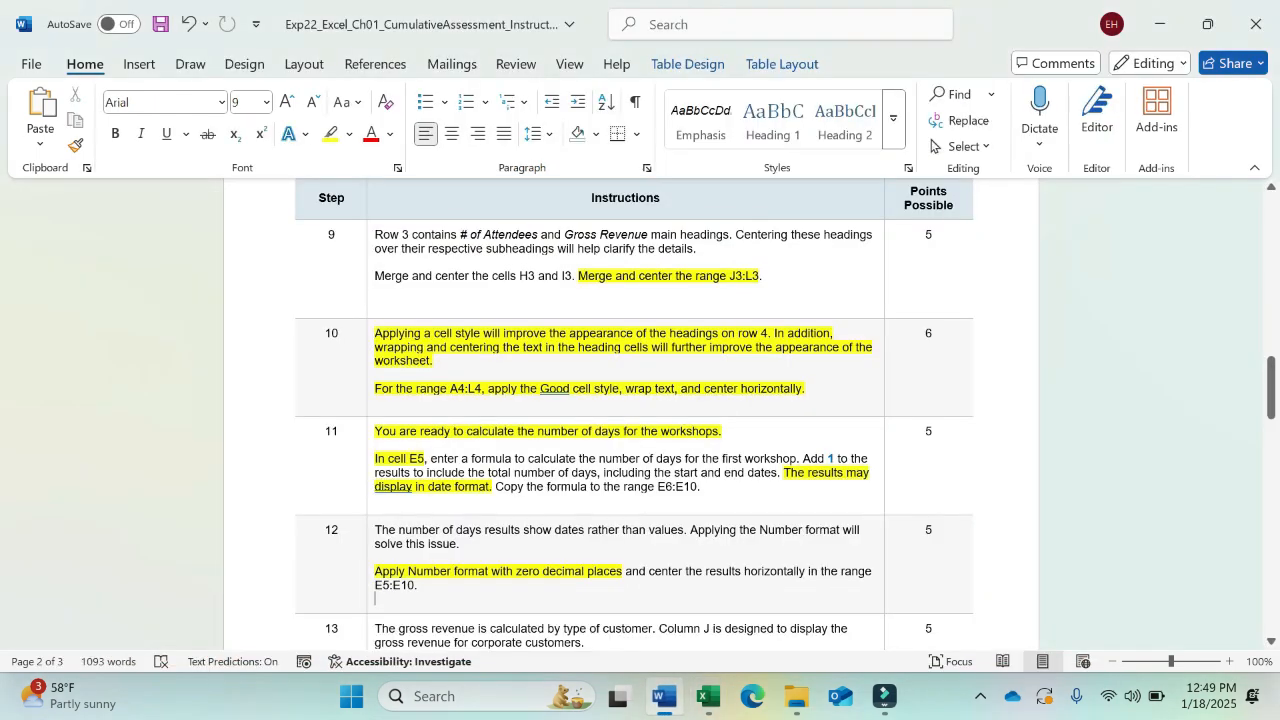
{"action": "key", "text": "alt+Tab"}
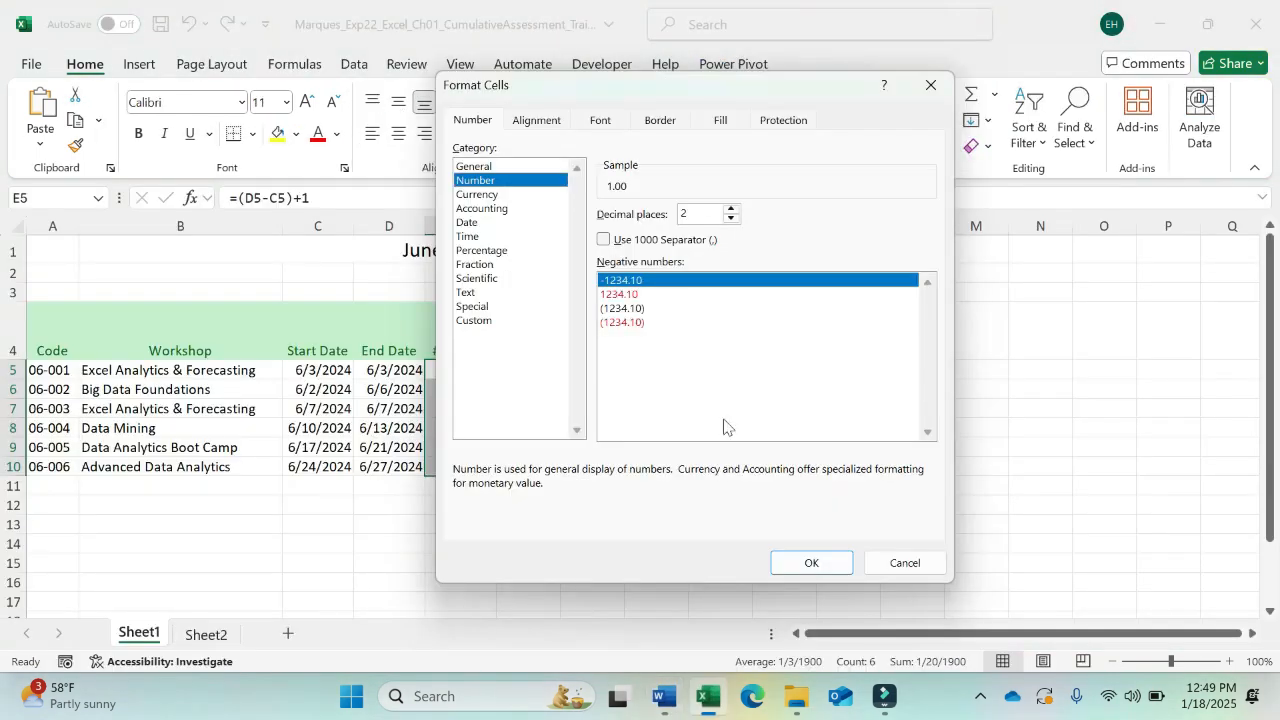
{"action": "left_click", "coordinate": [731, 218]}
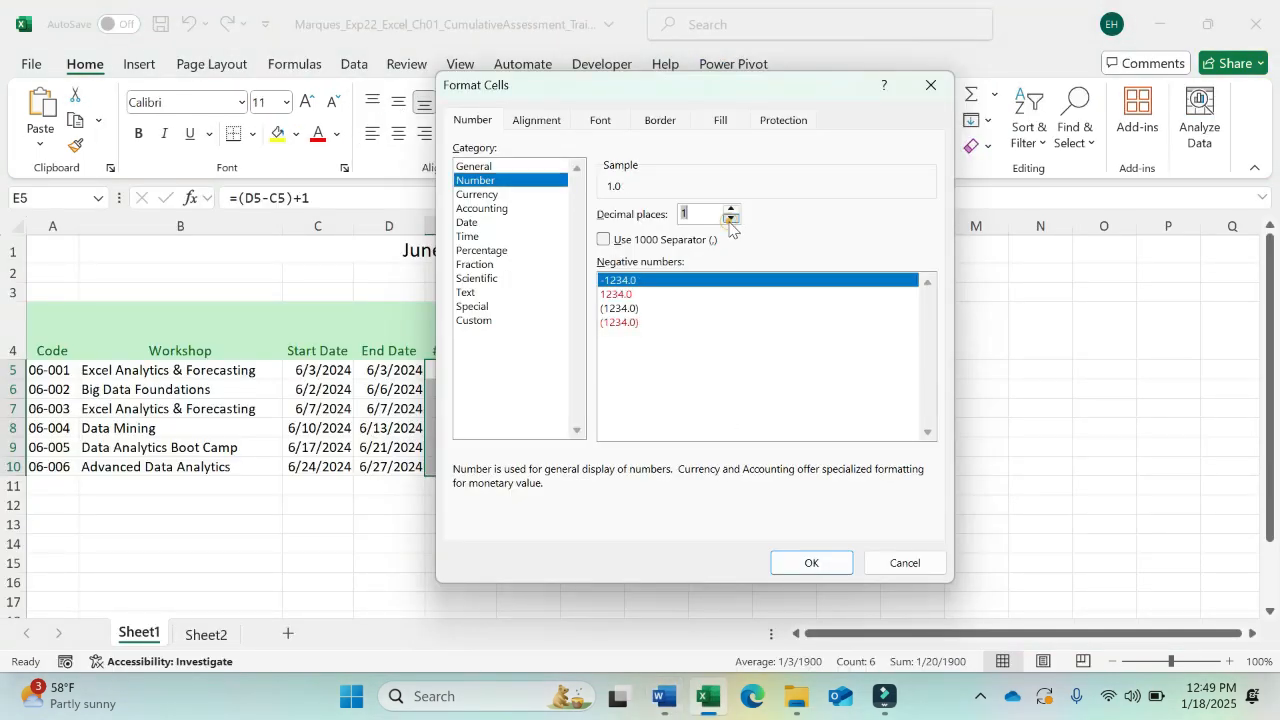
{"action": "left_click", "coordinate": [731, 218]}
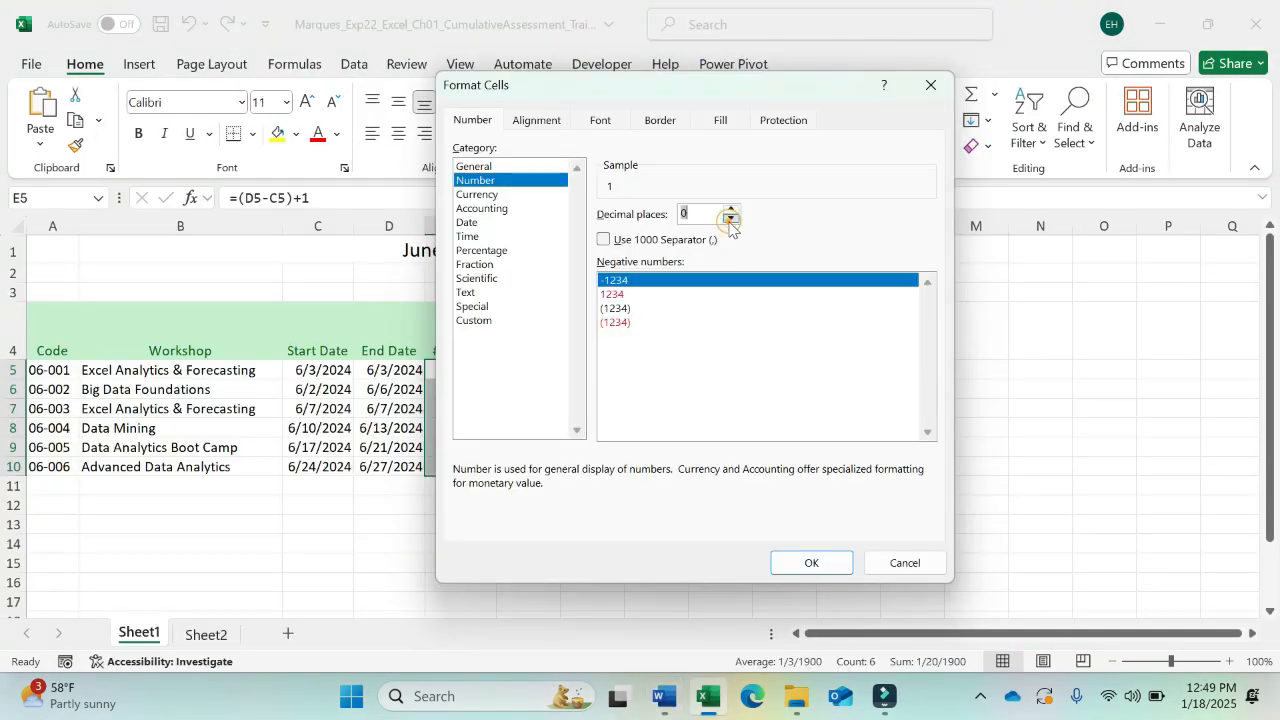
Set the horizontal text alignment of E5:E10 to Center and apply the cell formatting
{"action": "left_click", "coordinate": [537, 119]}
{"action": "left_click", "coordinate": [593, 190]}
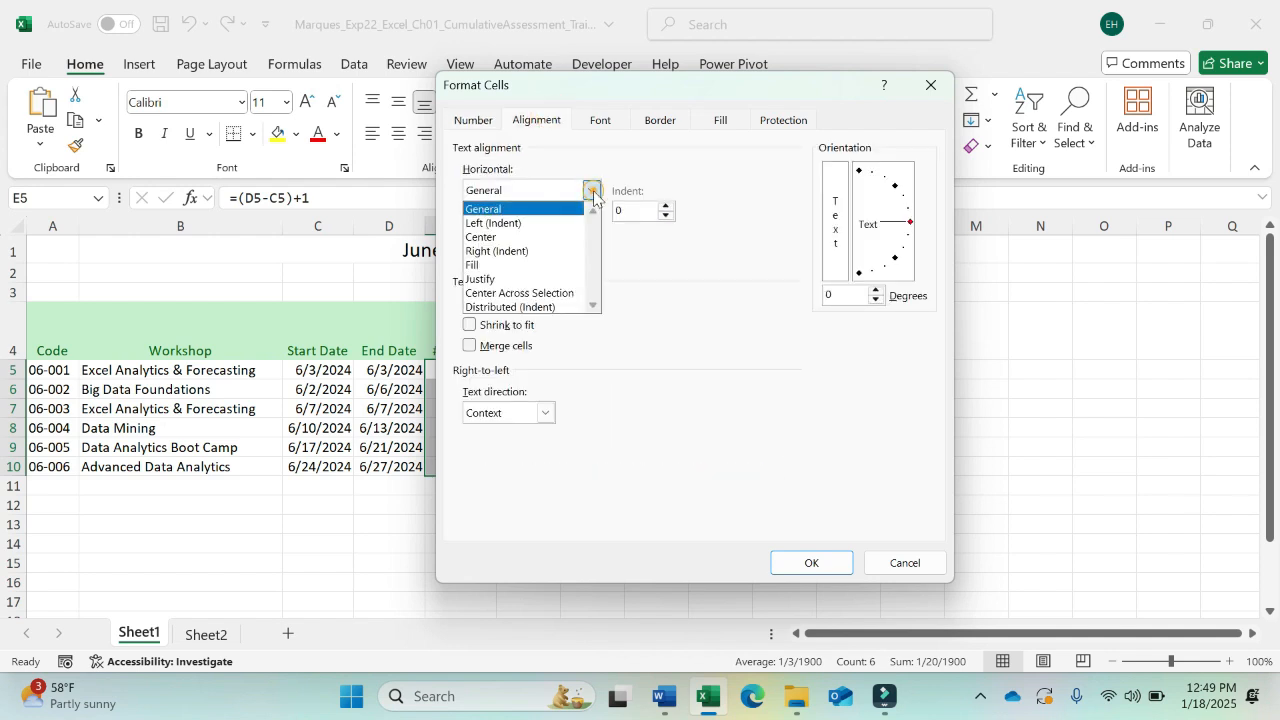
{"action": "left_click", "coordinate": [537, 237]}
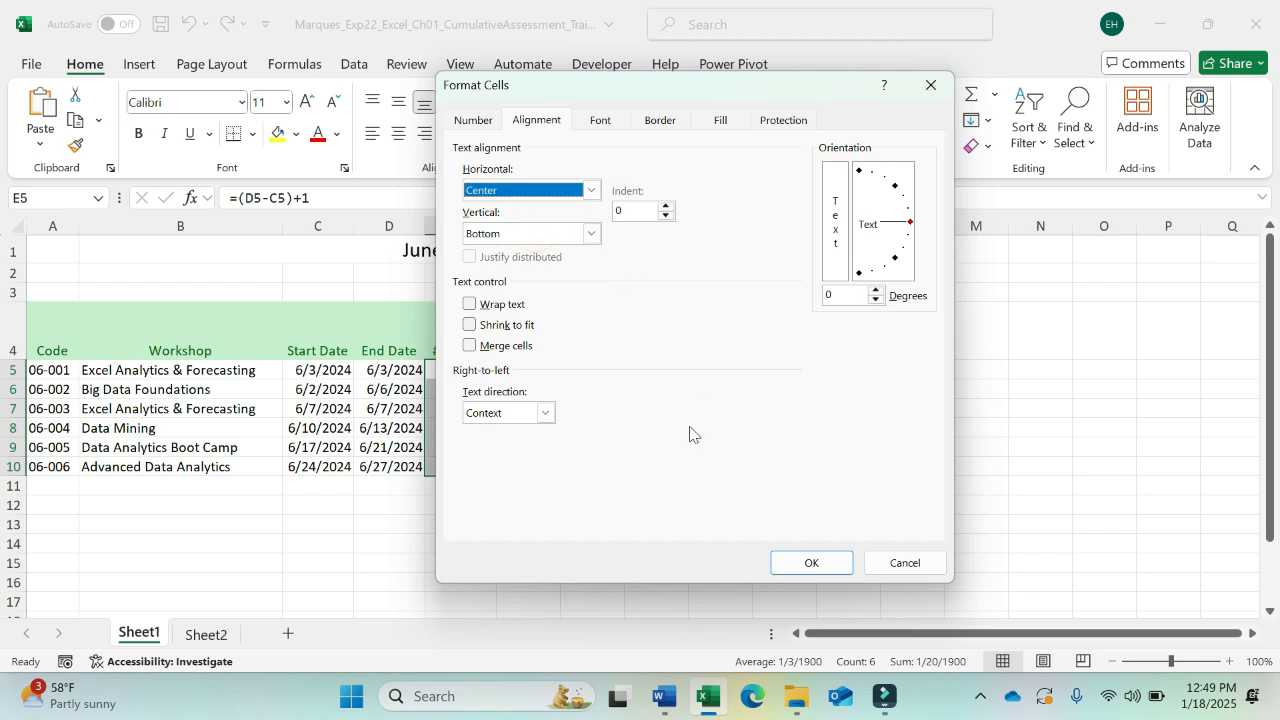
{"action": "left_click", "coordinate": [806, 561]}
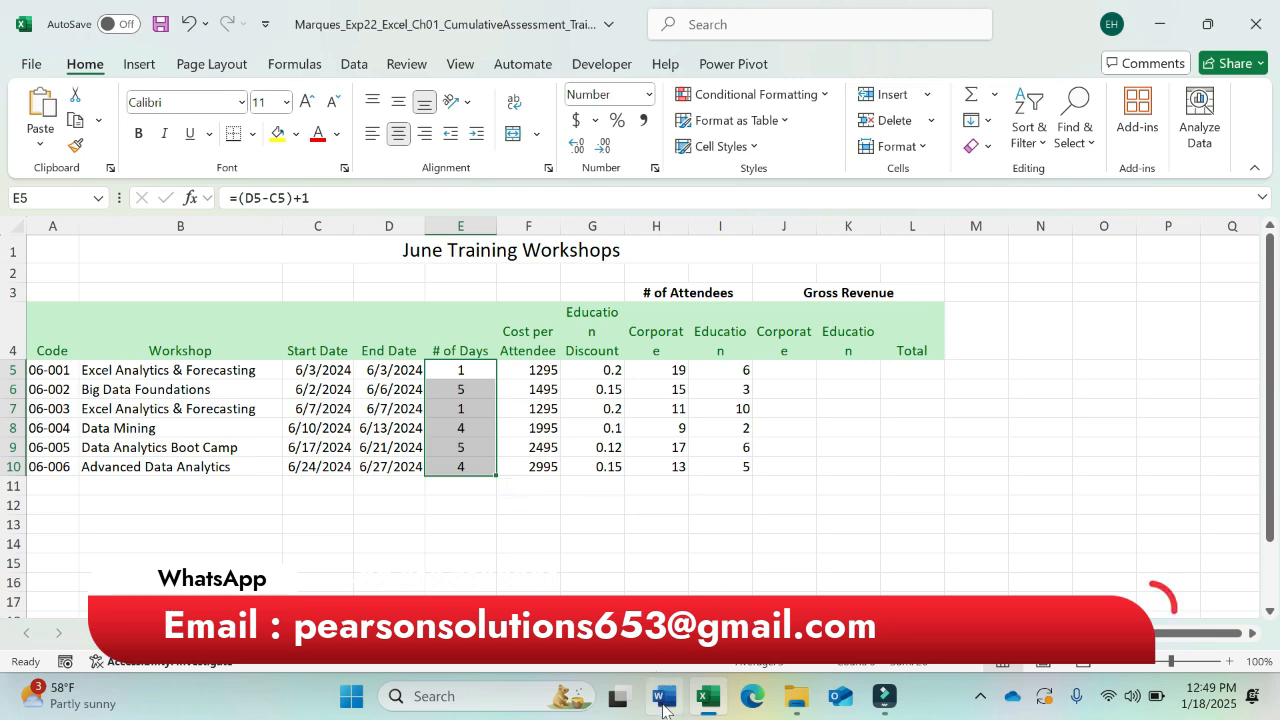
Switch to the Word instructions and highlight all of the step 12 text in yellow
{"action": "left_click", "coordinate": [664, 702]}
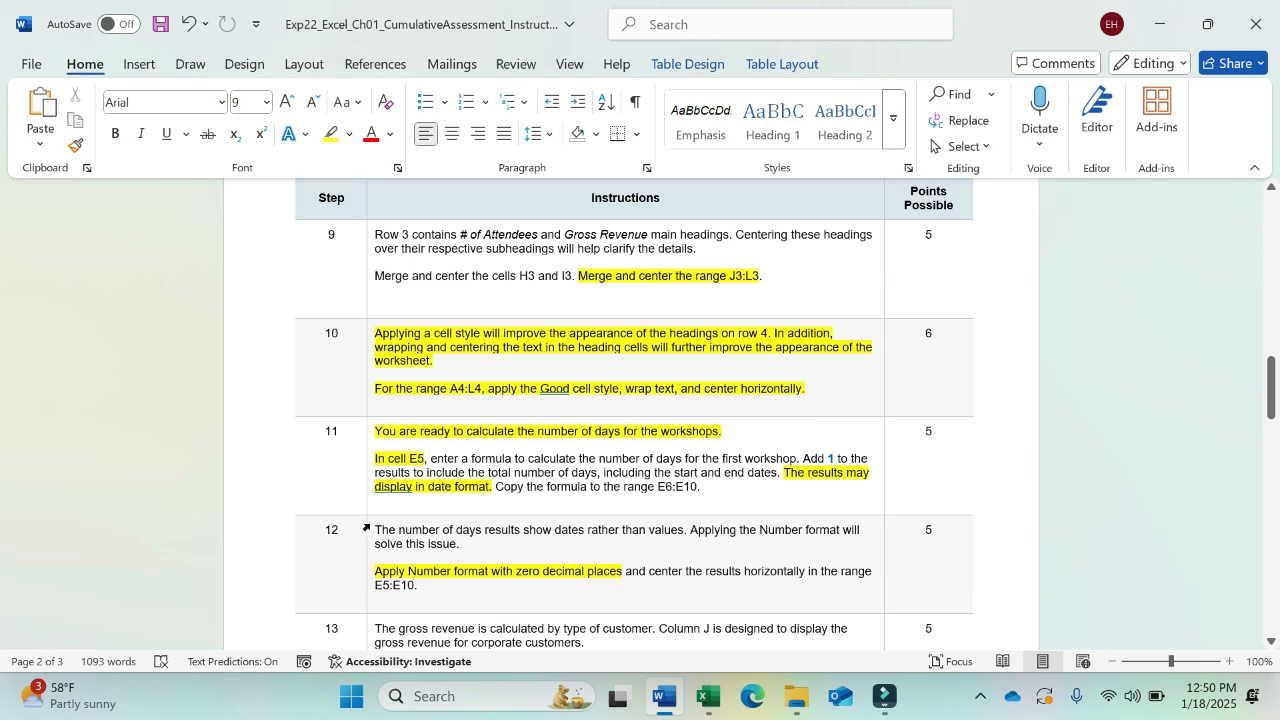
{"action": "key", "text": "Tab"}
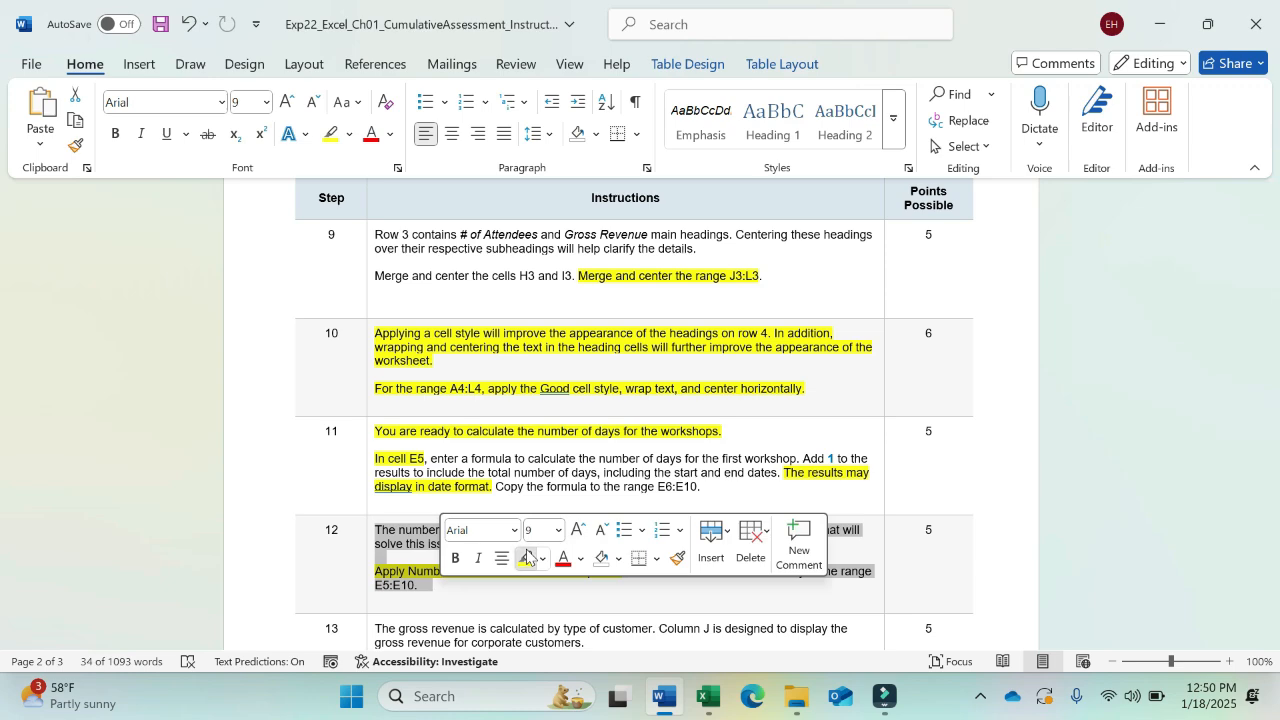
{"action": "key", "text": "Right"}
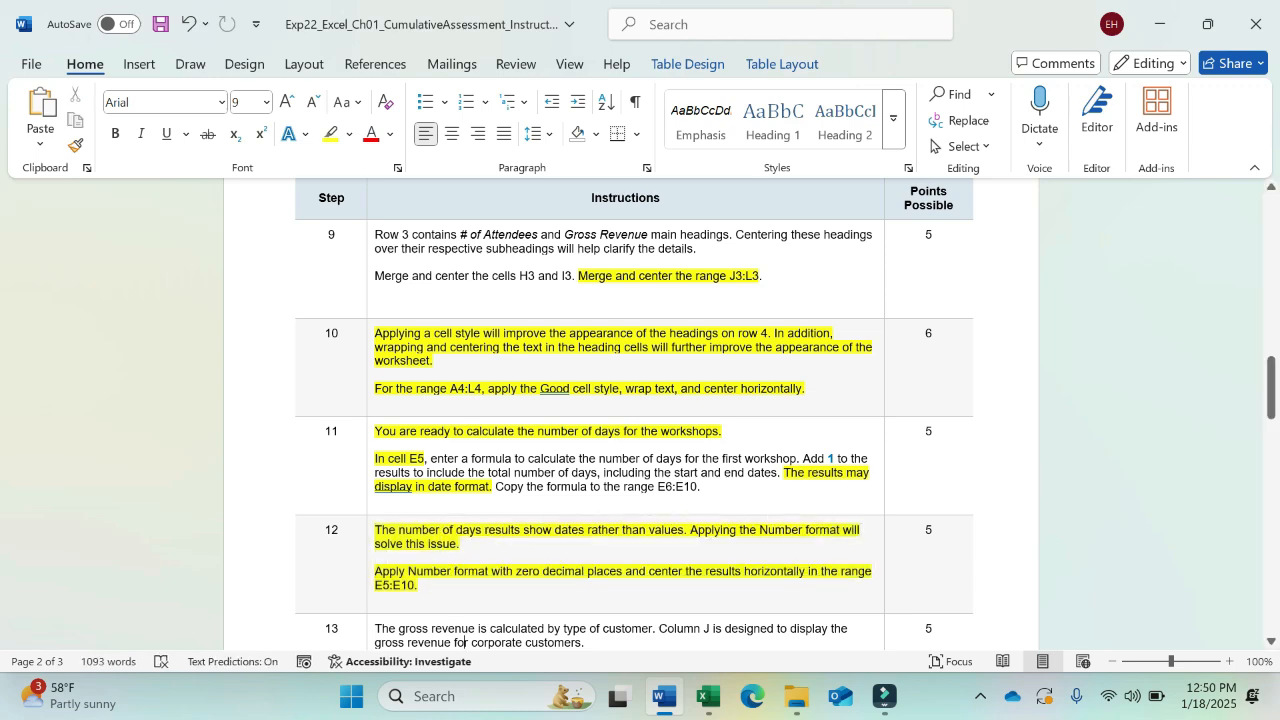
Highlight all of the step 13 instruction text in yellow
{"action": "scroll", "coordinate": [464, 642], "scroll_direction": "down", "scroll_amount": 5}
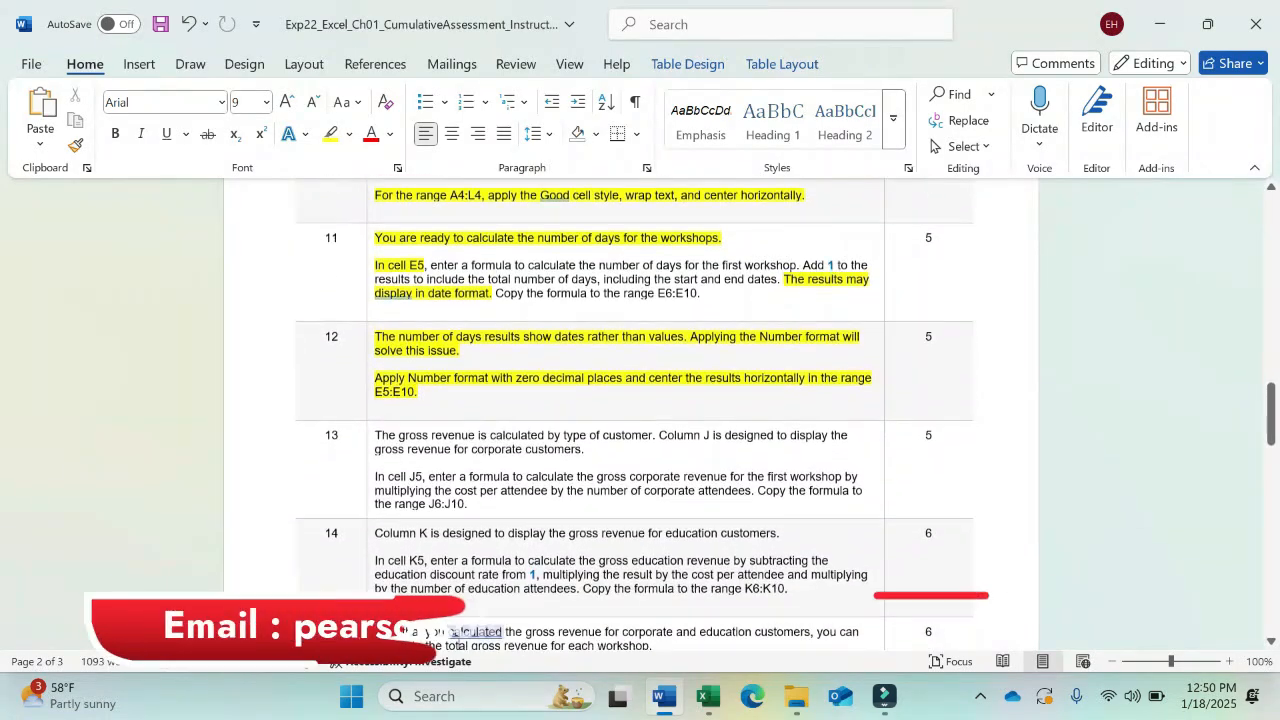
{"action": "scroll", "coordinate": [459, 633], "scroll_direction": "down", "scroll_amount": 1}
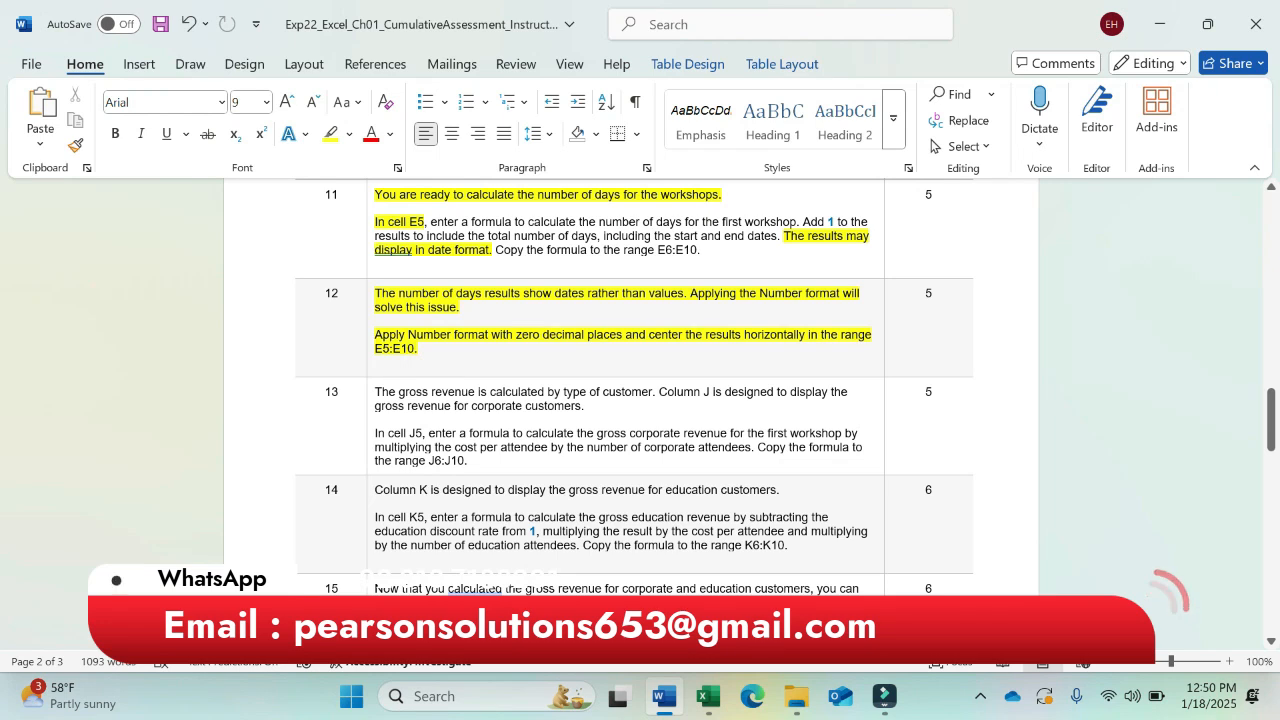
{"action": "left_click_drag", "start_coordinate": [375, 391], "coordinate": [467, 461]}
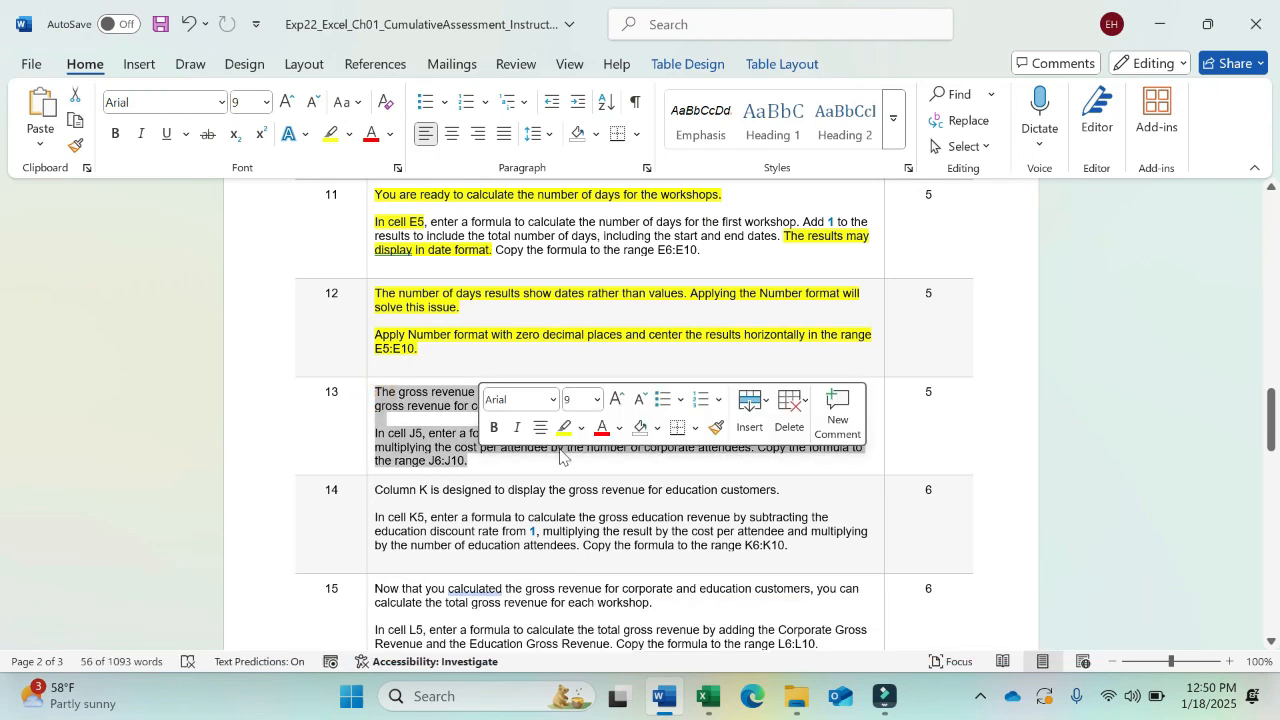
{"action": "left_click", "coordinate": [564, 427]}
{"action": "left_click", "coordinate": [508, 467]}
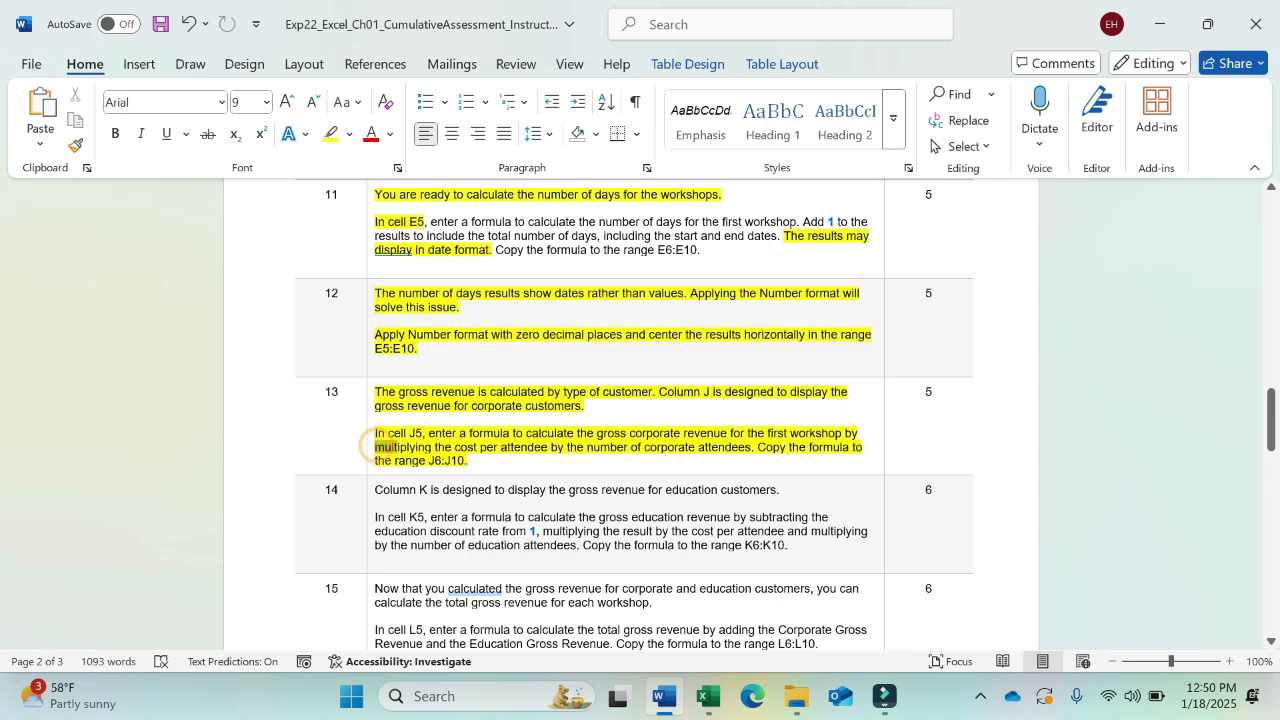
Highlight the phrase "multiplying the cost per attendee by the number of corporate attendees" in step 13 in bright green
{"action": "left_click_drag", "start_coordinate": [374, 447], "coordinate": [752, 447]}
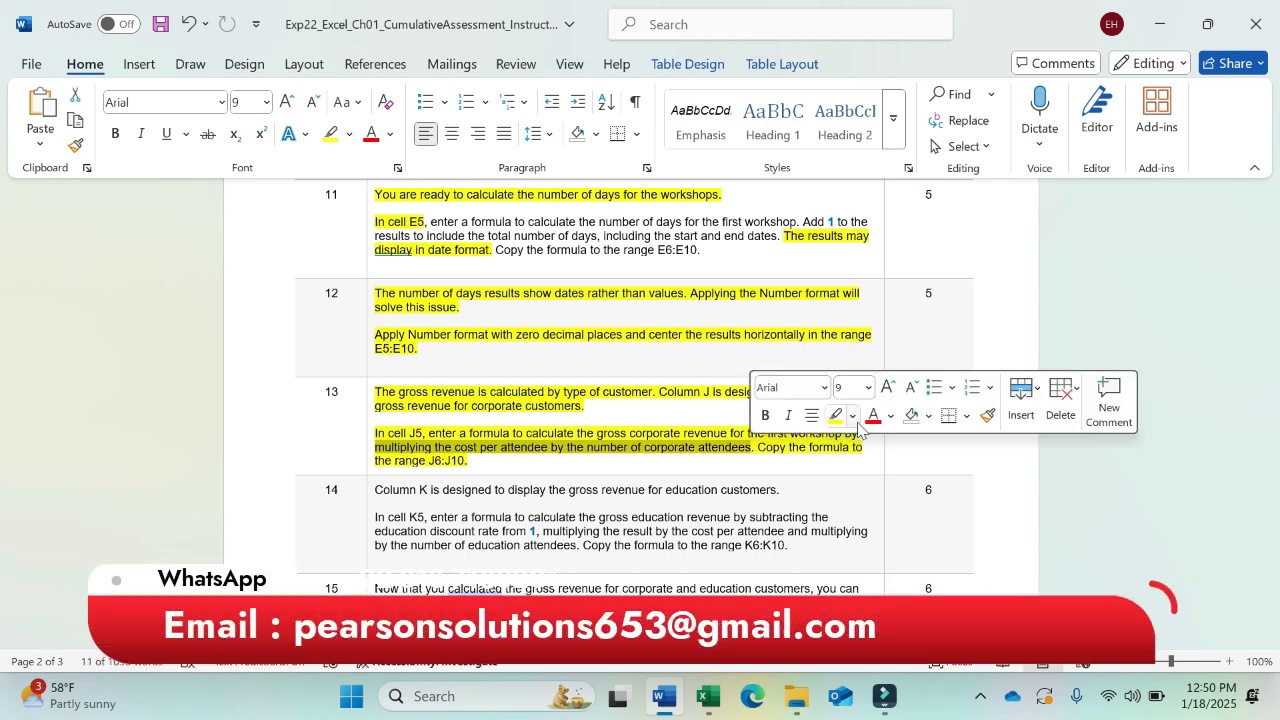
{"action": "left_click", "coordinate": [852, 415]}
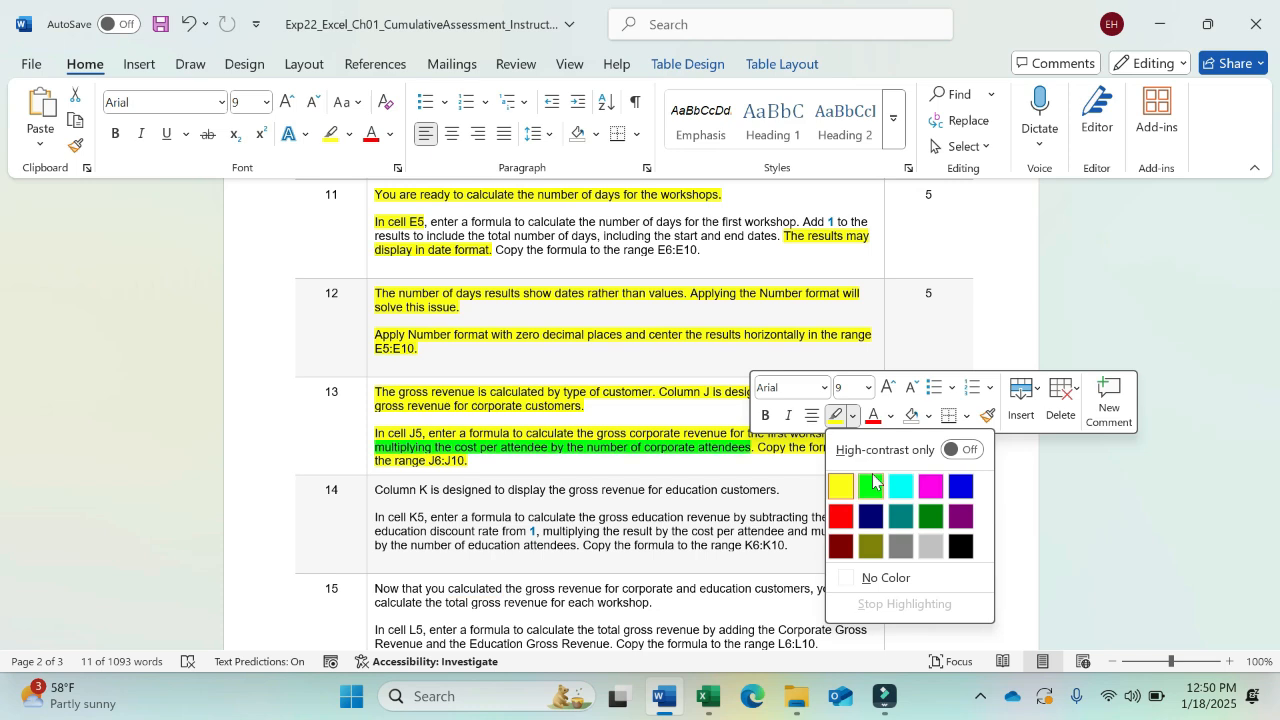
{"action": "left_click", "coordinate": [871, 485]}
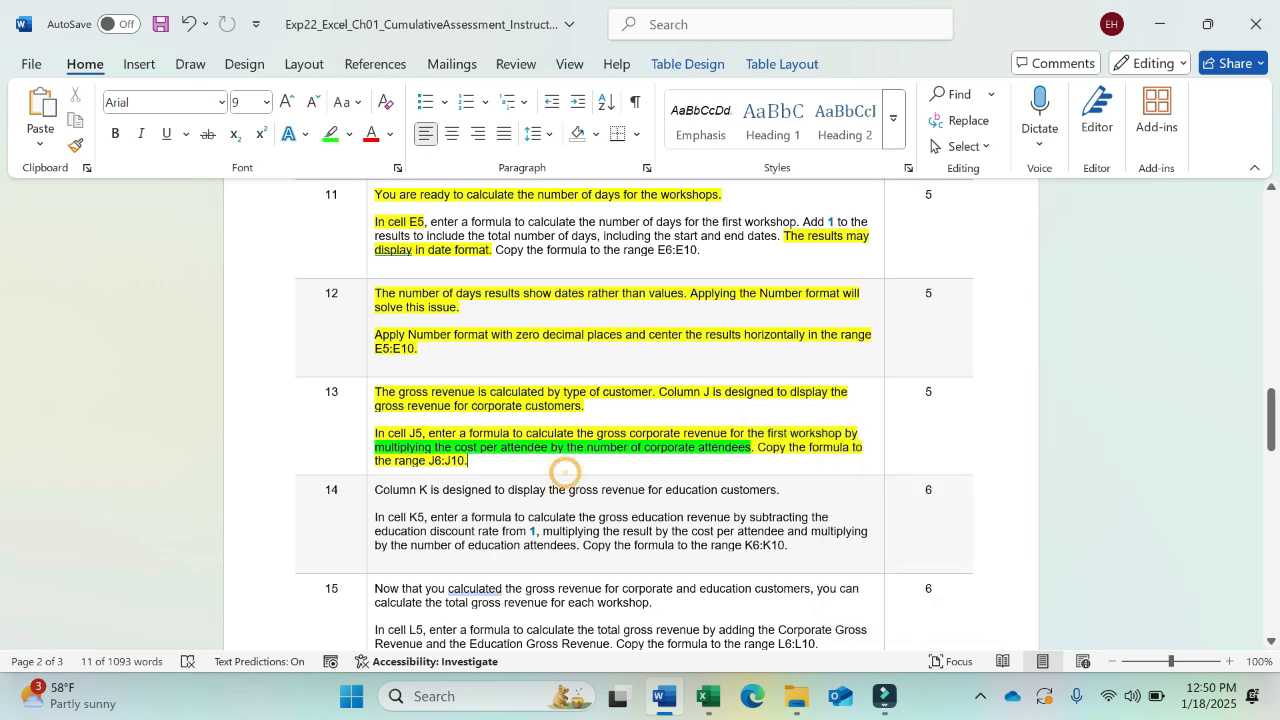
{"action": "left_click", "coordinate": [576, 463]}
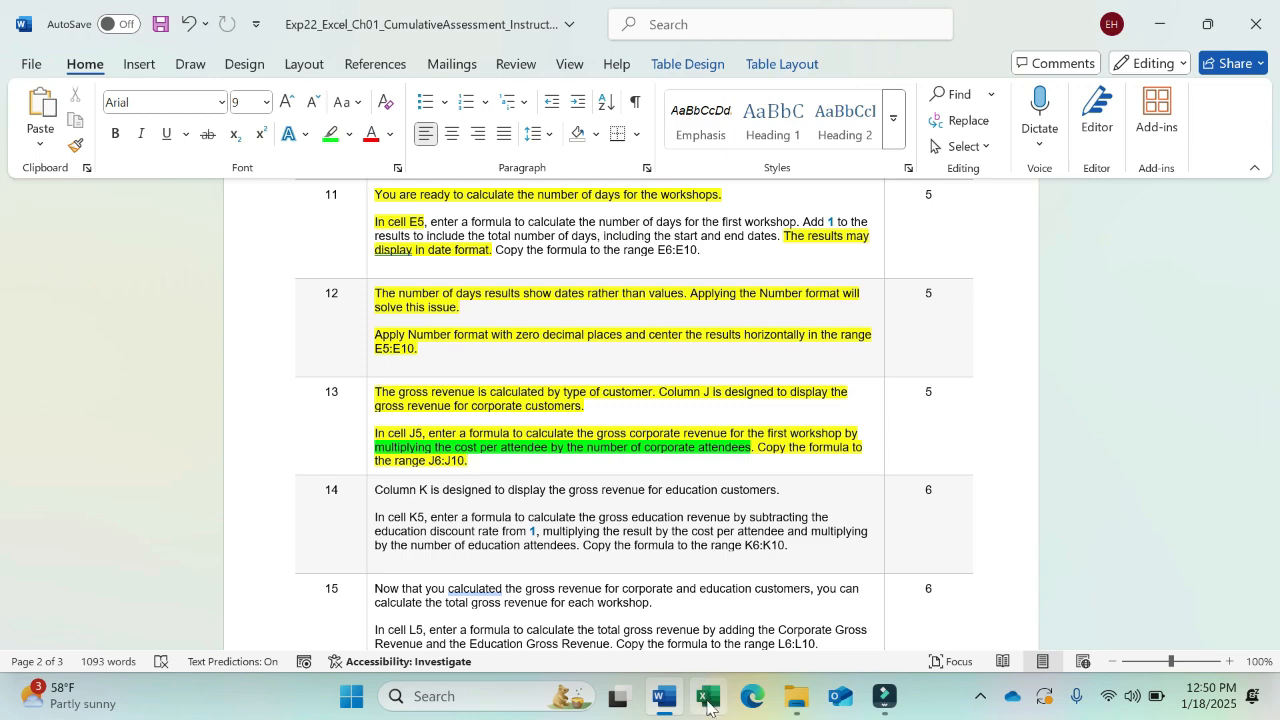
Switch to Excel and enter the formula =F5*H5 in cell J5 for corporate gross revenue, consulting step 13 in Word
{"action": "mouse_move", "coordinate": [709, 697]}
{"action": "left_click", "coordinate": [705, 590]}
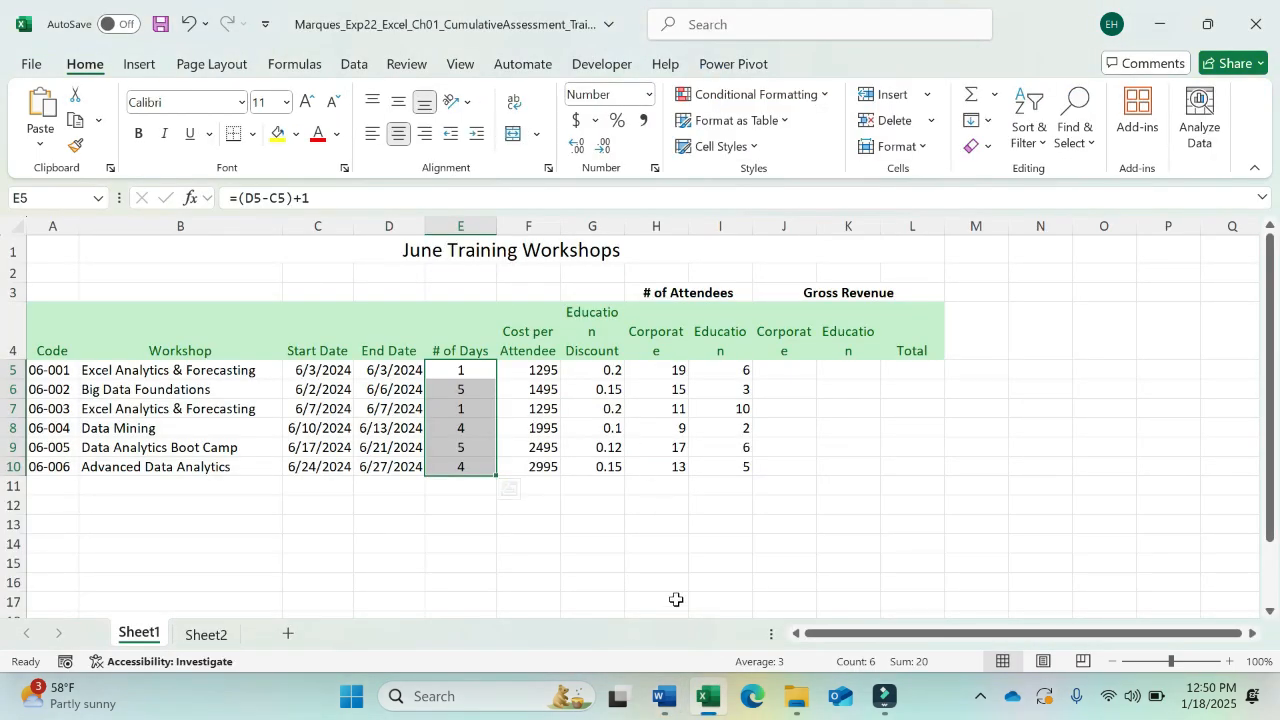
{"action": "left_click", "coordinate": [665, 697]}
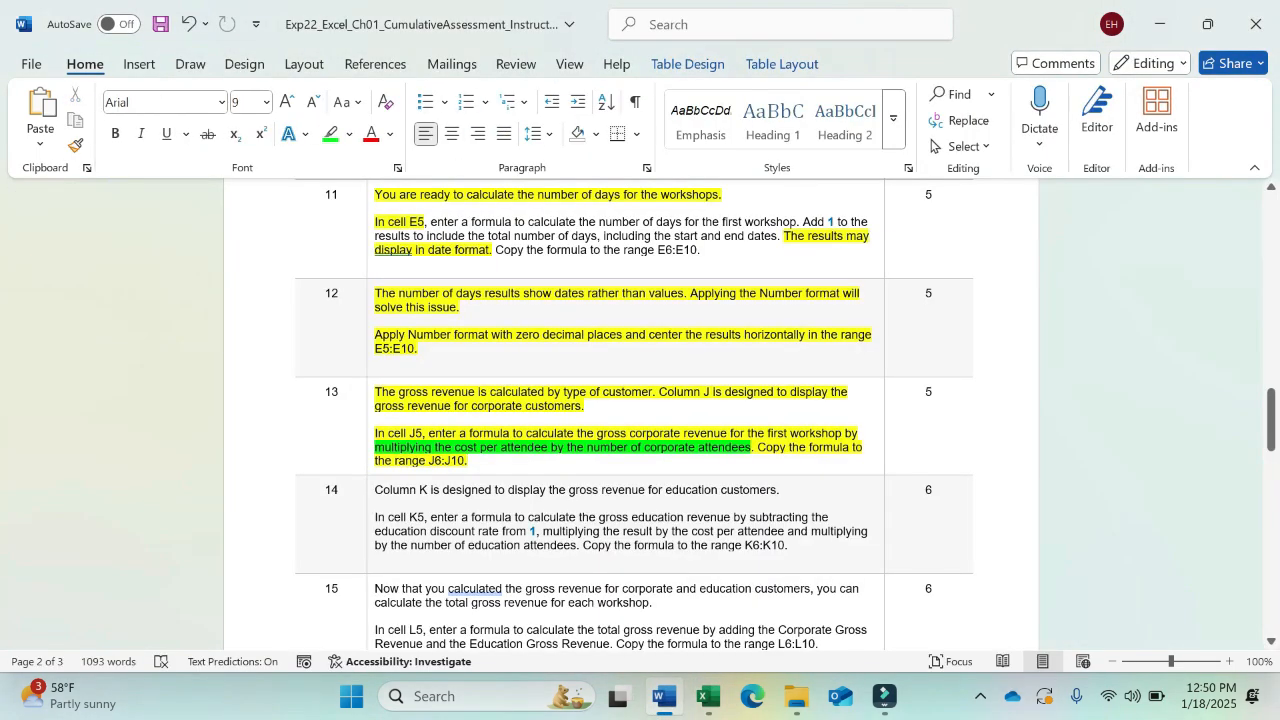
{"action": "left_click", "coordinate": [709, 697]}
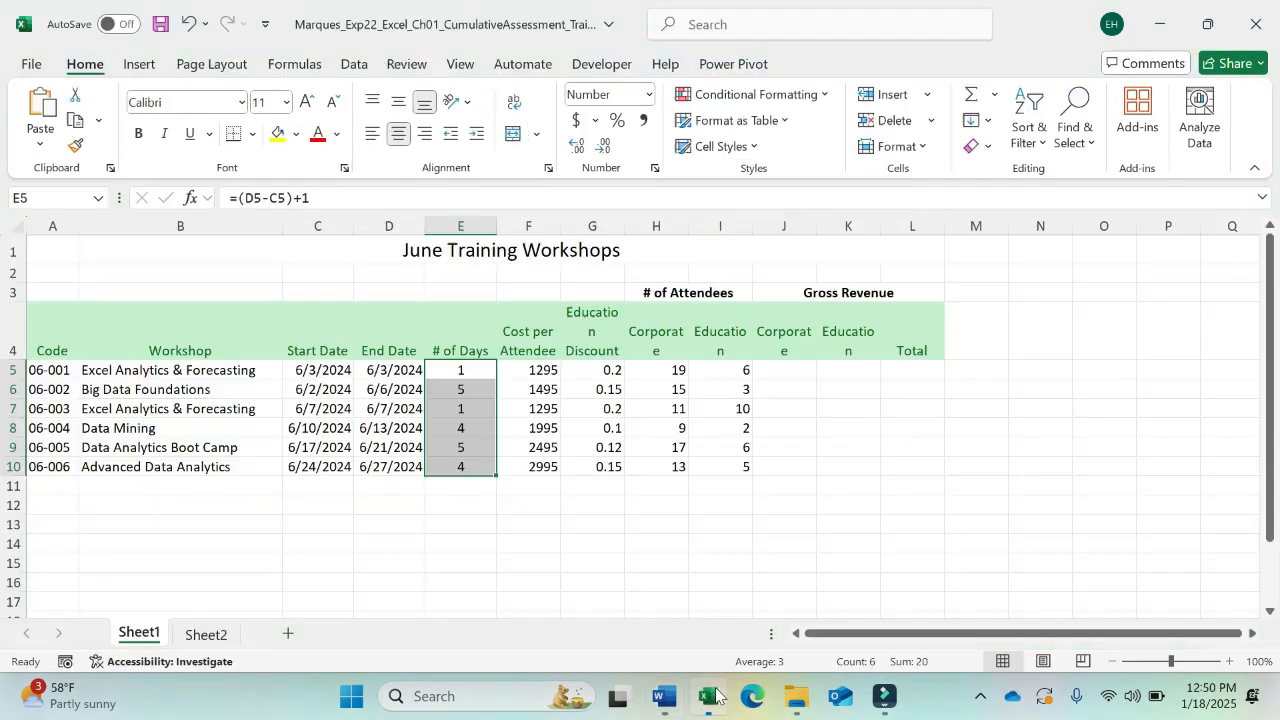
{"action": "left_click", "coordinate": [784, 374]}
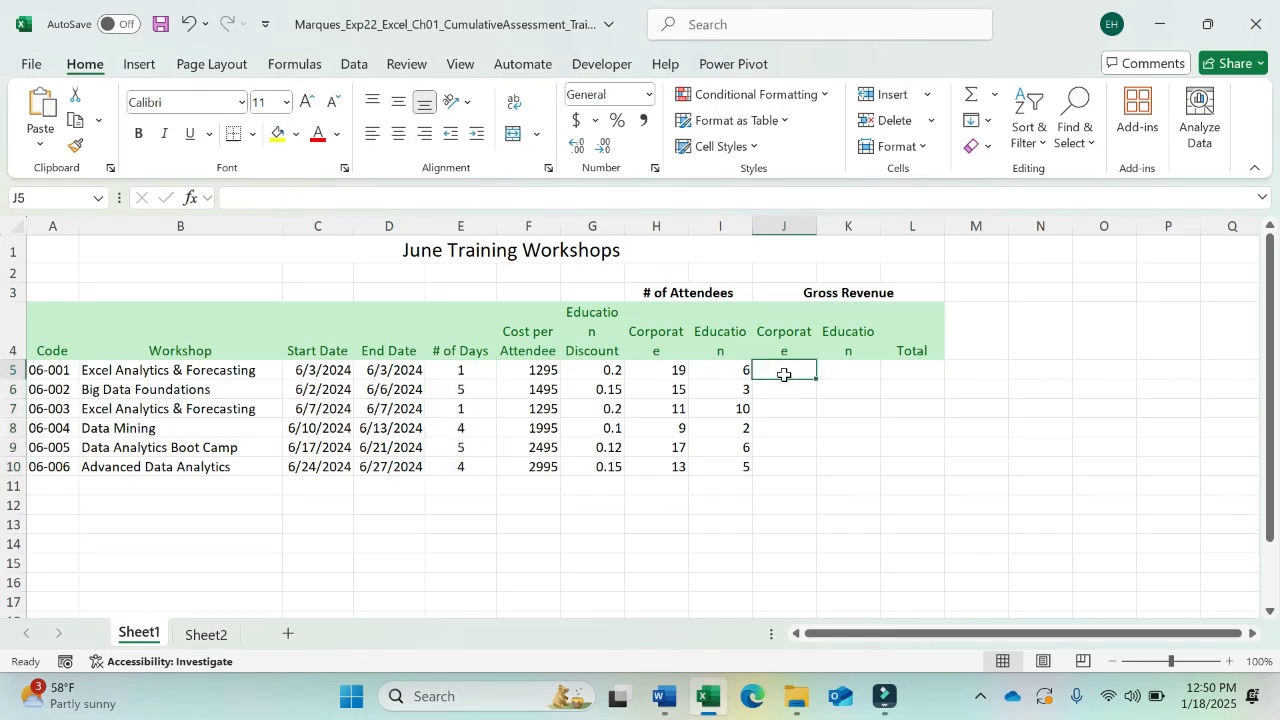
{"action": "type", "text": "="}
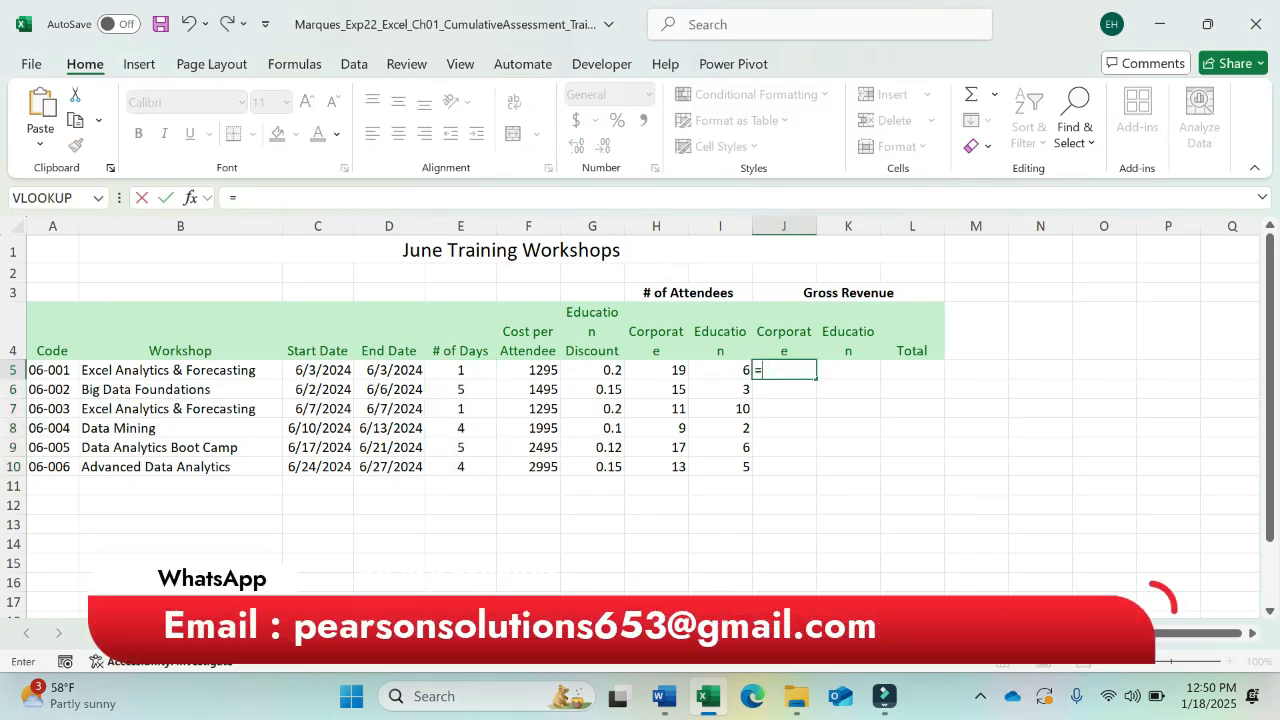
{"action": "left_click", "coordinate": [664, 697]}
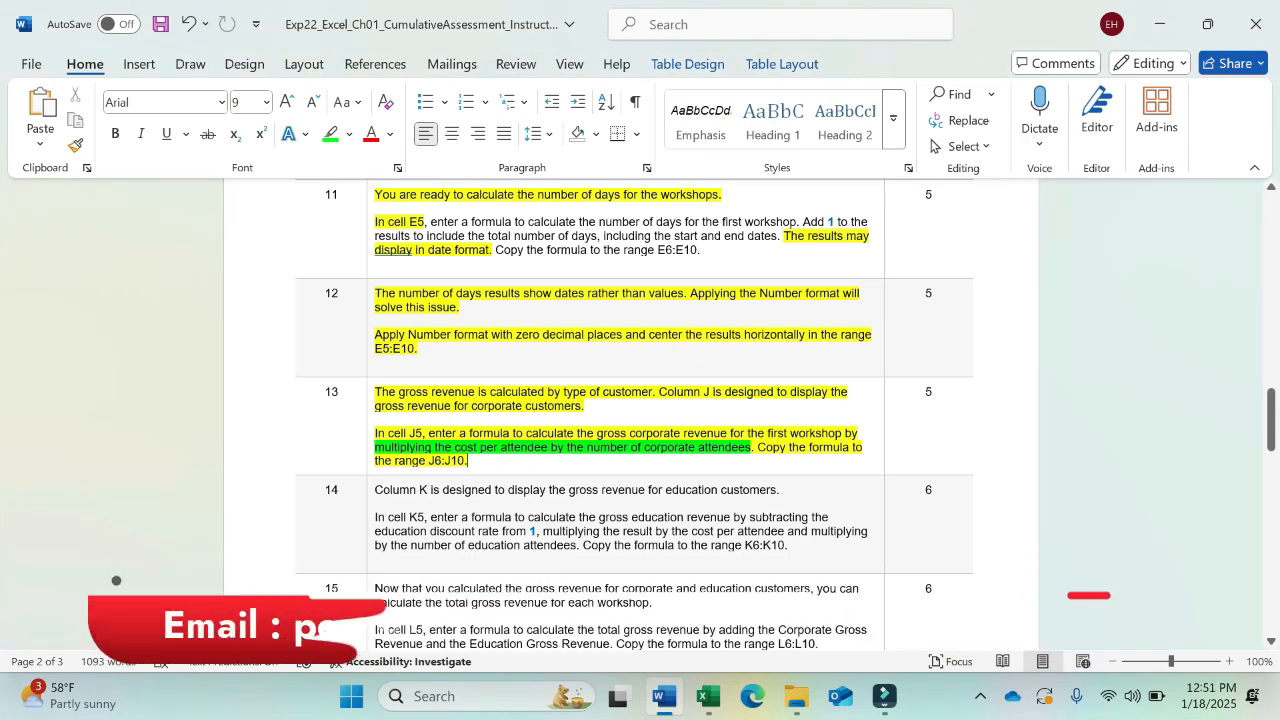
{"action": "left_click", "coordinate": [708, 697]}
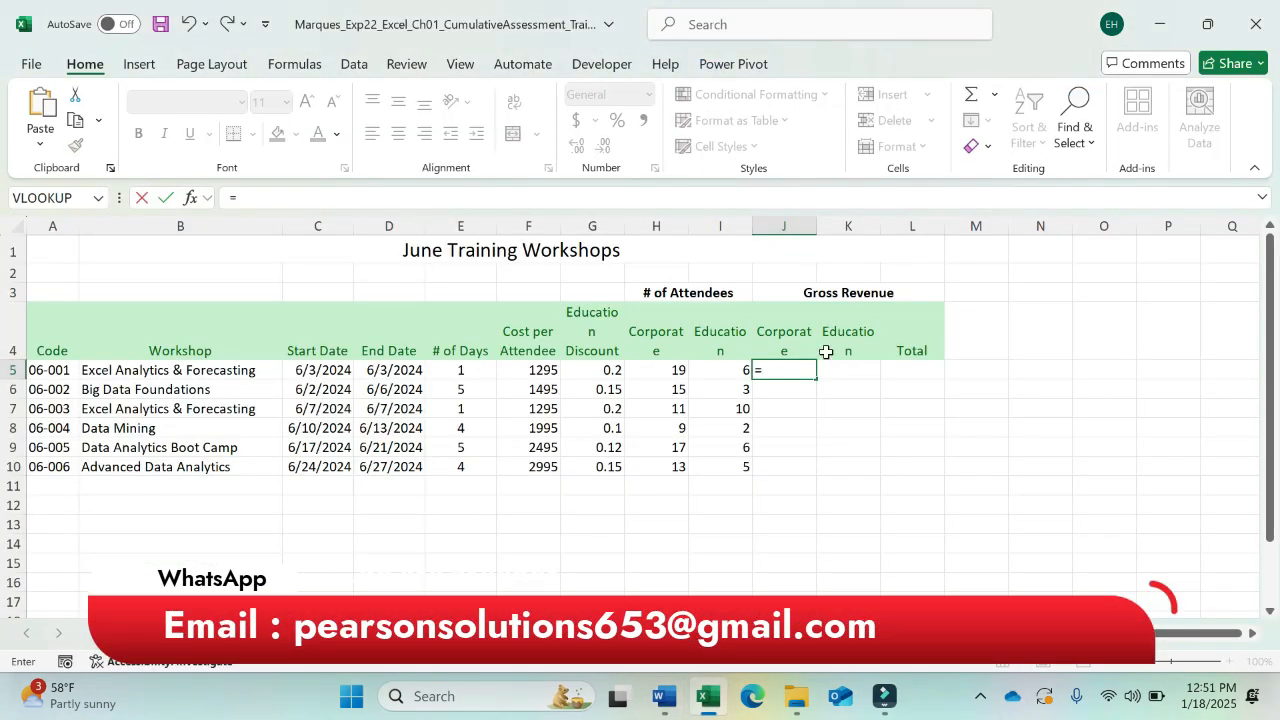
{"action": "left_click", "coordinate": [548, 372]}
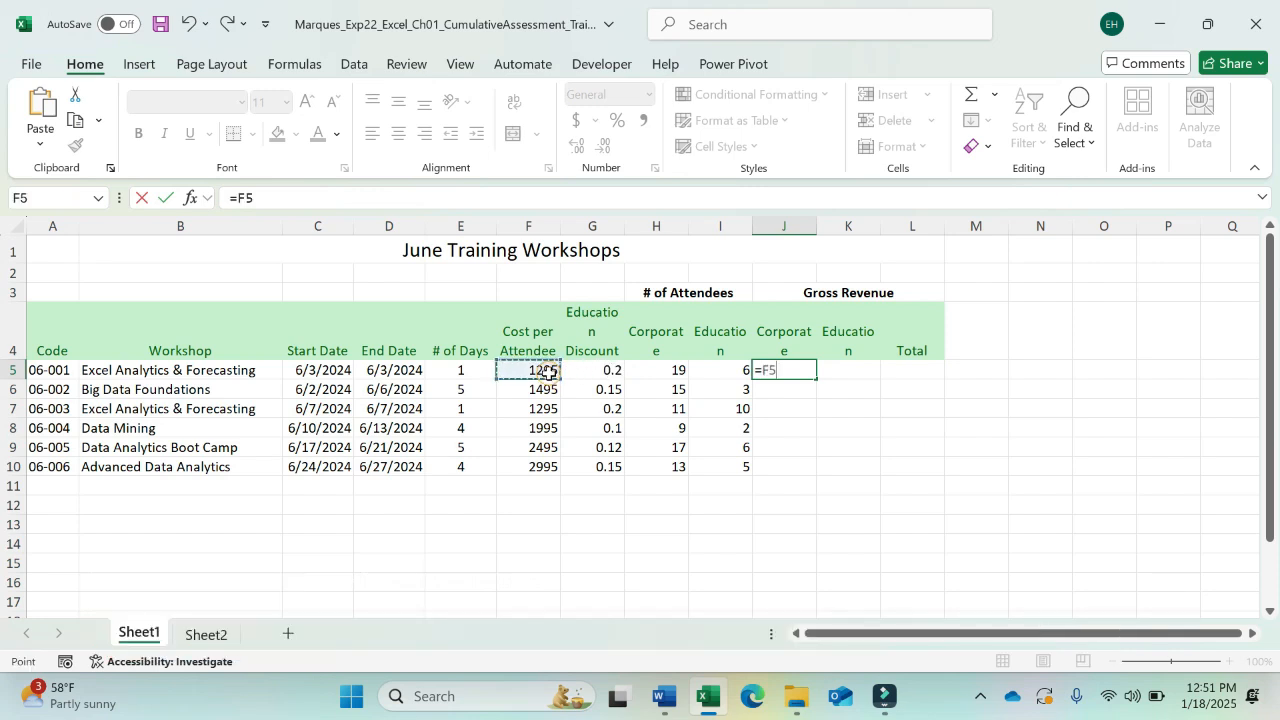
{"action": "type", "text": "*"}
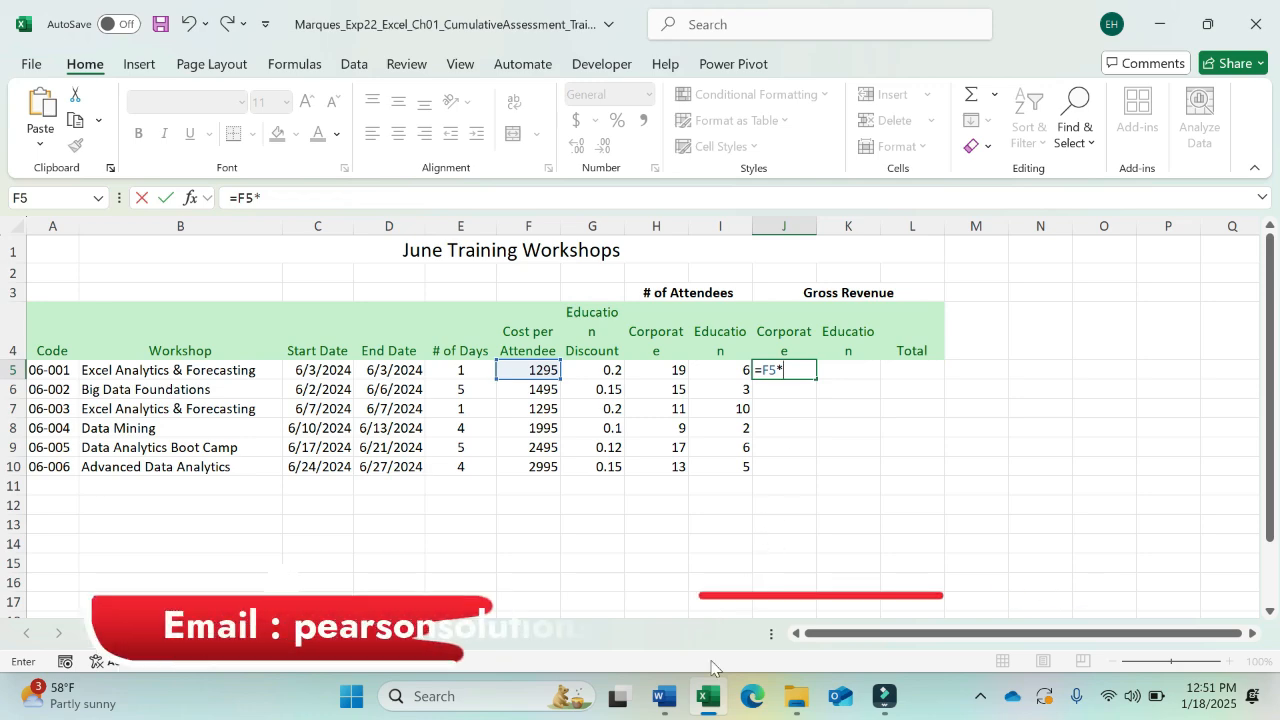
{"action": "left_click", "coordinate": [664, 698]}
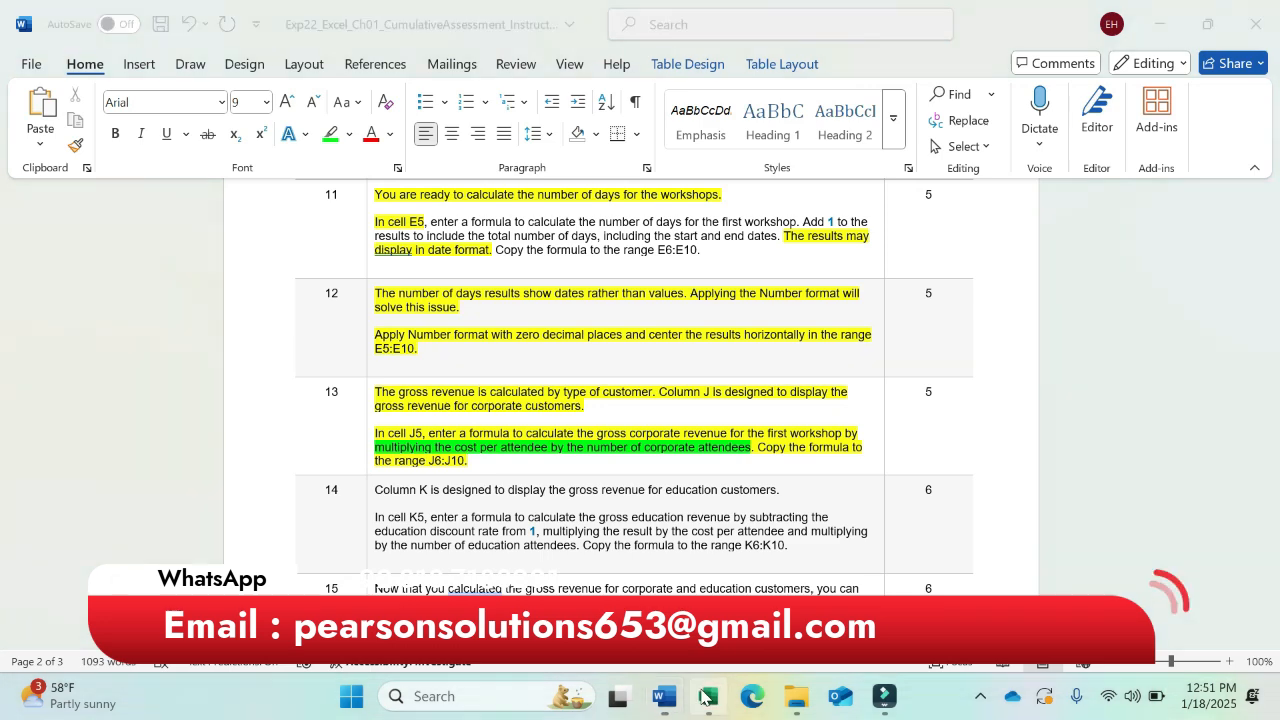
{"action": "left_click", "coordinate": [709, 697]}
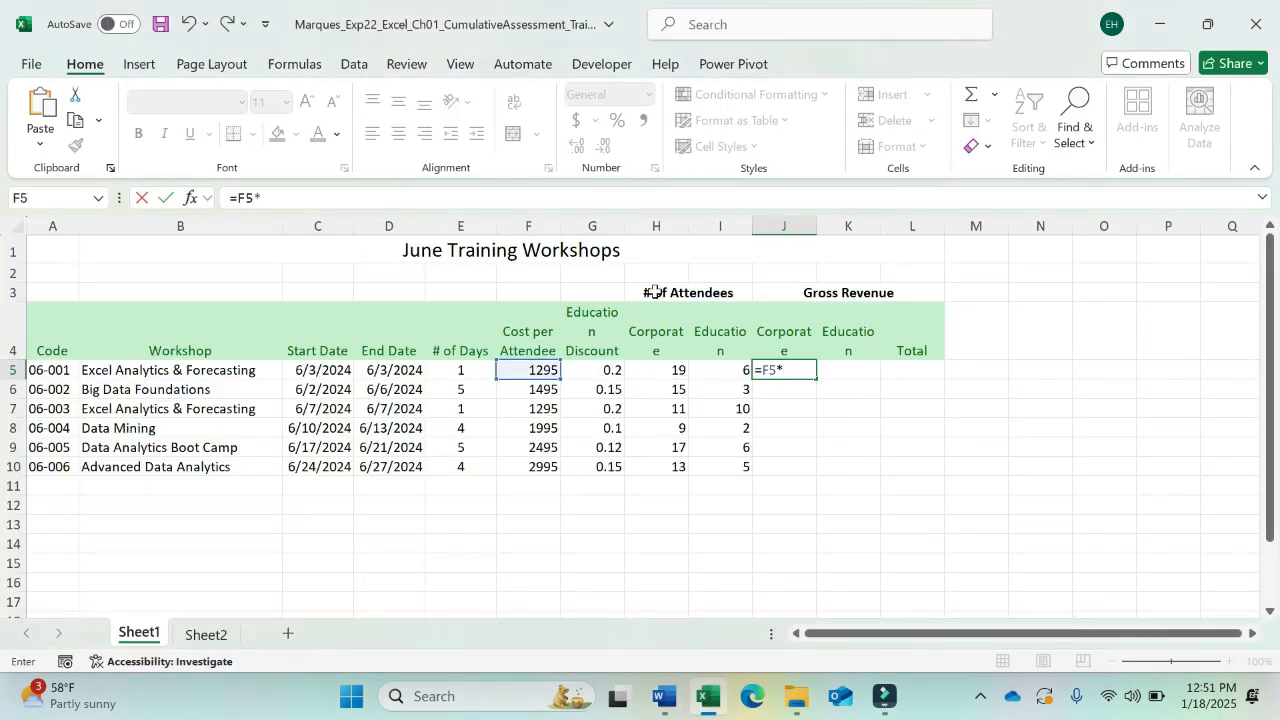
{"action": "left_click", "coordinate": [665, 370]}
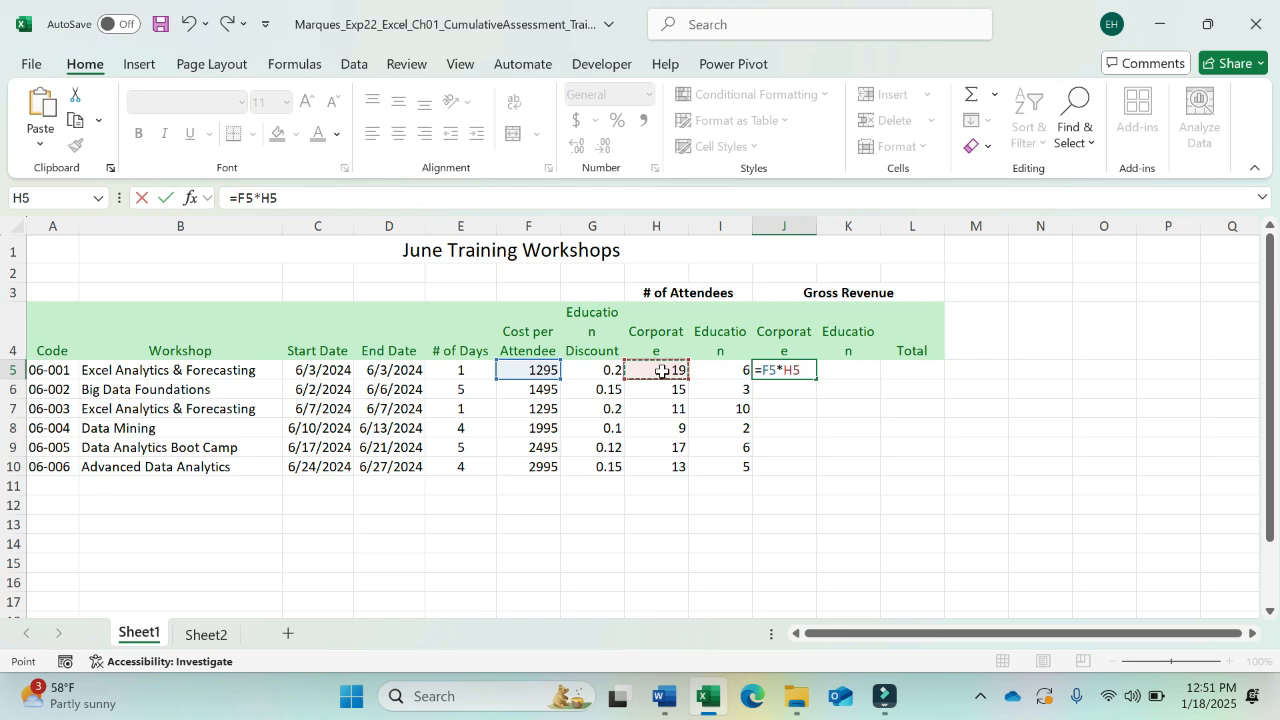
{"action": "key", "text": "Return"}
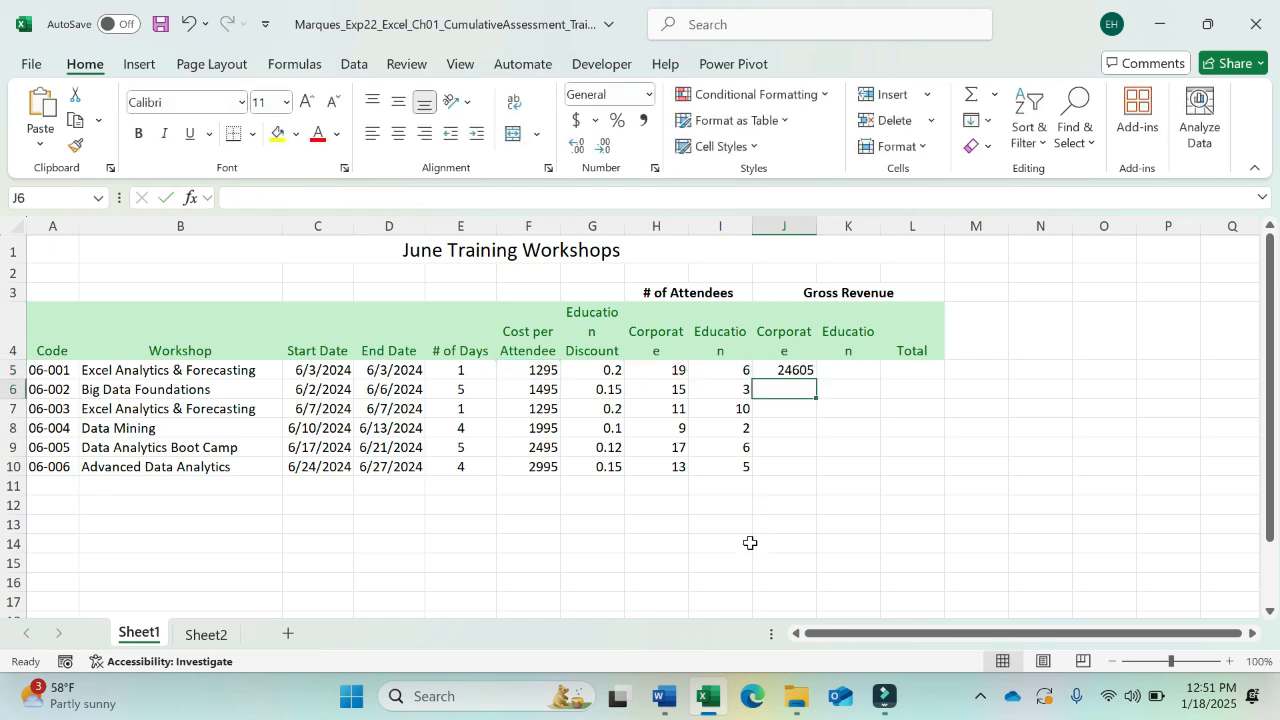
Copy the corporate gross revenue formula from J5 to the range J6:J10 in Excel, checking step 13 in Word
{"action": "left_click", "coordinate": [665, 697]}
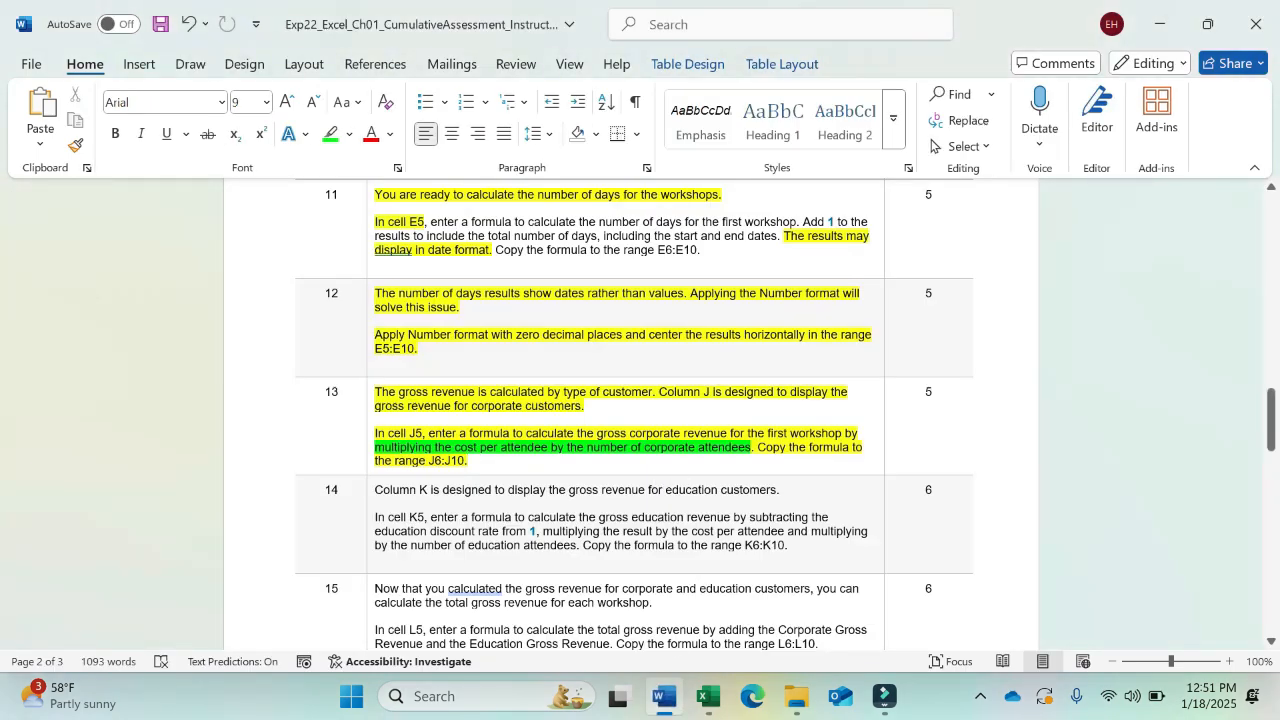
{"action": "left_click", "coordinate": [708, 697]}
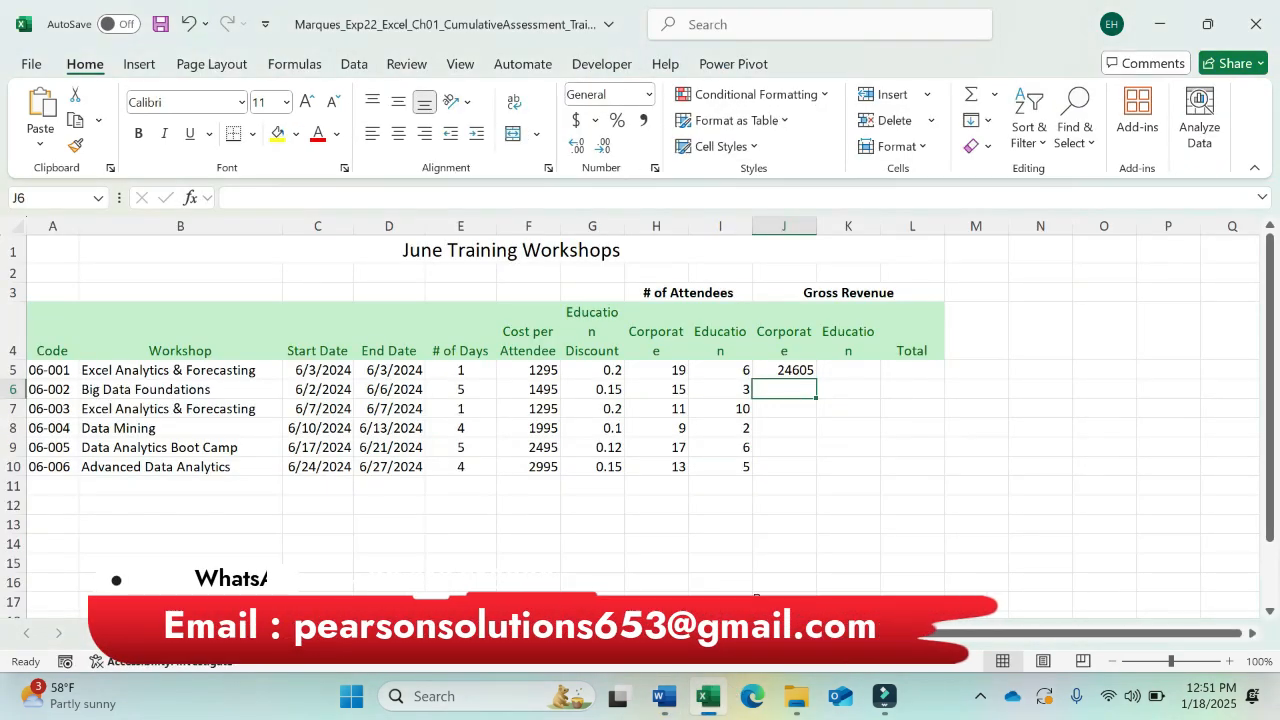
{"action": "left_click", "coordinate": [812, 374]}
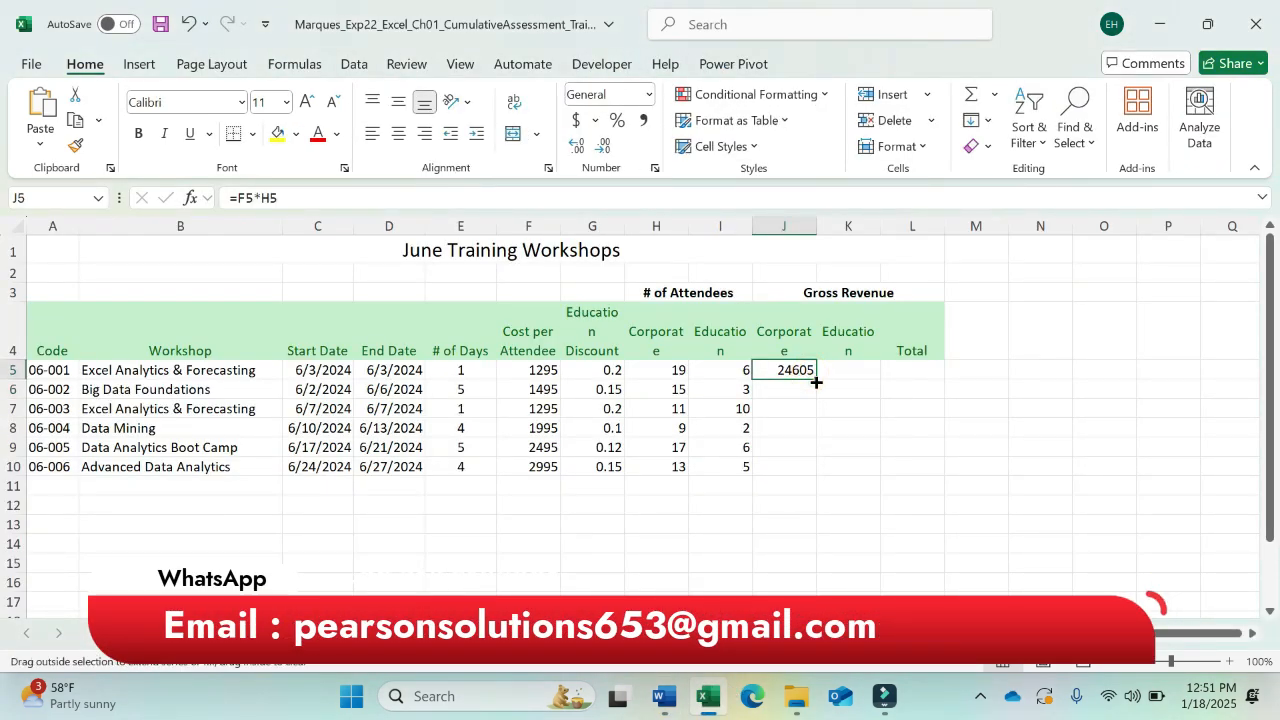
{"action": "left_click_drag", "start_coordinate": [816, 382], "coordinate": [816, 478]}
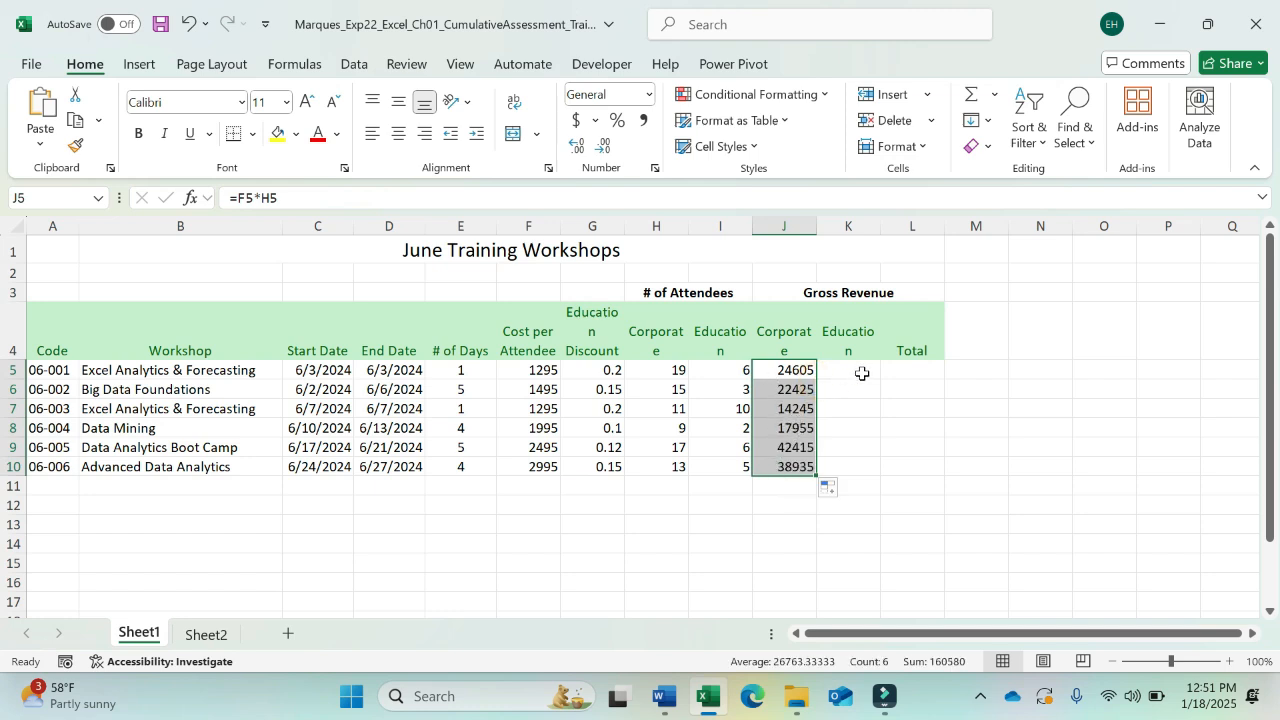
Consult step 14 in Word and begin the education gross revenue formula in Excel cell K5 with =(1-G5)*
{"action": "left_click", "coordinate": [862, 368]}
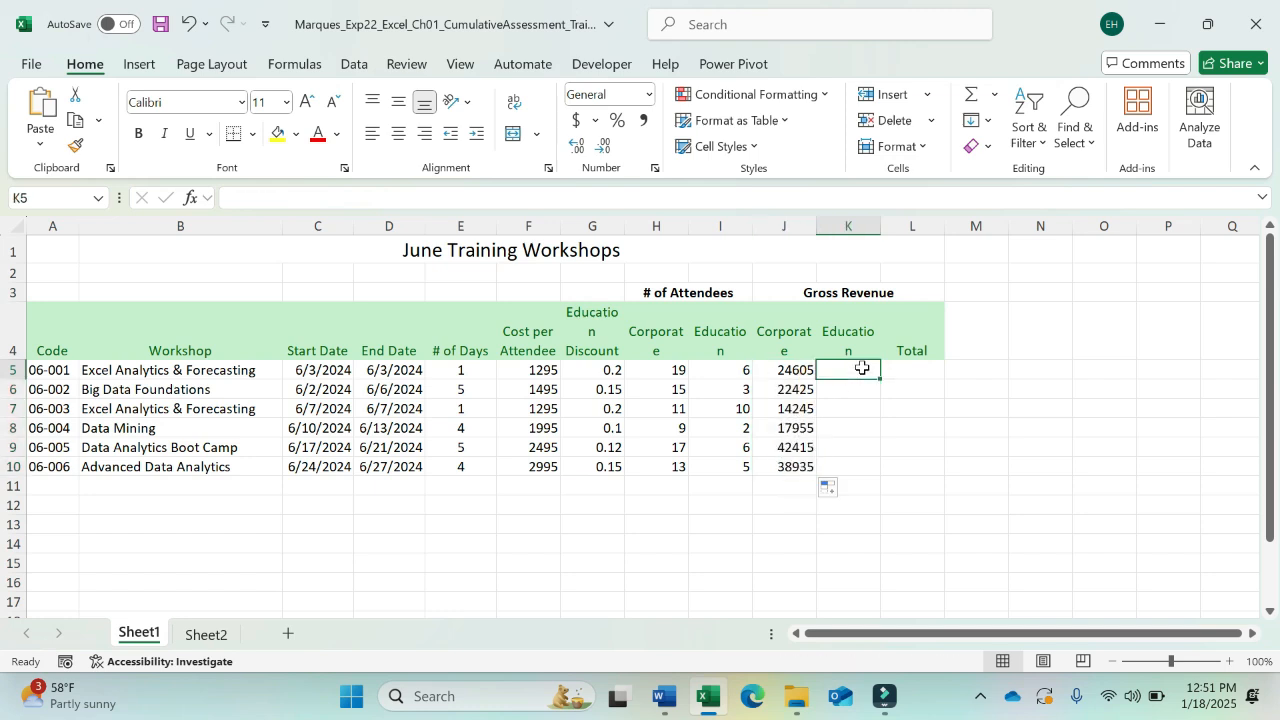
{"action": "left_click", "coordinate": [665, 697]}
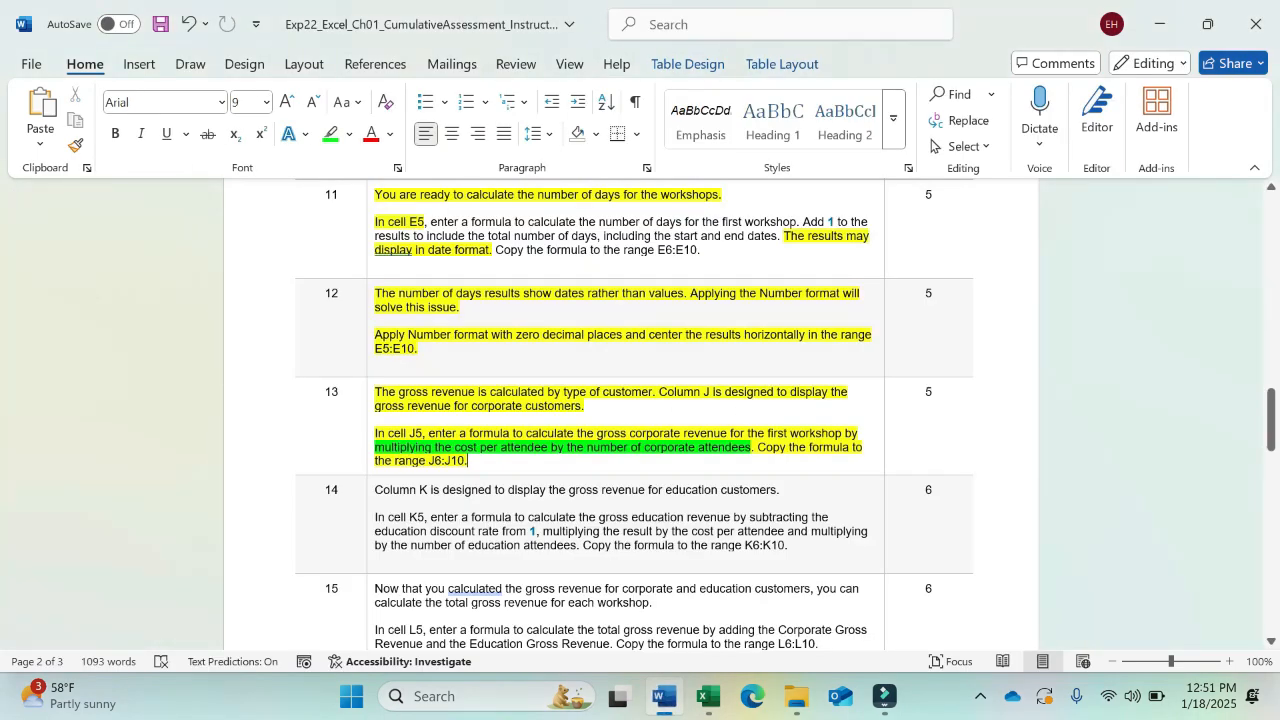
{"action": "scroll", "coordinate": [640, 414], "scroll_direction": "up", "scroll_amount": 3}
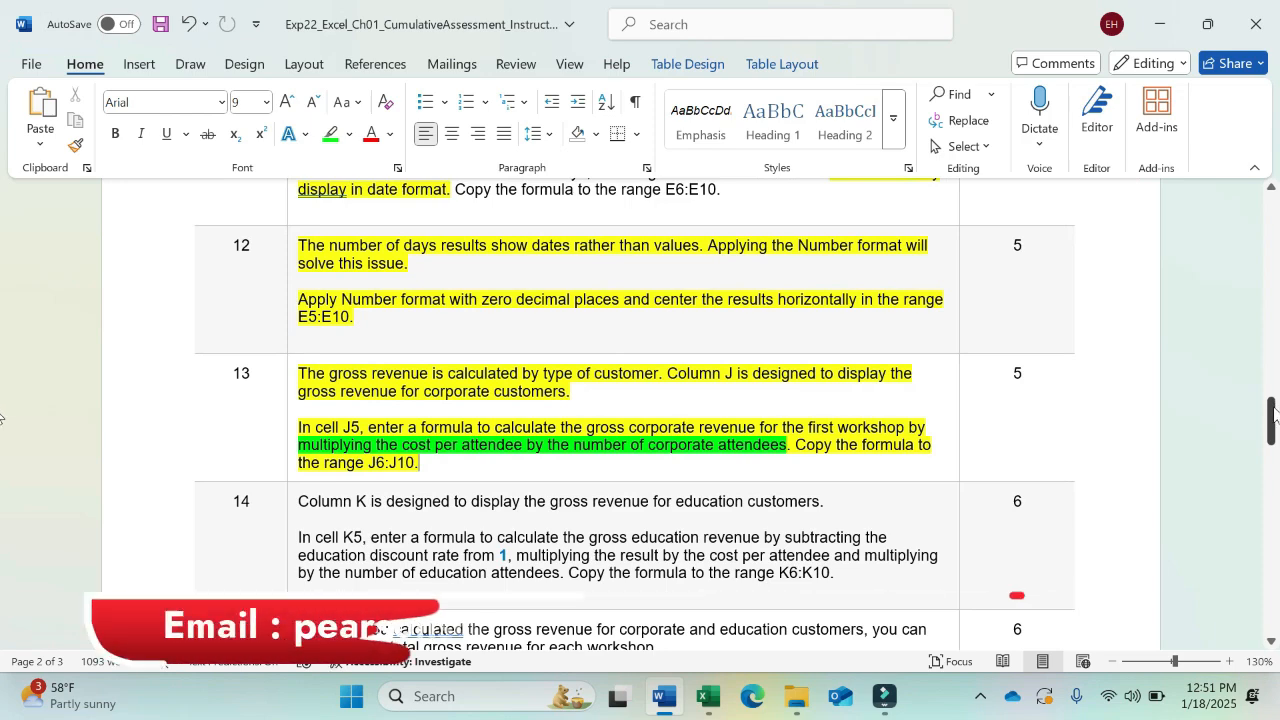
{"action": "left_click_drag", "start_coordinate": [1274, 420], "coordinate": [1276, 437]}
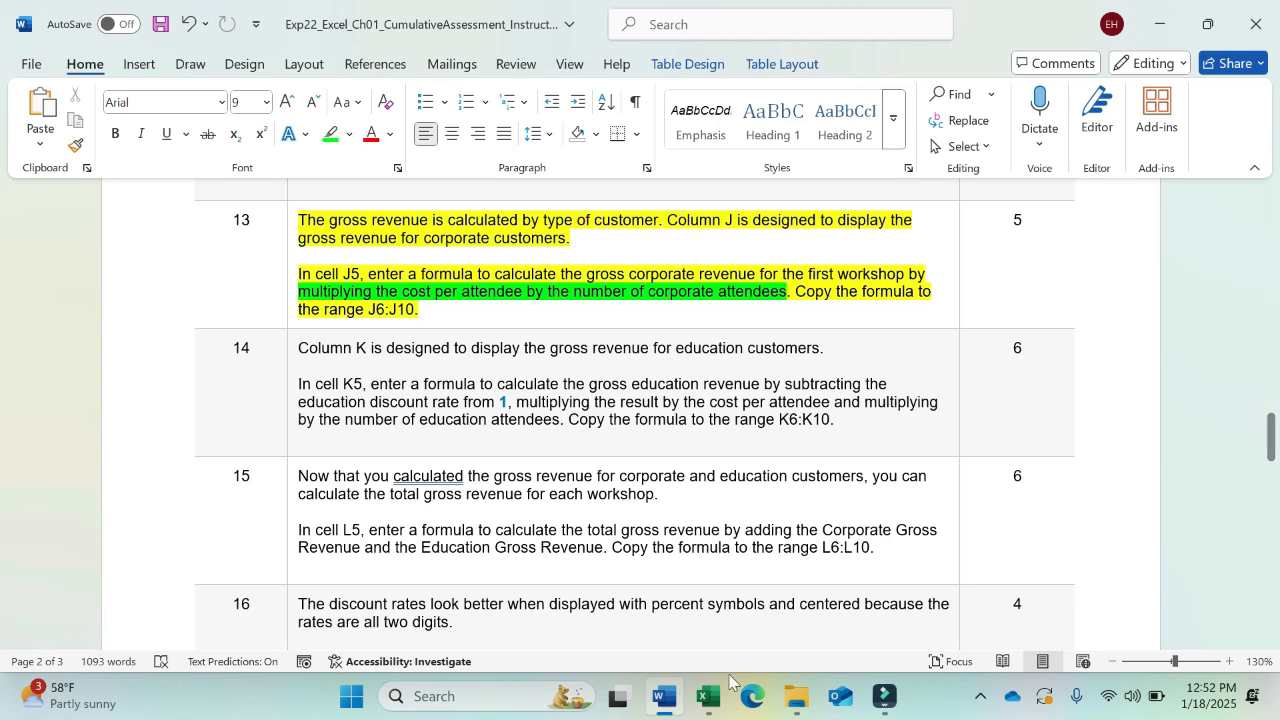
{"action": "left_click", "coordinate": [708, 696]}
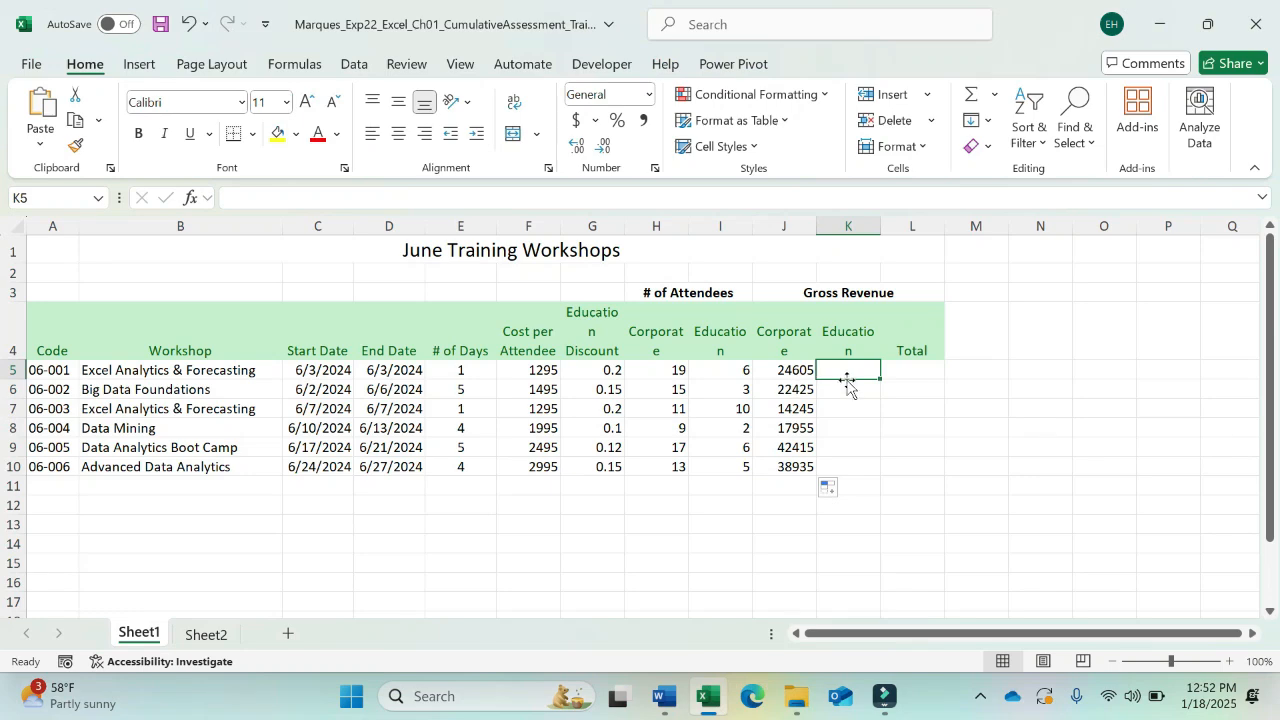
{"action": "left_click", "coordinate": [664, 696]}
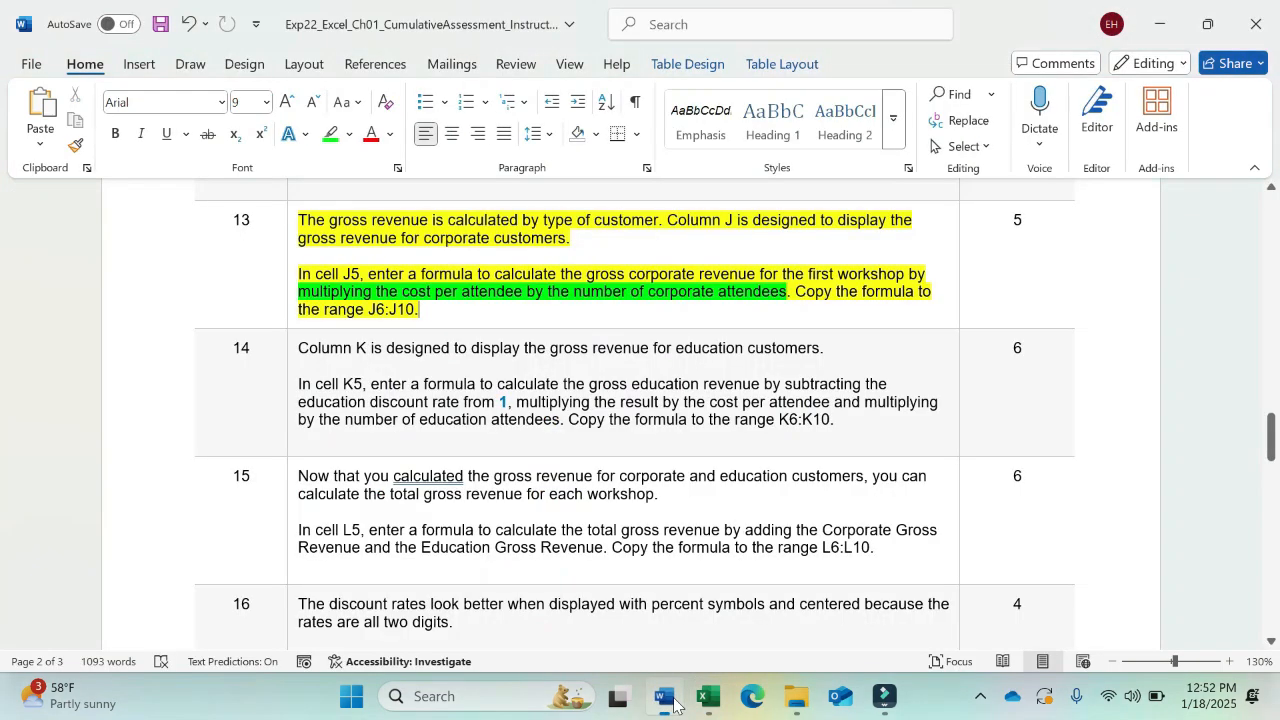
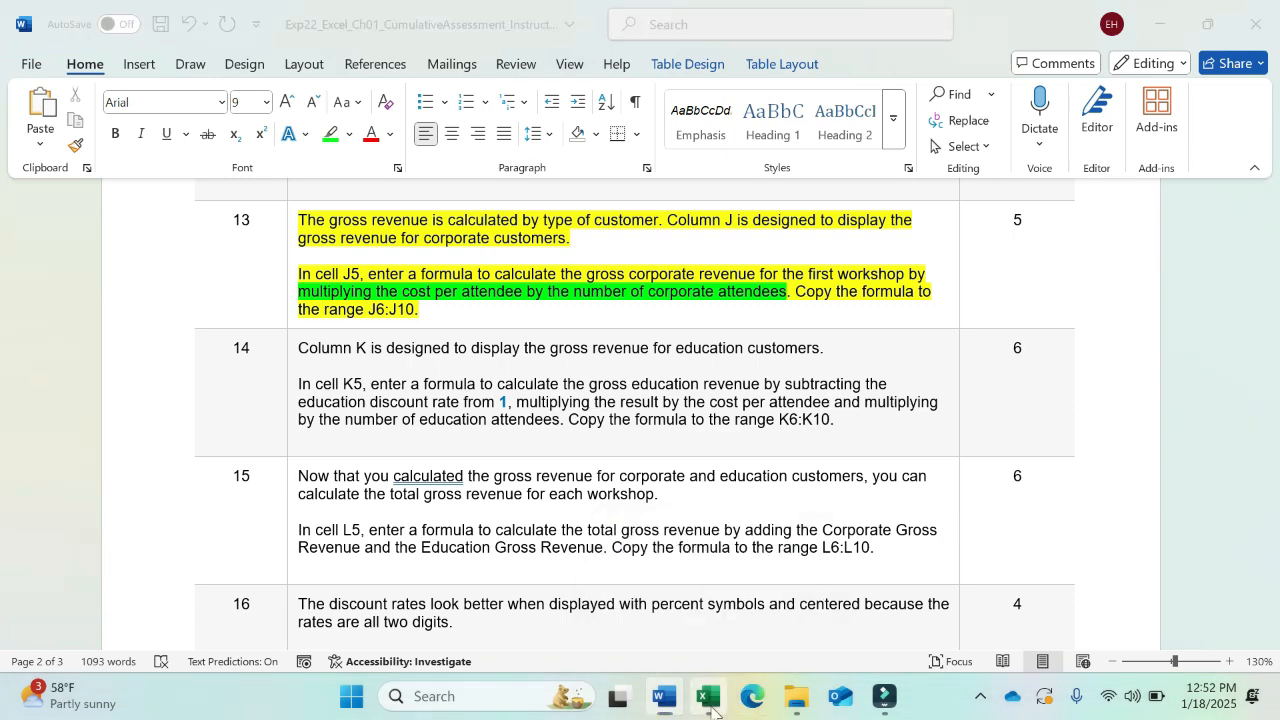
{"action": "left_click", "coordinate": [708, 697]}
{"action": "type", "text": "=(1-"}
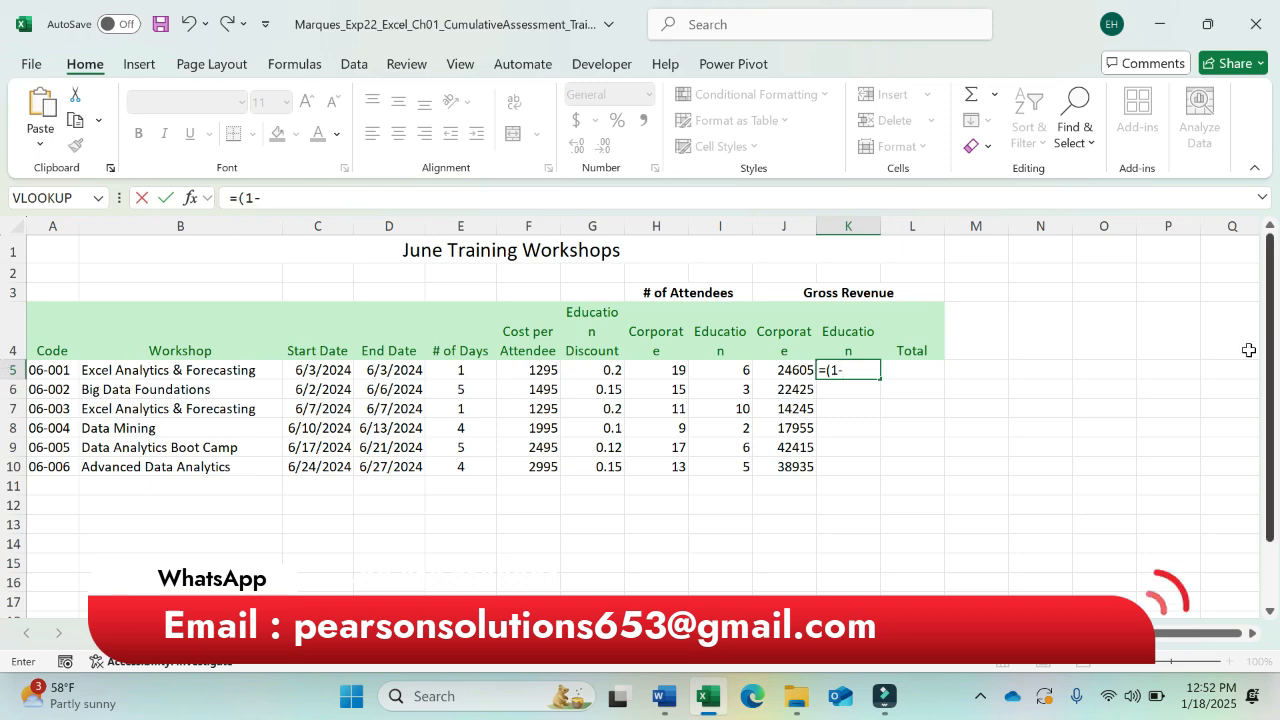
{"action": "left_click_drag", "start_coordinate": [1270, 330], "coordinate": [1276, 281]}
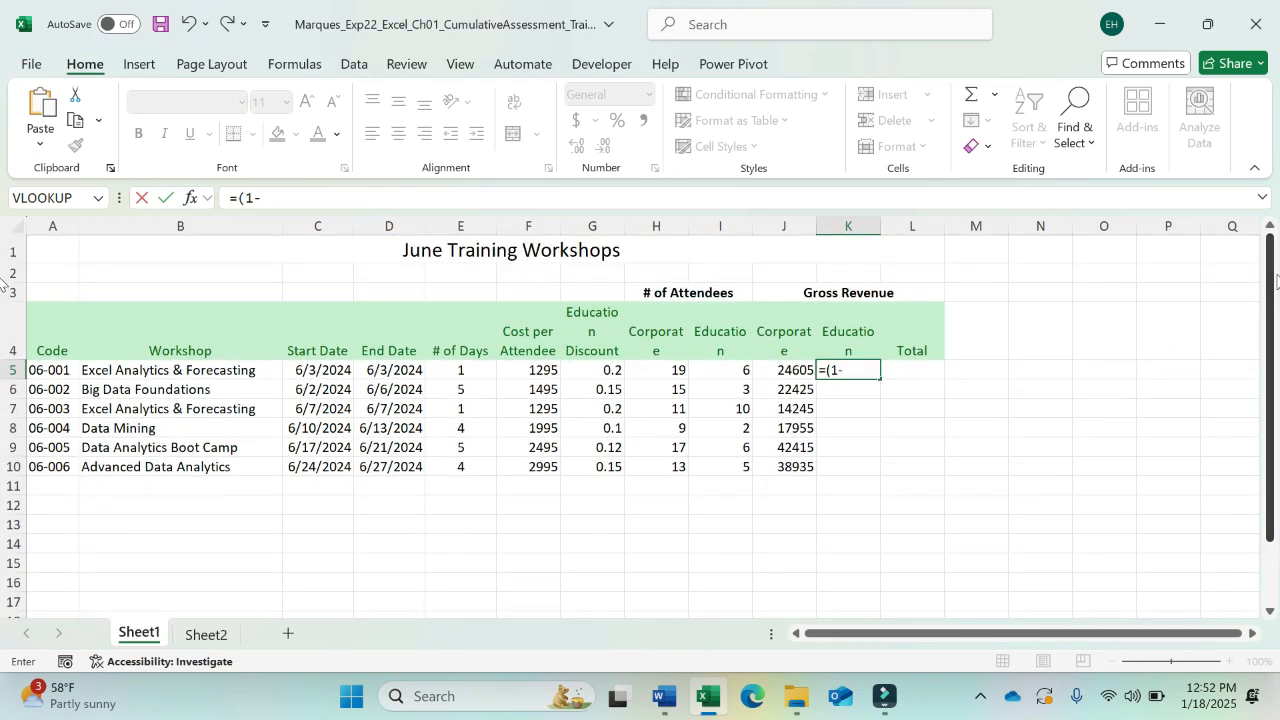
{"action": "left_click", "coordinate": [604, 370]}
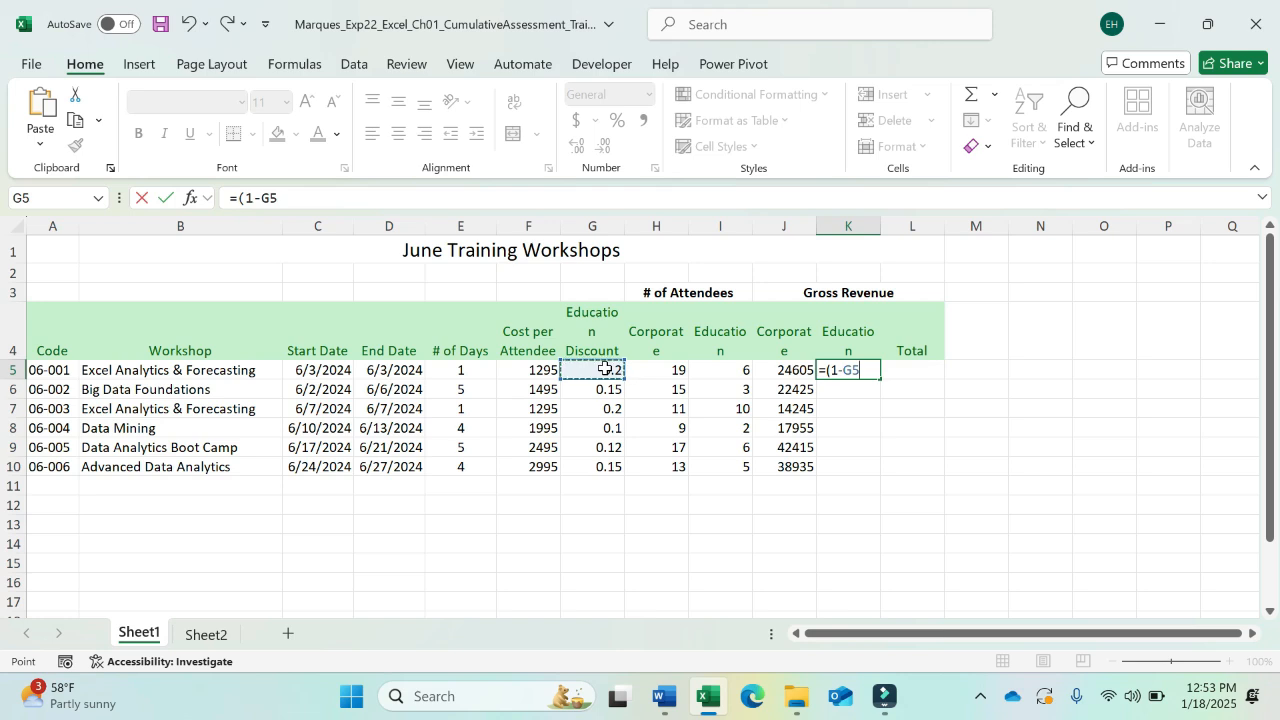
{"action": "type", "text": ")*"}
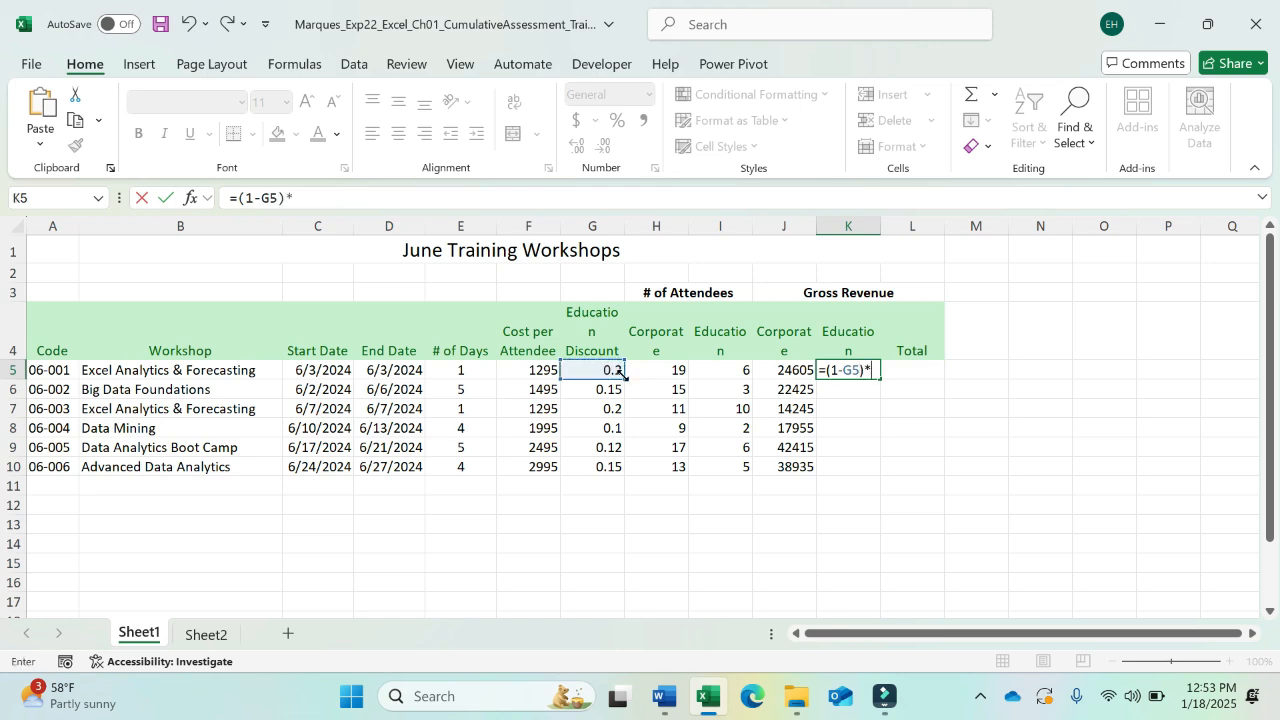
Complete the formula in cell K5 as =(1-G5)*F5*I5, checking the multiplied values against step 14 in Word
{"action": "left_click", "coordinate": [667, 694]}
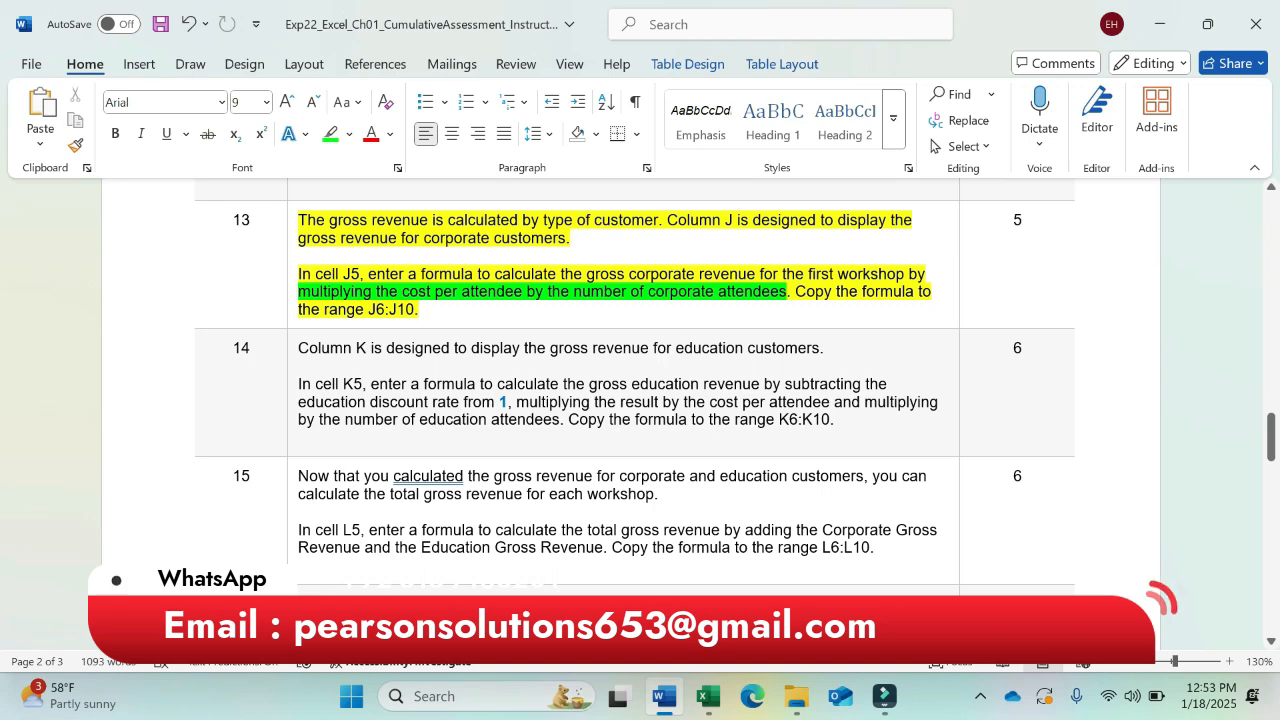
{"action": "left_click", "coordinate": [704, 698]}
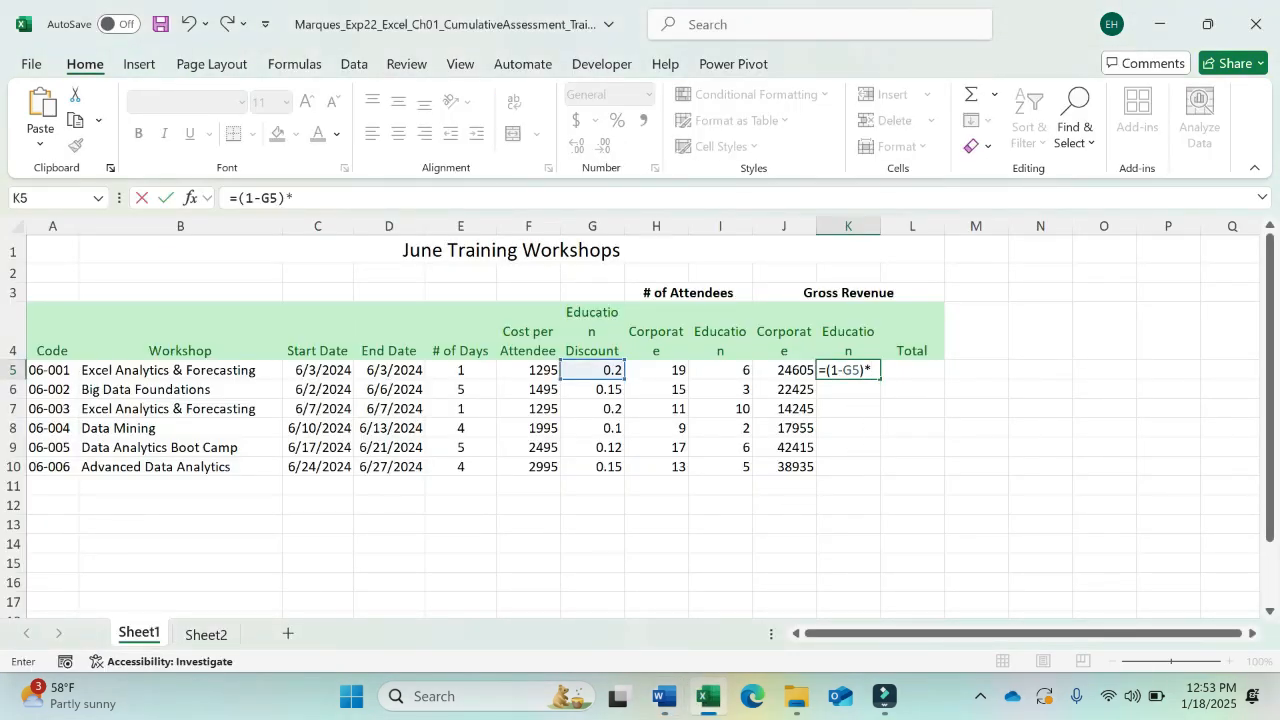
{"action": "left_click", "coordinate": [540, 372]}
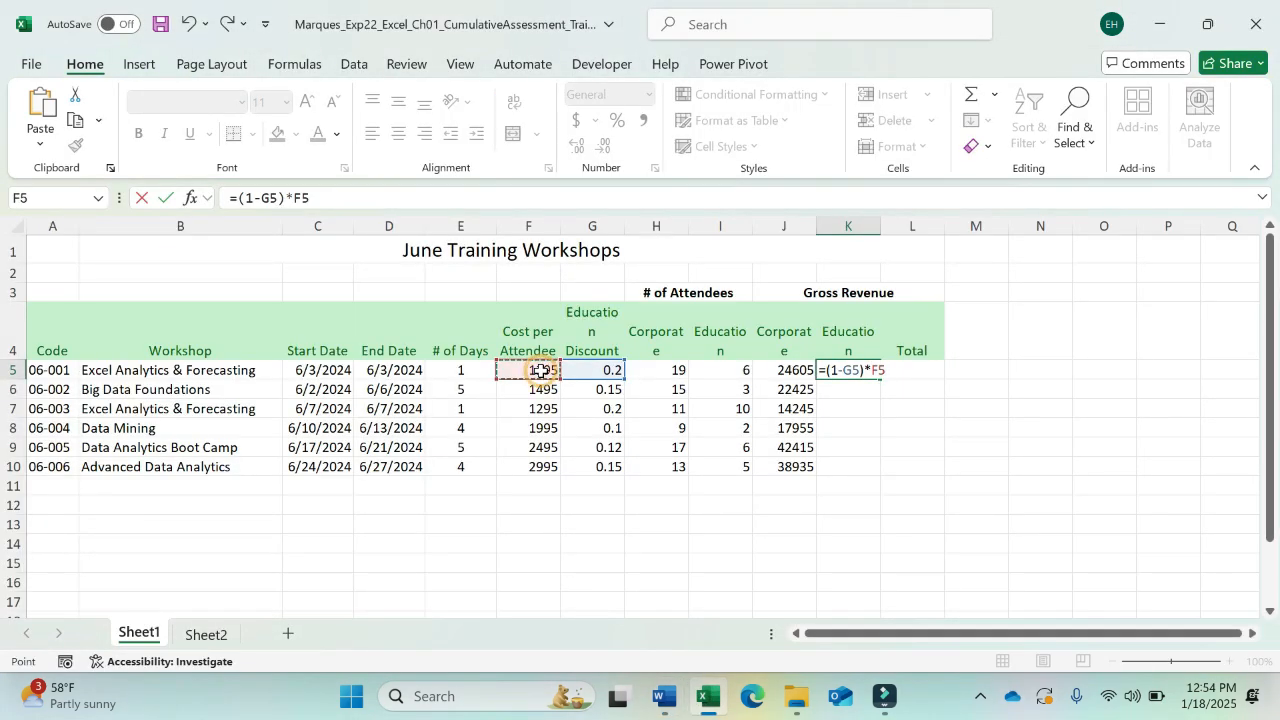
{"action": "type", "text": "*"}
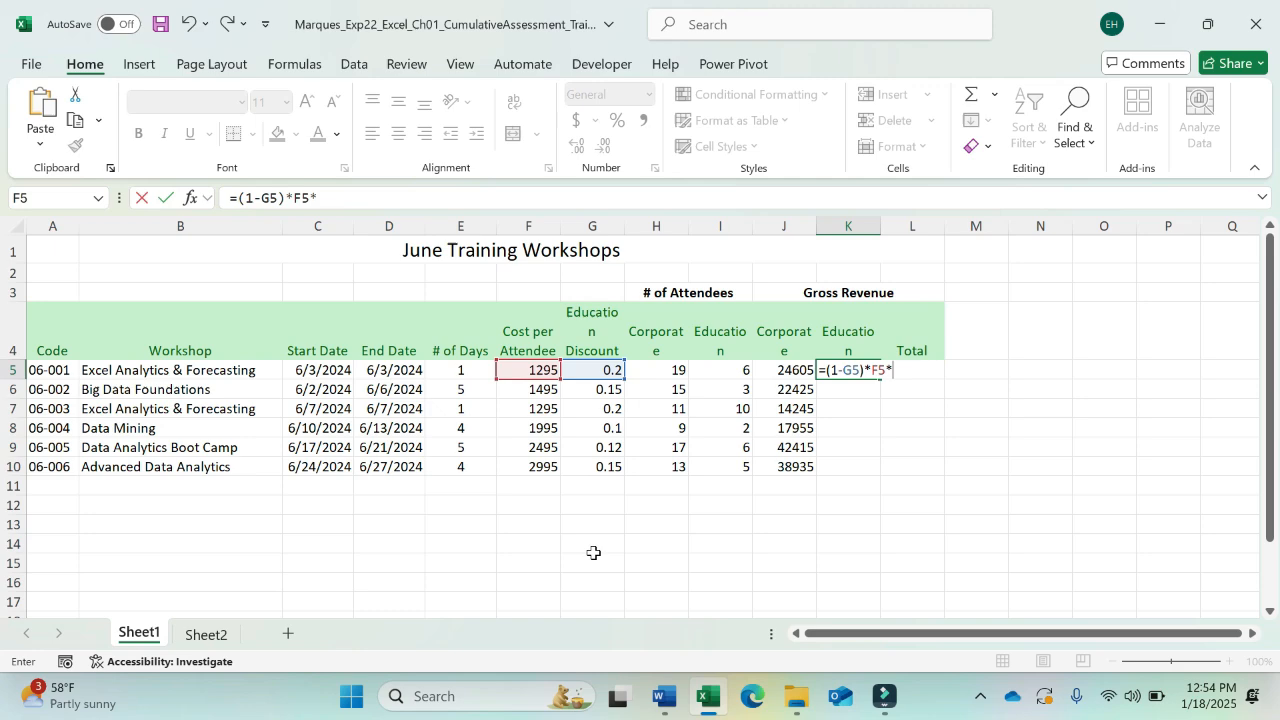
{"action": "left_click", "coordinate": [664, 697]}
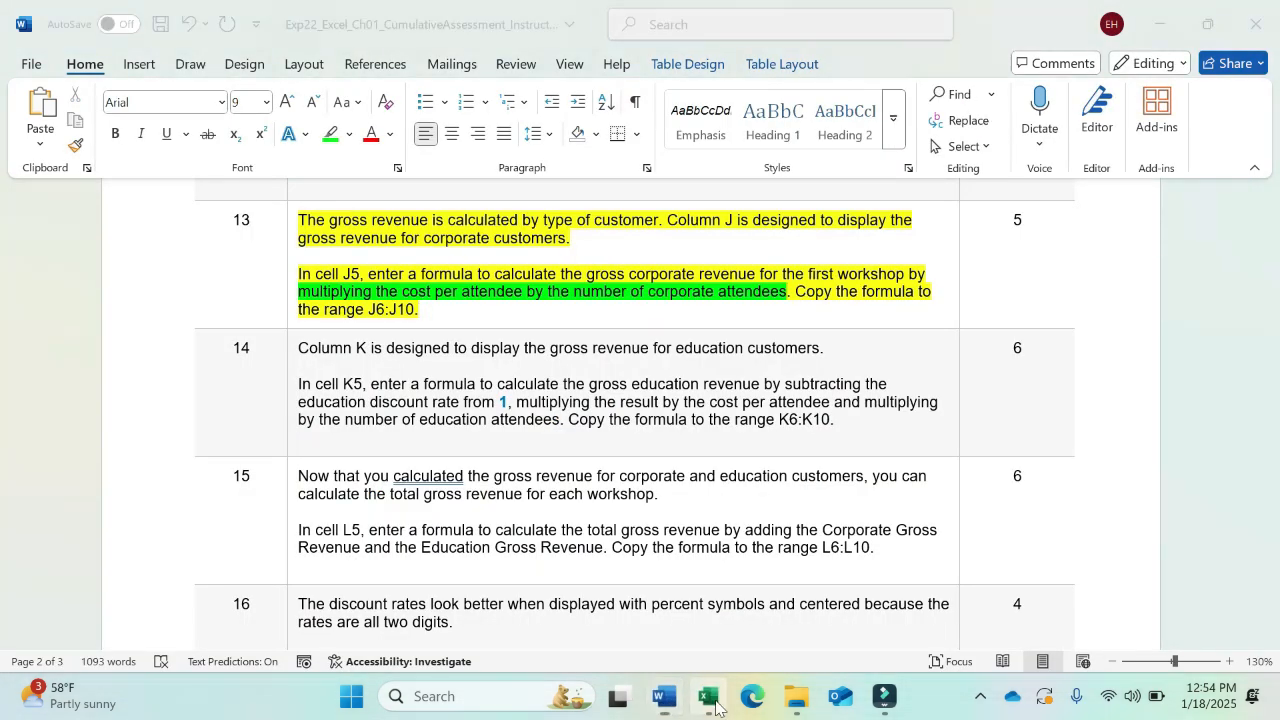
{"action": "left_click", "coordinate": [708, 697]}
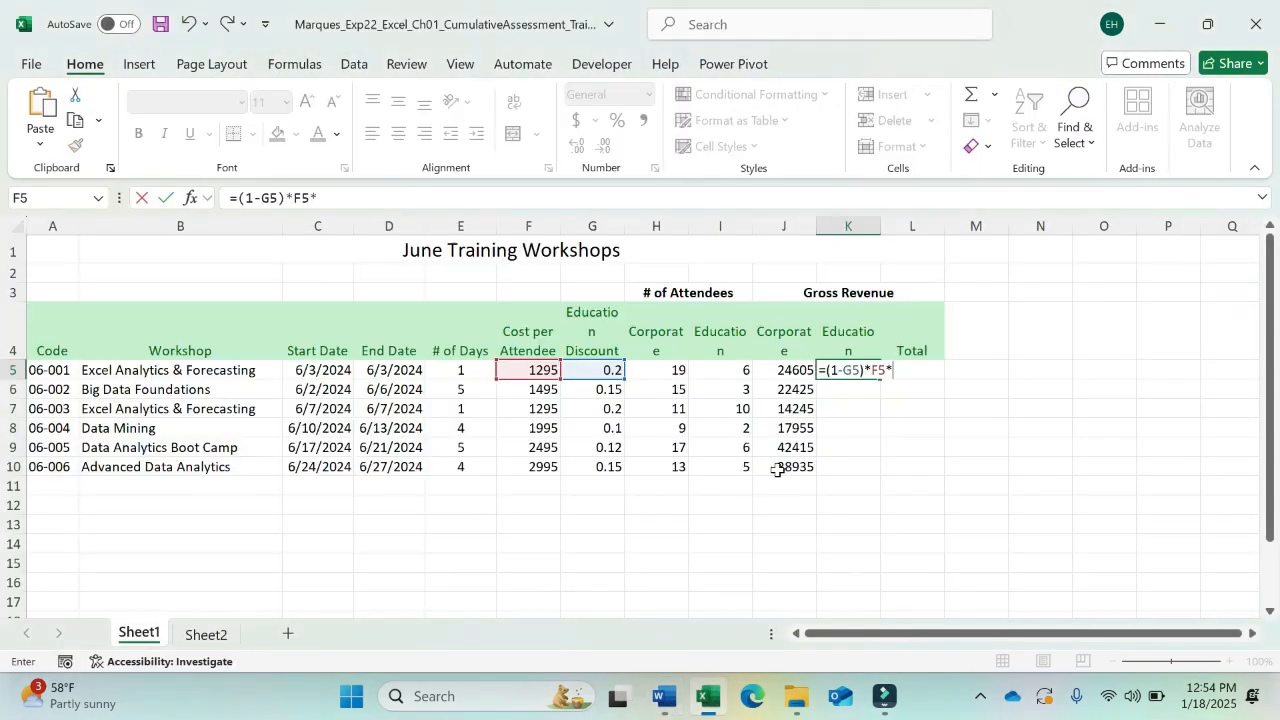
{"action": "left_click", "coordinate": [728, 370]}
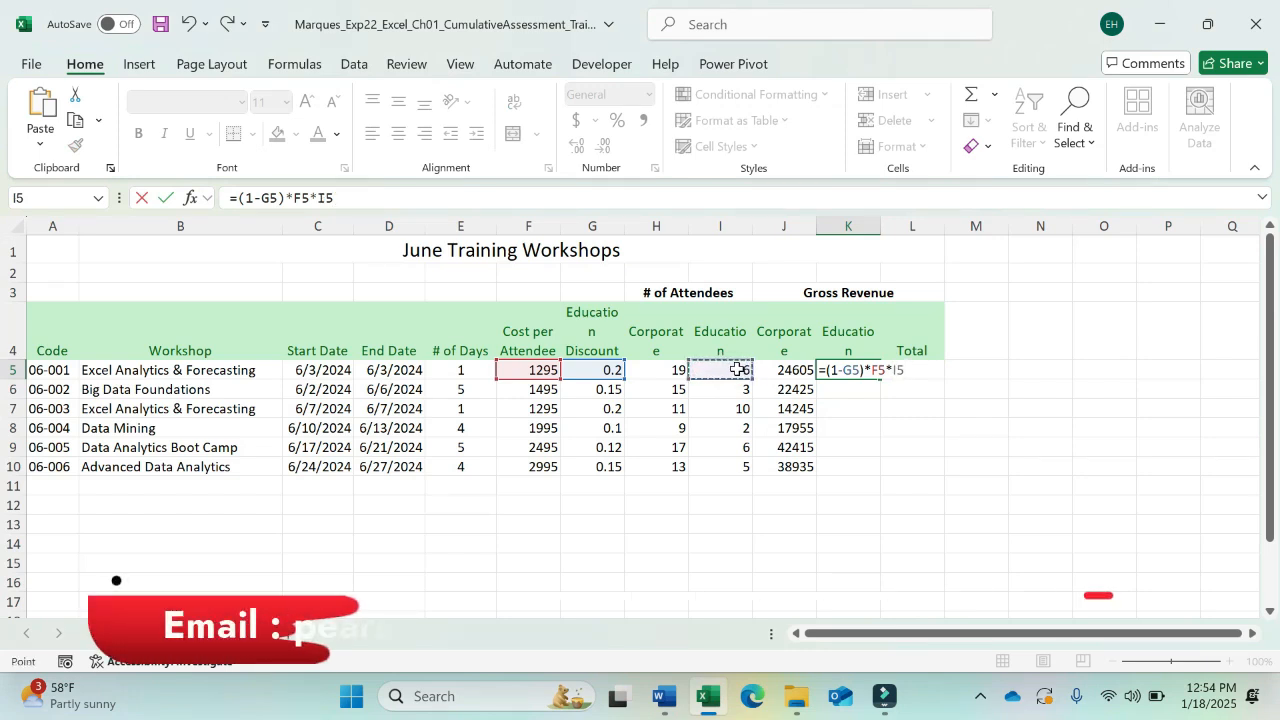
{"action": "key", "text": "alt"}
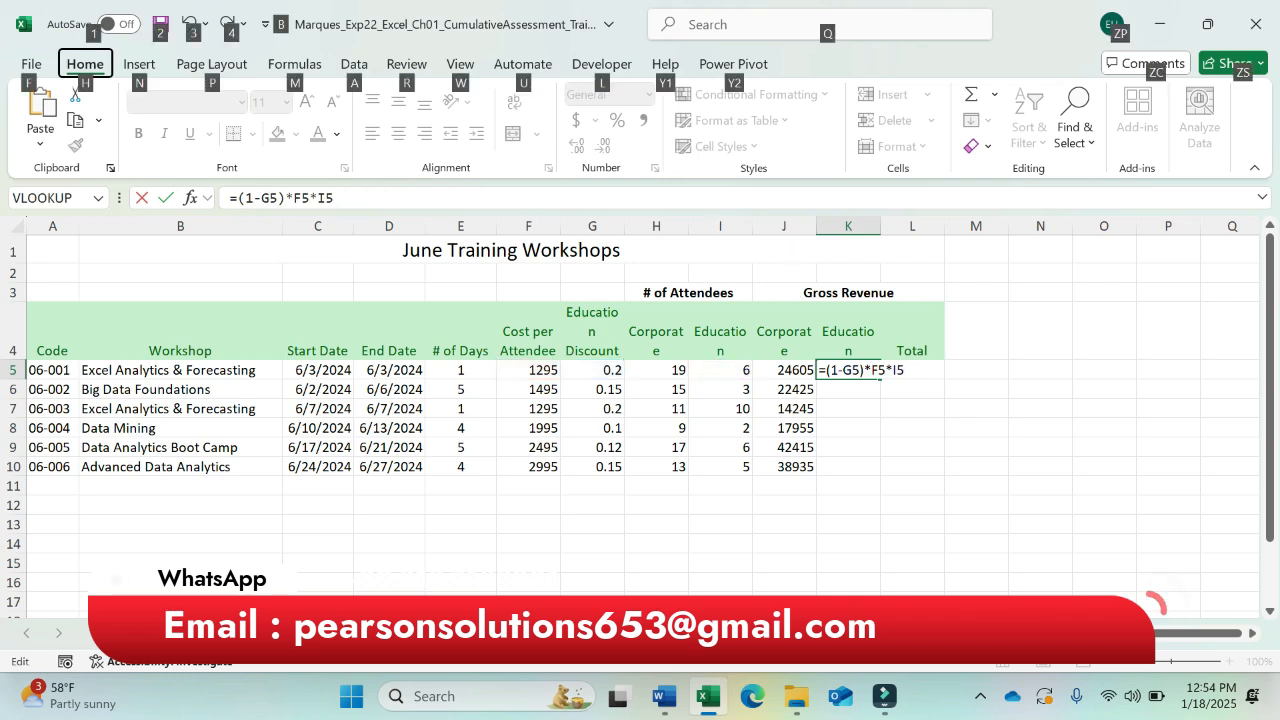
{"action": "key", "text": "Escape"}
{"action": "key", "text": "Return"}
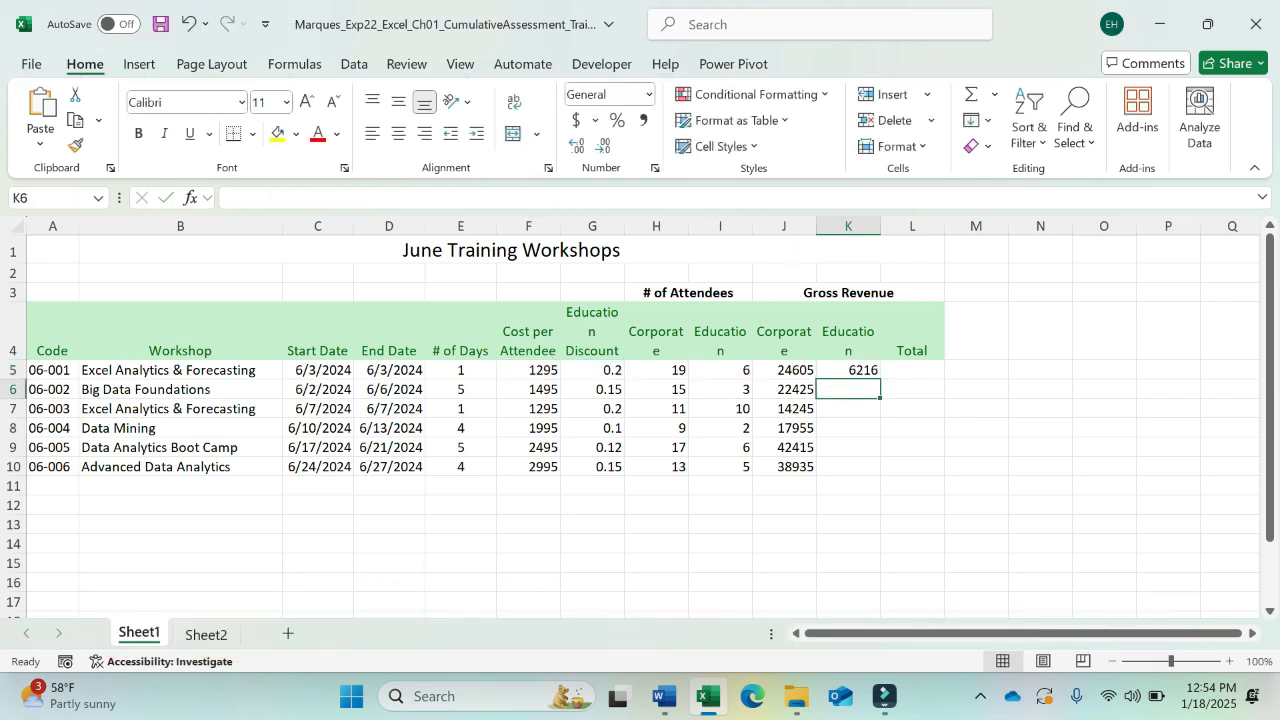
Highlight "Copy the formula to the range K6:K10." in Word's step 14 in bright green and copy K5 to K6:K10 in Excel
{"action": "left_click", "coordinate": [867, 370]}
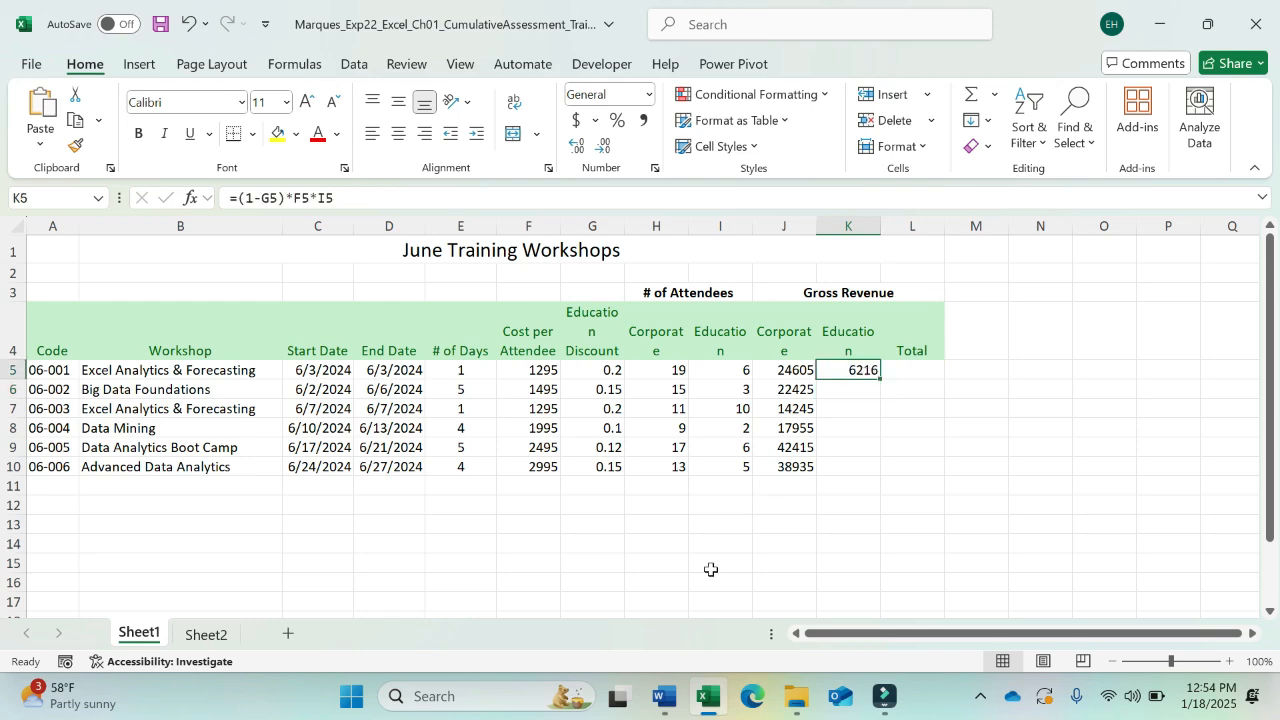
{"action": "left_click", "coordinate": [664, 692]}
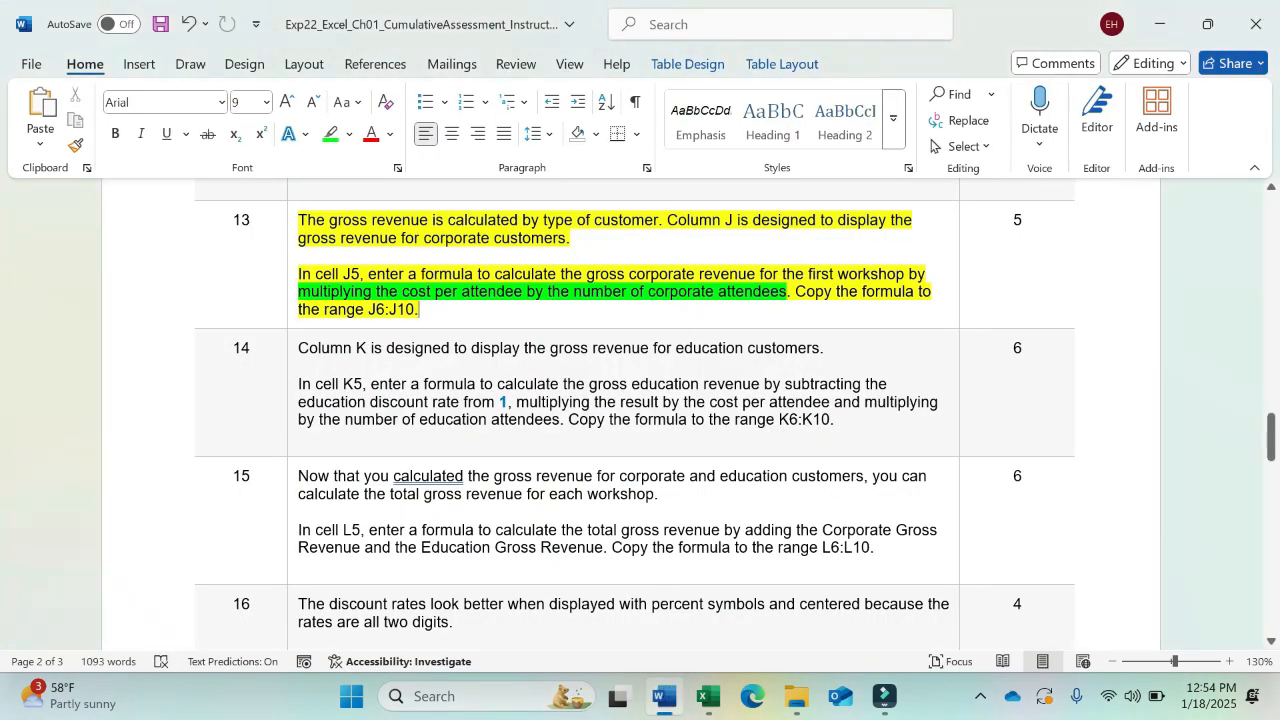
{"action": "left_click_drag", "start_coordinate": [570, 419], "coordinate": [848, 420]}
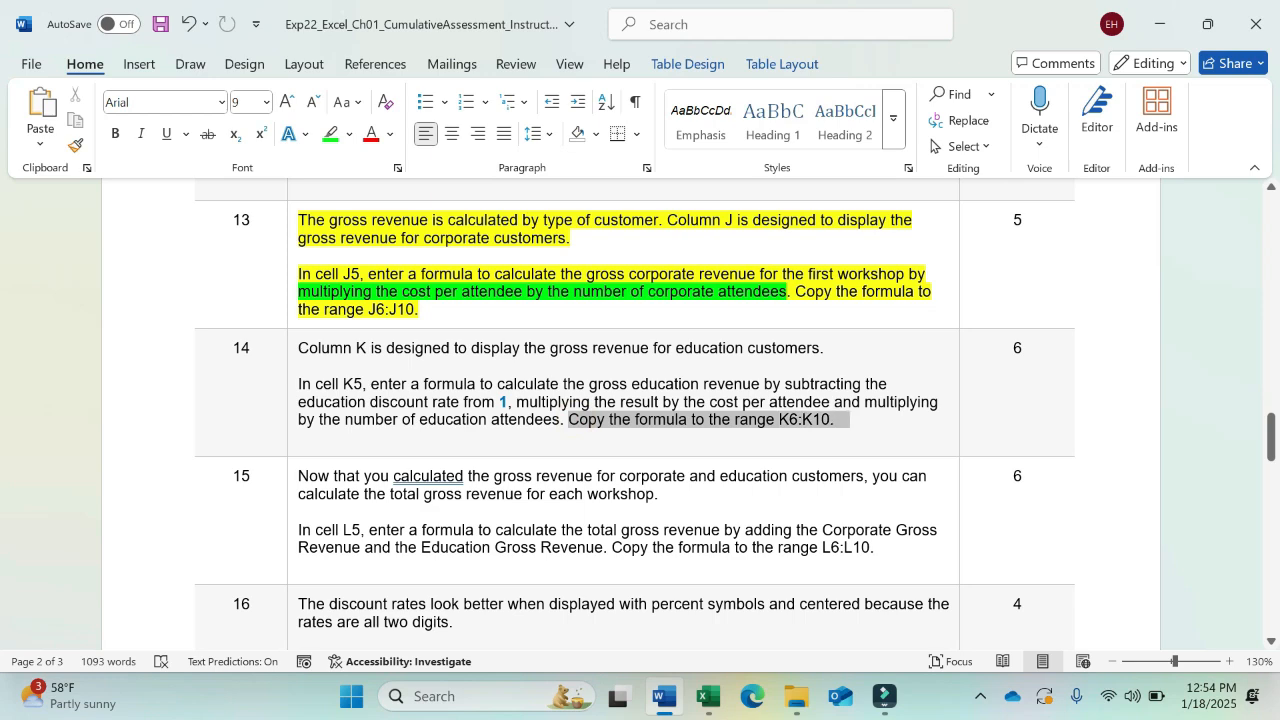
{"action": "left_click", "coordinate": [929, 389]}
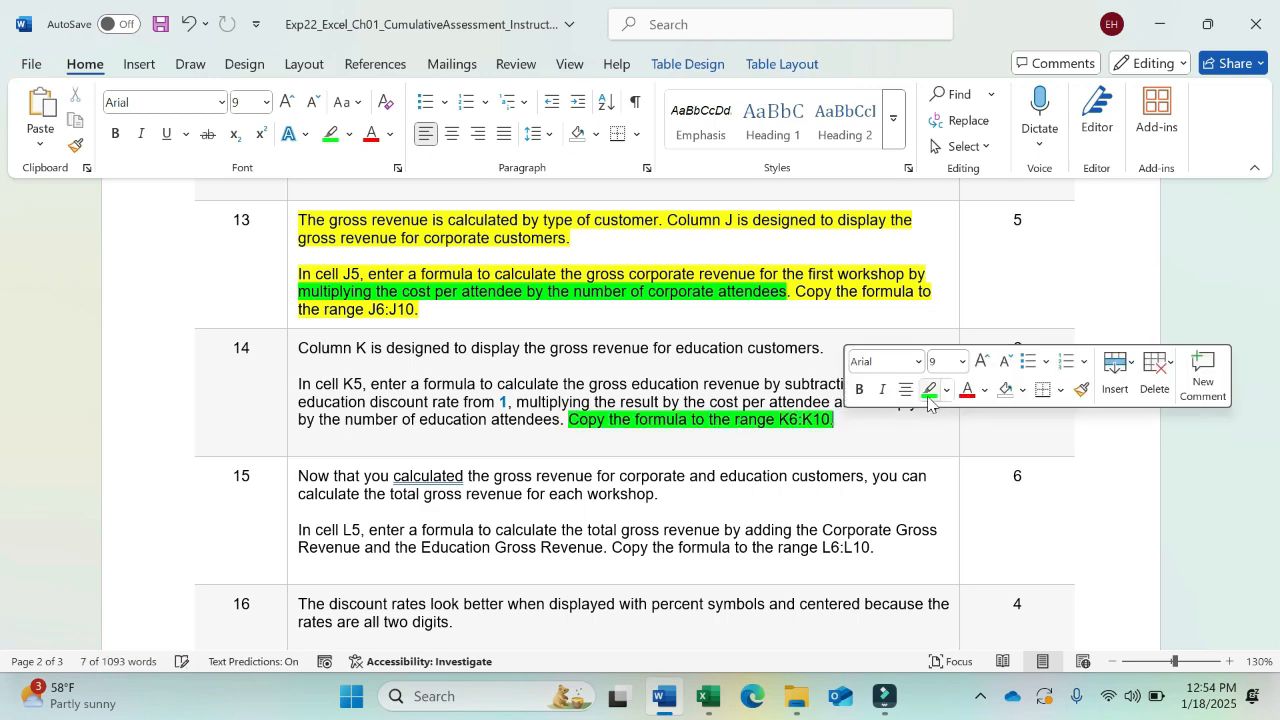
{"action": "left_click", "coordinate": [708, 696]}
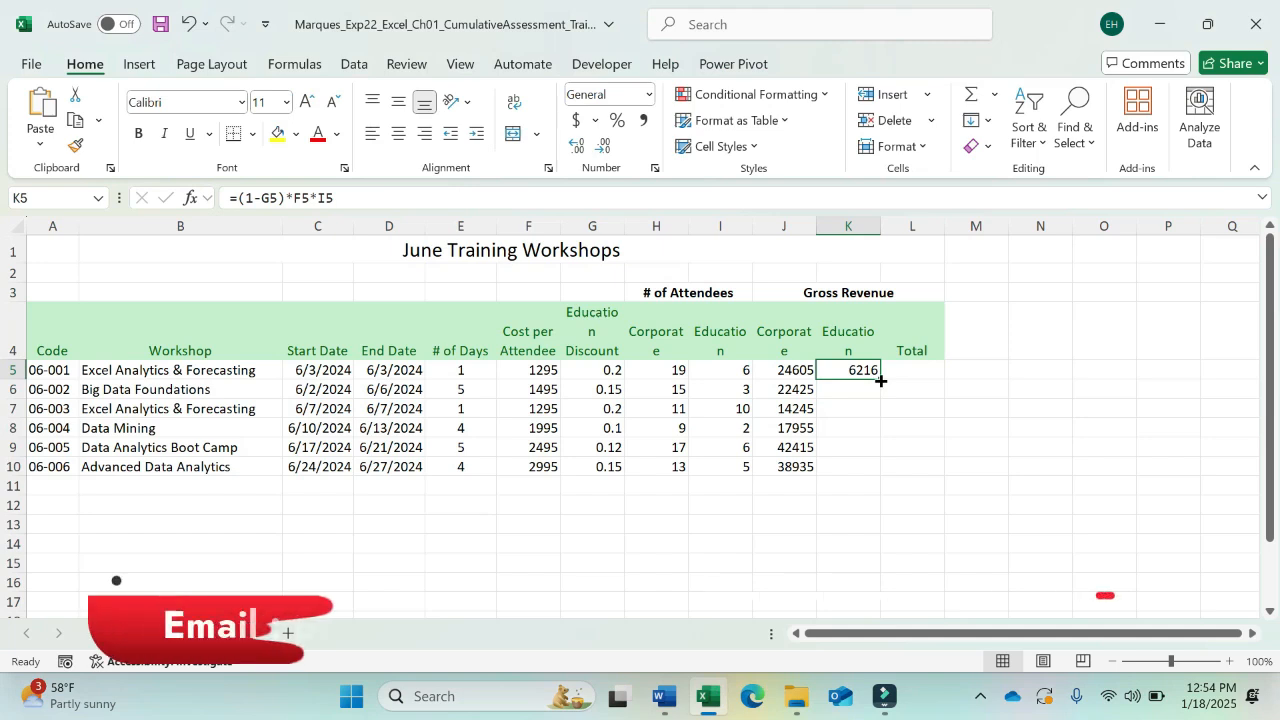
{"action": "left_click_drag", "start_coordinate": [880, 382], "coordinate": [880, 471]}
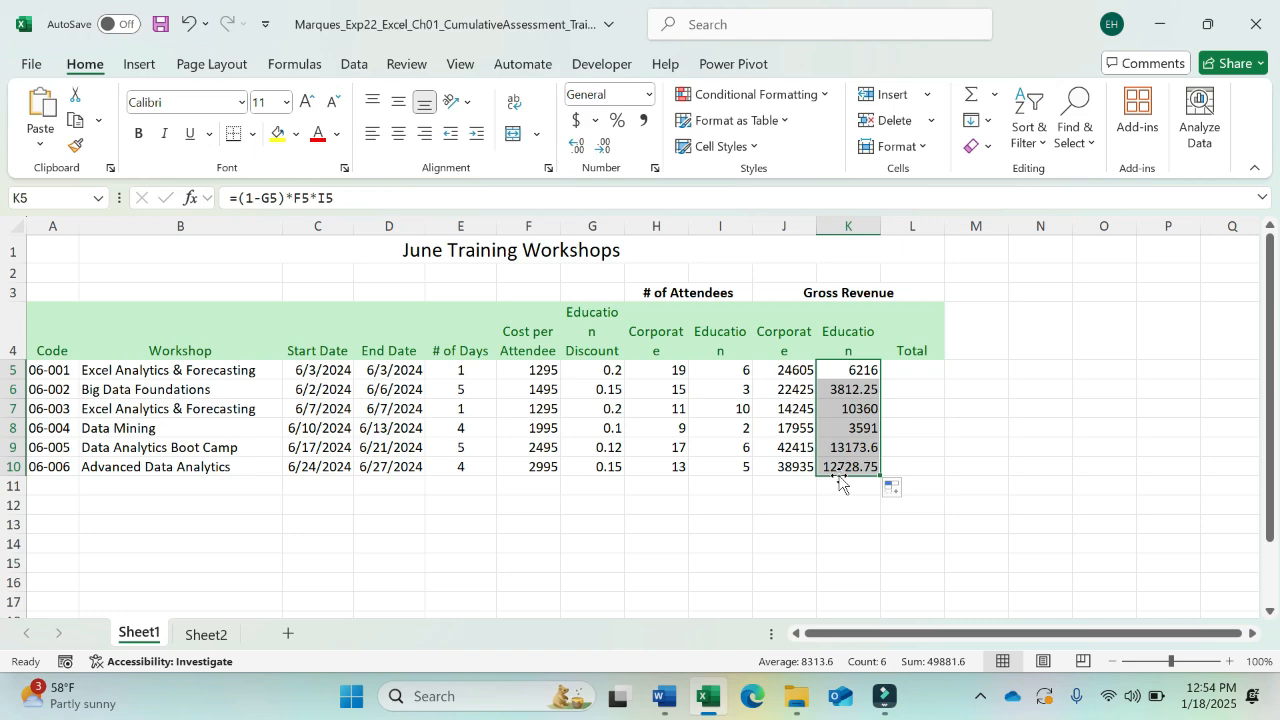
Switch to the Word instructions and highlight "In cell L5" in step 15 in turquoise
{"action": "left_click", "coordinate": [665, 697]}
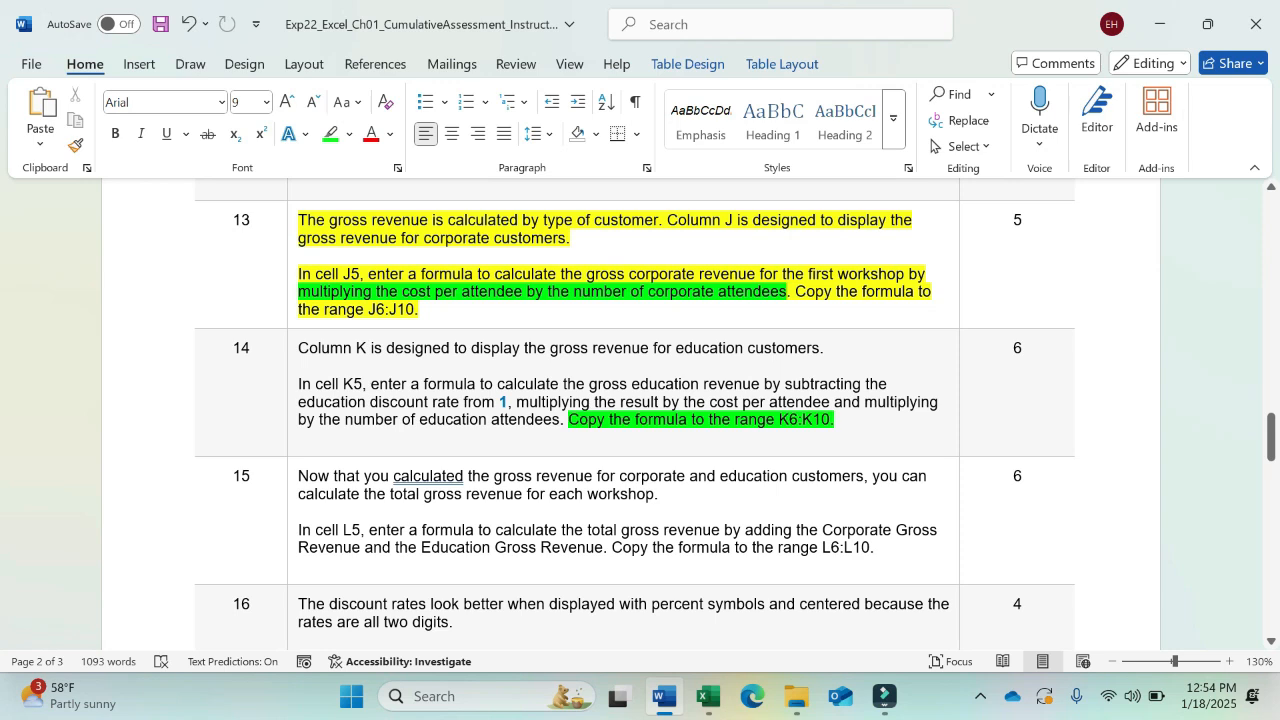
{"action": "left_click_drag", "start_coordinate": [298, 476], "coordinate": [310, 512]}
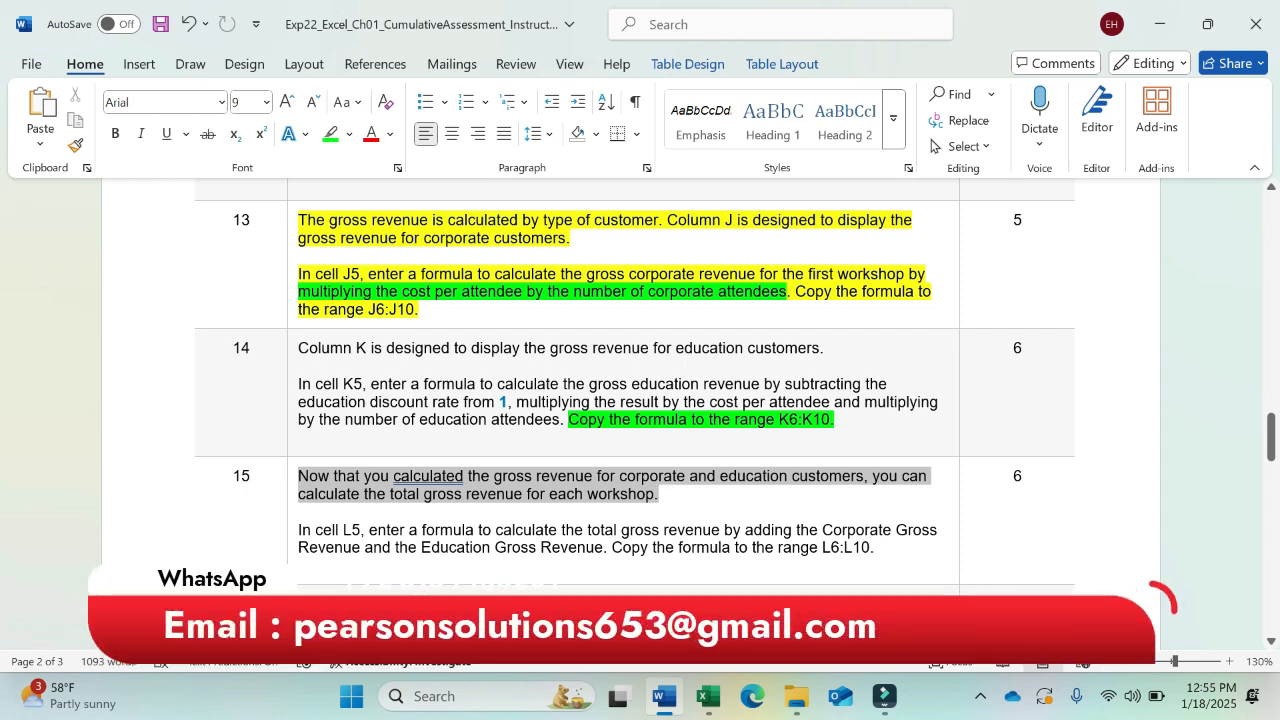
{"action": "left_click", "coordinate": [660, 494]}
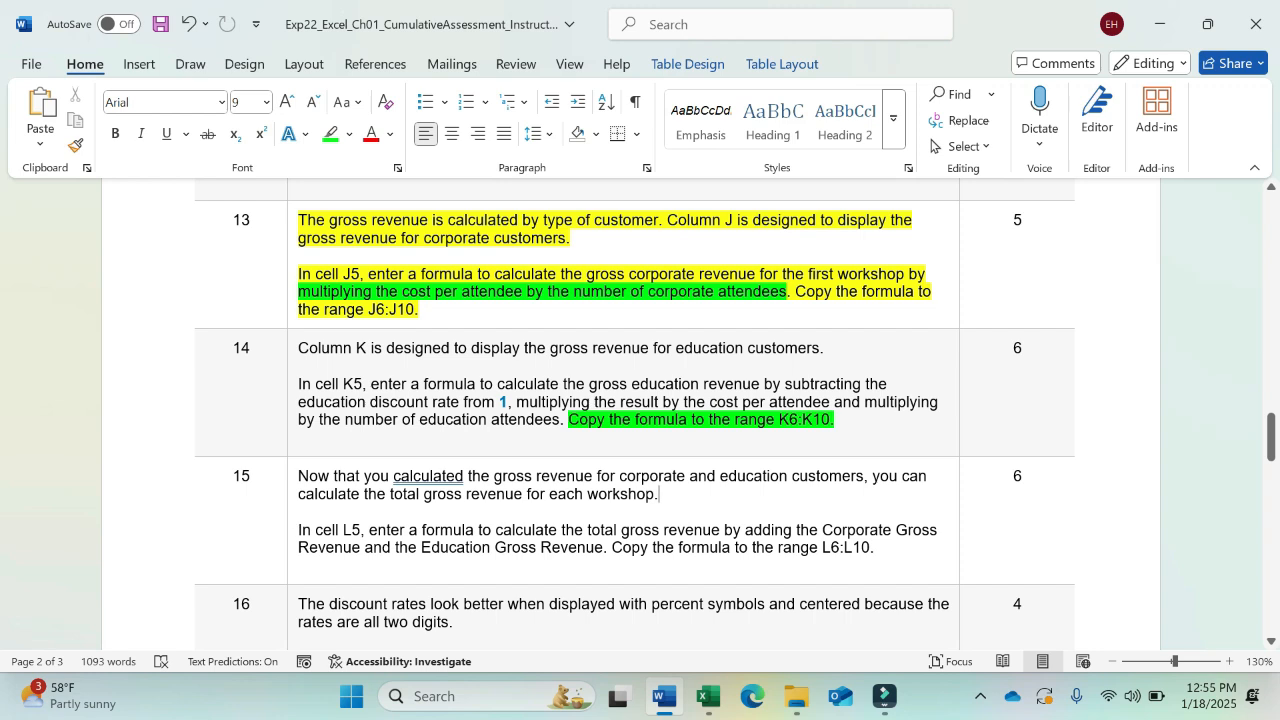
{"action": "left_click_drag", "start_coordinate": [298, 530], "coordinate": [361, 530]}
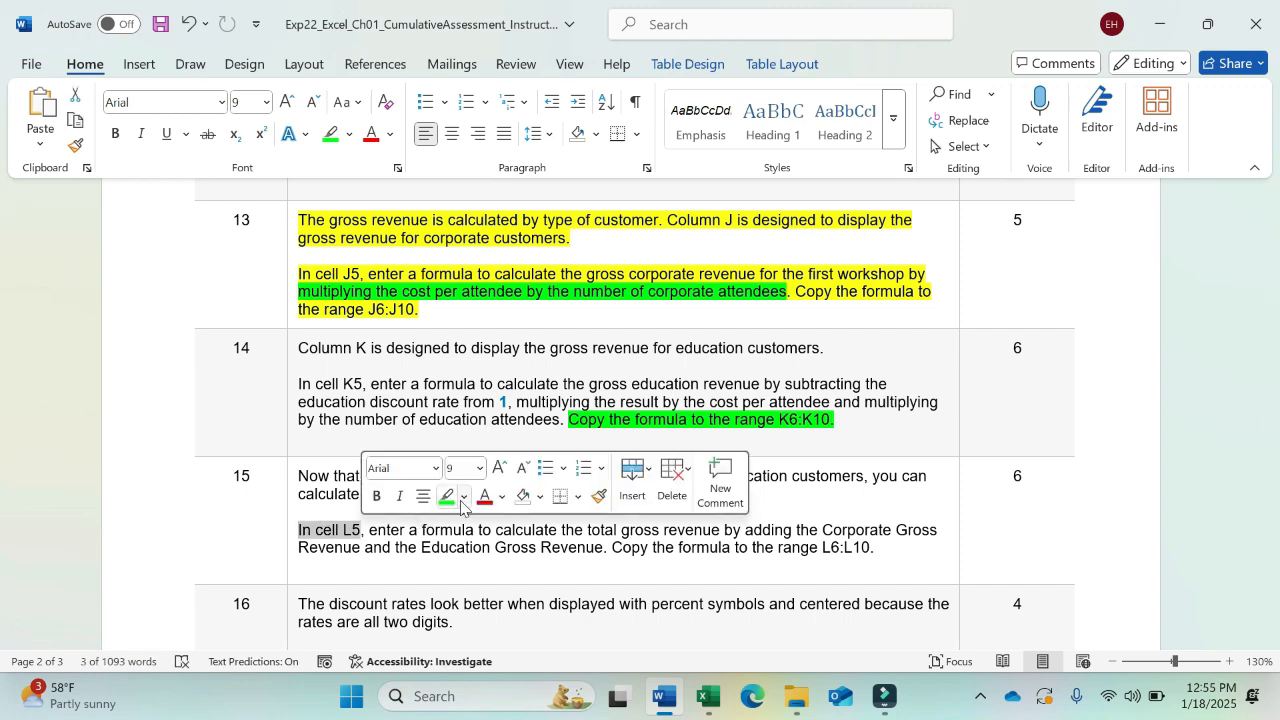
{"action": "left_click", "coordinate": [462, 497]}
{"action": "left_click", "coordinate": [509, 347]}
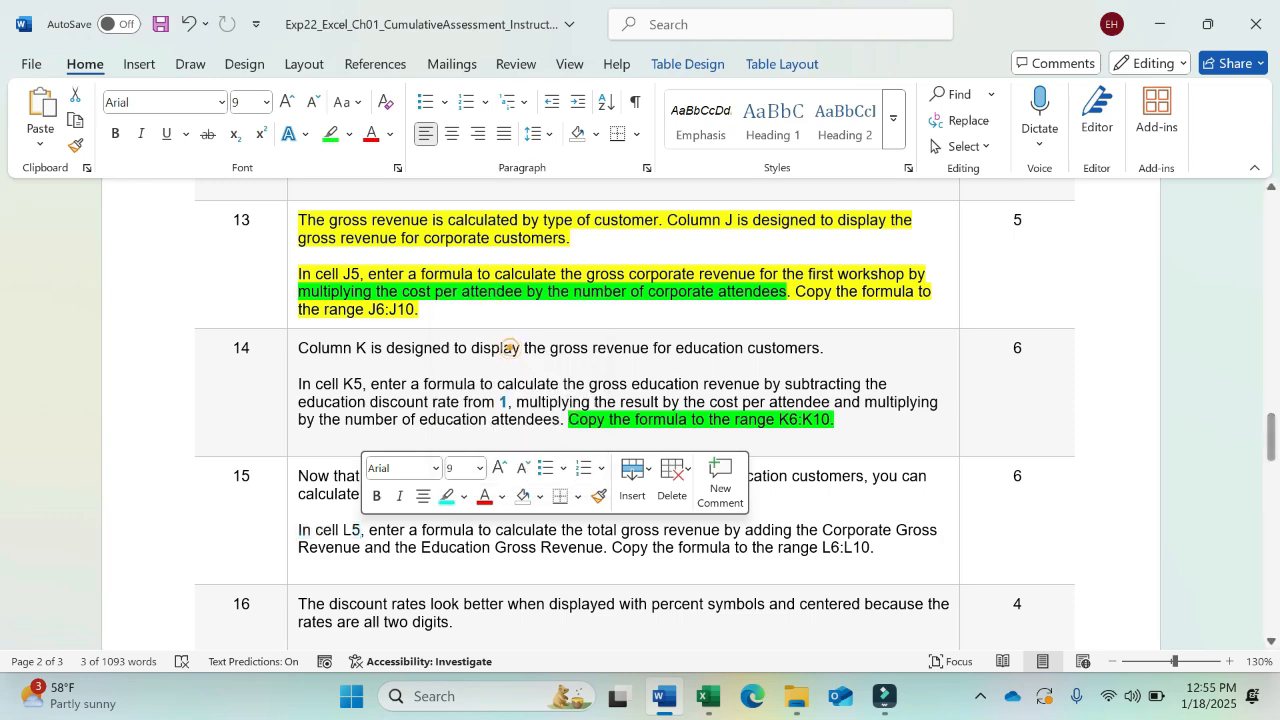
Switch to Excel, enter the total gross revenue formula =J5+K5 in cell L5 per step 15, and copy it to L6:L10
{"action": "left_click", "coordinate": [487, 547]}
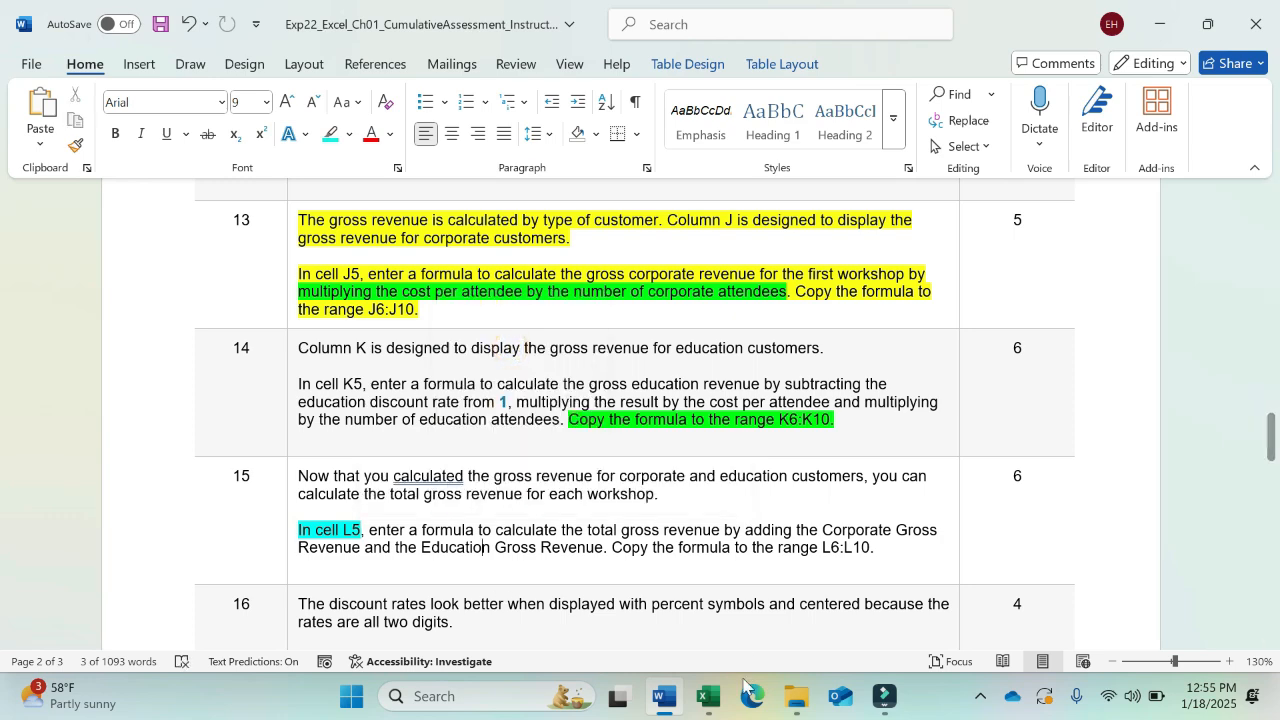
{"action": "left_click", "coordinate": [708, 697]}
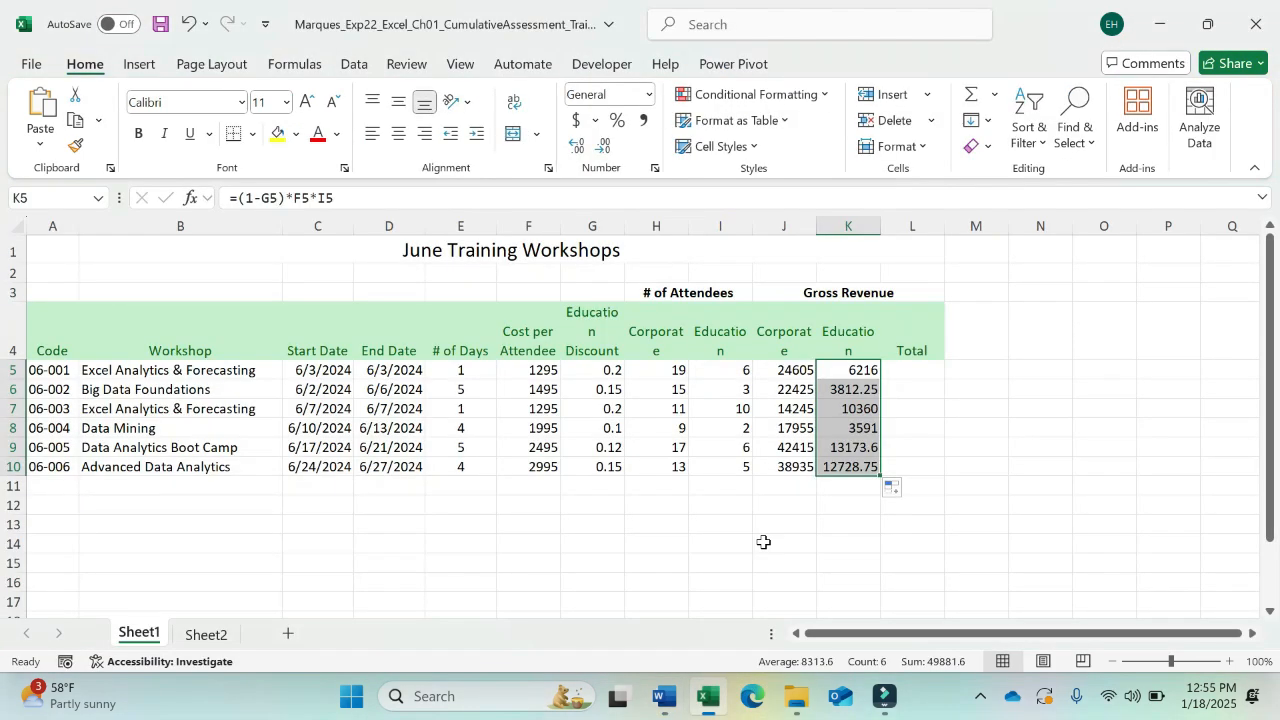
{"action": "left_click", "coordinate": [914, 373]}
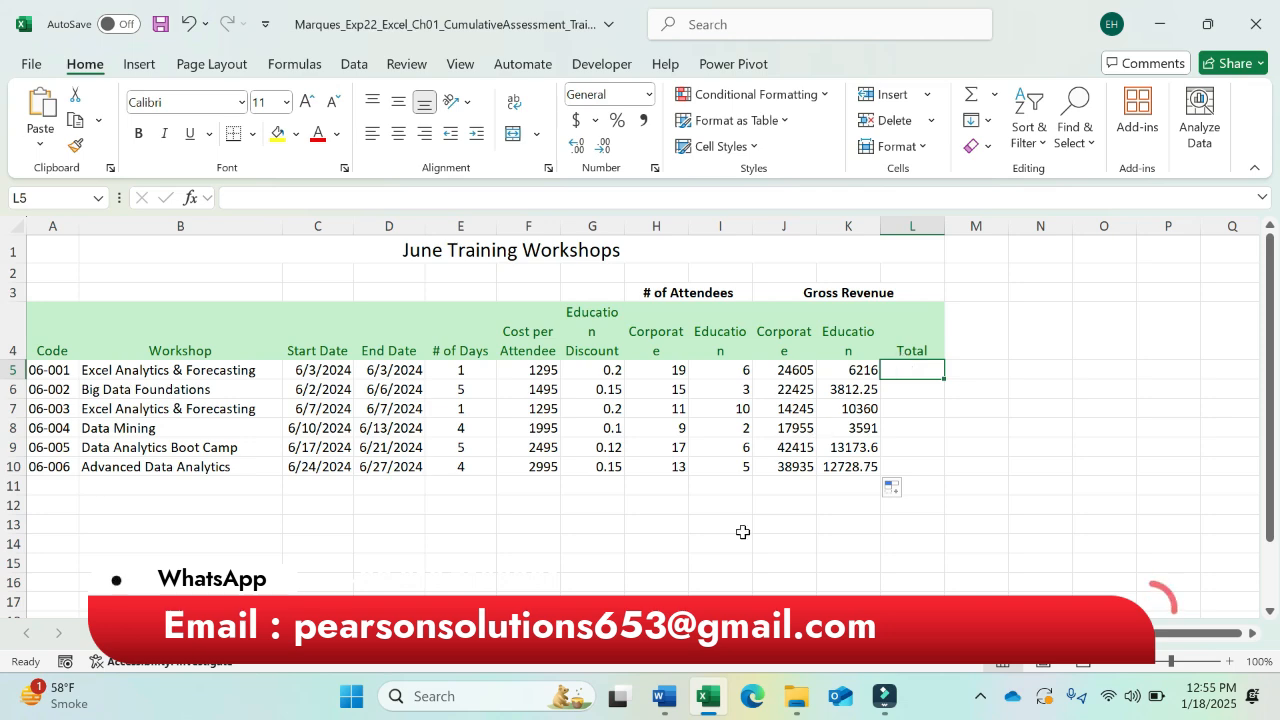
{"action": "left_click", "coordinate": [667, 699]}
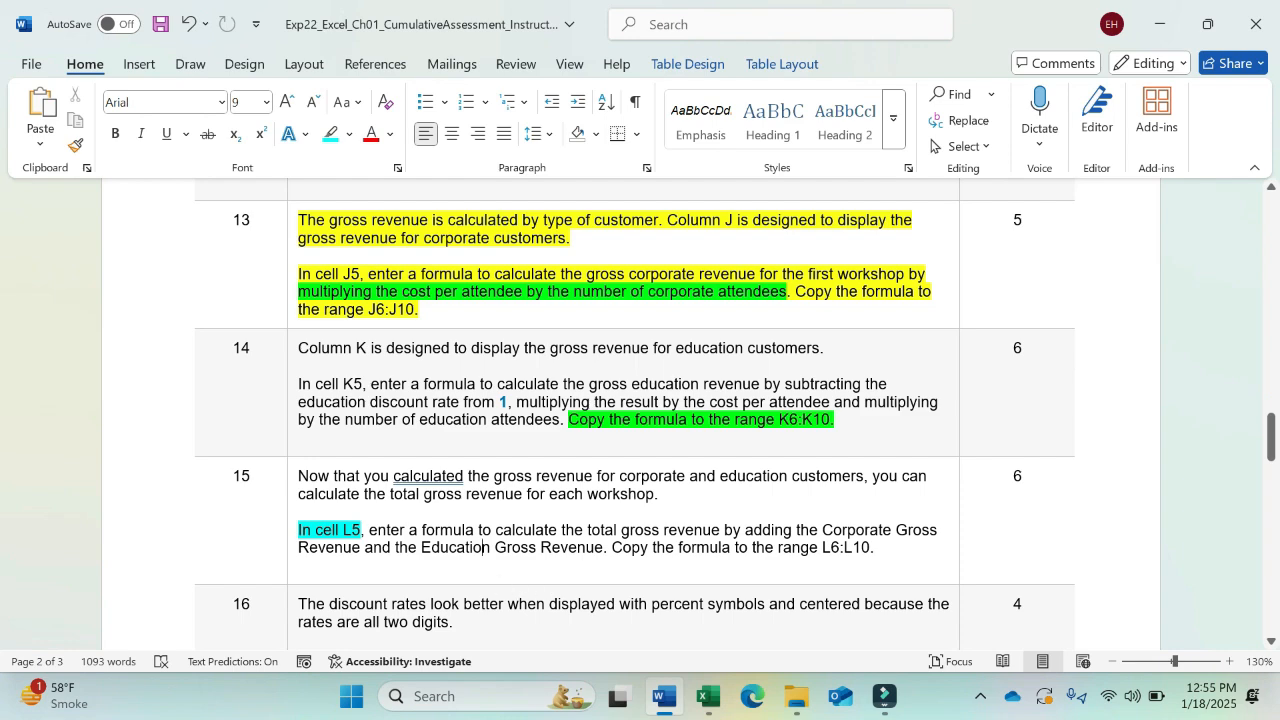
{"action": "left_click", "coordinate": [708, 697]}
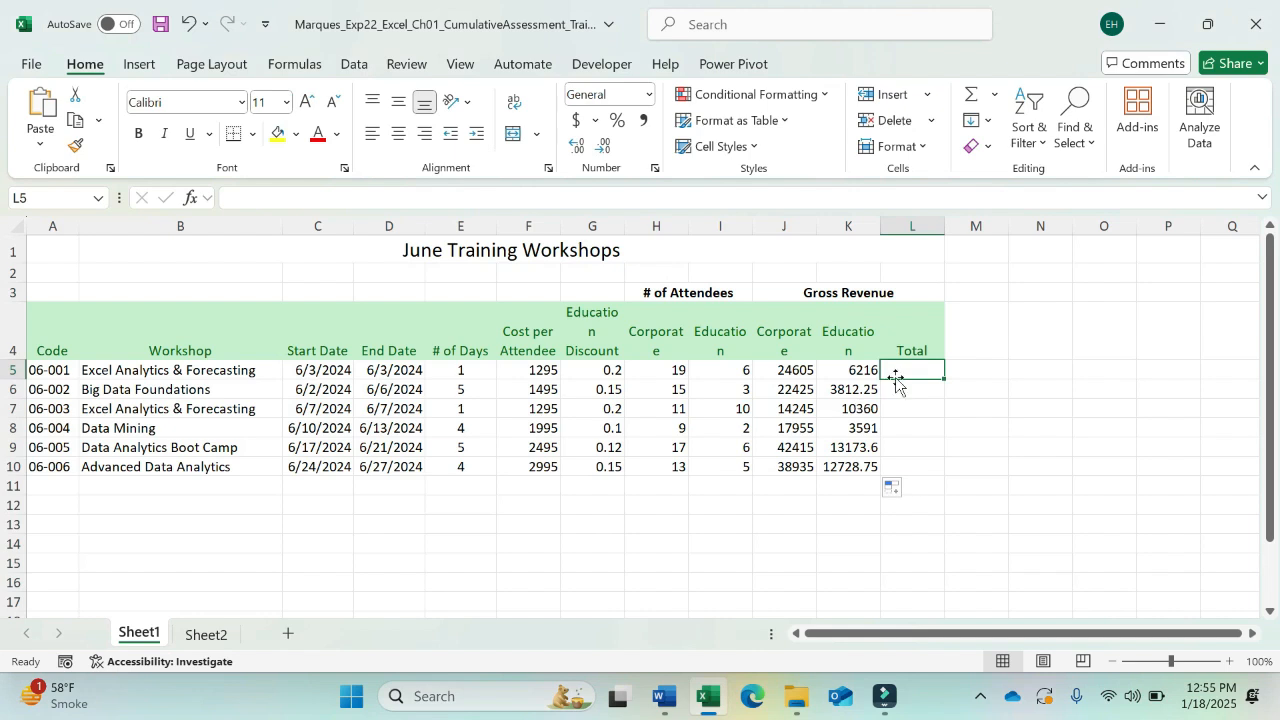
{"action": "type", "text": "="}
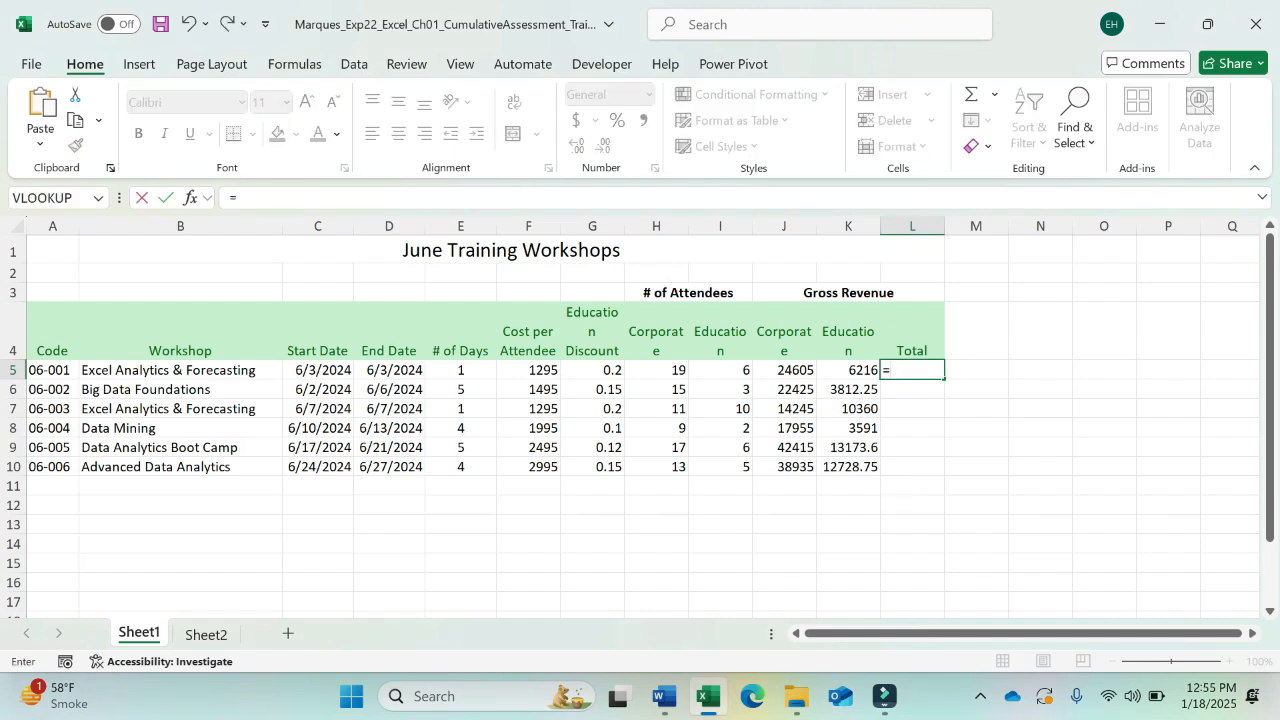
{"action": "left_click", "coordinate": [794, 370]}
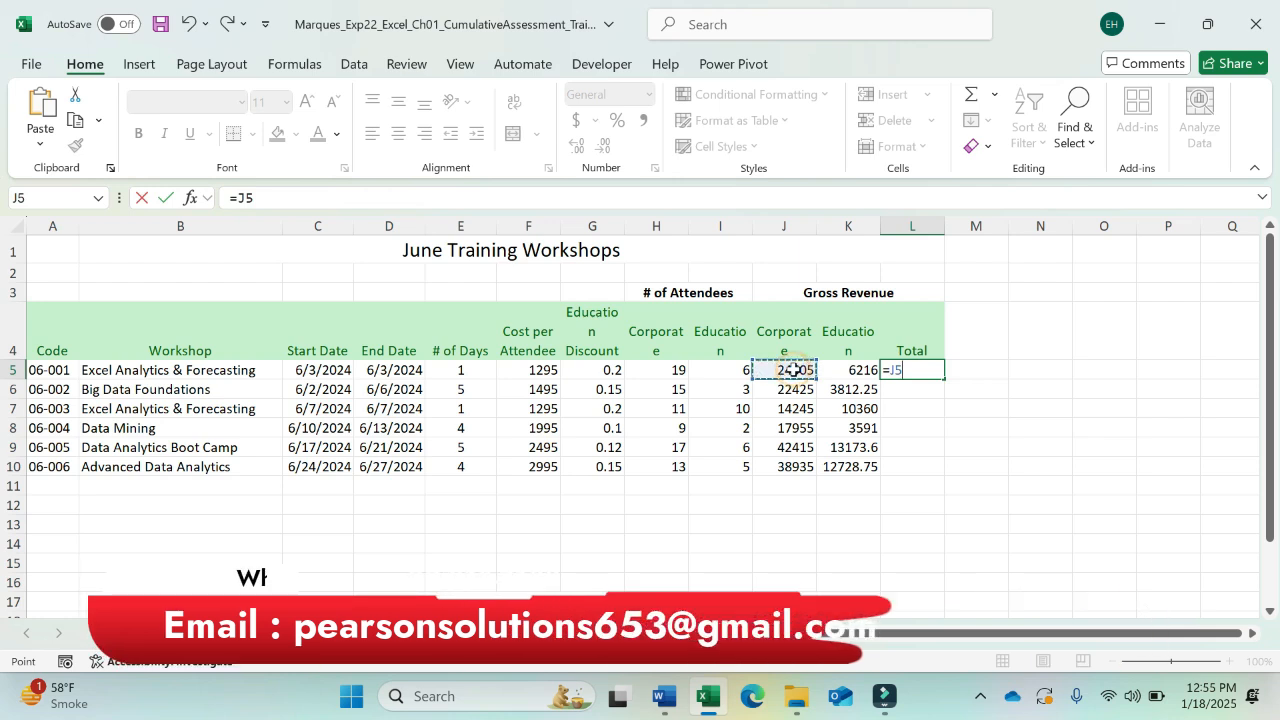
{"action": "type", "text": "+"}
{"action": "left_click", "coordinate": [845, 372]}
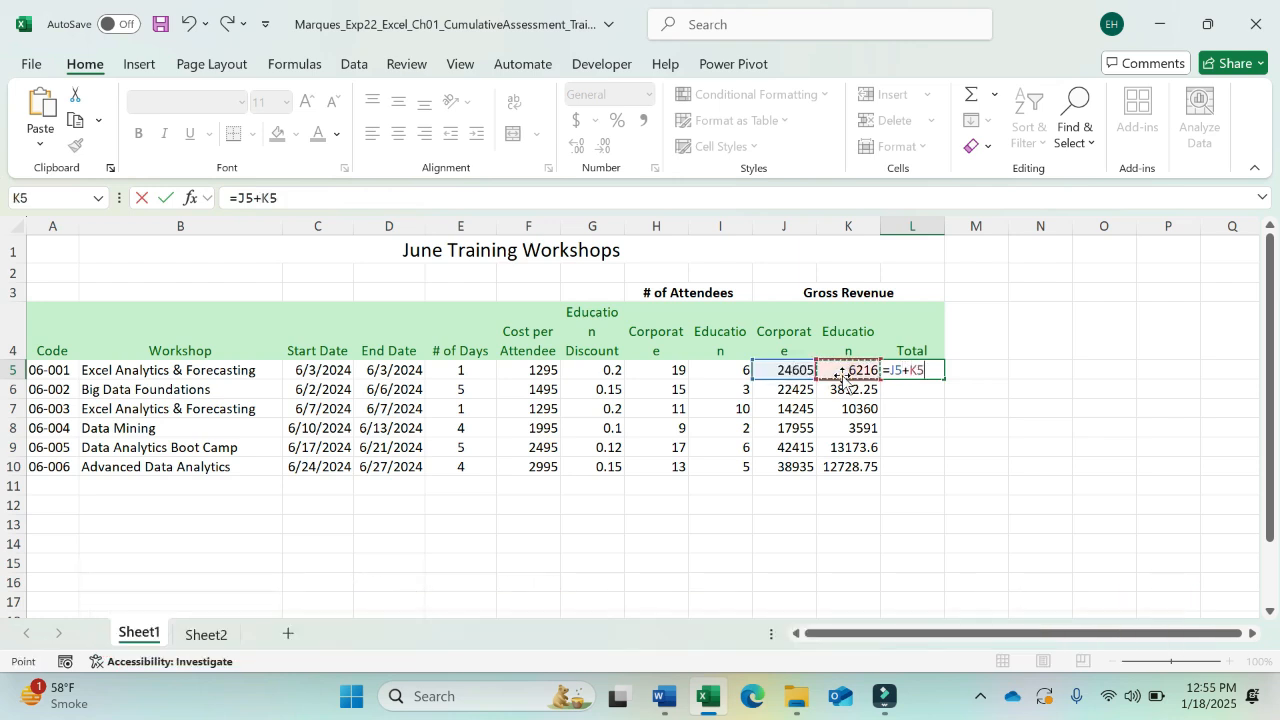
{"action": "key", "text": "Return"}
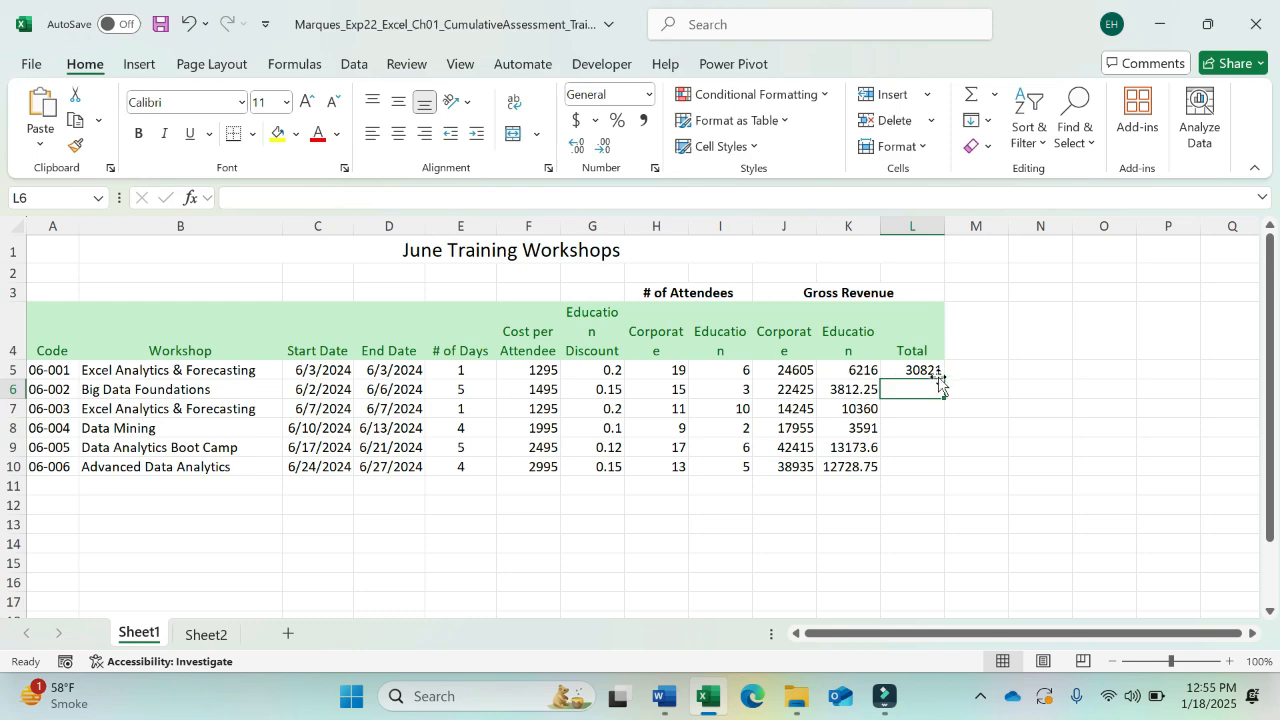
{"action": "left_click", "coordinate": [938, 368]}
{"action": "left_click_drag", "start_coordinate": [945, 380], "coordinate": [938, 476]}
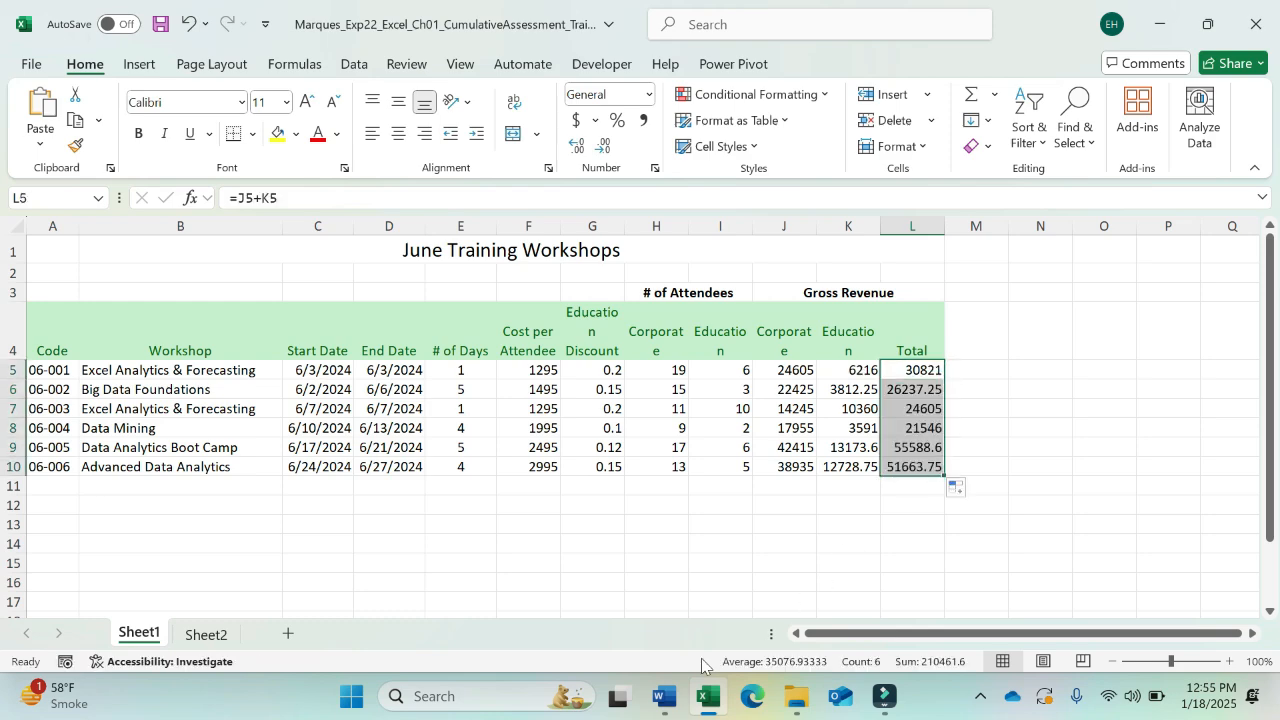
Switch to the Word instructions and highlight "Format the range G5:G10" in step 16 in yellow
{"action": "left_click", "coordinate": [665, 697]}
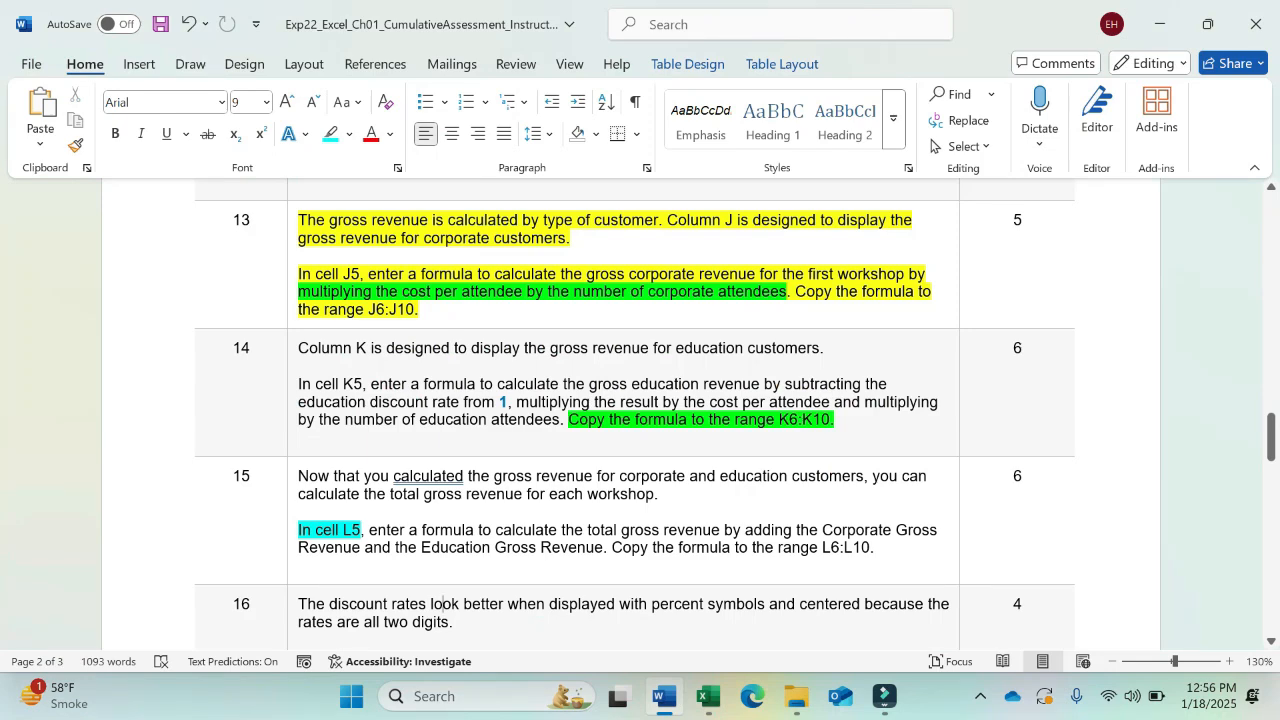
{"action": "scroll", "coordinate": [440, 622], "scroll_direction": "down", "scroll_amount": 9}
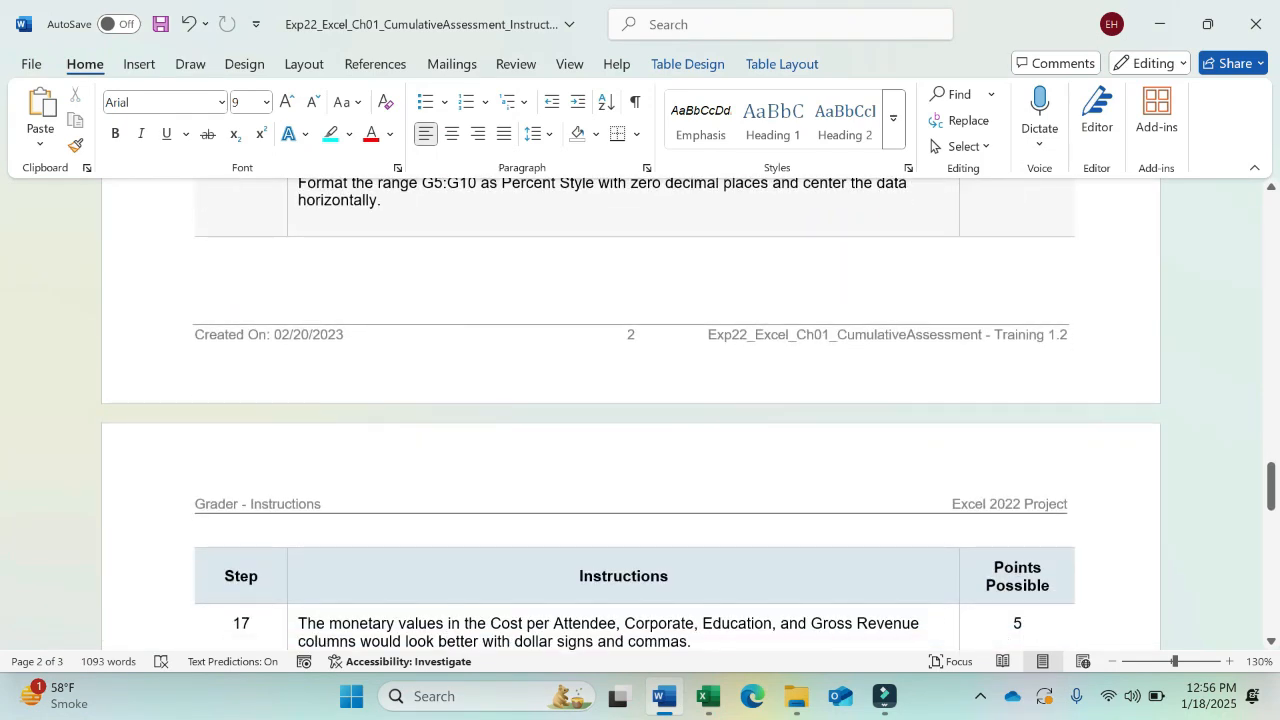
{"action": "left_click_drag", "start_coordinate": [1272, 478], "coordinate": [1272, 450]}
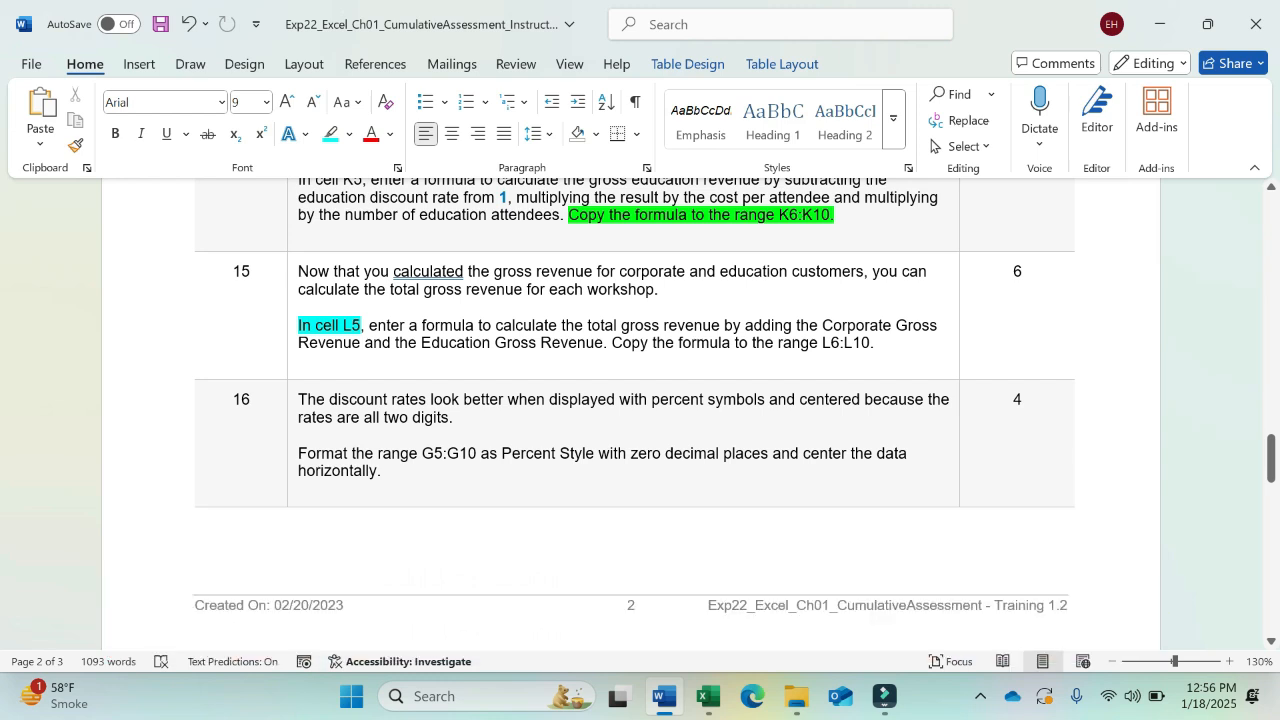
{"action": "left_click_drag", "start_coordinate": [298, 453], "coordinate": [475, 455]}
{"action": "left_click", "coordinate": [575, 414]}
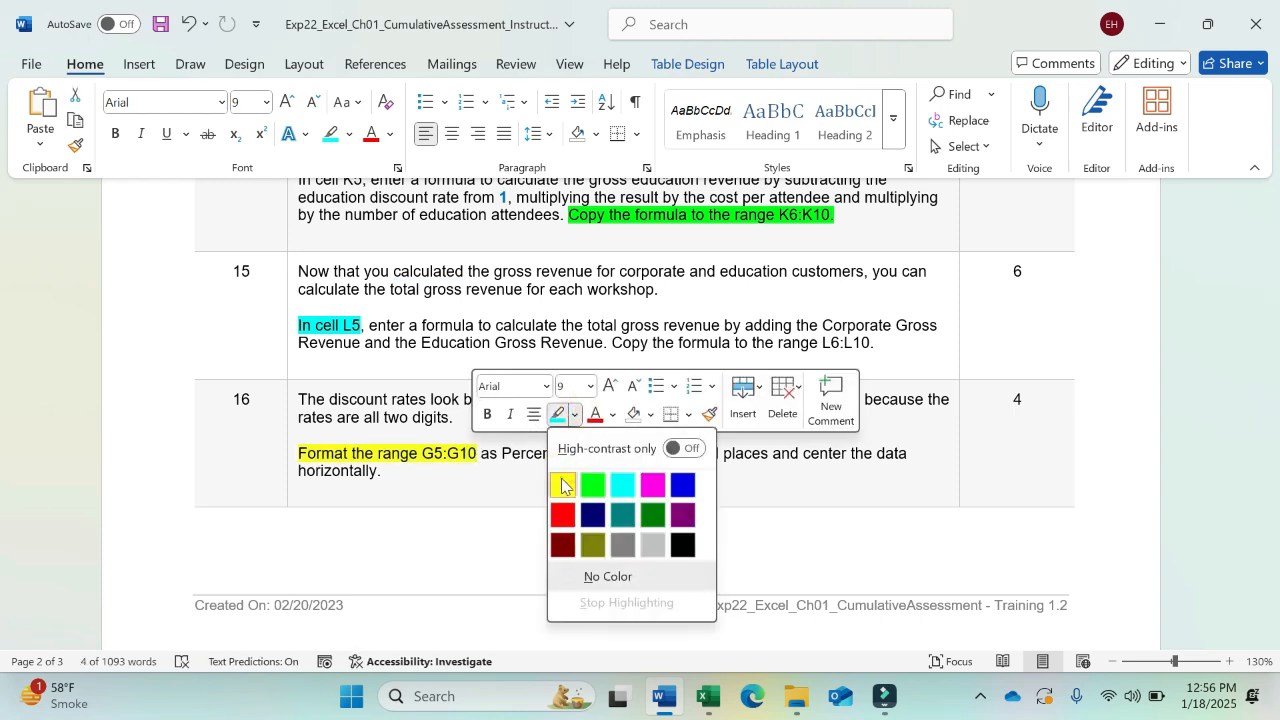
{"action": "left_click", "coordinate": [560, 480]}
{"action": "left_click", "coordinate": [447, 471]}
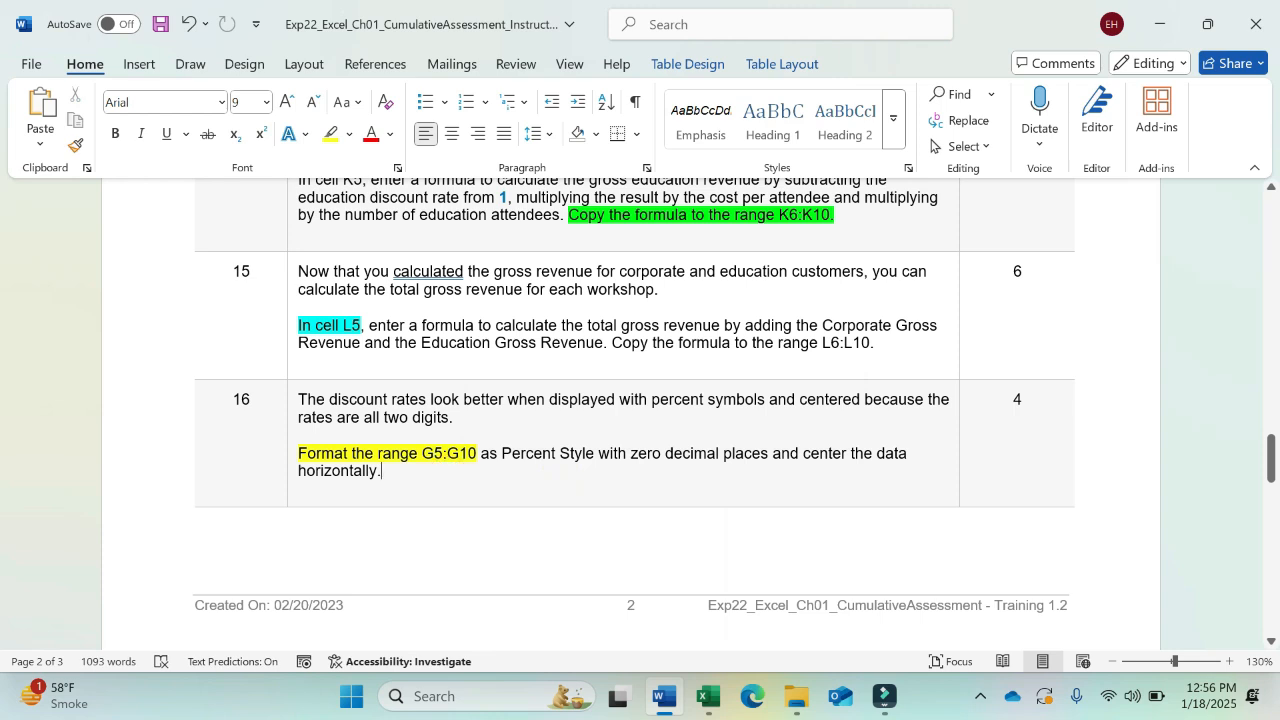
Switch to Excel and select the education discount range G5:G10
{"action": "left_click", "coordinate": [708, 696]}
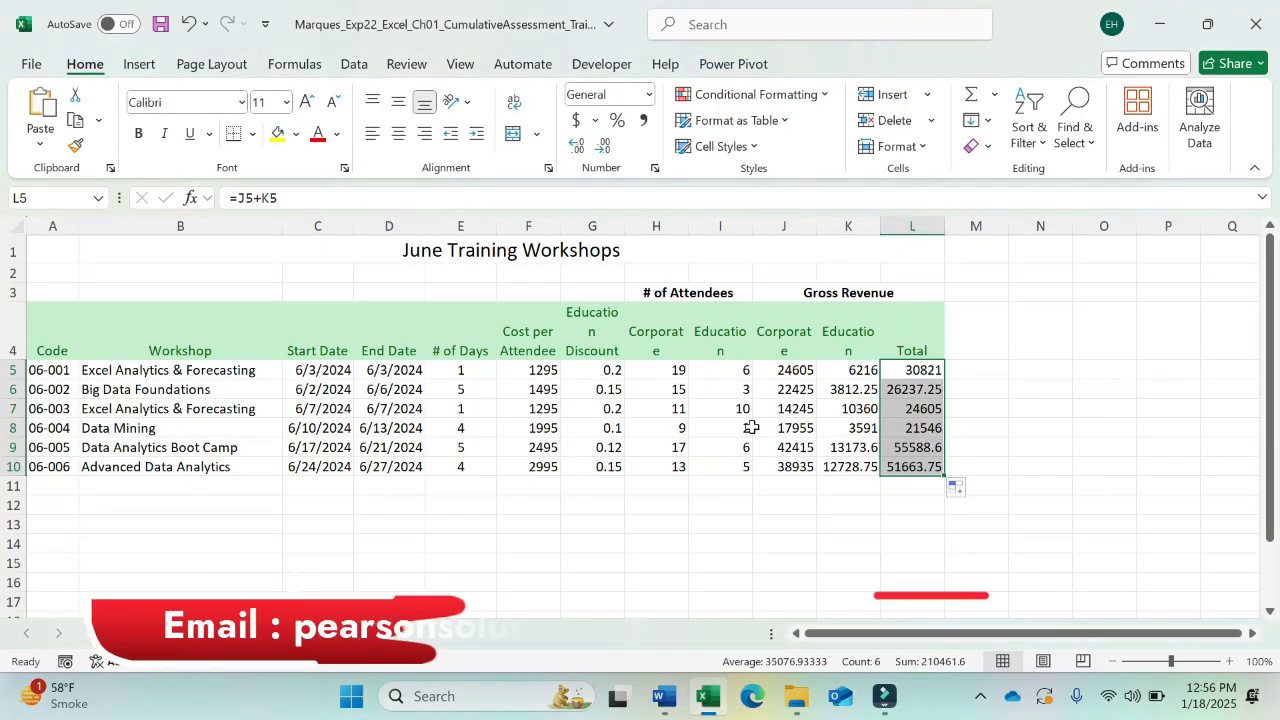
{"action": "left_click", "coordinate": [607, 370]}
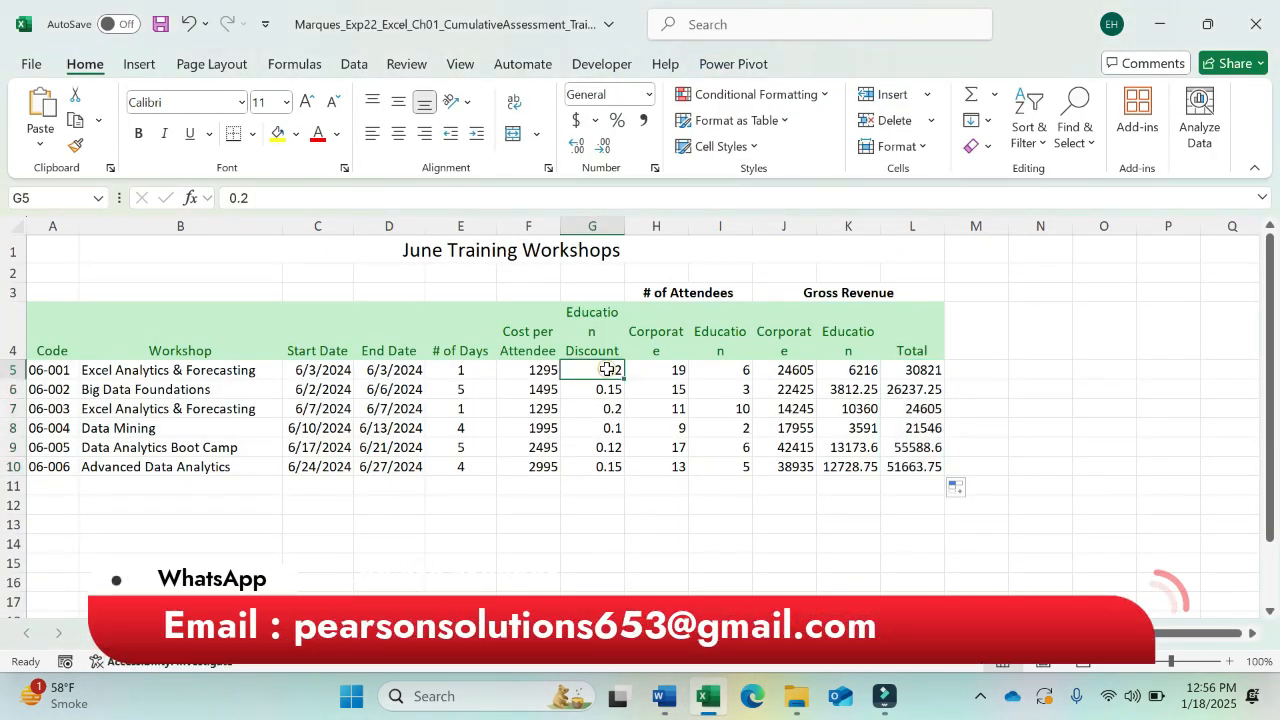
{"action": "left_click_drag", "start_coordinate": [607, 370], "coordinate": [609, 465]}
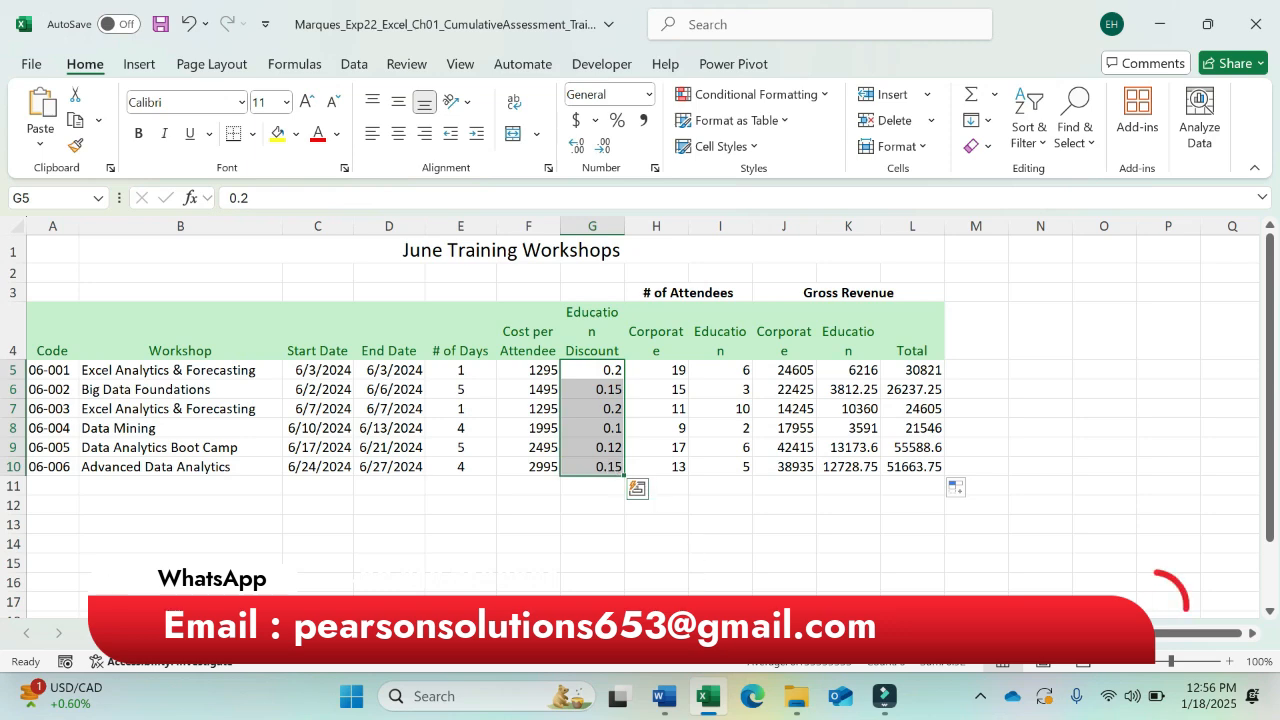
In Word's step 16, highlight "Percent Style with zero decimal places" in yellow and "center the data horizontally." in bright green
{"action": "left_click", "coordinate": [659, 700]}
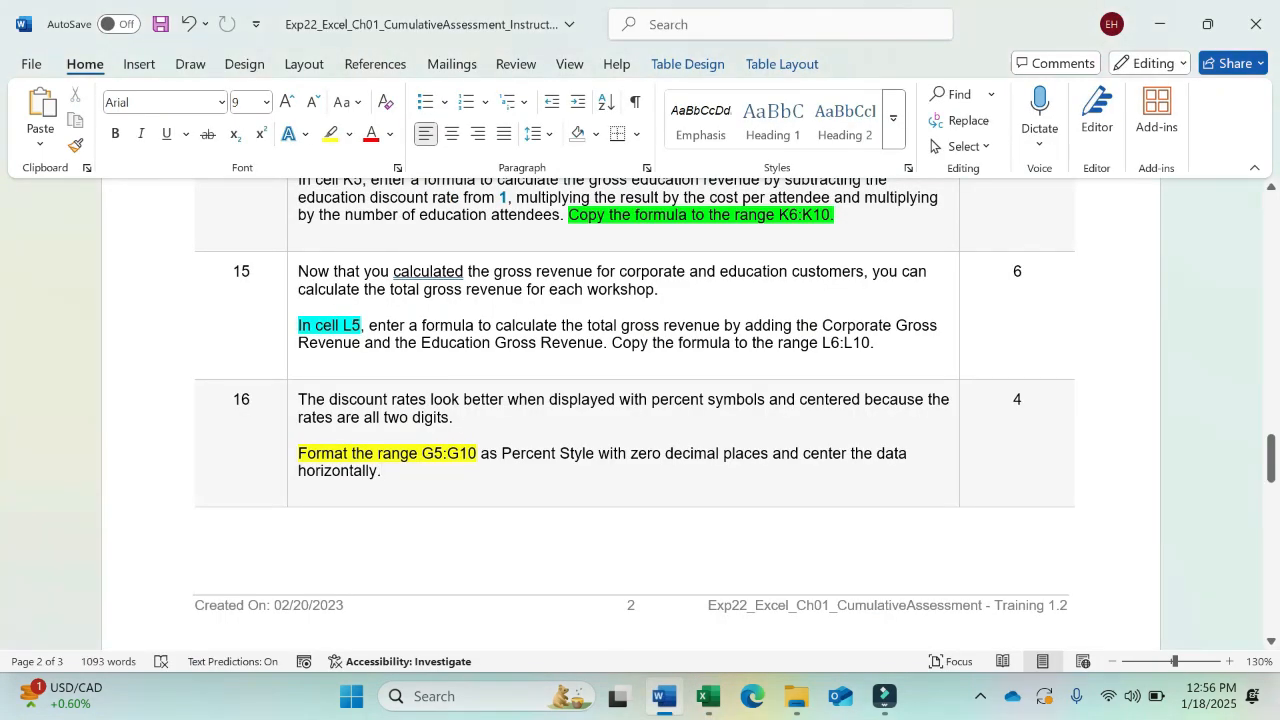
{"action": "left_click_drag", "start_coordinate": [502, 454], "coordinate": [768, 456]}
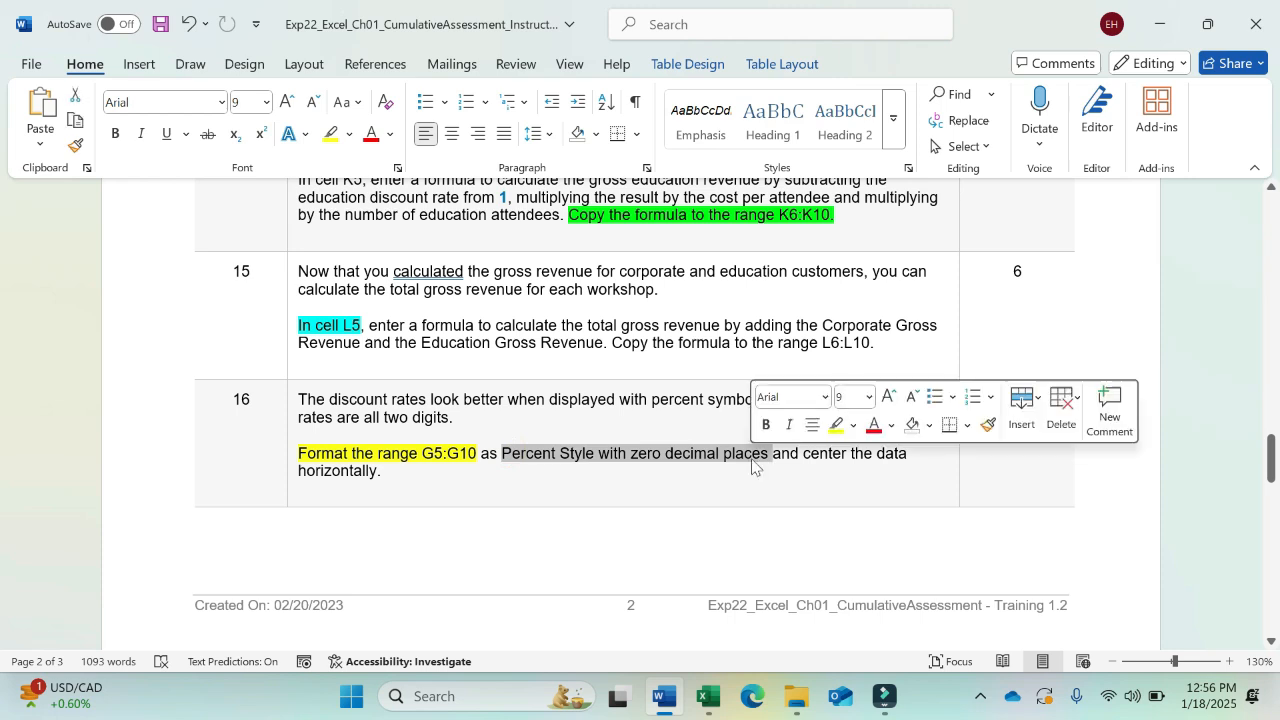
{"action": "left_click", "coordinate": [837, 424]}
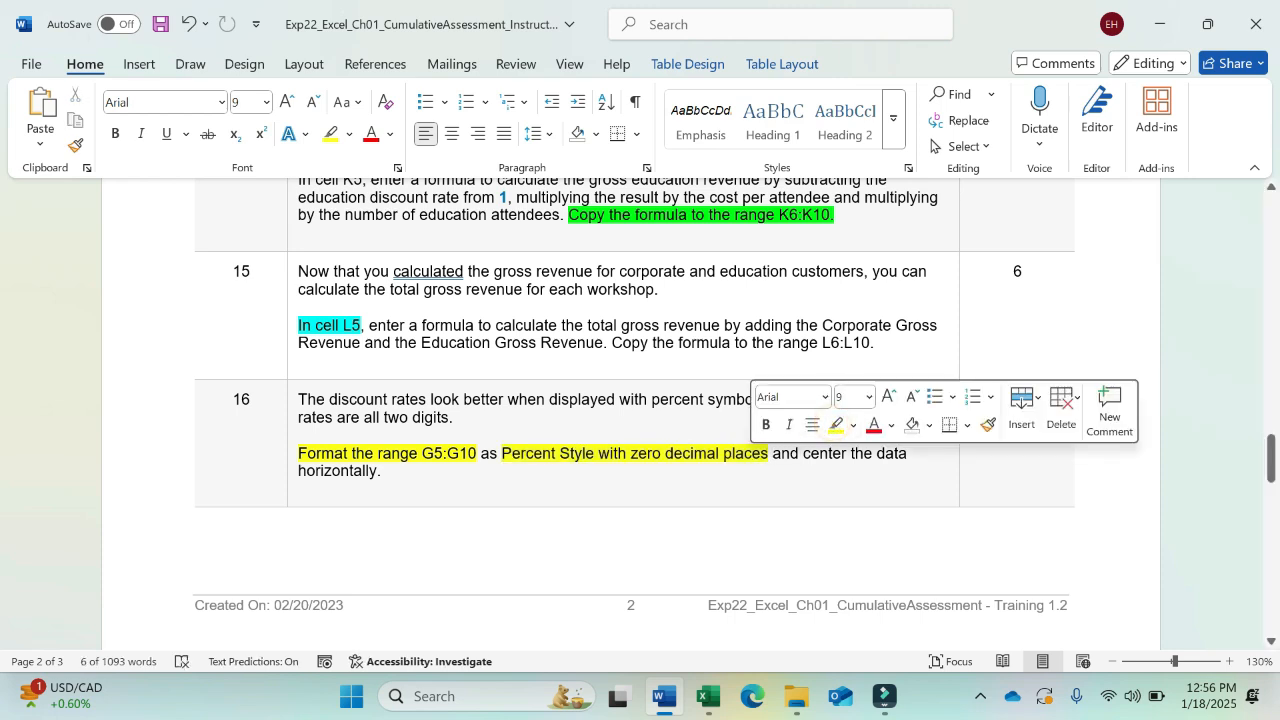
{"action": "left_click", "coordinate": [841, 455]}
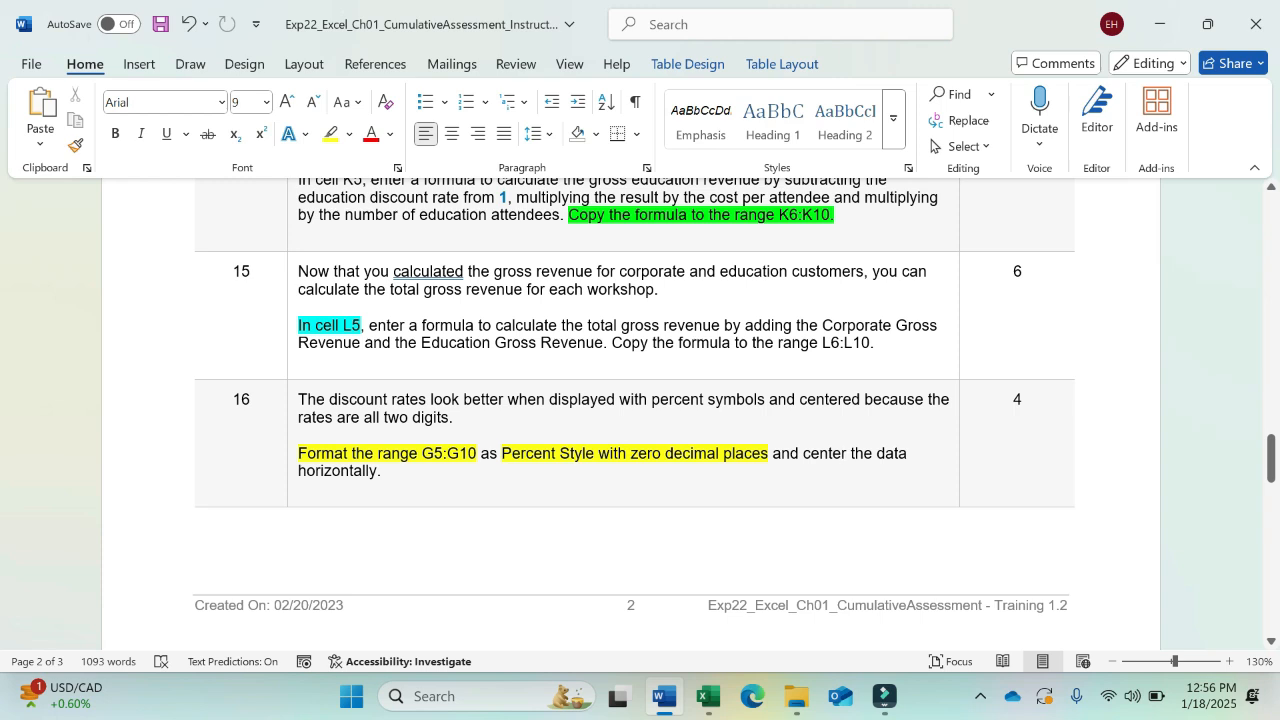
{"action": "left_click_drag", "start_coordinate": [843, 455], "coordinate": [380, 483]}
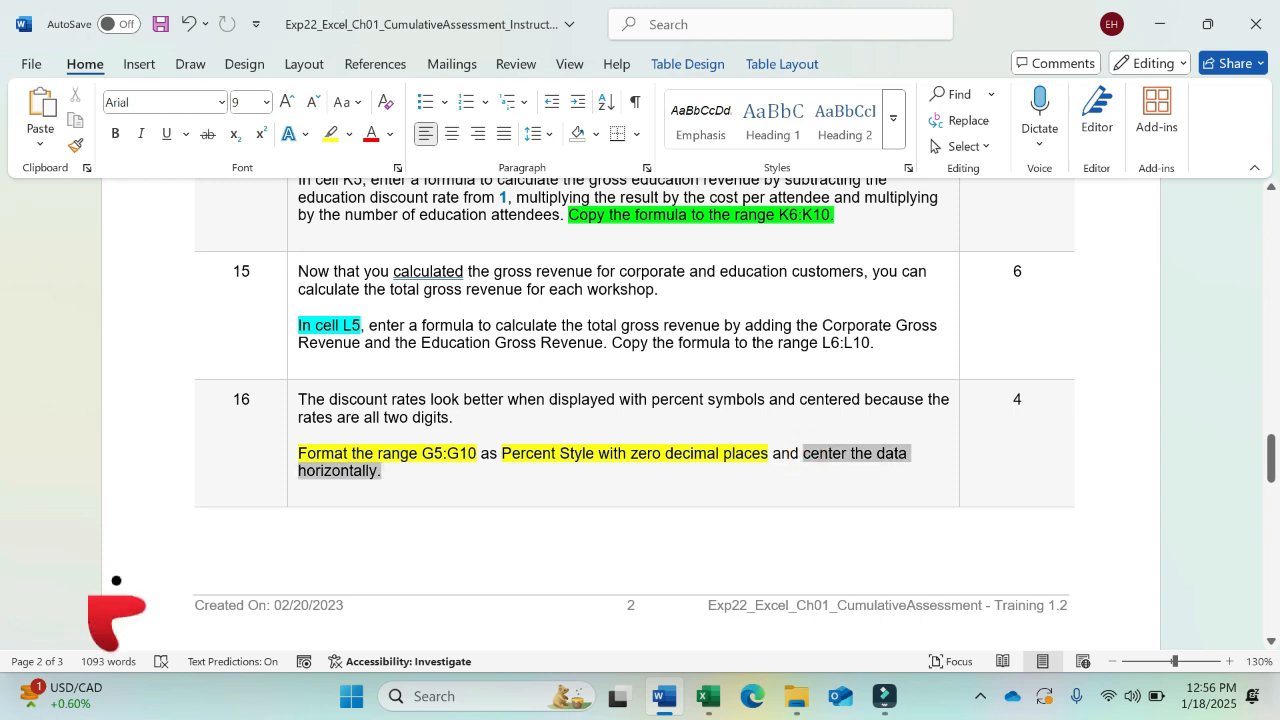
{"action": "left_click", "coordinate": [481, 441]}
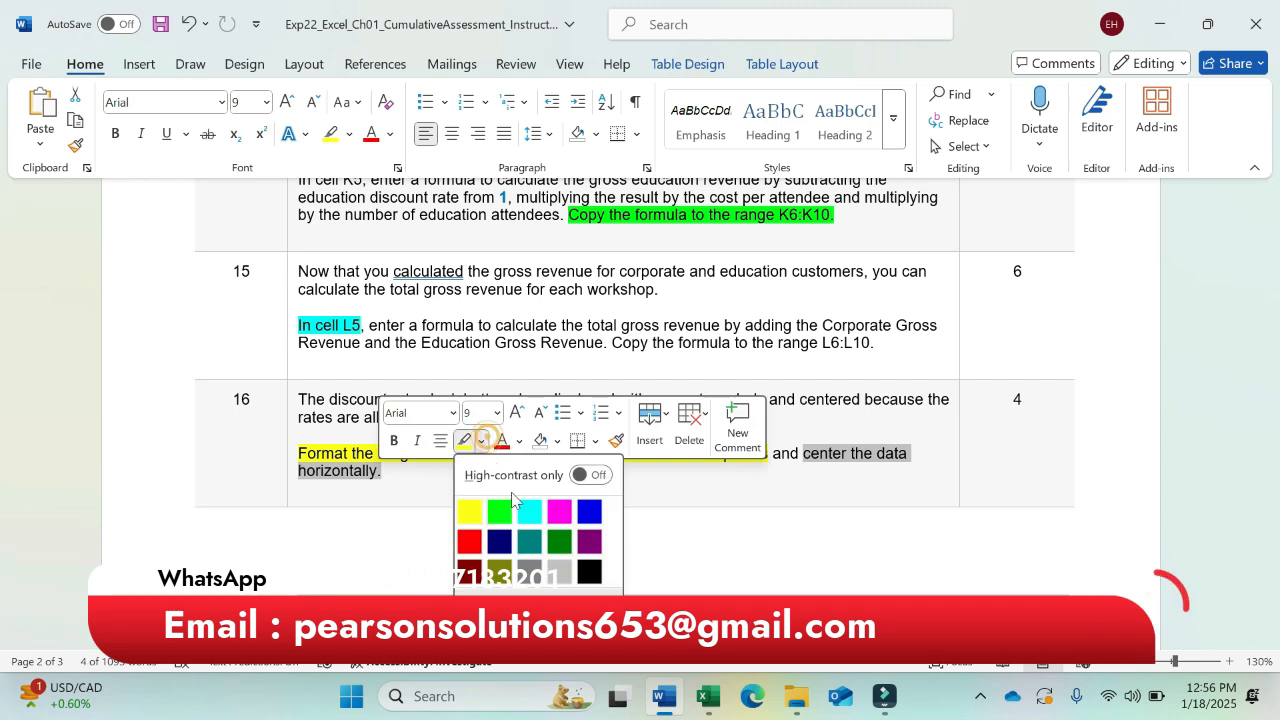
{"action": "left_click", "coordinate": [501, 513]}
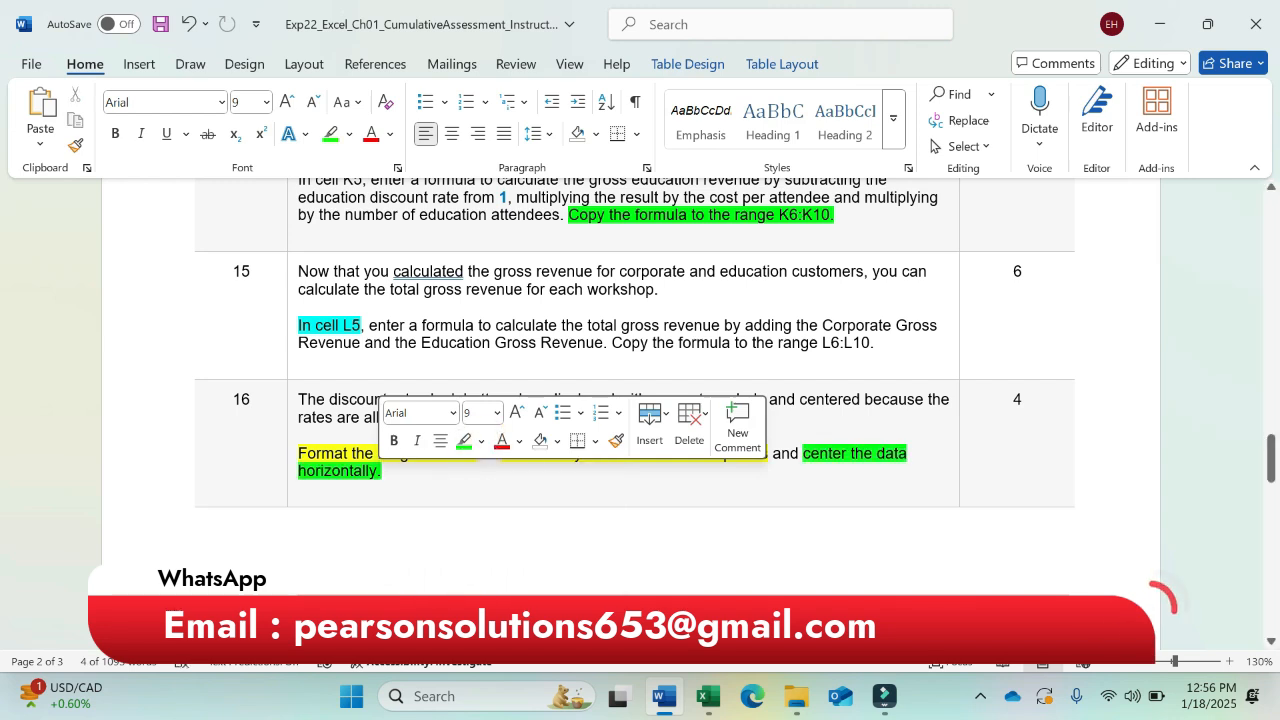
{"action": "left_click", "coordinate": [352, 448]}
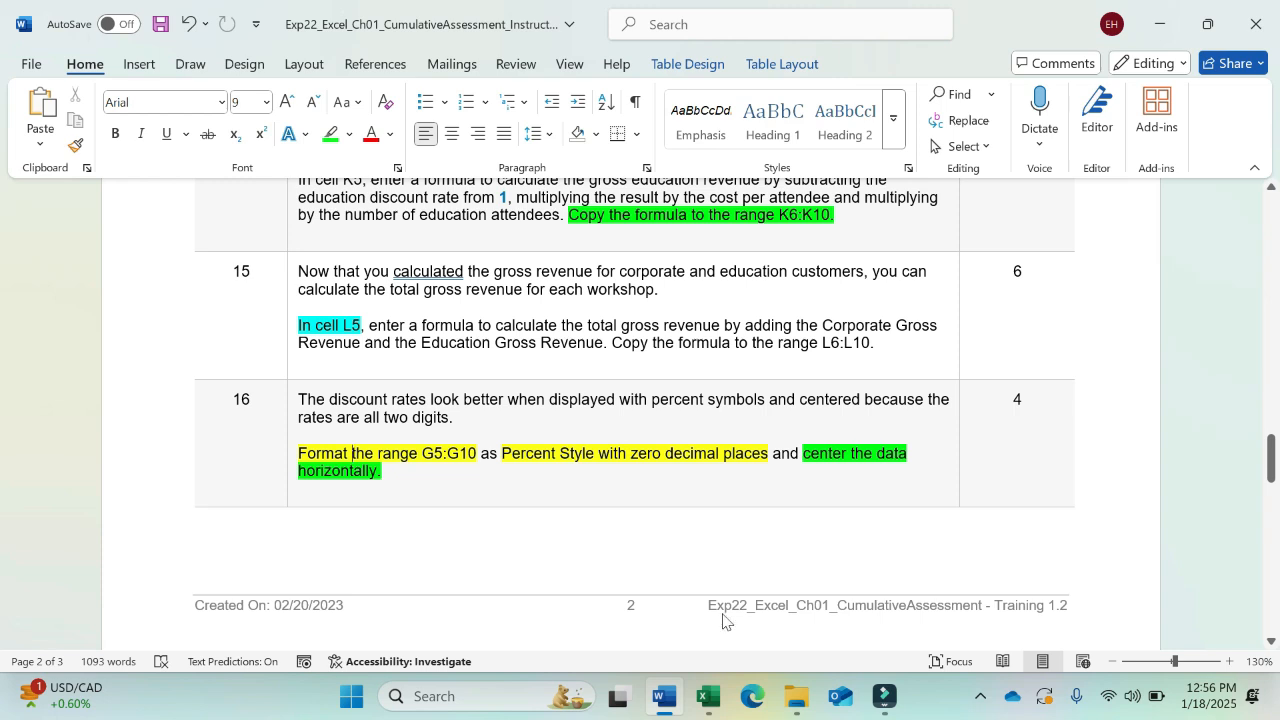
Switch to Excel and set the number format of G5:G10 to Percentage with 0 decimal places
{"action": "left_click", "coordinate": [708, 697]}
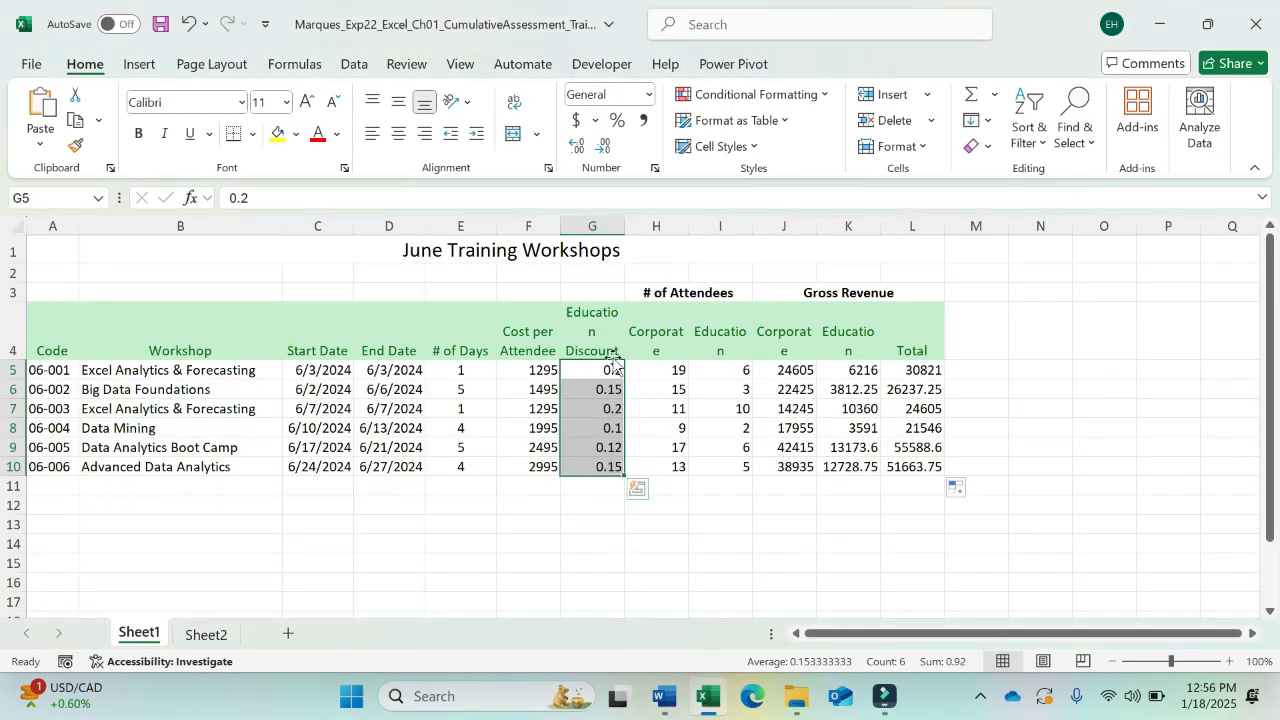
{"action": "left_click", "coordinate": [656, 170]}
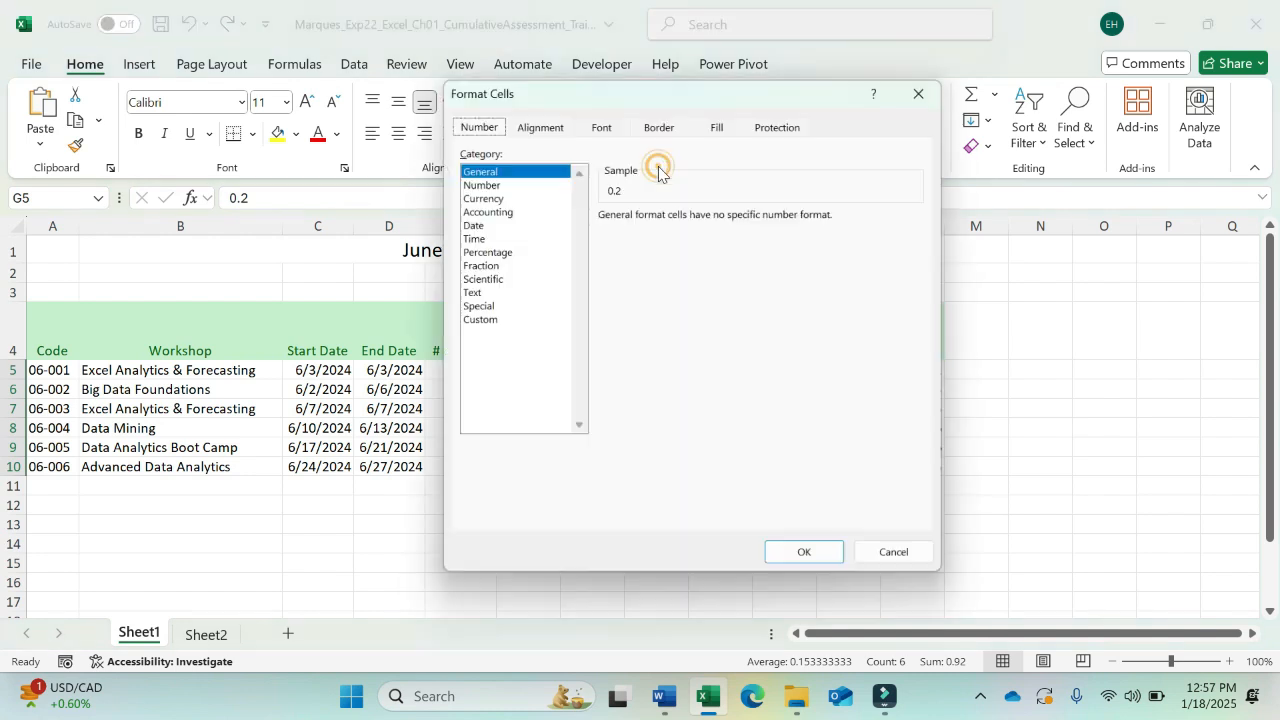
{"action": "left_click", "coordinate": [485, 251]}
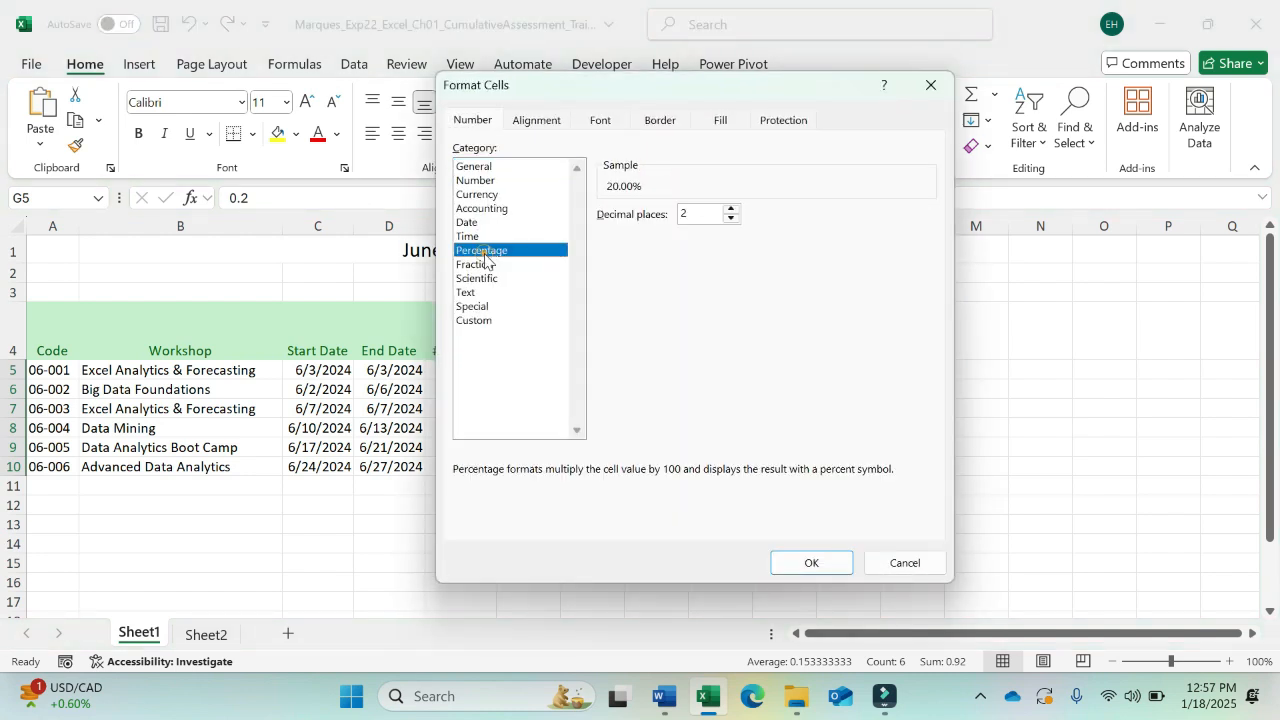
{"action": "left_click", "coordinate": [731, 218]}
{"action": "left_click", "coordinate": [731, 218]}
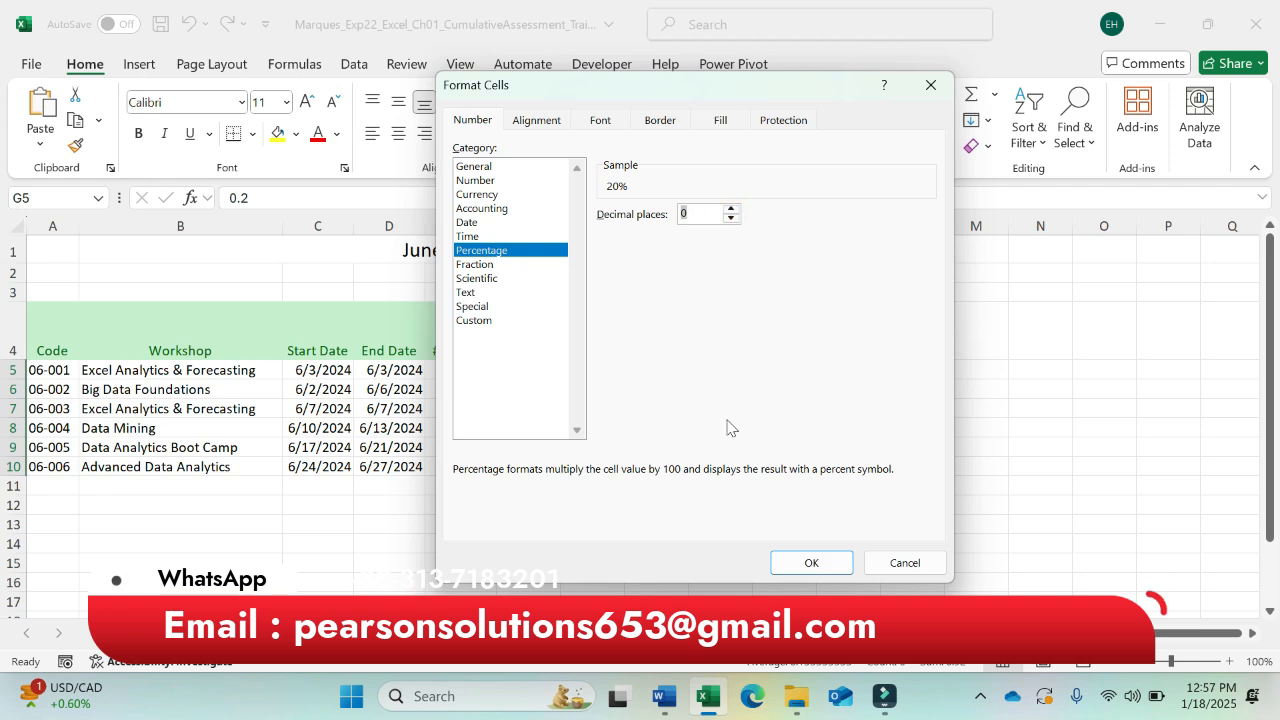
Set the horizontal alignment of G5:G10 to Center, apply the formatting, and return to the Word instructions
{"action": "left_click", "coordinate": [553, 128]}
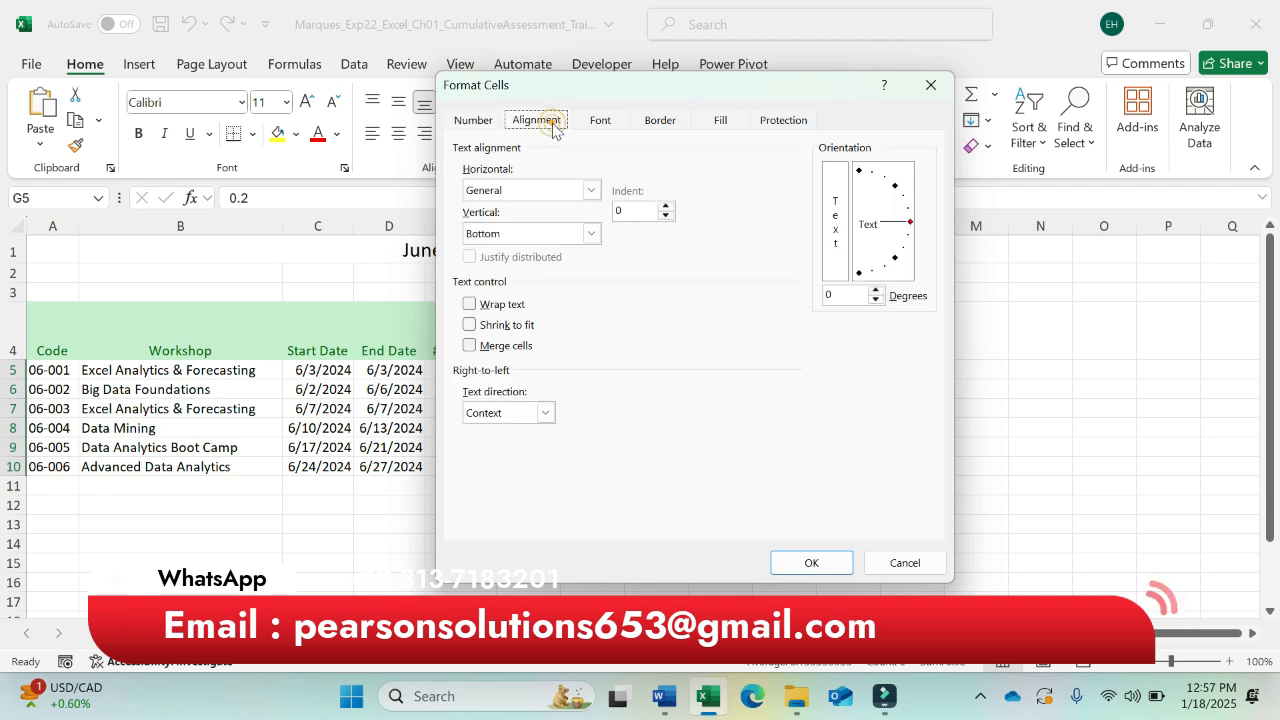
{"action": "left_click", "coordinate": [591, 190]}
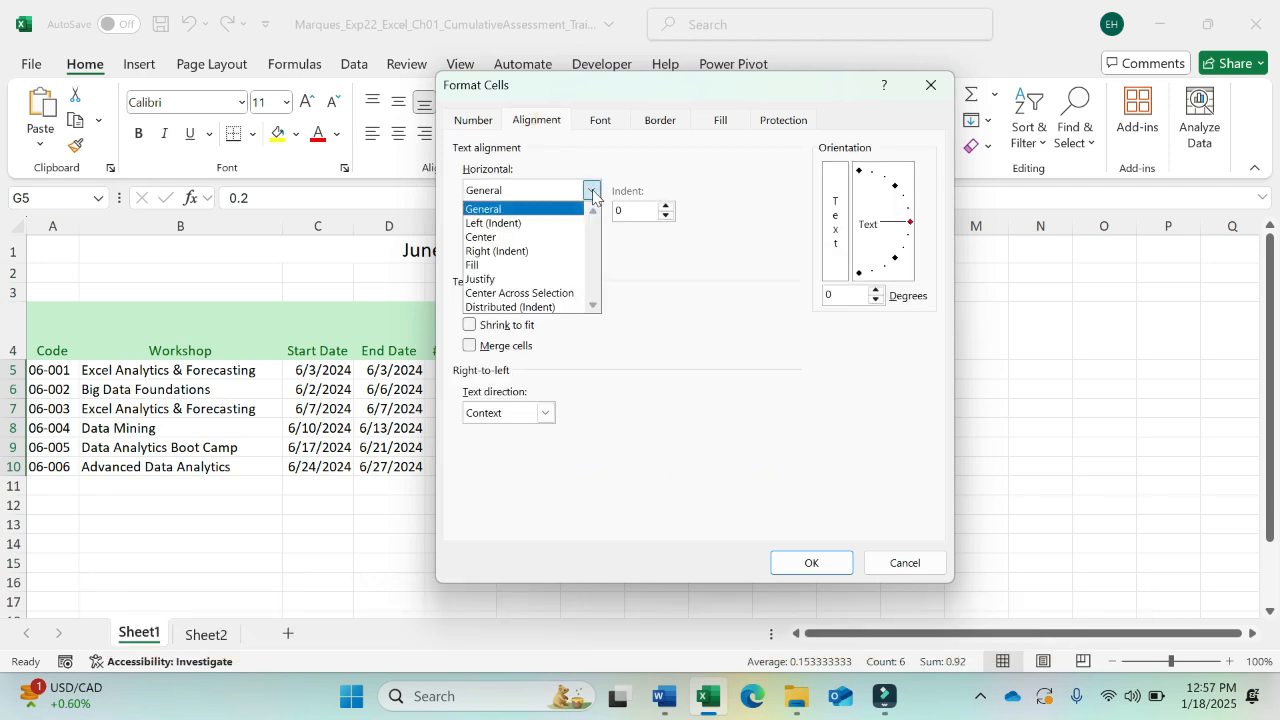
{"action": "left_click", "coordinate": [540, 237]}
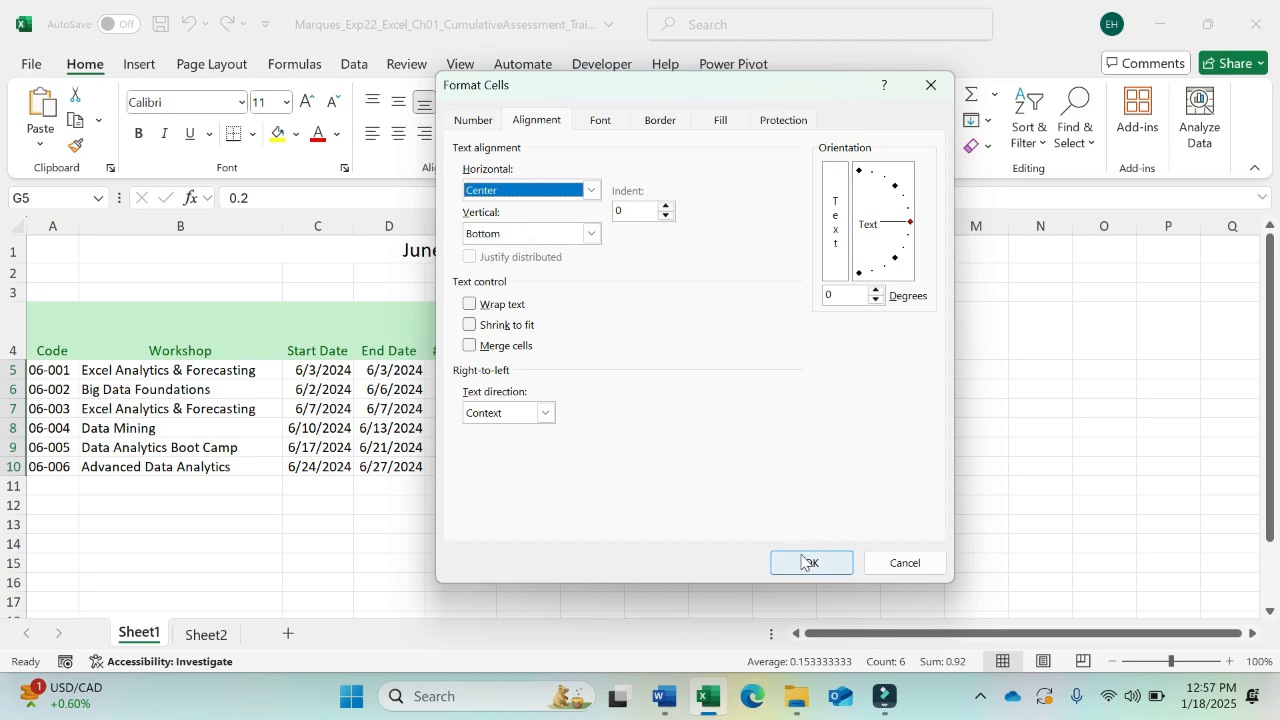
{"action": "left_click", "coordinate": [808, 563]}
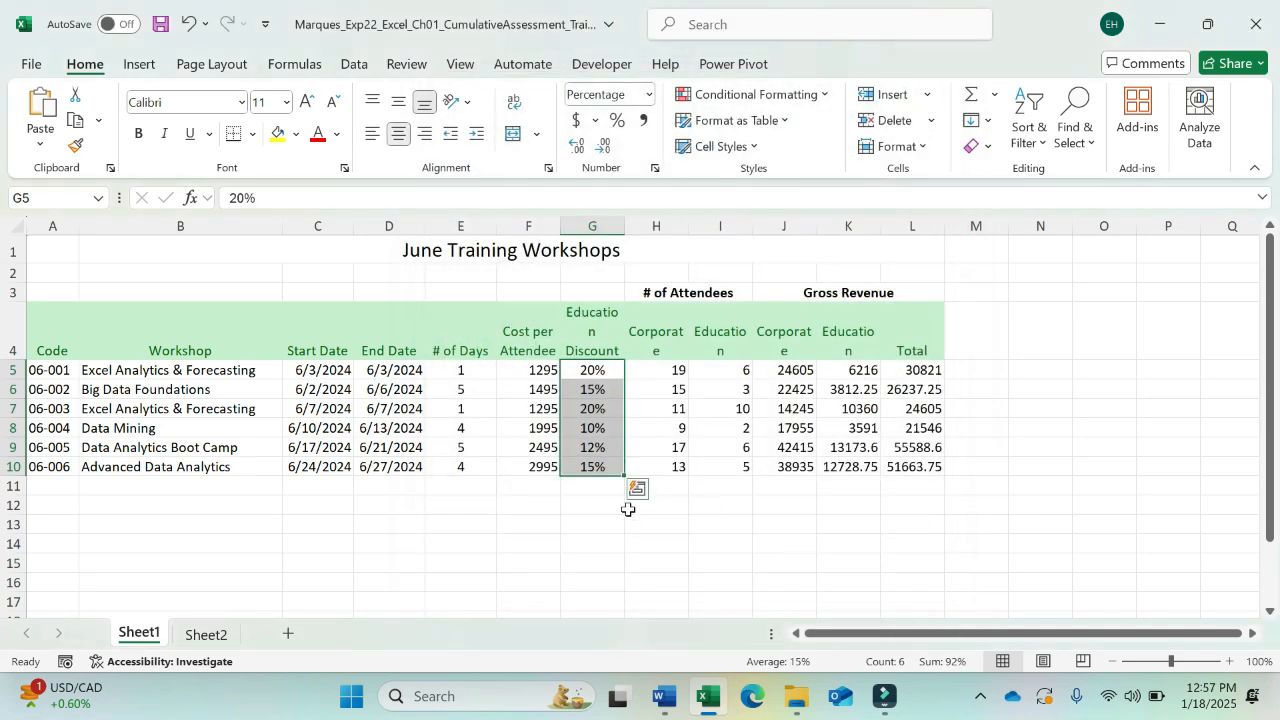
{"action": "left_click", "coordinate": [665, 697]}
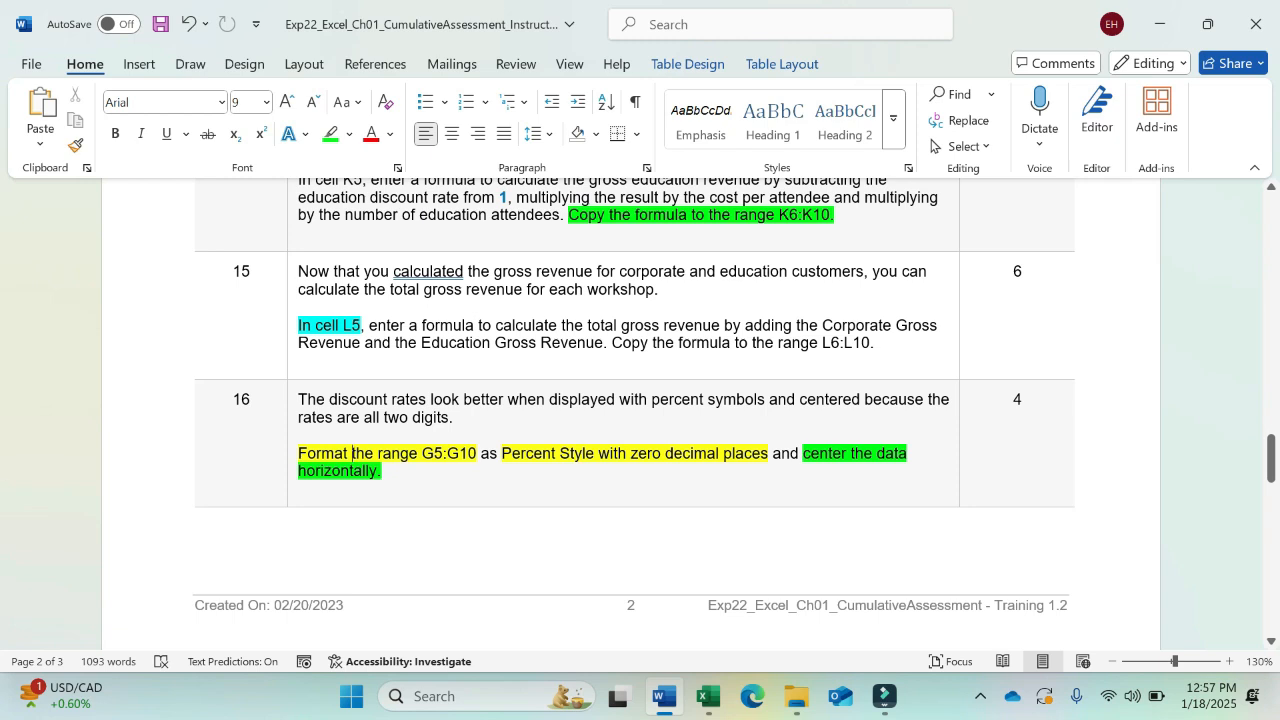
Highlight the entire instruction text of step 16 in yellow
{"action": "left_click", "coordinate": [300, 394]}
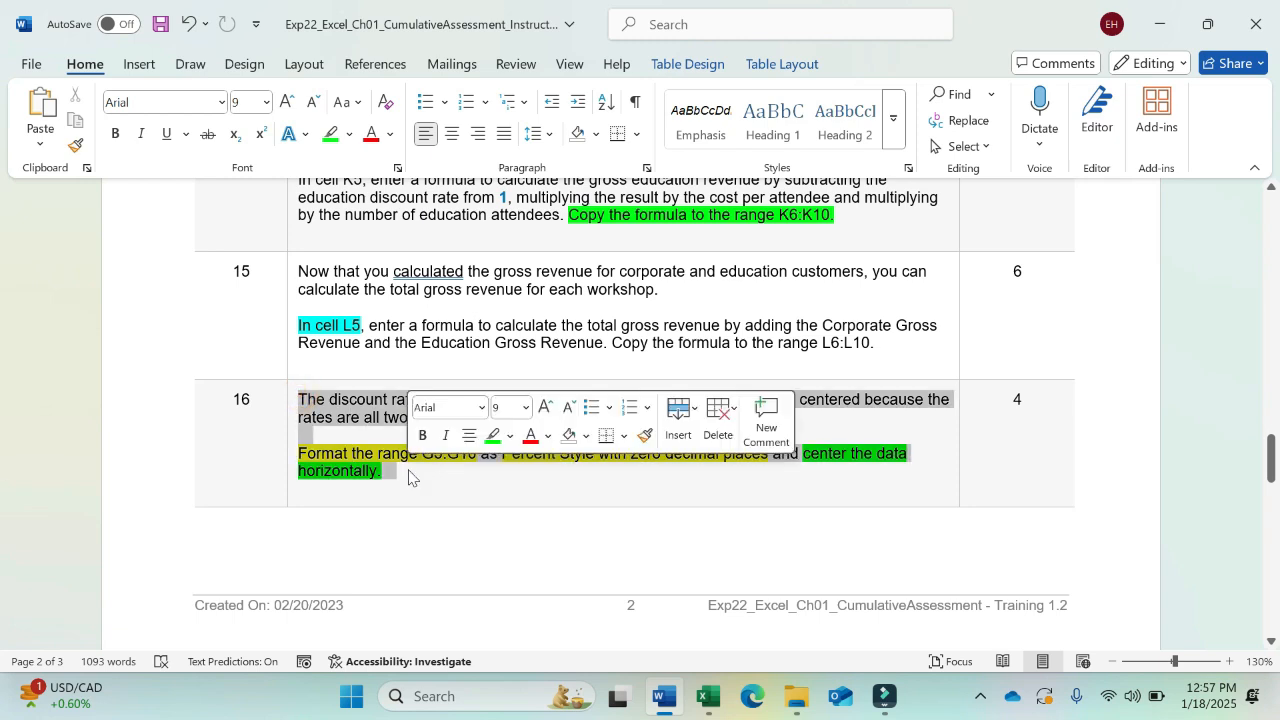
{"action": "left_click", "coordinate": [508, 445]}
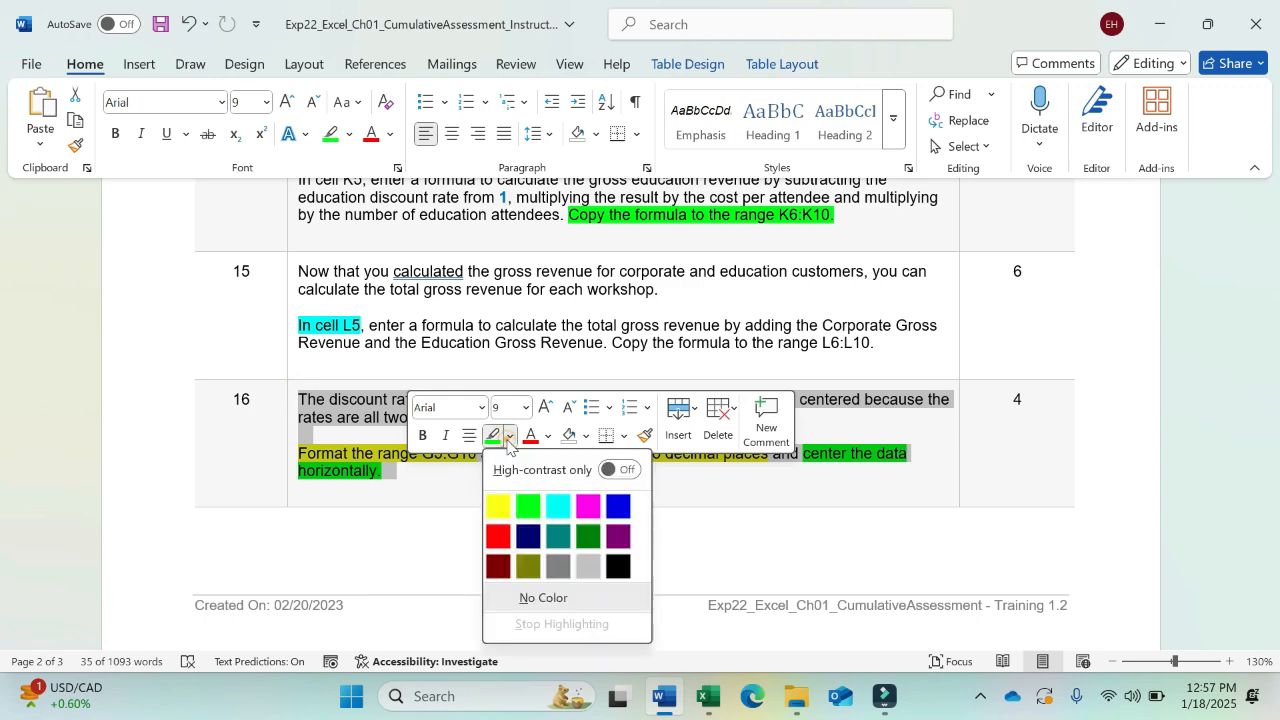
{"action": "left_click", "coordinate": [497, 506]}
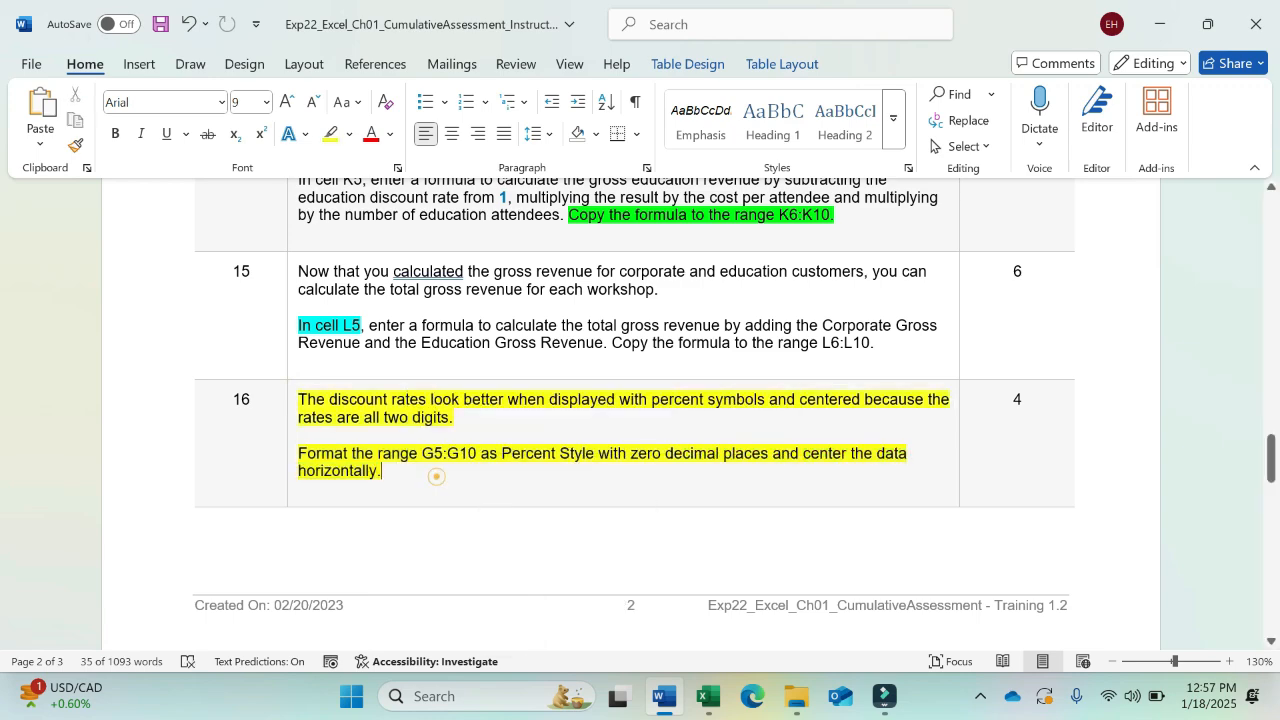
In step 17 of the instructions, highlight the ranges "F5:F10" and "J5:L10" in yellow
{"action": "left_click", "coordinate": [1272, 455]}
{"action": "left_click_drag", "start_coordinate": [1272, 455], "coordinate": [1272, 518]}
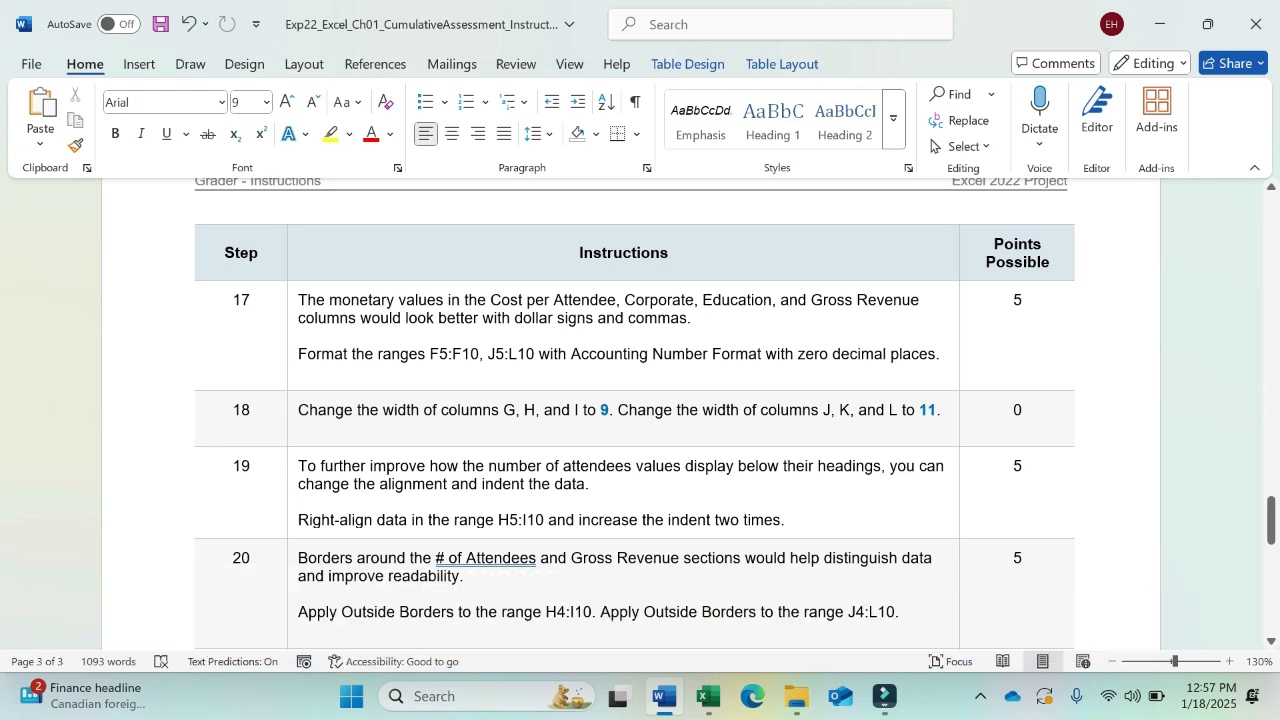
{"action": "left_click_drag", "start_coordinate": [298, 354], "coordinate": [452, 354]}
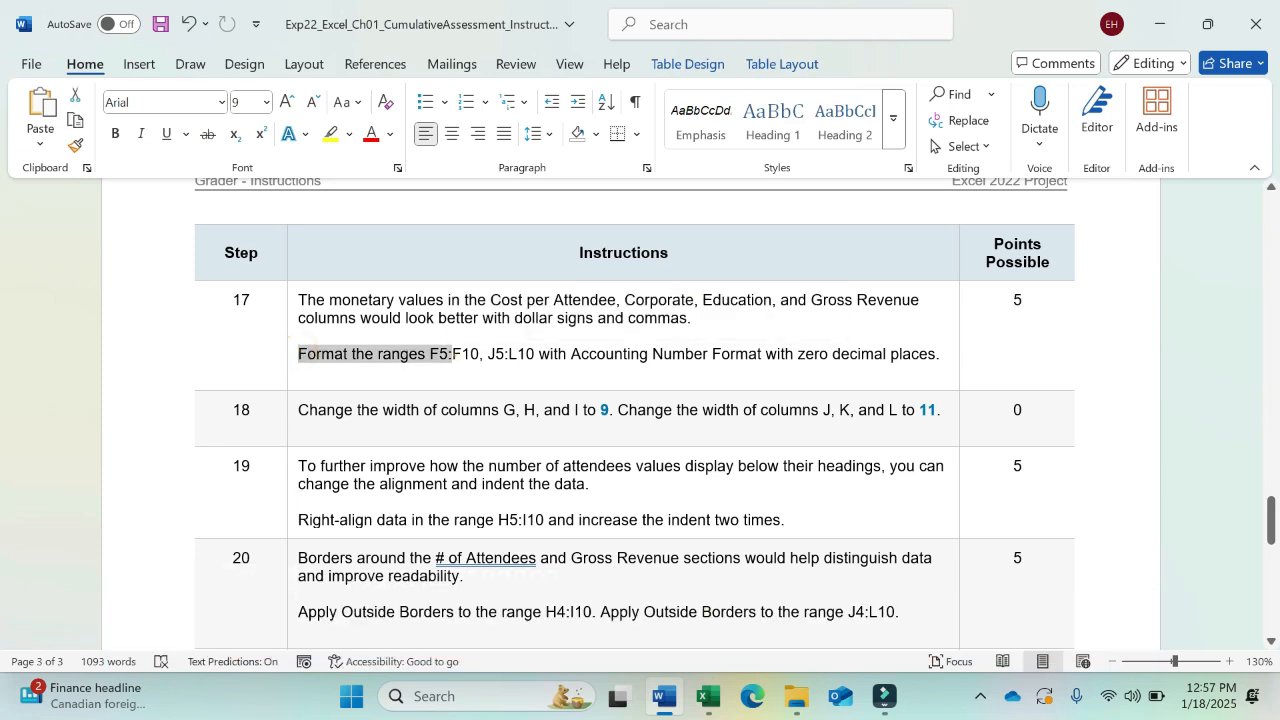
{"action": "left_click", "coordinate": [453, 354]}
{"action": "double_click", "coordinate": [445, 354]}
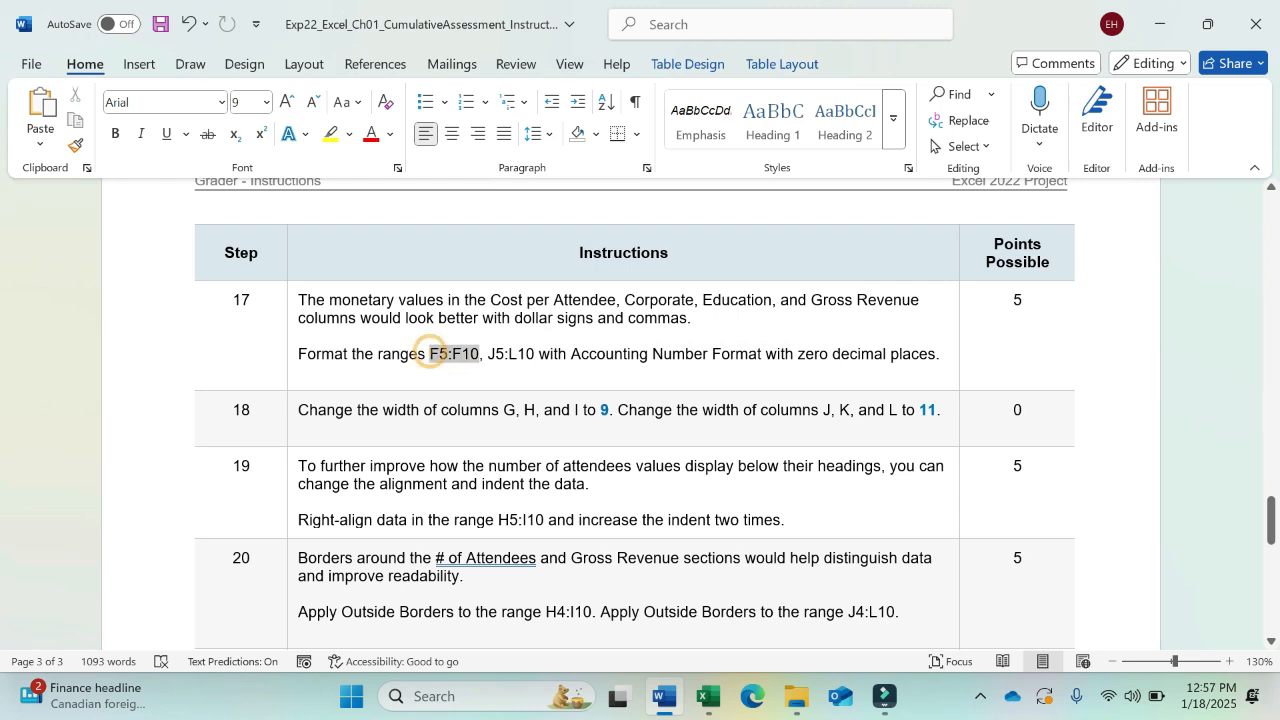
{"action": "left_click", "coordinate": [565, 328]}
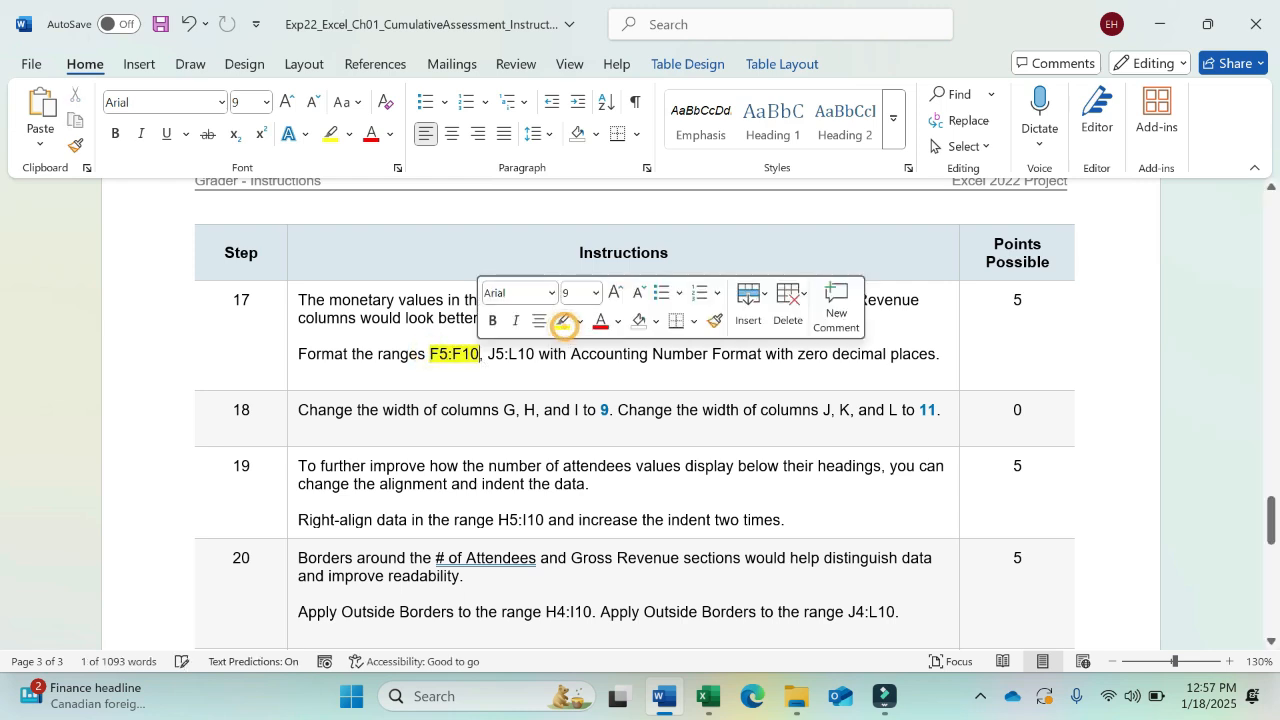
{"action": "left_click_drag", "start_coordinate": [488, 354], "coordinate": [536, 356]}
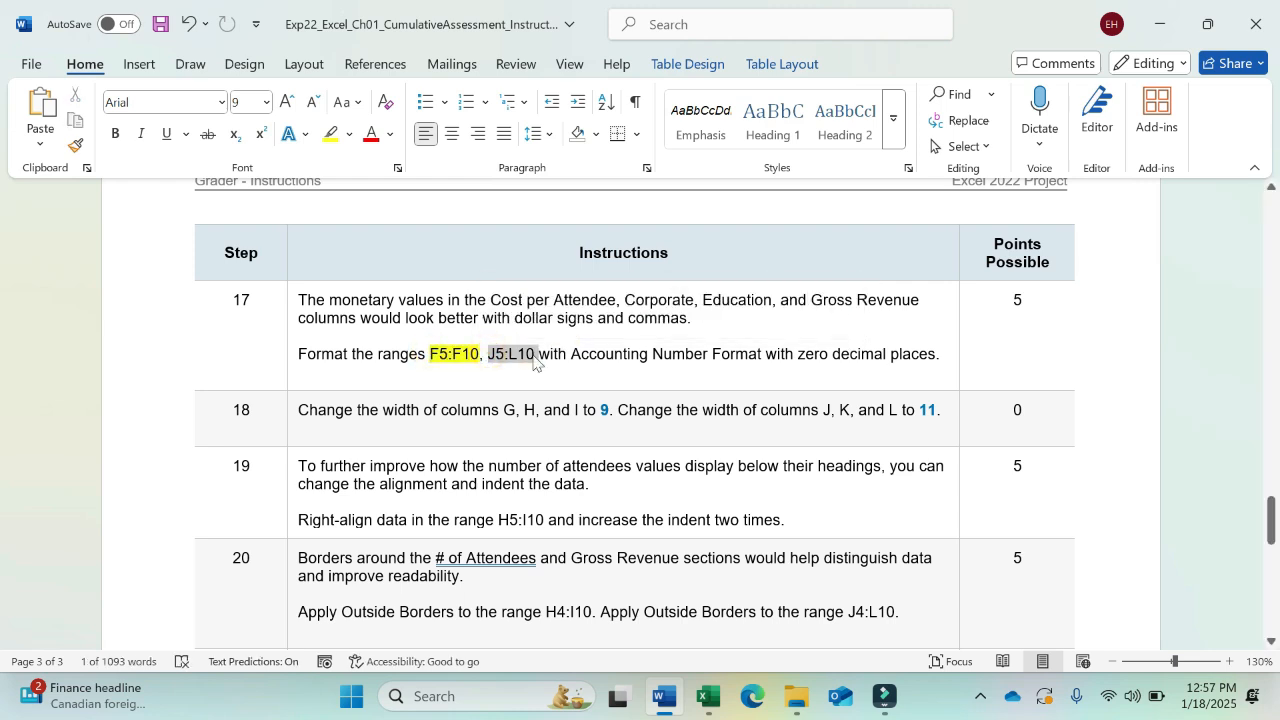
{"action": "left_click", "coordinate": [615, 322]}
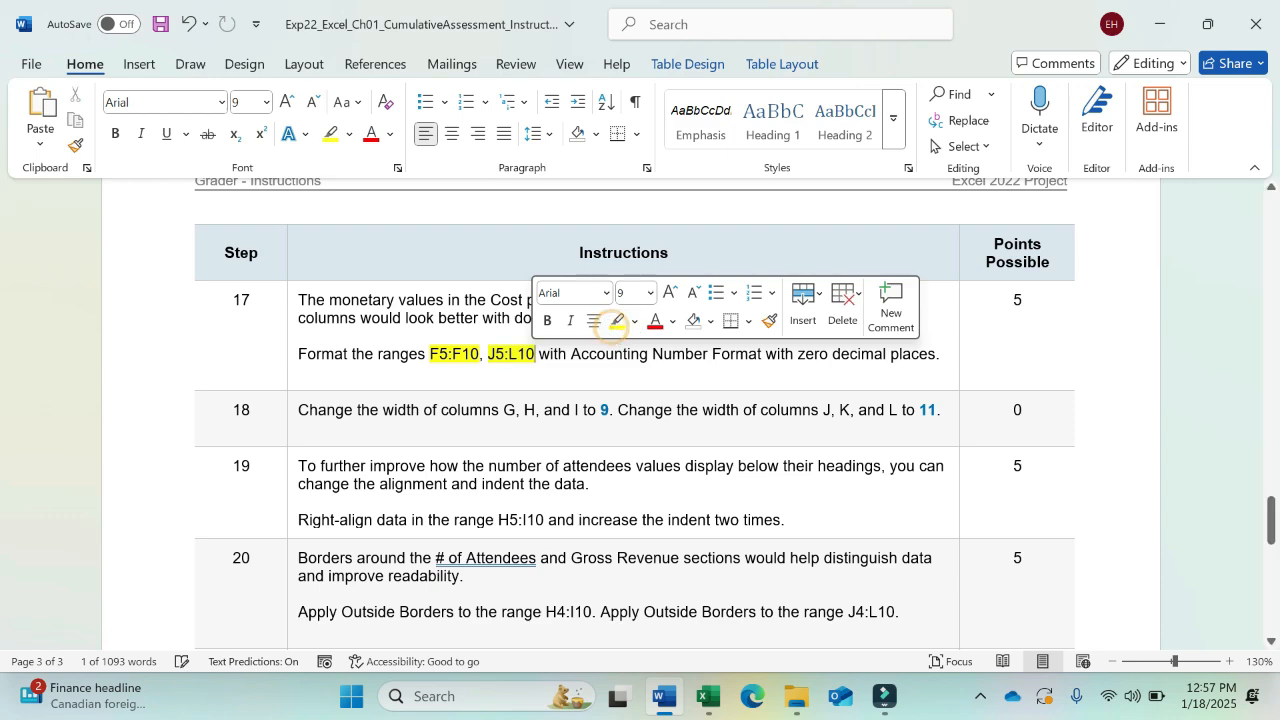
Switch to Excel and select the cost per attendee range F5:F10 together with the gross revenue range J5:L10
{"action": "left_click", "coordinate": [708, 696]}
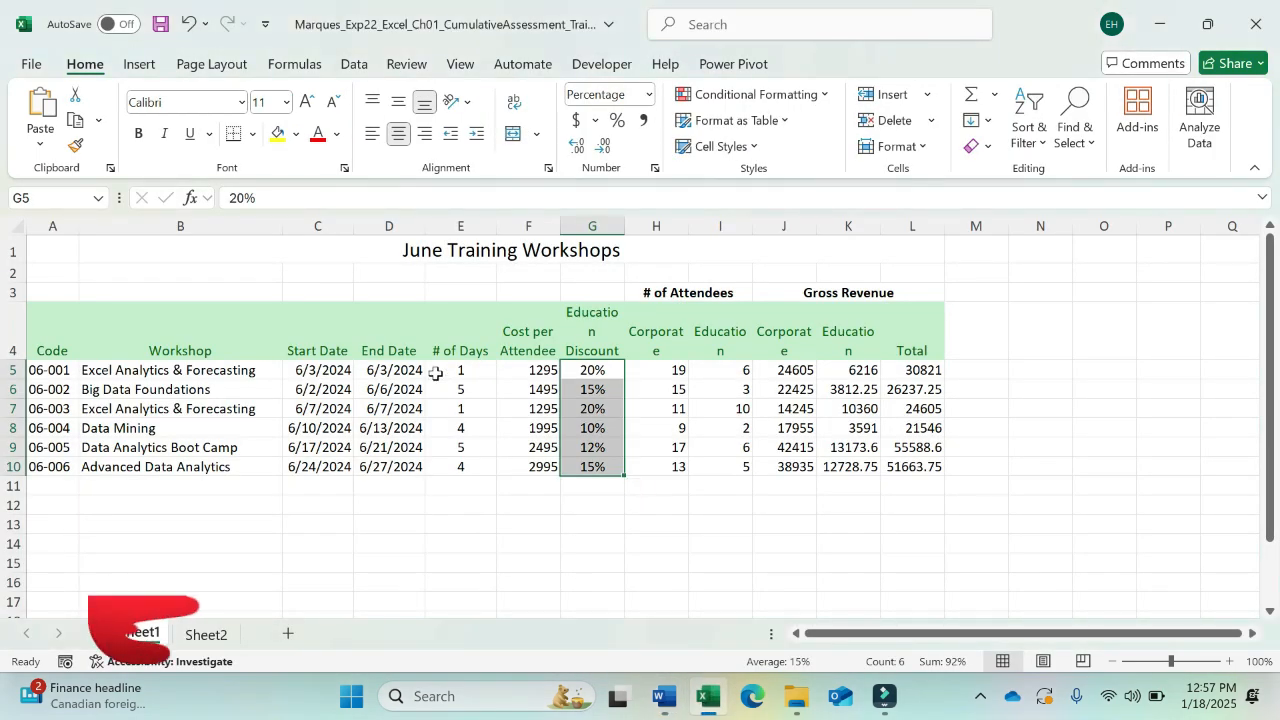
{"action": "left_click", "coordinate": [532, 369]}
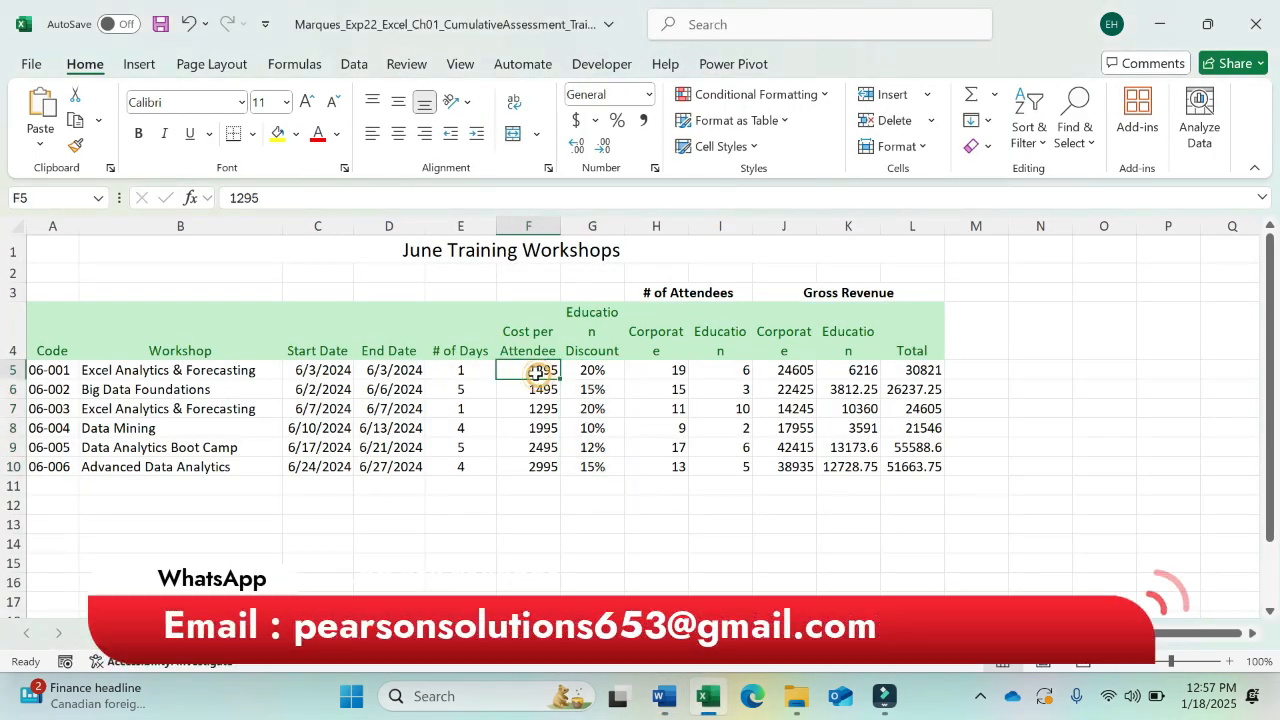
{"action": "left_click_drag", "start_coordinate": [526, 367], "coordinate": [531, 468]}
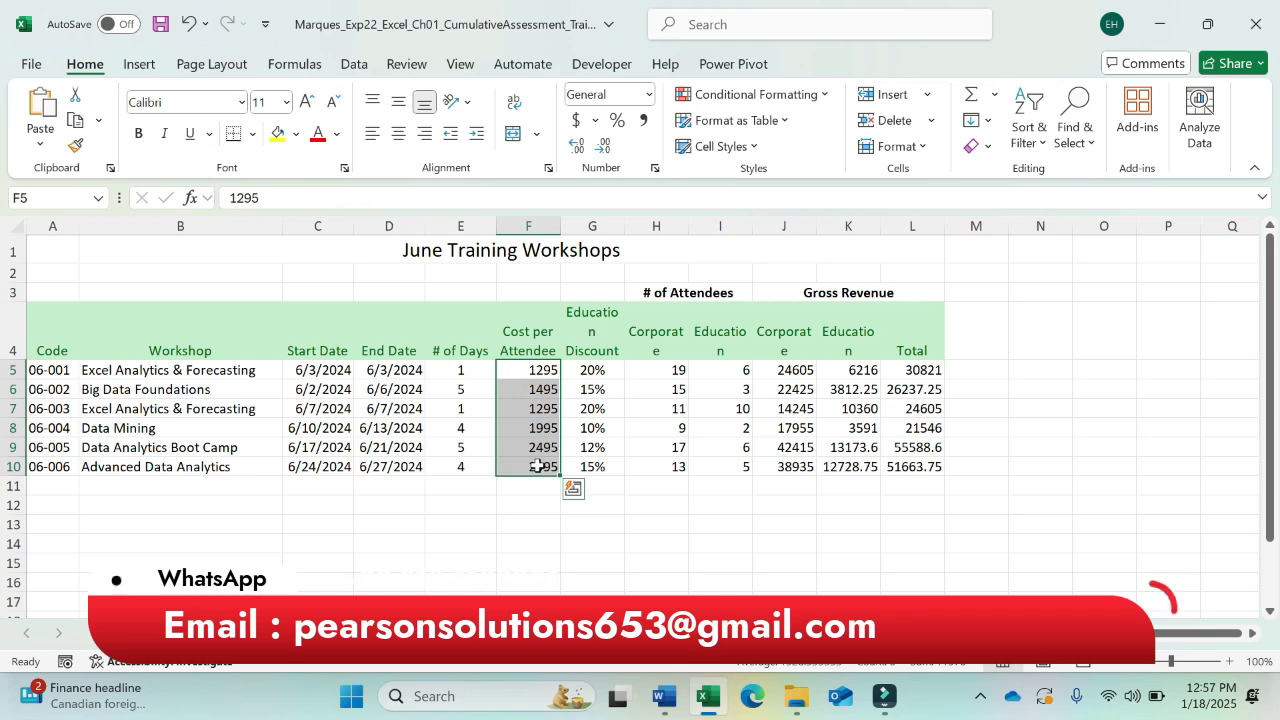
{"action": "left_click", "coordinate": [655, 696]}
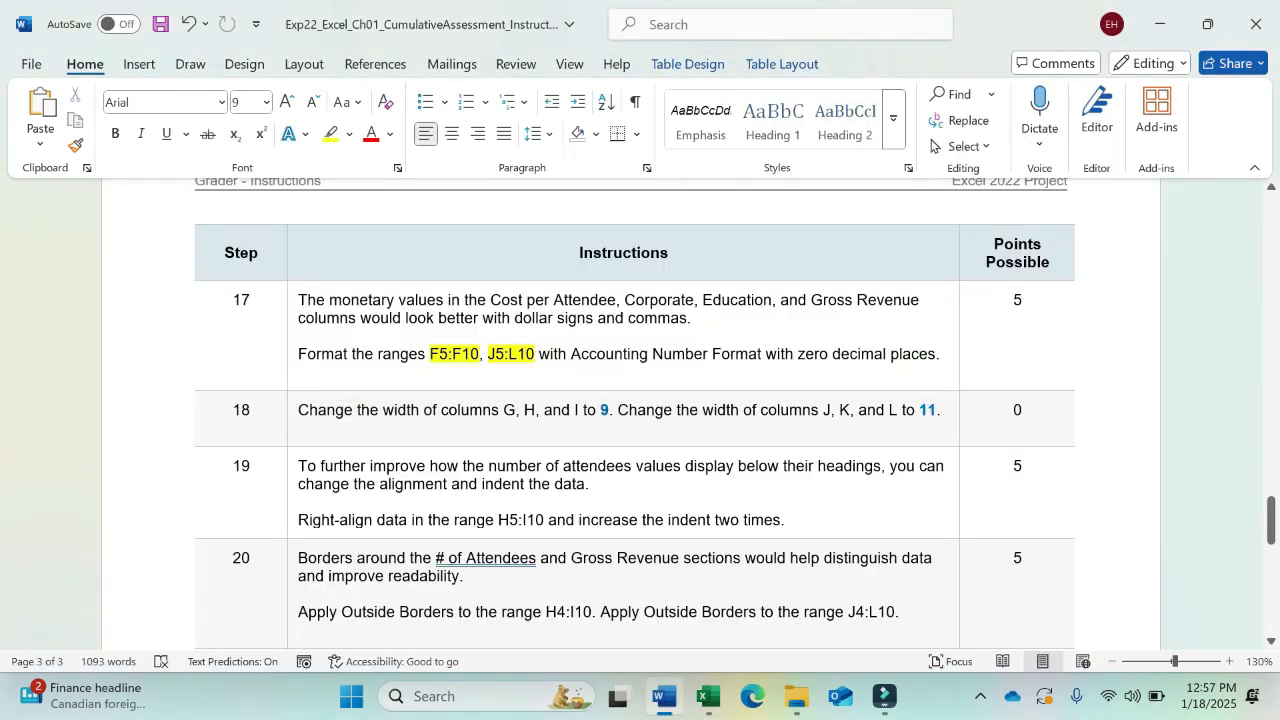
{"action": "left_click", "coordinate": [709, 696]}
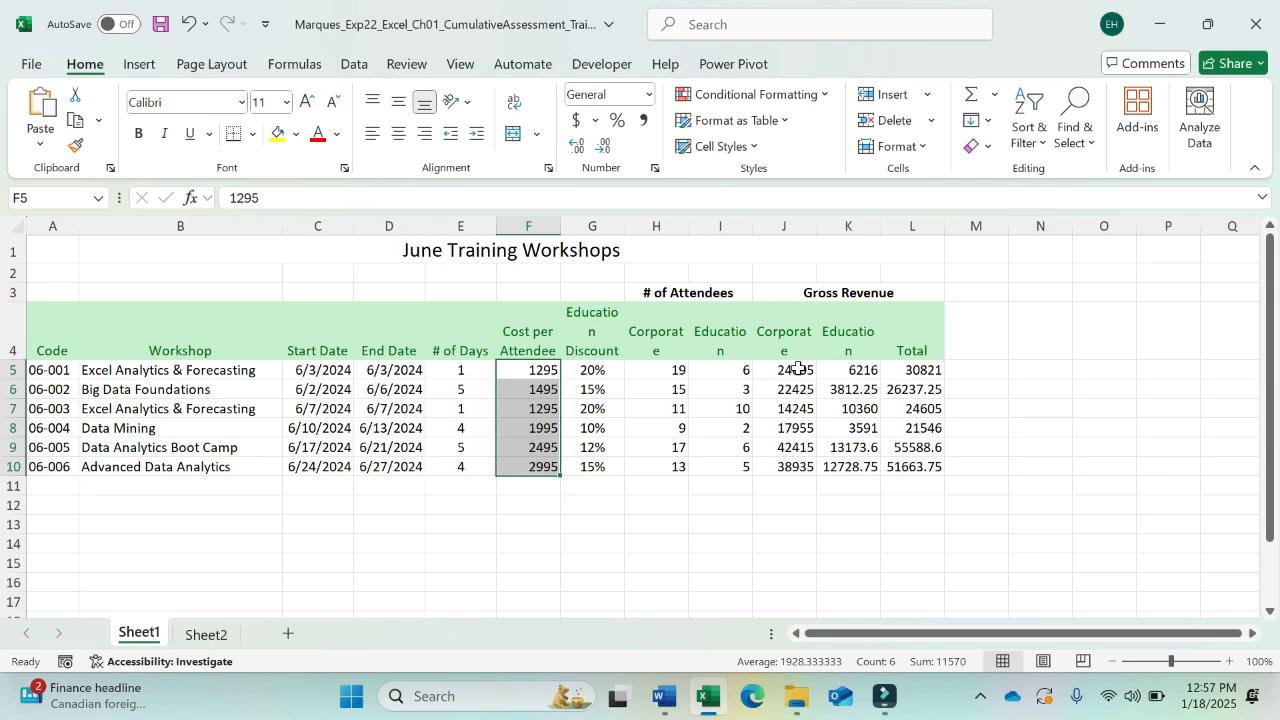
{"action": "left_click_drag", "start_coordinate": [798, 369], "coordinate": [912, 463]}
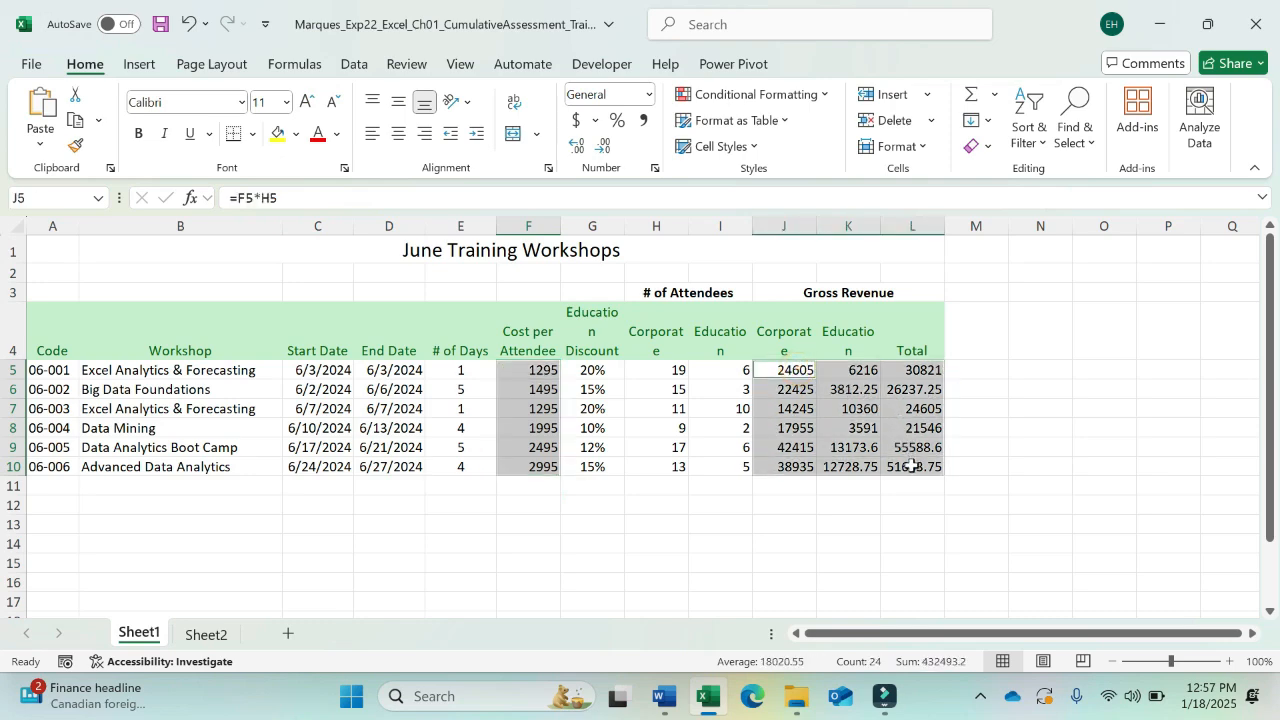
Recheck step 17 in Word, then format the selected Excel ranges F5:F10 and J5:L10 as Accounting with 0 decimal places
{"action": "left_click", "coordinate": [668, 696]}
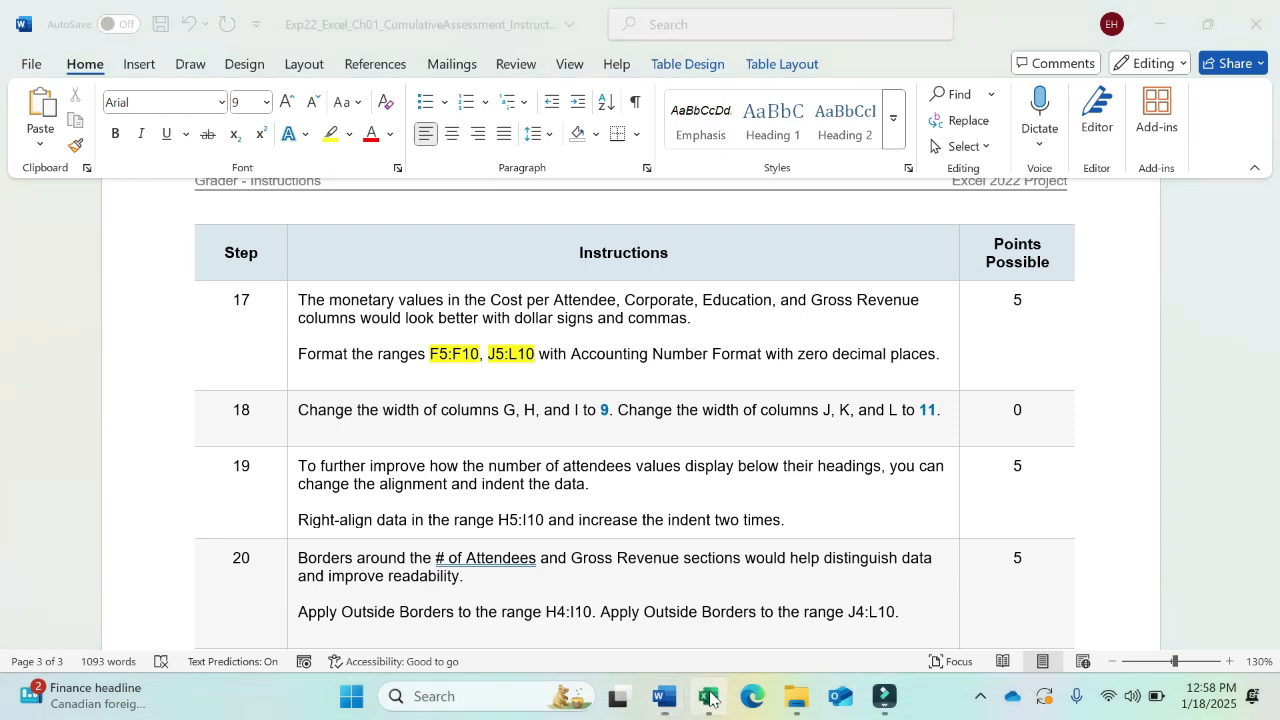
{"action": "left_click", "coordinate": [709, 697]}
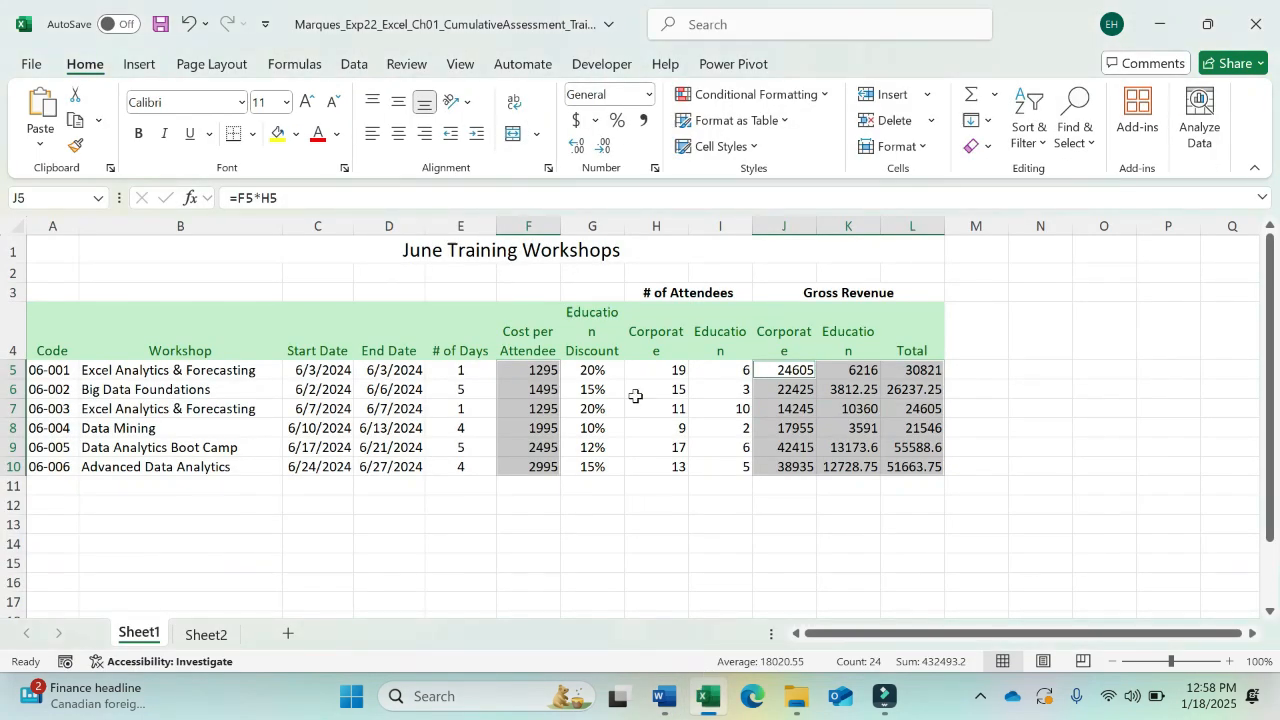
{"action": "left_click", "coordinate": [655, 171]}
{"action": "left_click", "coordinate": [508, 209]}
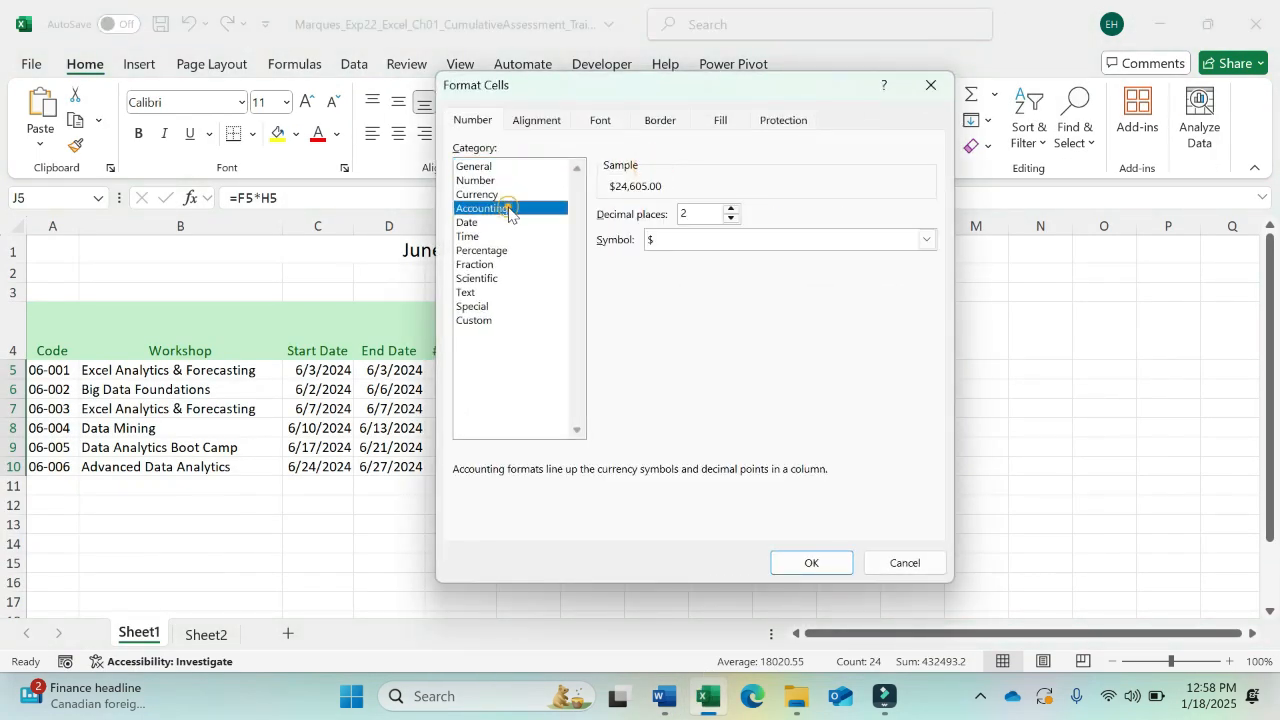
{"action": "left_click", "coordinate": [731, 220]}
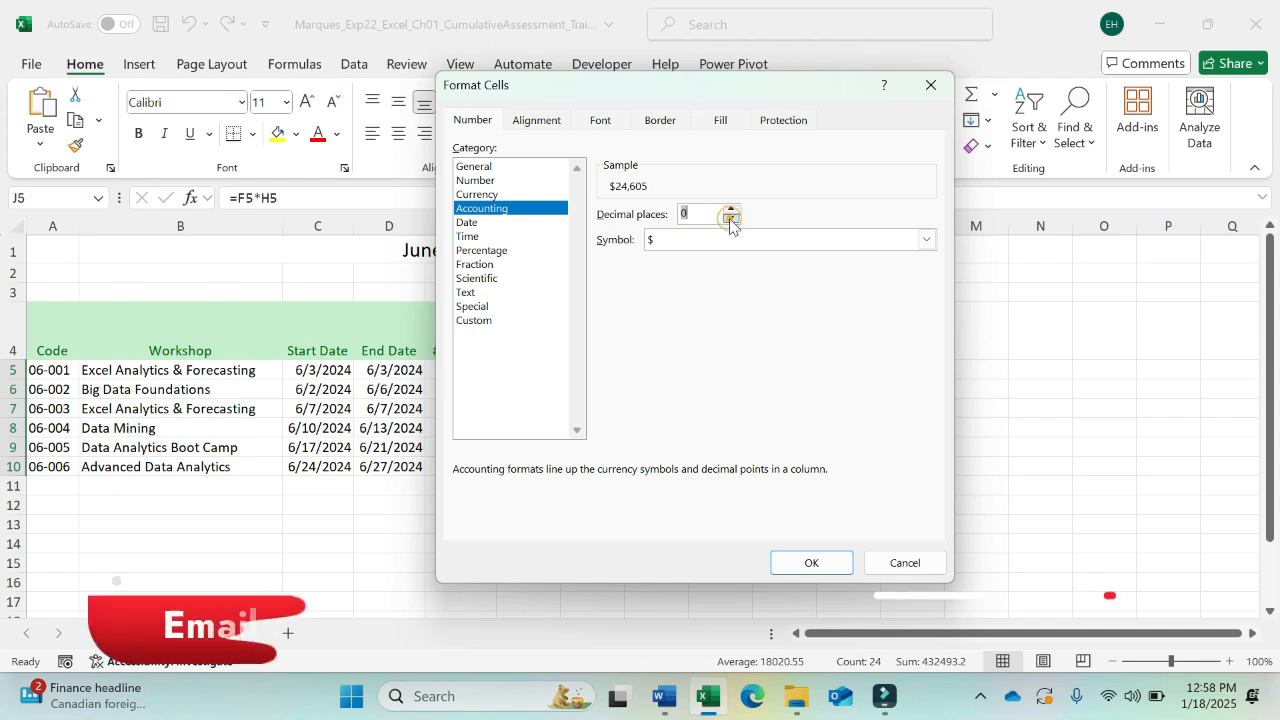
{"action": "left_click", "coordinate": [818, 565]}
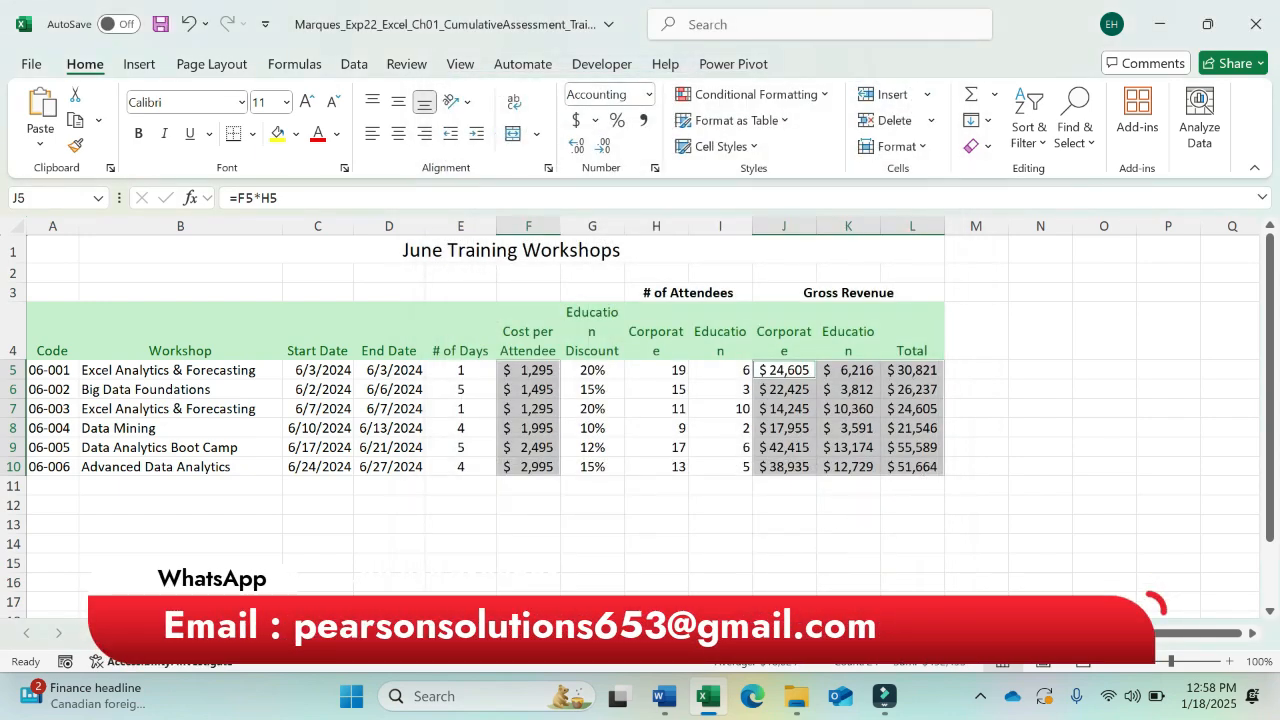
Review step 18 in the Word instructions, then set the width of columns G, H and I to 9 in Excel
{"action": "left_click", "coordinate": [664, 696]}
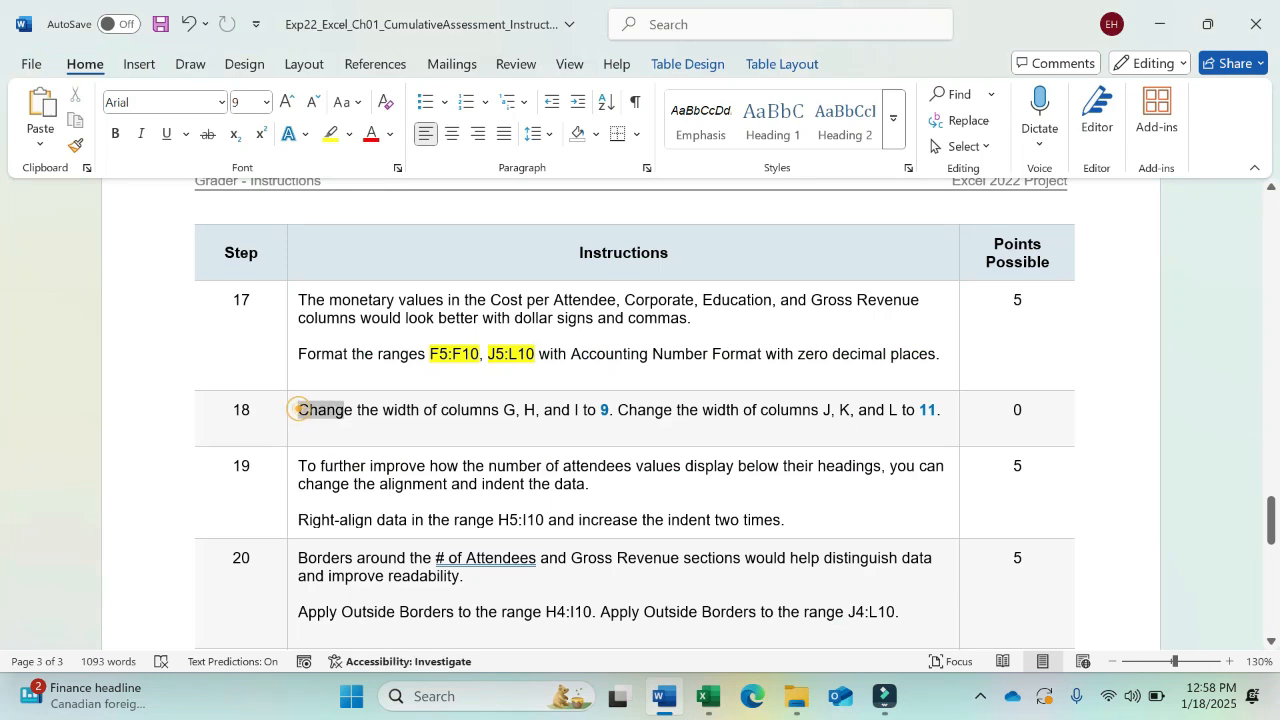
{"action": "left_click", "coordinate": [292, 410]}
{"action": "left_click_drag", "start_coordinate": [946, 416], "coordinate": [946, 416]}
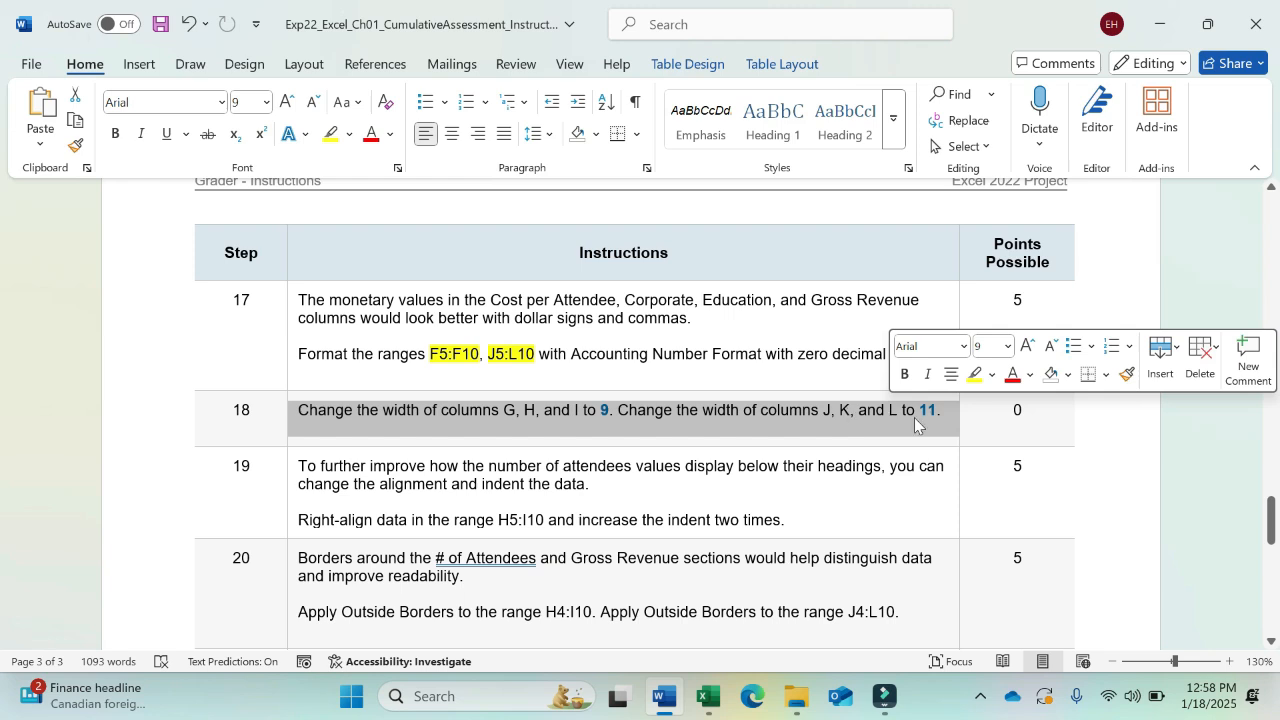
{"action": "left_click", "coordinate": [935, 430]}
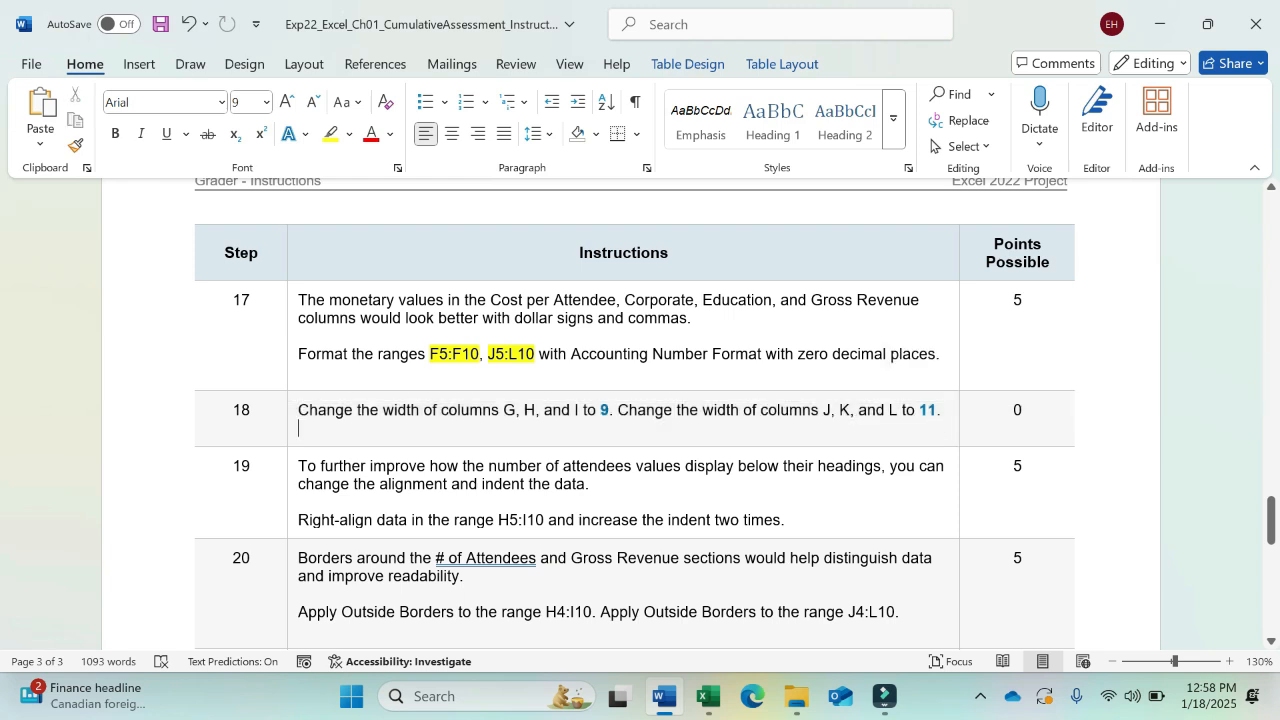
{"action": "left_click", "coordinate": [1021, 410]}
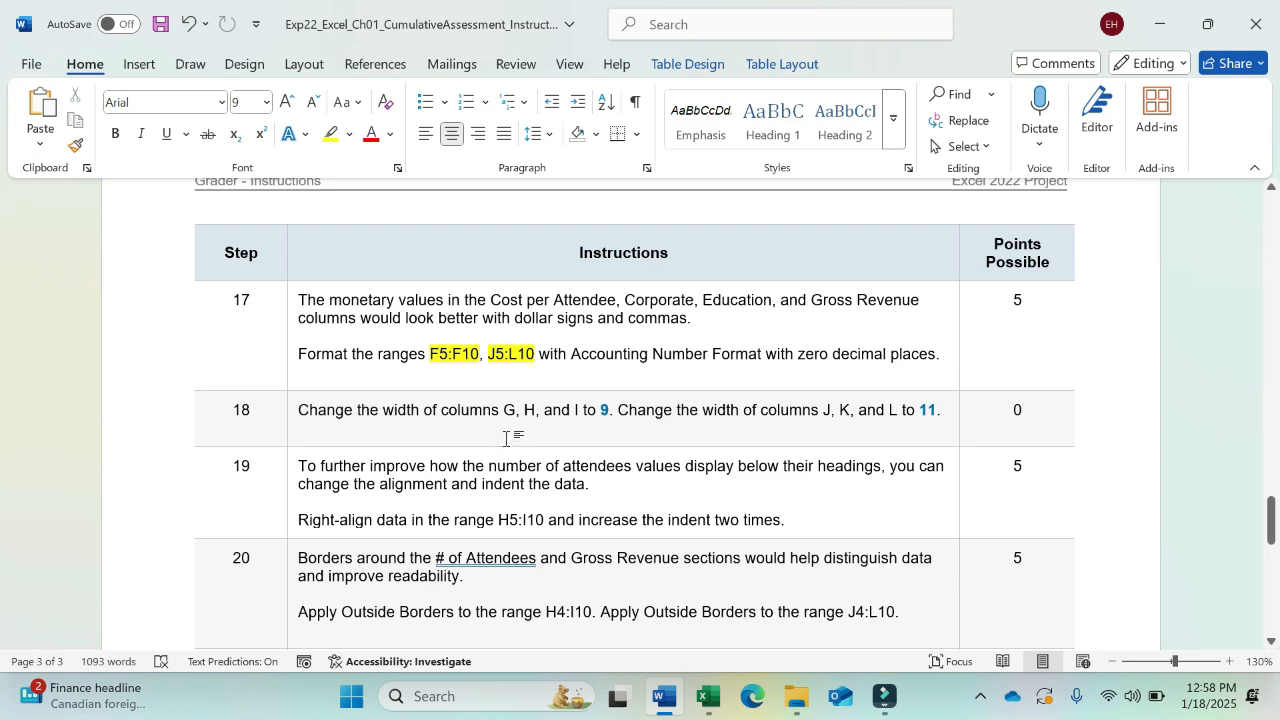
{"action": "left_click", "coordinate": [708, 697]}
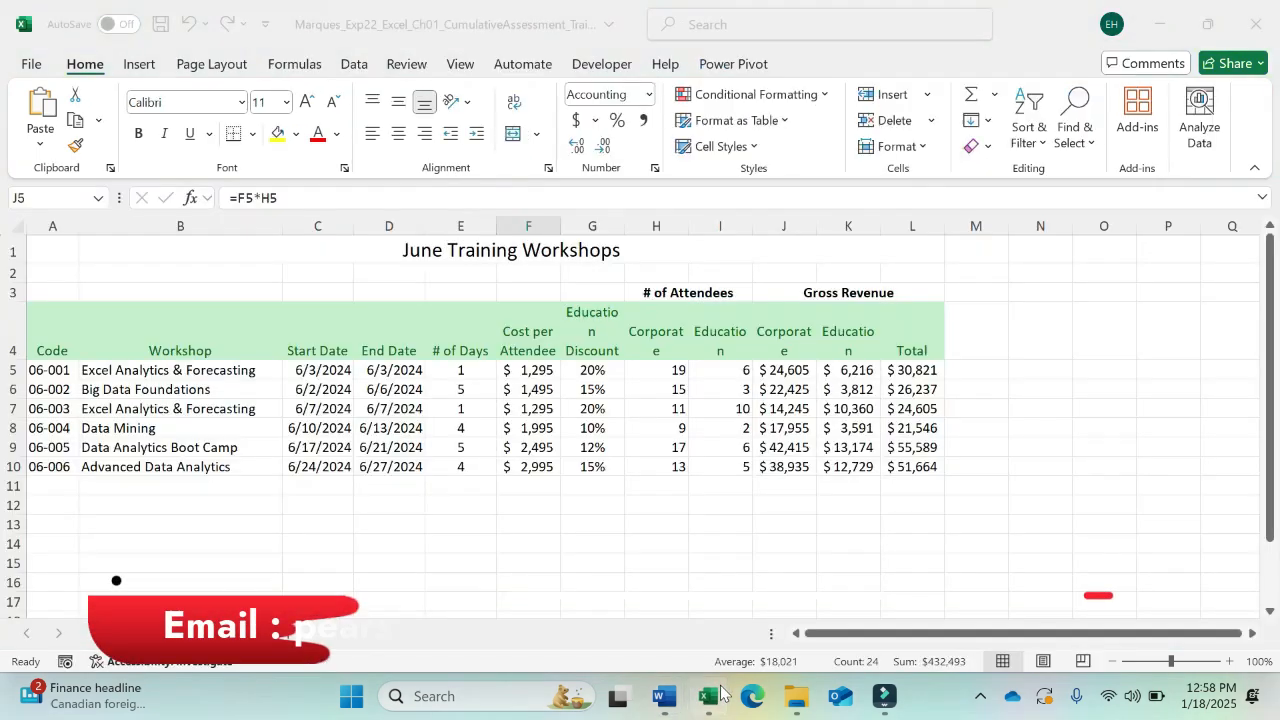
{"action": "left_click_drag", "start_coordinate": [592, 226], "coordinate": [716, 232]}
{"action": "right_click", "coordinate": [718, 232]}
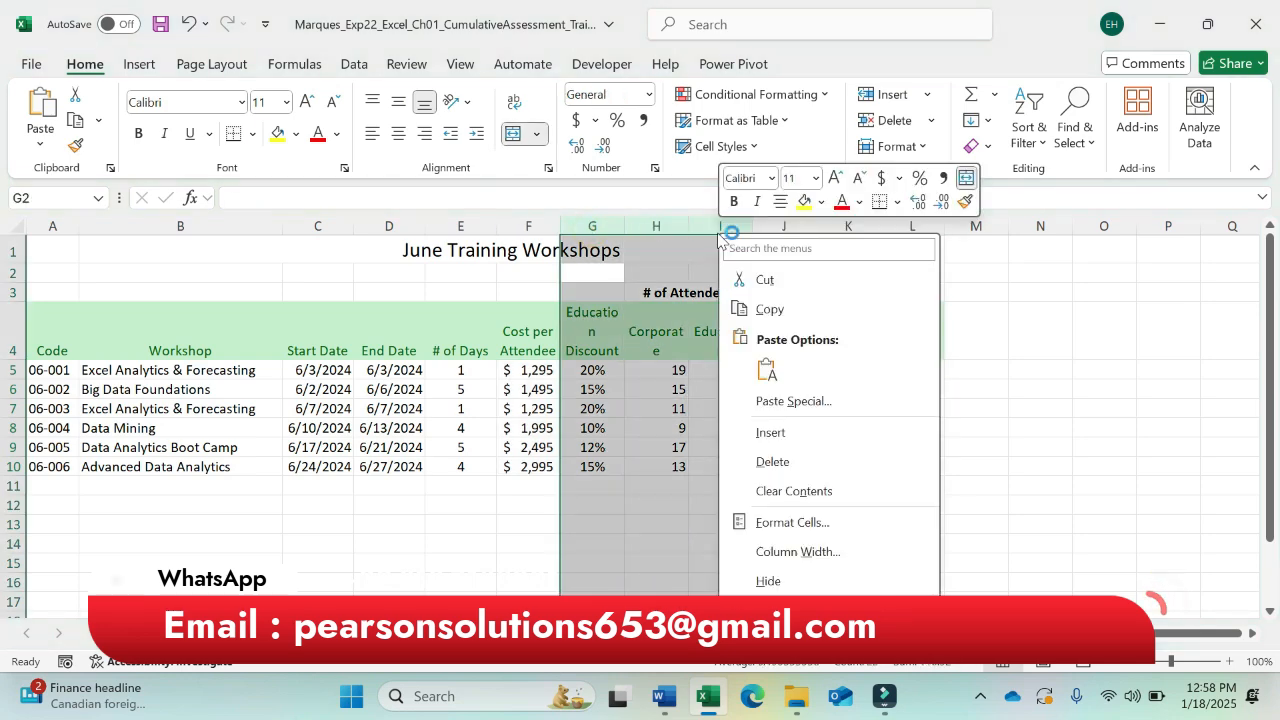
{"action": "left_click", "coordinate": [775, 552]}
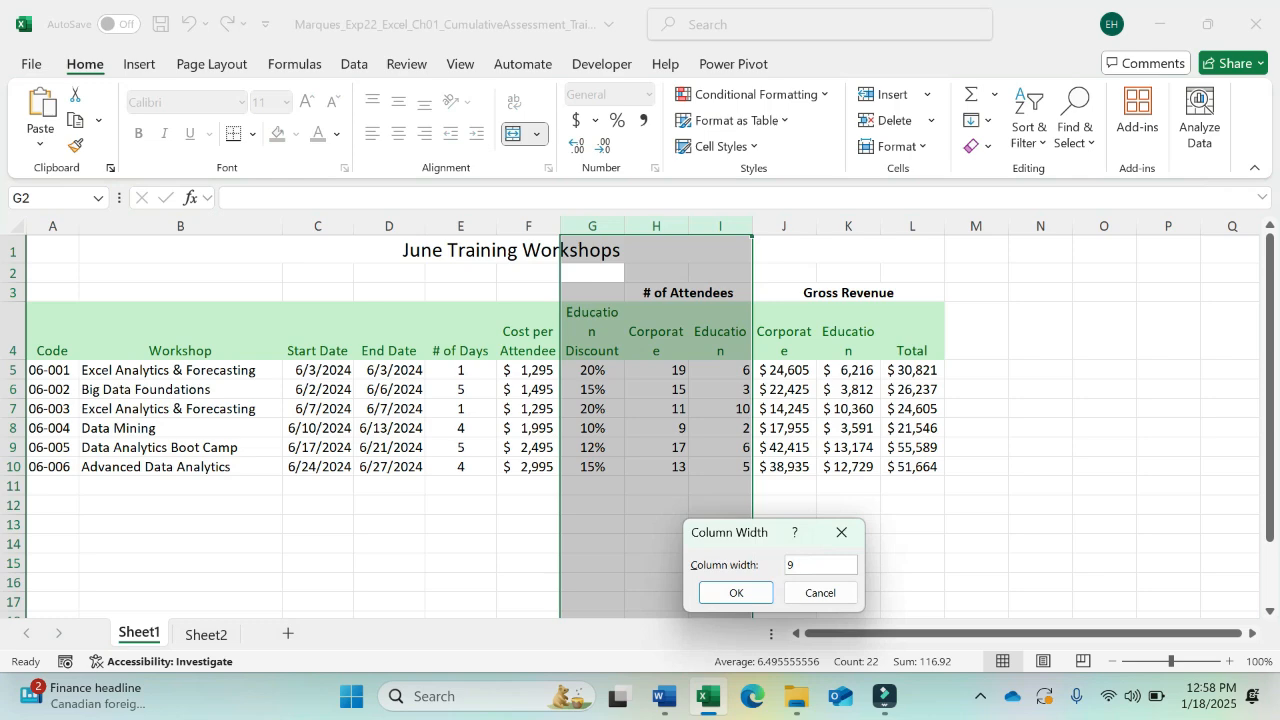
{"action": "type", "text": "9"}
{"action": "key", "text": "Return"}
Recheck step 18 in Word, then set the width of columns J, K and L to 11 in Excel
{"action": "left_click", "coordinate": [657, 708]}
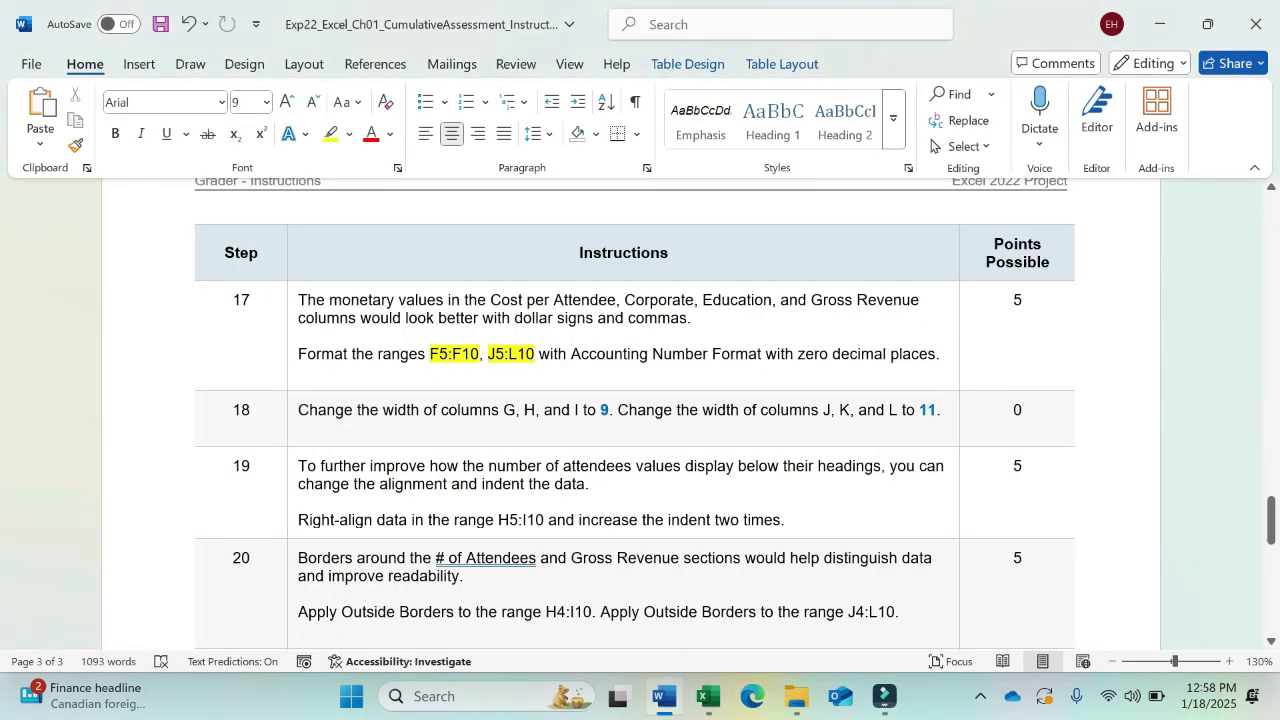
{"action": "left_click", "coordinate": [708, 697]}
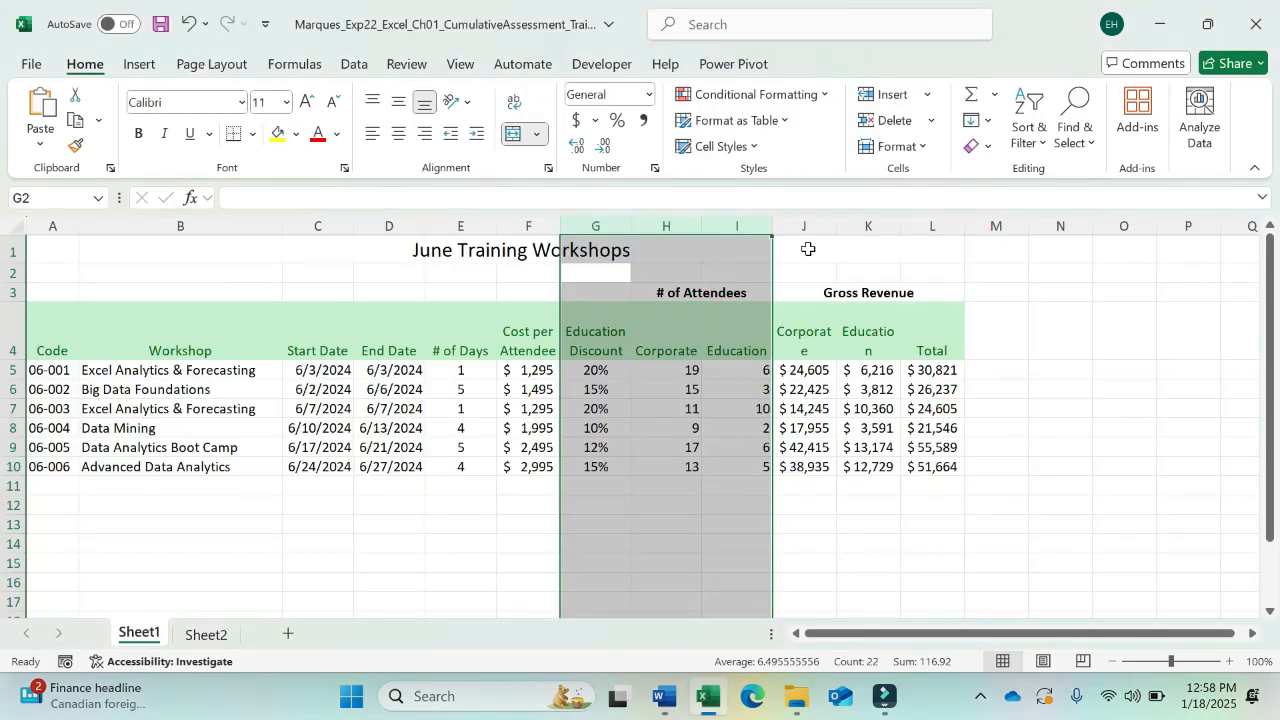
{"action": "left_click_drag", "start_coordinate": [804, 224], "coordinate": [929, 224]}
{"action": "right_click", "coordinate": [929, 226]}
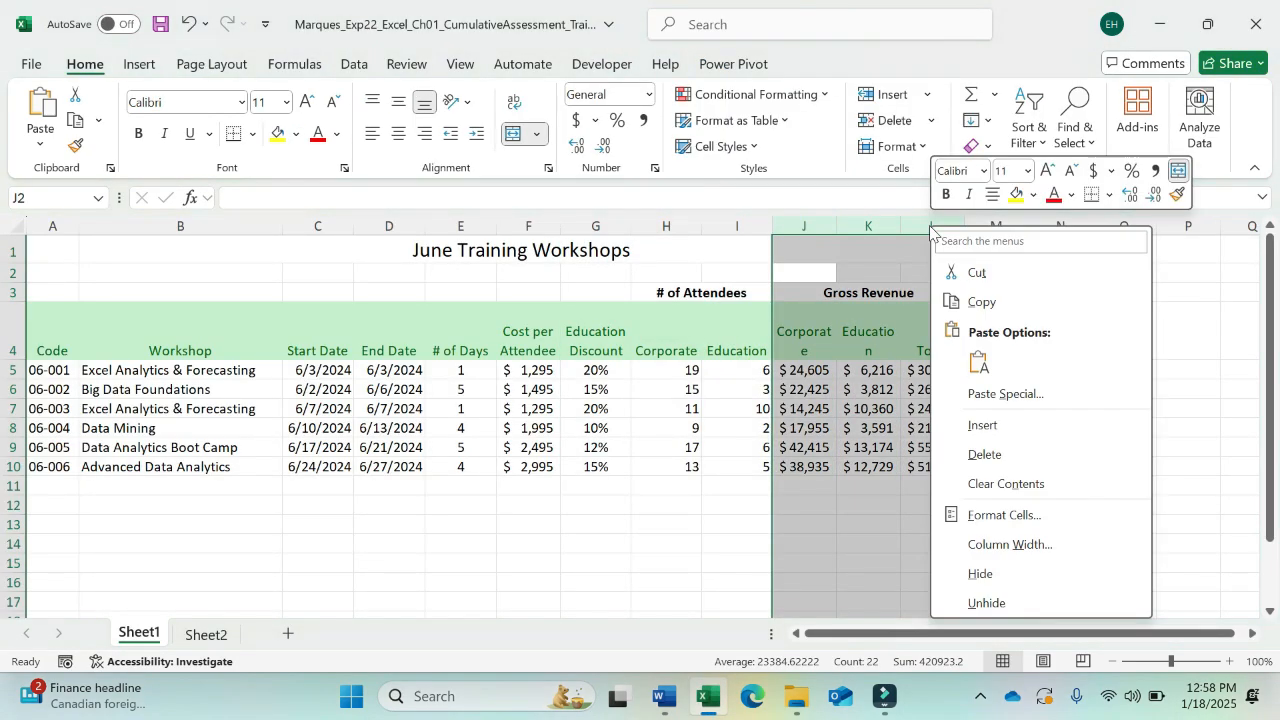
{"action": "left_click", "coordinate": [1005, 544]}
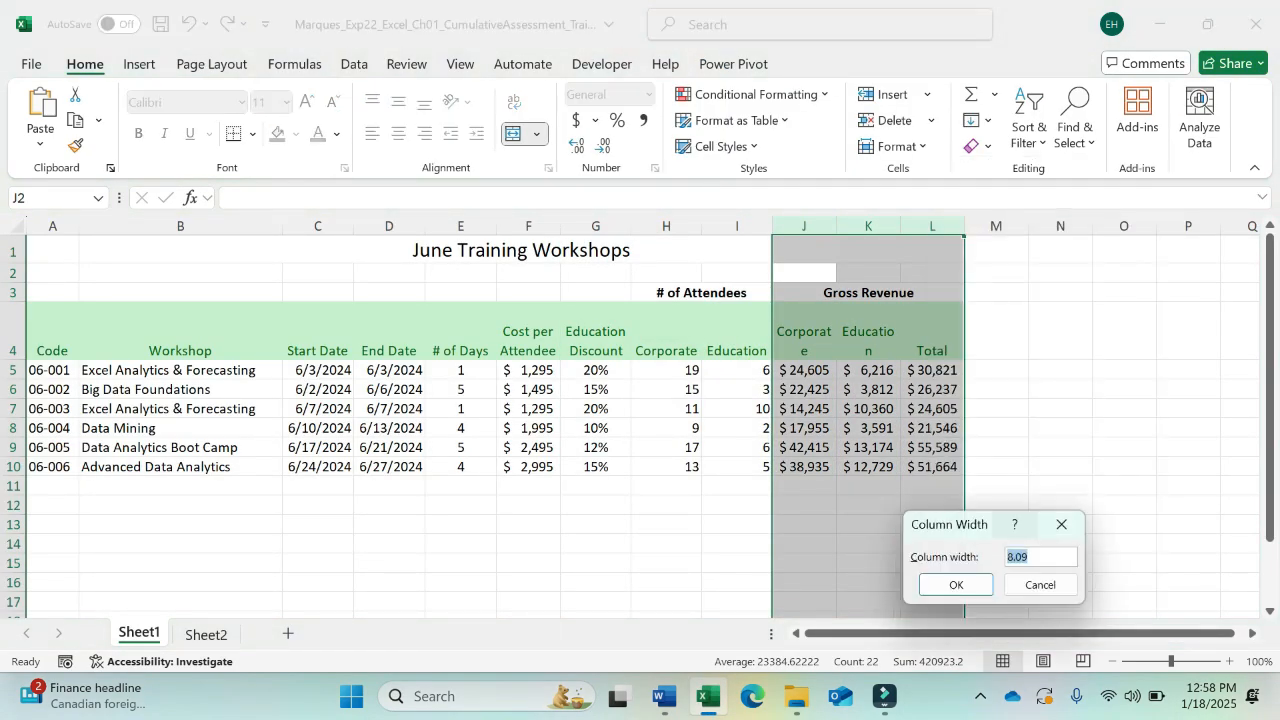
{"action": "type", "text": "11"}
{"action": "left_click", "coordinate": [956, 584]}
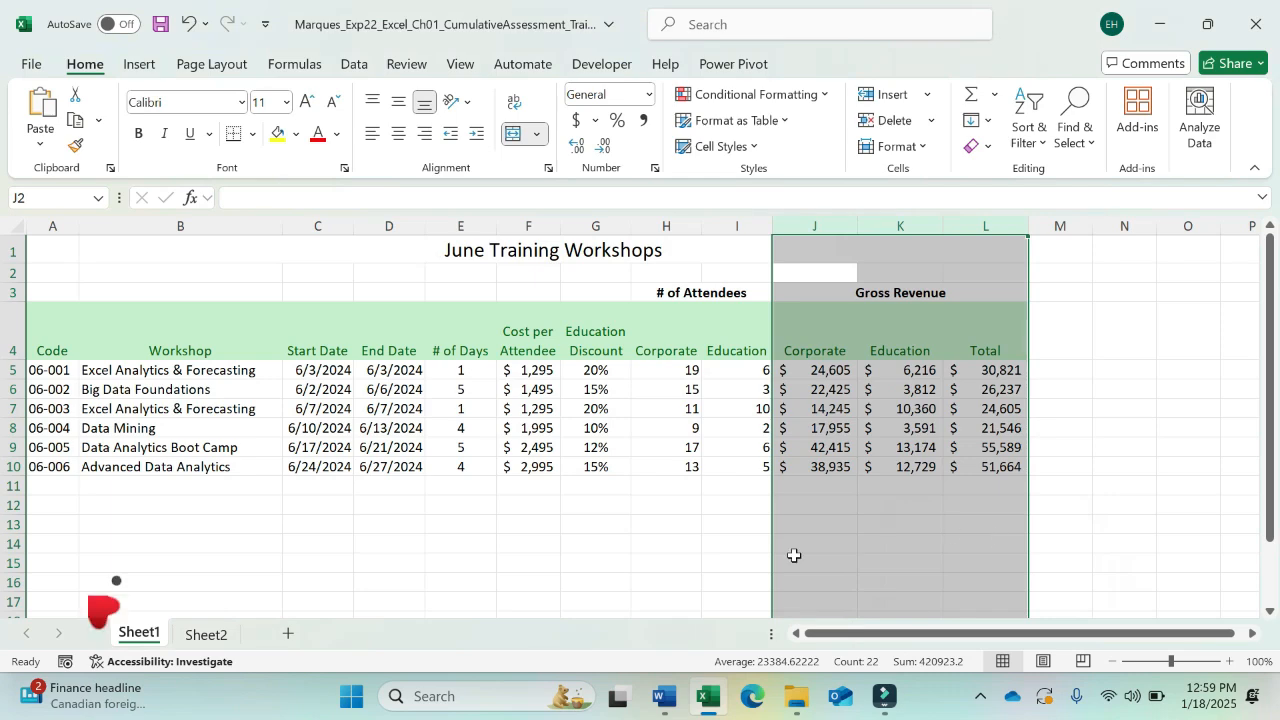
Return to Word and highlight step 19's opening sentence about improving how the attendee values display in yellow
{"action": "left_click", "coordinate": [665, 696]}
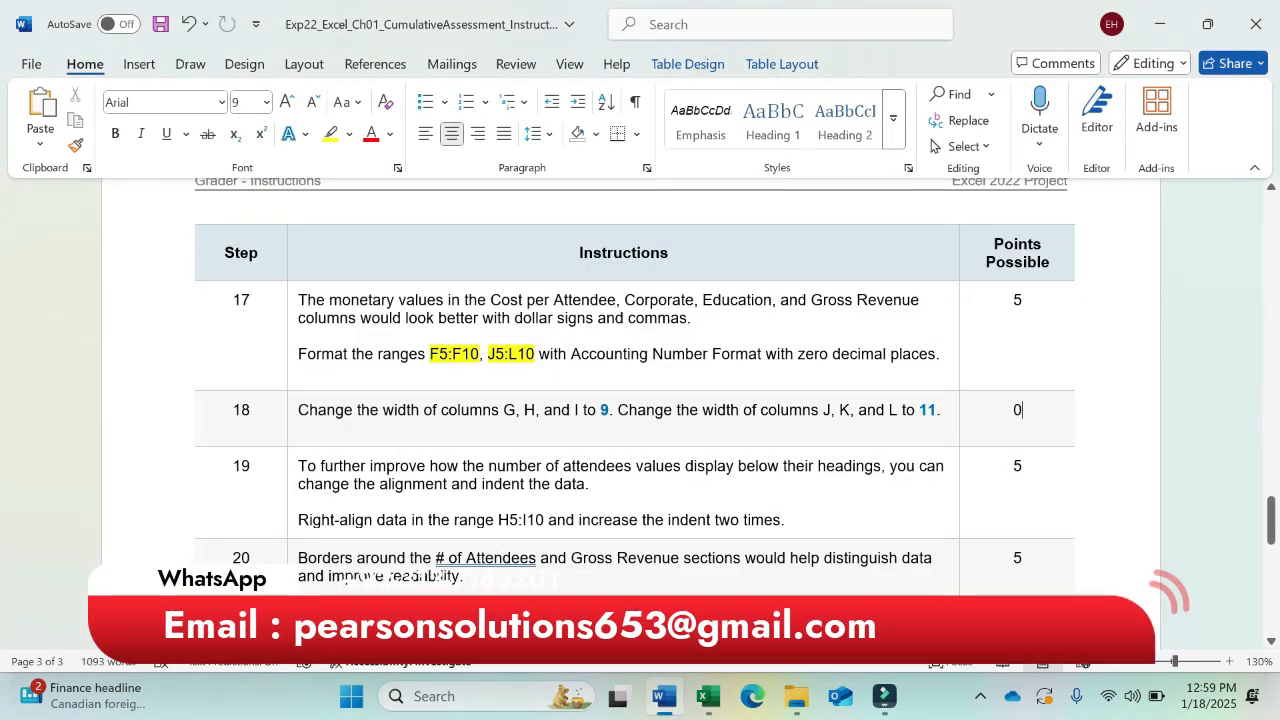
{"action": "left_click_drag", "start_coordinate": [298, 466], "coordinate": [592, 484]}
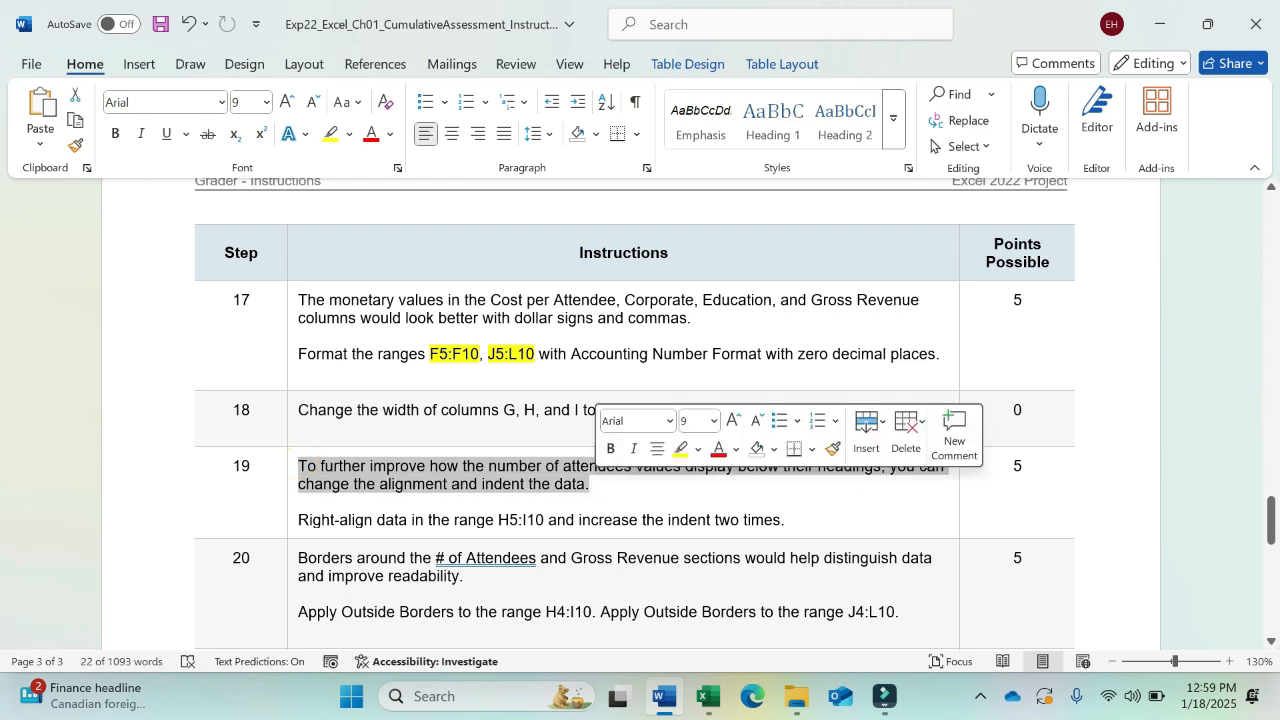
{"action": "left_click", "coordinate": [682, 452]}
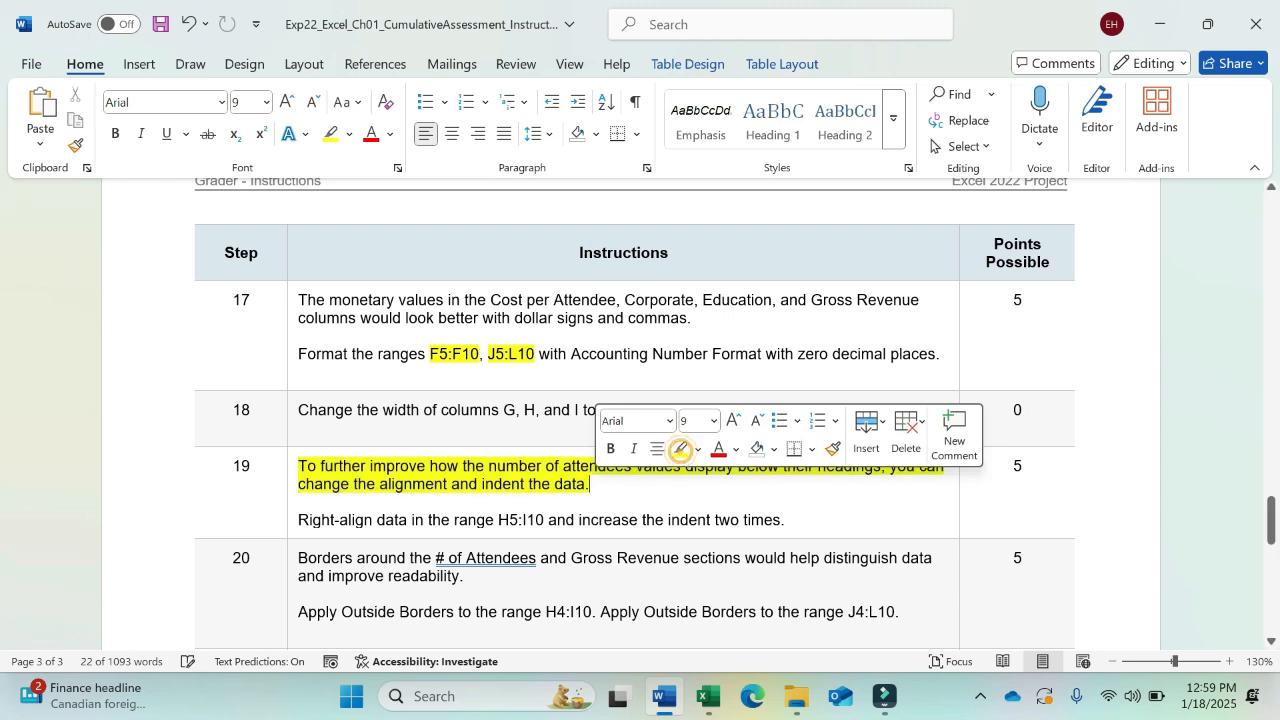
Highlight the range reference H5:I10 in step 19 of the Word instructions in yellow, then switch to Excel
{"action": "left_click", "coordinate": [430, 520]}
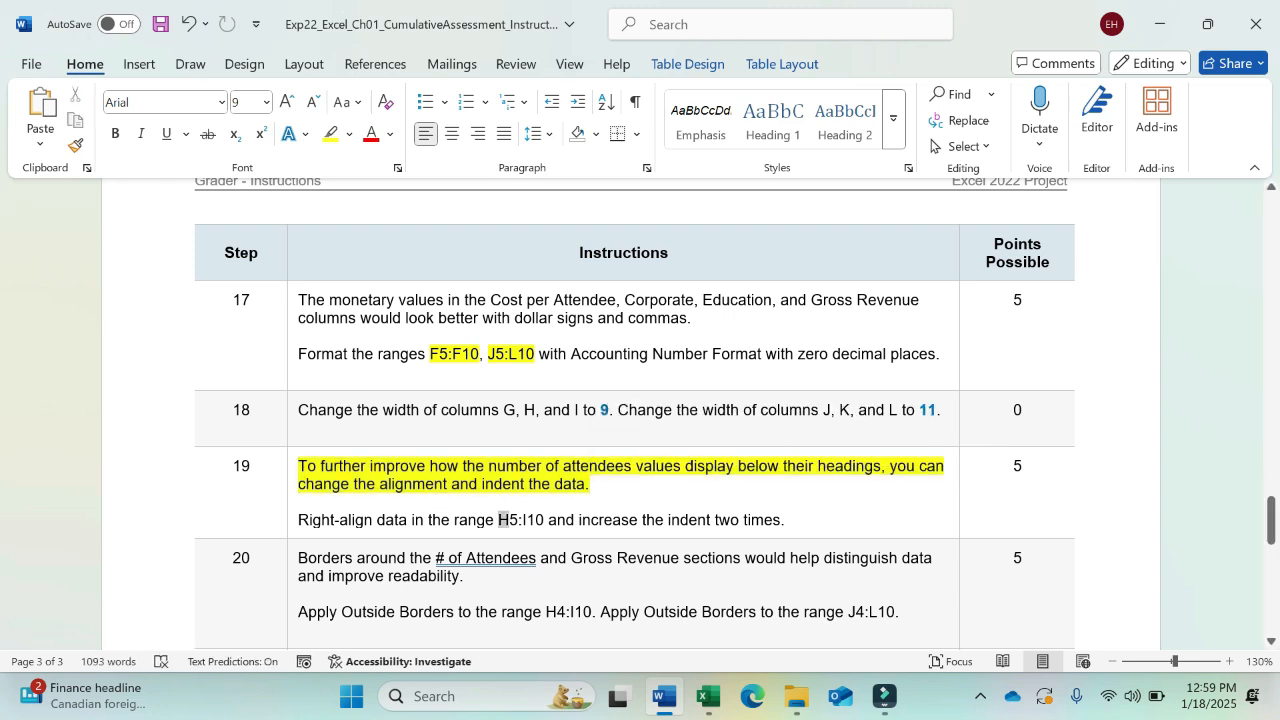
{"action": "left_click_drag", "start_coordinate": [500, 519], "coordinate": [548, 519]}
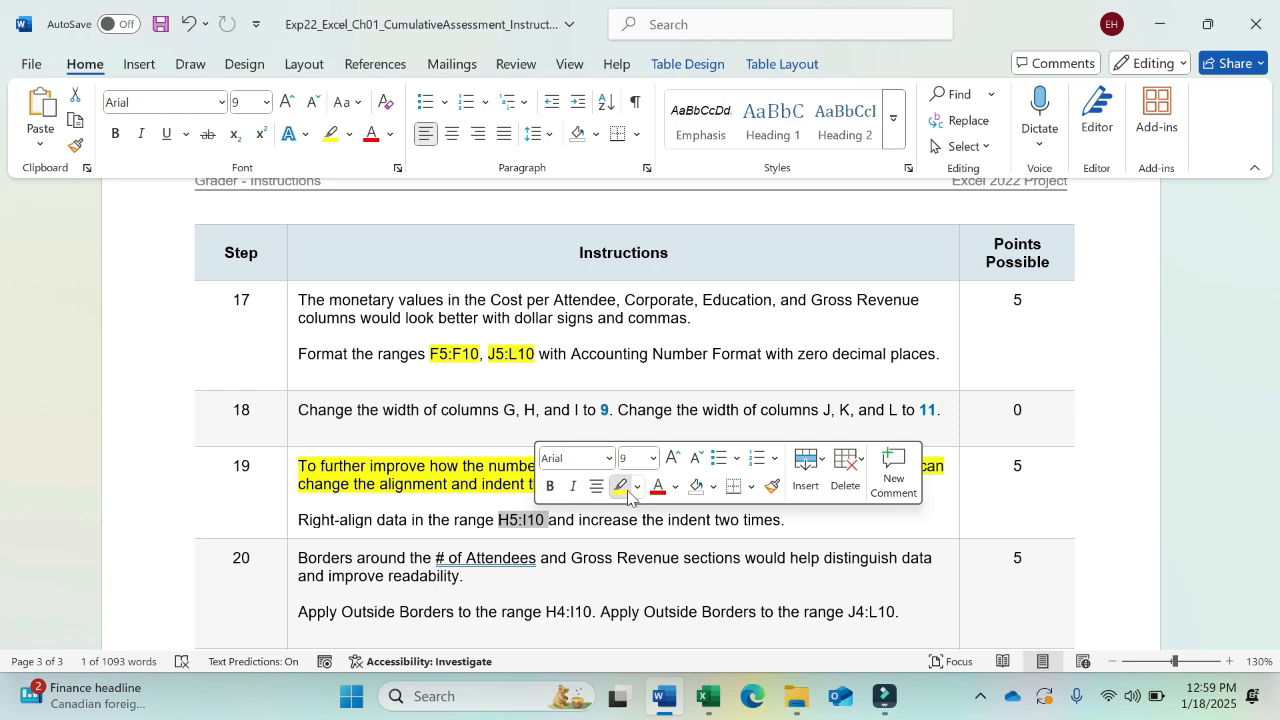
{"action": "left_click", "coordinate": [708, 697]}
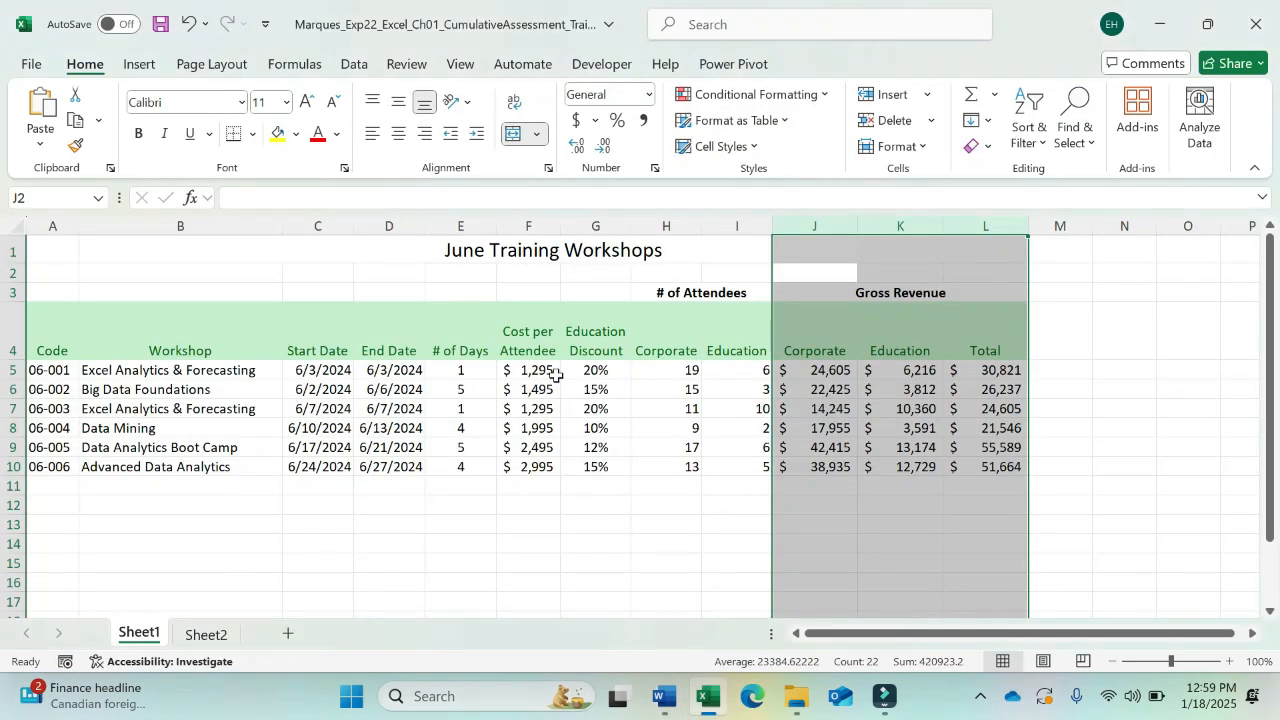
Right-align the attendee data in the range H5:I10 on Sheet1, rechecking step 19 in Word along the way
{"action": "left_click", "coordinate": [415, 372]}
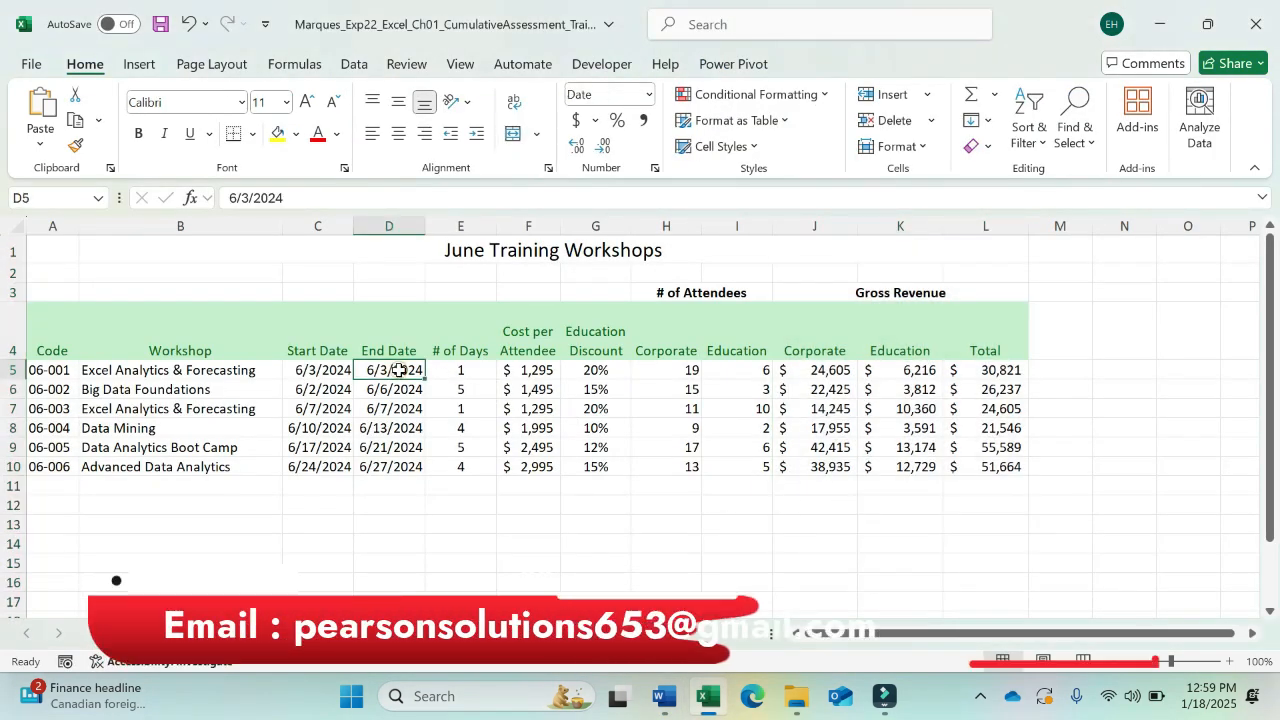
{"action": "left_click", "coordinate": [673, 371]}
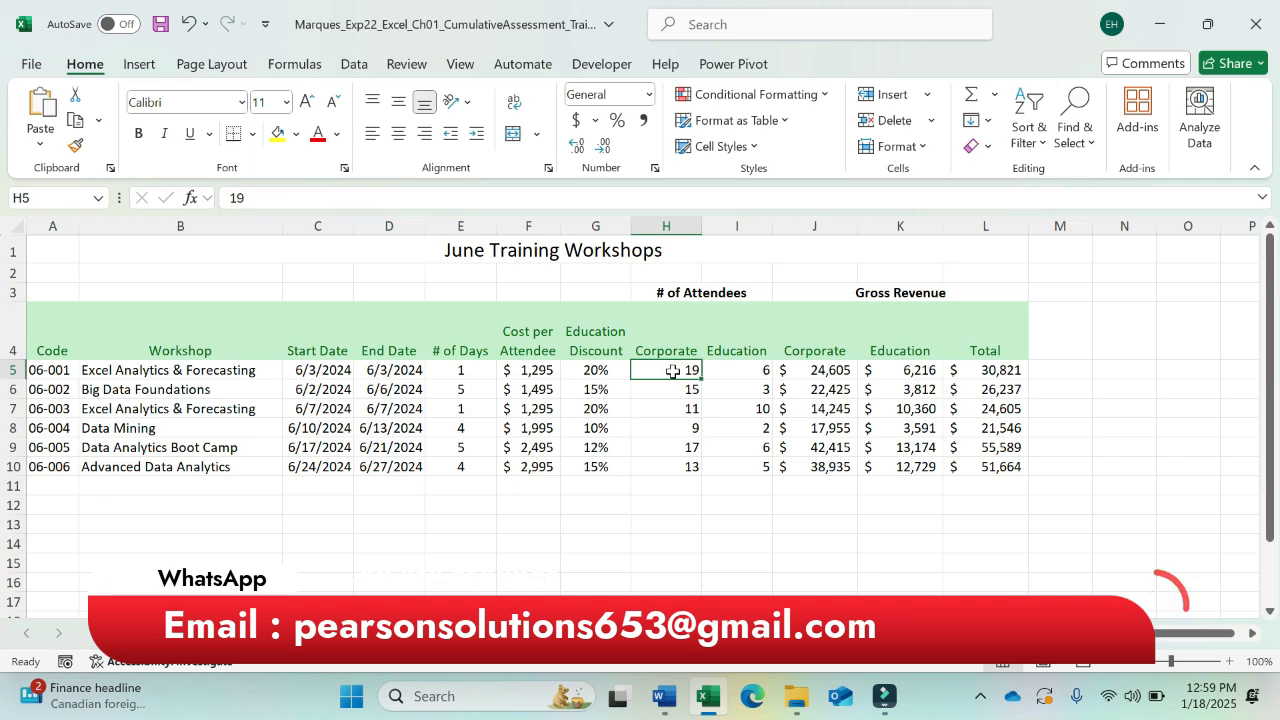
{"action": "left_click_drag", "start_coordinate": [673, 371], "coordinate": [746, 461]}
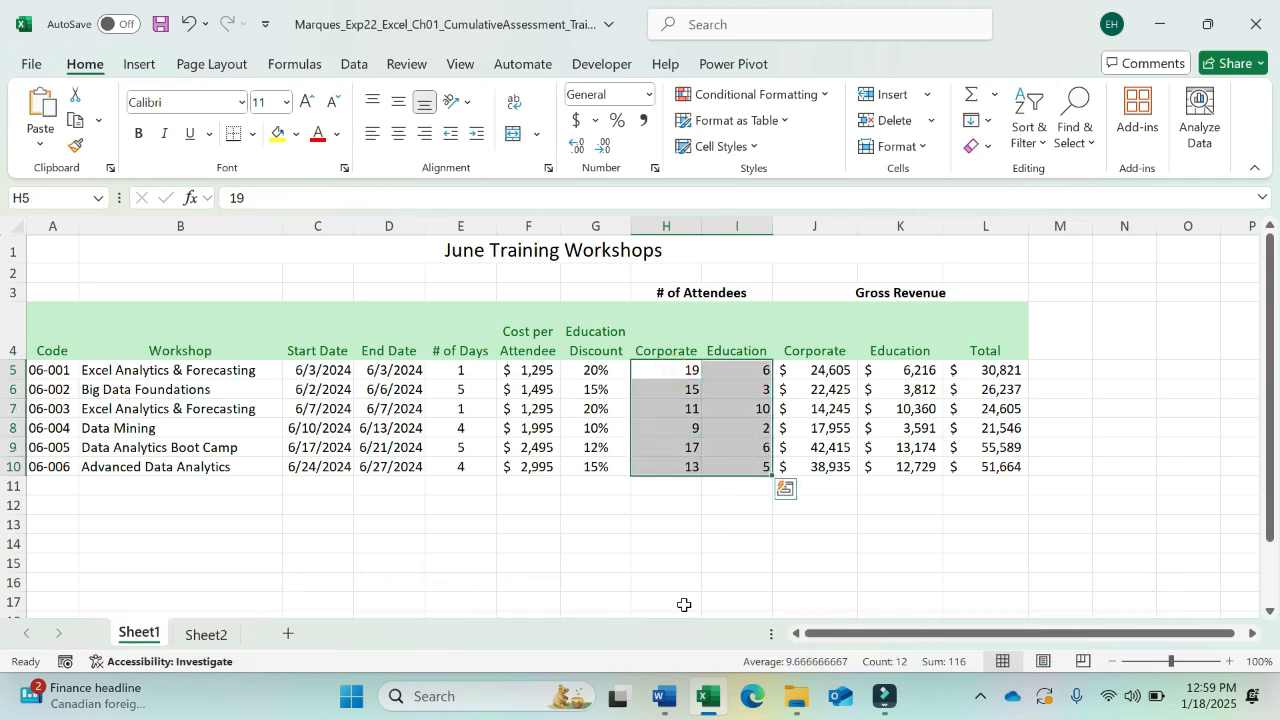
{"action": "left_click", "coordinate": [665, 697]}
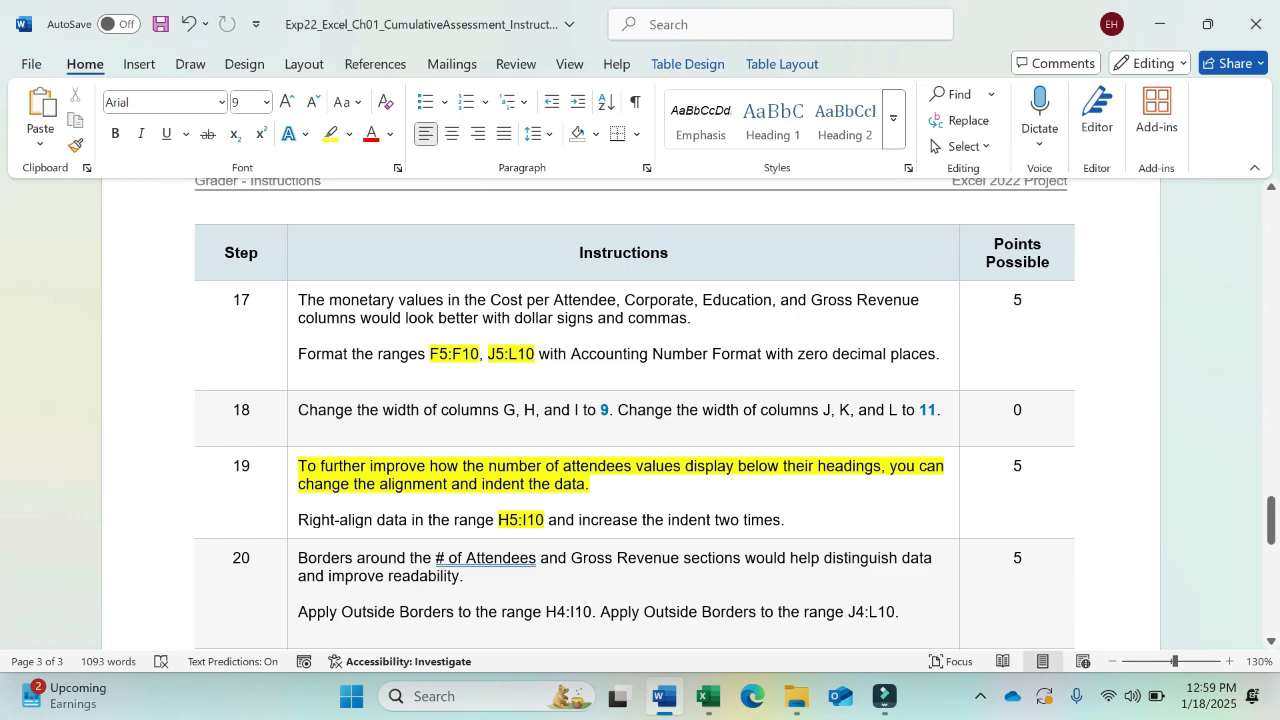
{"action": "left_click", "coordinate": [709, 697]}
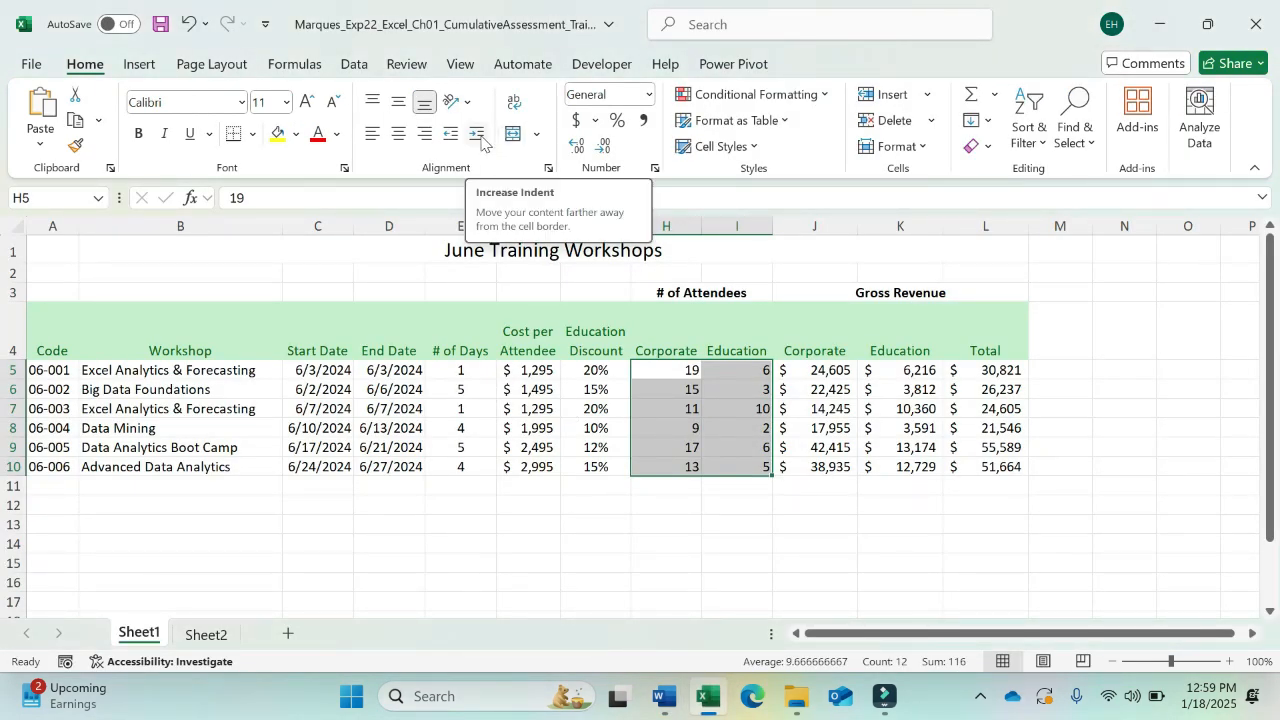
{"action": "left_click", "coordinate": [425, 134]}
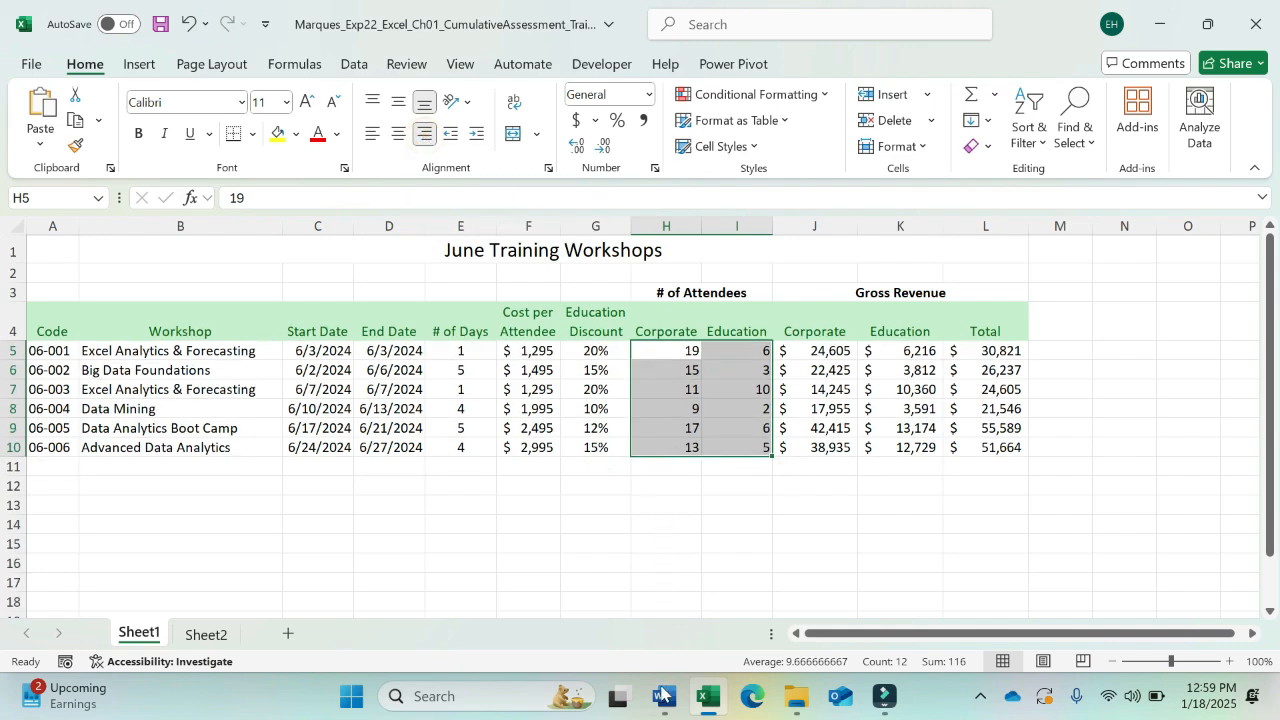
Recheck step 19 in Word, then increase the indent of the range H5:I10 two times in Excel
{"action": "left_click", "coordinate": [663, 704]}
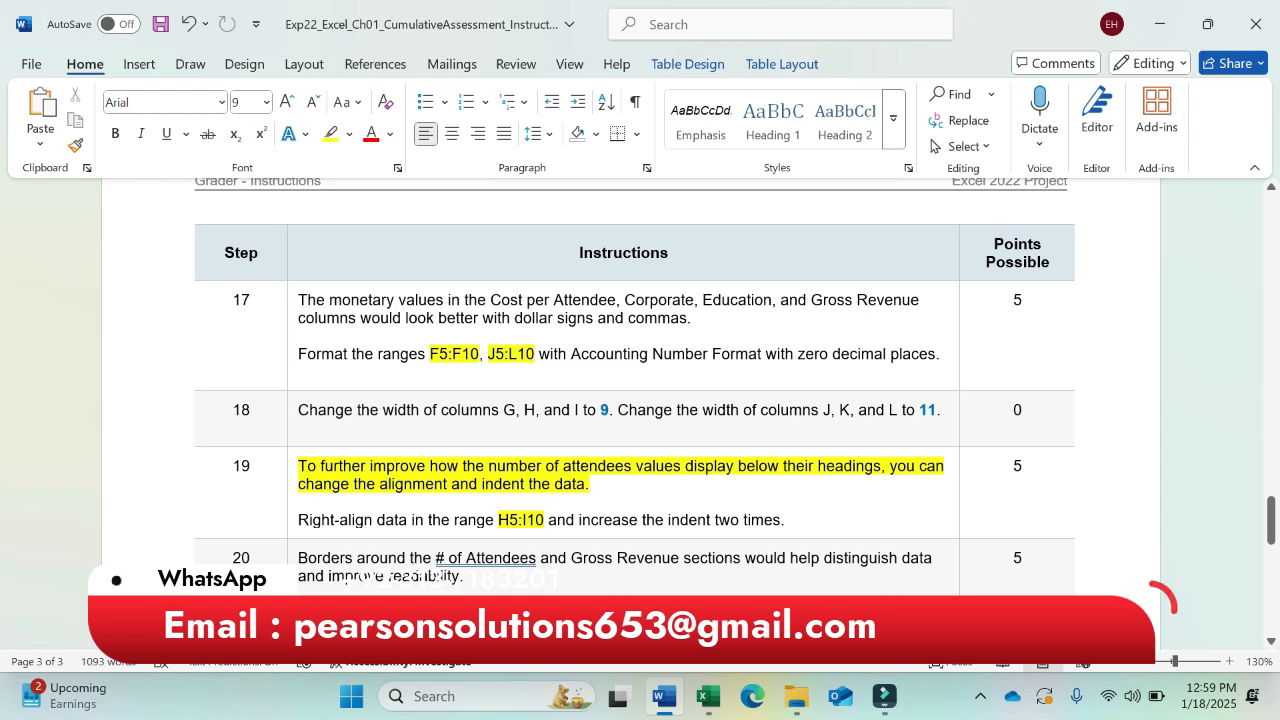
{"action": "left_click", "coordinate": [706, 700]}
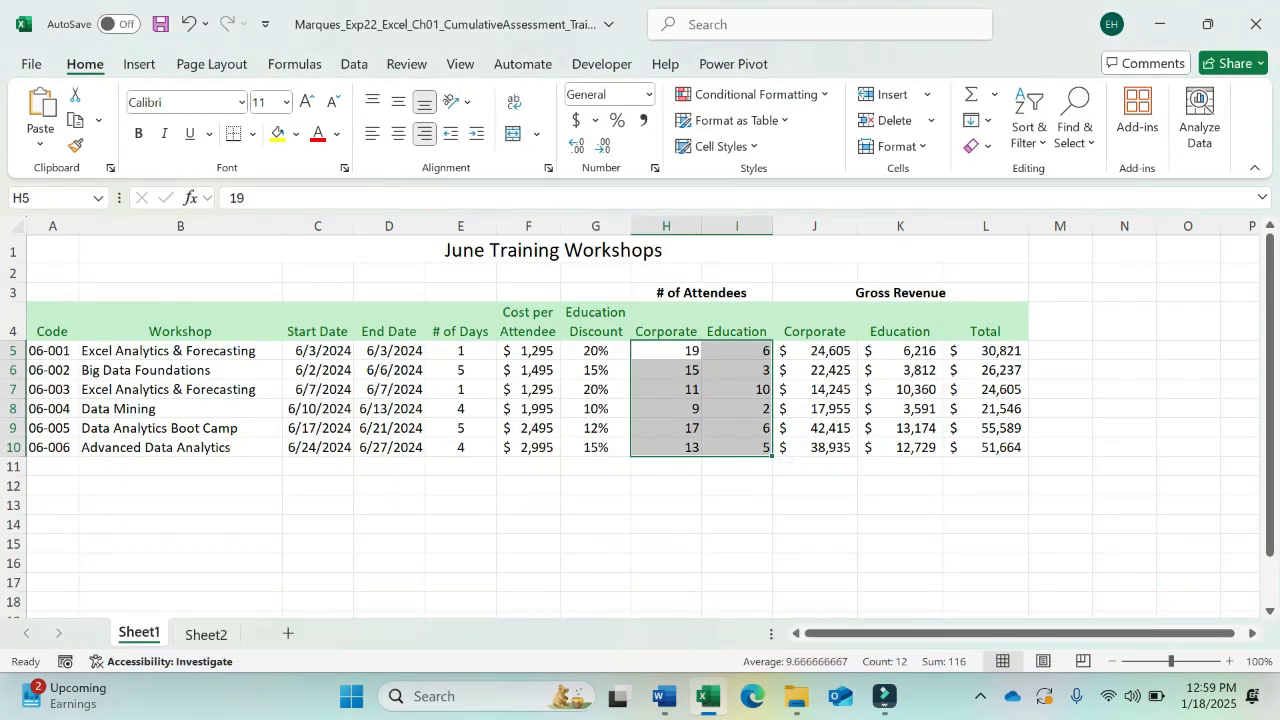
{"action": "left_click", "coordinate": [478, 143]}
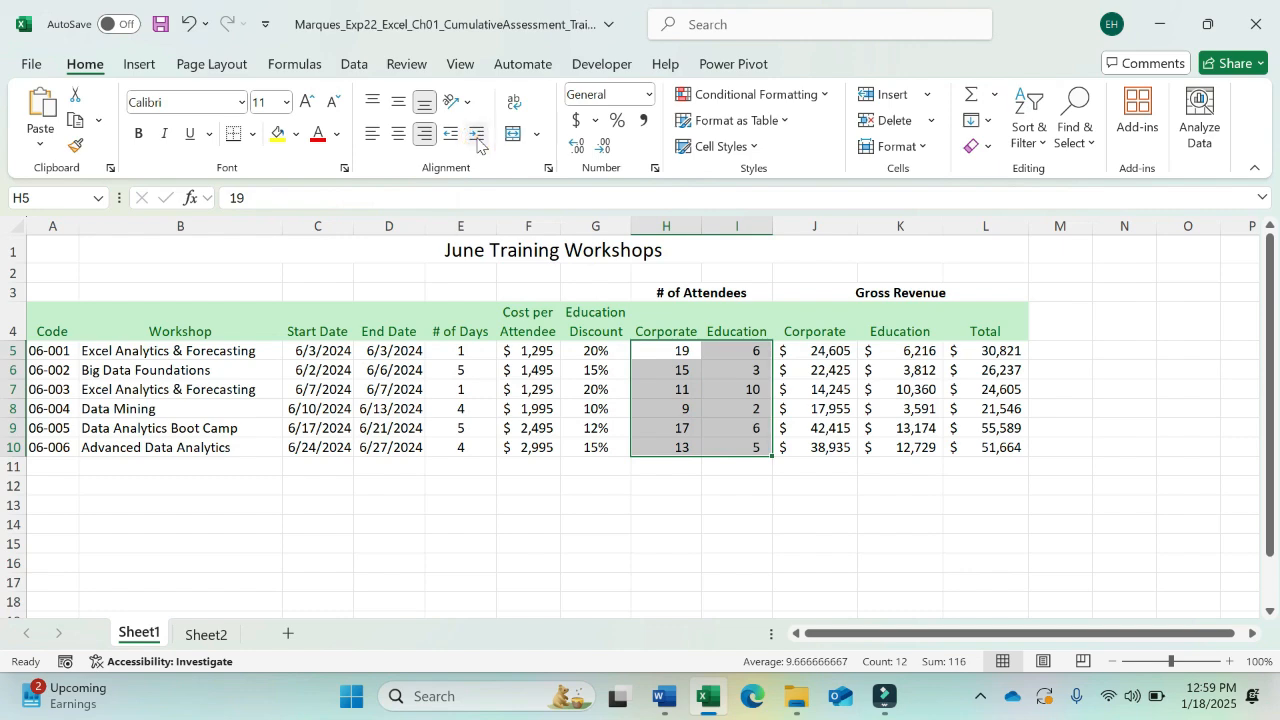
{"action": "left_click", "coordinate": [478, 143]}
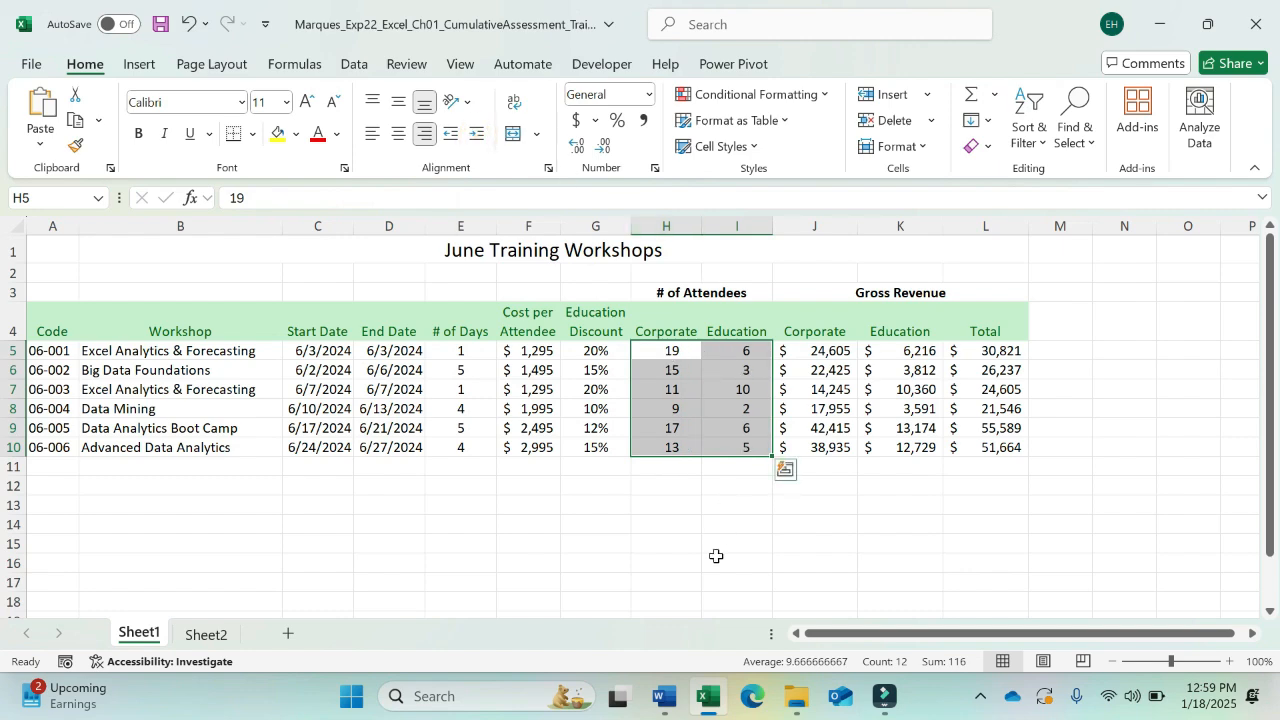
Review step 20 in the Word instructions, then select the range H4:I10 in Excel
{"action": "left_click", "coordinate": [665, 697]}
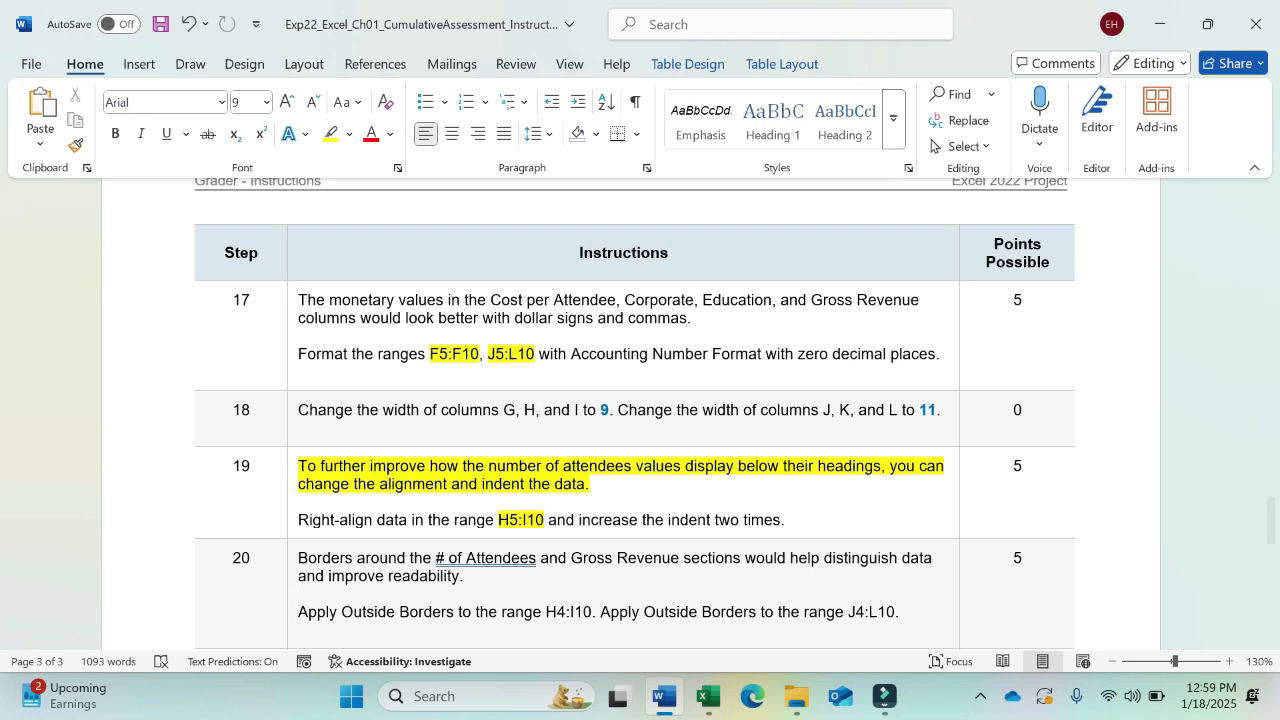
{"action": "scroll", "coordinate": [630, 420], "scroll_direction": "down", "scroll_amount": 2}
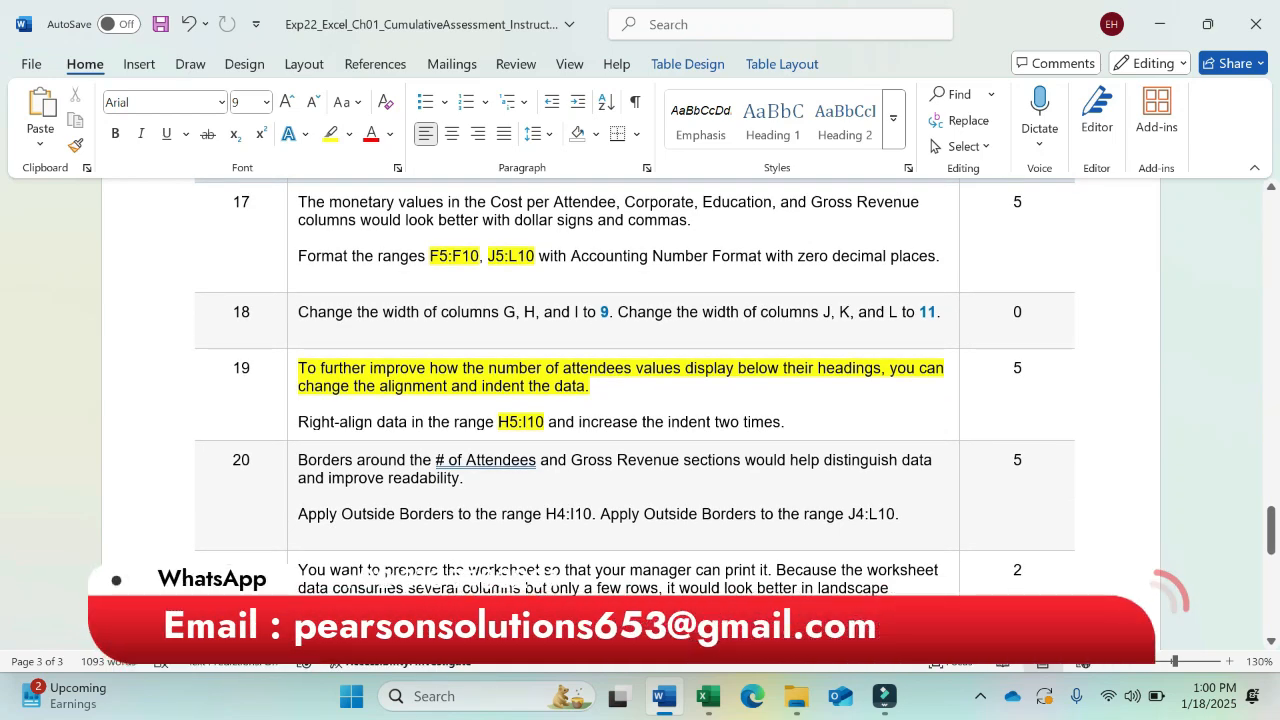
{"action": "scroll", "coordinate": [630, 420], "scroll_direction": "down", "scroll_amount": 1}
{"action": "scroll", "coordinate": [630, 420], "scroll_direction": "down", "scroll_amount": 1}
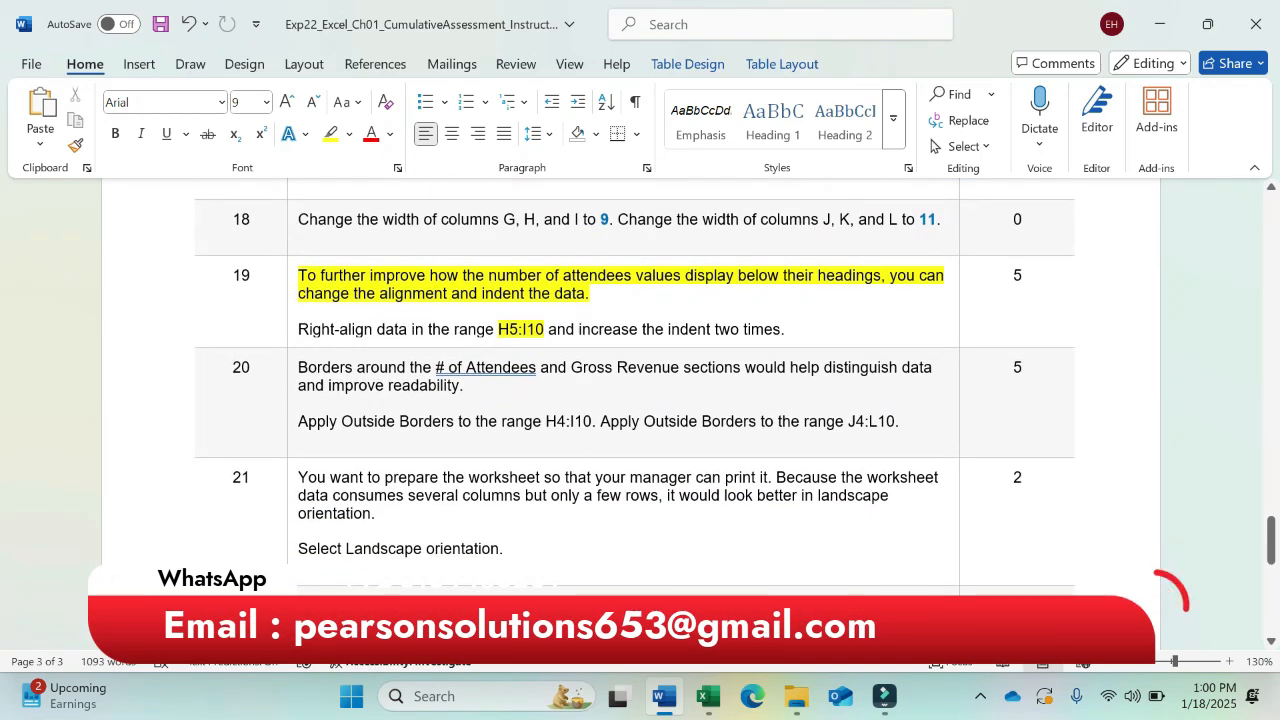
{"action": "key", "text": "alt+Tab"}
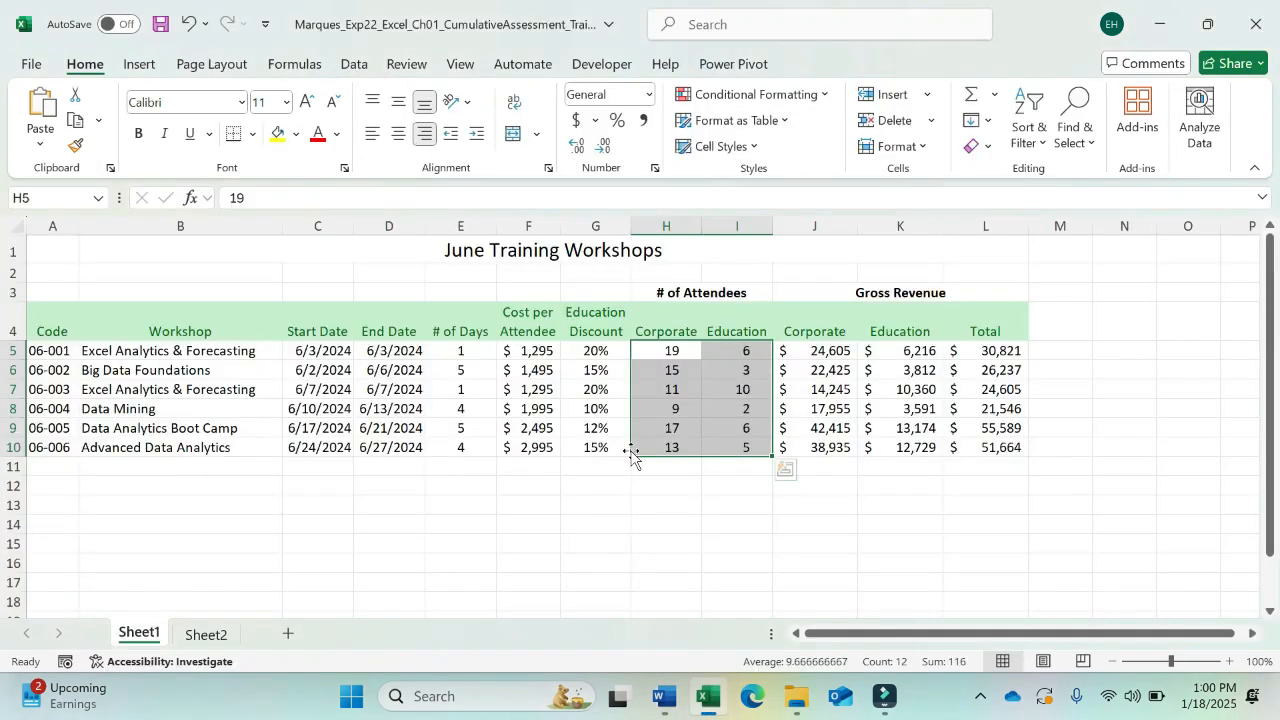
{"action": "left_click", "coordinate": [666, 351]}
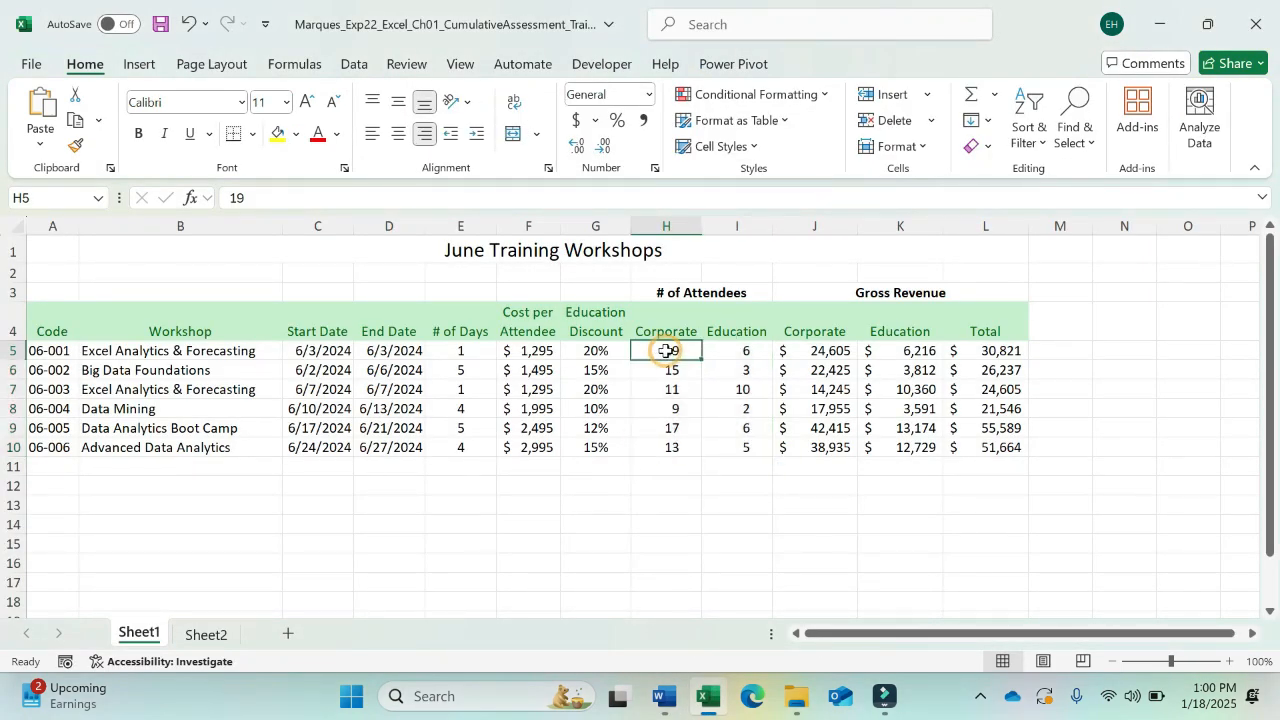
{"action": "left_click", "coordinate": [655, 325]}
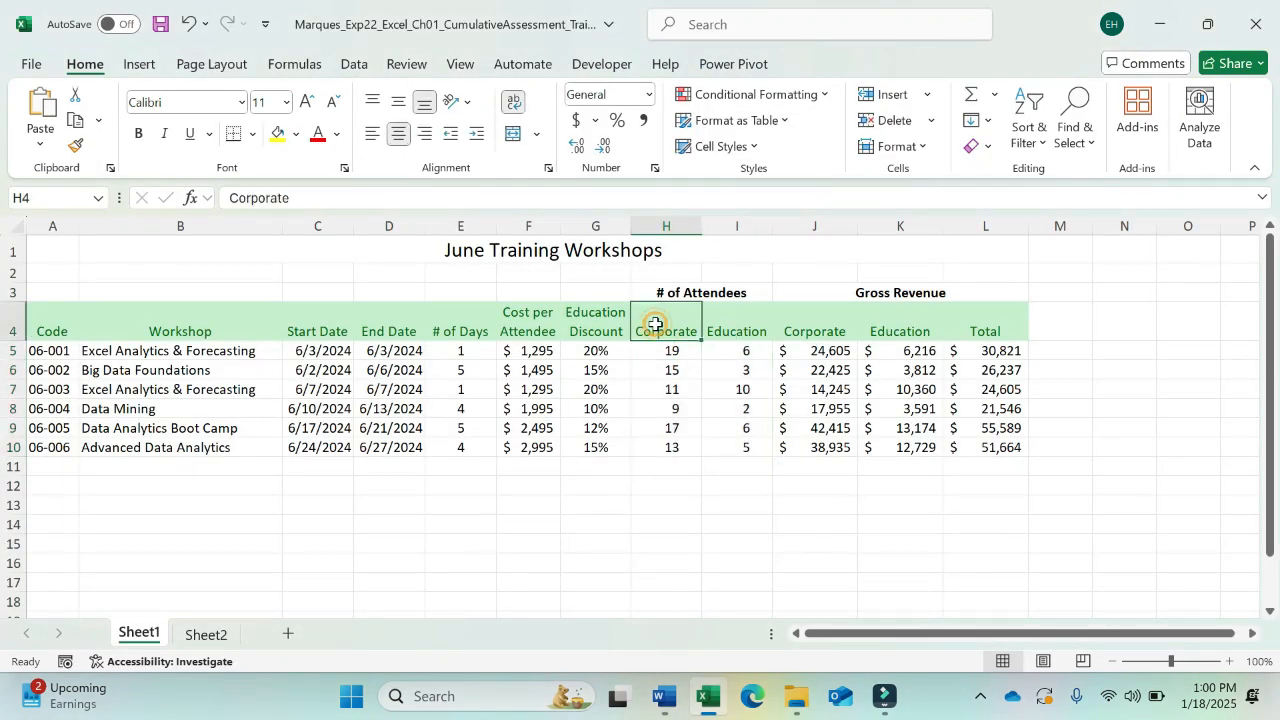
{"action": "left_click_drag", "start_coordinate": [655, 325], "coordinate": [736, 454]}
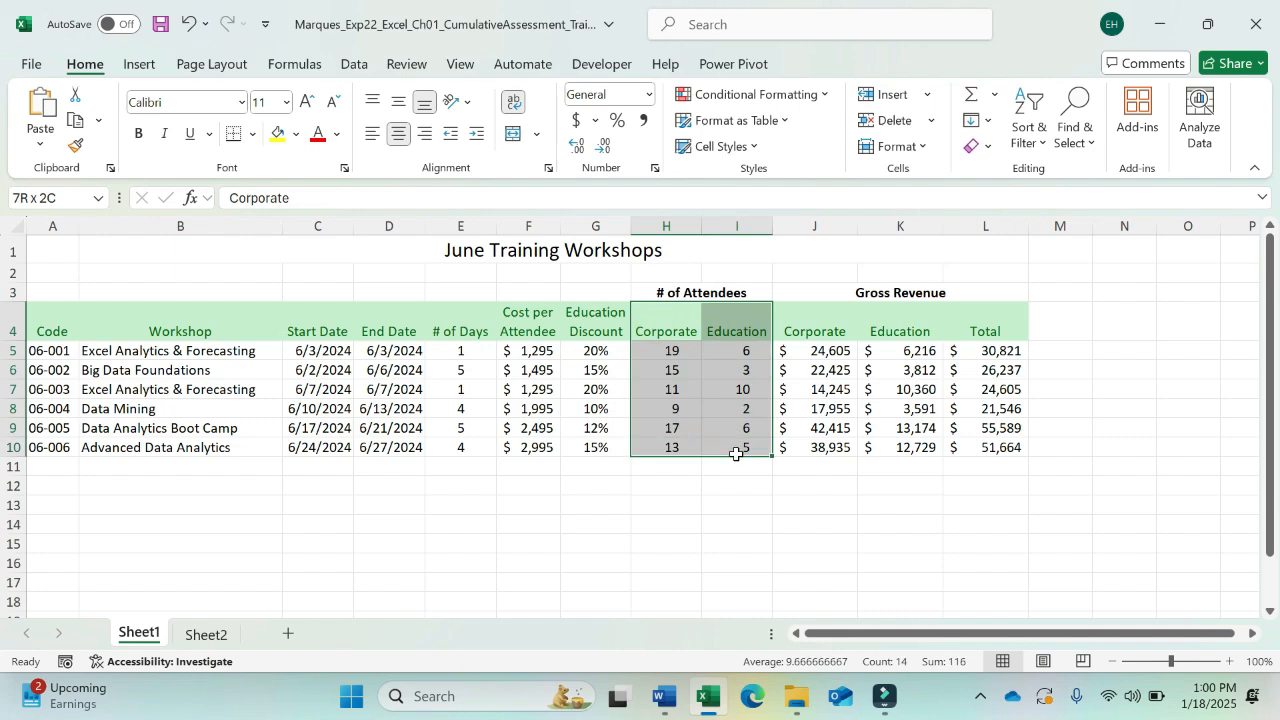
Recheck step 20 in Word and highlight its range reference H4:I10 in yellow
{"action": "left_click", "coordinate": [665, 697]}
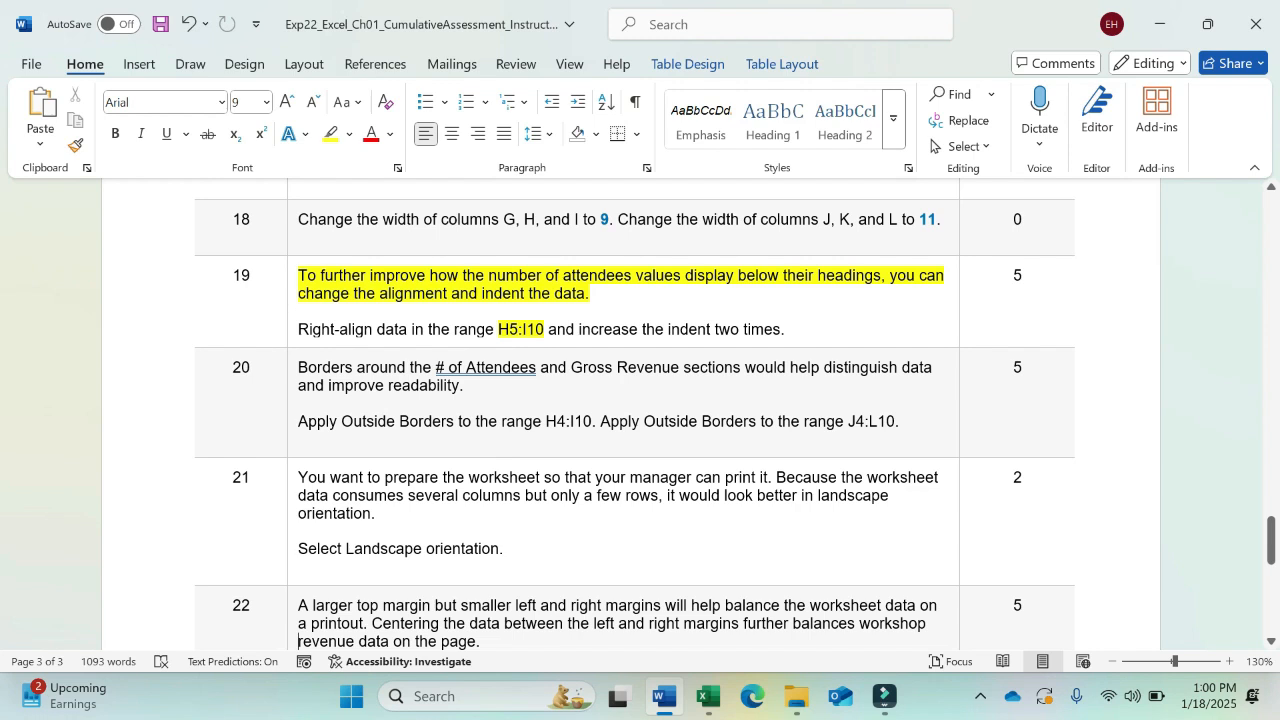
{"action": "left_click", "coordinate": [707, 700]}
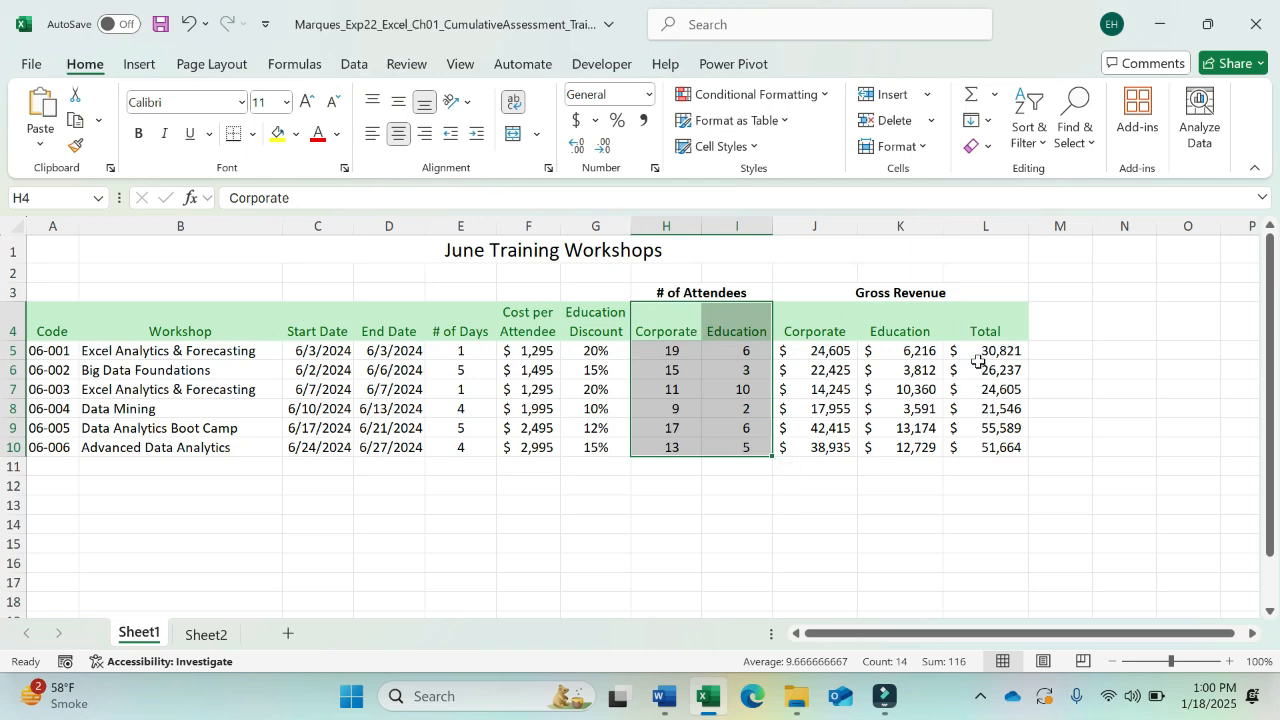
{"action": "left_click", "coordinate": [665, 699]}
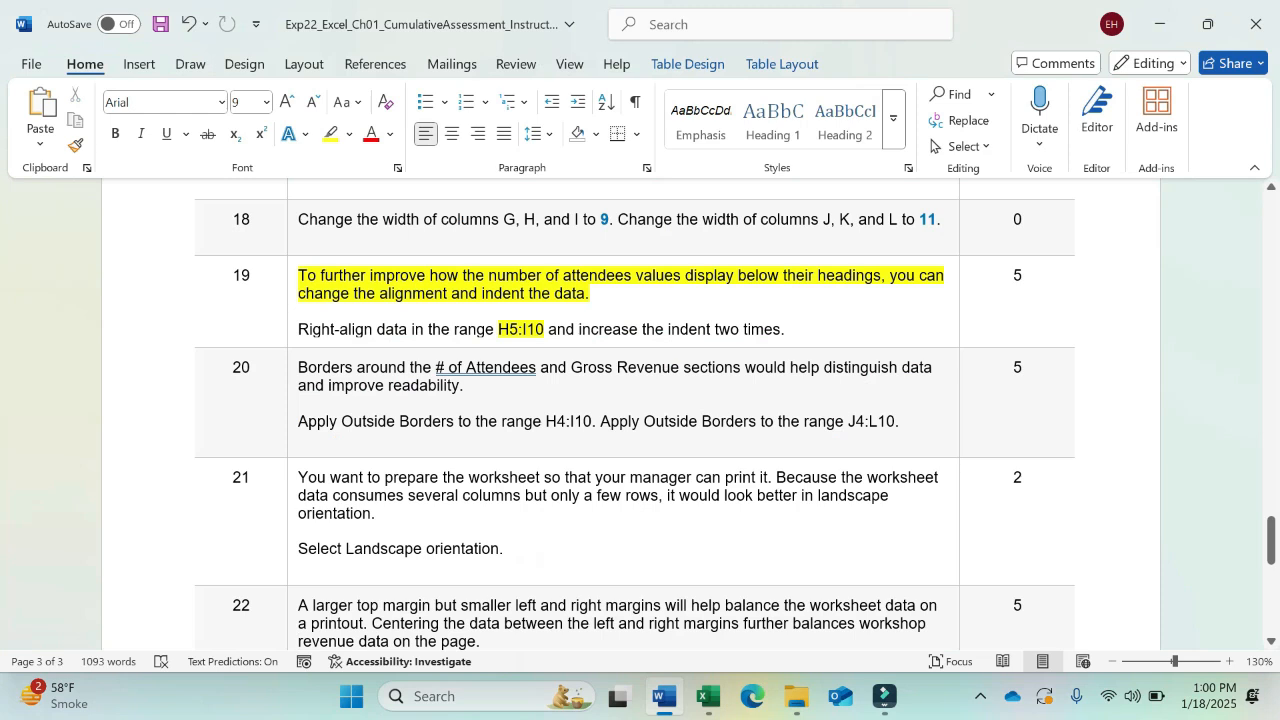
{"action": "double_click", "coordinate": [566, 421]}
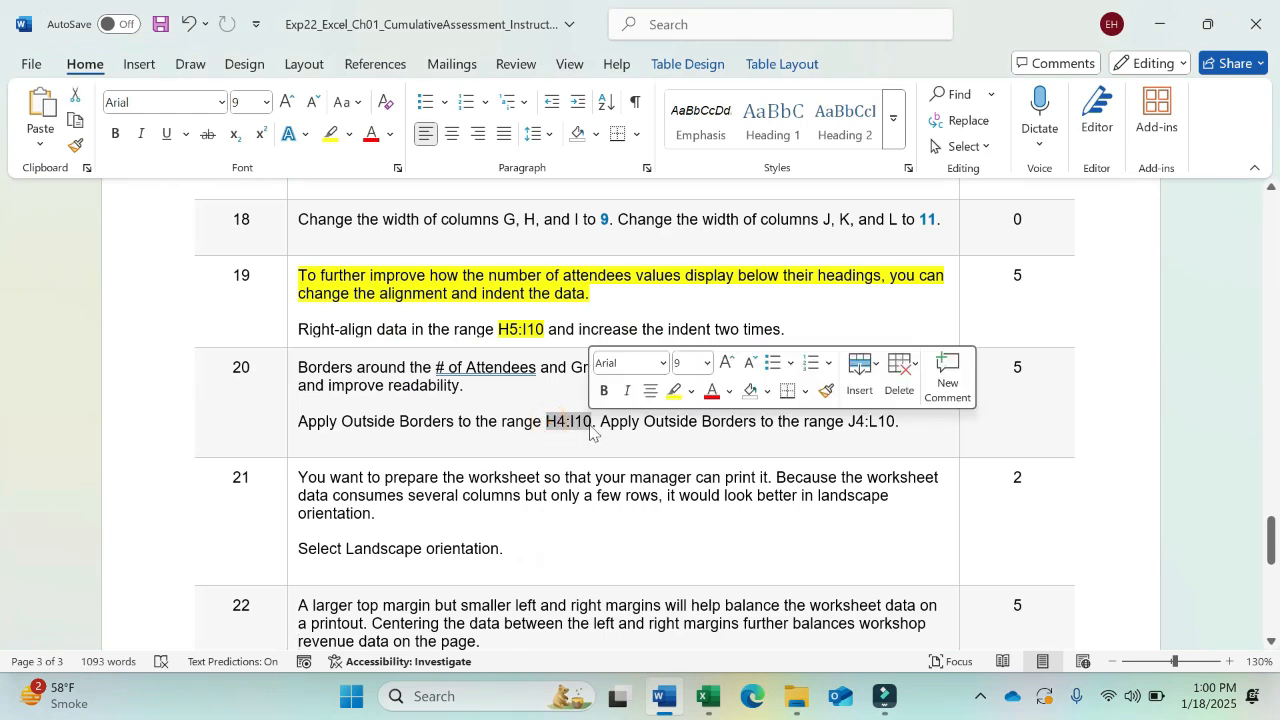
{"action": "left_click", "coordinate": [670, 403]}
{"action": "left_click", "coordinate": [766, 417]}
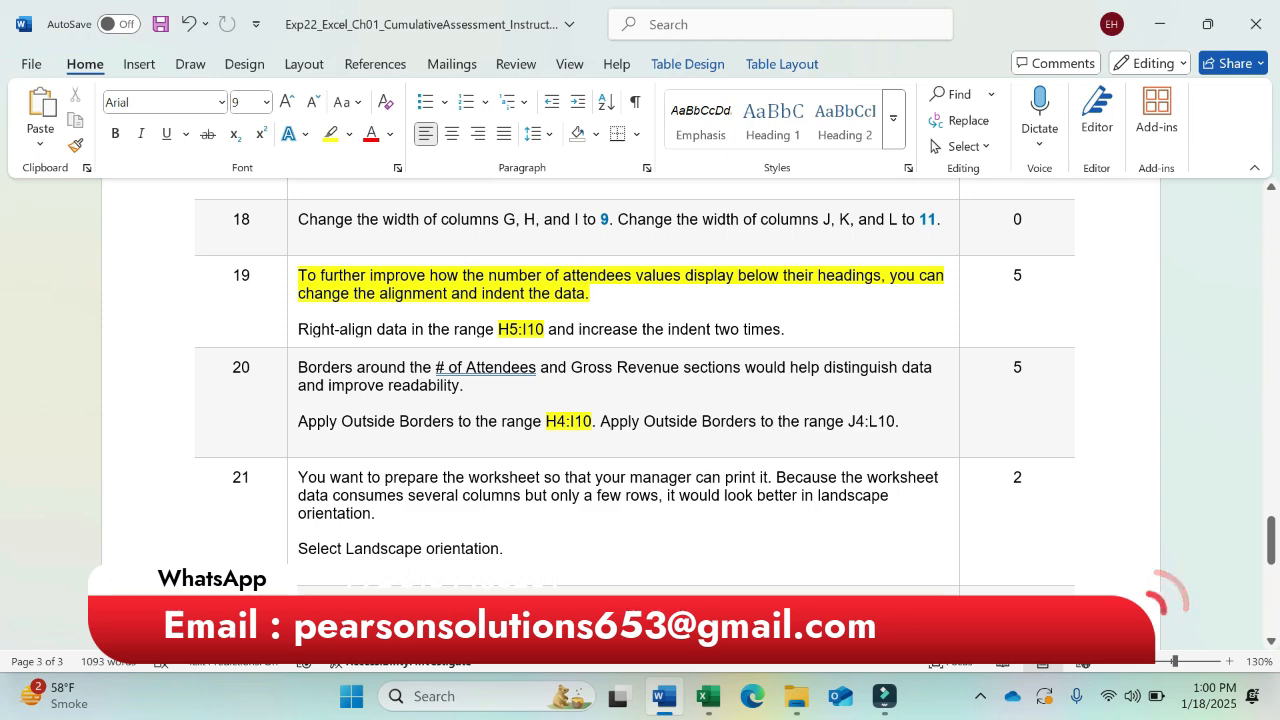
In Excel, add the range J4:L10 to the H4:I10 selection and apply Outside Borders to both ranges
{"action": "left_click", "coordinate": [728, 700]}
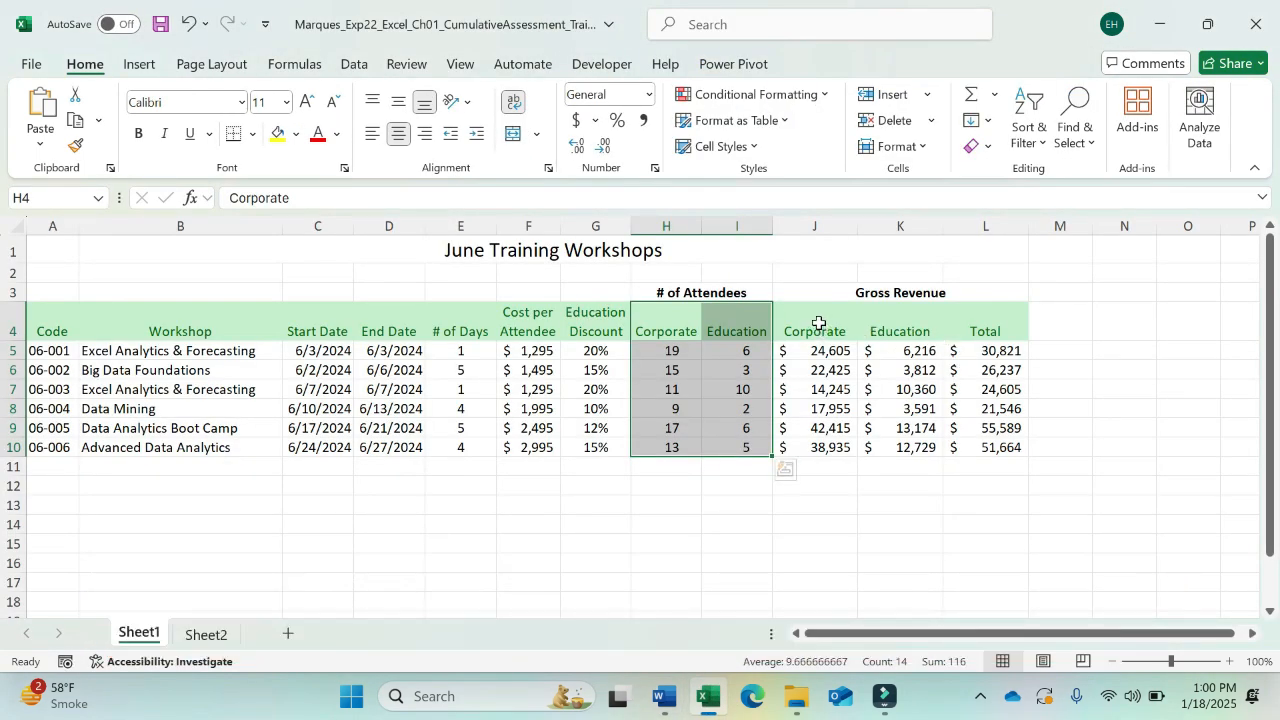
{"action": "left_click_drag", "start_coordinate": [818, 323], "coordinate": [972, 446]}
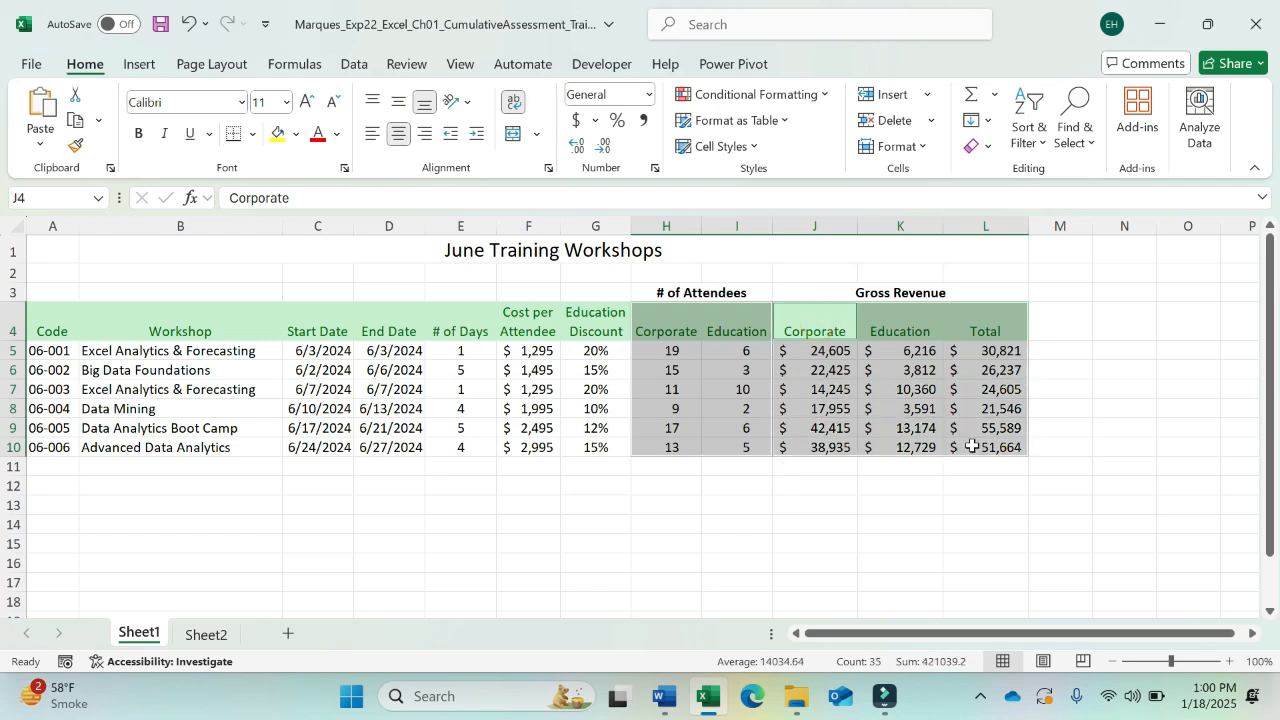
{"action": "left_click", "coordinate": [253, 135]}
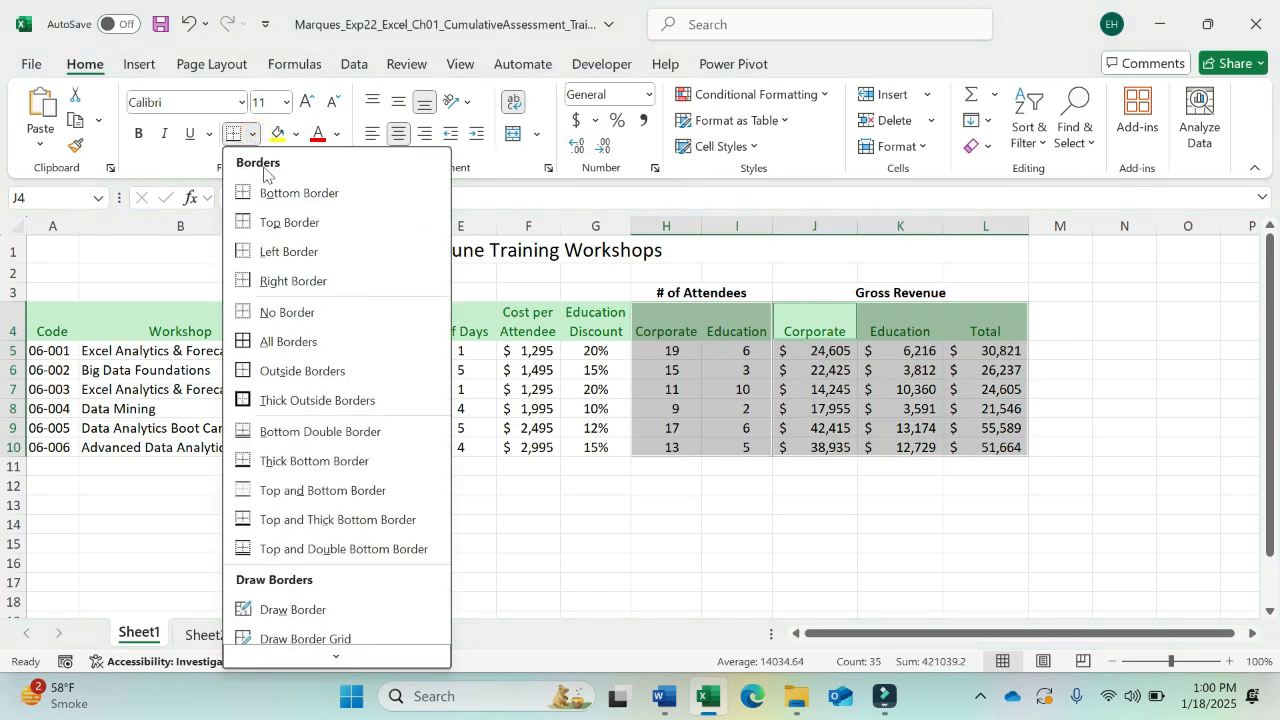
{"action": "left_click", "coordinate": [318, 372]}
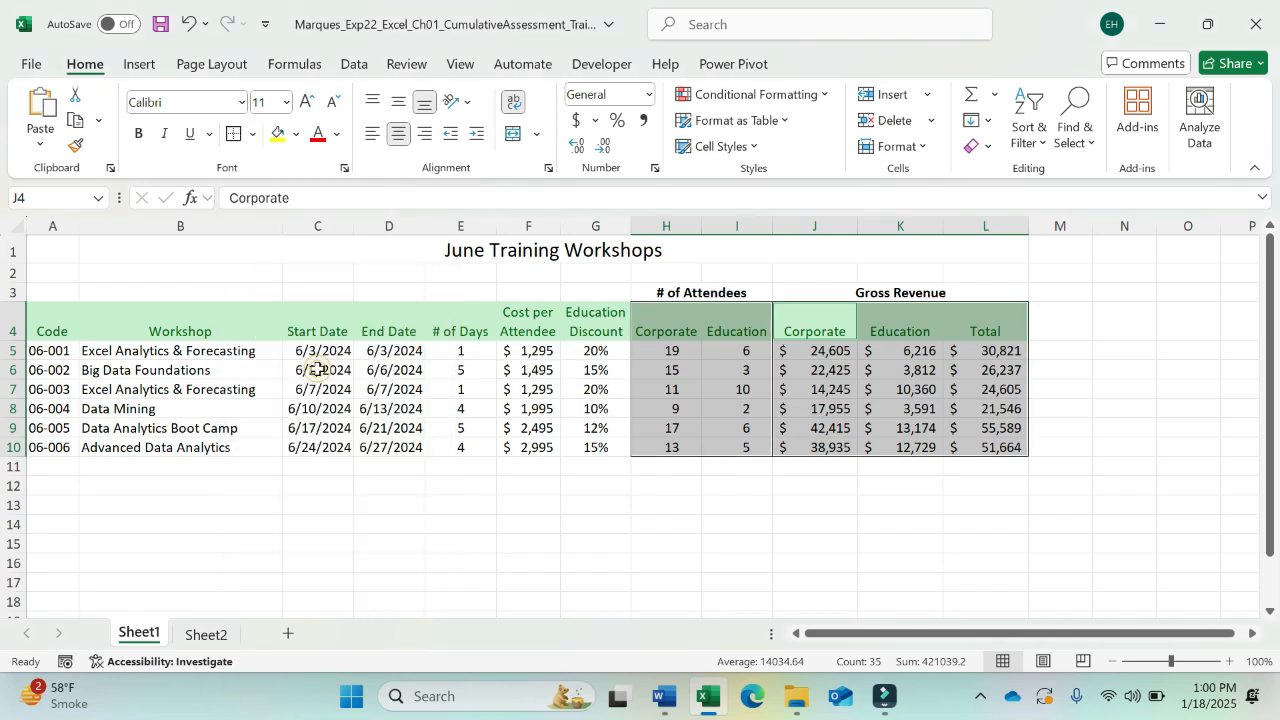
{"action": "left_click", "coordinate": [807, 503]}
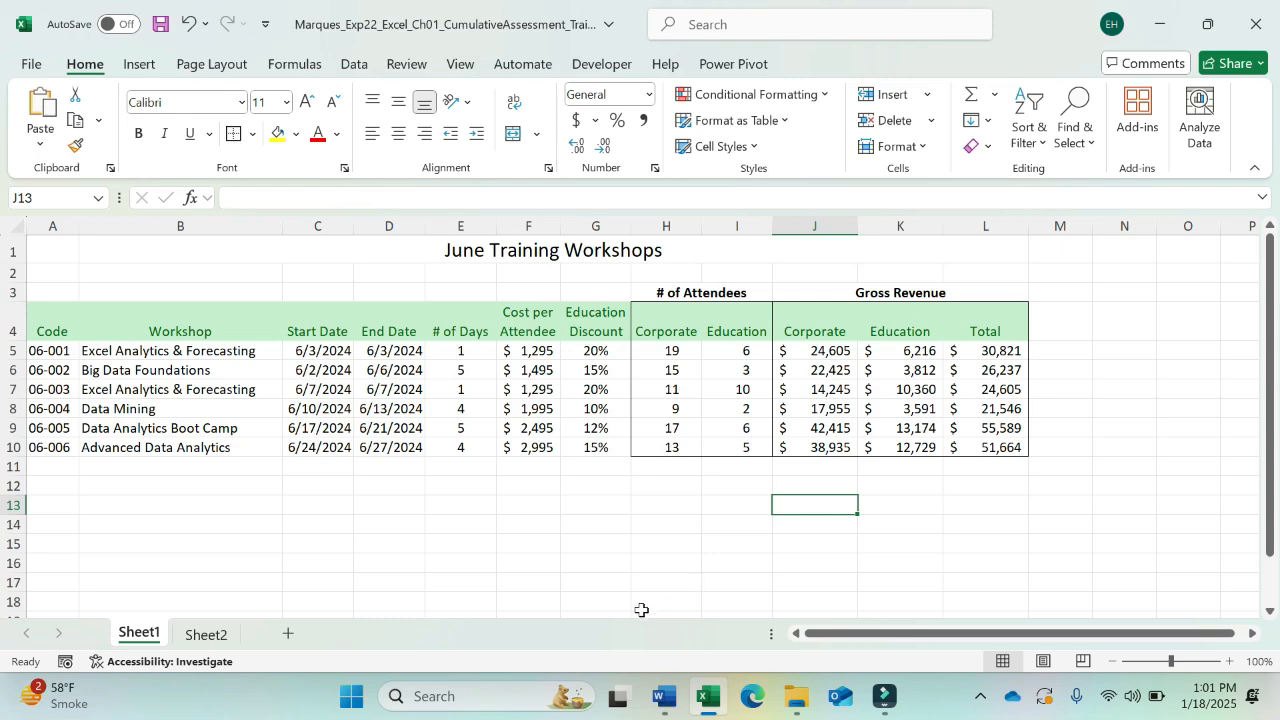
Return to Word and highlight step 21's sentence "Select Landscape orientation." in yellow
{"action": "left_click", "coordinate": [665, 697]}
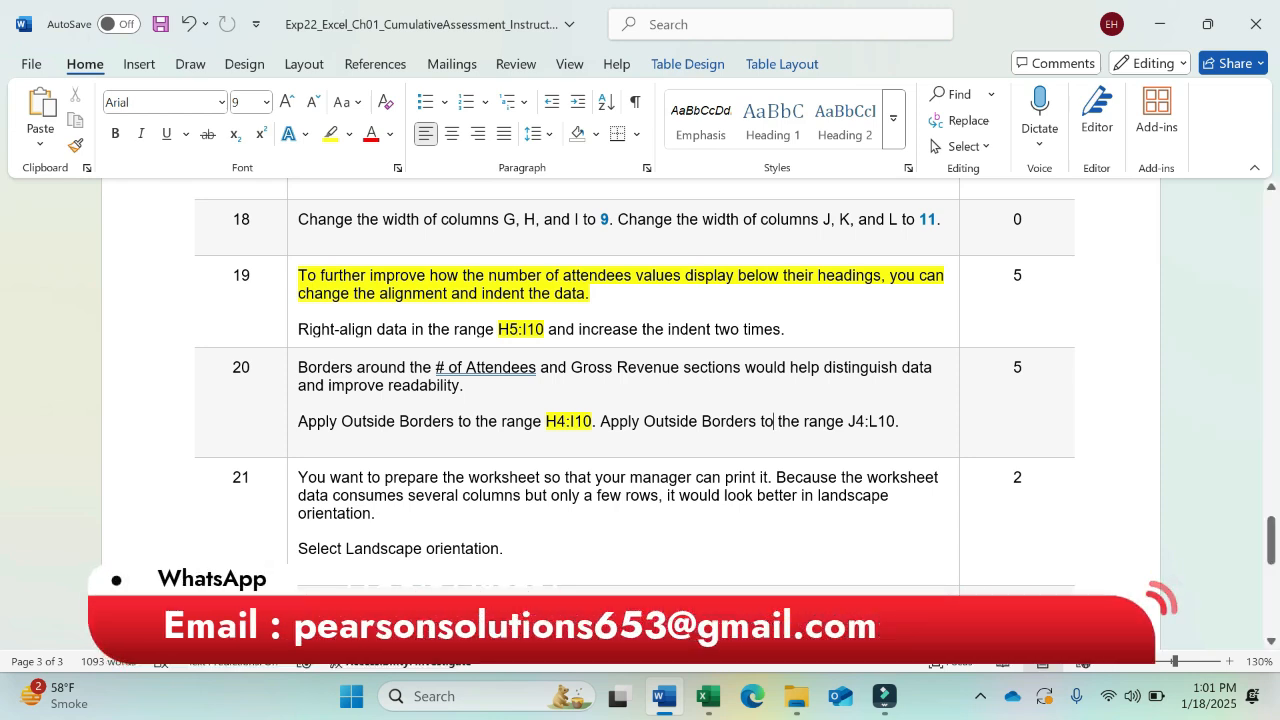
{"action": "left_click_drag", "start_coordinate": [298, 548], "coordinate": [520, 550]}
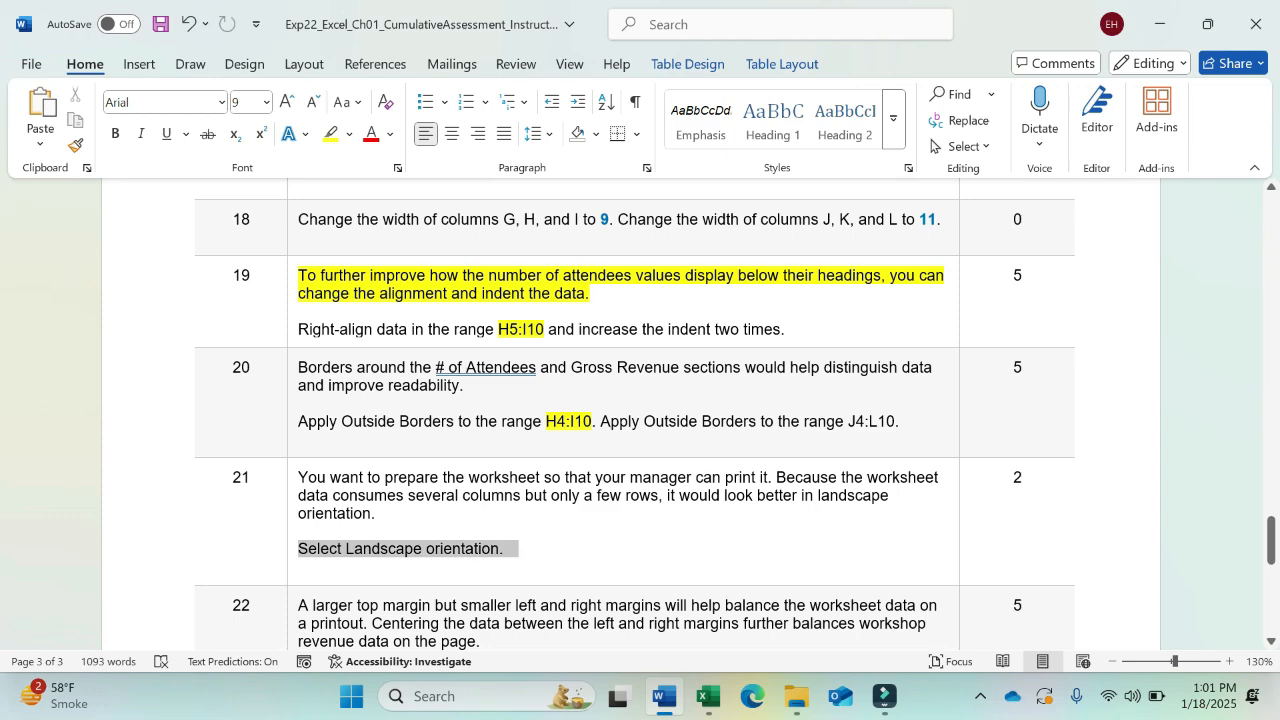
{"action": "left_click", "coordinate": [632, 512]}
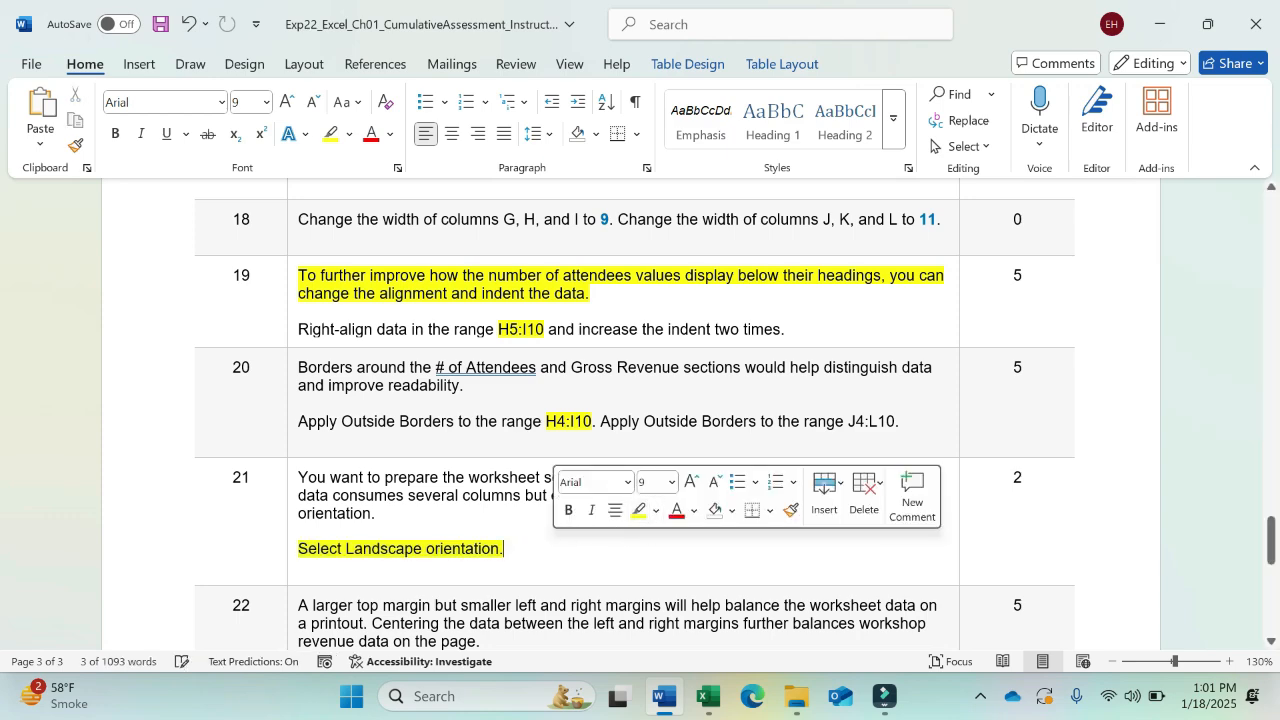
Switch to Excel and set the page orientation of Sheet1 to Landscape
{"action": "left_click", "coordinate": [708, 697]}
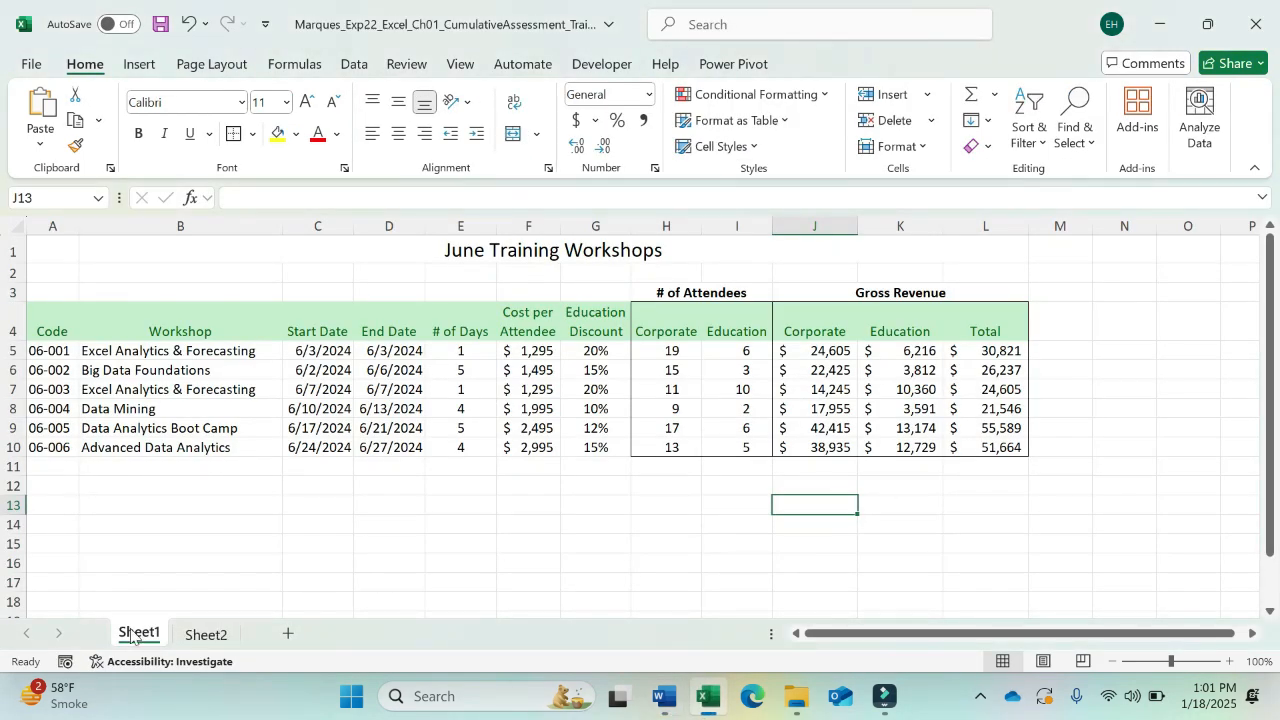
{"action": "left_click", "coordinate": [236, 66]}
{"action": "left_click", "coordinate": [238, 152]}
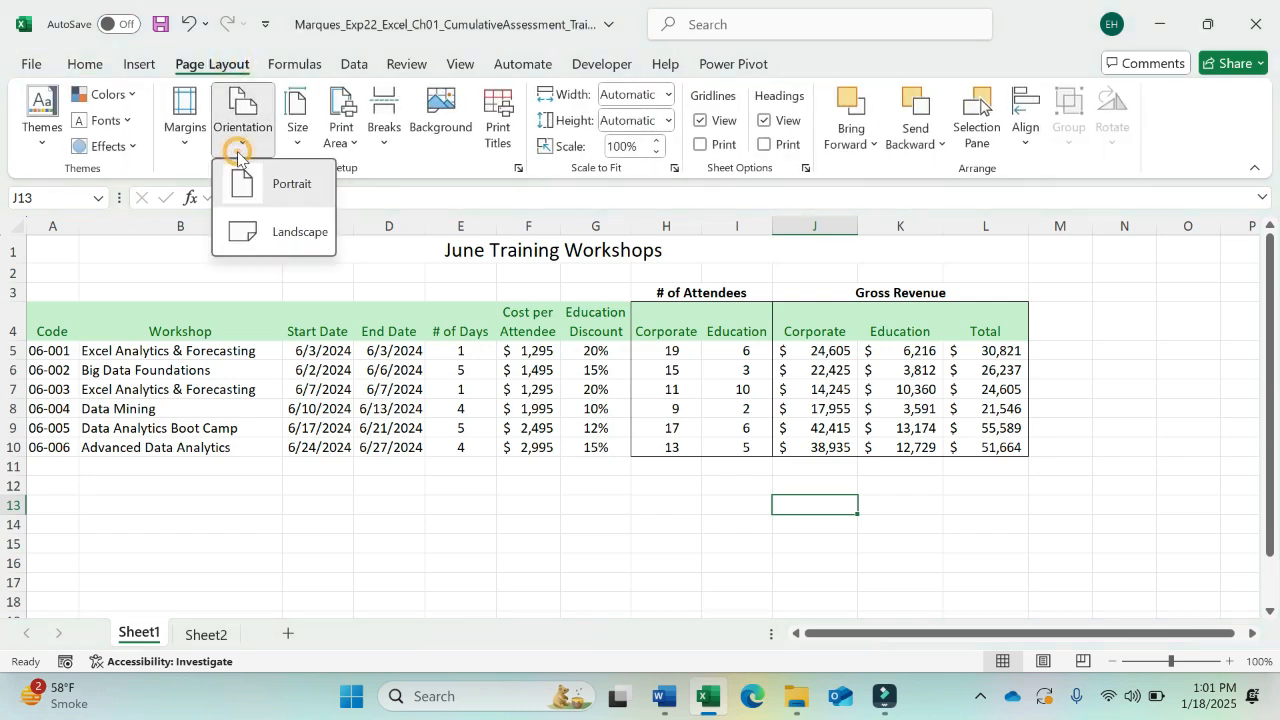
{"action": "left_click", "coordinate": [296, 231]}
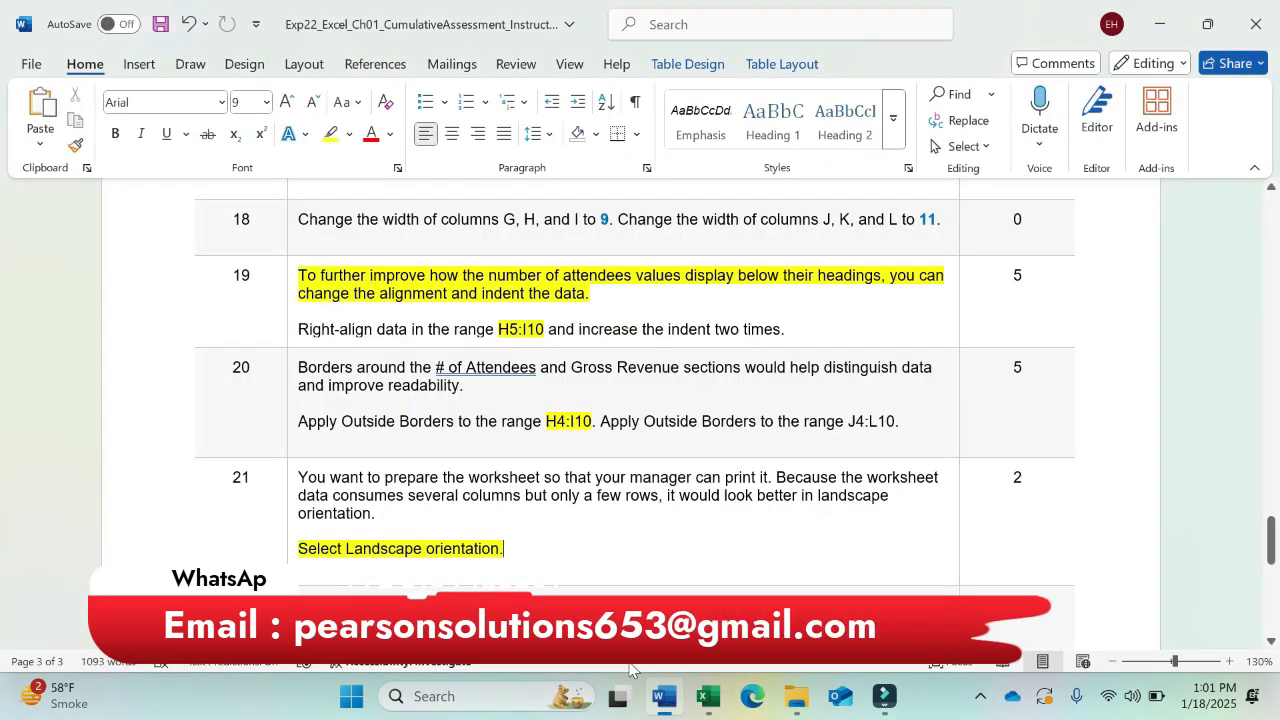
Return to Word and select step 22's text "Set a 1.5-inch top margin, 0.5-inch left and right margins"
{"action": "left_click", "coordinate": [665, 697]}
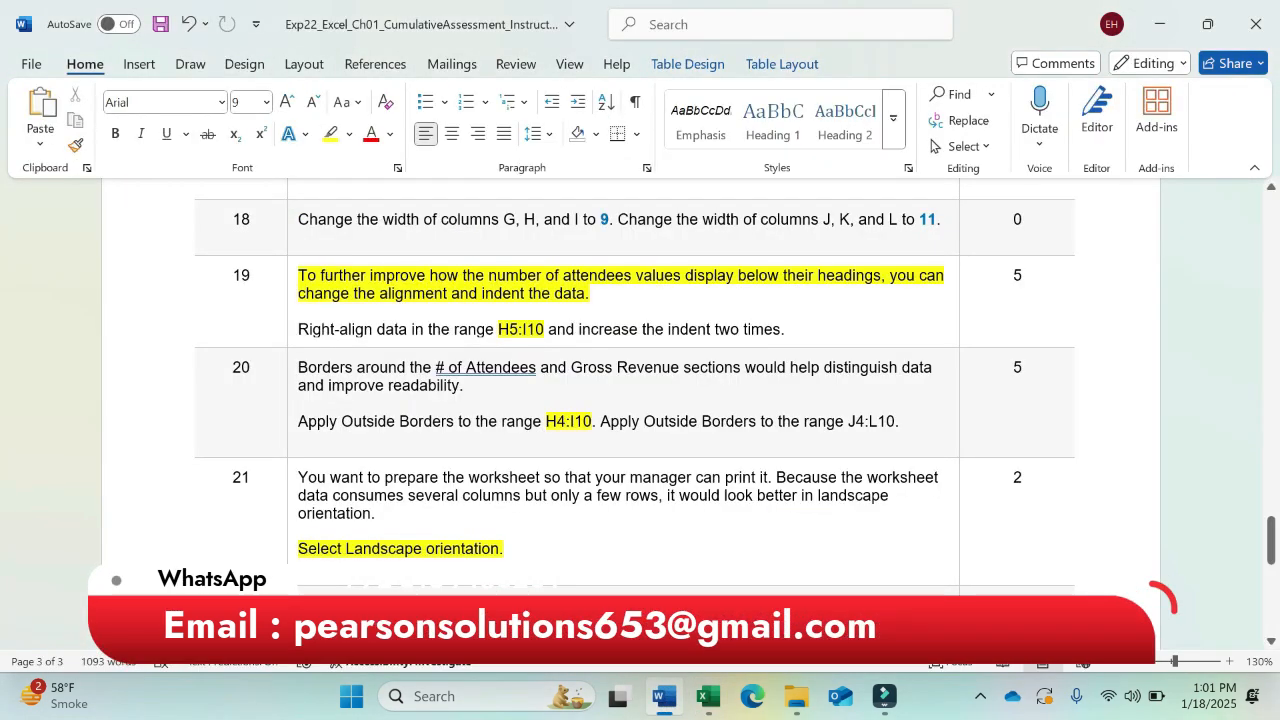
{"action": "scroll", "coordinate": [634, 400], "scroll_direction": "down", "scroll_amount": 2}
{"action": "scroll", "coordinate": [634, 400], "scroll_direction": "down", "scroll_amount": 1}
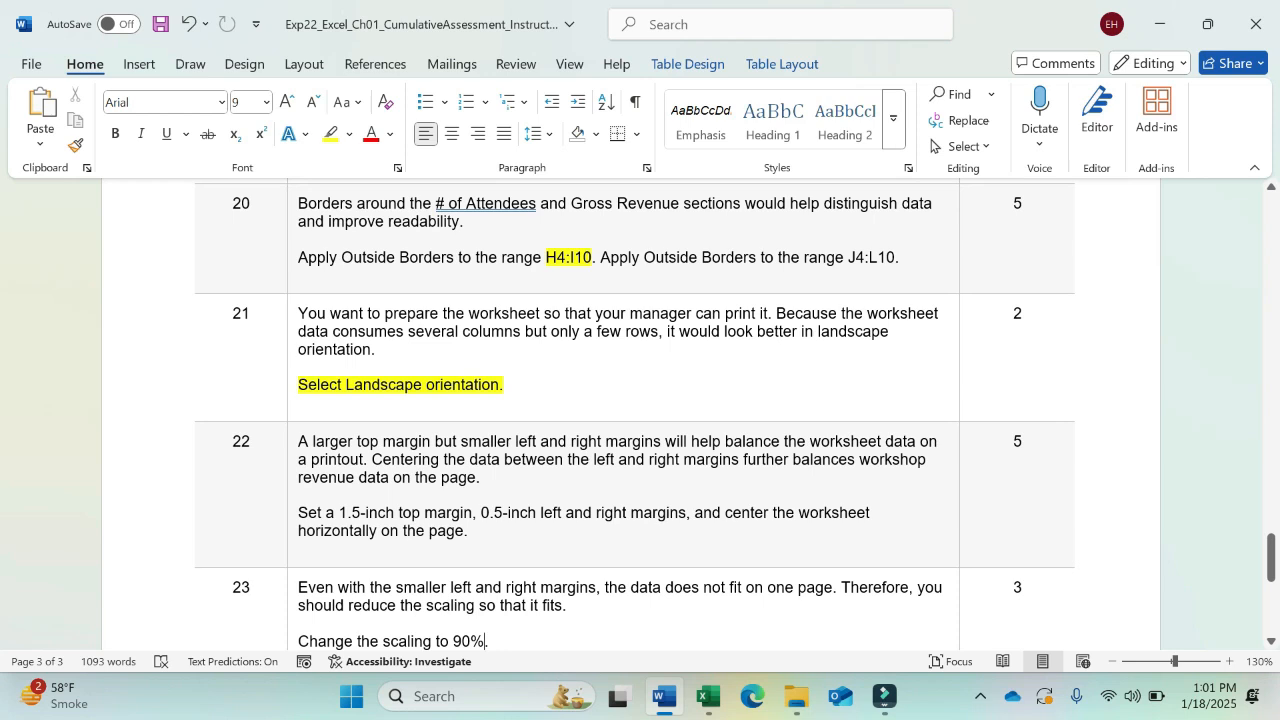
{"action": "left_click_drag", "start_coordinate": [298, 513], "coordinate": [686, 515]}
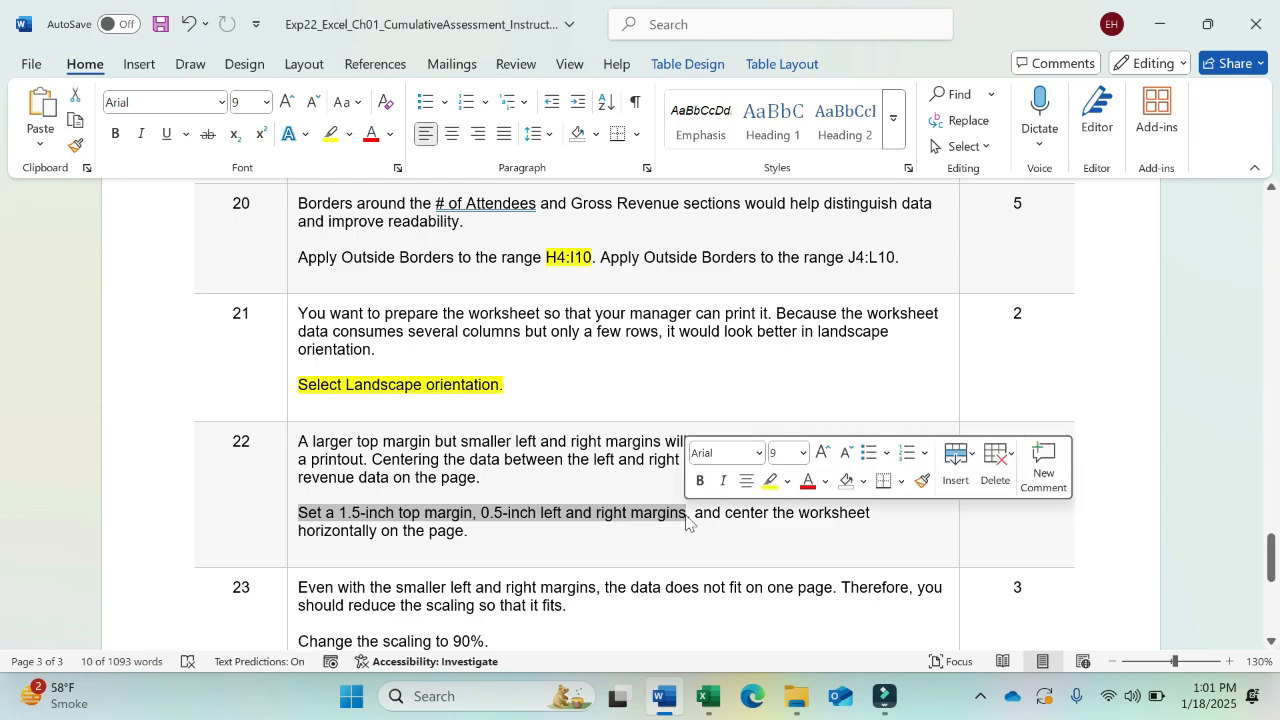
In Excel, open the custom margin settings for Sheet1 and set the top margin to 1.5 inches, rechecking step 22 in Word
{"action": "left_click", "coordinate": [709, 697]}
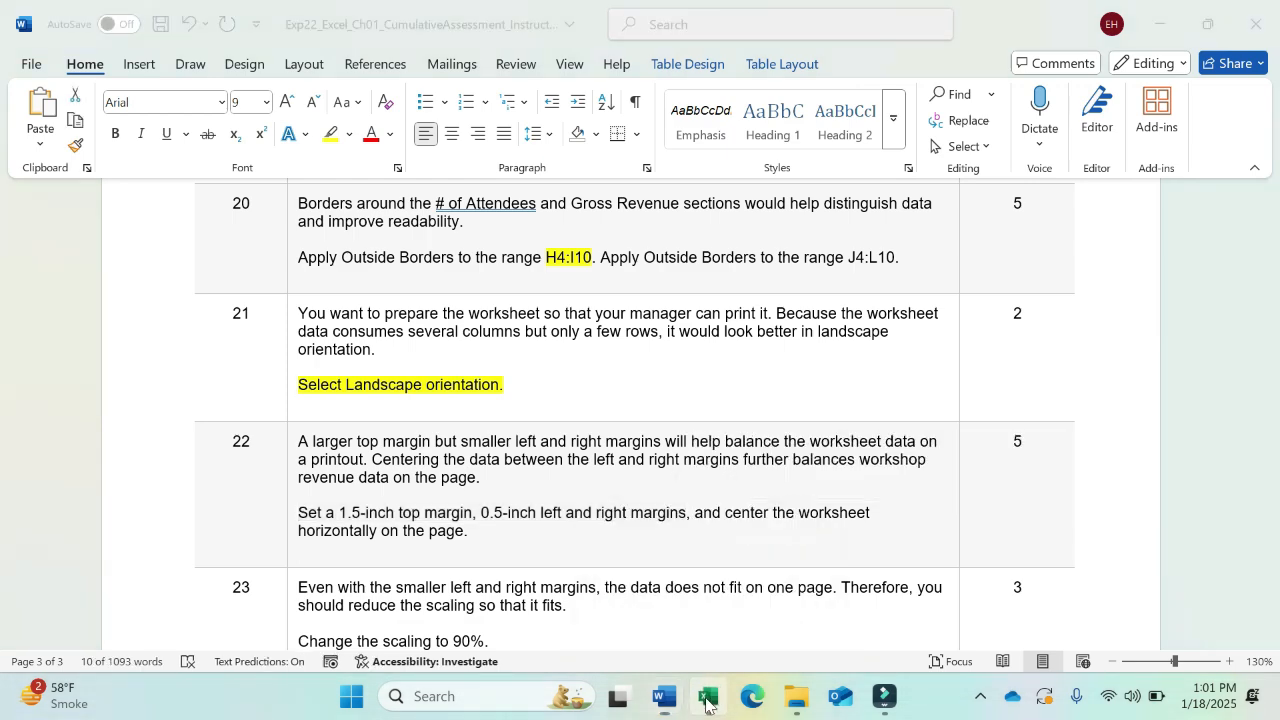
{"action": "left_click", "coordinate": [185, 118]}
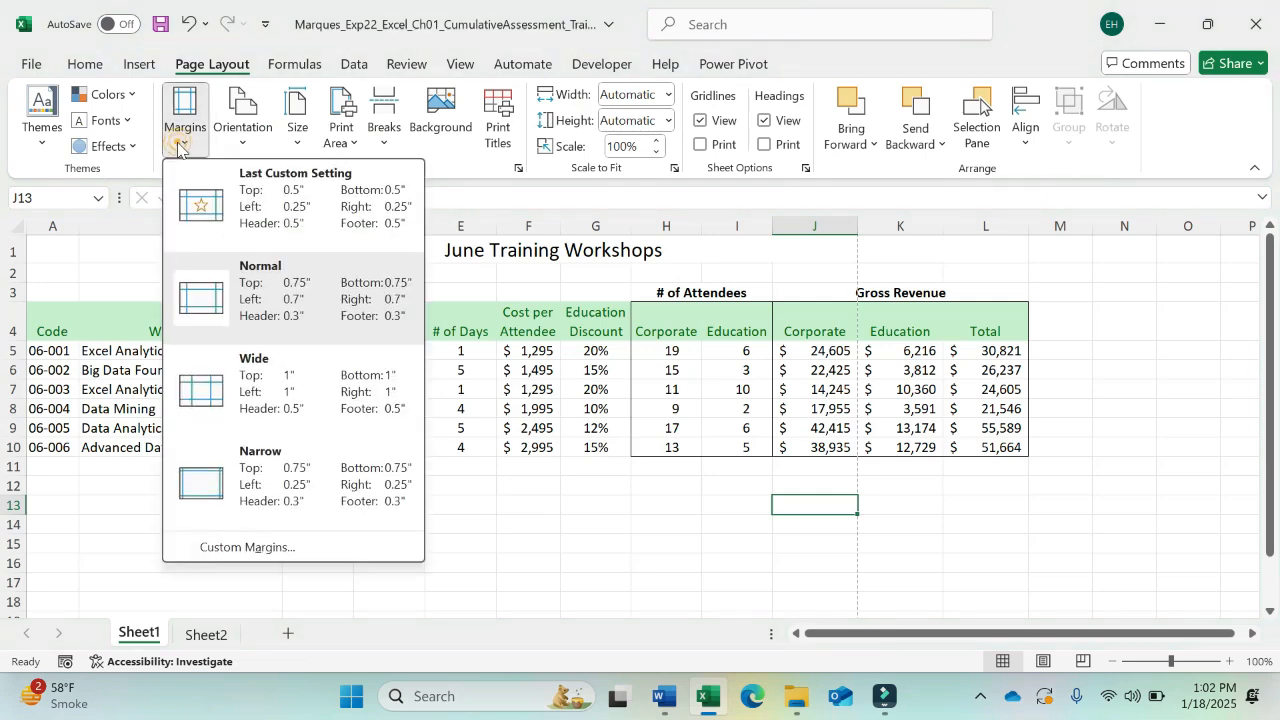
{"action": "left_click", "coordinate": [270, 548]}
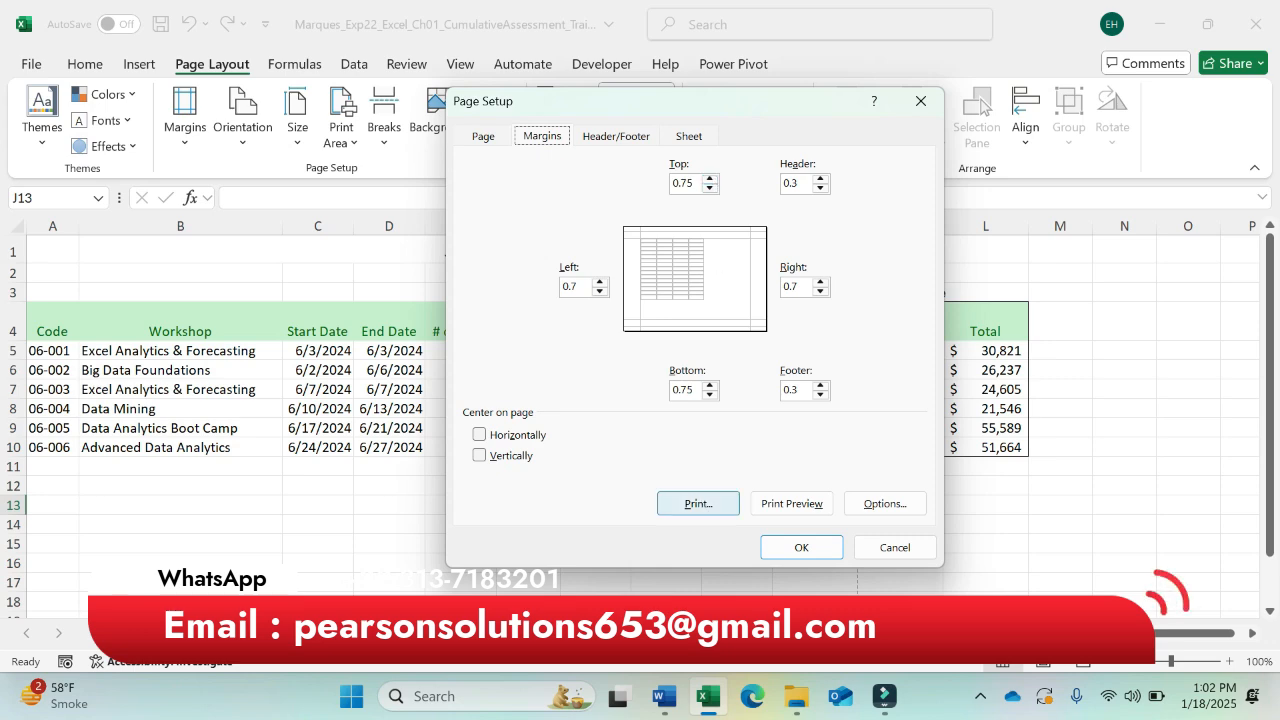
{"action": "left_click", "coordinate": [673, 708]}
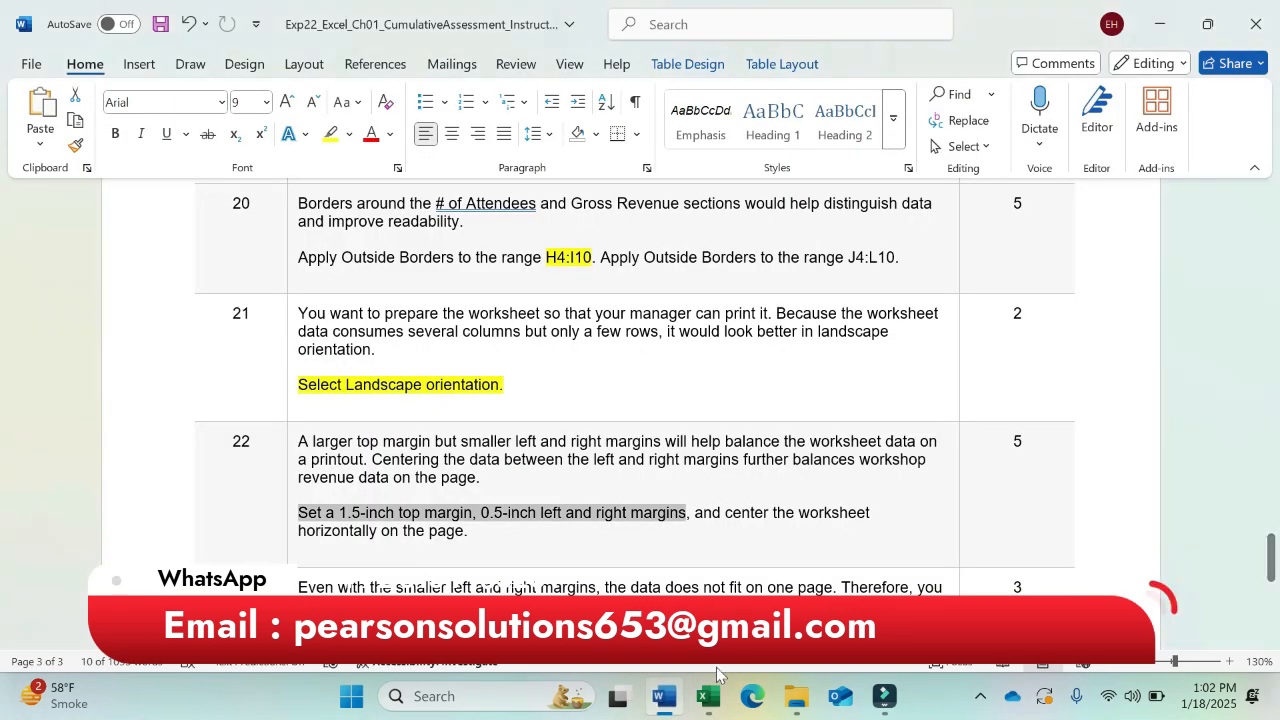
{"action": "left_click", "coordinate": [713, 706]}
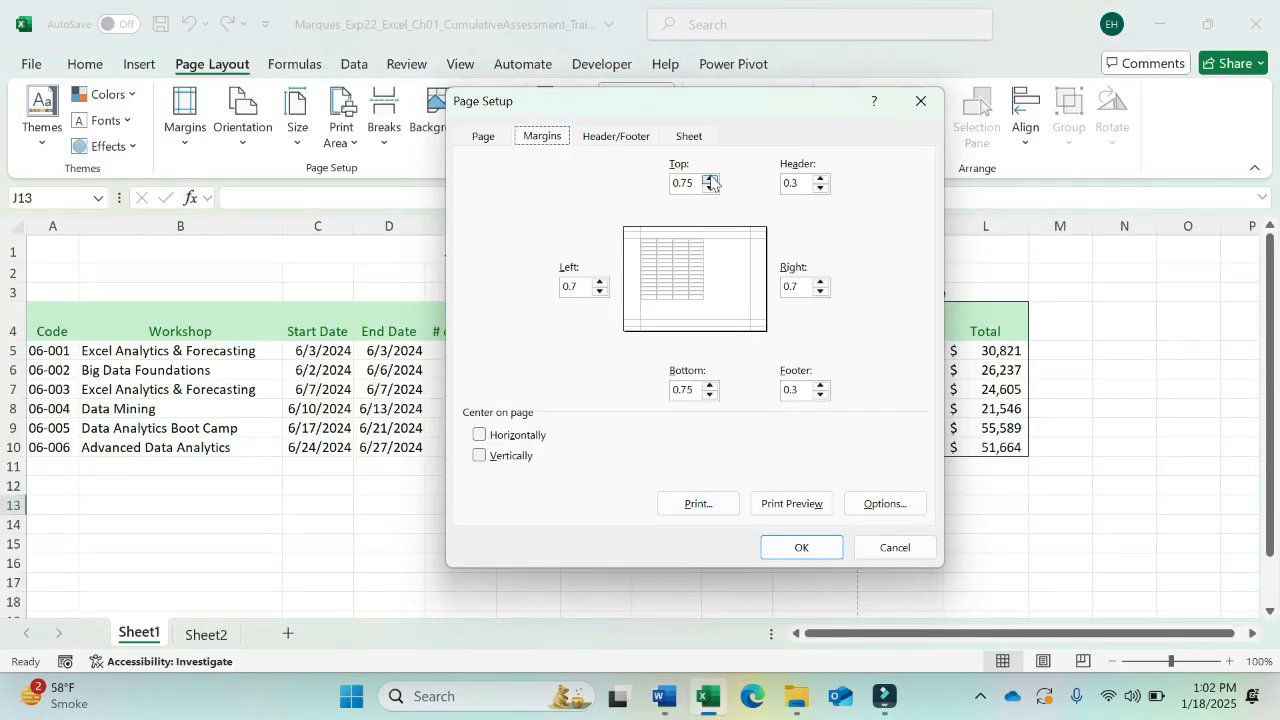
{"action": "left_click", "coordinate": [711, 178]}
{"action": "left_click", "coordinate": [711, 178]}
{"action": "left_click", "coordinate": [711, 178]}
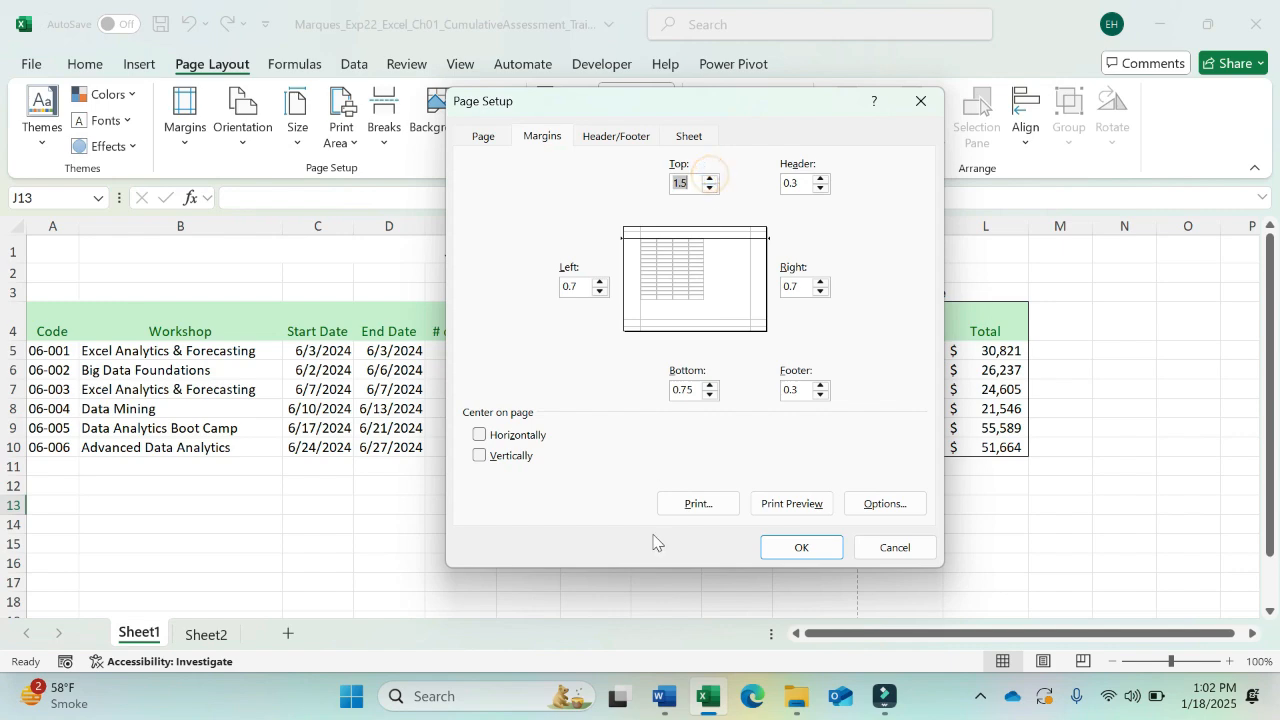
Recheck step 22 in Word, then set the left and right page margins to 0.5 inches in Excel
{"action": "left_click", "coordinate": [673, 708]}
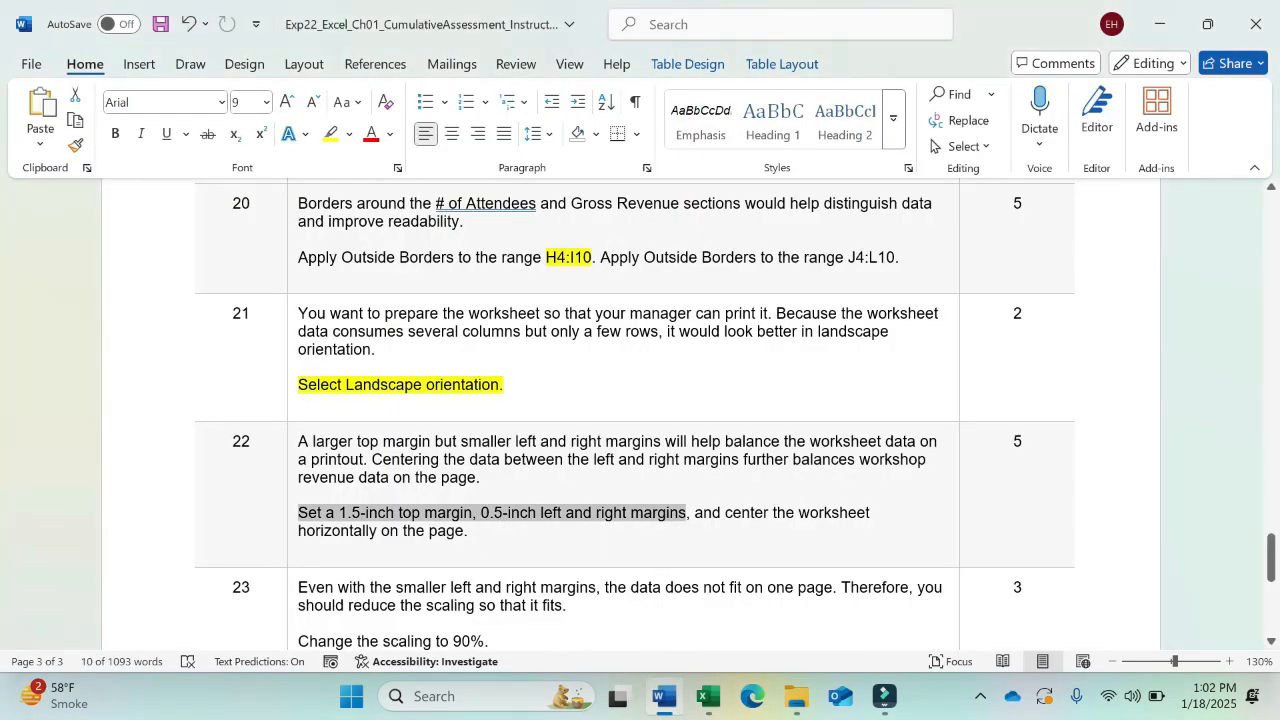
{"action": "left_click", "coordinate": [708, 697]}
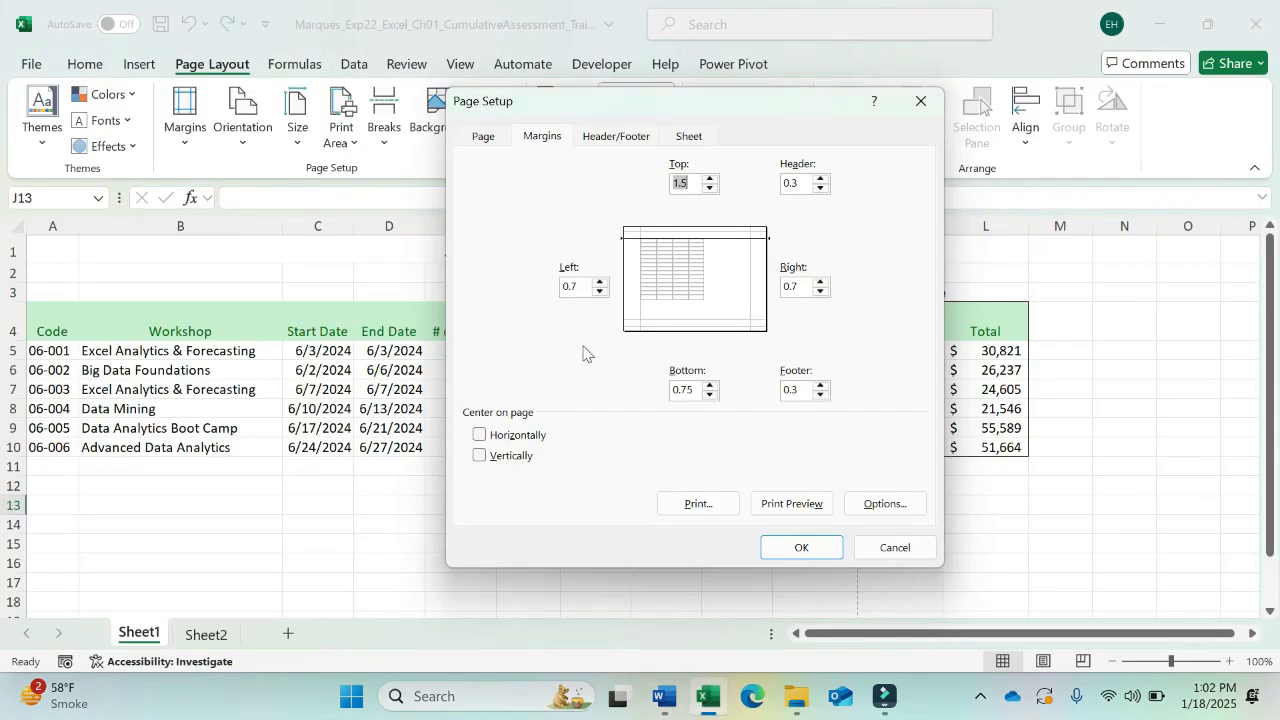
{"action": "left_click", "coordinate": [599, 291]}
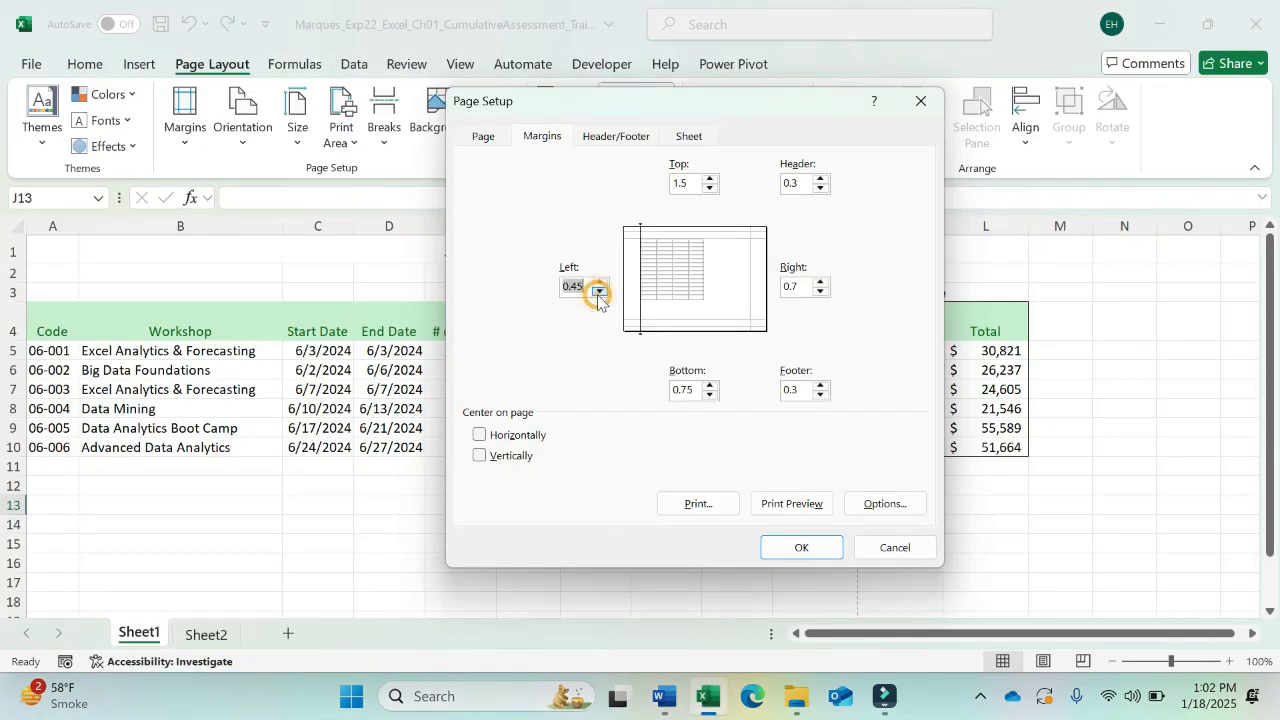
{"action": "type", "text": "0.5"}
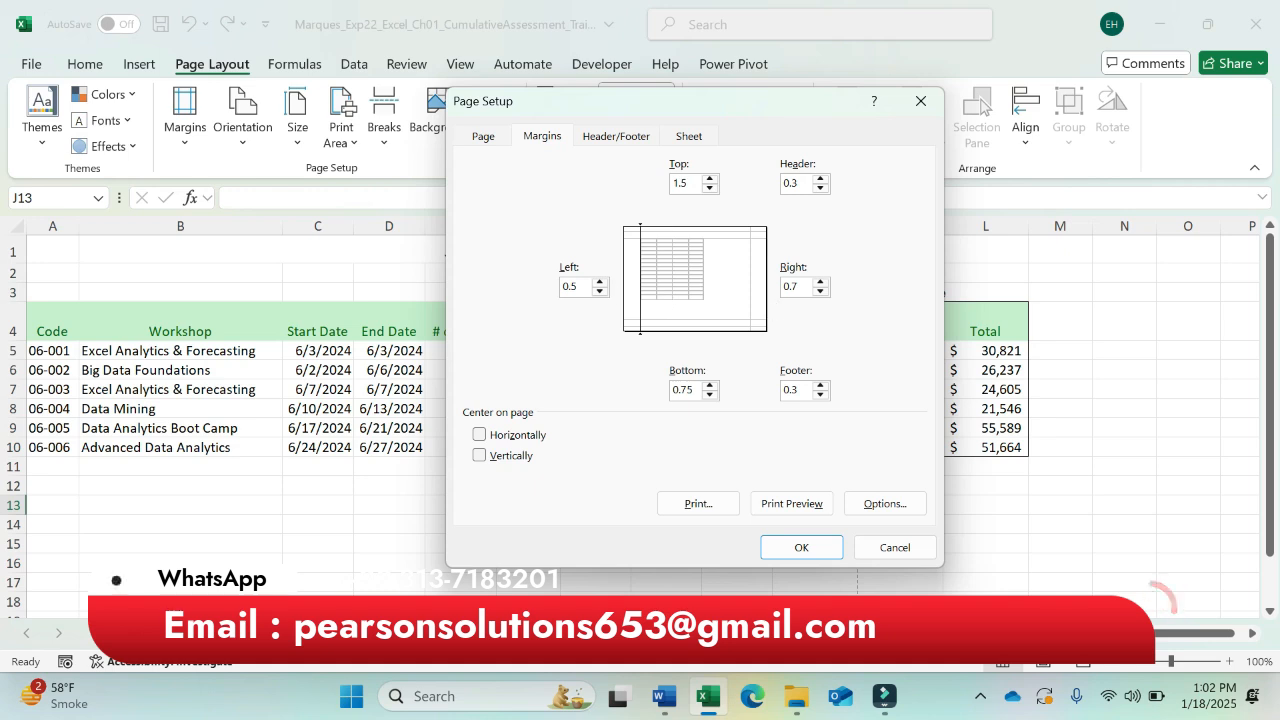
{"action": "left_click", "coordinate": [800, 287]}
{"action": "key", "text": "BackSpace"}
{"action": "type", "text": "5"}
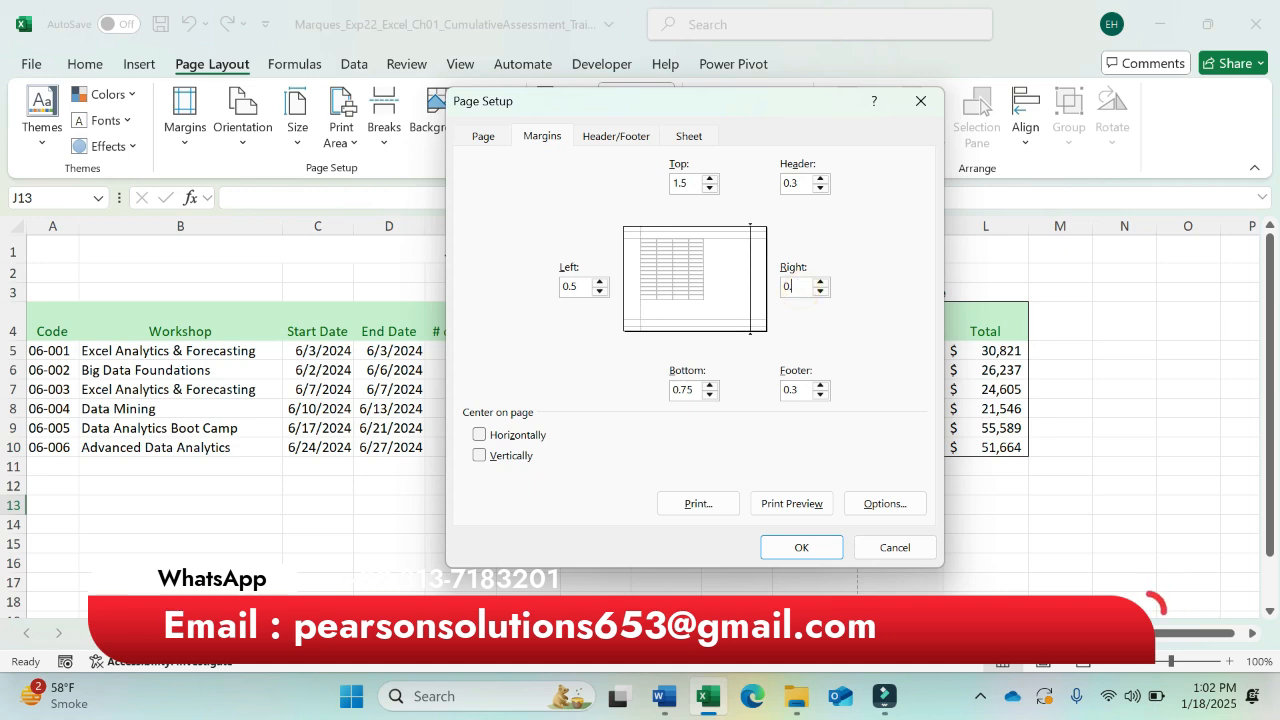
Center the worksheet horizontally on the page, check against step 22 in Word, and apply the page setup in Excel
{"action": "left_click", "coordinate": [480, 437]}
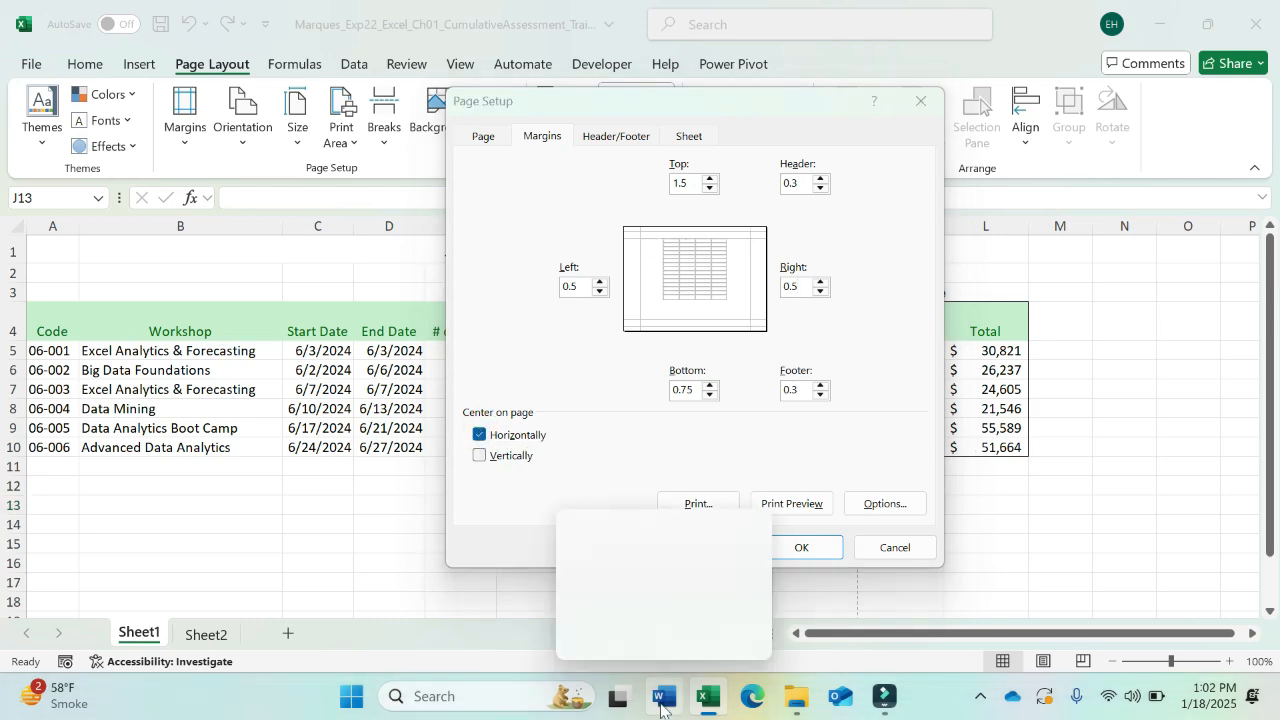
{"action": "left_click", "coordinate": [665, 697]}
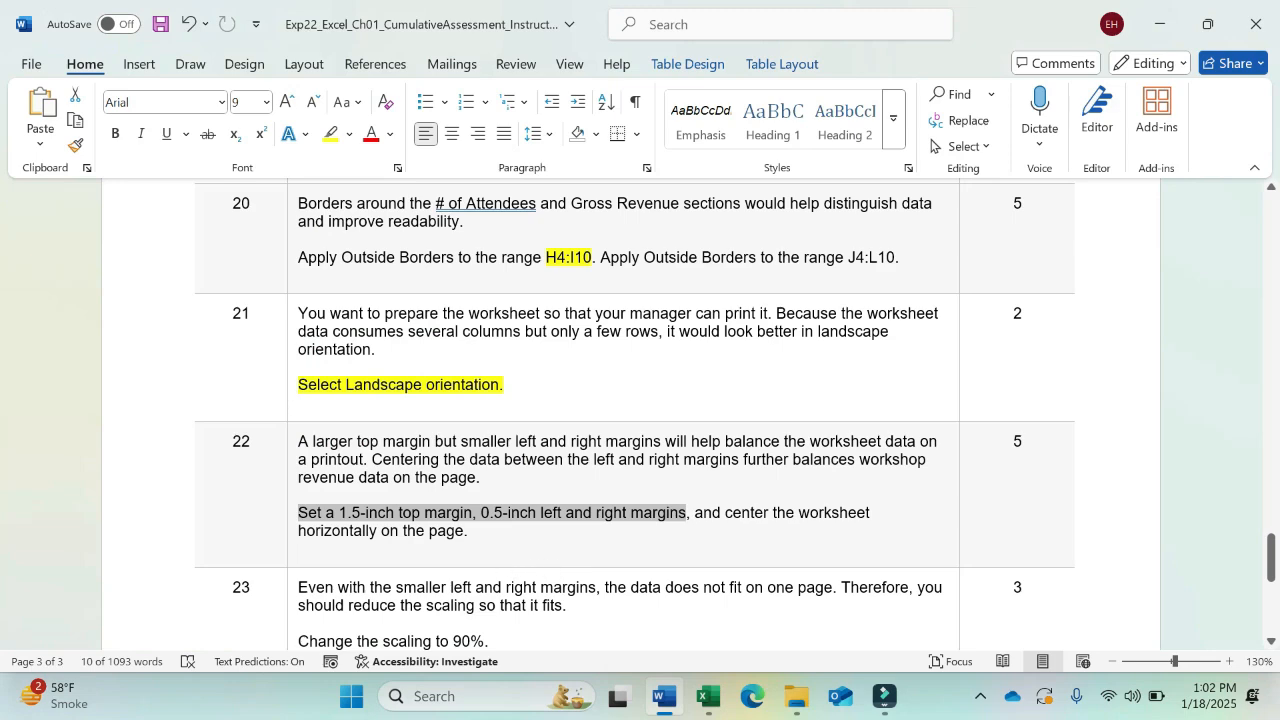
{"action": "left_click", "coordinate": [708, 697]}
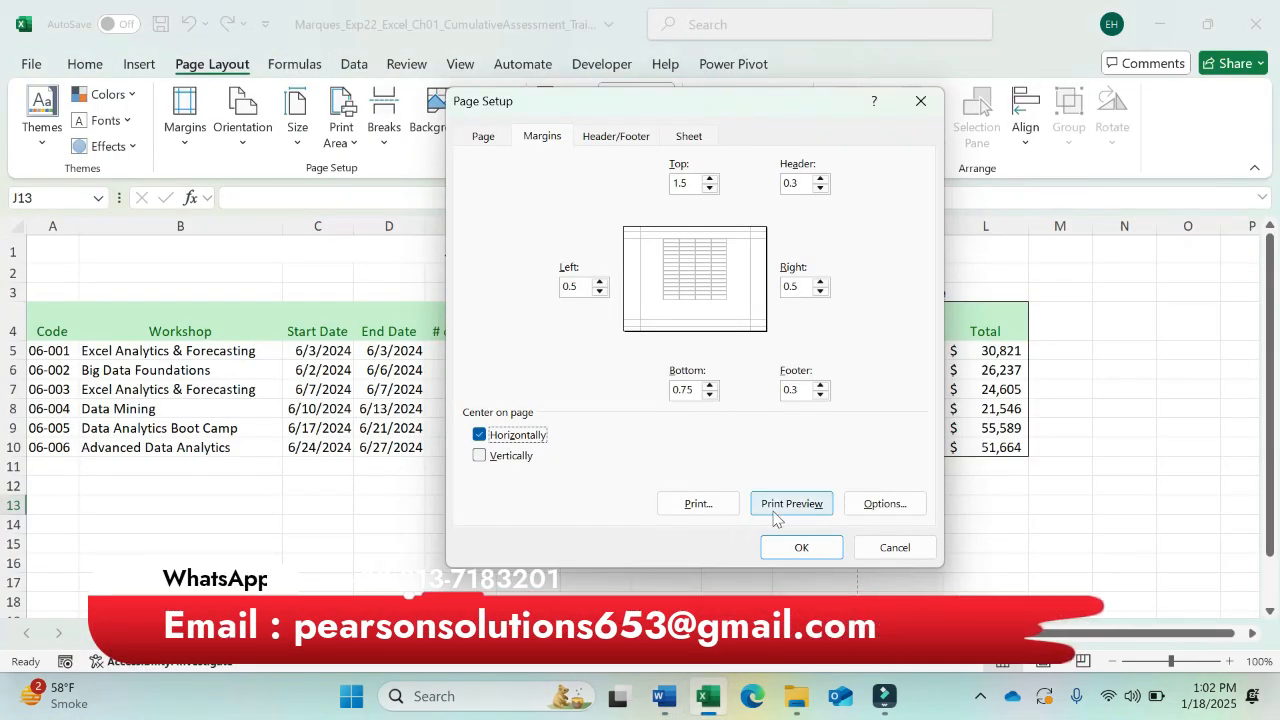
{"action": "left_click", "coordinate": [806, 546]}
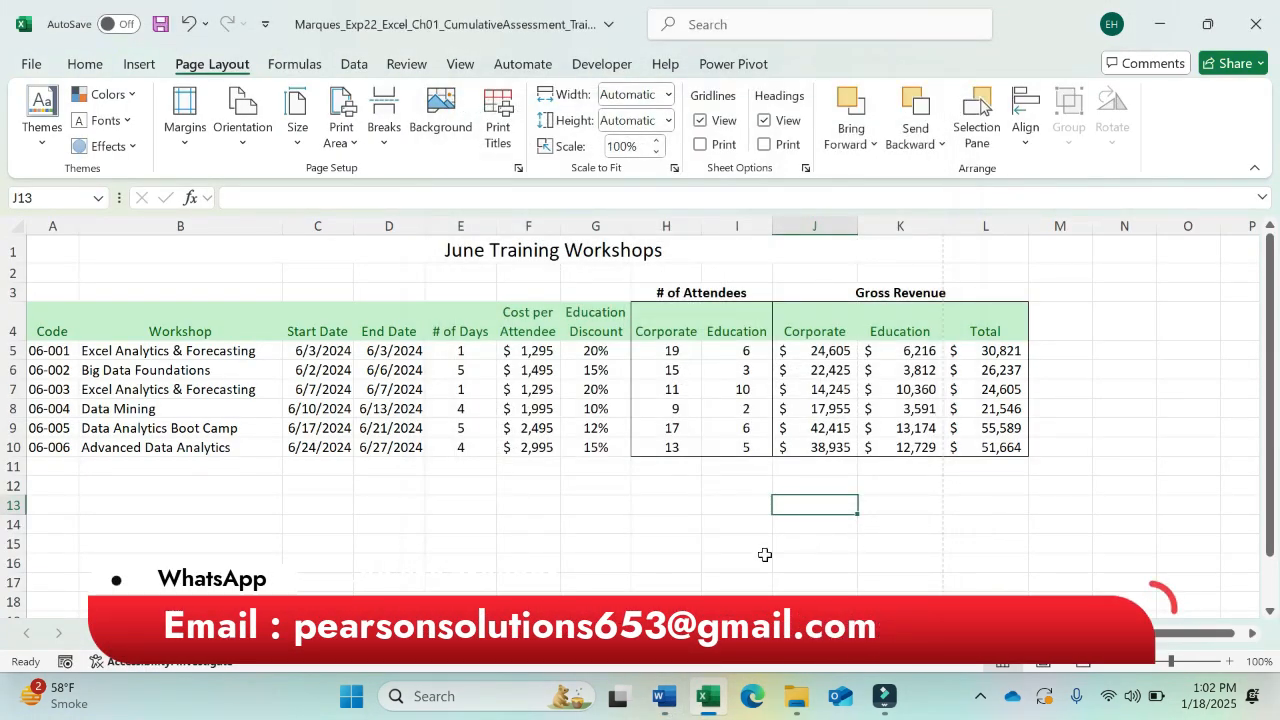
Switch to Word and highlight all of step 23's text, through "Change the scaling to 90%.", in yellow
{"action": "left_click", "coordinate": [665, 697]}
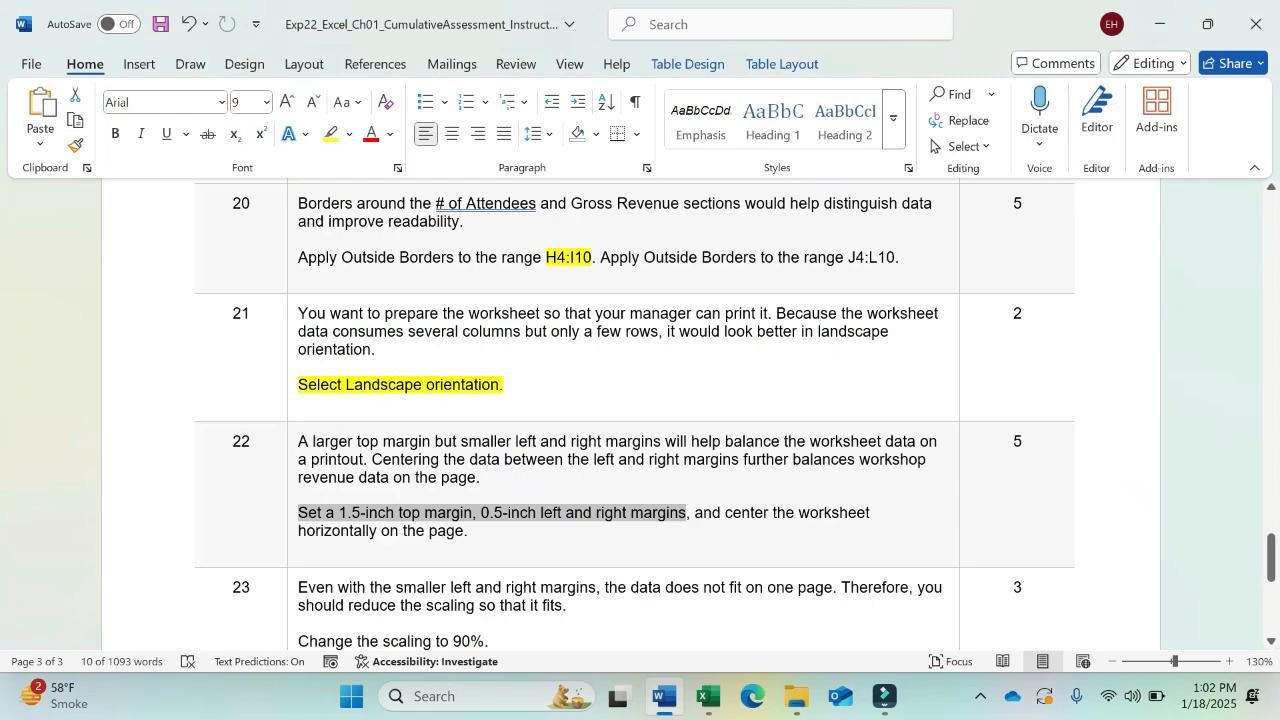
{"action": "left_click", "coordinate": [318, 622]}
{"action": "scroll", "coordinate": [483, 641], "scroll_direction": "down", "scroll_amount": 3}
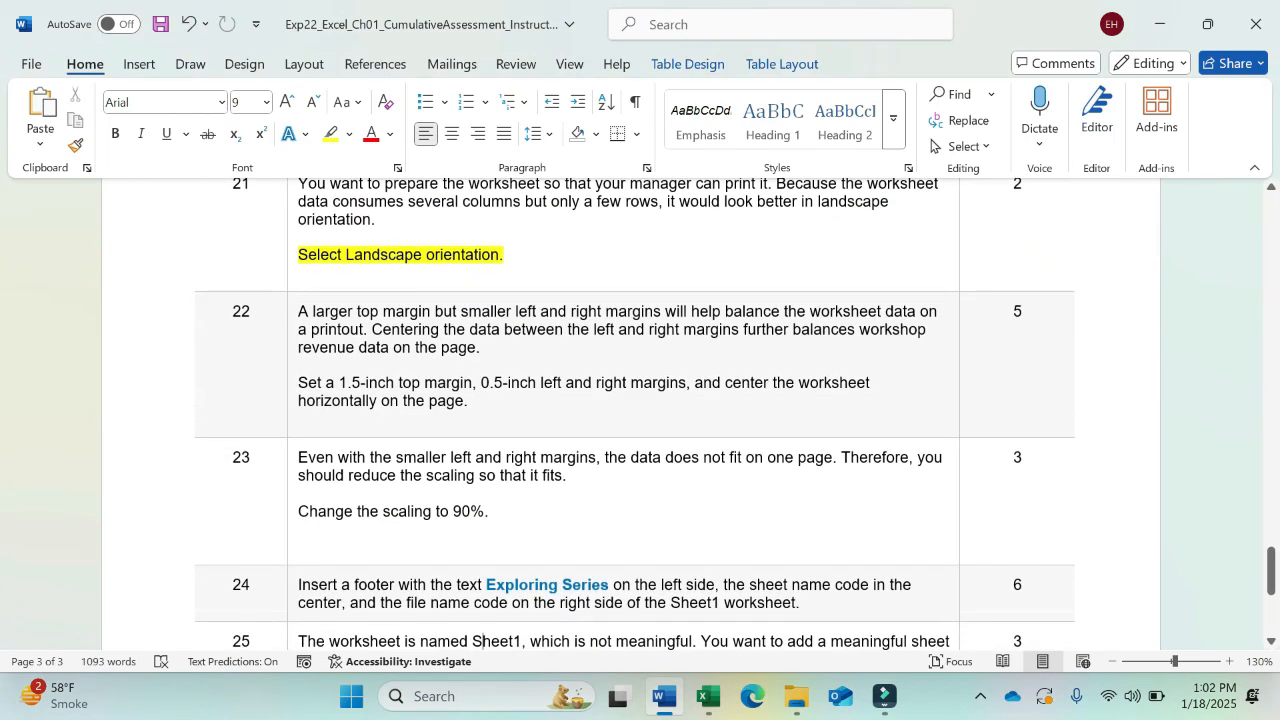
{"action": "scroll", "coordinate": [483, 641], "scroll_direction": "down", "scroll_amount": 1}
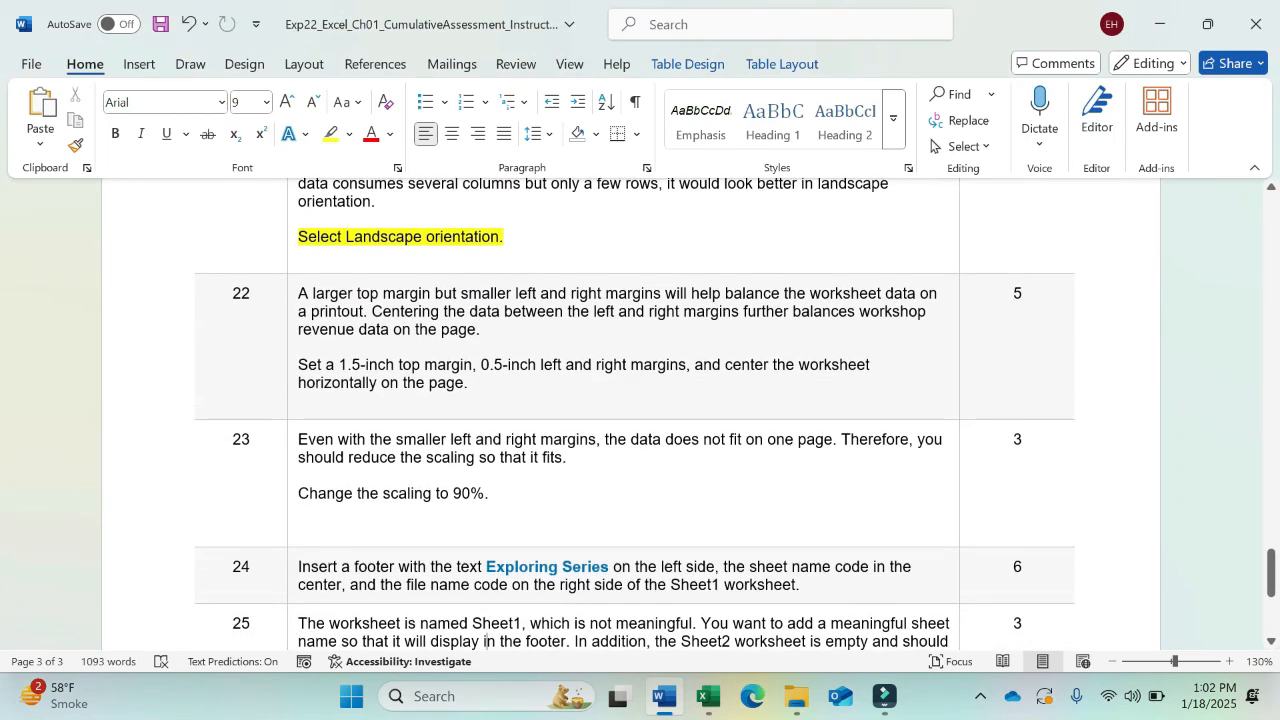
{"action": "left_click_drag", "start_coordinate": [298, 440], "coordinate": [495, 495]}
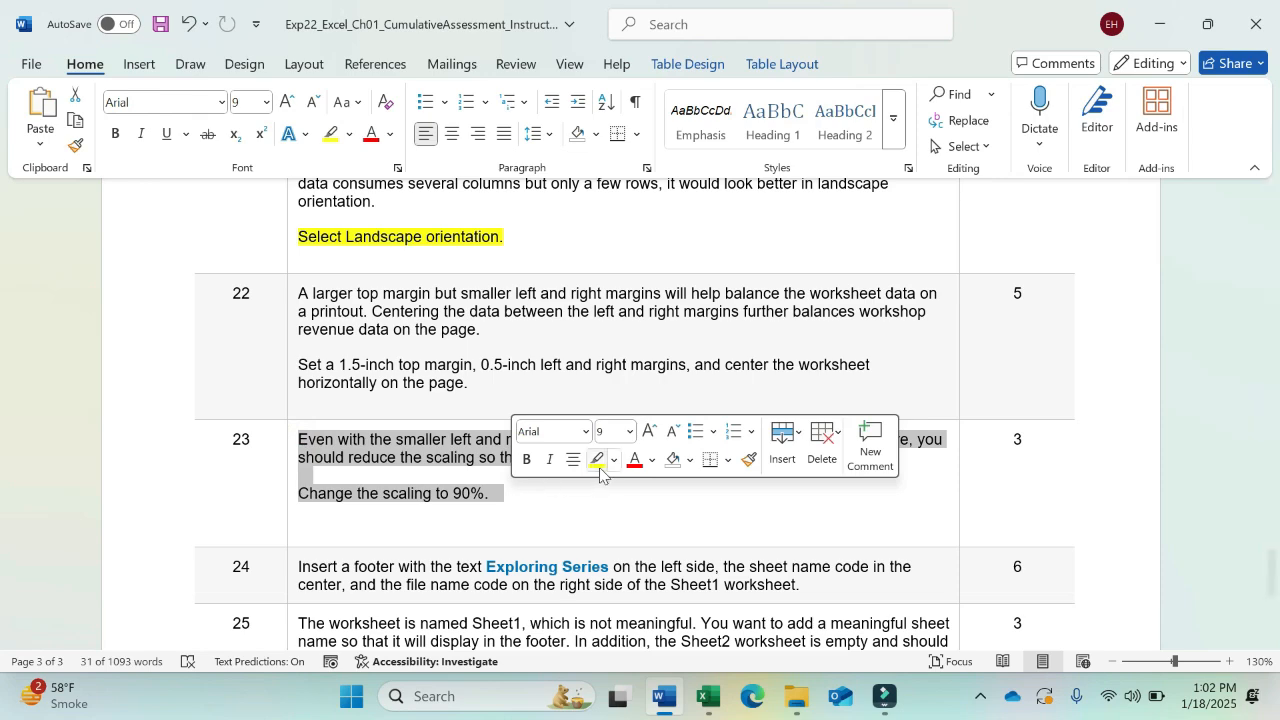
{"action": "left_click", "coordinate": [597, 459]}
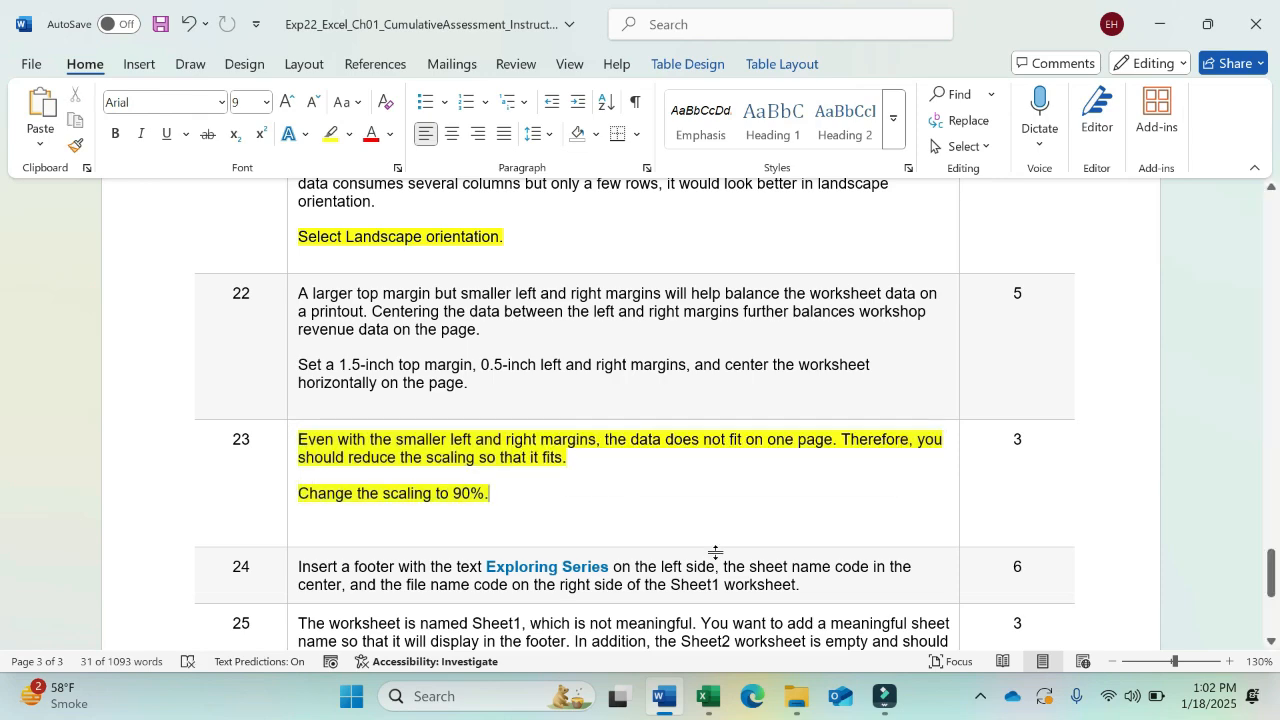
Switch to Excel and set the print scaling of Sheet1 to 90%
{"action": "left_click", "coordinate": [708, 697]}
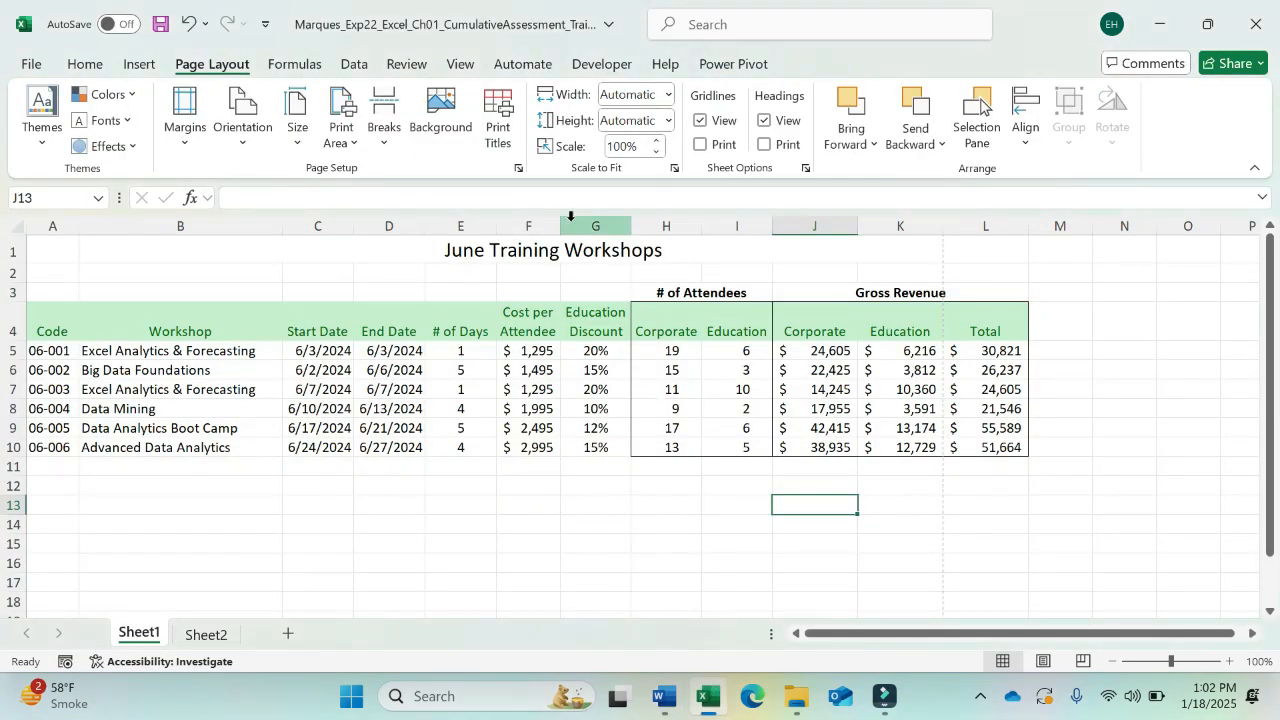
{"action": "left_click", "coordinate": [656, 151]}
{"action": "left_click", "coordinate": [656, 151]}
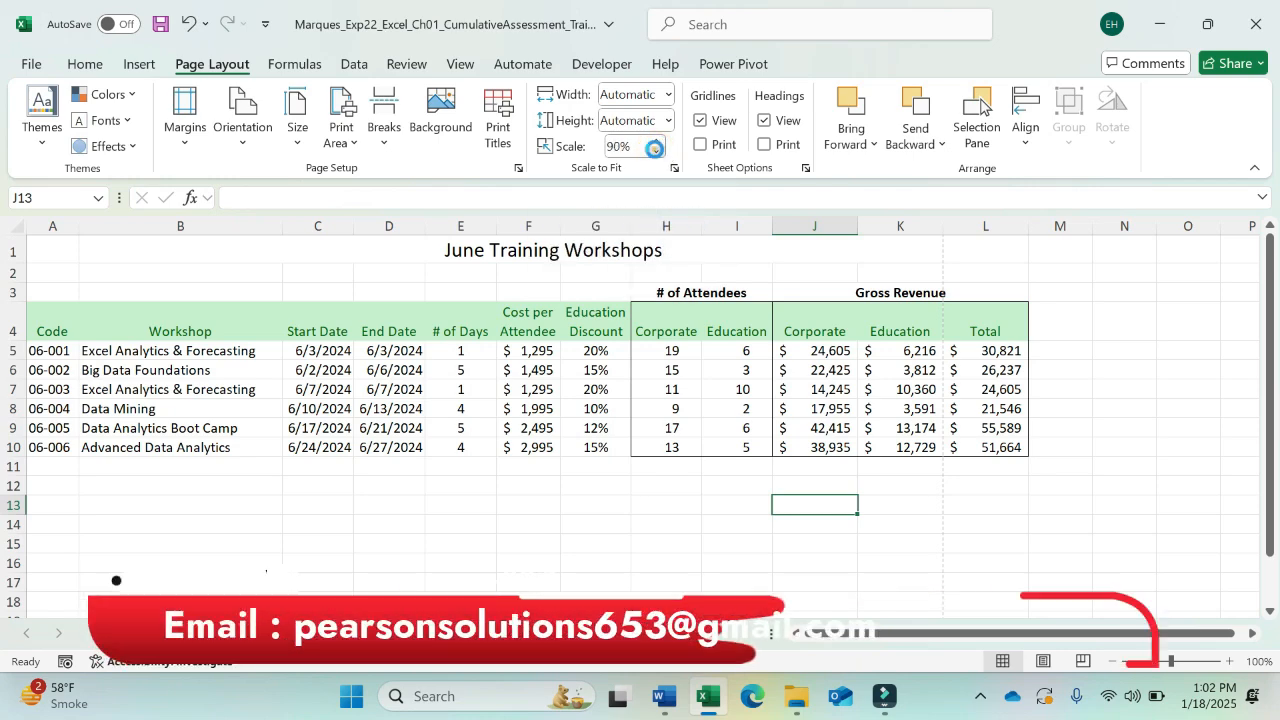
Select "Exploring Series" in step 24 in Word, and enter it as the left section of a custom footer for Sheet1 in Excel
{"action": "left_click", "coordinate": [665, 696]}
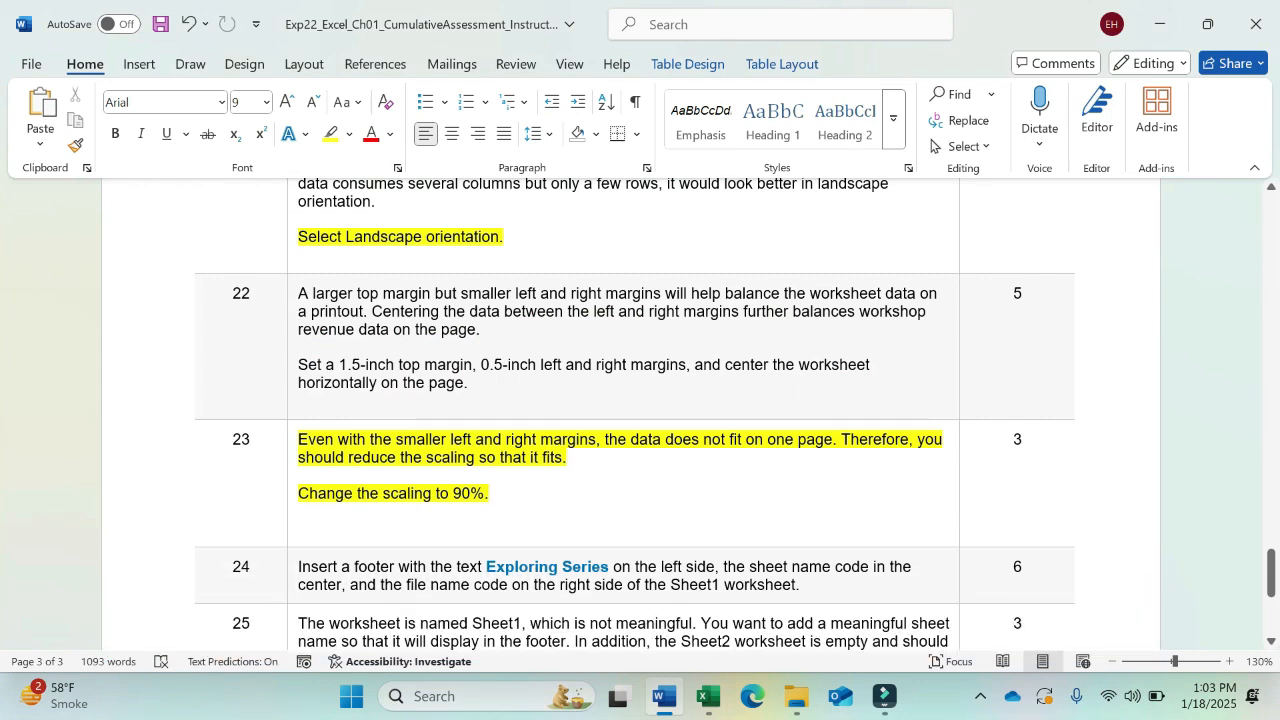
{"action": "left_click_drag", "start_coordinate": [487, 567], "coordinate": [609, 573]}
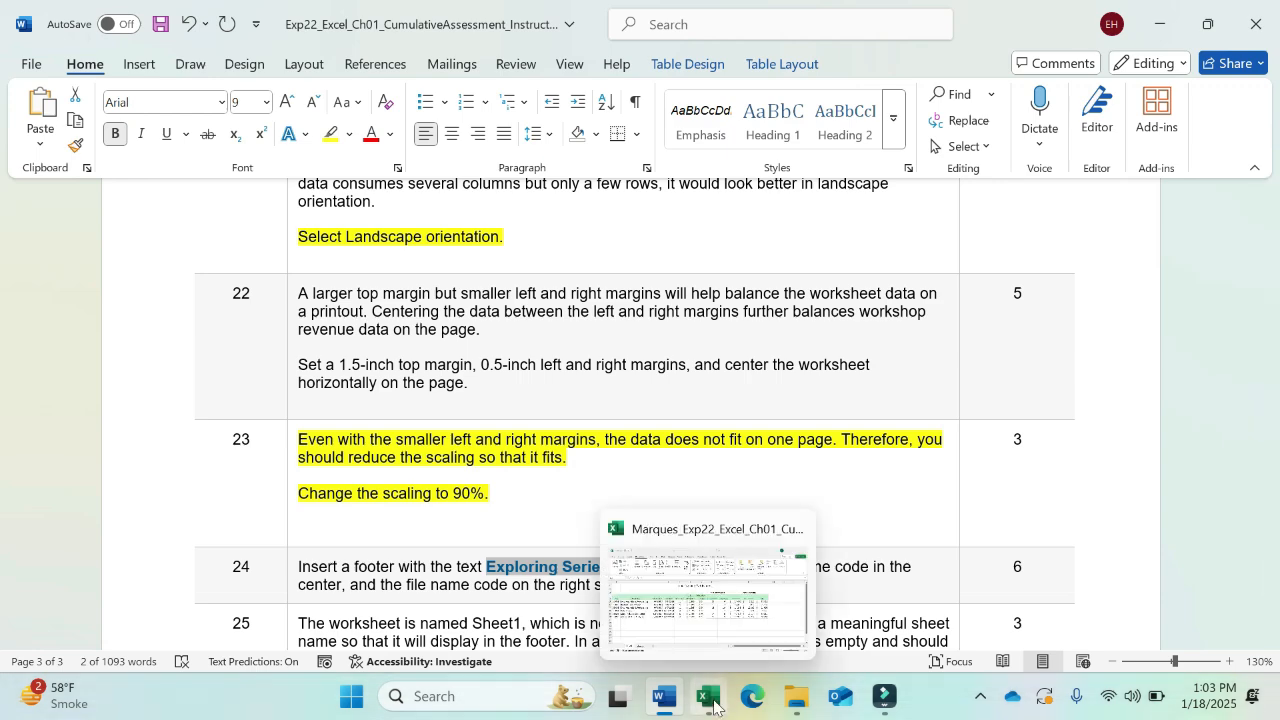
{"action": "left_click", "coordinate": [714, 705]}
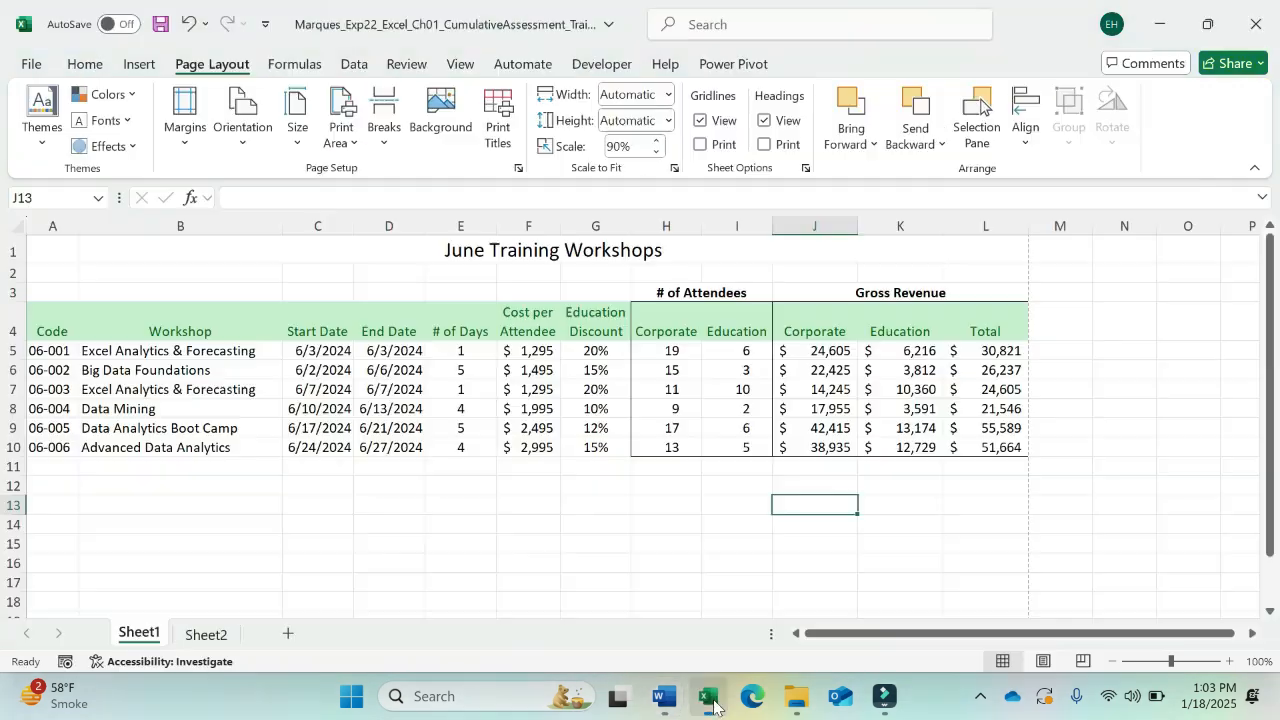
{"action": "left_click", "coordinate": [184, 140]}
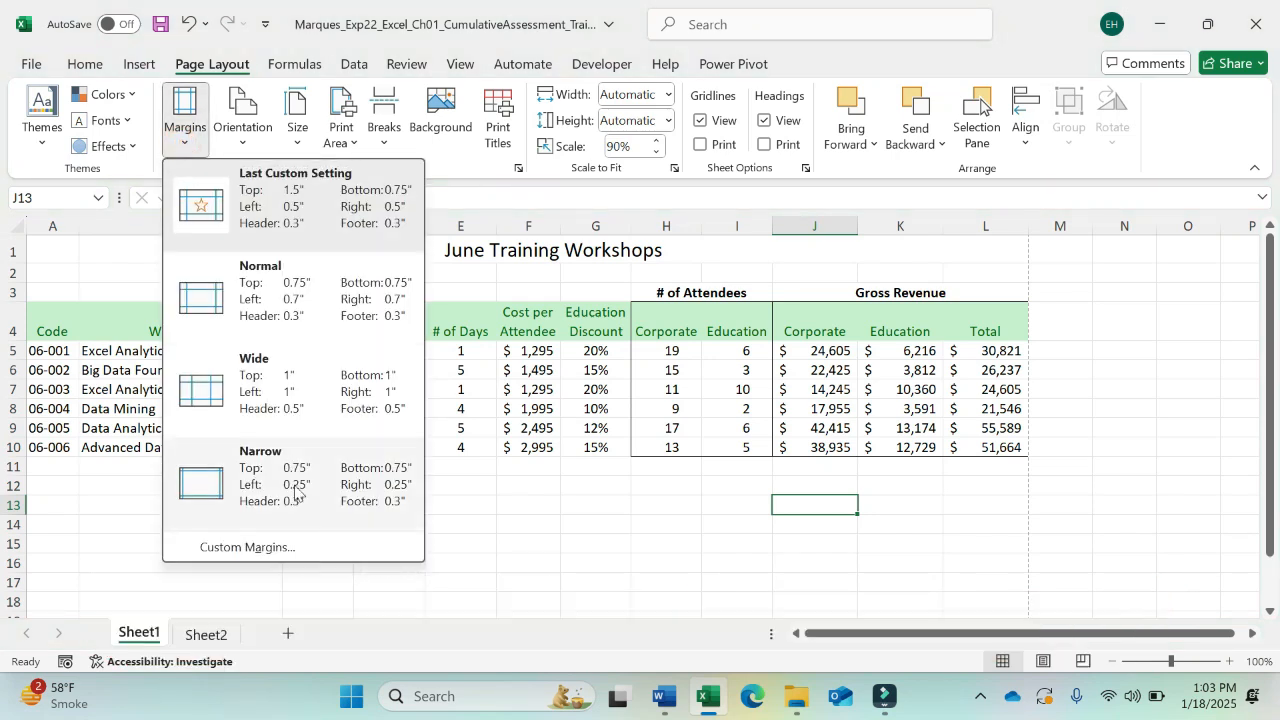
{"action": "left_click", "coordinate": [295, 549]}
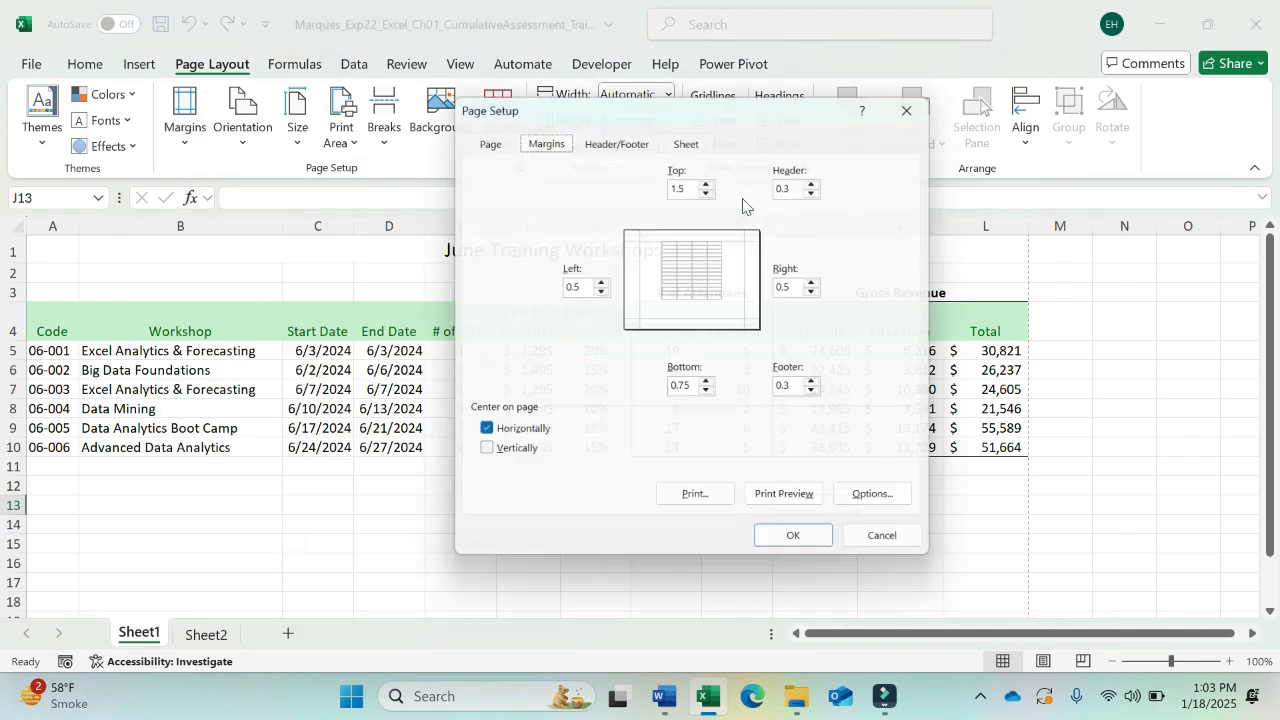
{"action": "left_click", "coordinate": [634, 138]}
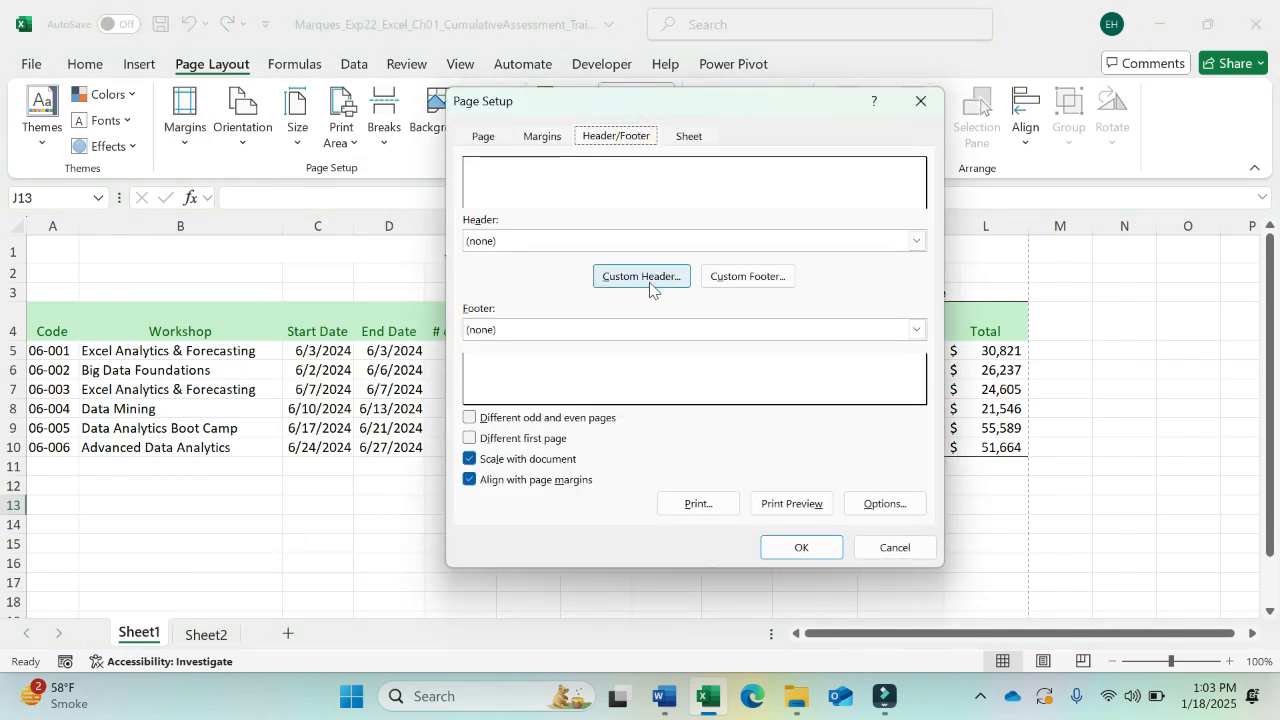
{"action": "left_click", "coordinate": [746, 277]}
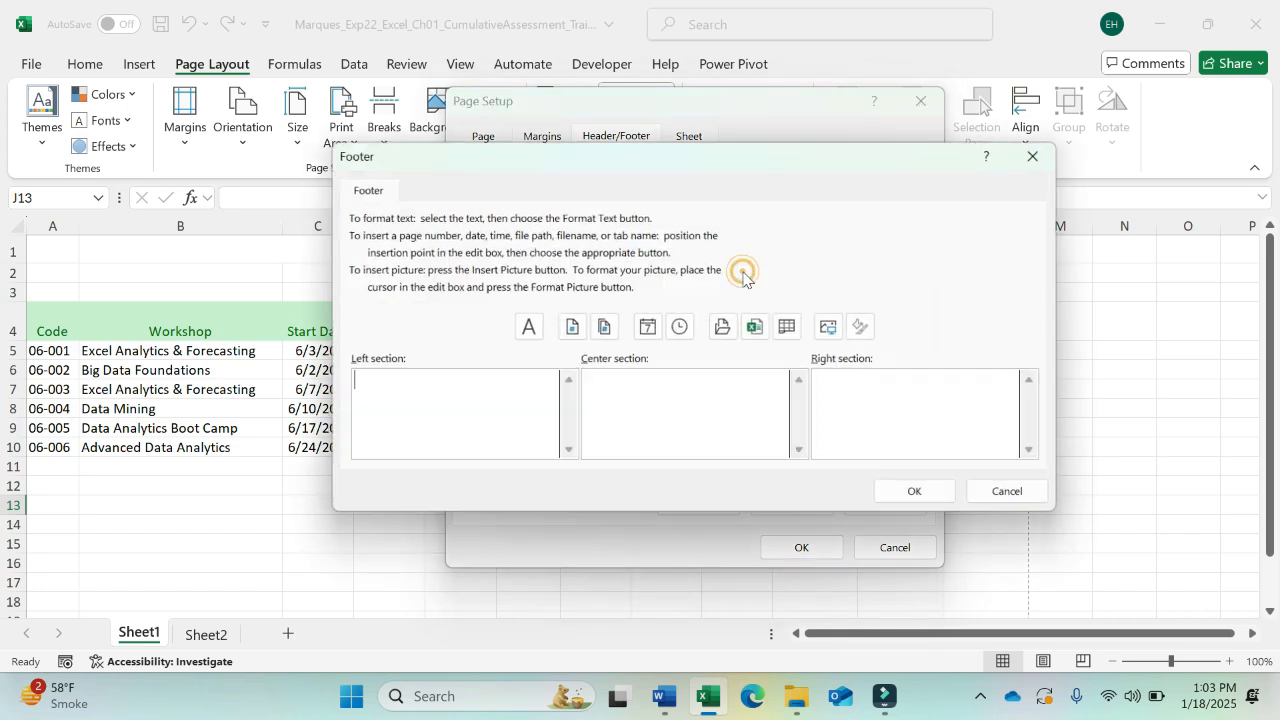
{"action": "type", "text": "Exploring Series"}
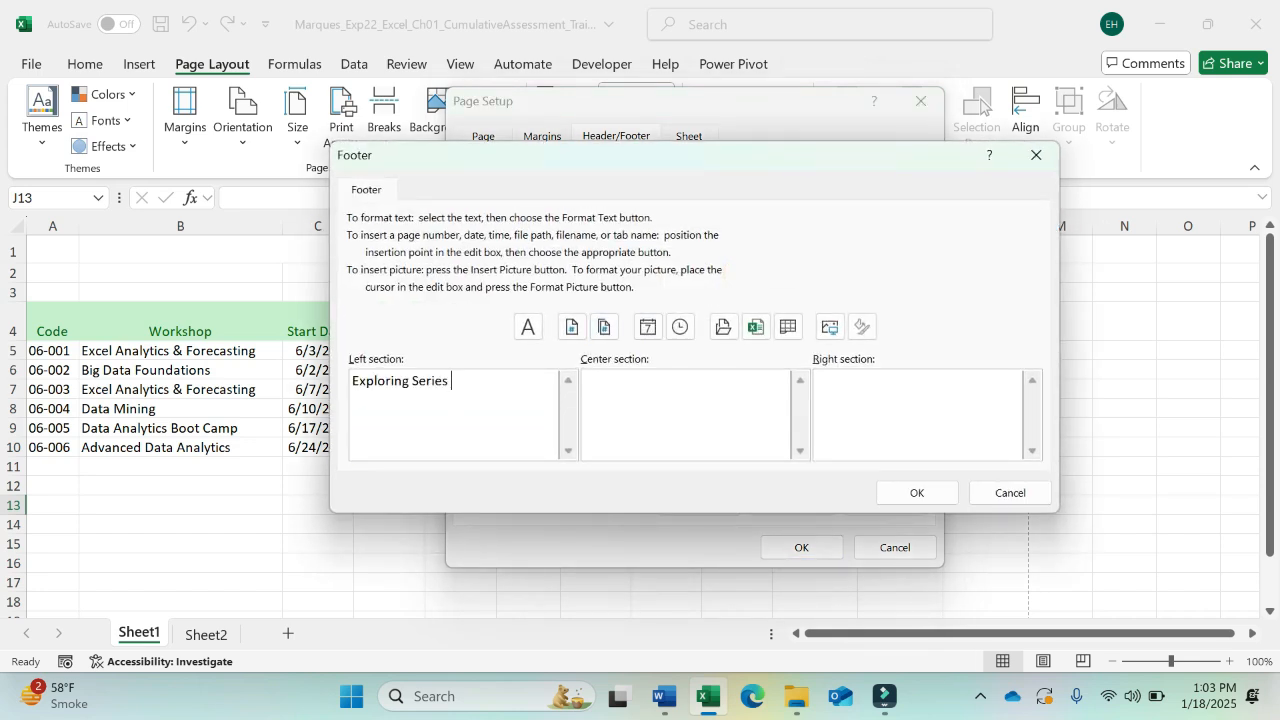
Insert the sheet name code in the footer's center section and the file name code in its right section
{"action": "left_click", "coordinate": [669, 409]}
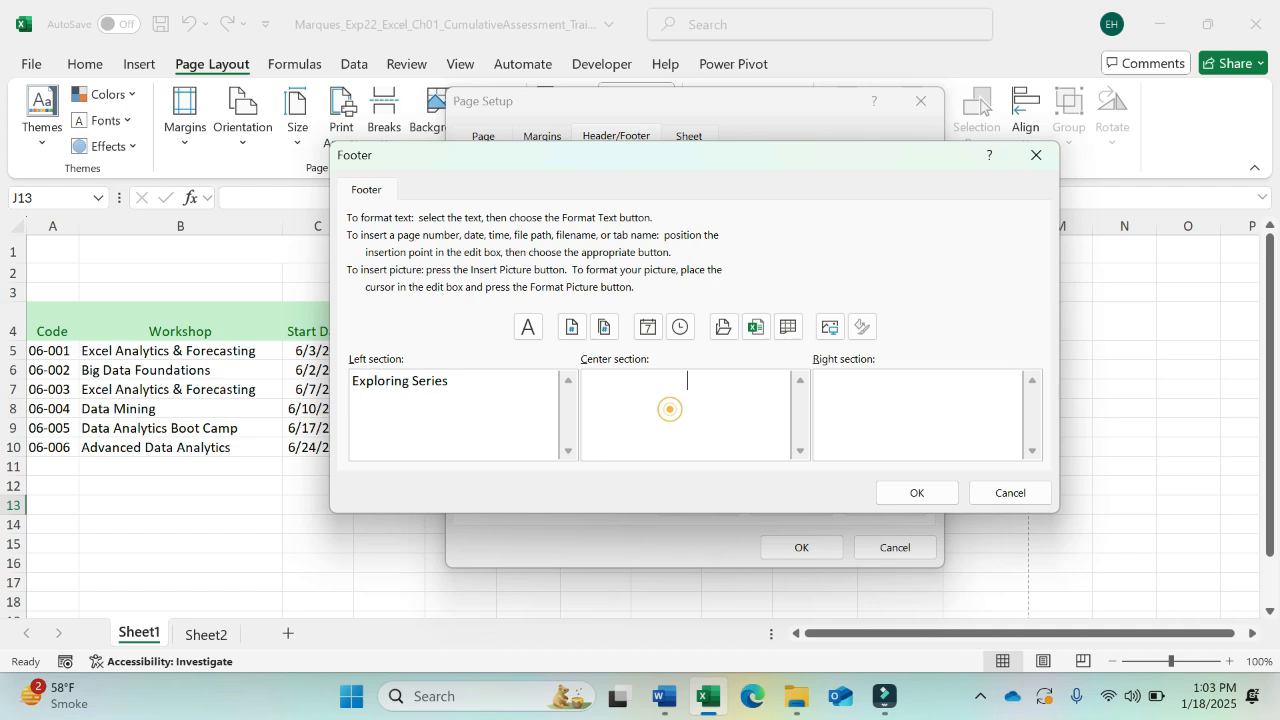
{"action": "left_click", "coordinate": [791, 330]}
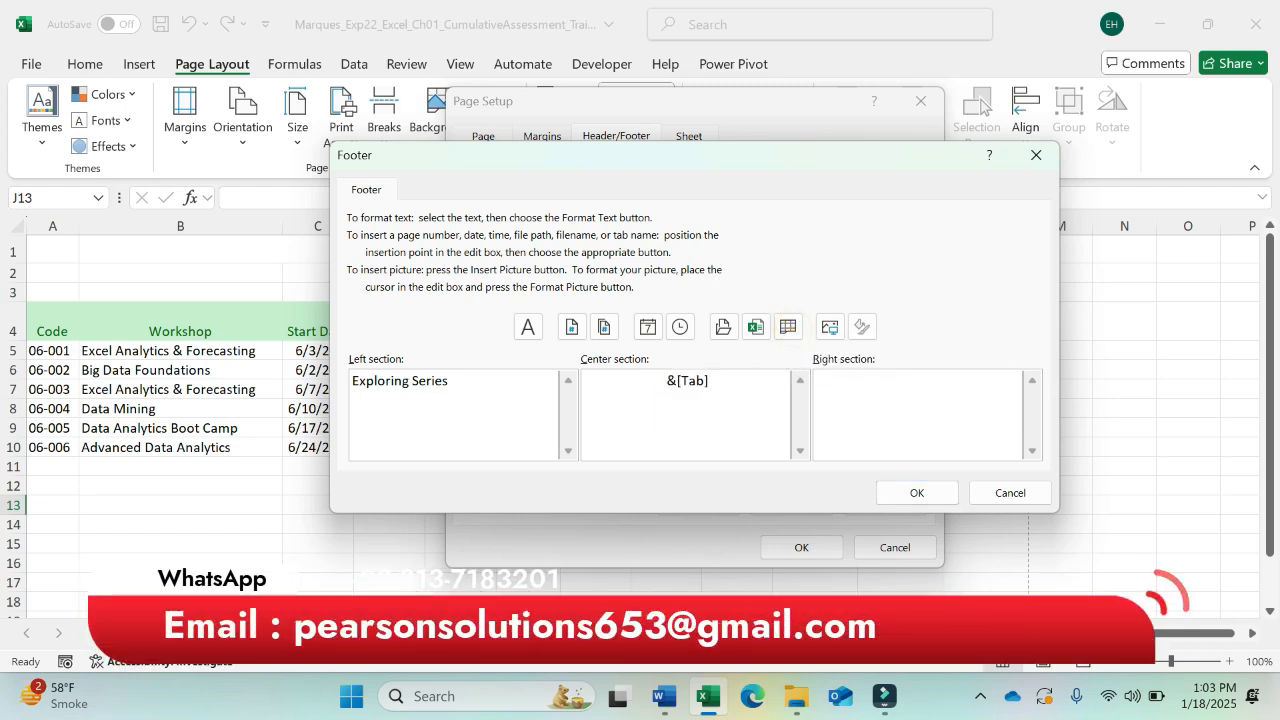
{"action": "left_click", "coordinate": [756, 328]}
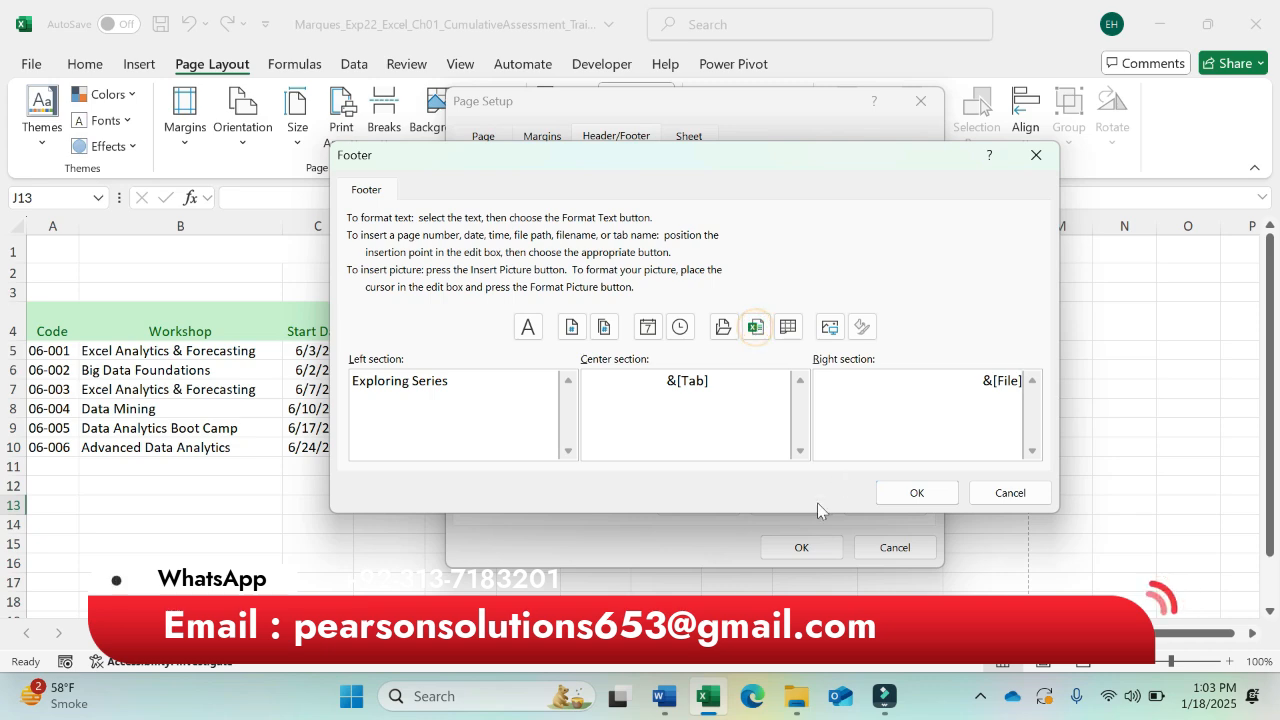
Check the footer against step 24 in Word, and apply the custom footer and page setup in Excel
{"action": "left_click", "coordinate": [659, 703]}
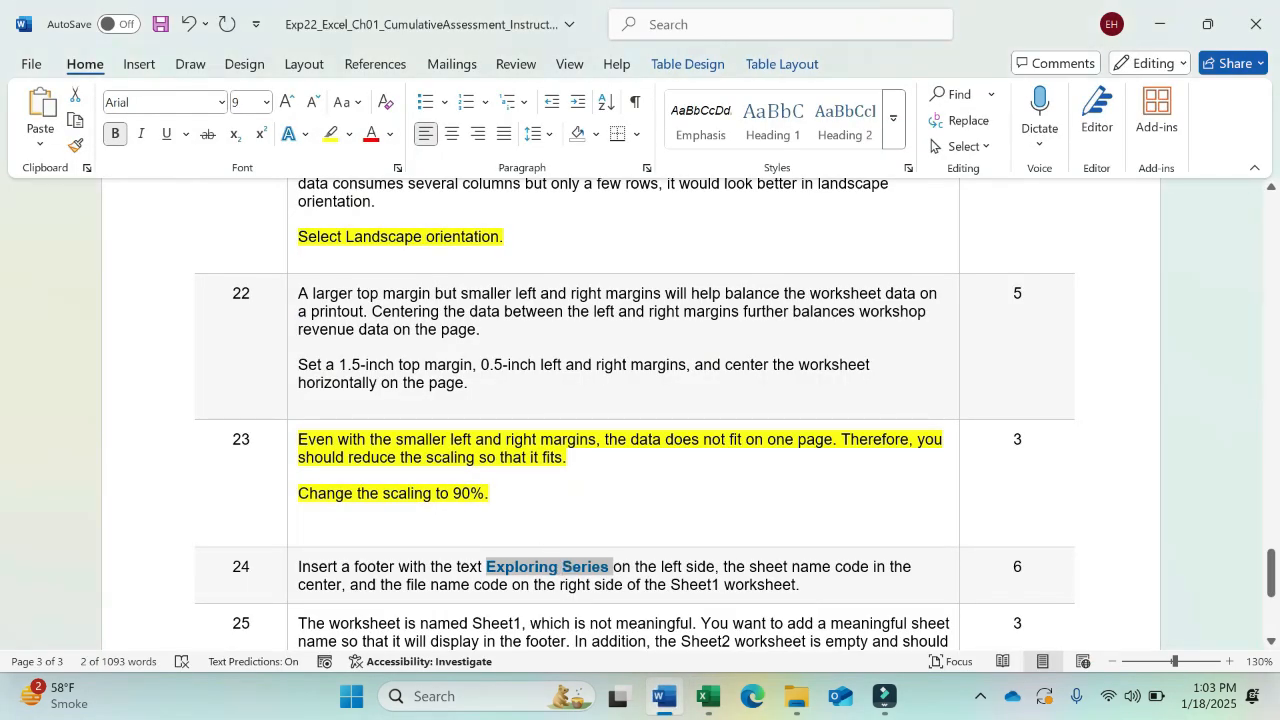
{"action": "left_click", "coordinate": [708, 697]}
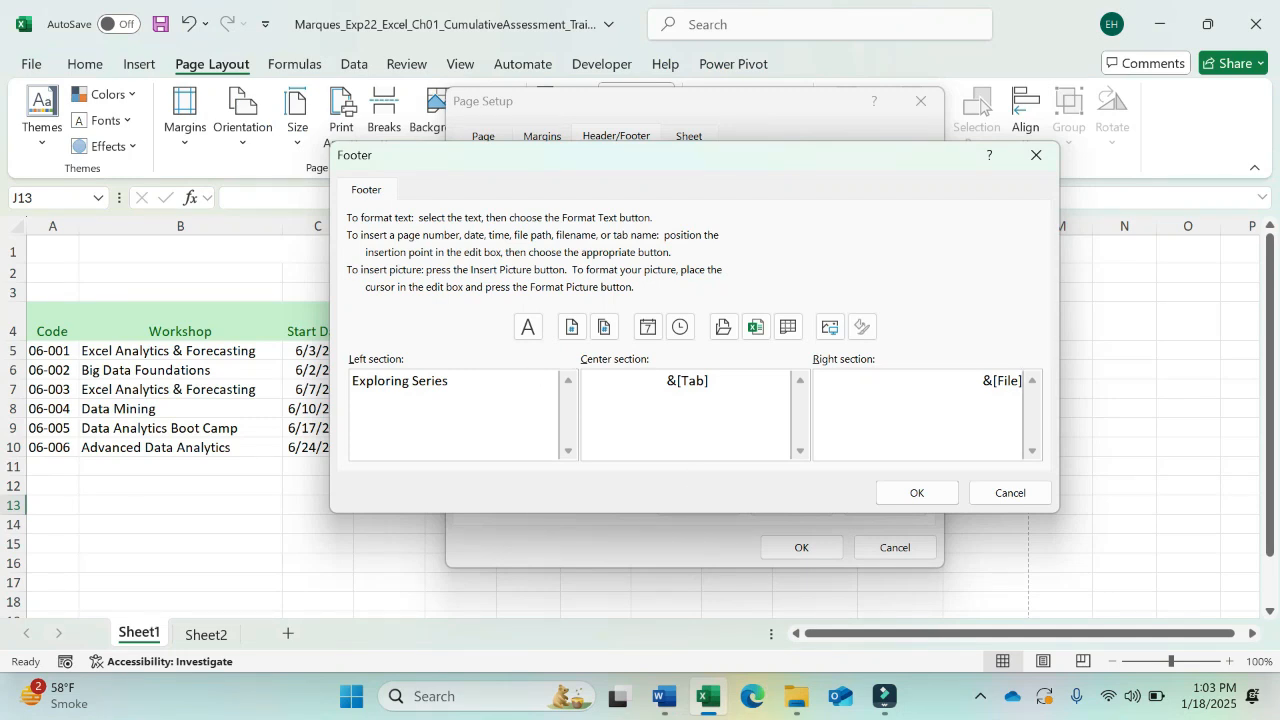
{"action": "left_click", "coordinate": [916, 493]}
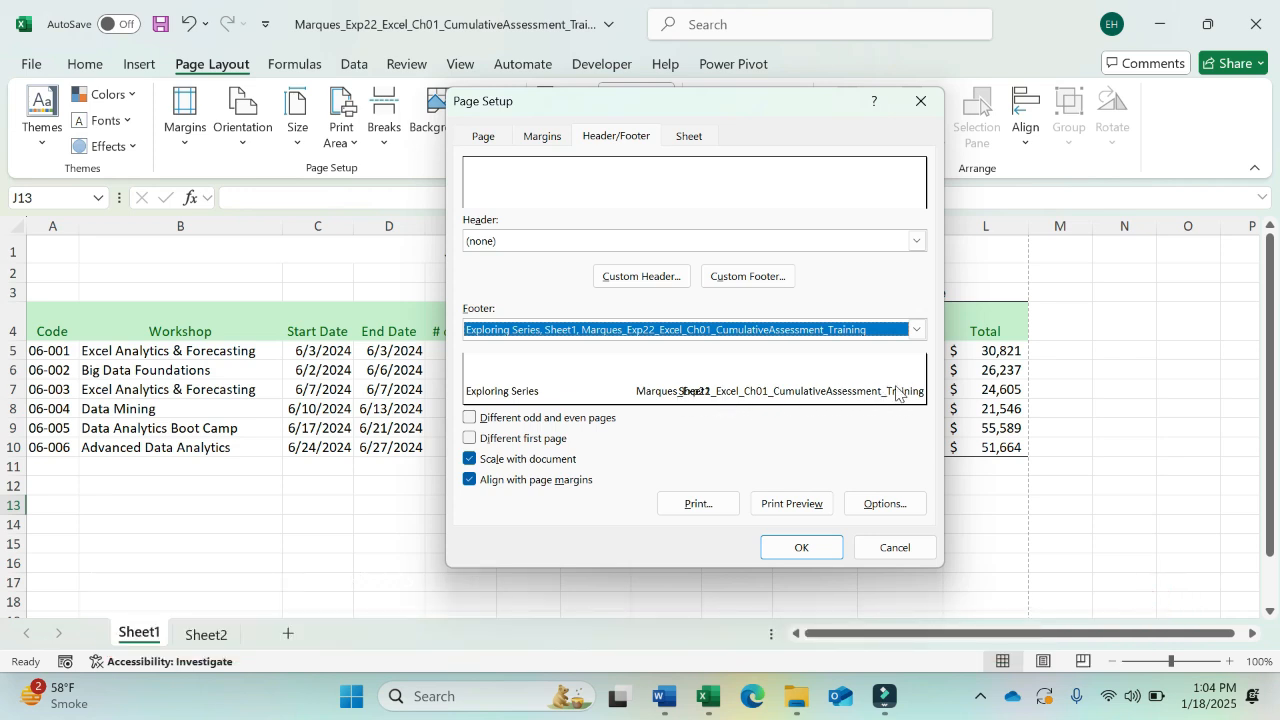
{"action": "left_click", "coordinate": [801, 548]}
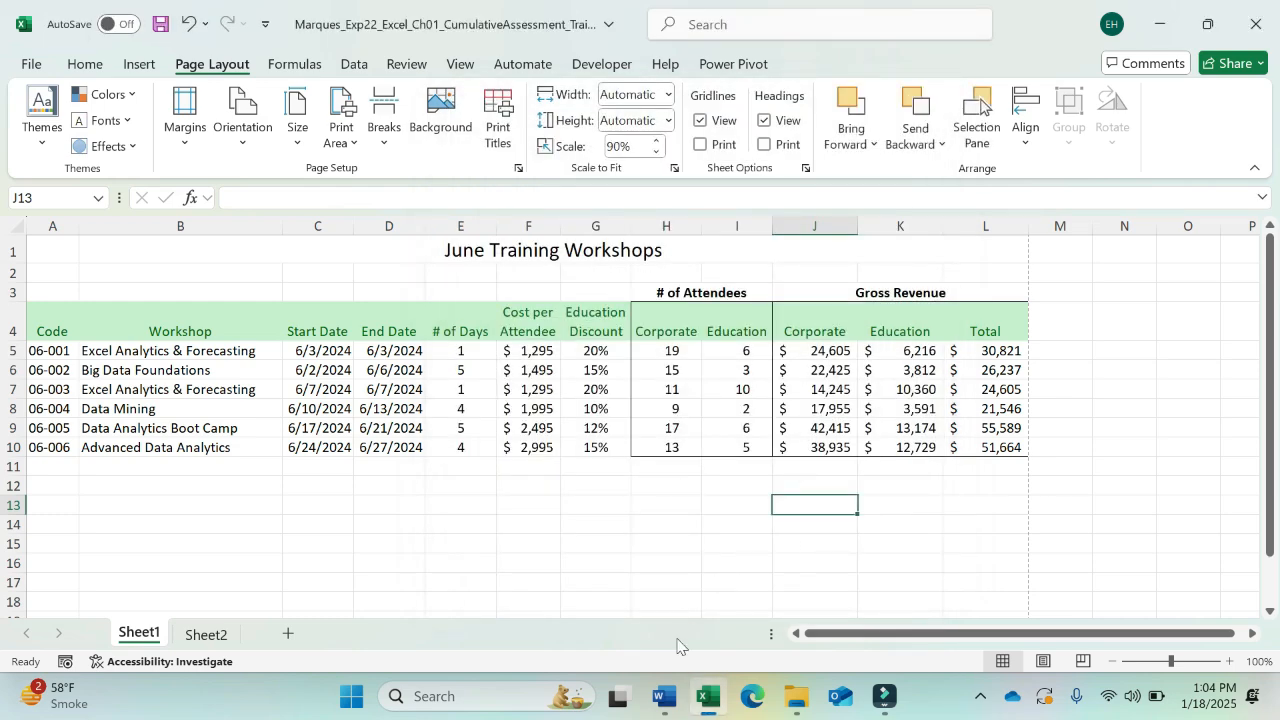
Read step 25 in Word, and rename Sheet1 as June in Excel
{"action": "left_click", "coordinate": [668, 697]}
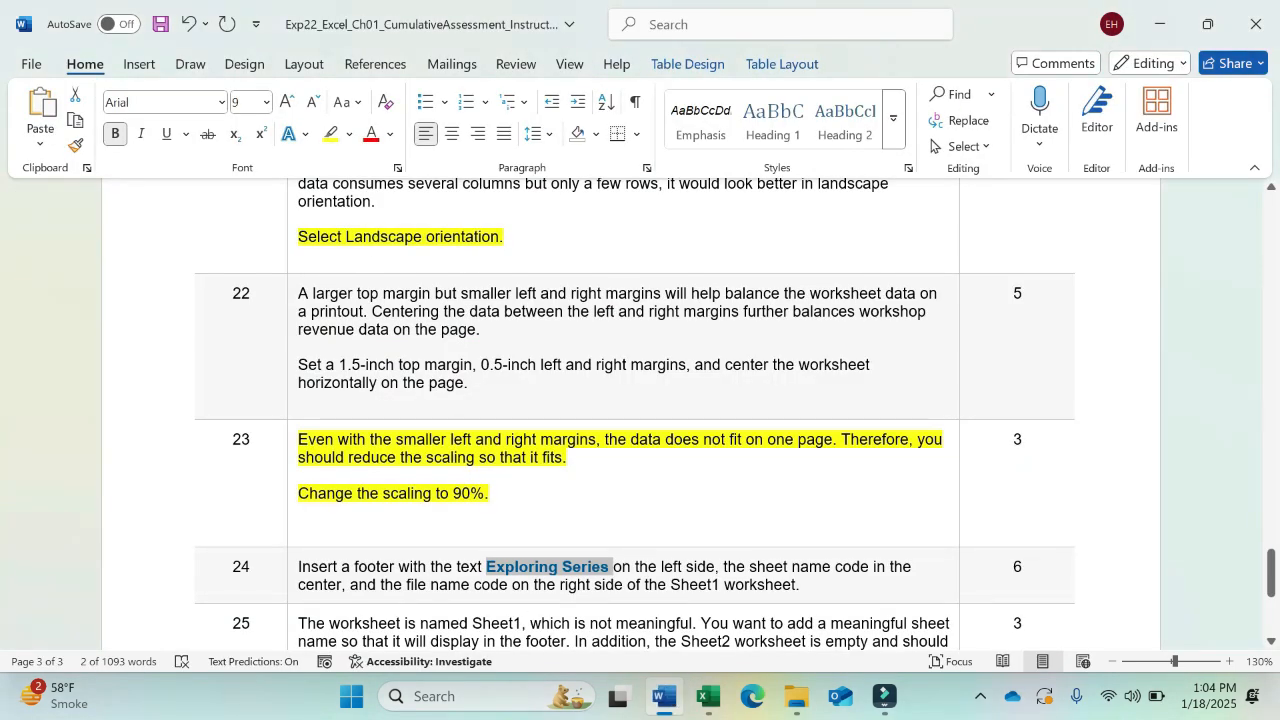
{"action": "left_click", "coordinate": [483, 641]}
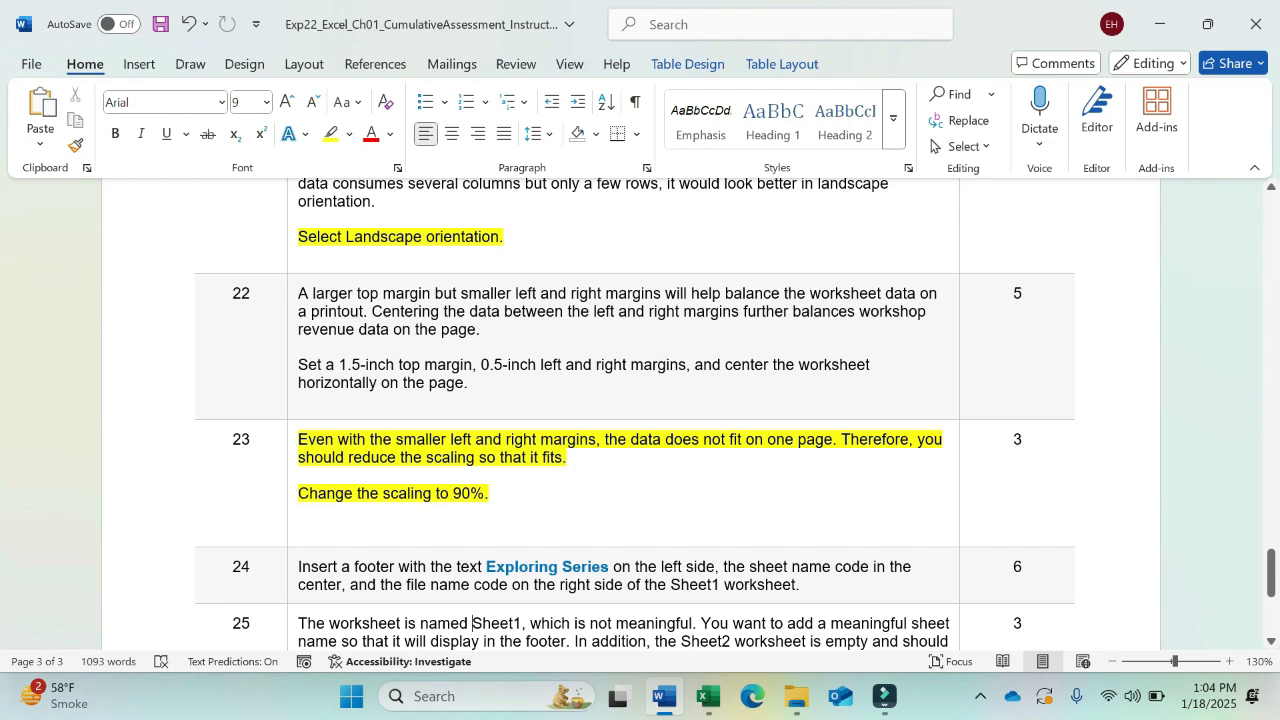
{"action": "scroll", "coordinate": [473, 641], "scroll_direction": "down", "scroll_amount": 4}
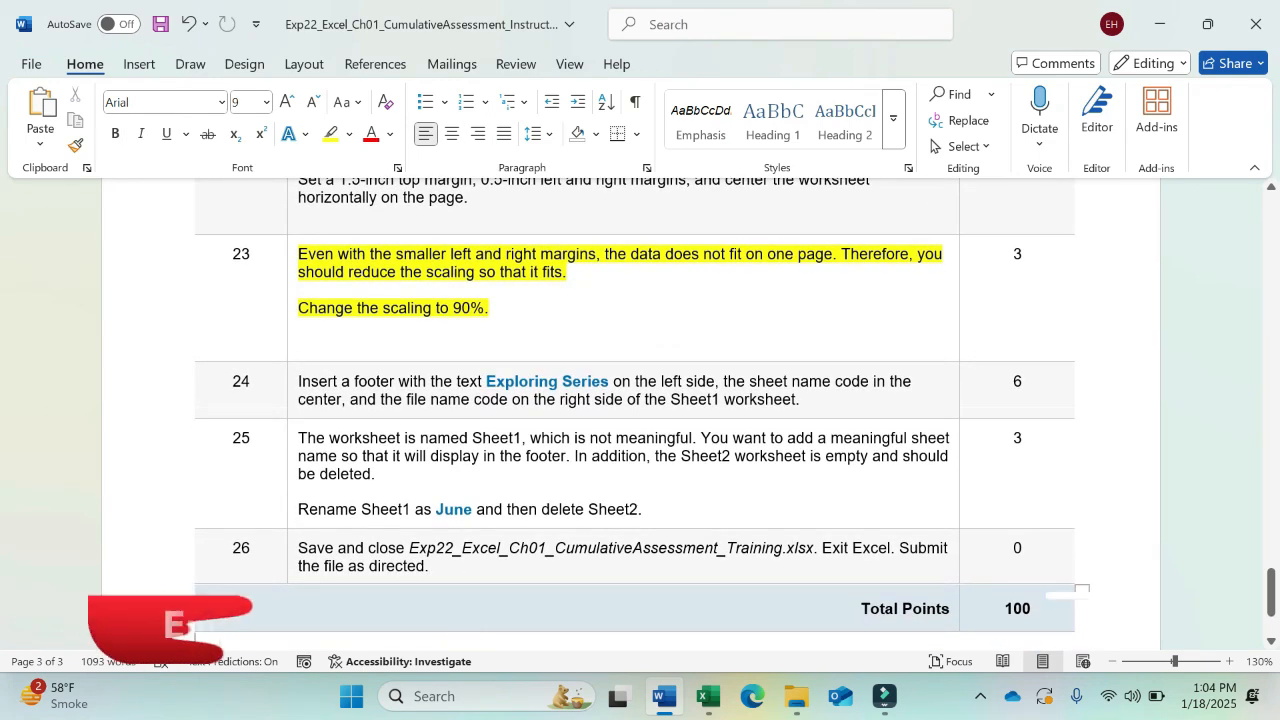
{"action": "left_click", "coordinate": [980, 696]}
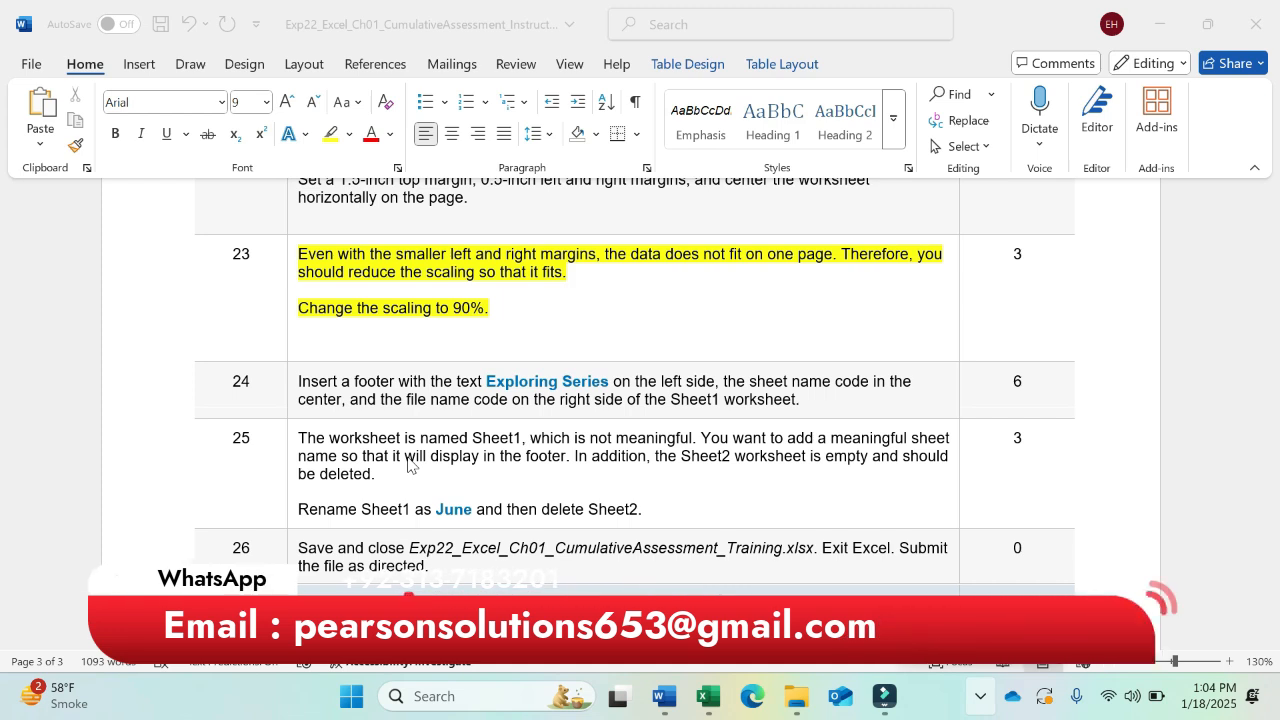
{"action": "left_click", "coordinate": [303, 515]}
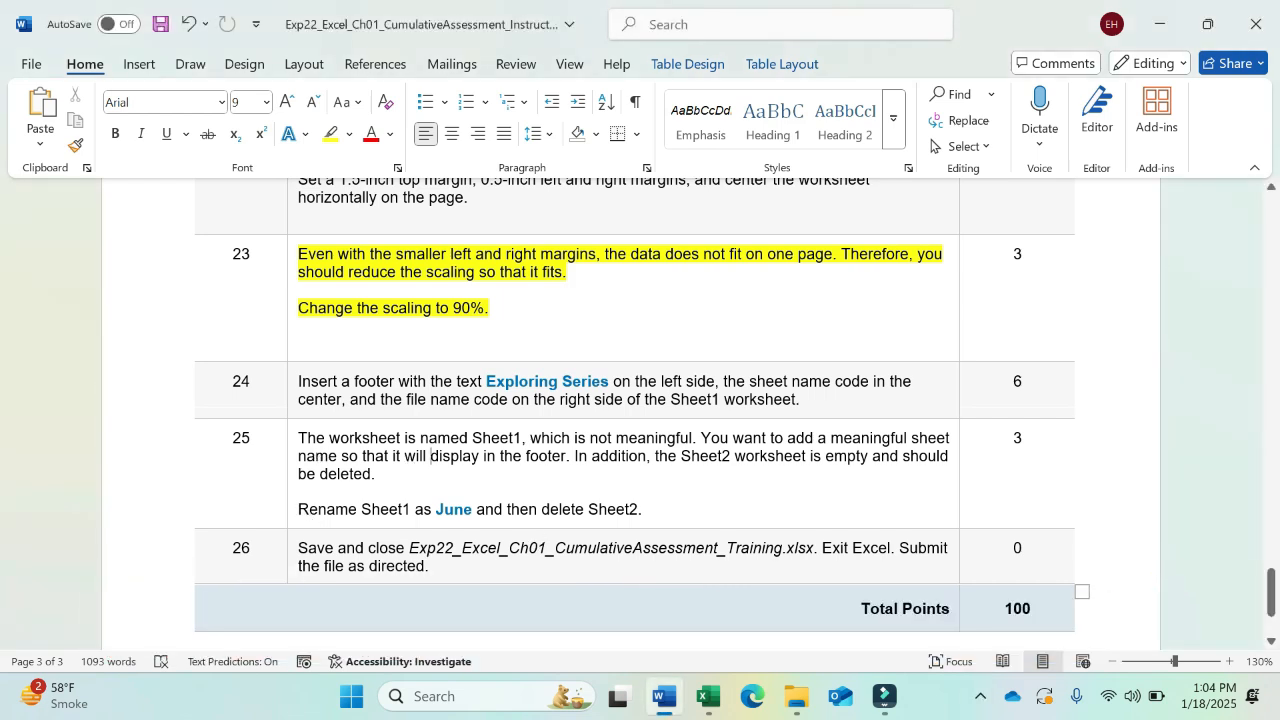
{"action": "left_click", "coordinate": [708, 697]}
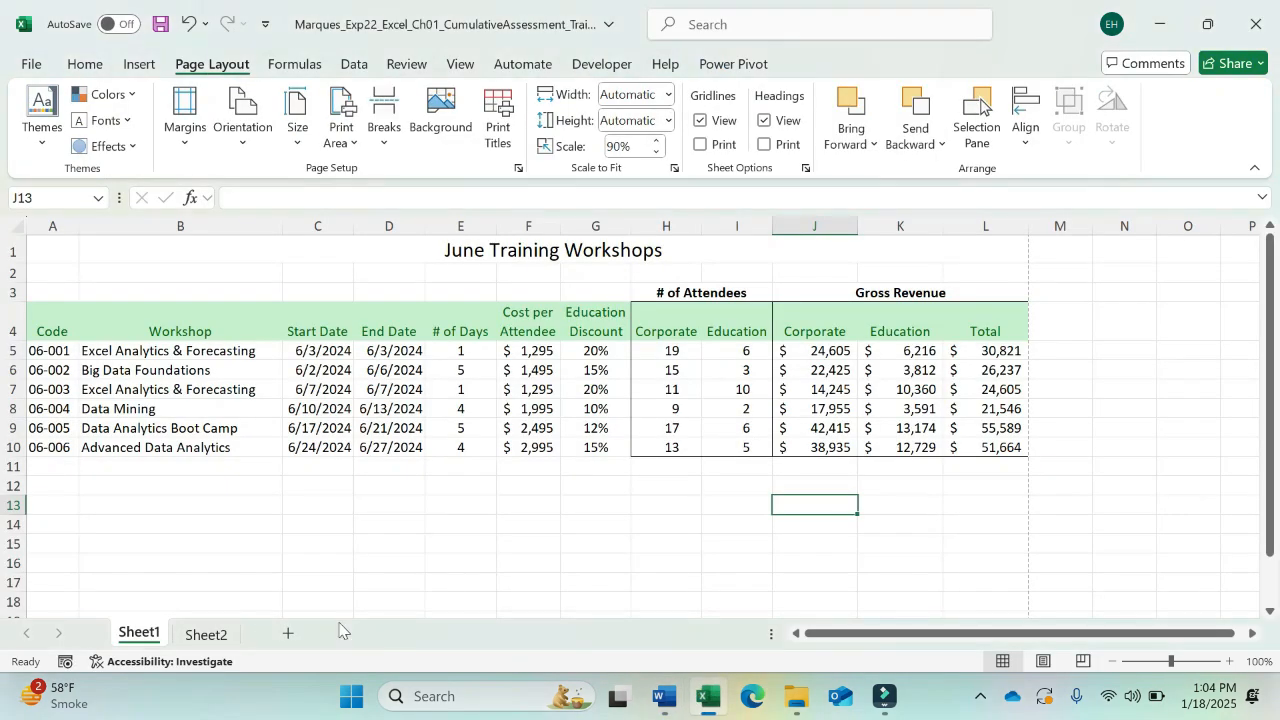
{"action": "double_click", "coordinate": [165, 638]}
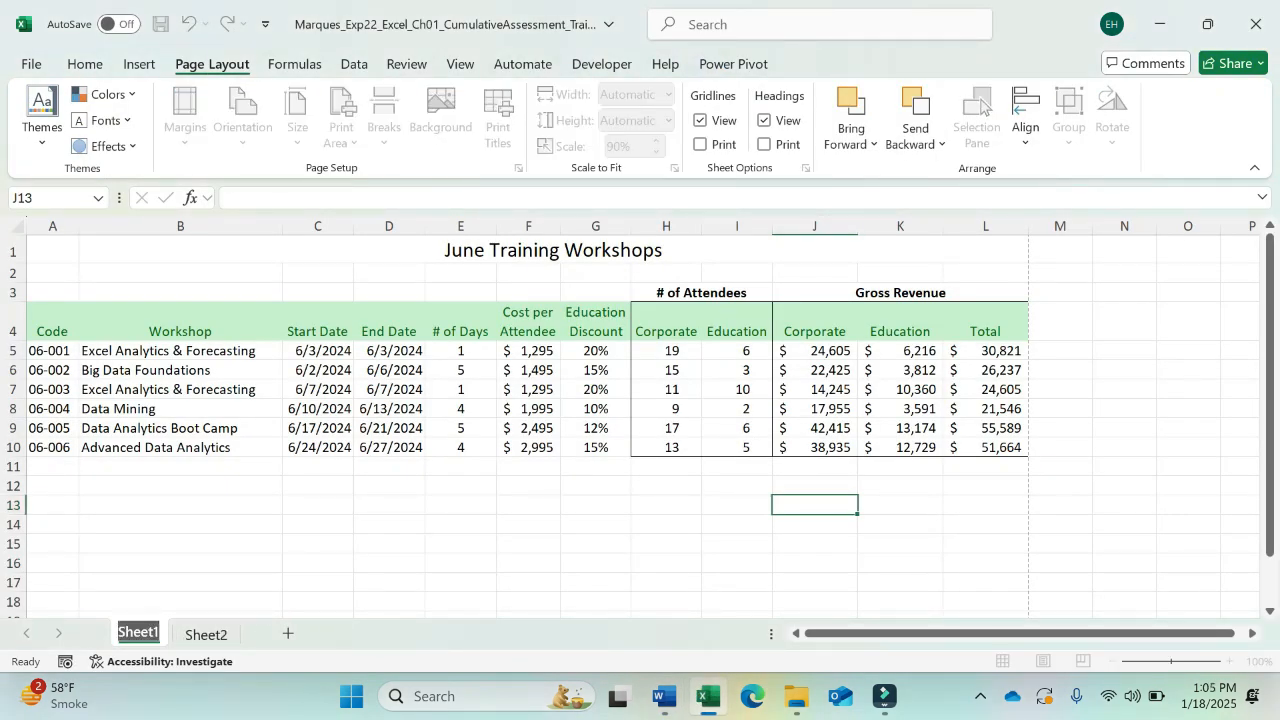
{"action": "type", "text": "June"}
{"action": "key", "text": "Return"}
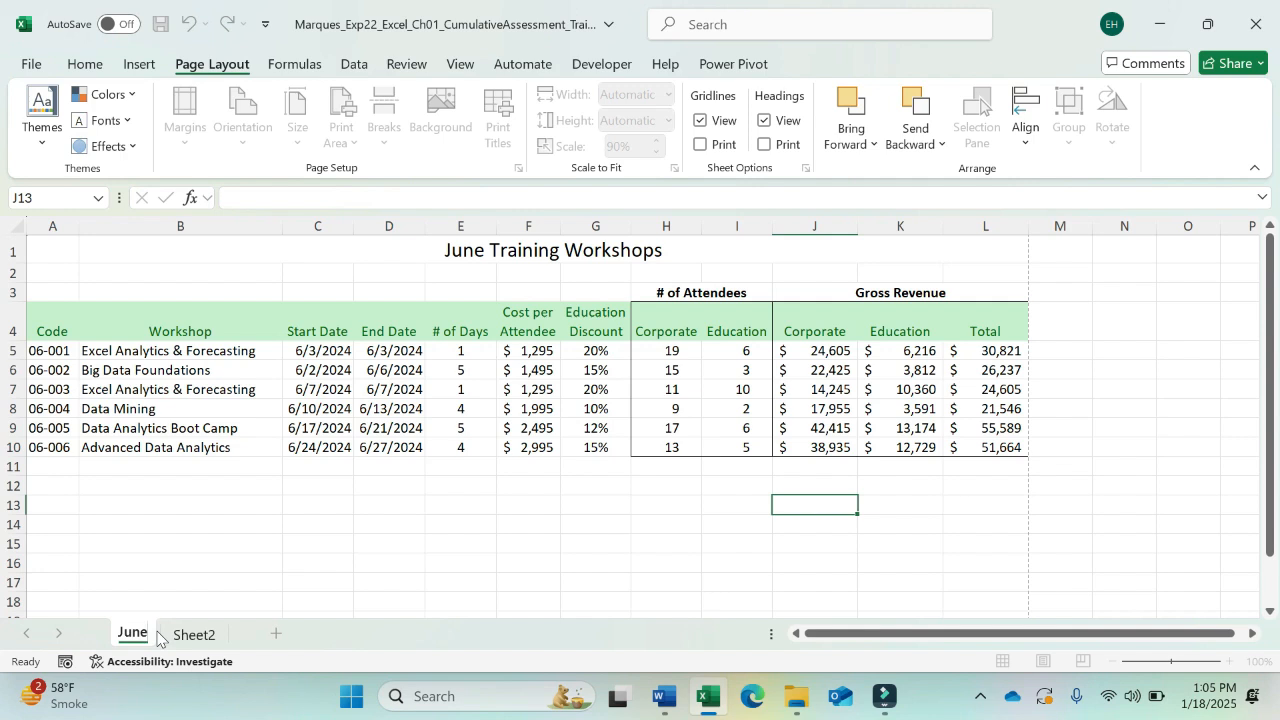
{"action": "right_click", "coordinate": [140, 636]}
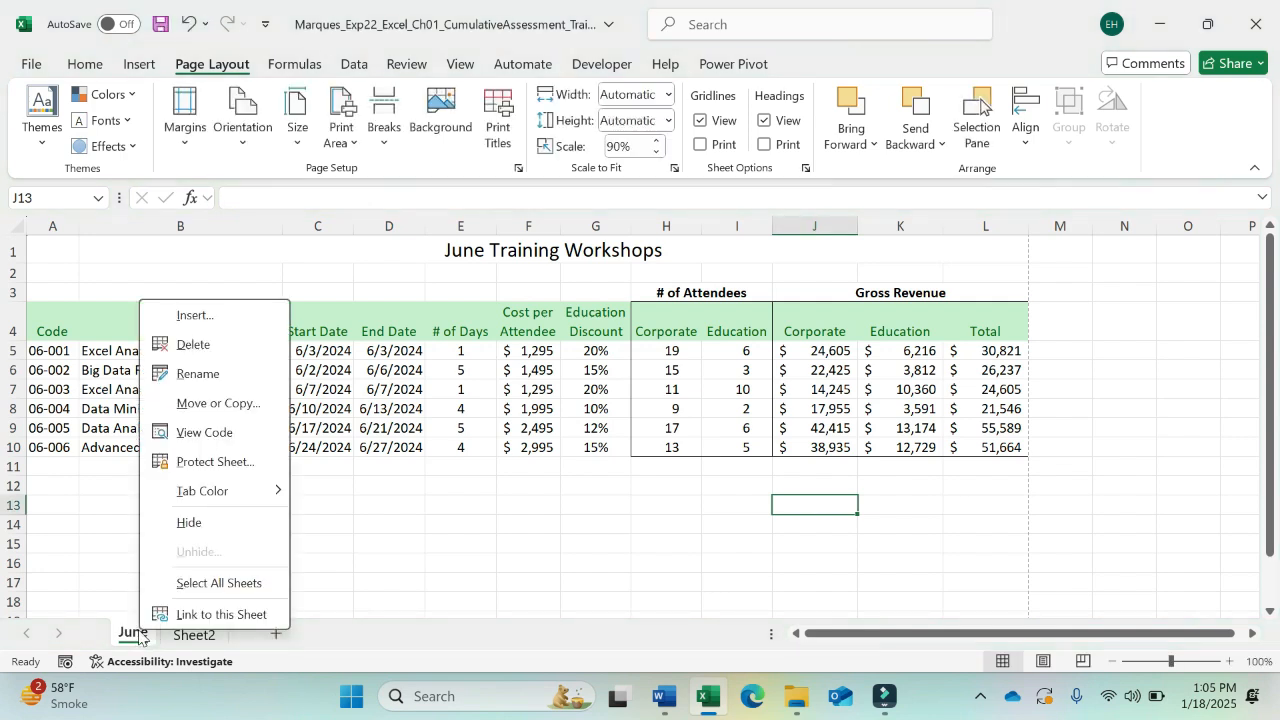
{"action": "left_click", "coordinate": [198, 373]}
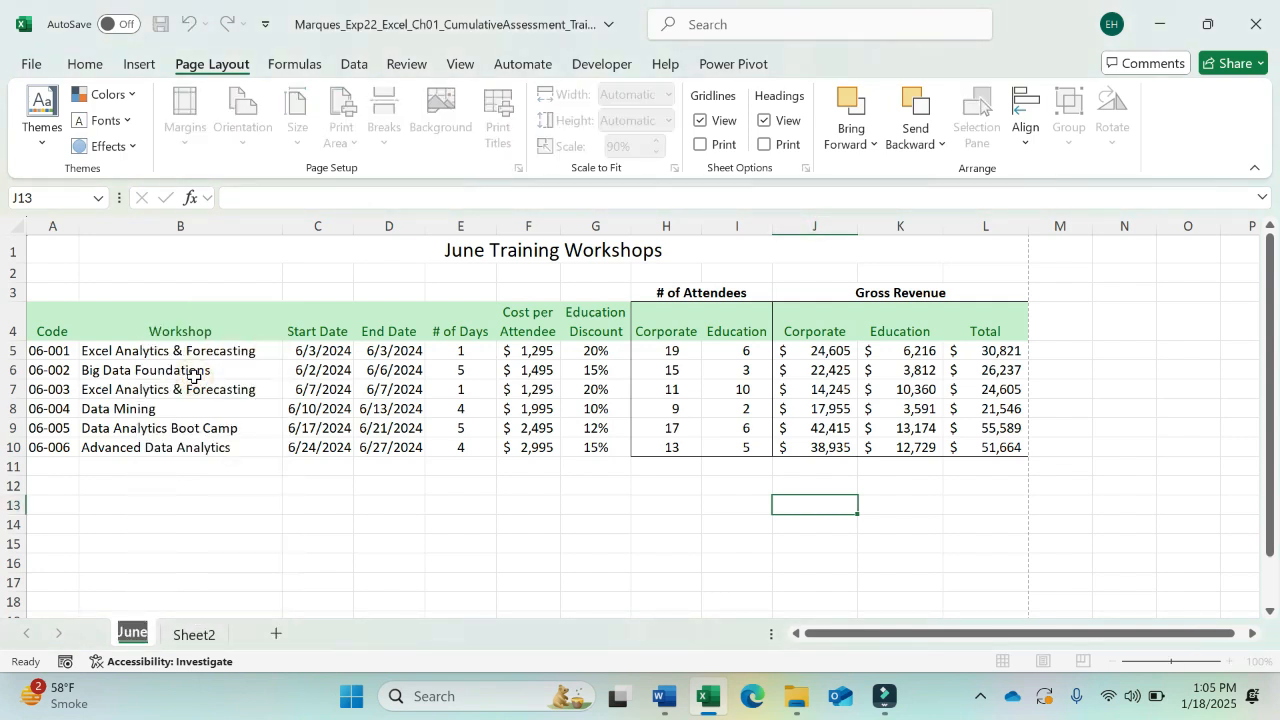
{"action": "key", "text": "Return"}
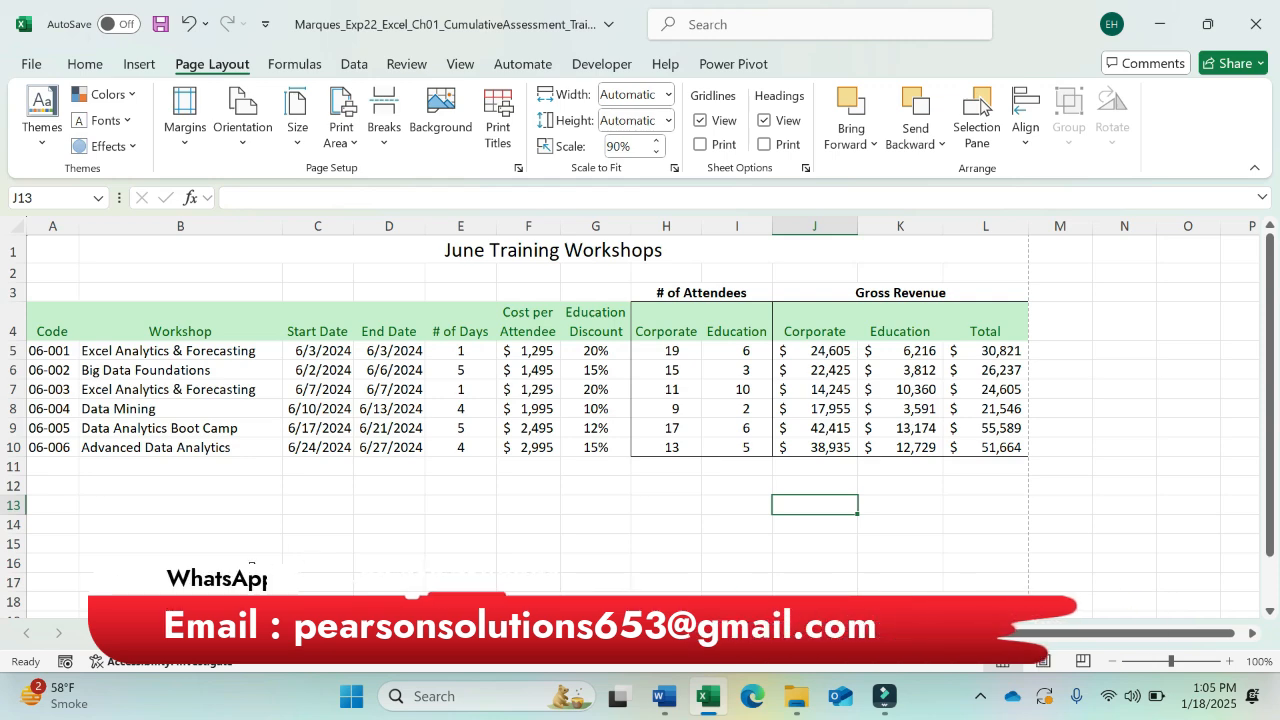
Delete the empty Sheet2 worksheet from the workbook
{"action": "left_click", "coordinate": [185, 633]}
{"action": "right_click", "coordinate": [210, 633]}
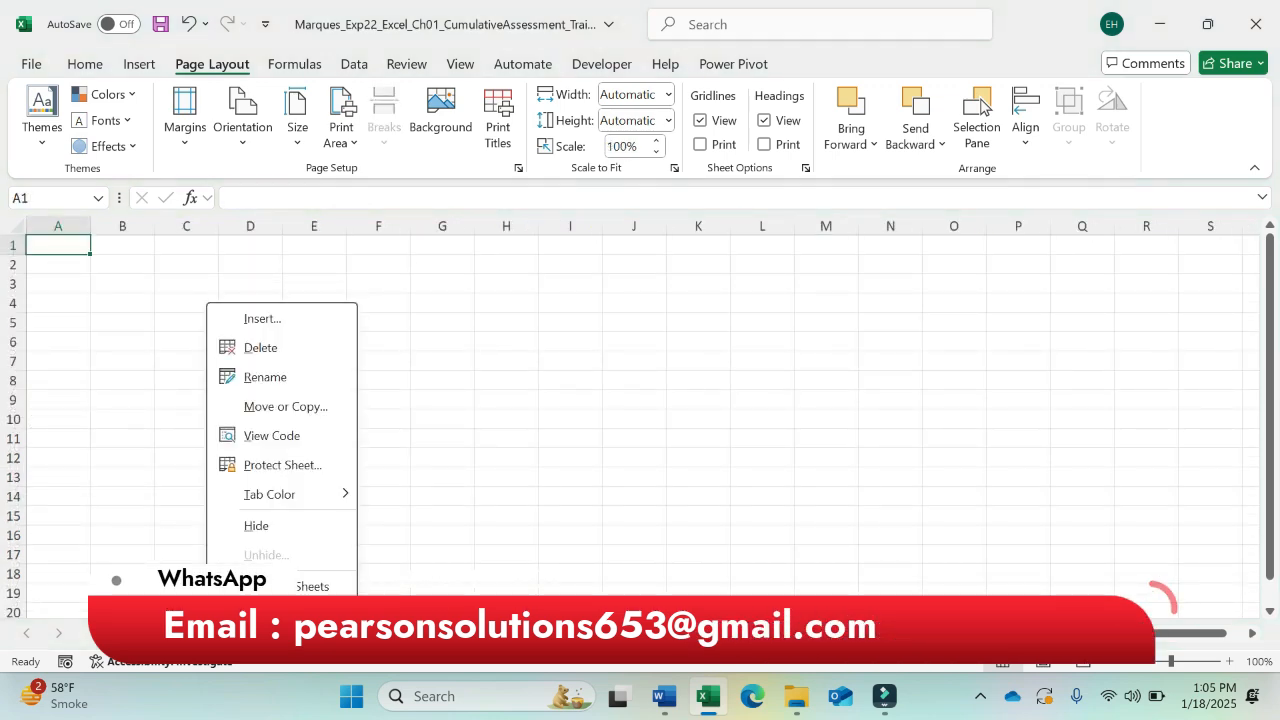
{"action": "left_click", "coordinate": [262, 349]}
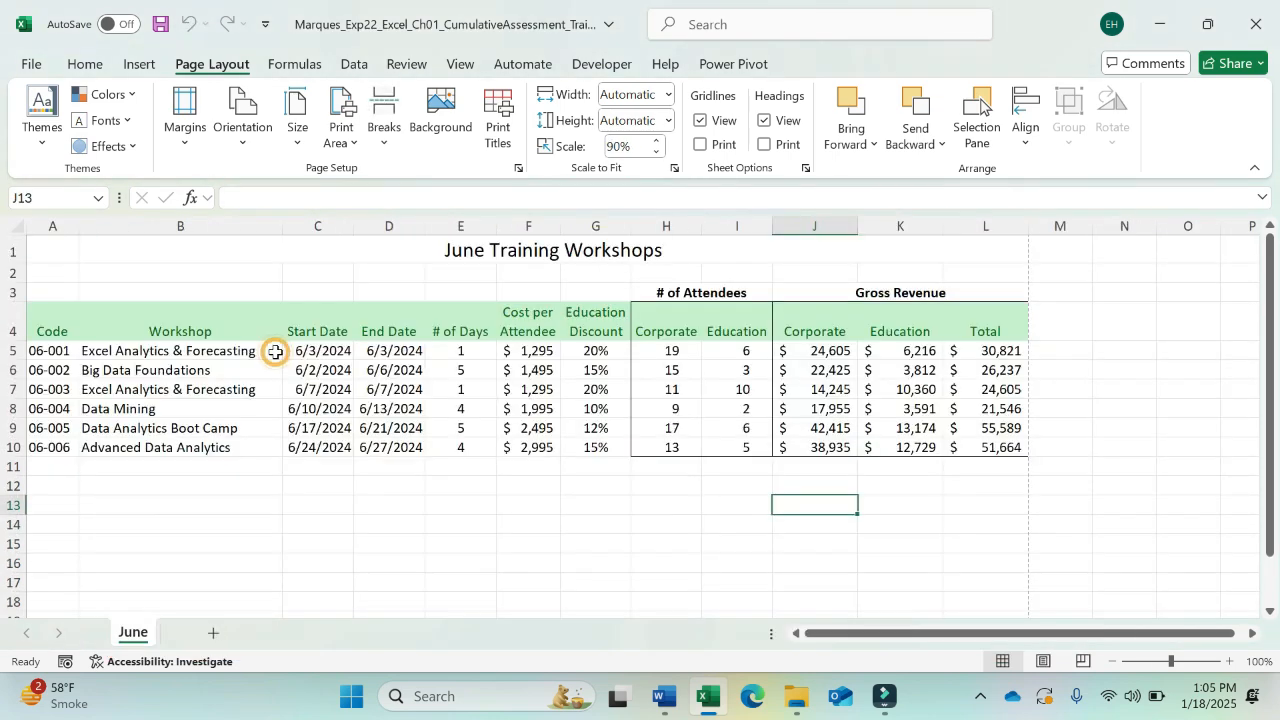
{"action": "left_click", "coordinate": [350, 504]}
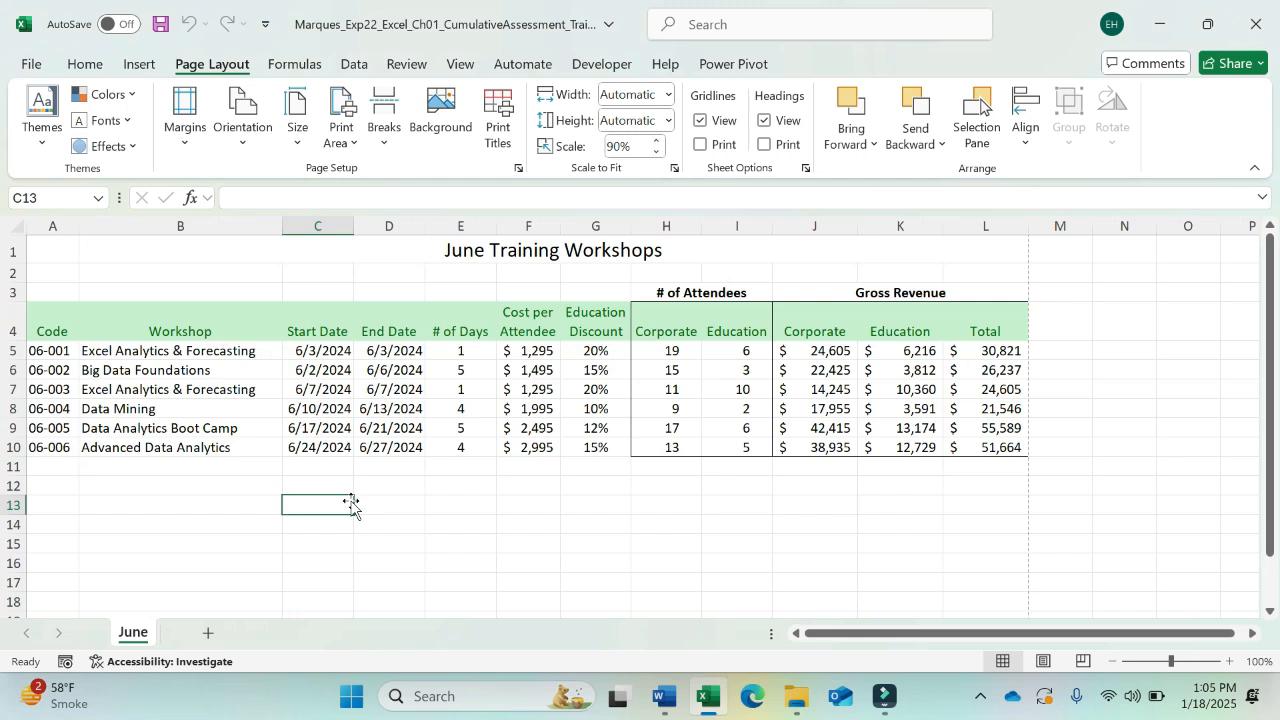